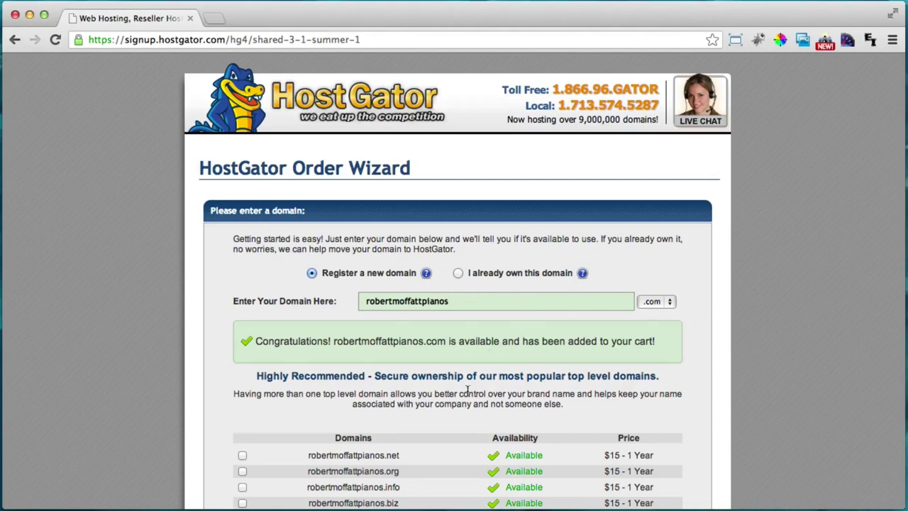
Choose to register a new domain, keeping .com as the extension.
left_click(312, 276)
left_click(671, 304)
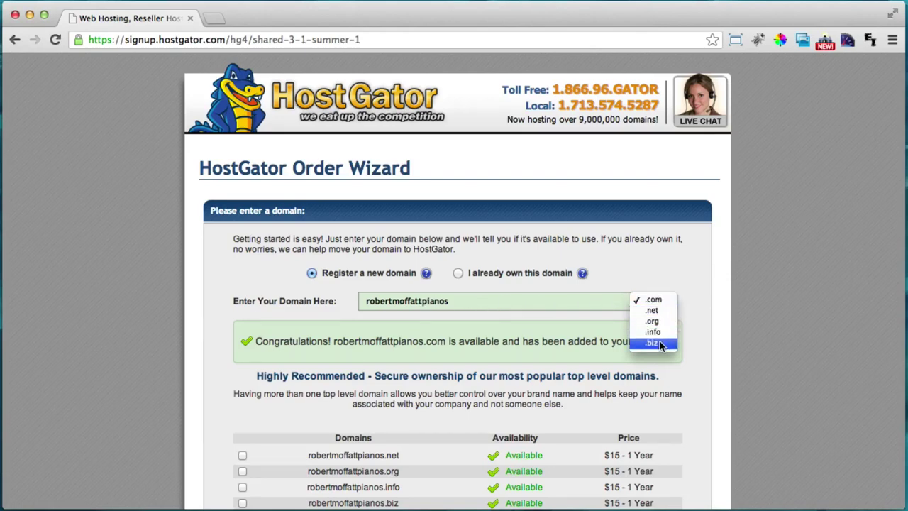
left_click(658, 302)
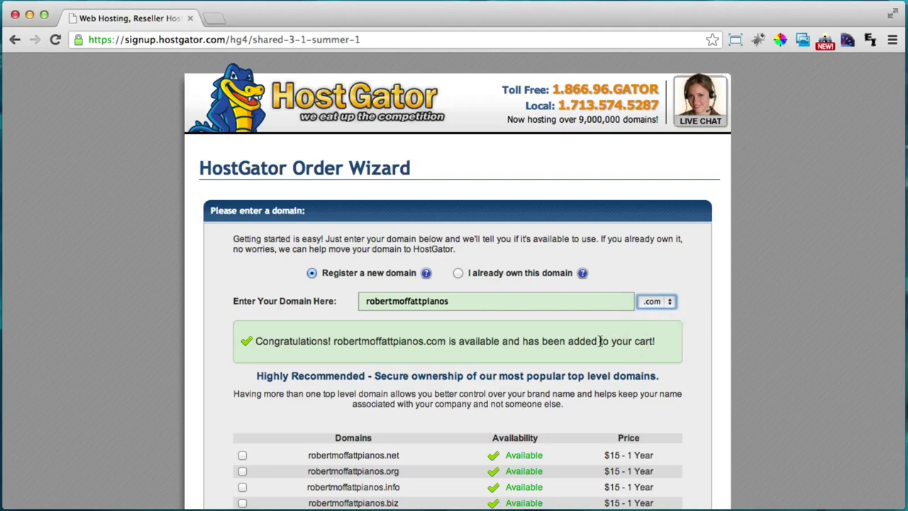
scroll(561, 288, "down", 2)
scroll(576, 283, "down", 1)
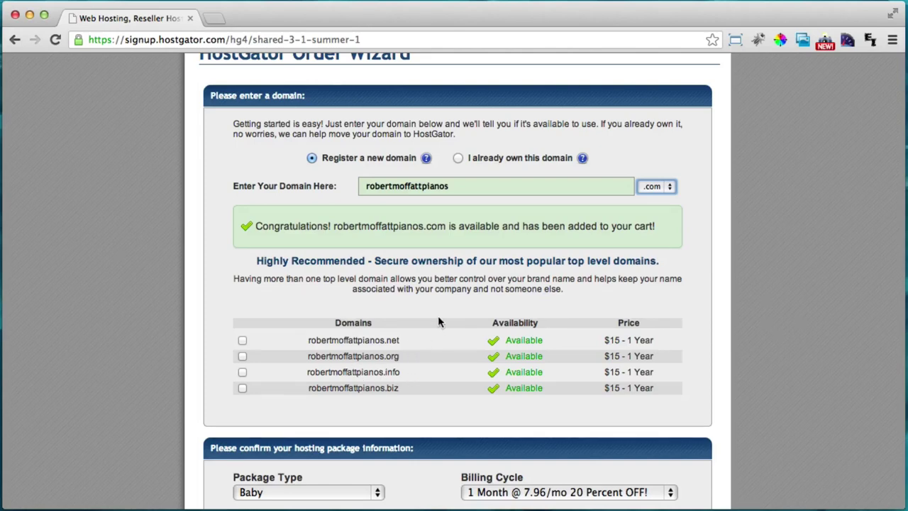
Enter a lowercase account username and a numeric security PIN on the signup form.
scroll(438, 322, "down", 2)
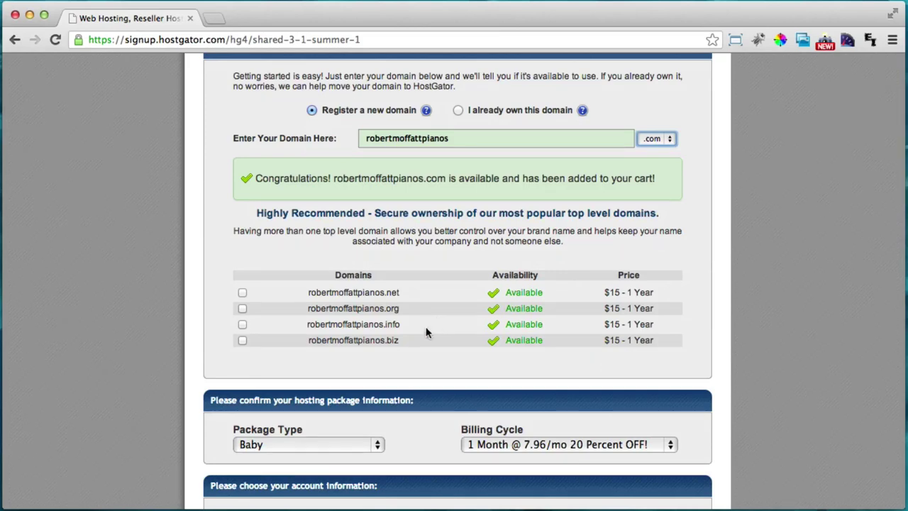
scroll(433, 273, "down", 2)
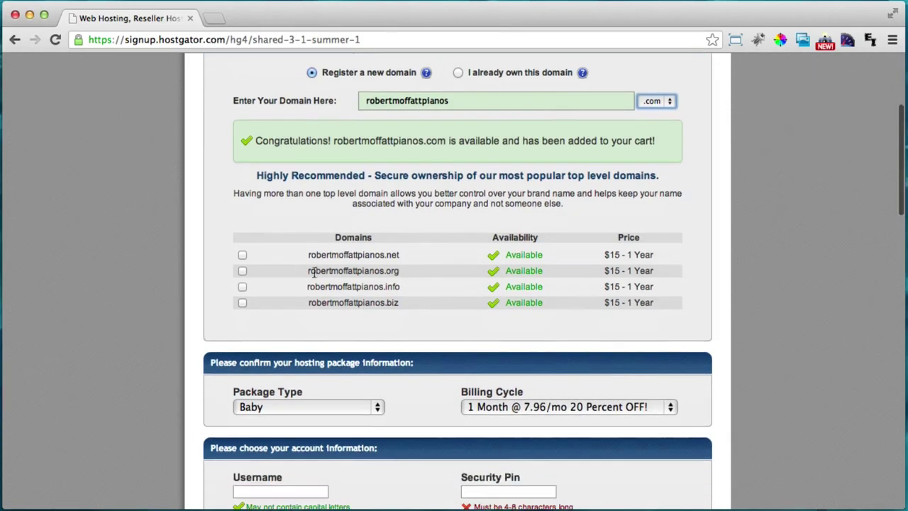
scroll(378, 268, "down", 2)
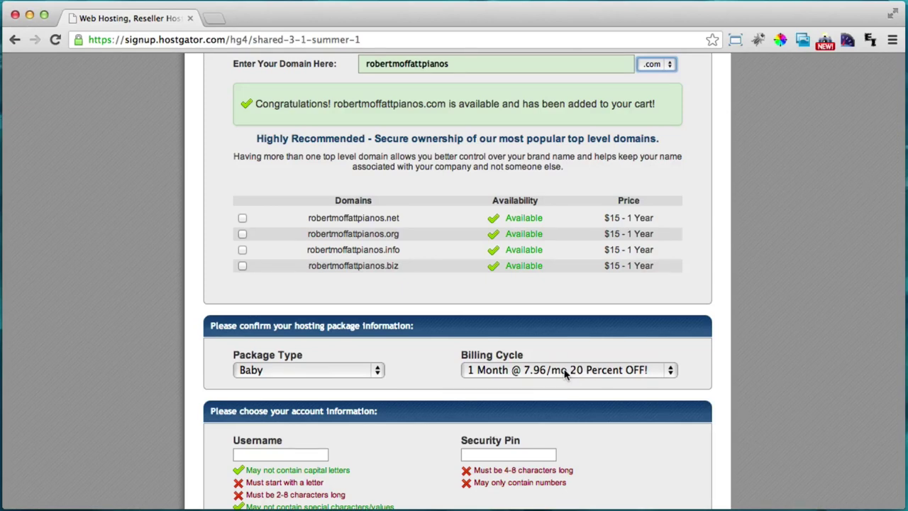
scroll(565, 374, "down", 1)
scroll(489, 344, "down", 2)
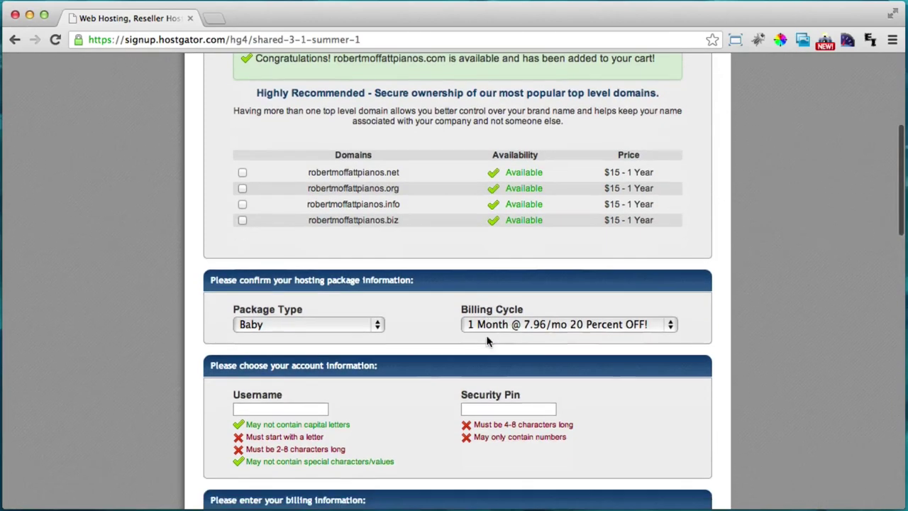
scroll(487, 341, "down", 4)
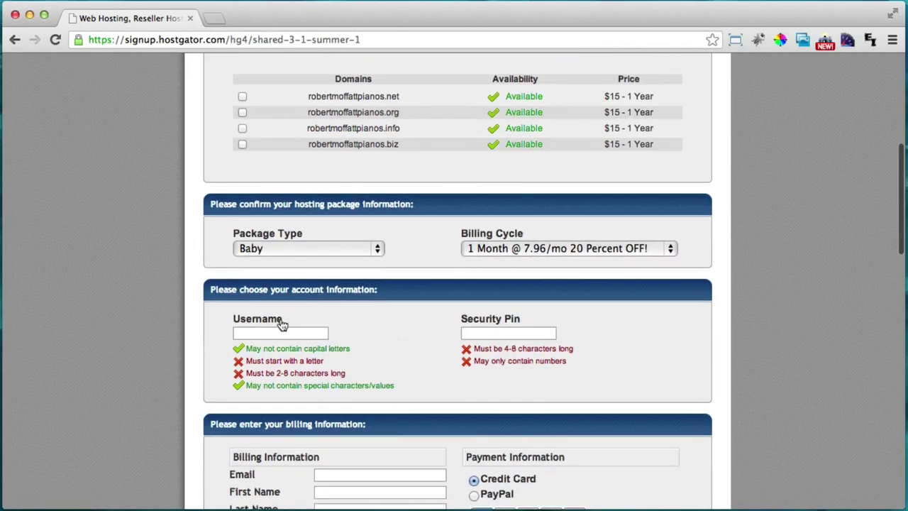
left_click(287, 333)
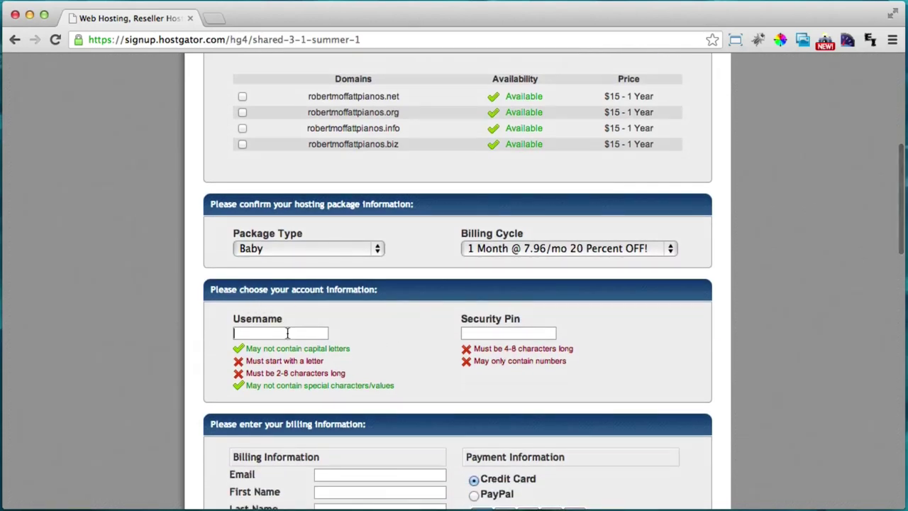
key("Tab")
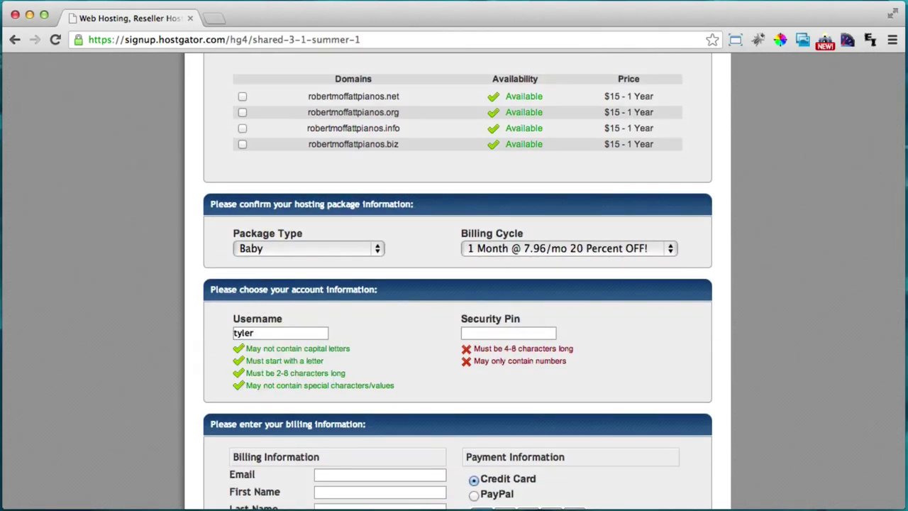
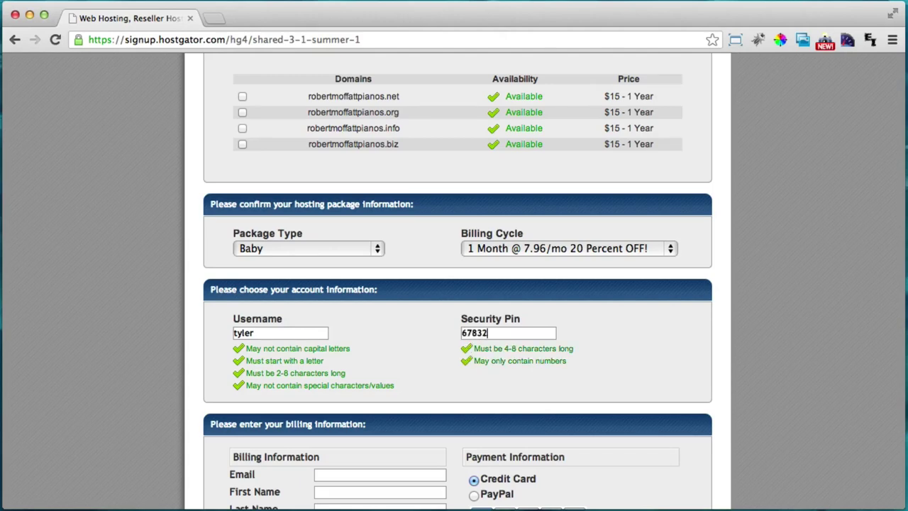
scroll(353, 314, "down", 5)
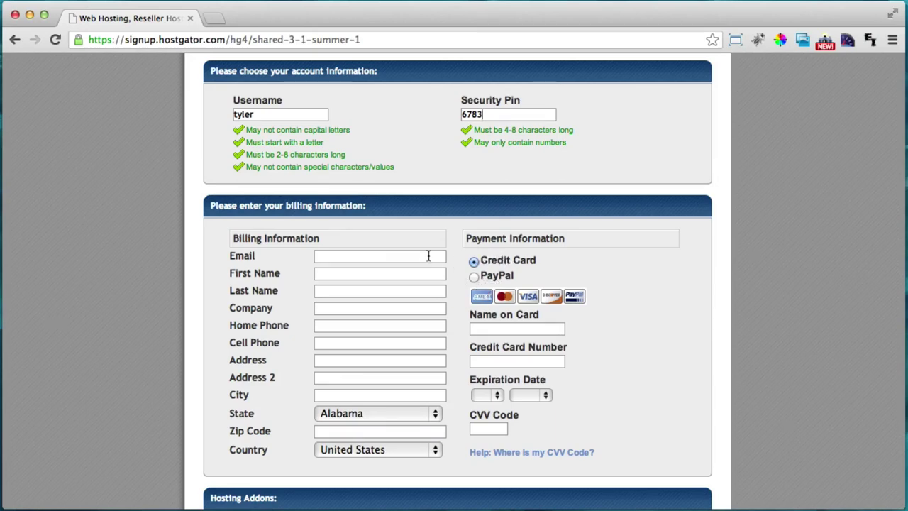
Uncheck Domain Privacy Protection for the new domain under Hosting Addons.
scroll(429, 256, "down", 3)
scroll(440, 253, "down", 3)
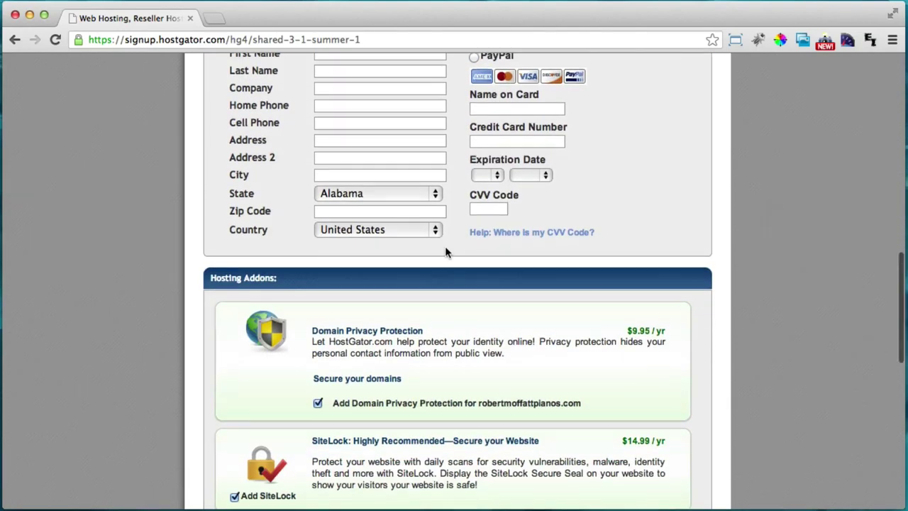
scroll(445, 252, "down", 2)
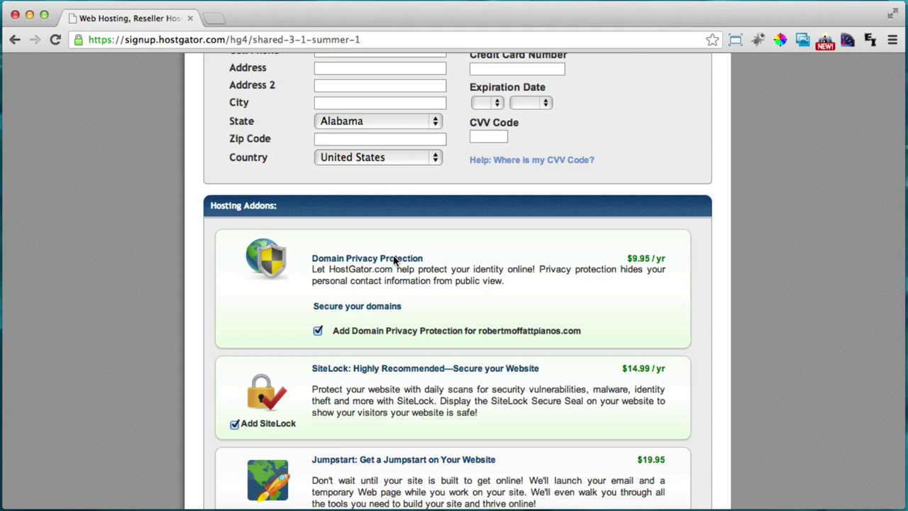
scroll(383, 261, "down", 1)
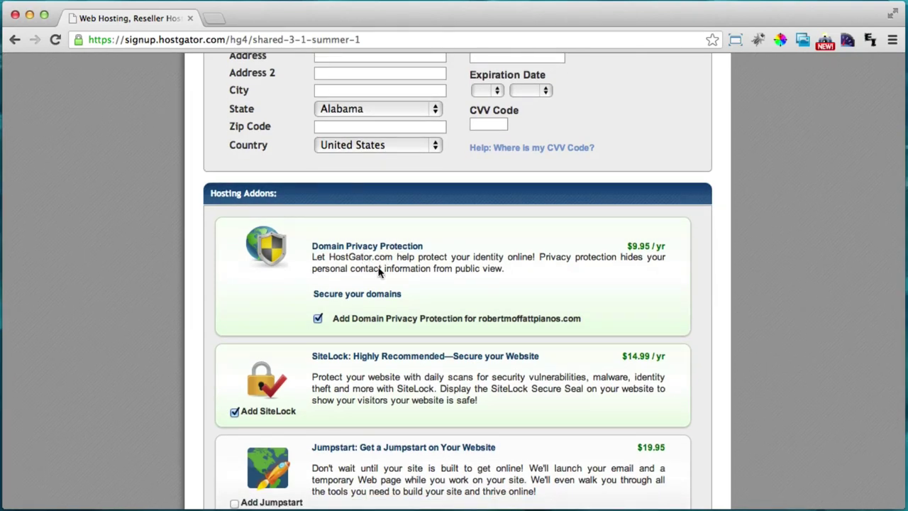
scroll(376, 270, "up", 3)
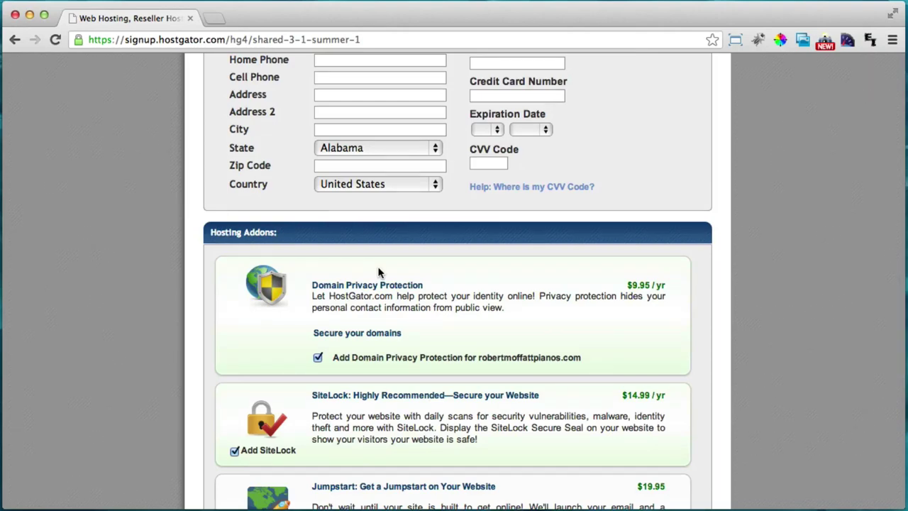
scroll(378, 272, "up", 5)
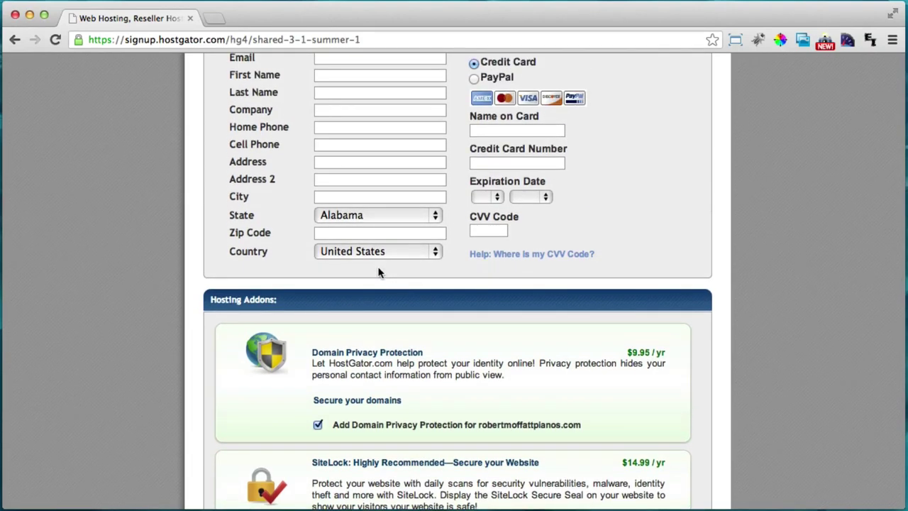
scroll(378, 272, "down", 8)
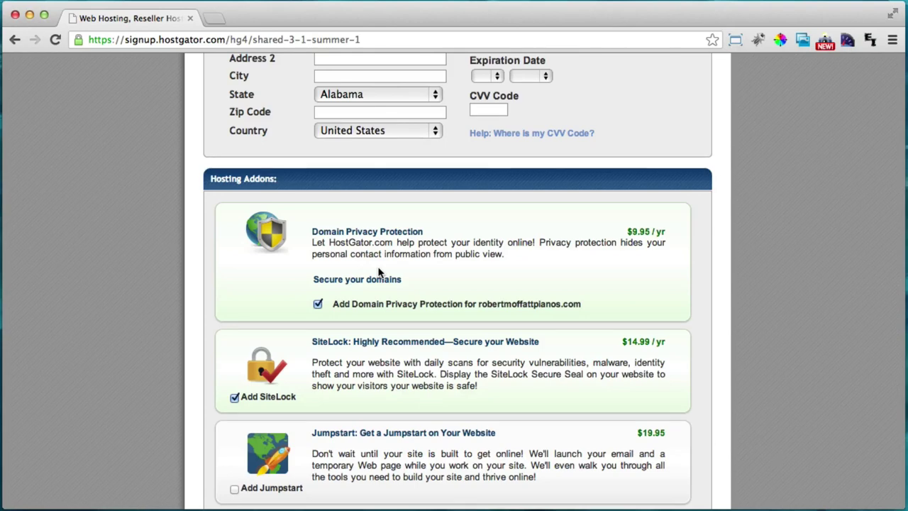
scroll(345, 255, "down", 1)
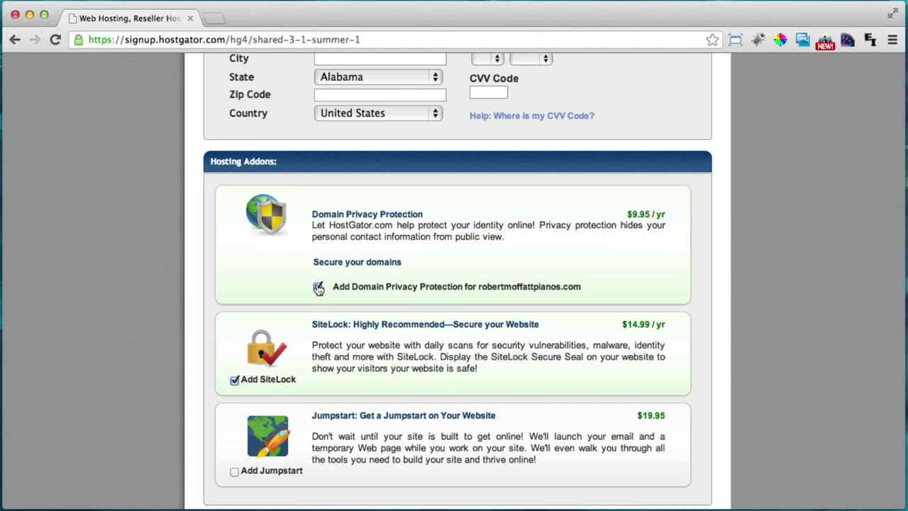
left_click(317, 289)
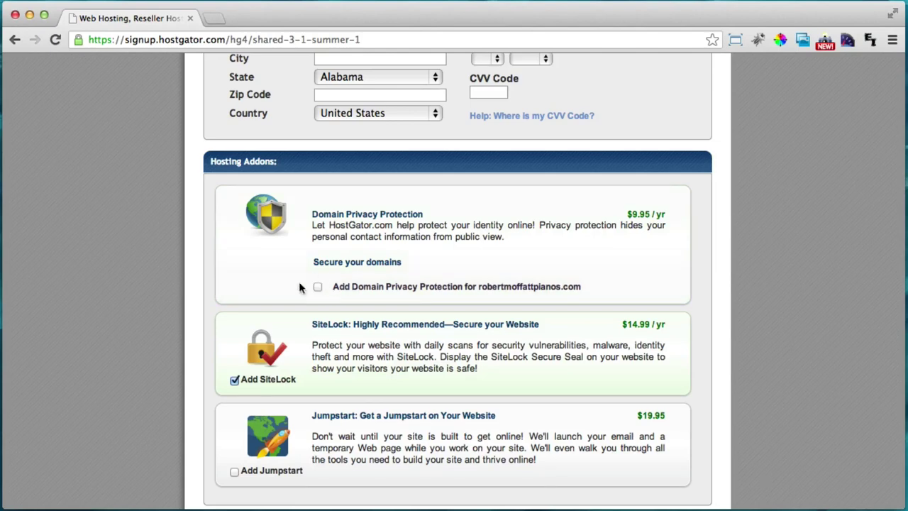
scroll(323, 287, "down", 3)
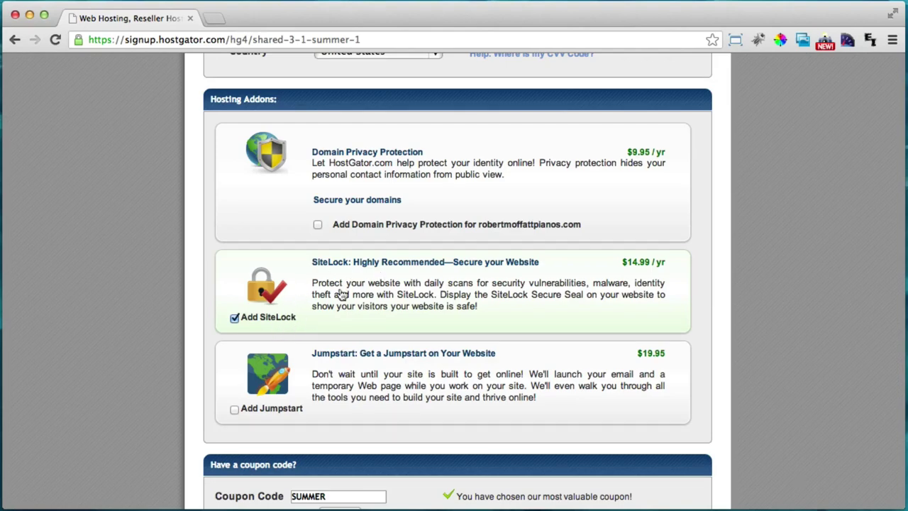
Remove the SiteLock add-on from the hosting order.
left_click(234, 318)
scroll(287, 285, "down", 3)
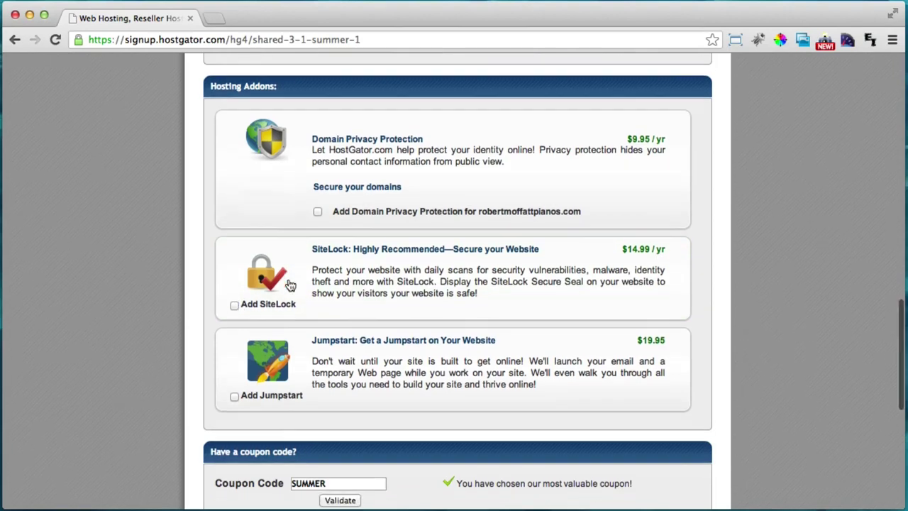
scroll(292, 282, "down", 2)
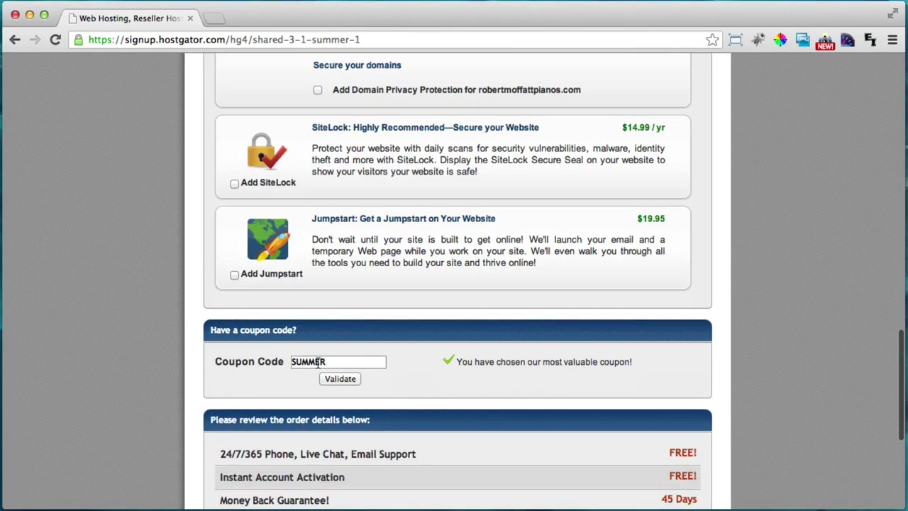
left_click_drag(339, 361, 290, 362)
scroll(432, 338, "down", 1)
scroll(428, 374, "down", 3)
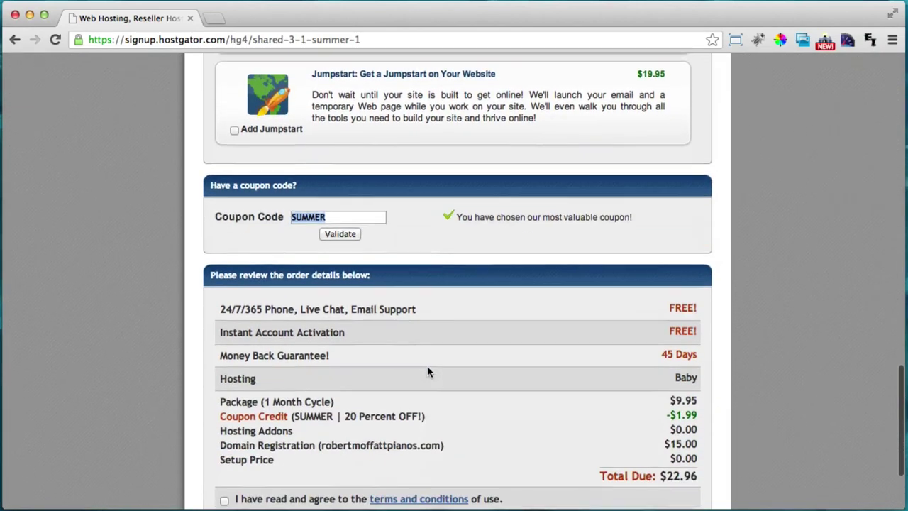
scroll(379, 403, "up", 2)
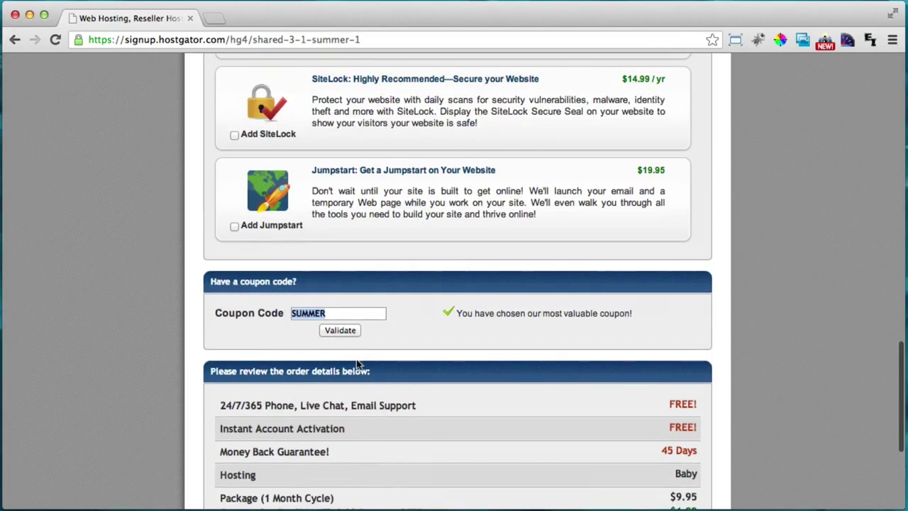
Replace the SUMMER coupon with ThirtyFive and validate it for 35% off, totalling $21.47.
double_click(353, 316)
type("Thirty")
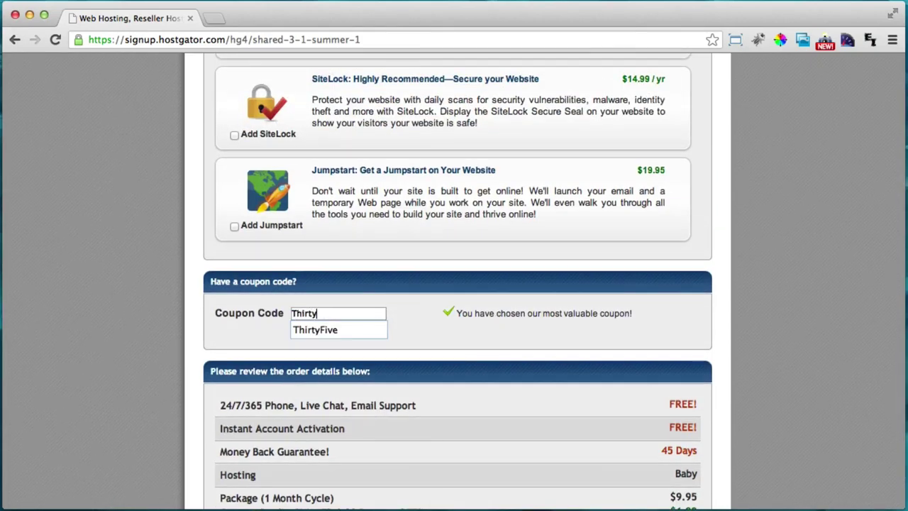
type("Five")
left_click(403, 295)
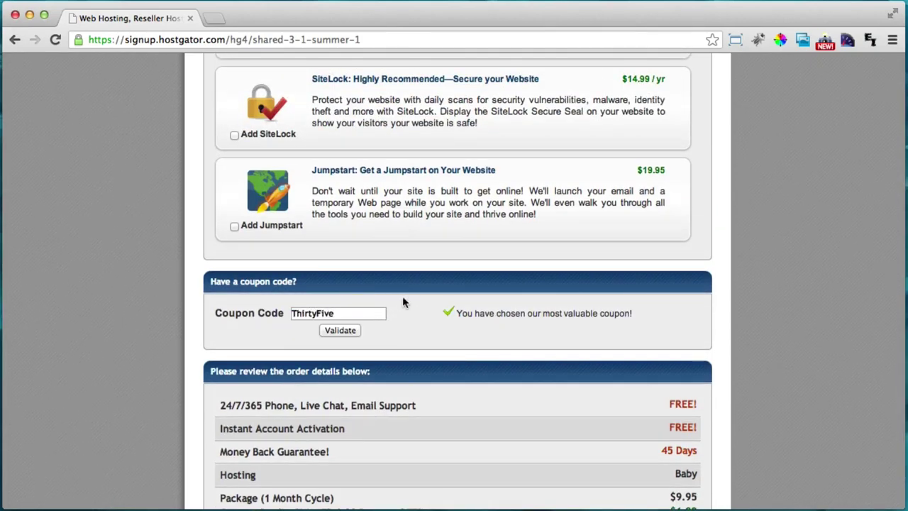
left_click(343, 333)
scroll(352, 376, "down", 3)
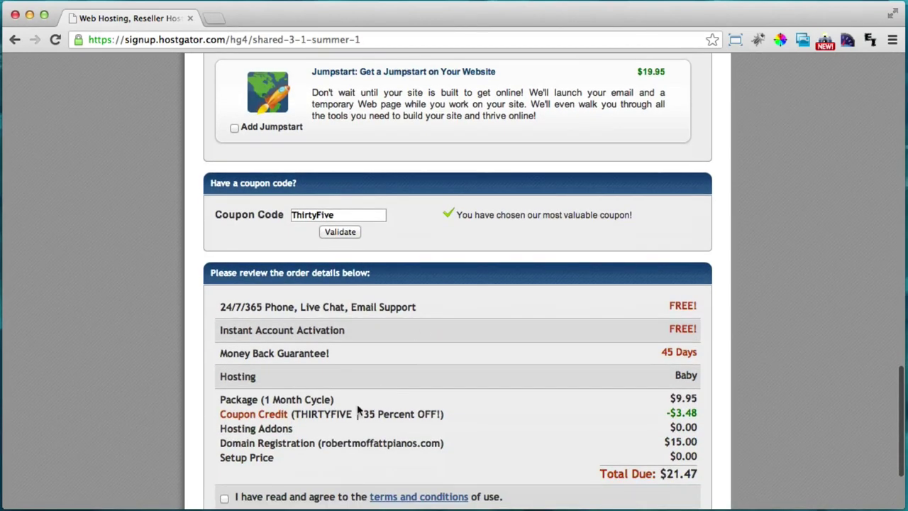
left_click_drag(302, 419, 412, 415)
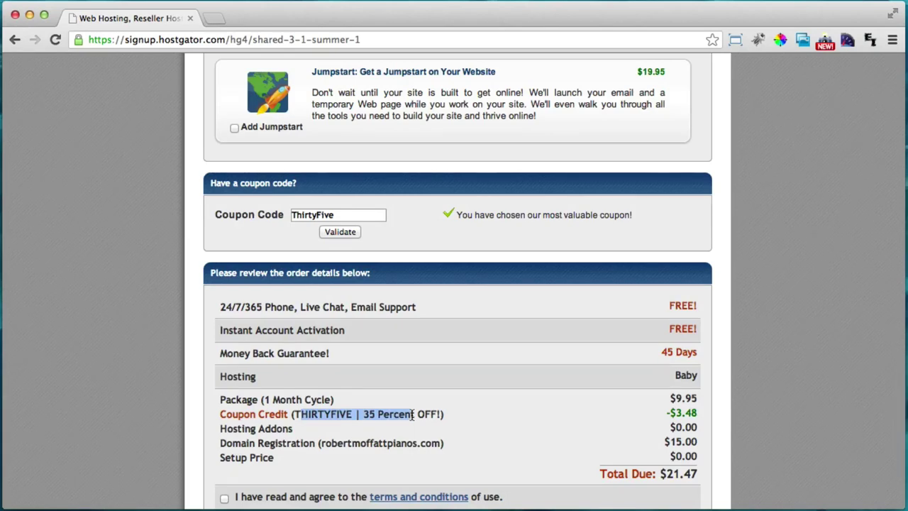
left_click(412, 415)
scroll(461, 388, "up", 4)
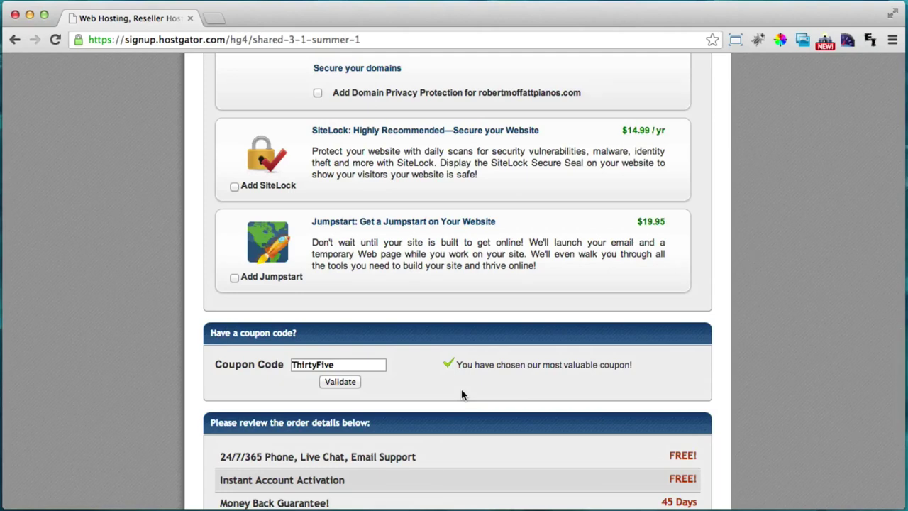
scroll(461, 395, "down", 4)
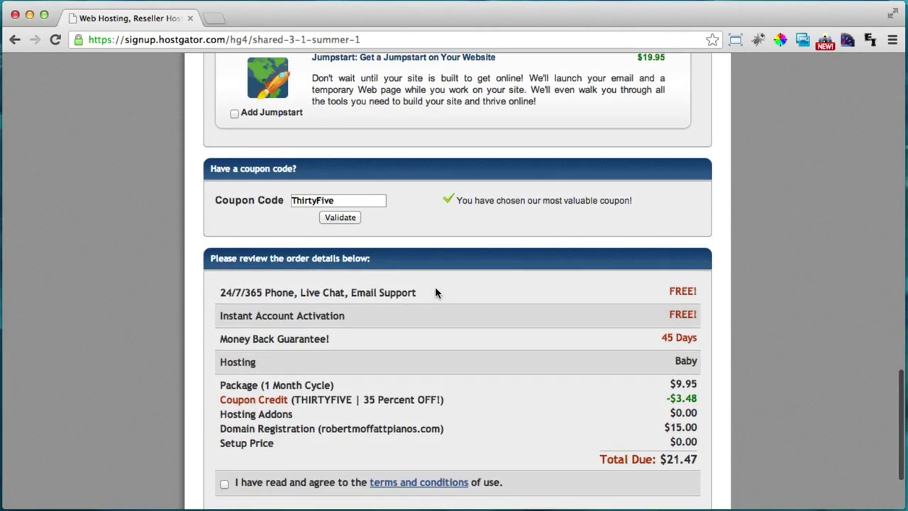
scroll(436, 292, "up", 1)
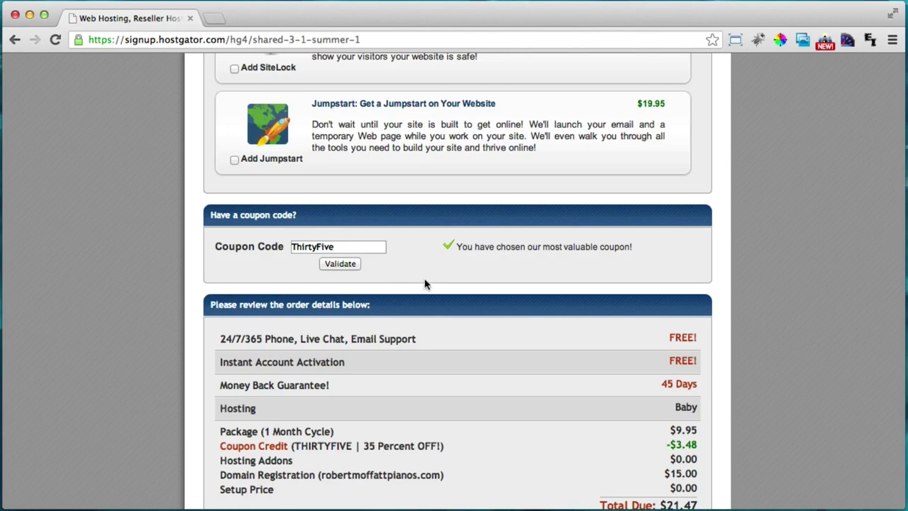
scroll(426, 285, "down", 2)
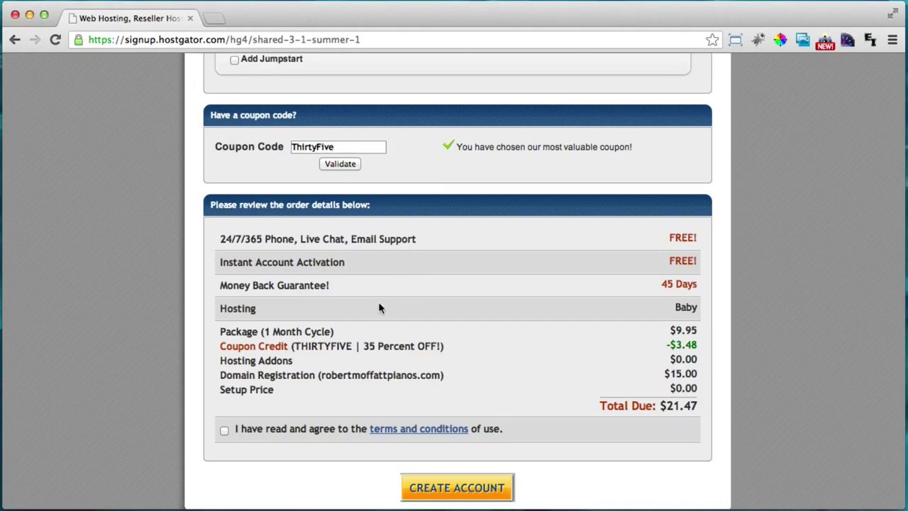
left_click_drag(233, 241, 395, 239)
left_click(395, 238)
left_click_drag(297, 239, 349, 239)
left_click(348, 239)
scroll(360, 239, "down", 1)
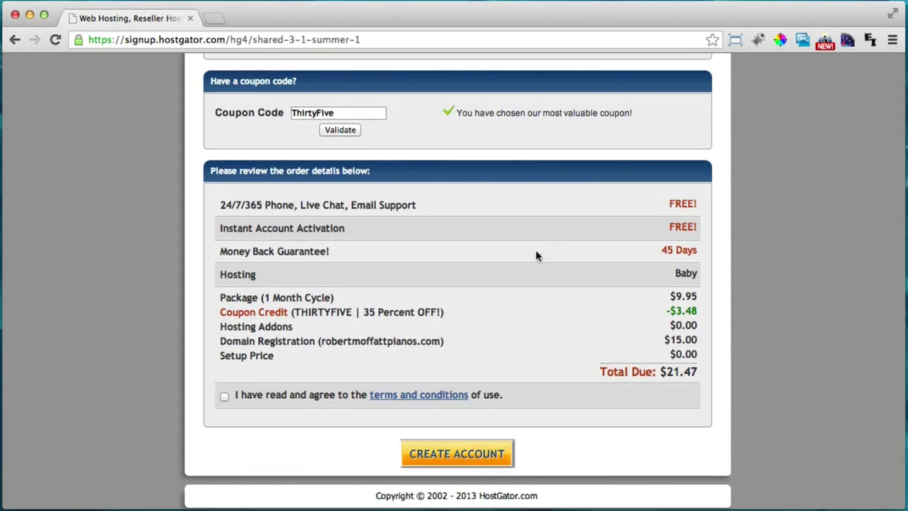
scroll(517, 256, "down", 1)
scroll(539, 257, "down", 1)
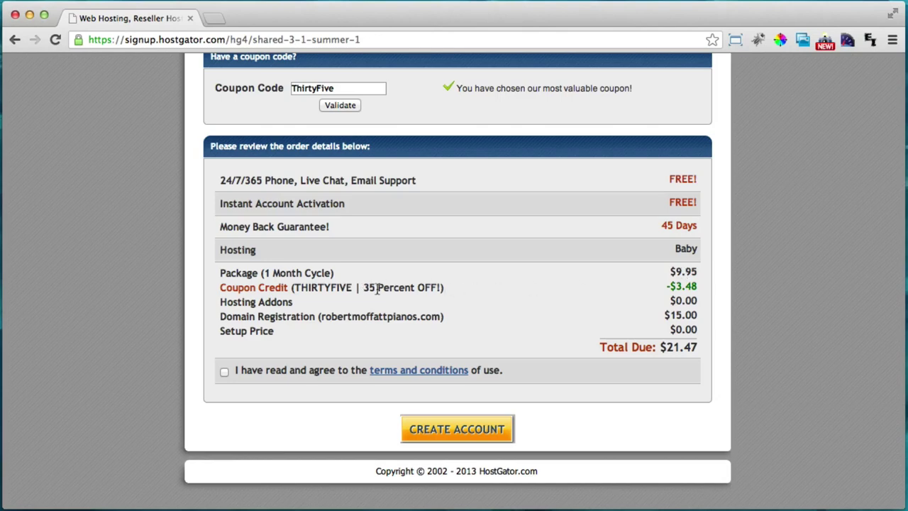
left_click_drag(363, 288, 431, 287)
left_click_drag(332, 316, 405, 320)
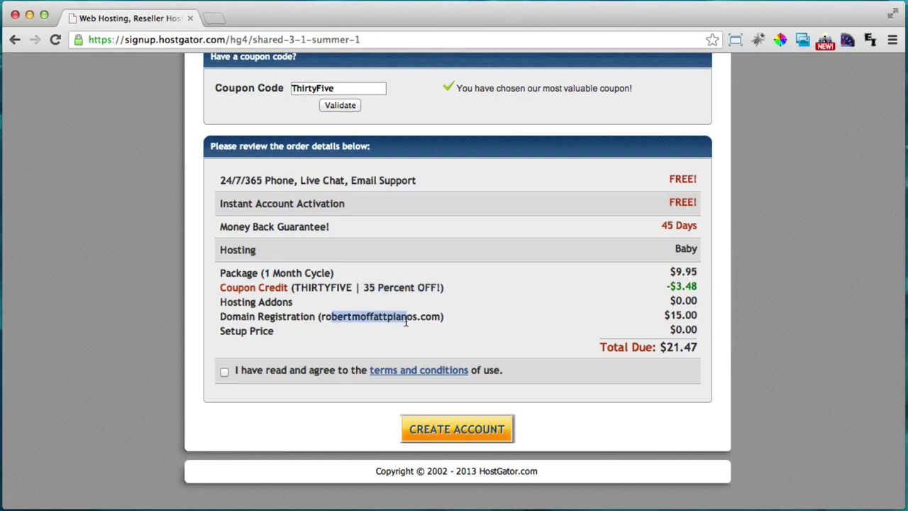
left_click(405, 319)
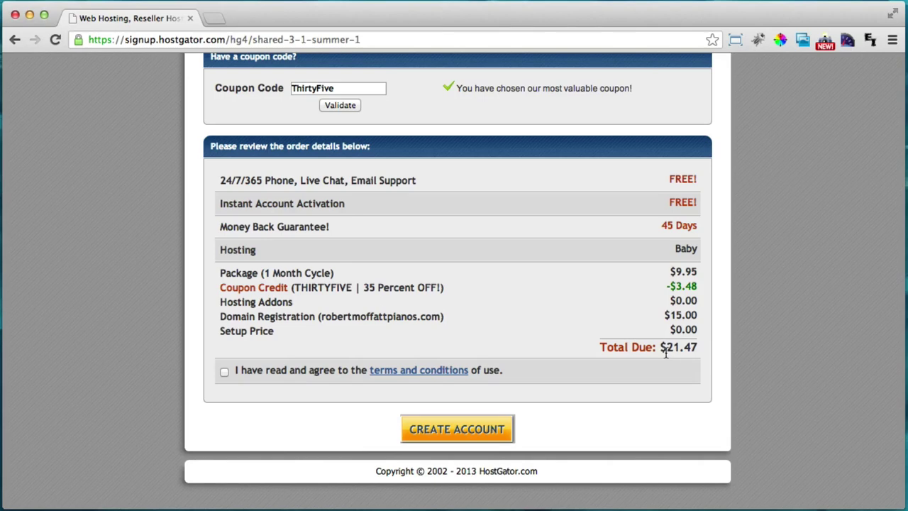
scroll(512, 306, "down", 3)
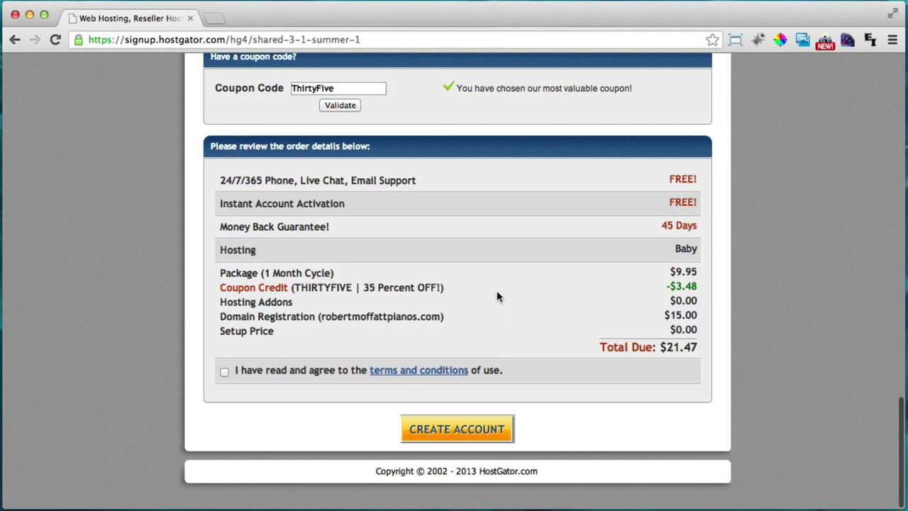
Agree to the terms, create the account, and read the HostGator.com :: Your Account Info email.
left_click(225, 374)
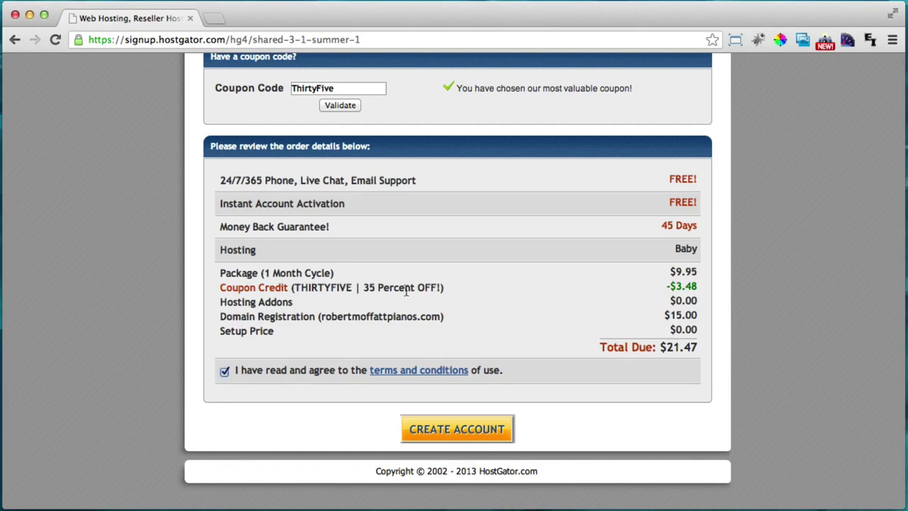
left_click(476, 435)
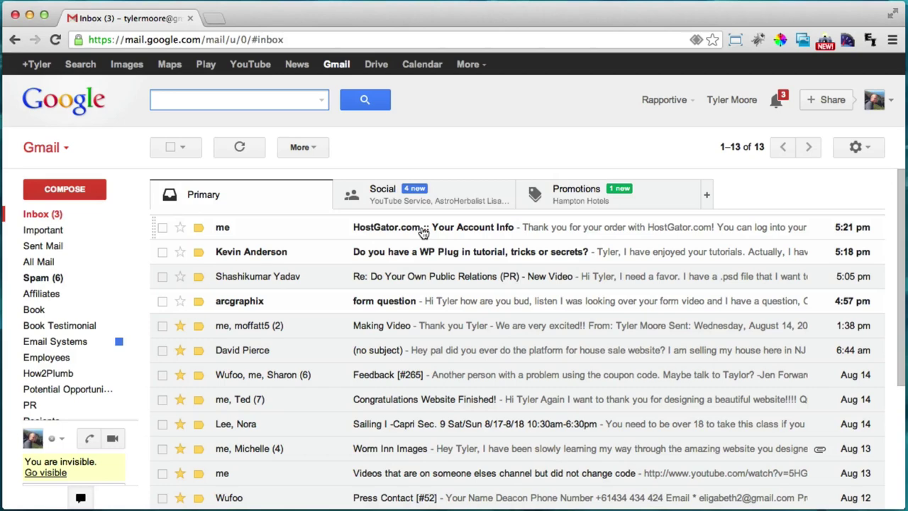
left_click(456, 233)
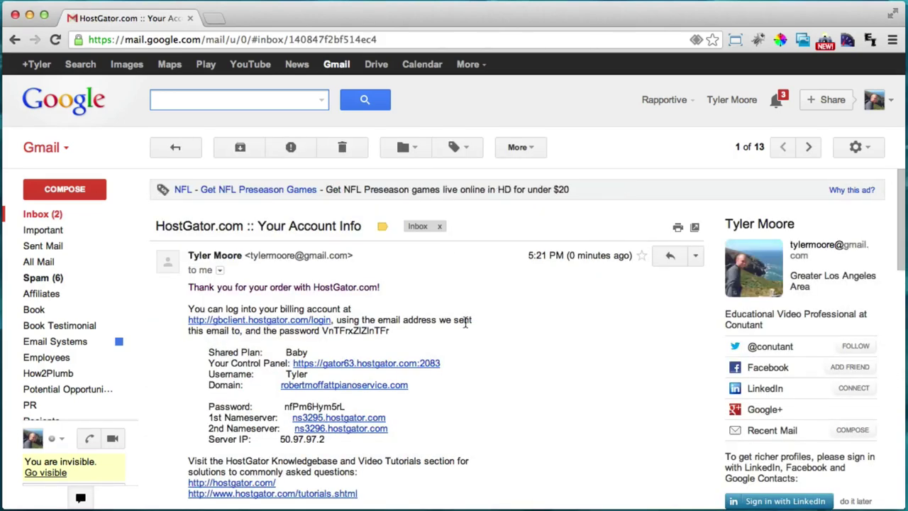
scroll(461, 307, "down", 1)
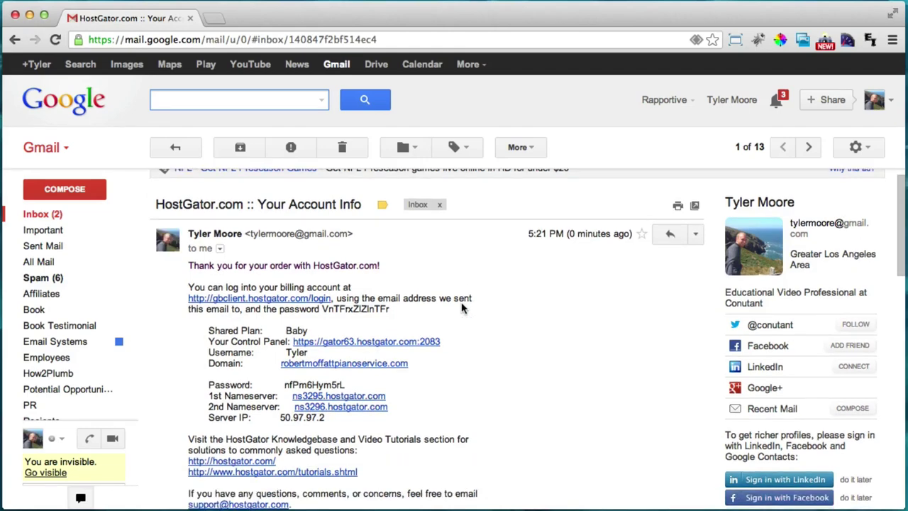
scroll(461, 307, "down", 1)
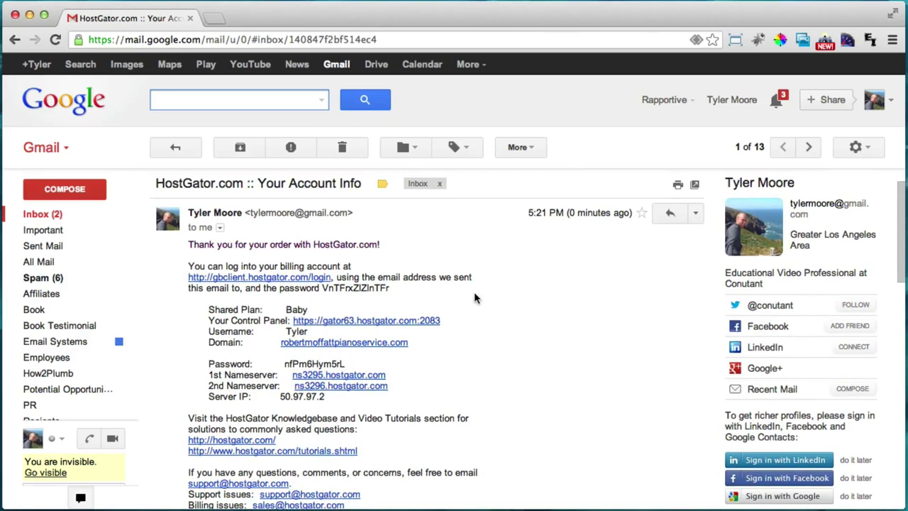
scroll(475, 297, "down", 2)
scroll(479, 293, "up", 1)
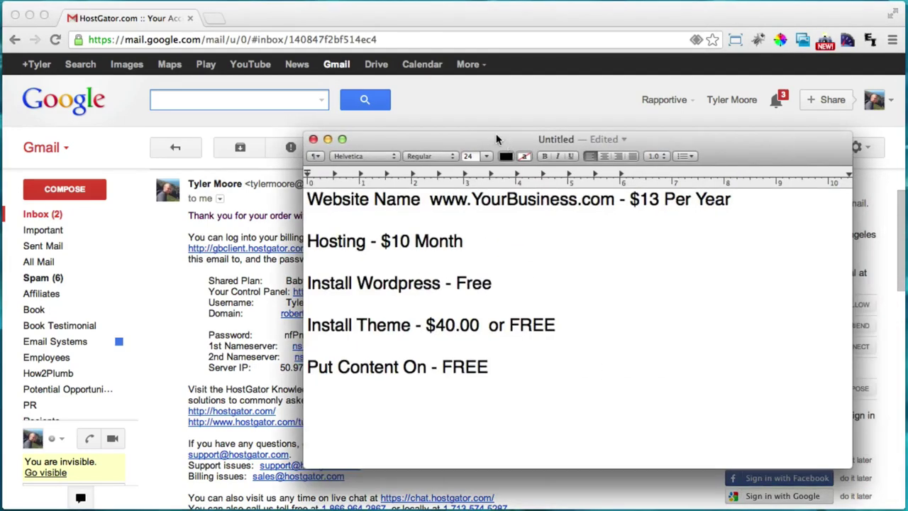
Replace '$13 Per Year' with 'Done' and append '- Done' to the Hosting line.
left_click_drag(496, 133, 381, 102)
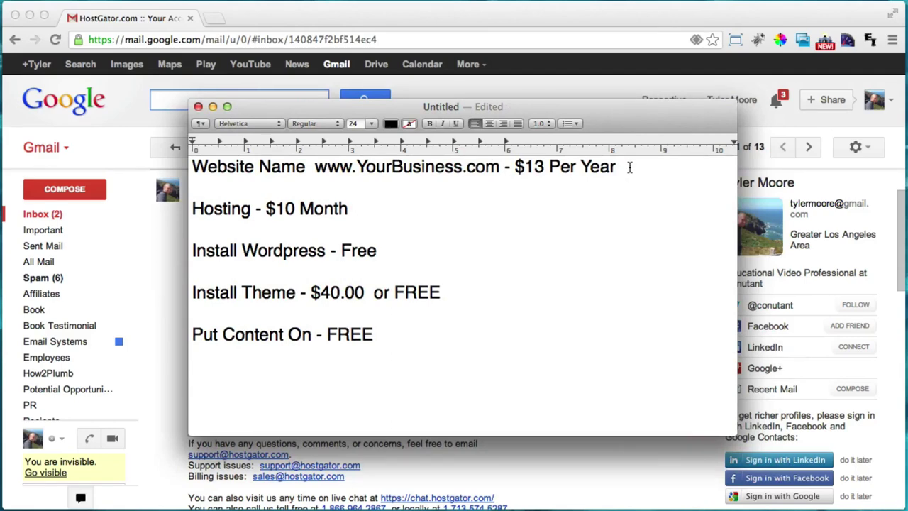
left_click_drag(629, 167, 508, 167)
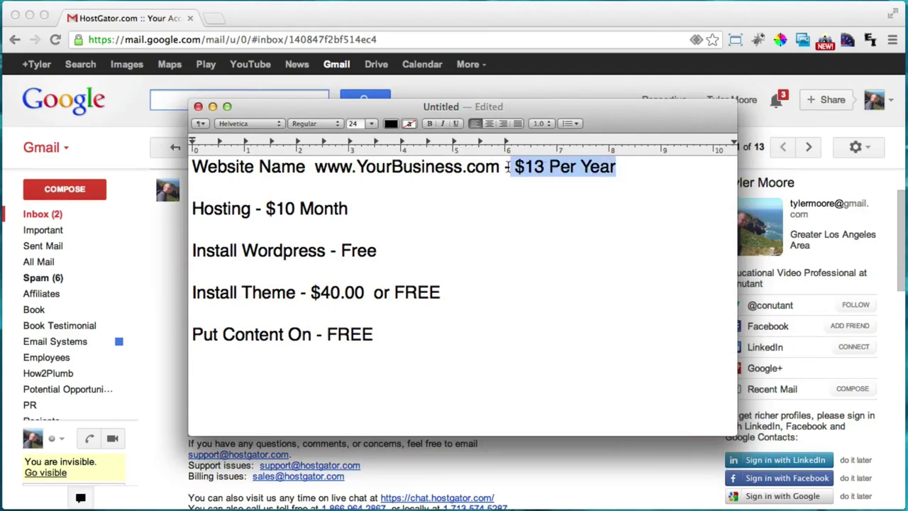
type("Done")
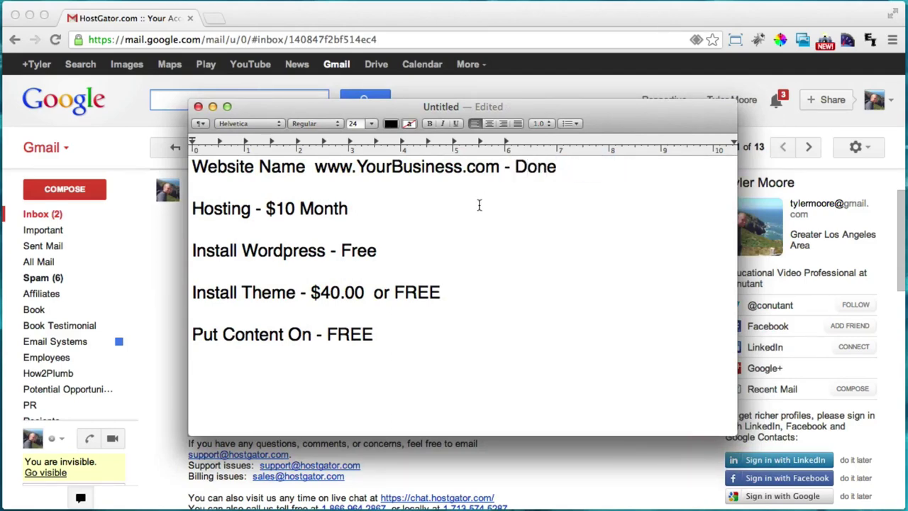
left_click(415, 209)
type("- Done")
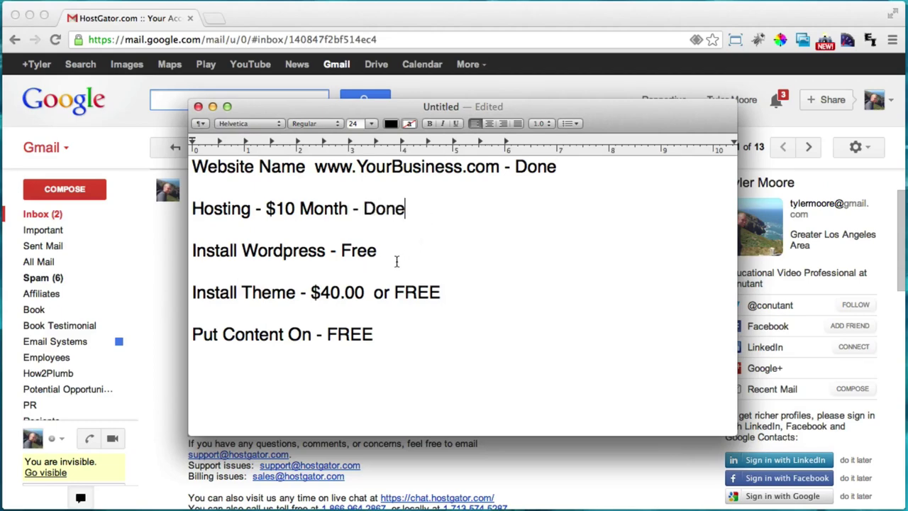
Review the 'Install Wordpress - Free' line, then minimise the TextEdit note.
left_click(398, 250)
left_click_drag(400, 250, 193, 256)
left_click(428, 253)
left_click_drag(189, 253, 200, 252)
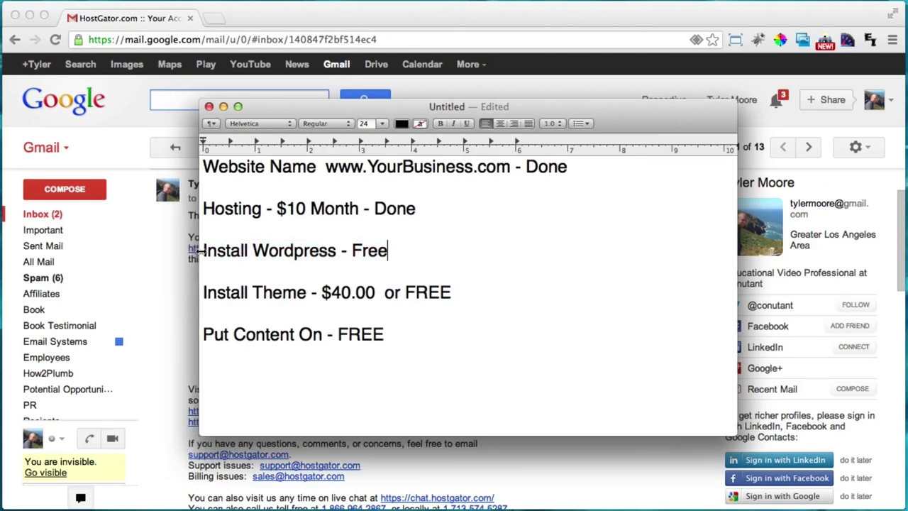
left_click(223, 106)
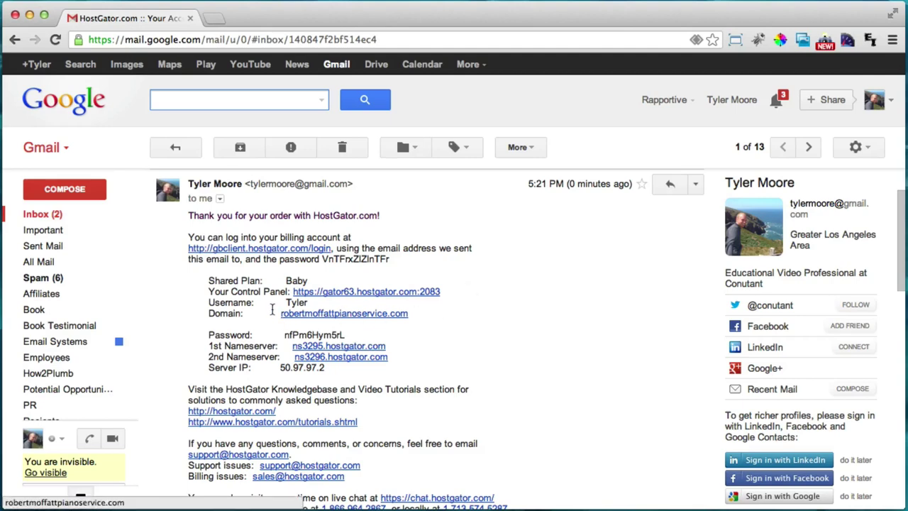
Open the gator63.hostgator.com:2083 control panel link from the account email in a new tab.
left_click_drag(207, 291, 260, 303)
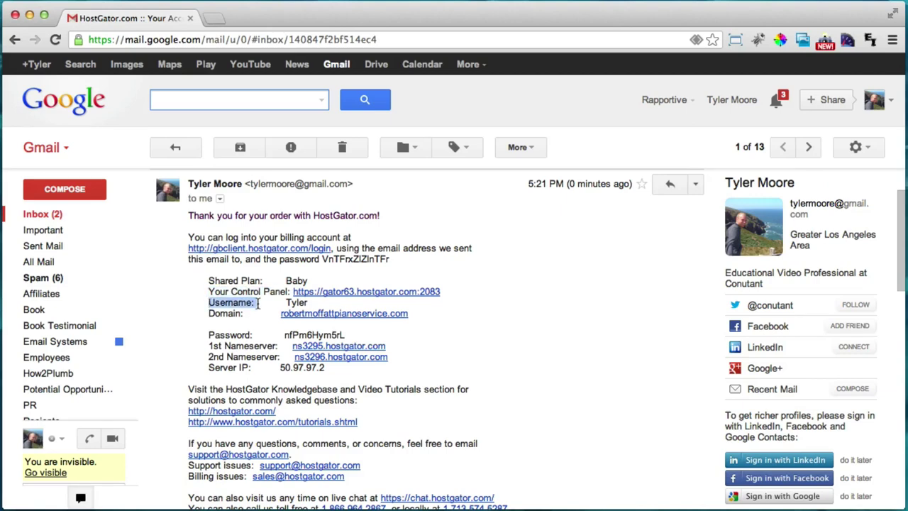
left_click_drag(209, 335, 254, 335)
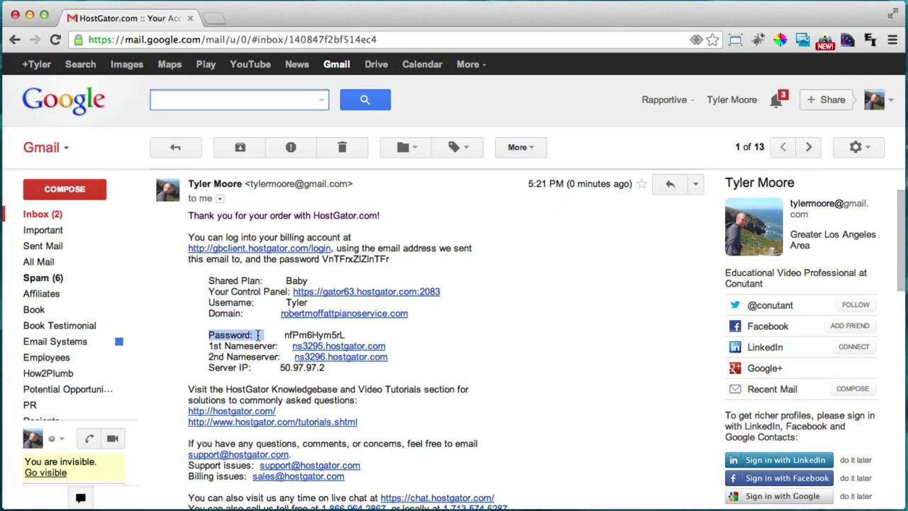
left_click(261, 335)
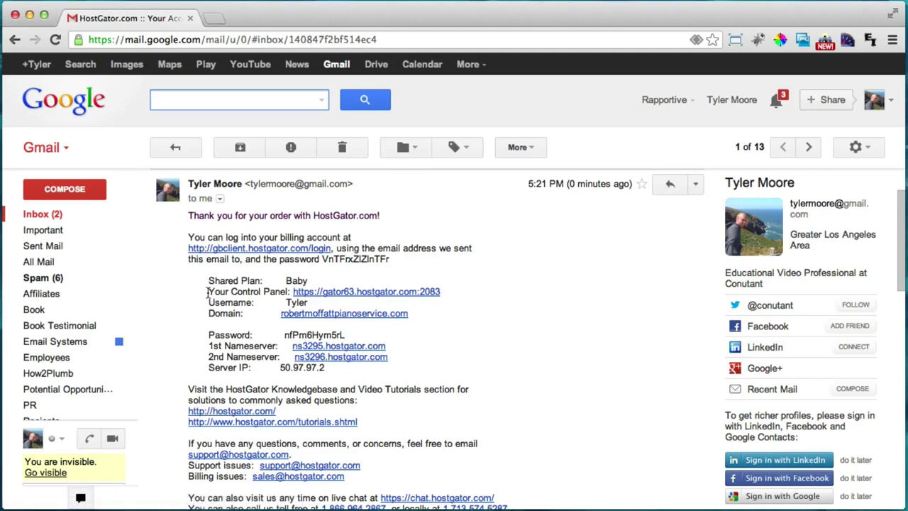
left_click_drag(207, 293, 290, 291)
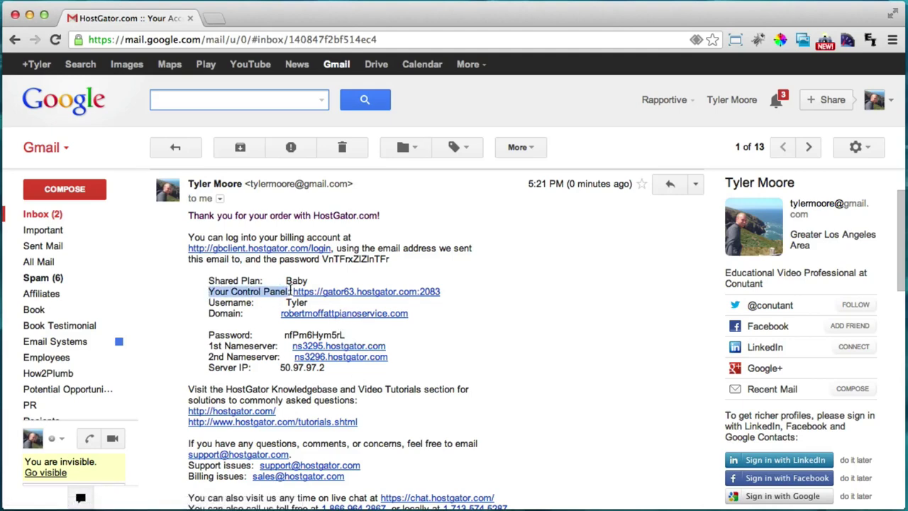
left_click(523, 331)
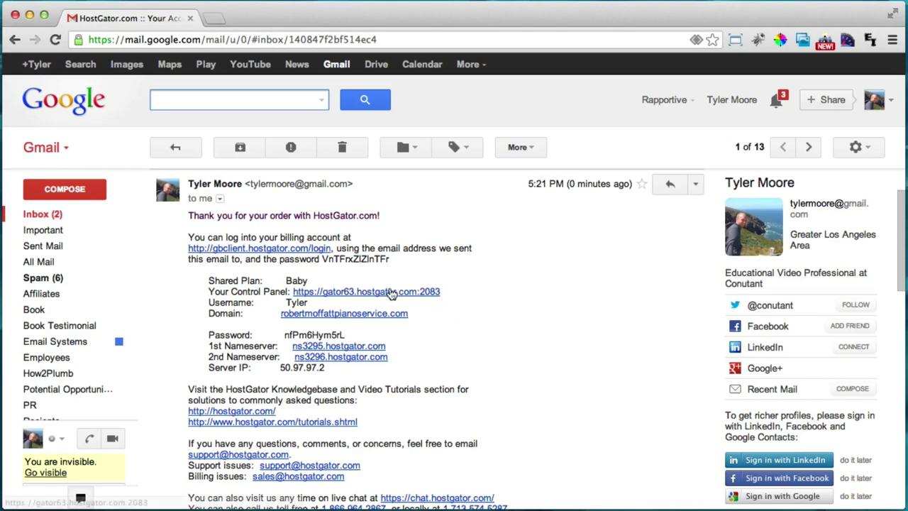
left_click(352, 293)
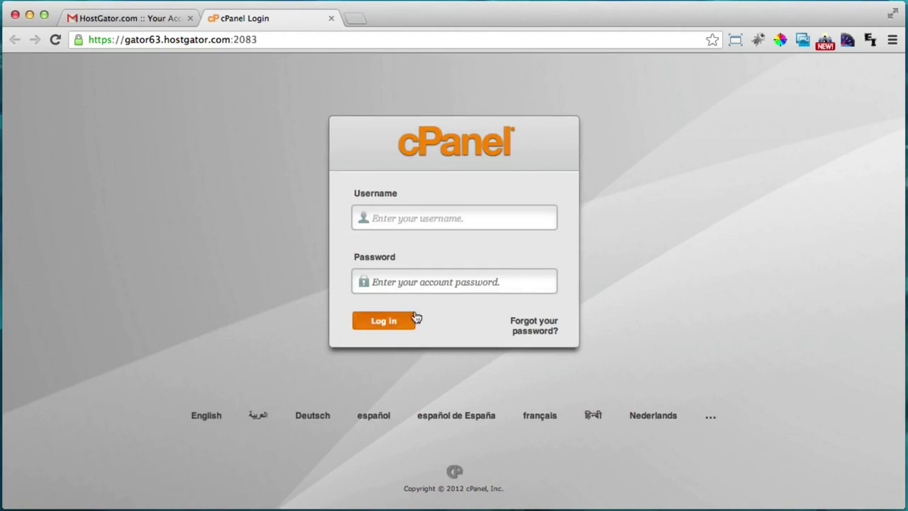
Copy the username from the account email into the cPanel login form.
left_click(146, 22)
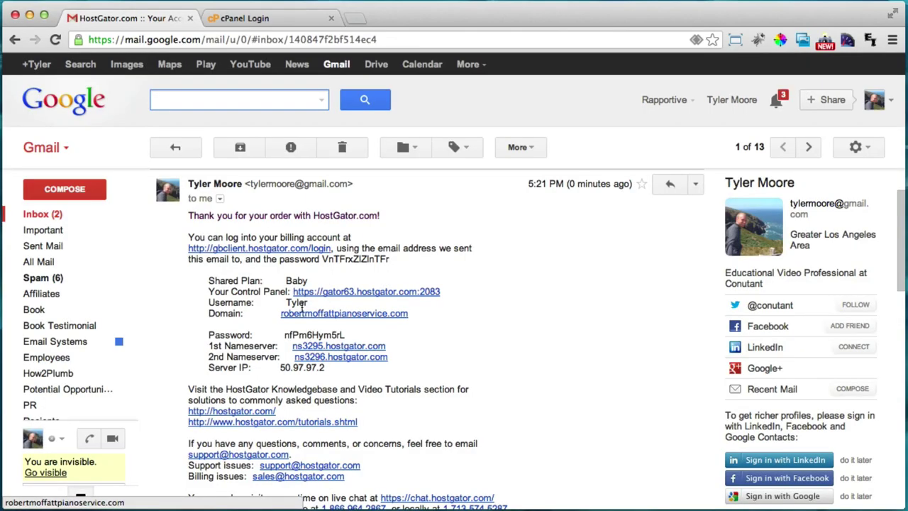
double_click(293, 302)
right_click(295, 303)
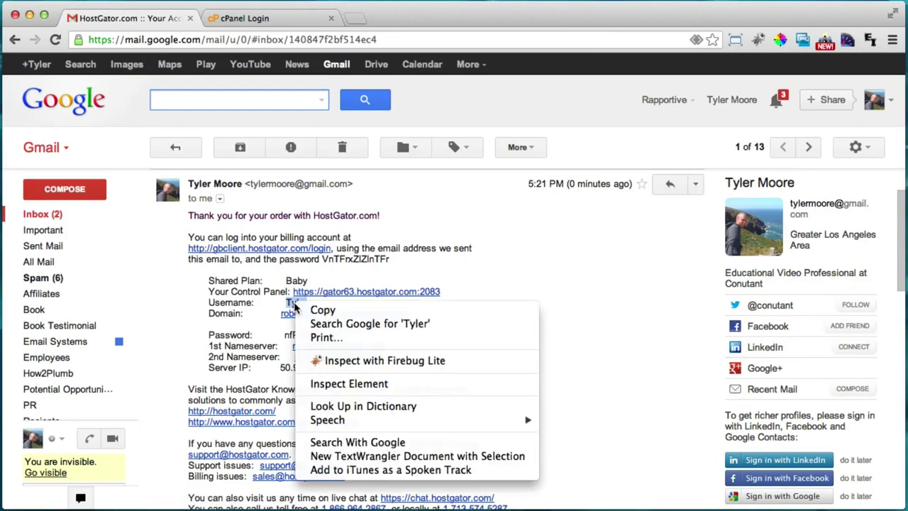
left_click(312, 309)
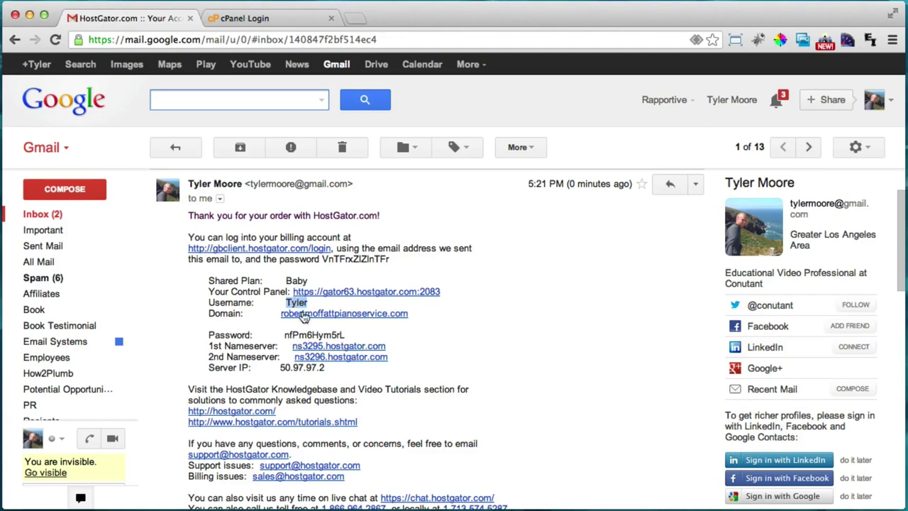
left_click(293, 19)
right_click(390, 216)
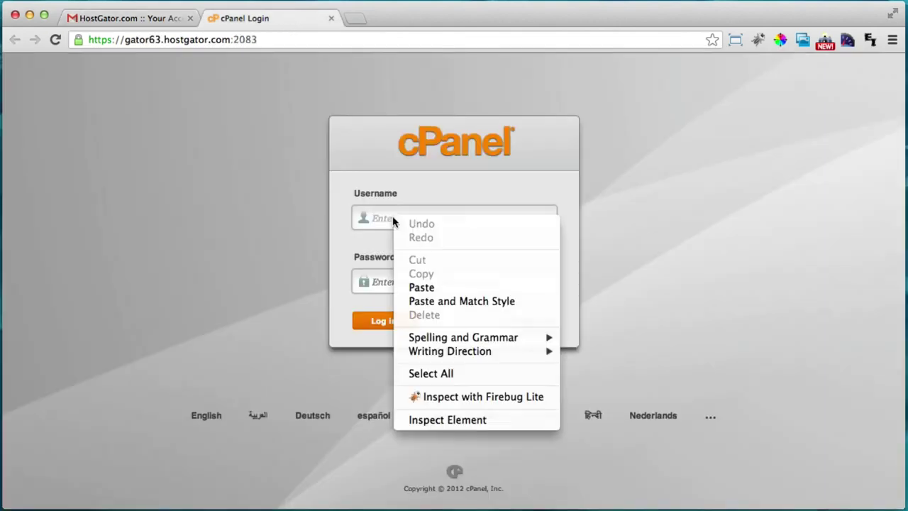
left_click(430, 286)
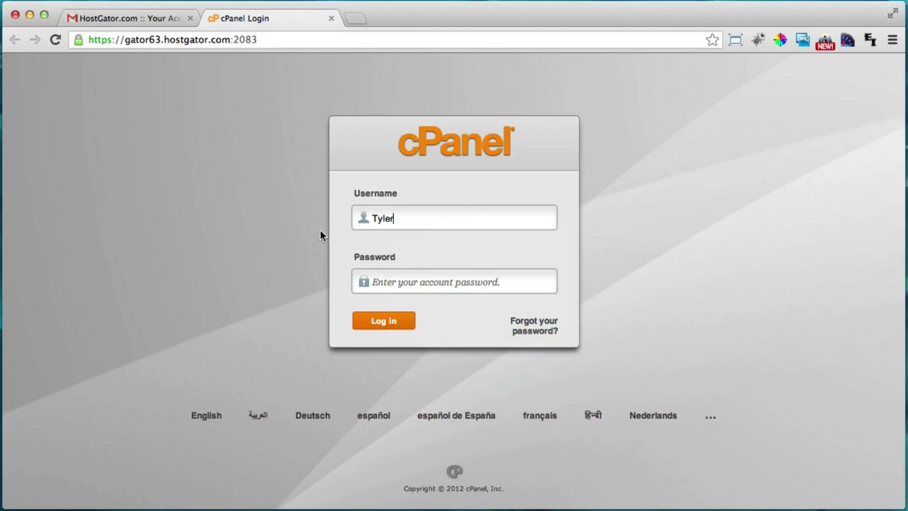
Copy the account password from the email into cPanel's password field and log in.
left_click(132, 20)
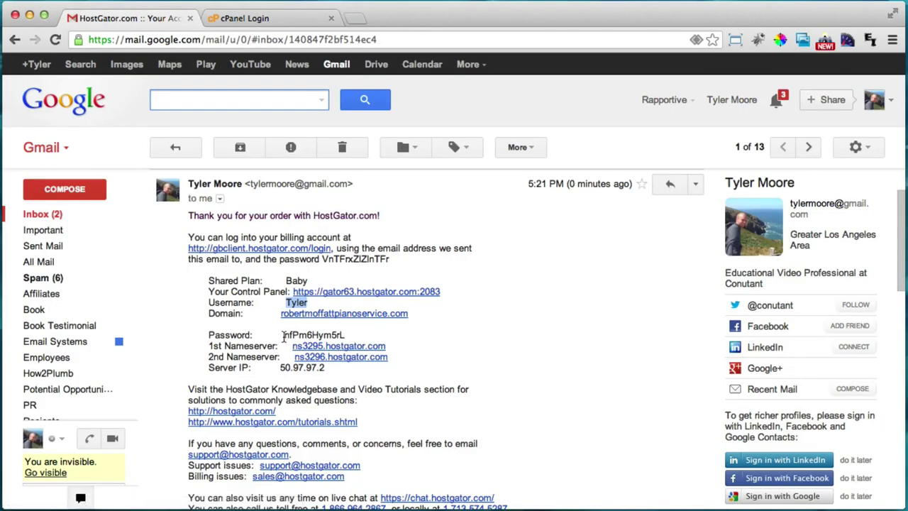
left_click_drag(285, 334, 346, 336)
right_click(338, 339)
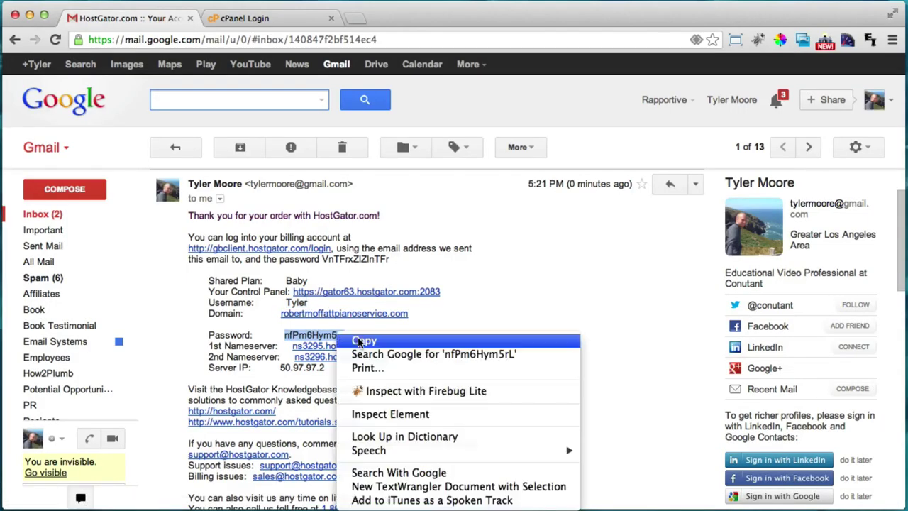
left_click(363, 340)
left_click(272, 20)
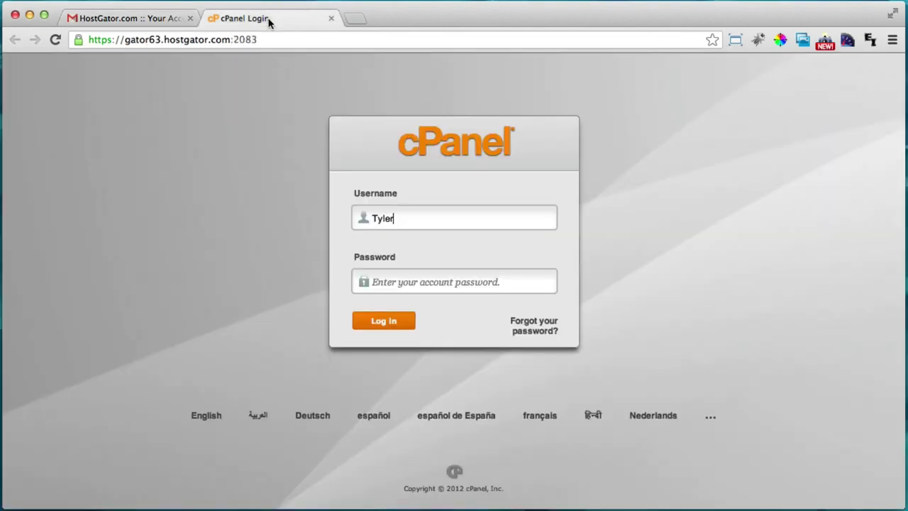
left_click(403, 284)
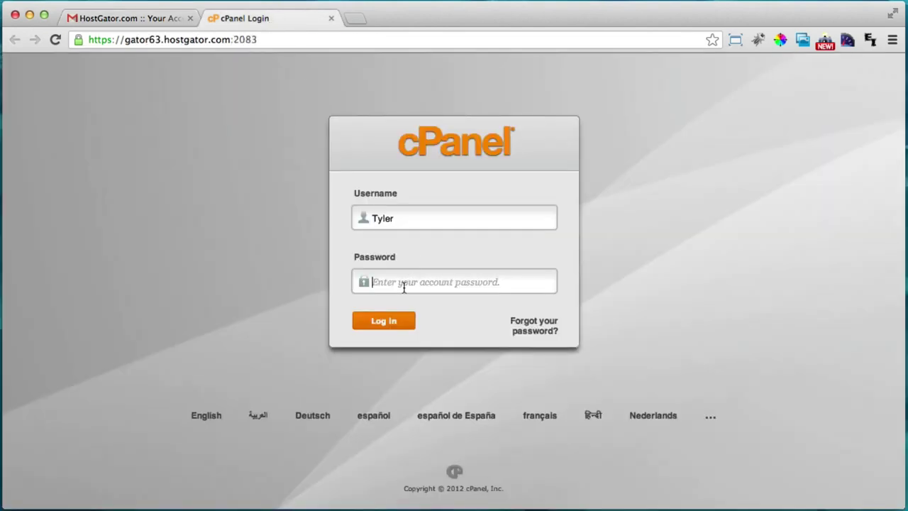
right_click(404, 287)
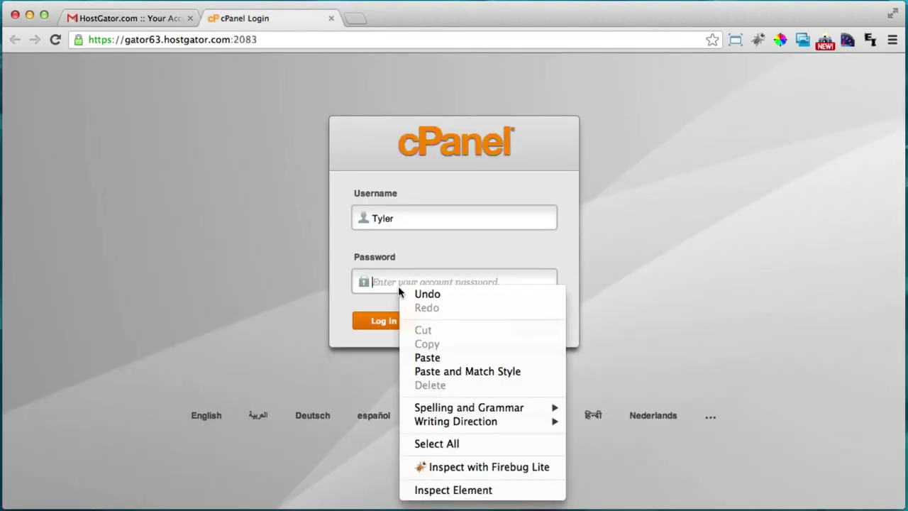
left_click(456, 359)
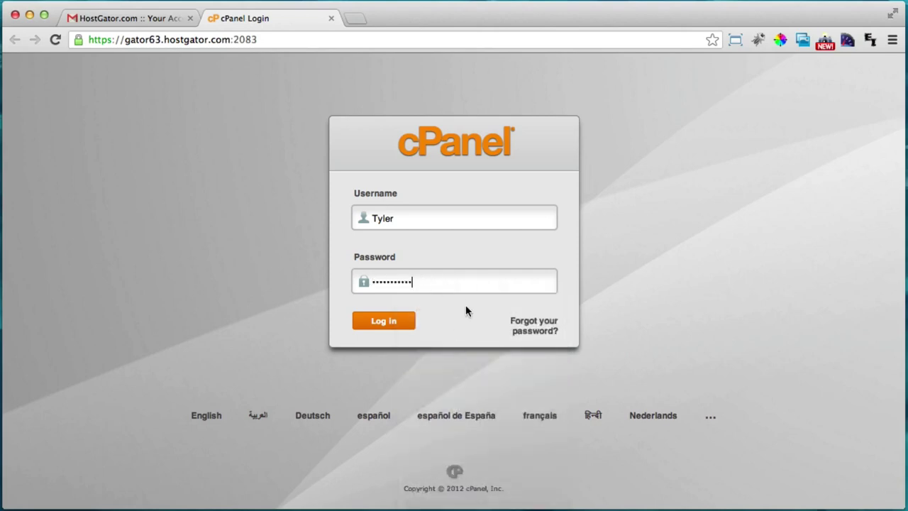
left_click(389, 324)
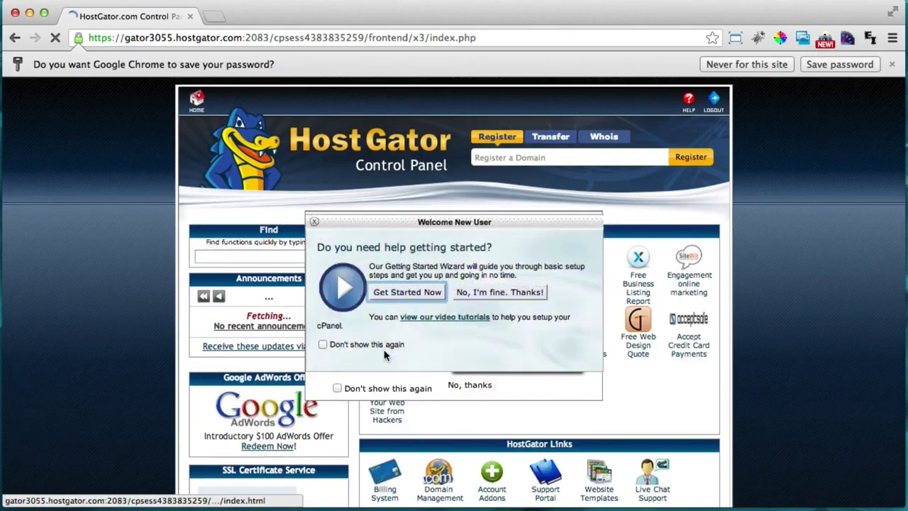
Dismiss the welcome, SSL offer and save-password prompts, and open QuickInstall under Software/Services.
left_click(314, 224)
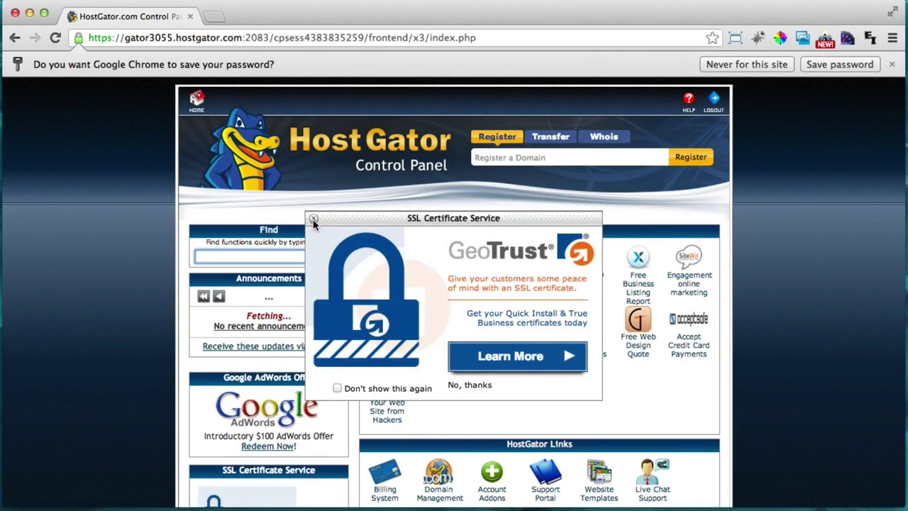
left_click(313, 222)
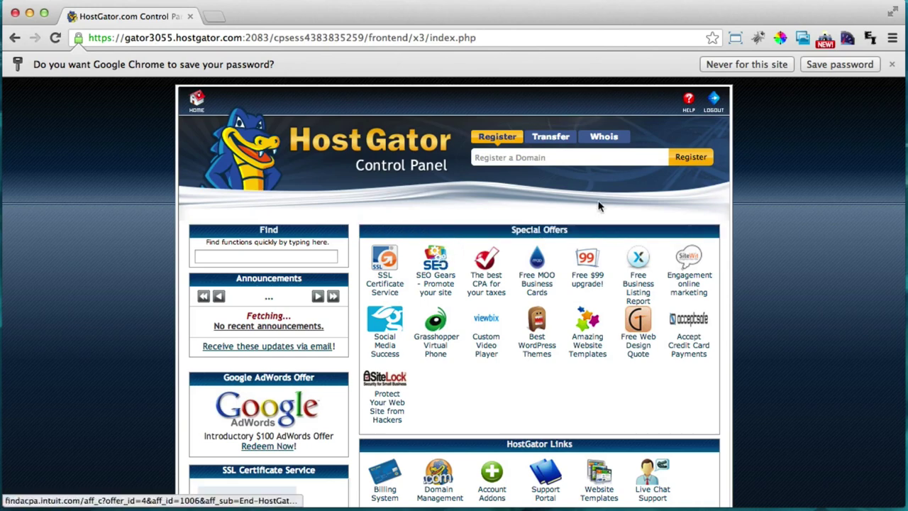
scroll(625, 222, "down", 2)
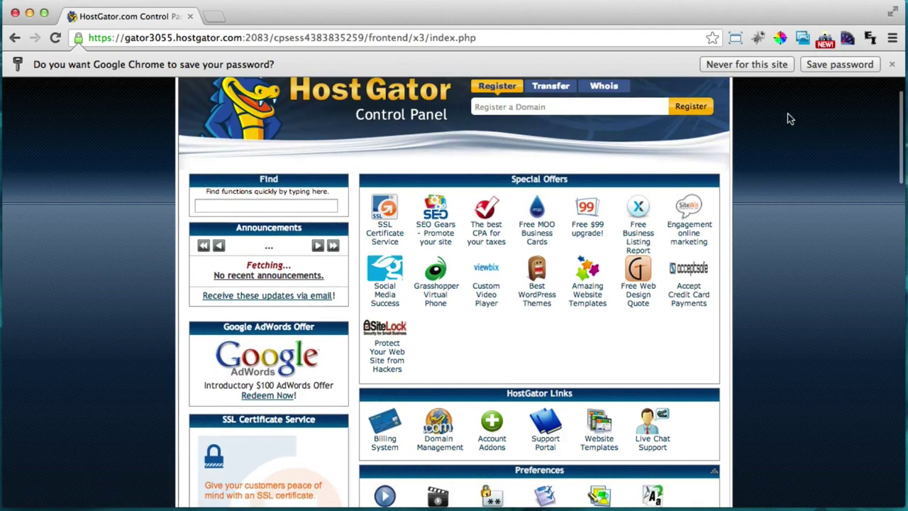
left_click(892, 65)
scroll(648, 187, "down", 10)
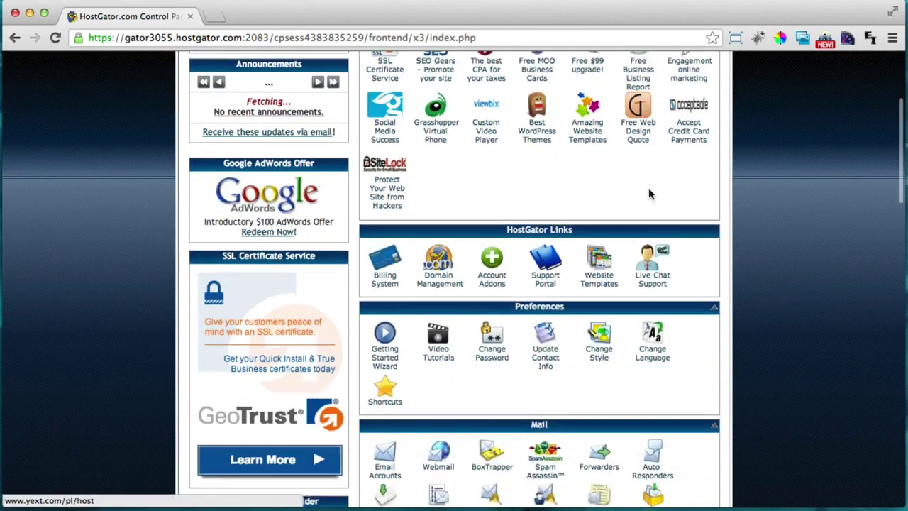
scroll(649, 190, "down", 15)
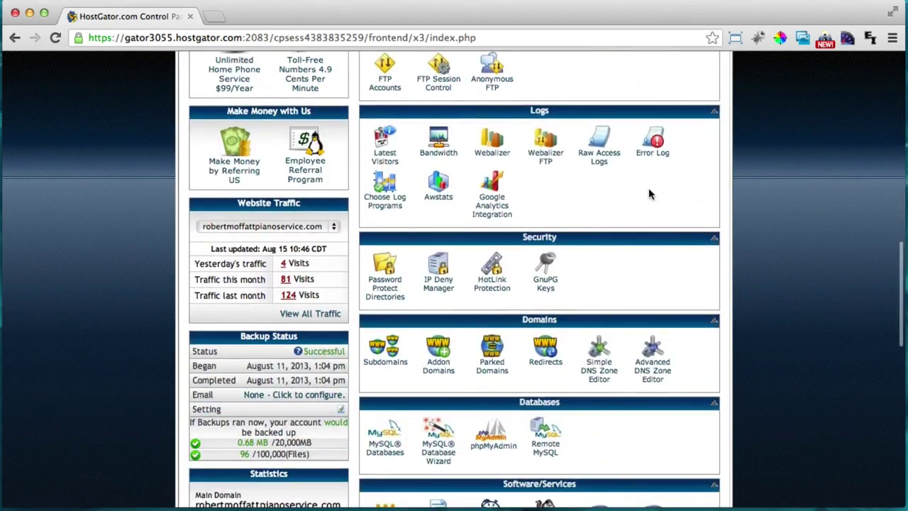
scroll(649, 193, "down", 1)
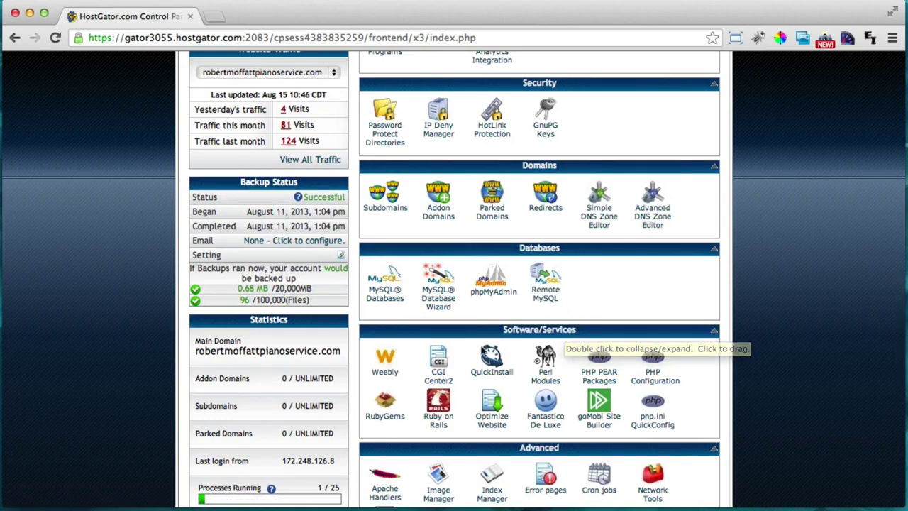
left_click(495, 362)
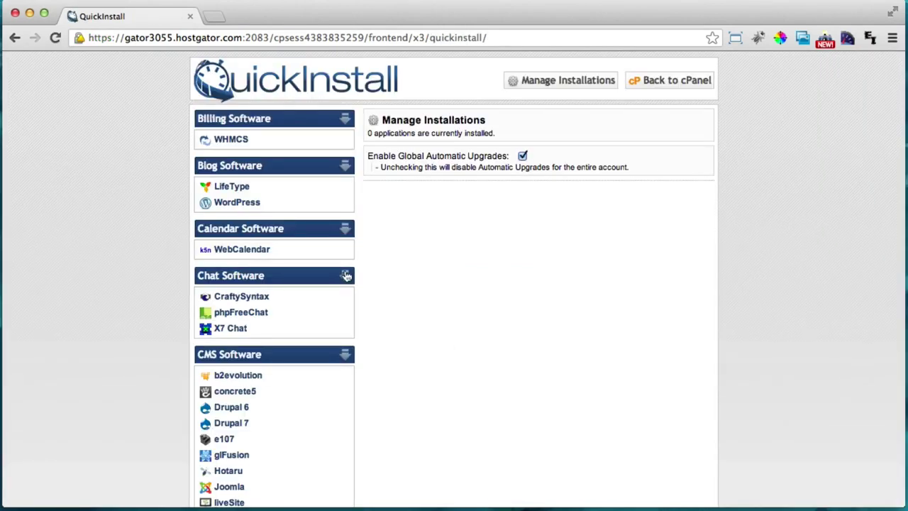
Choose WordPress in QuickInstall with the site's main domain as the install location.
left_click(269, 206)
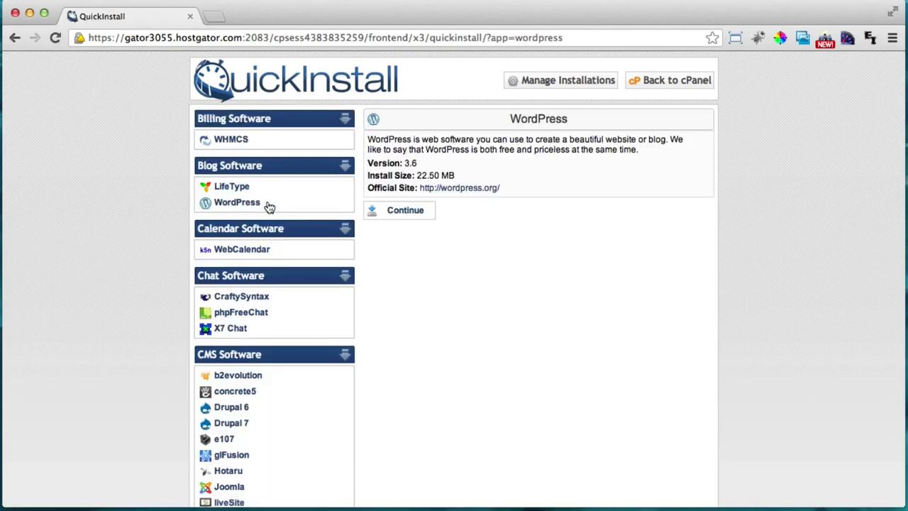
left_click(406, 213)
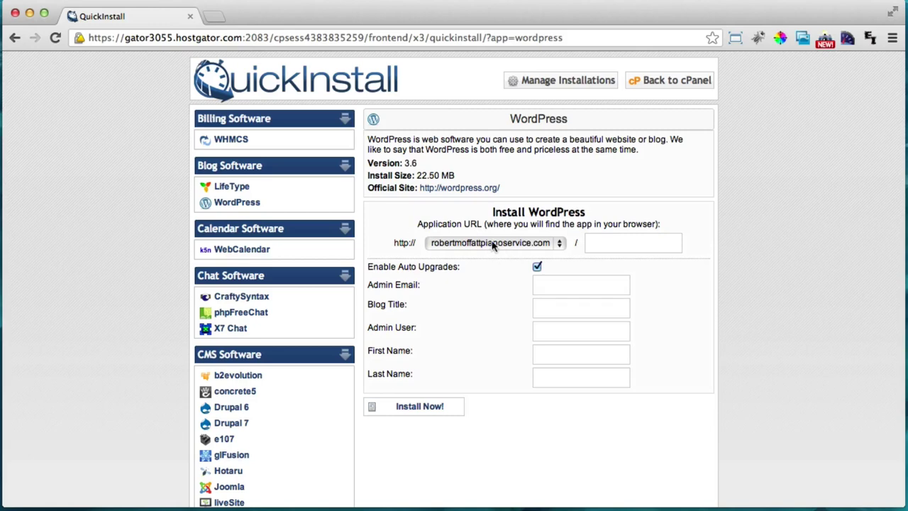
left_click(537, 243)
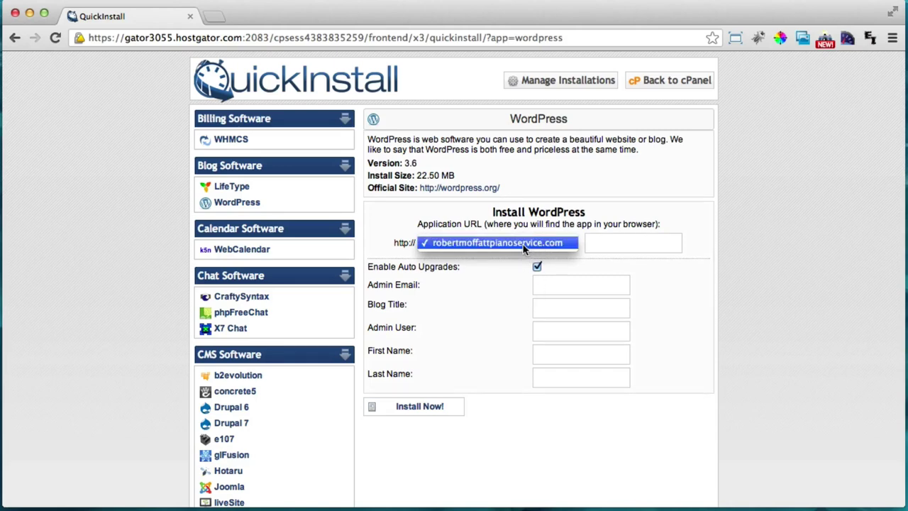
left_click(523, 246)
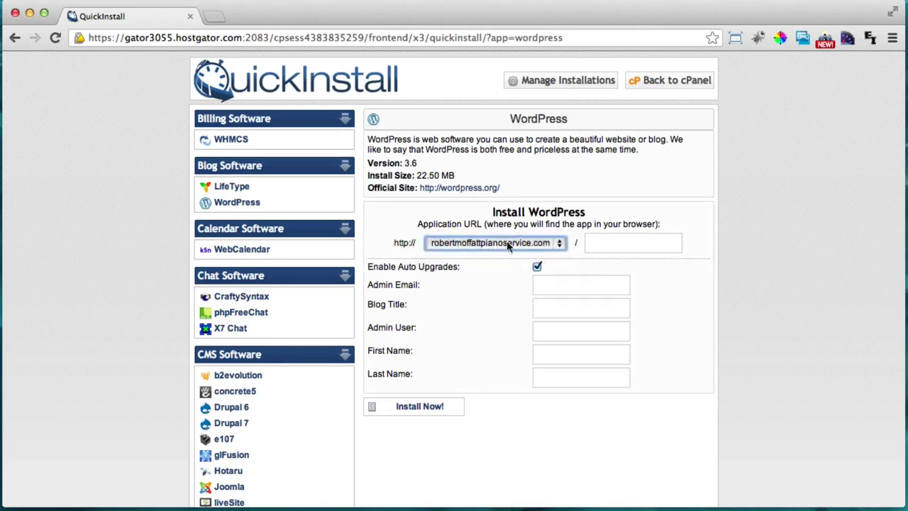
left_click(605, 244)
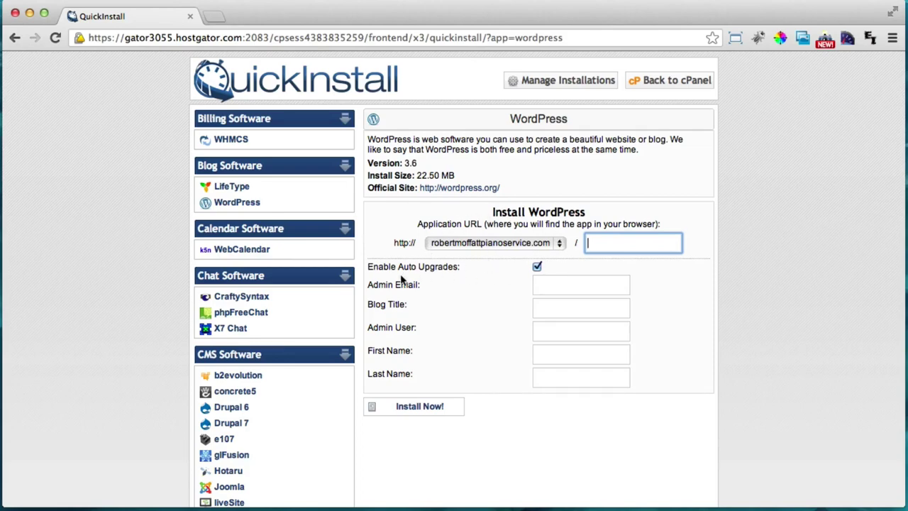
Fill in the admin email, an admin username and blog title 'Piano Services', then install.
left_click(556, 283)
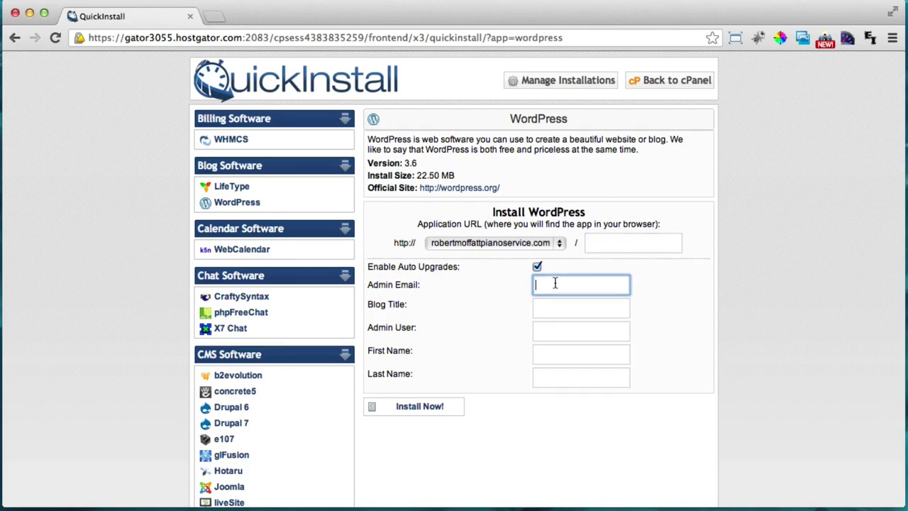
type("tyl")
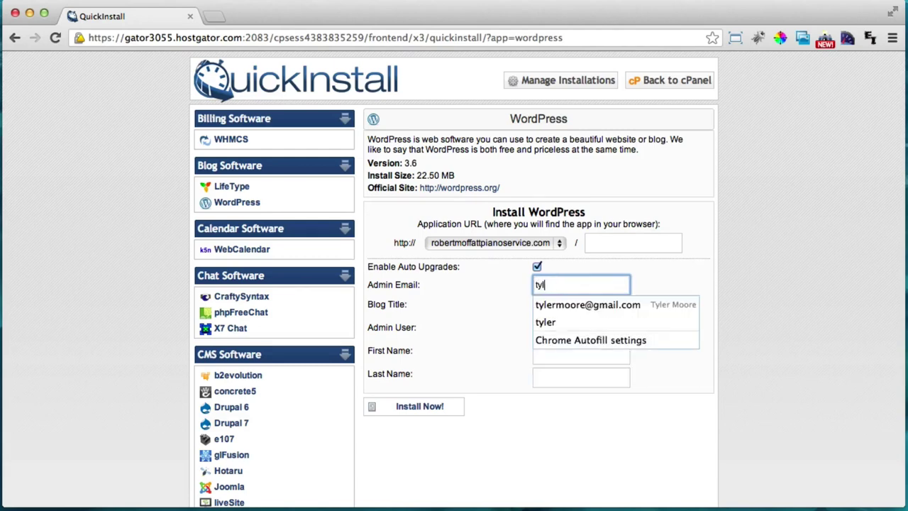
key("Down")
key("Return")
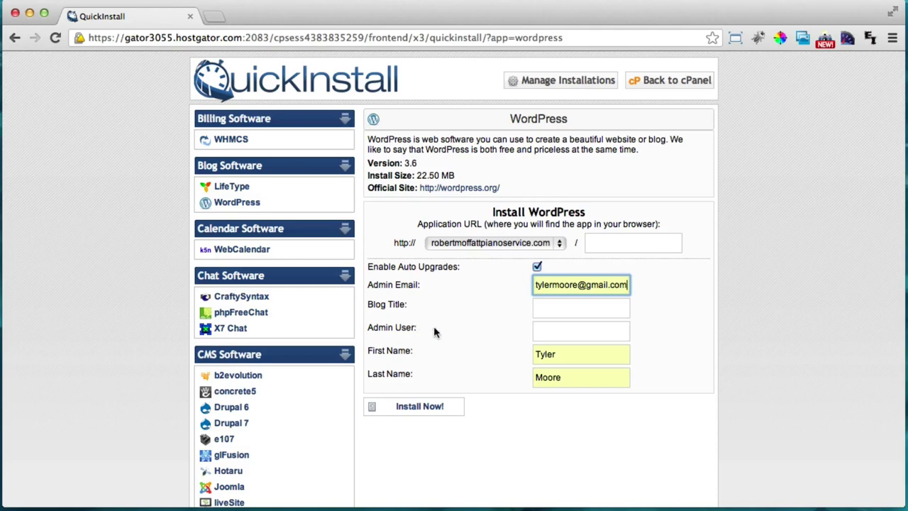
left_click(556, 332)
type("Bo")
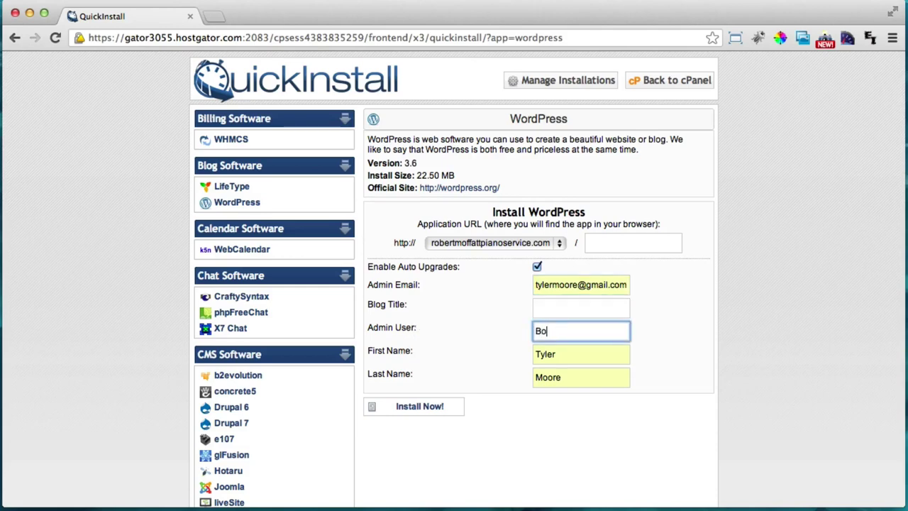
type("b")
left_click(562, 308)
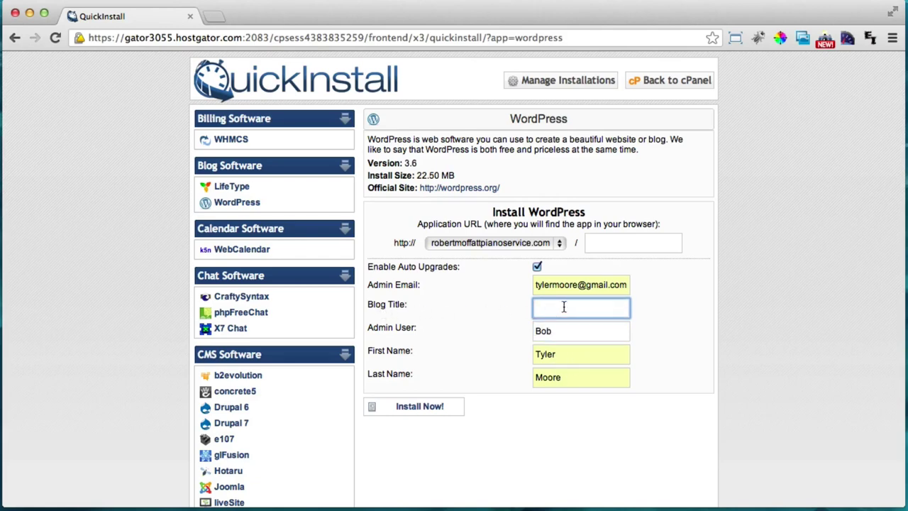
type("Piano Services")
left_click(424, 407)
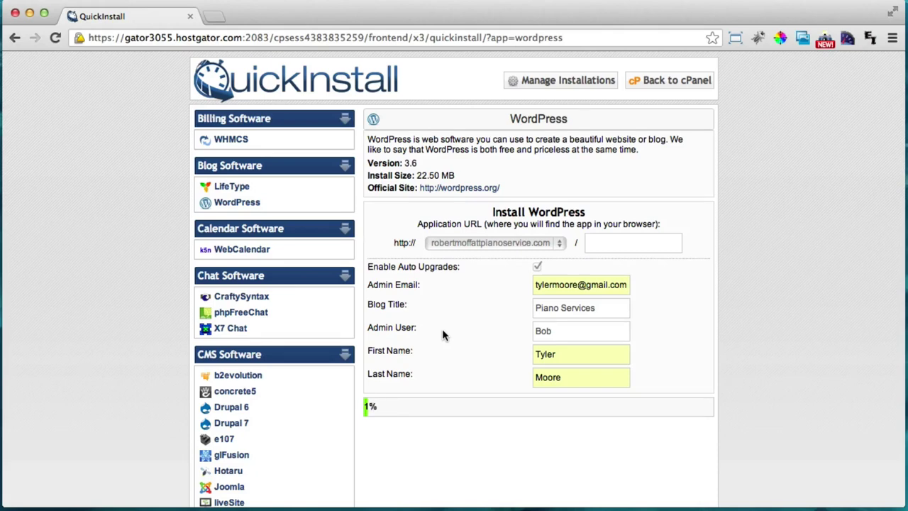
Wait for the install to reach 100% and review the admin username and password shown.
scroll(442, 330, "down", 1)
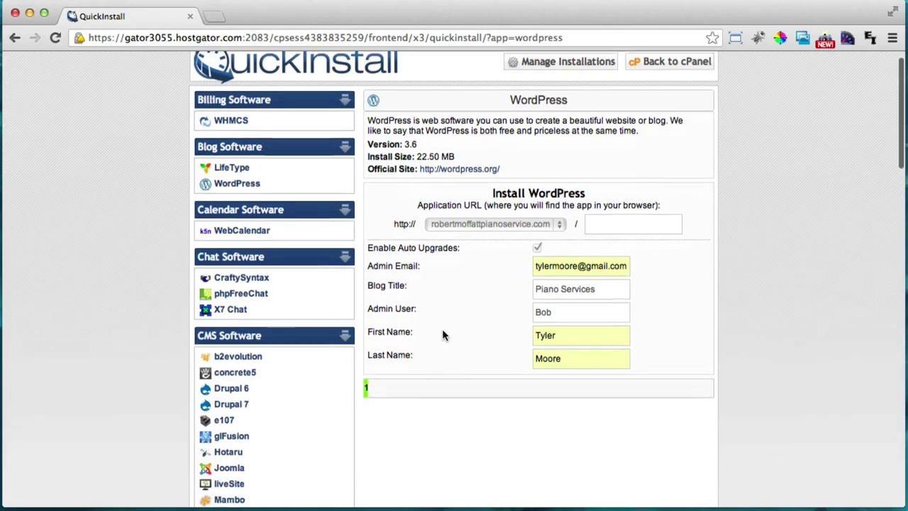
scroll(442, 330, "down", 1)
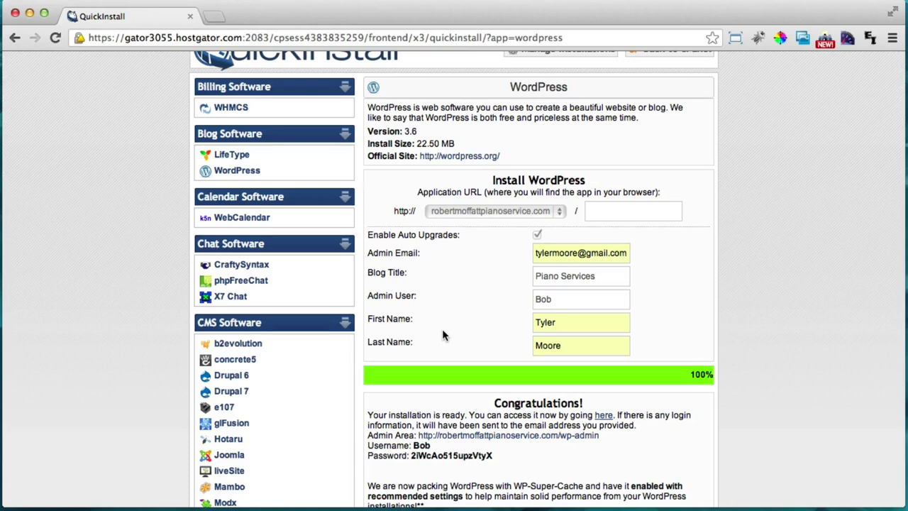
scroll(441, 328, "down", 2)
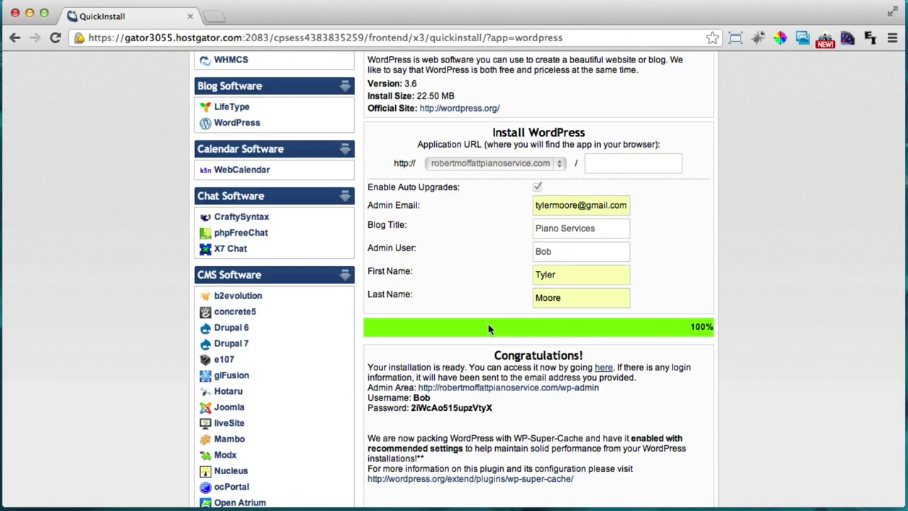
scroll(488, 328, "down", 2)
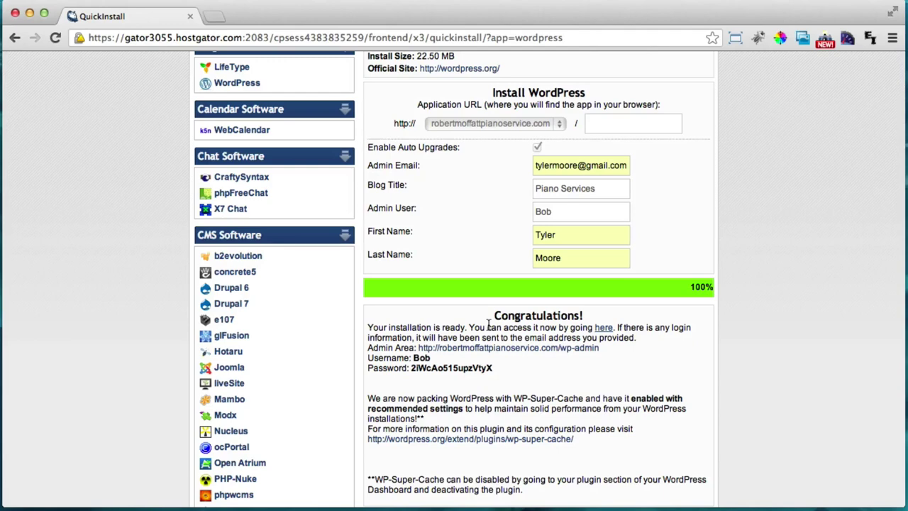
scroll(488, 326, "up", 1)
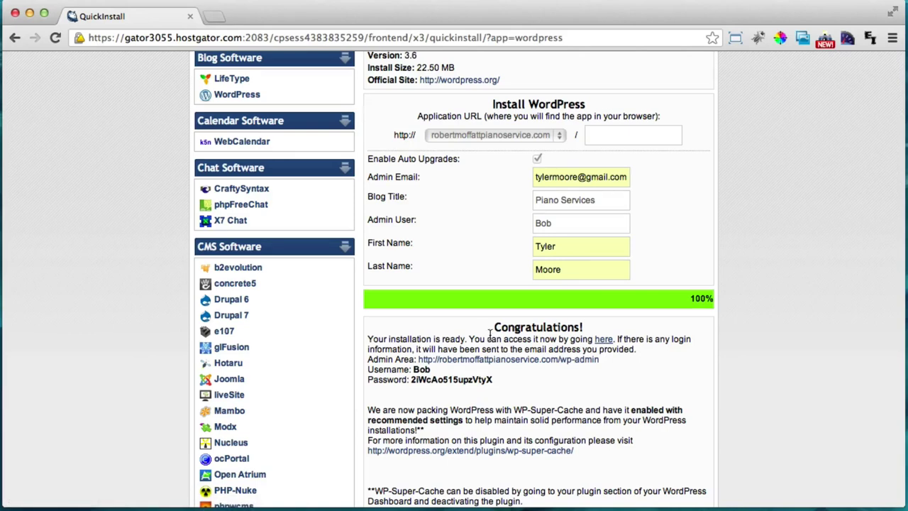
scroll(489, 334, "down", 3)
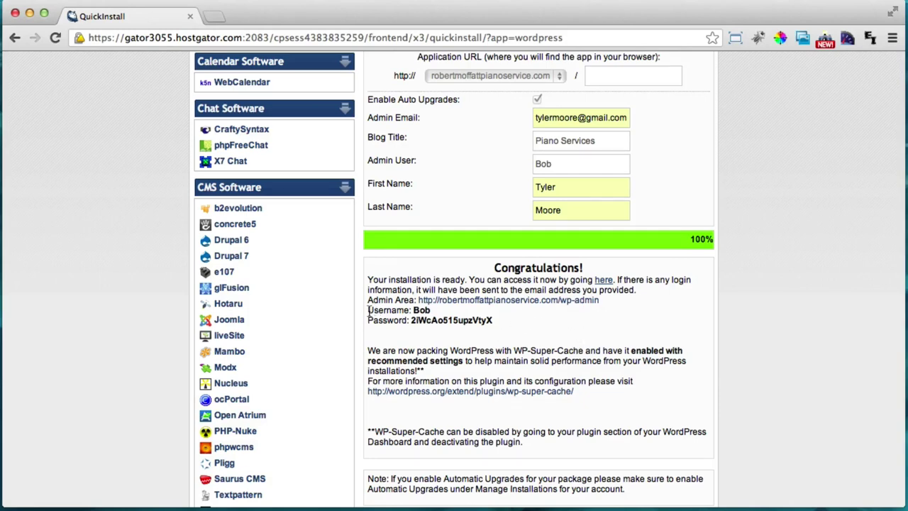
left_click_drag(368, 310, 495, 319)
left_click(502, 318)
left_click(603, 281)
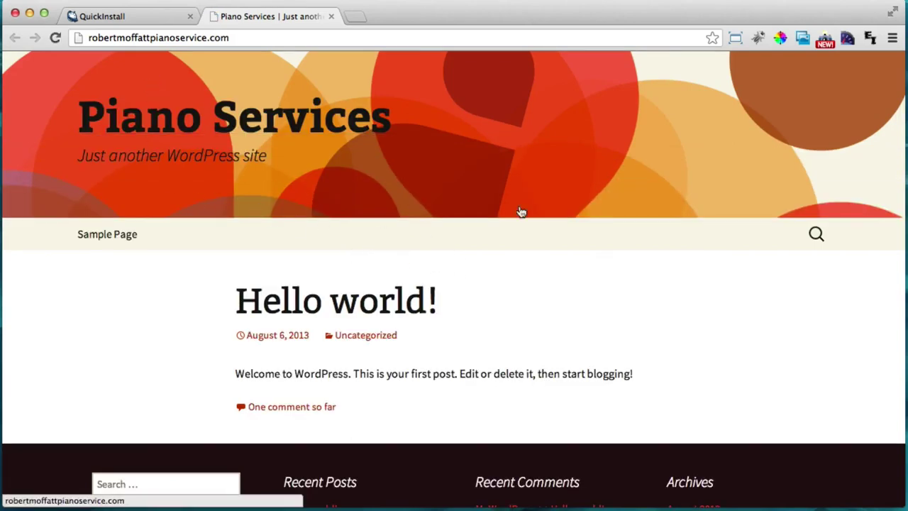
scroll(371, 263, "down", 5)
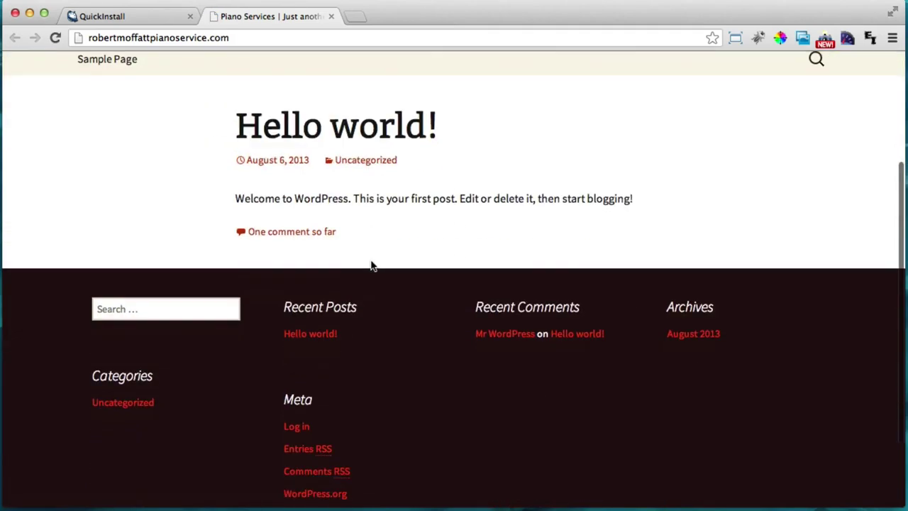
scroll(371, 262, "up", 5)
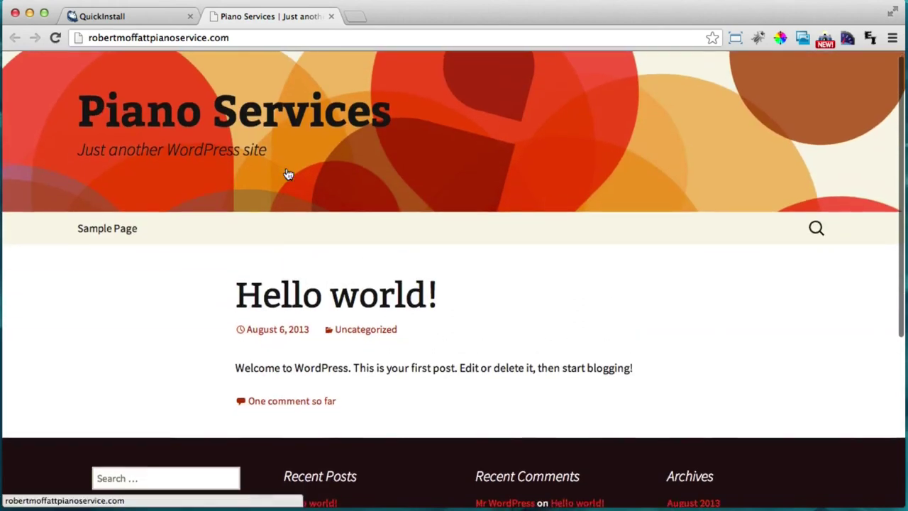
scroll(213, 195, "down", 2)
scroll(191, 211, "up", 2)
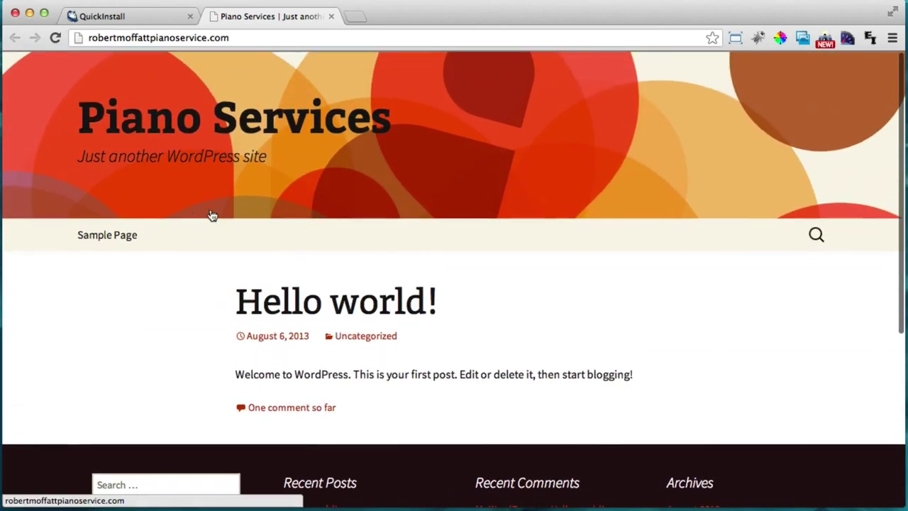
left_click(129, 239)
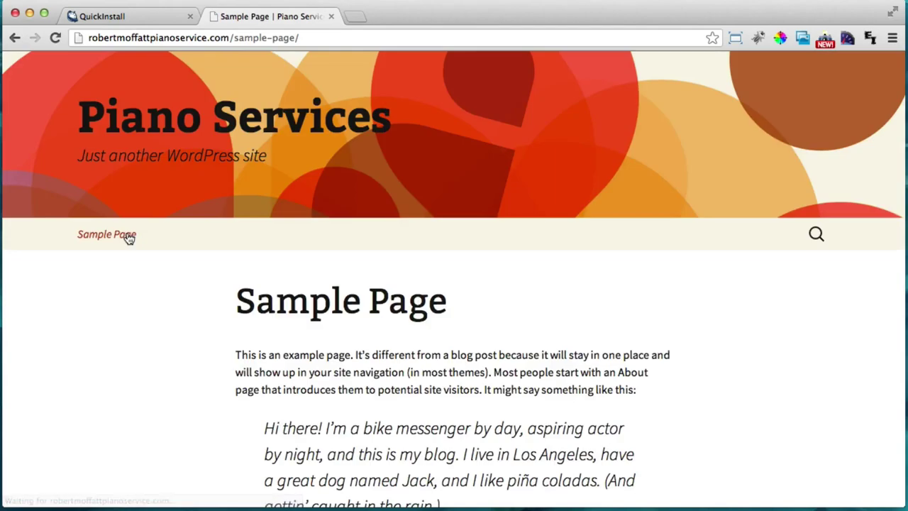
scroll(452, 266, "down", 10)
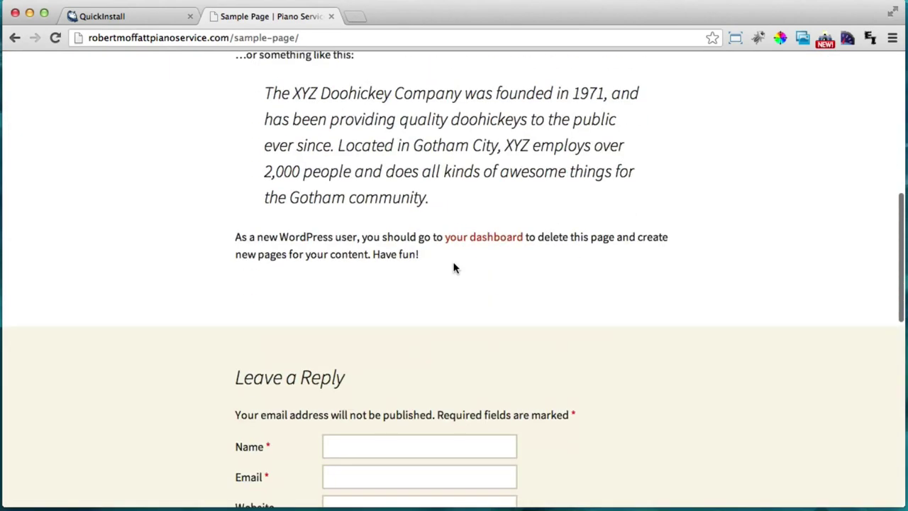
scroll(454, 266, "down", 5)
scroll(452, 262, "up", 15)
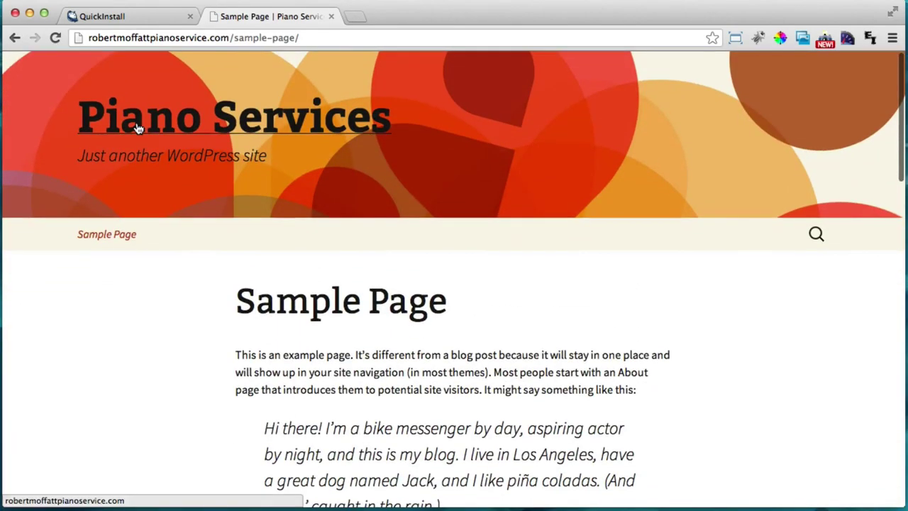
left_click(139, 128)
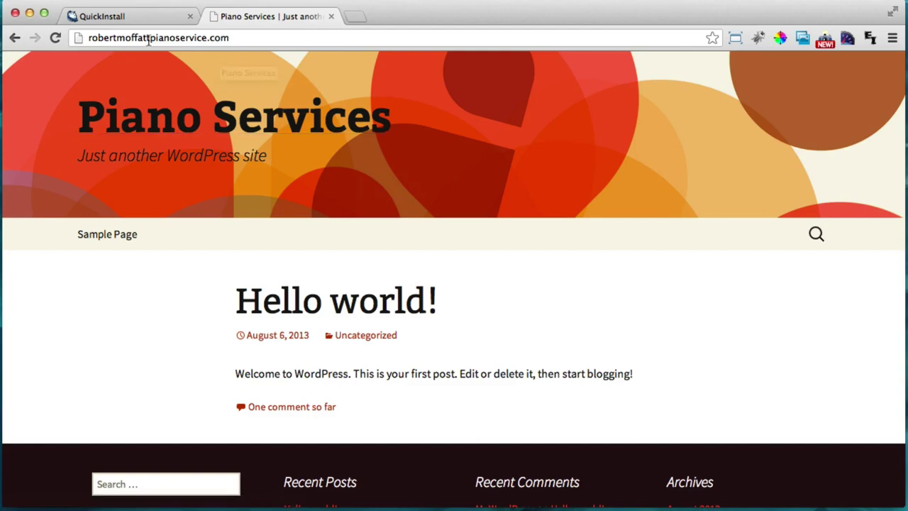
Append /wp-admin to the site address to load the WordPress login page.
left_click(245, 38)
left_click(256, 38)
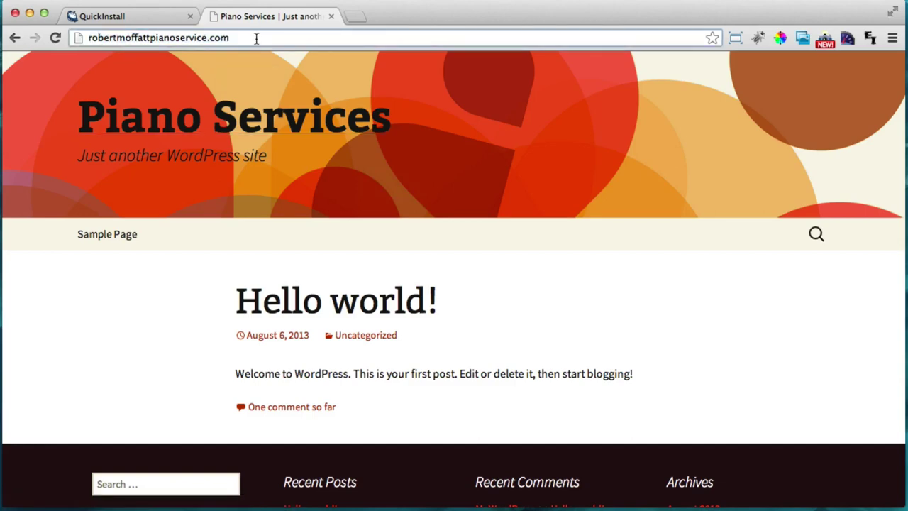
type("/wp")
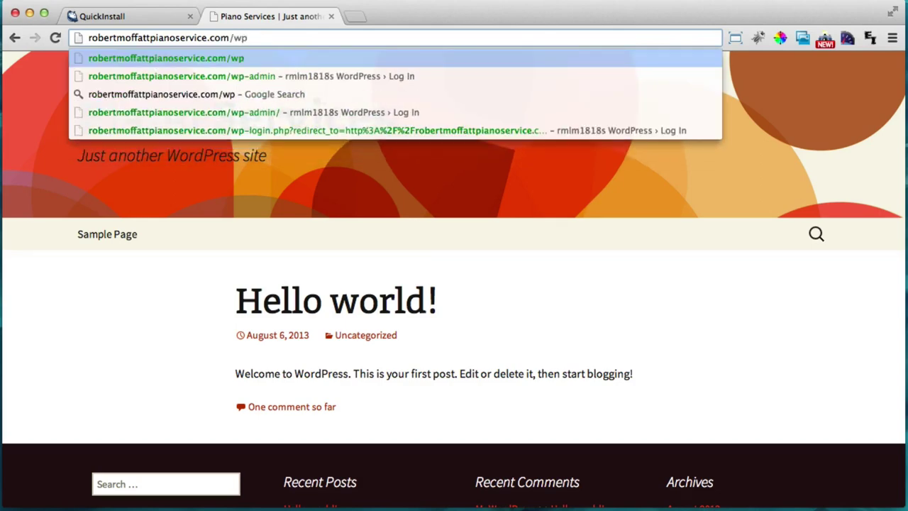
type("-admon")
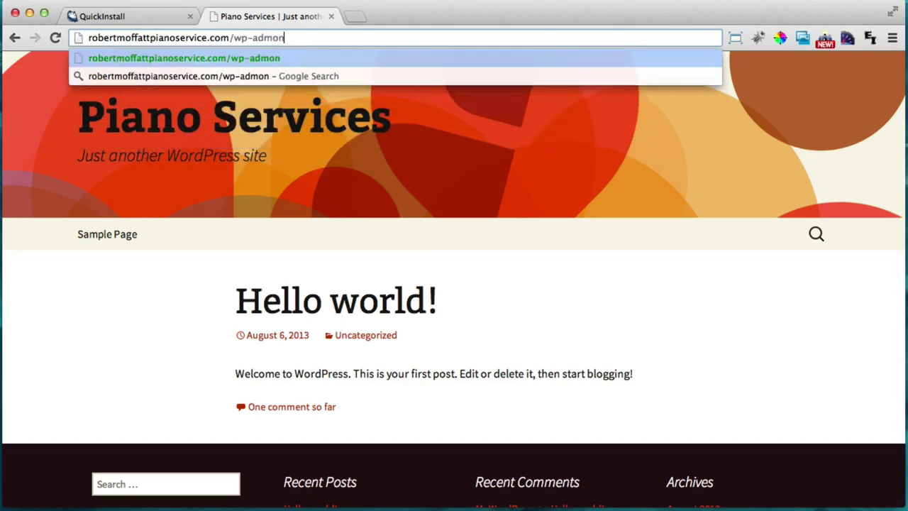
key("BackSpace")
key("BackSpace")
type("in")
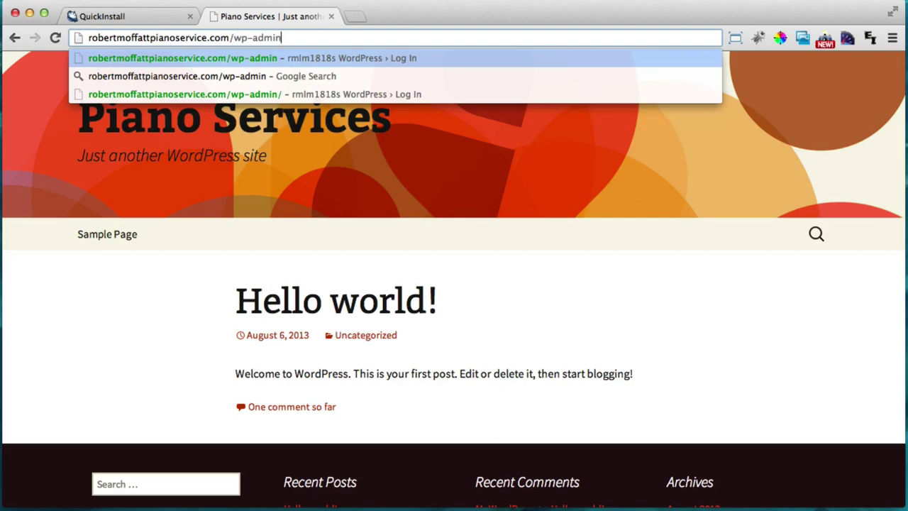
key("Return")
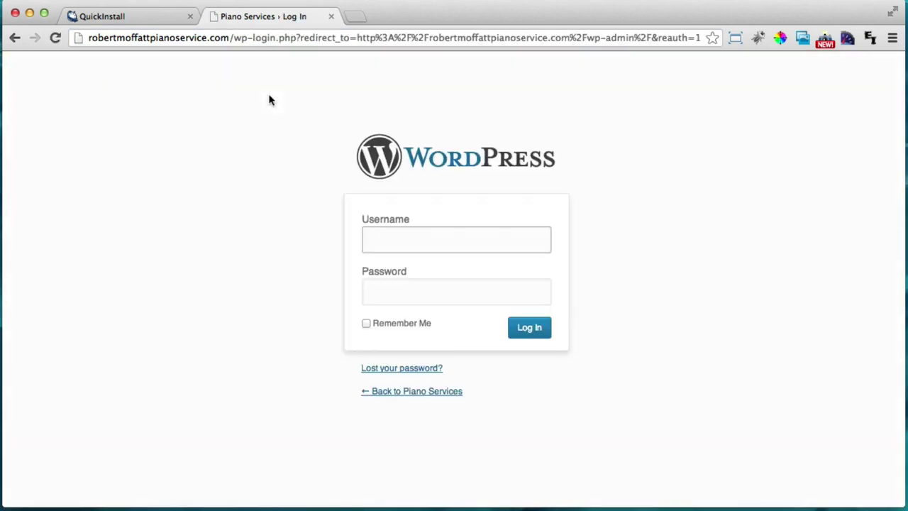
Log in with the admin username and password copied from the QuickInstall details.
left_click(152, 20)
double_click(421, 312)
key("ctrl+c")
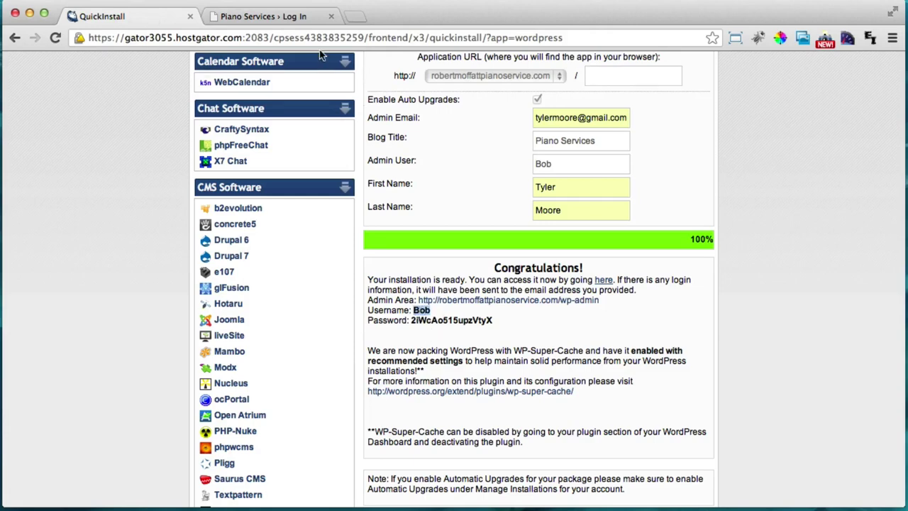
left_click(276, 16)
key("ctrl+v")
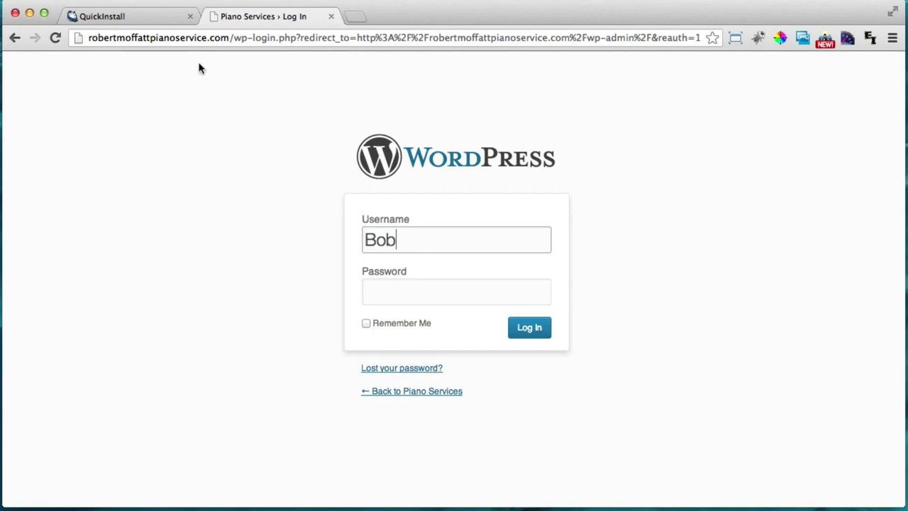
left_click(145, 20)
double_click(441, 319)
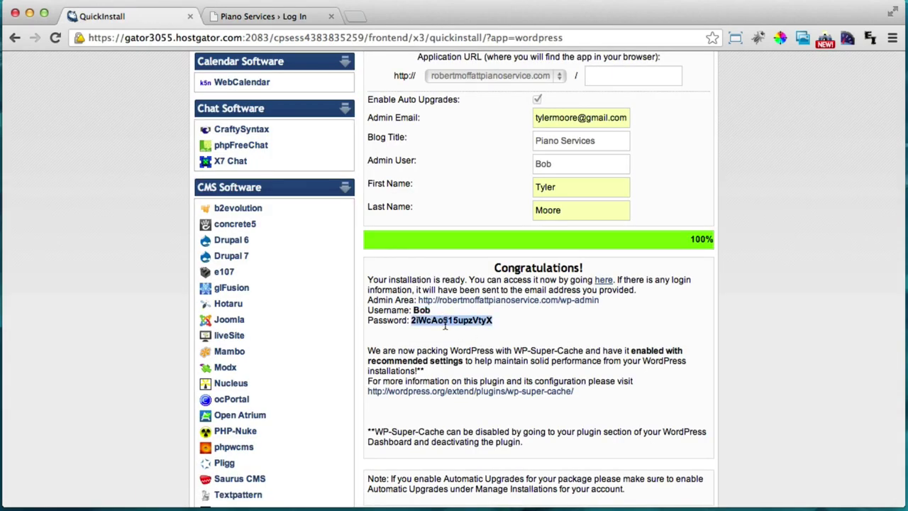
left_click(288, 21)
left_click(418, 290)
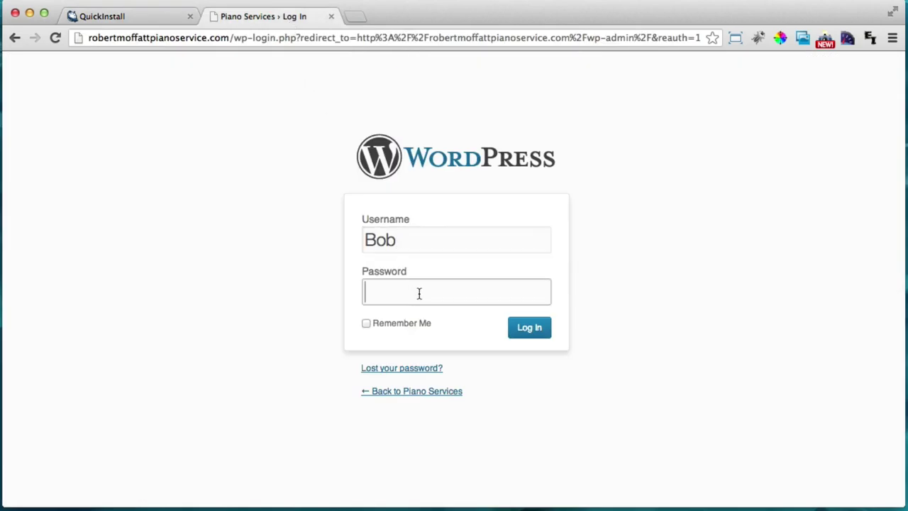
key("ctrl+v")
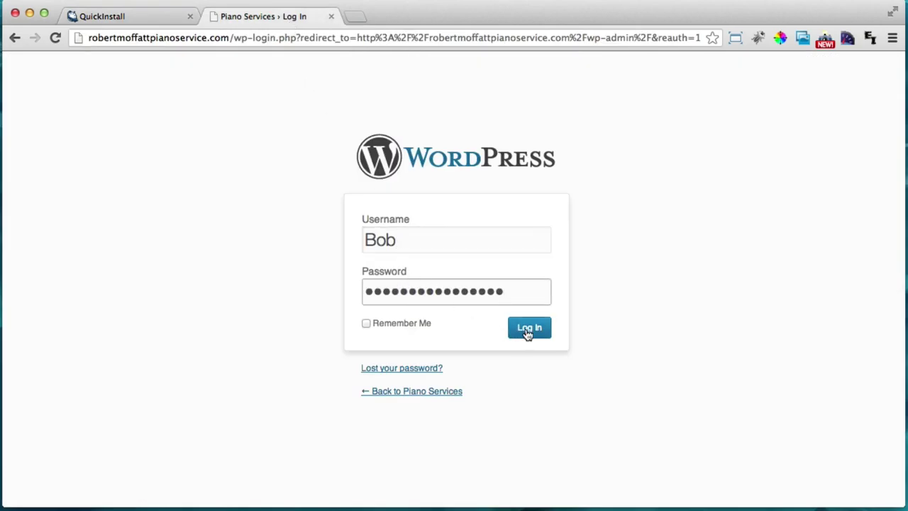
left_click(527, 334)
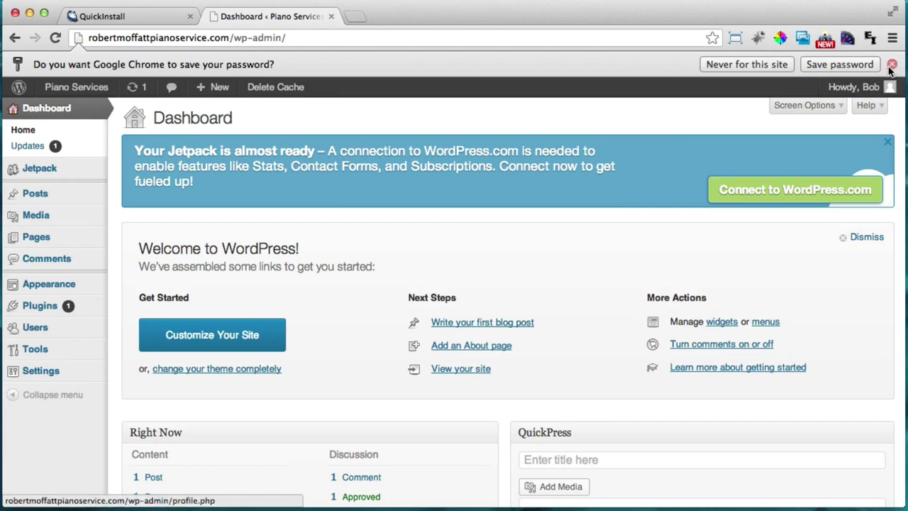
Dismiss Chrome's save-password offer and close the QuickInstall details tab.
left_click(892, 63)
left_click(126, 17)
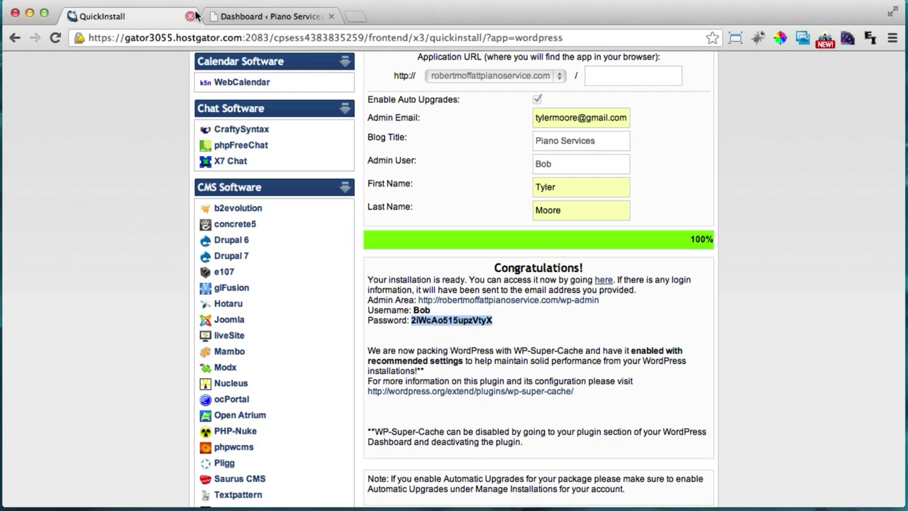
left_click(190, 17)
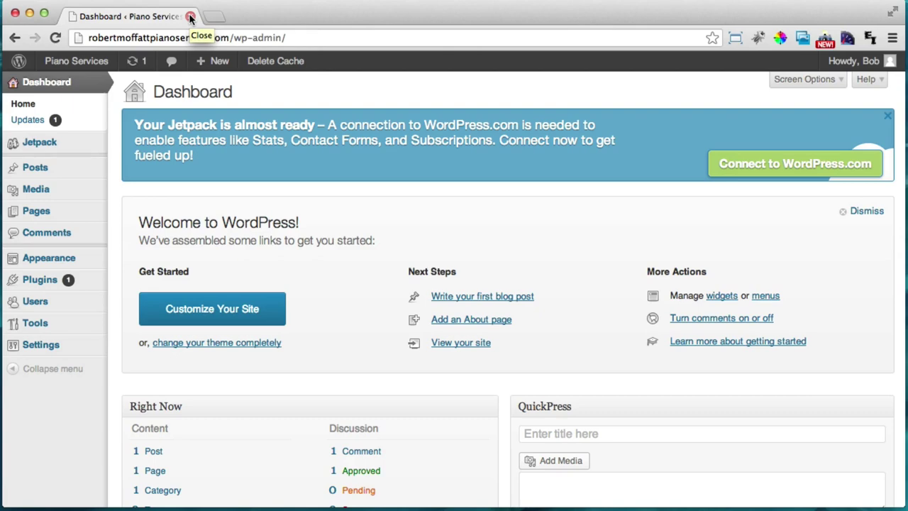
mouse_move(52, 310)
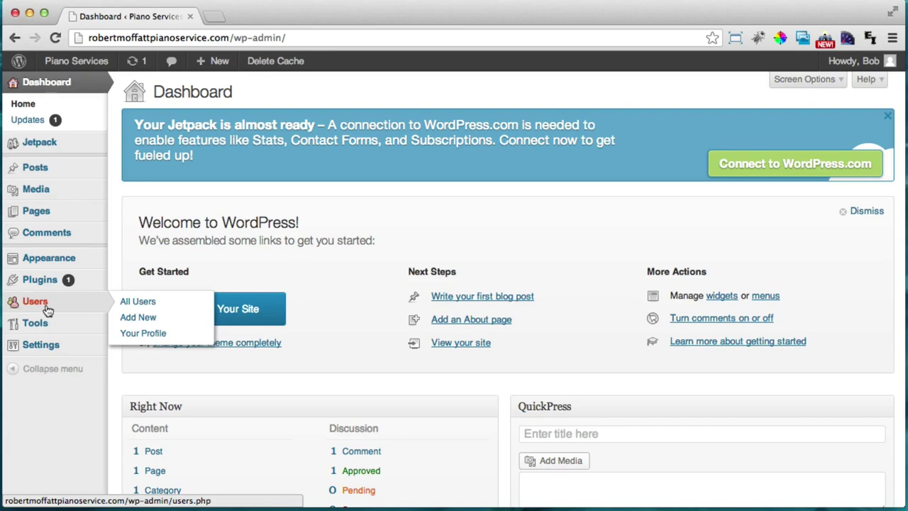
Enter a new strong password for the admin user's profile and update the profile.
left_click(48, 309)
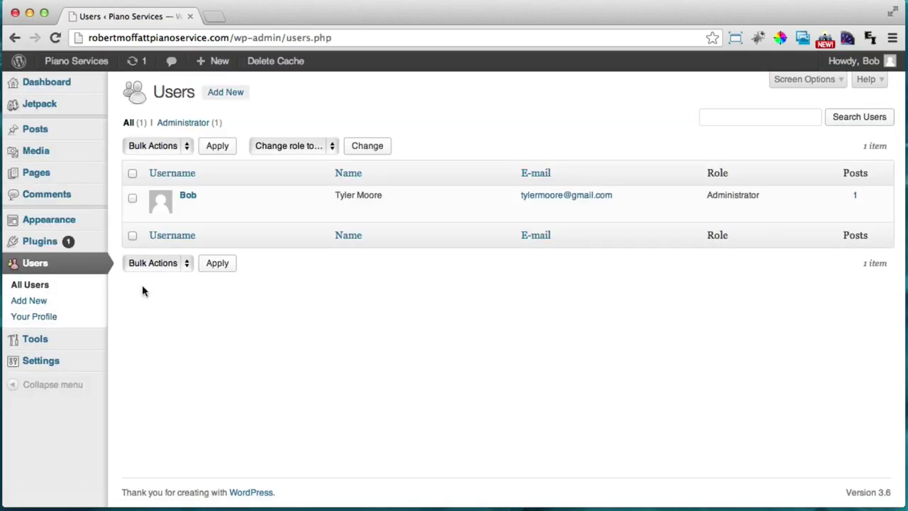
left_click(189, 200)
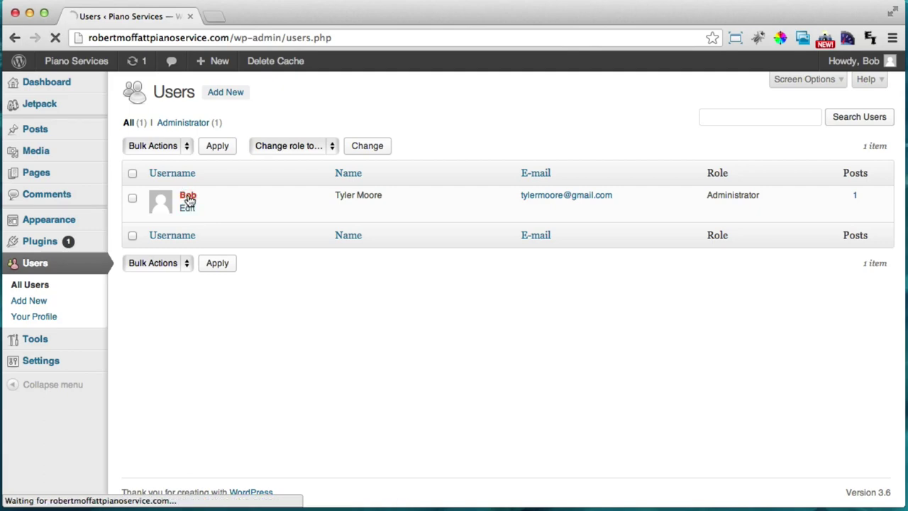
scroll(336, 263, "down", 5)
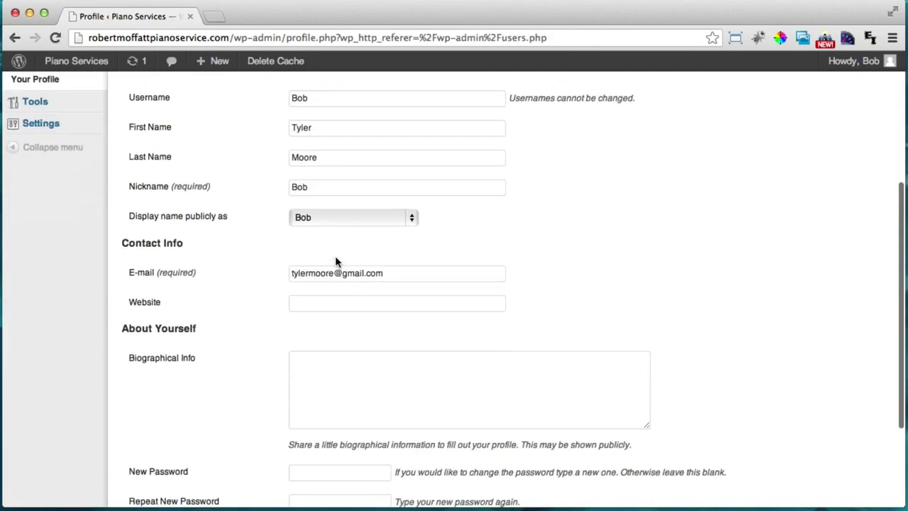
scroll(337, 263, "down", 2)
scroll(336, 262, "down", 1)
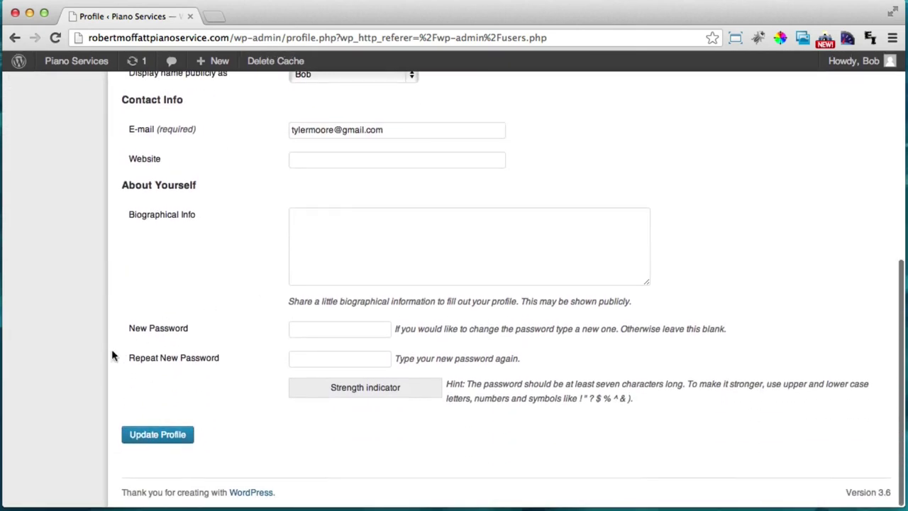
left_click(340, 324)
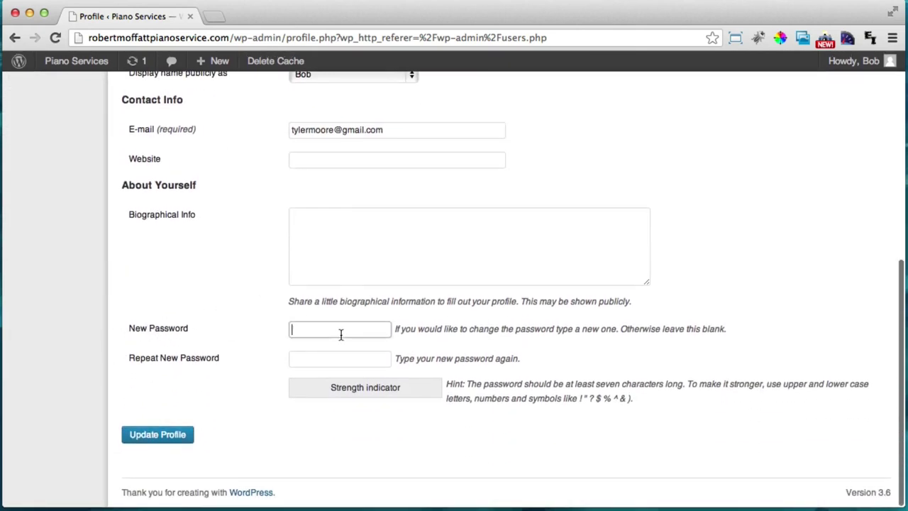
type("•••••••••••")
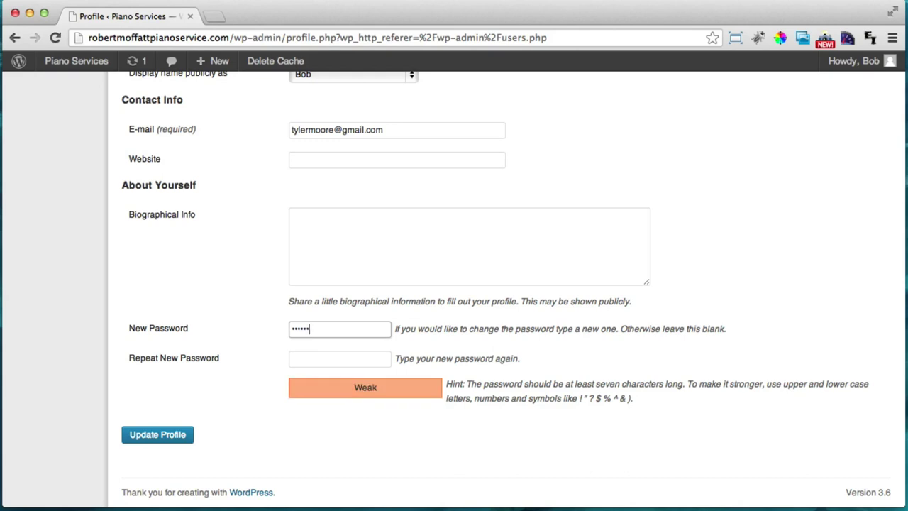
key("Tab")
type("•••••••••••")
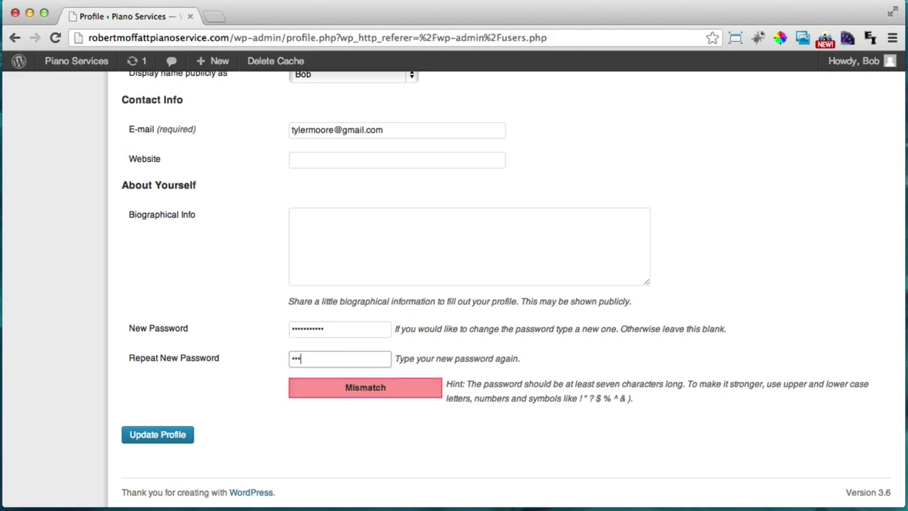
left_click(156, 435)
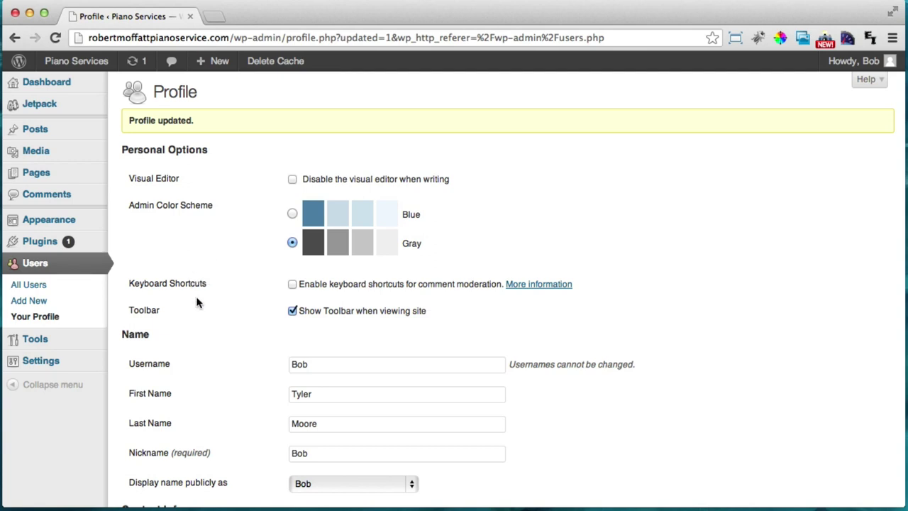
Set WP Super Cache to Caching Off on its Easy tab and update the status.
mouse_move(61, 361)
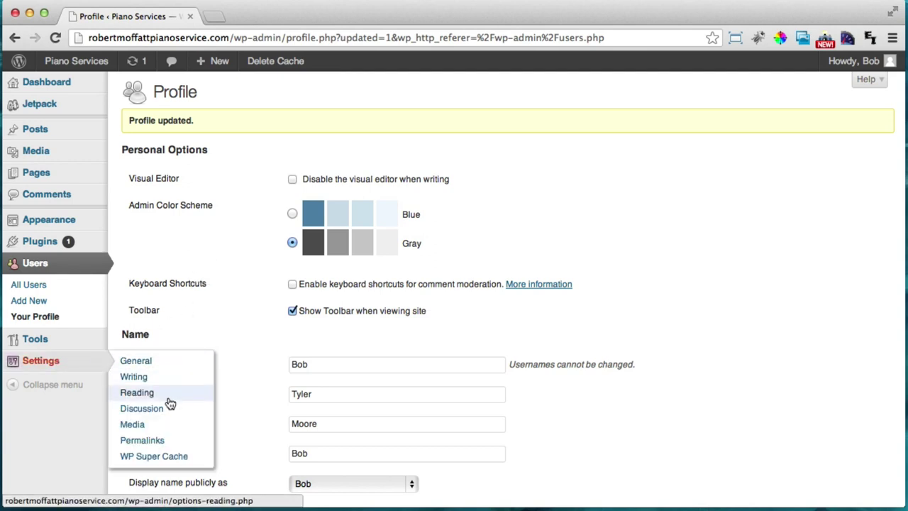
left_click(161, 460)
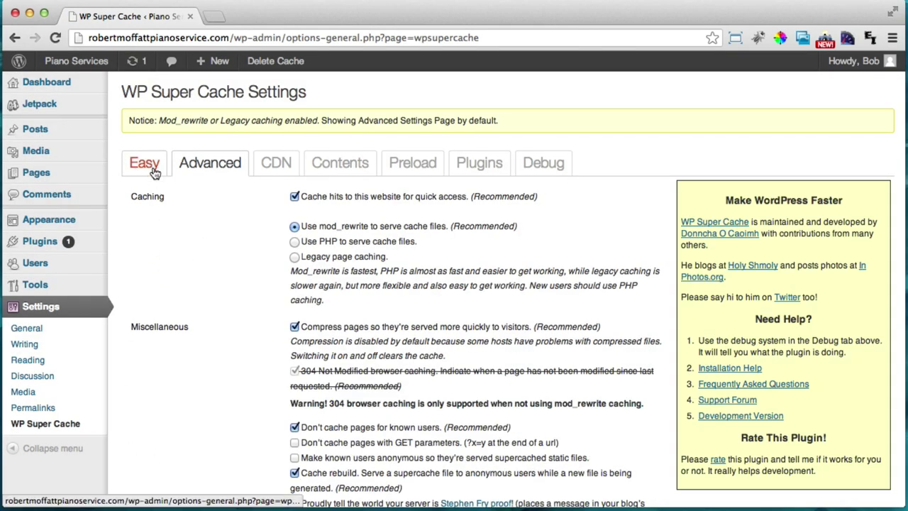
left_click(154, 173)
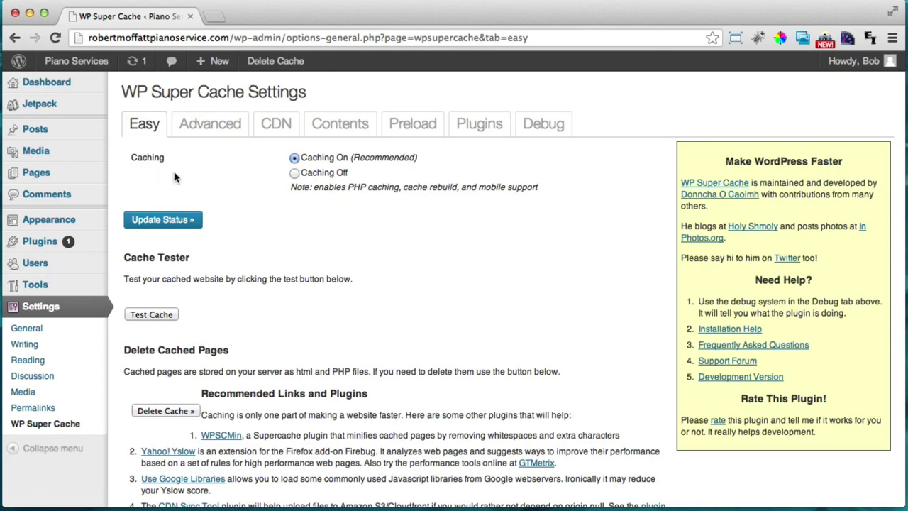
left_click(292, 172)
left_click(166, 225)
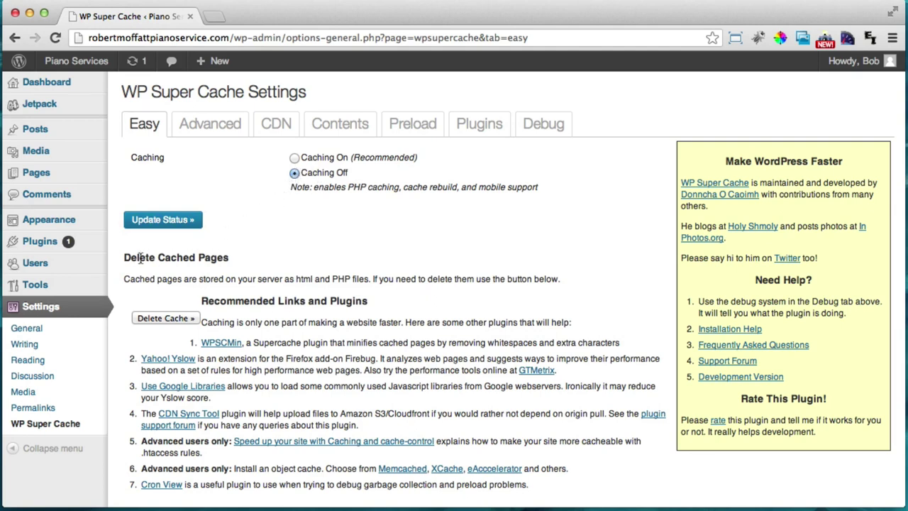
Deactivate the WP Super Cache plugin, then delete it along with its files and data.
left_click(47, 247)
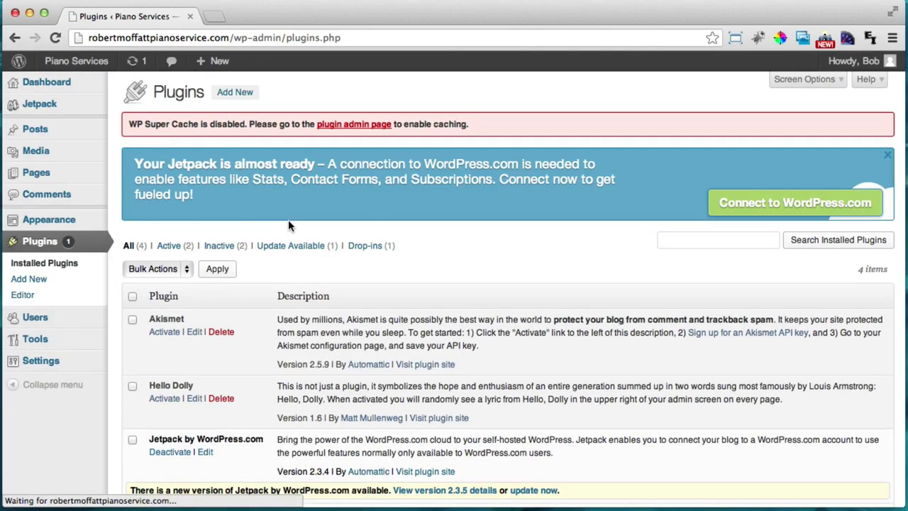
scroll(376, 227, "down", 5)
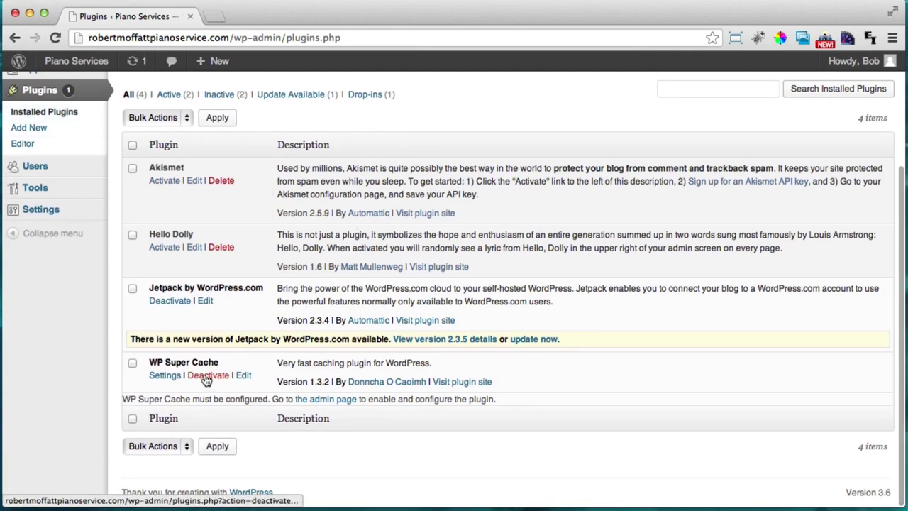
left_click_drag(155, 362, 204, 362)
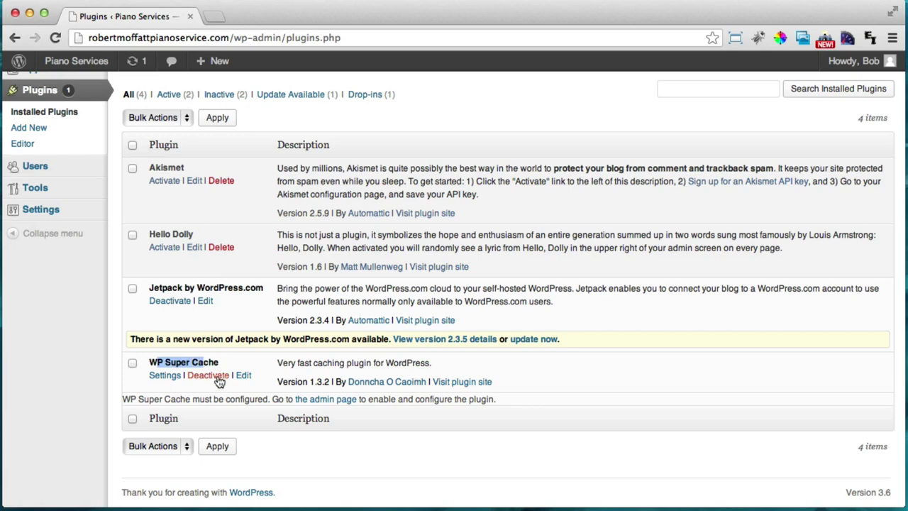
left_click(219, 382)
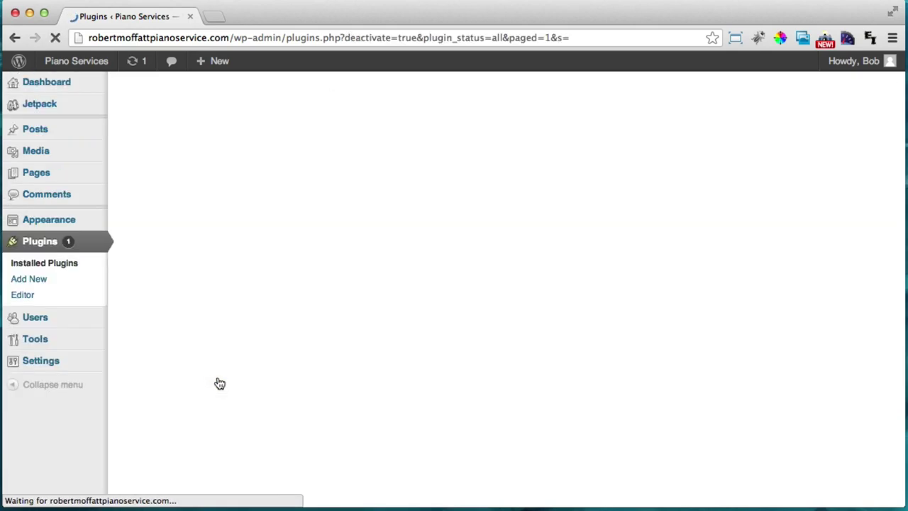
scroll(243, 351, "down", 4)
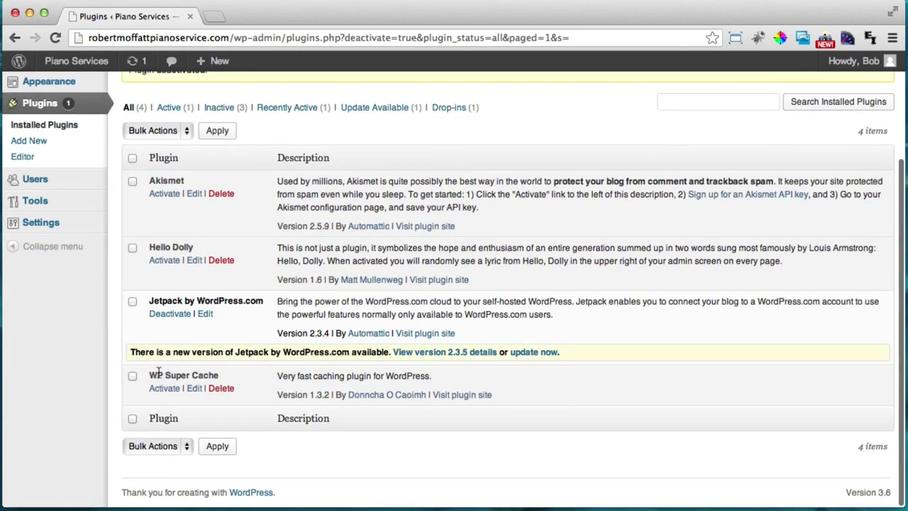
left_click(224, 390)
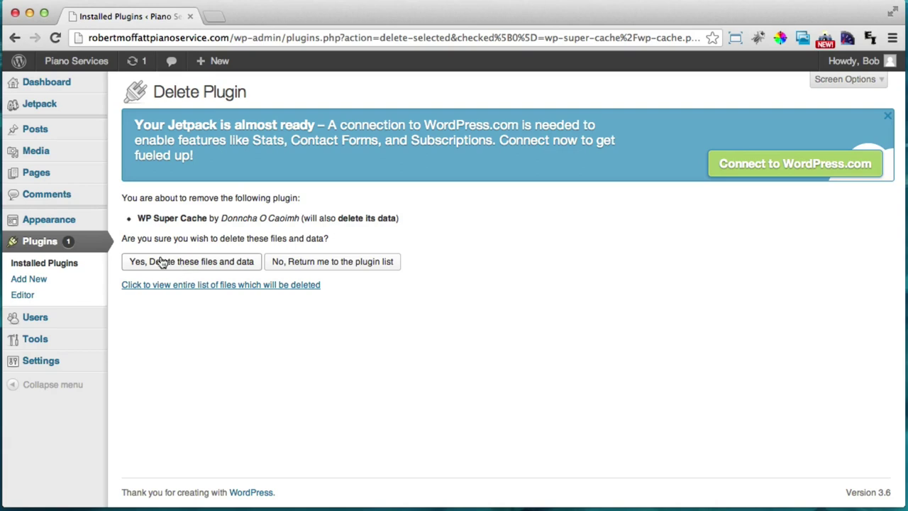
left_click(170, 268)
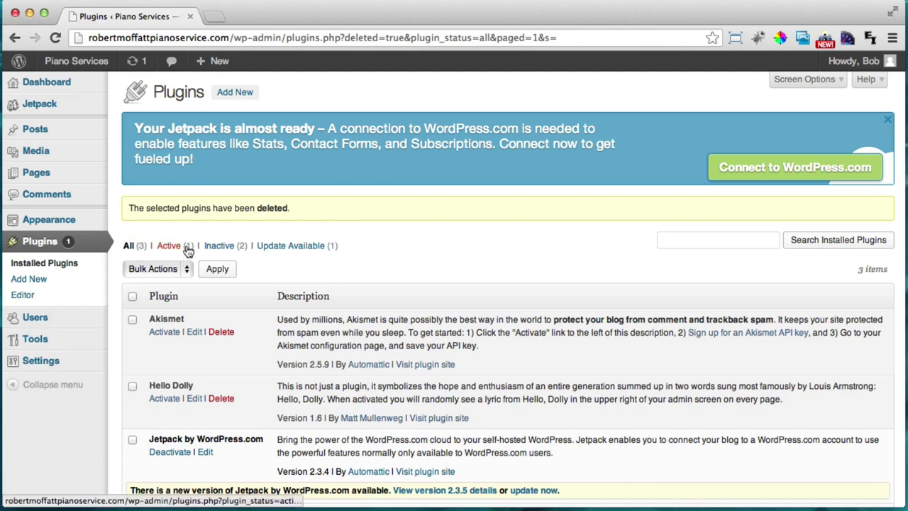
scroll(187, 249, "down", 1)
scroll(190, 253, "up", 1)
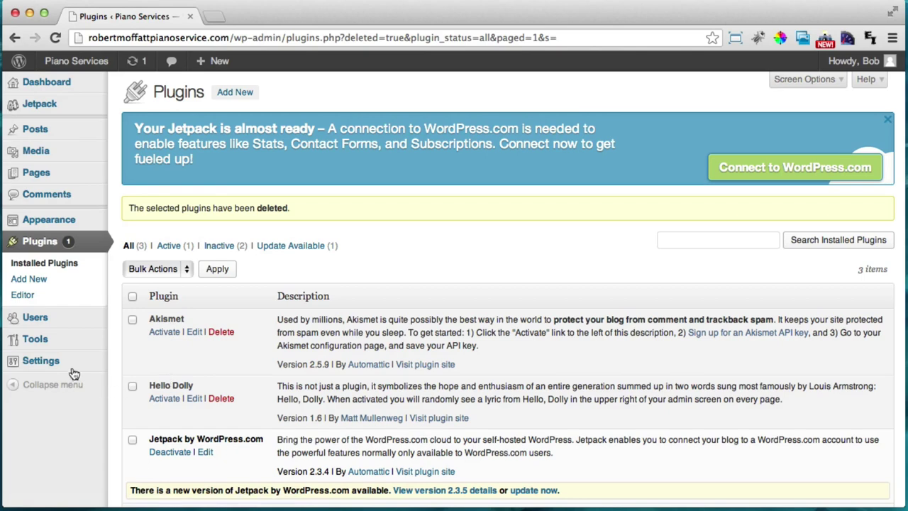
Save the Post name permalink structure instead of ?p=123 addresses, then return to the Dashboard.
mouse_move(69, 366)
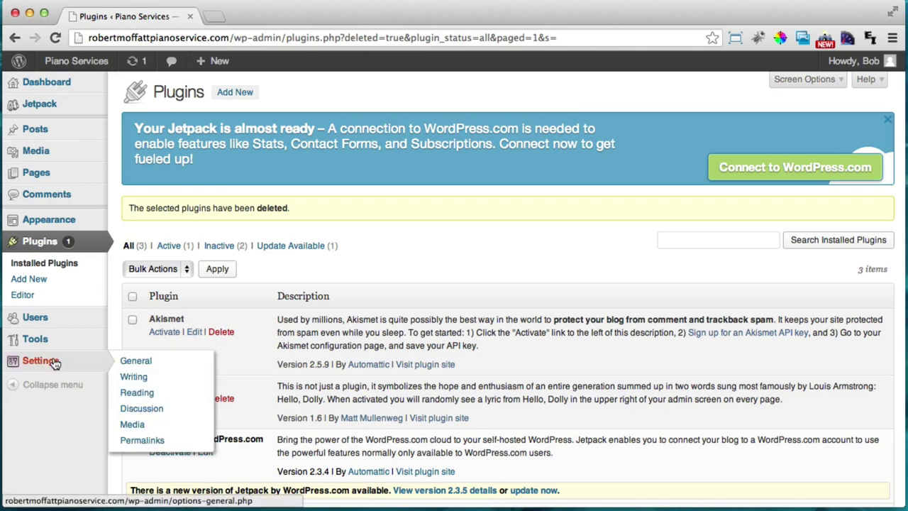
left_click(156, 442)
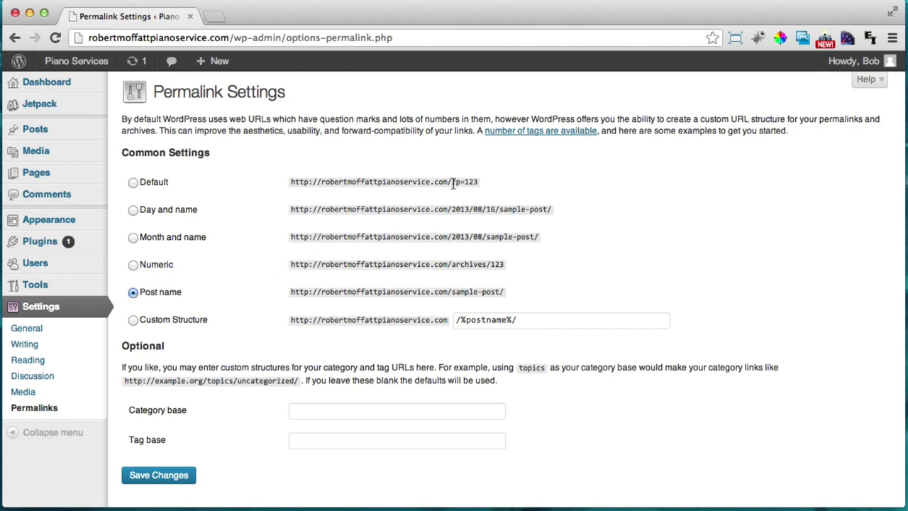
left_click_drag(452, 182, 478, 182)
left_click(133, 292)
left_click(162, 477)
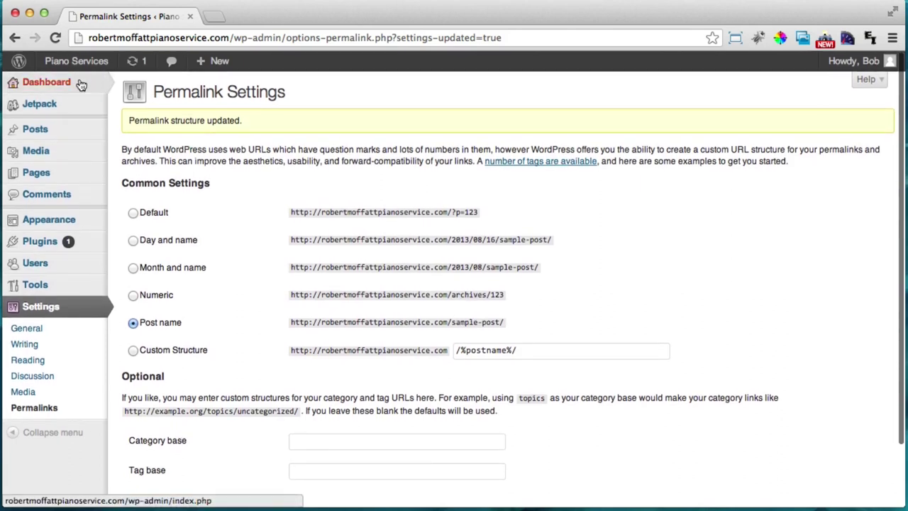
left_click(64, 83)
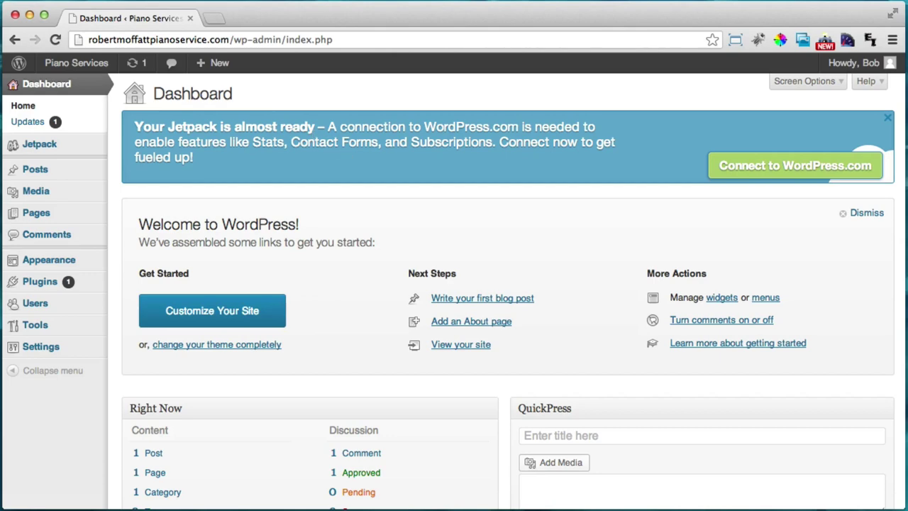
Change the Install Wordpress entry from Free to Done in the TextEdit checklist, then move the note aside.
key("super+Tab")
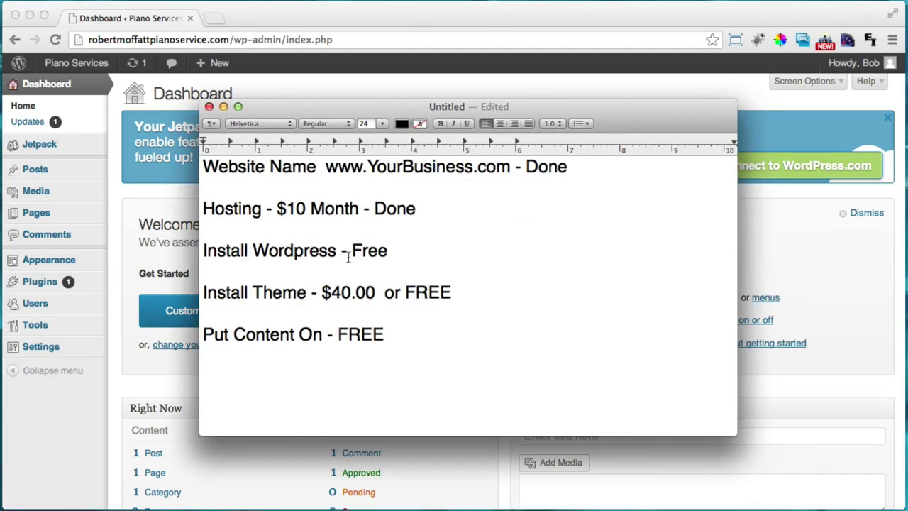
double_click(372, 252)
type("Done")
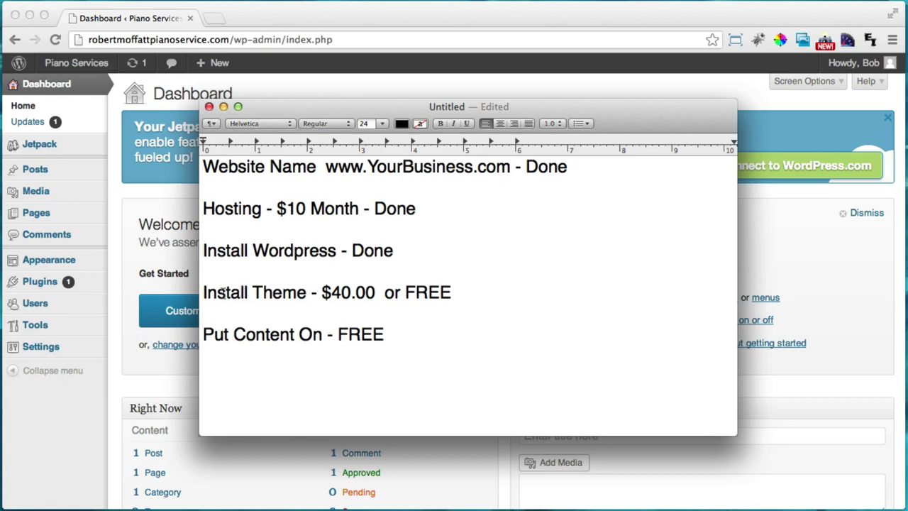
left_click_drag(215, 296, 304, 294)
left_click(306, 293)
left_click_drag(258, 111, 475, 111)
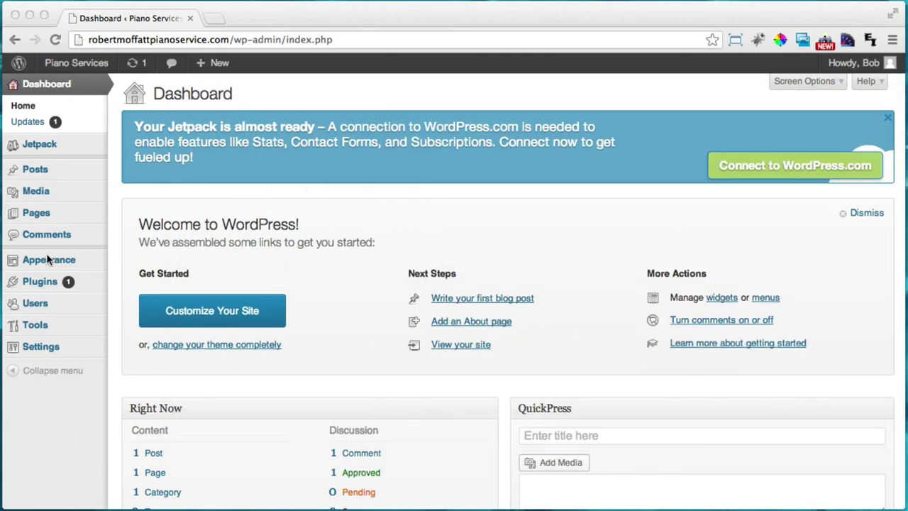
Install Annotum Base from the Featured themes, activate it, and view the live site.
mouse_move(58, 262)
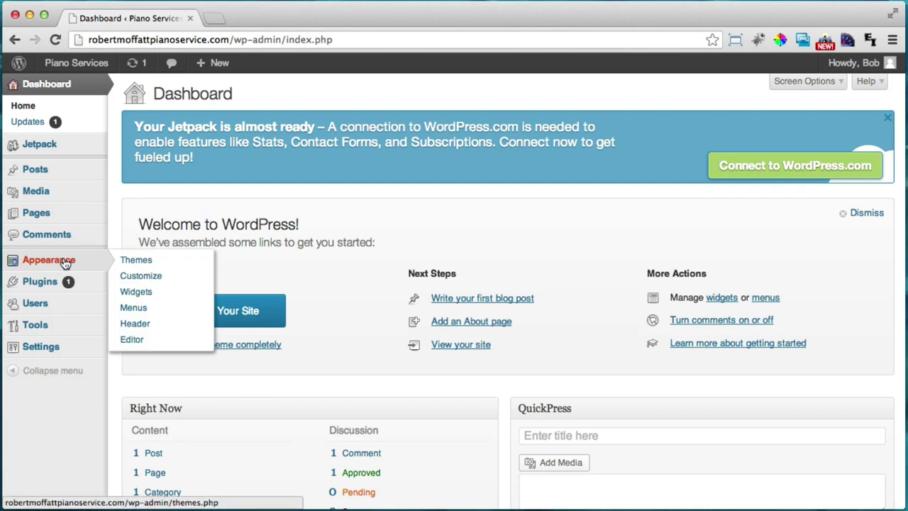
left_click(151, 263)
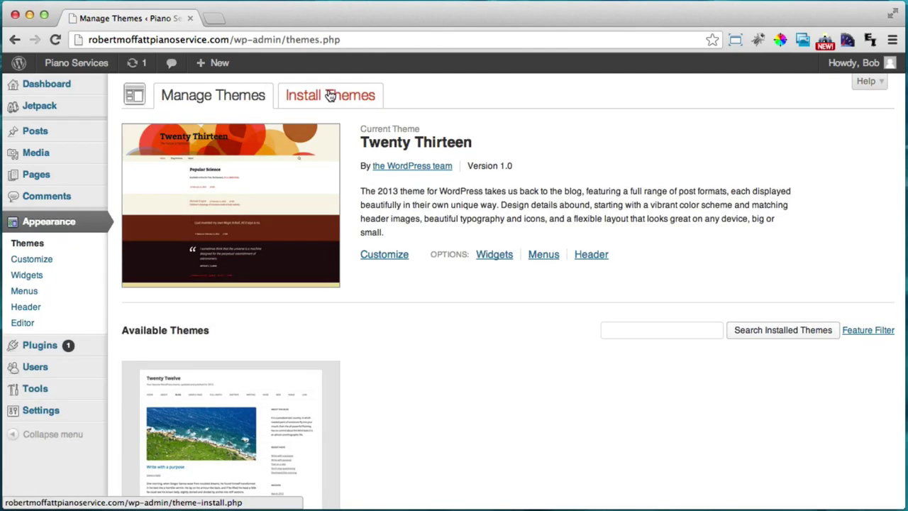
left_click(329, 95)
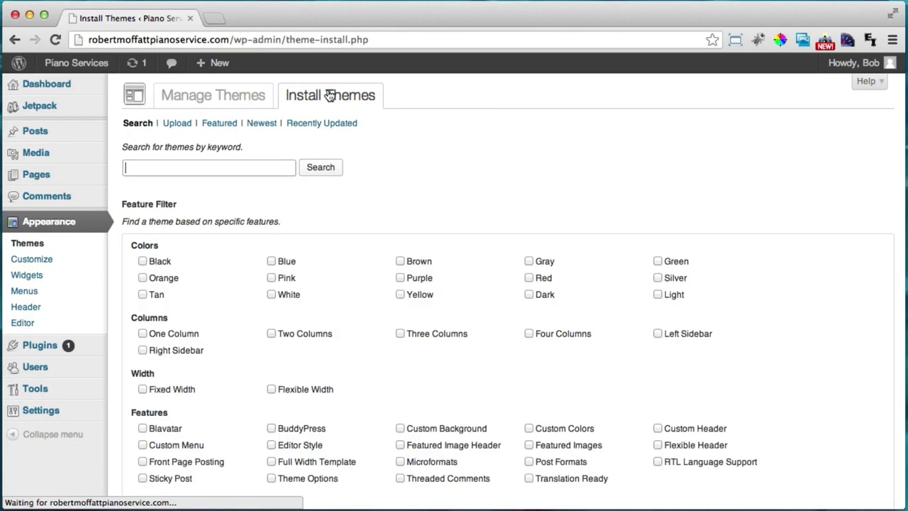
left_click(220, 124)
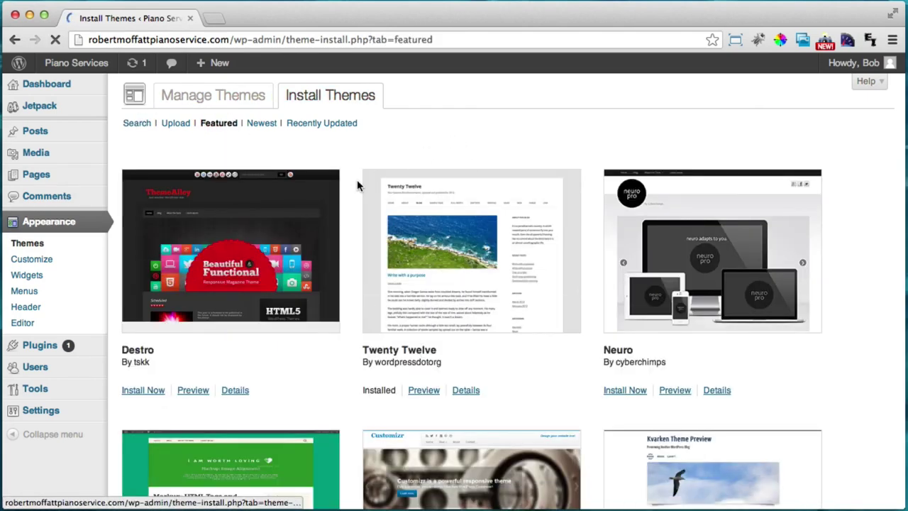
scroll(359, 187, "down", 6)
scroll(358, 187, "down", 4)
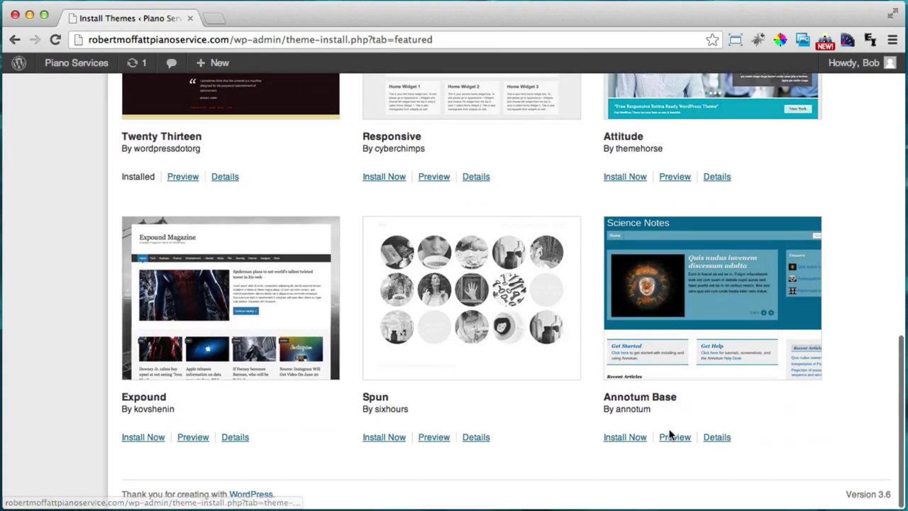
left_click(626, 438)
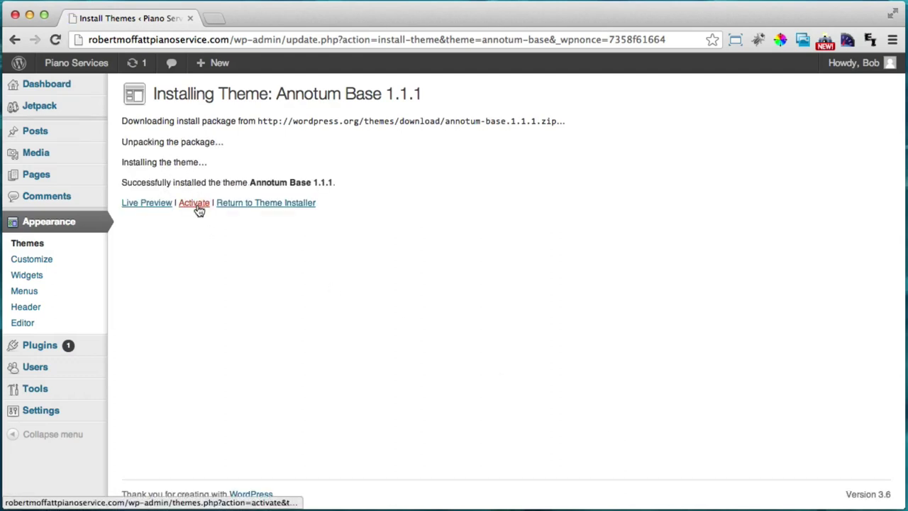
left_click(194, 204)
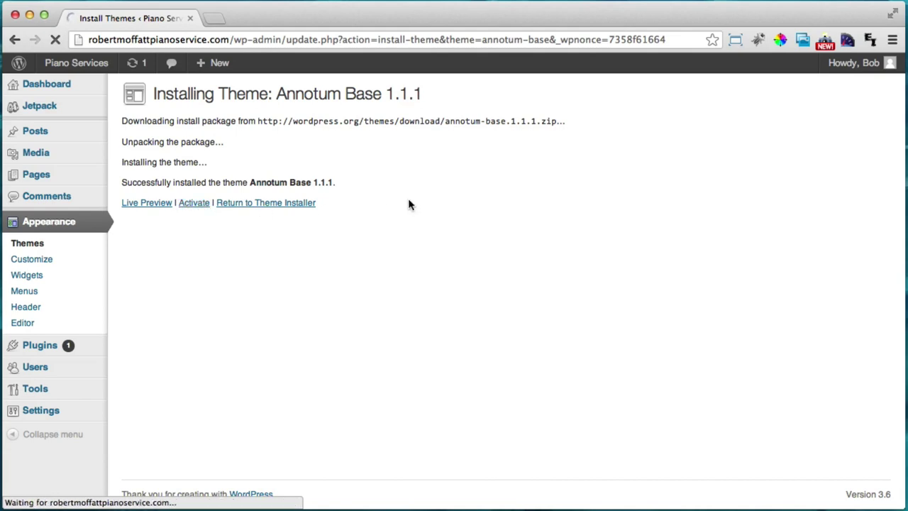
left_click(88, 62, "super")
left_click(253, 19)
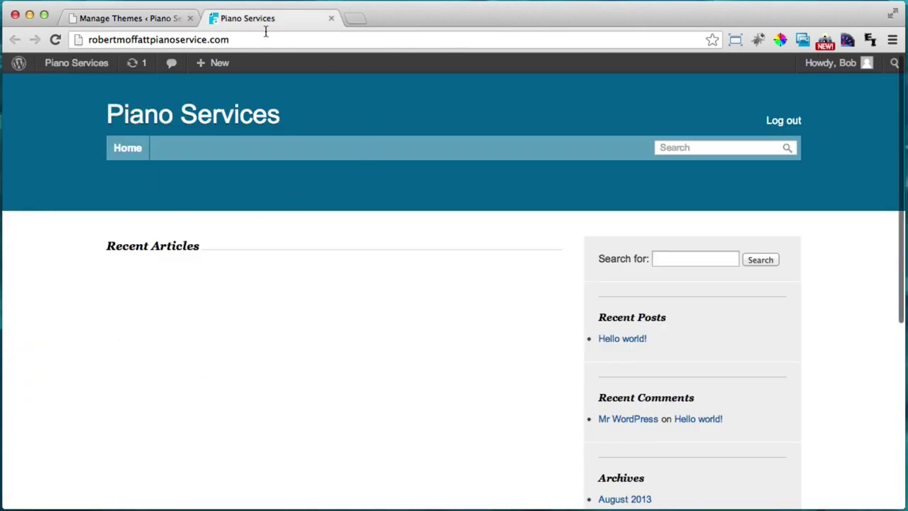
scroll(333, 227, "down", 5)
scroll(333, 227, "up", 6)
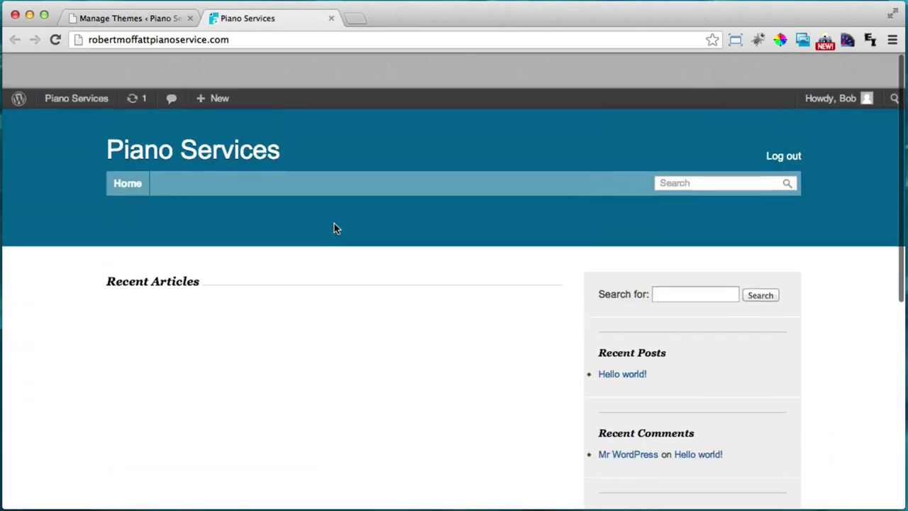
left_click(330, 18)
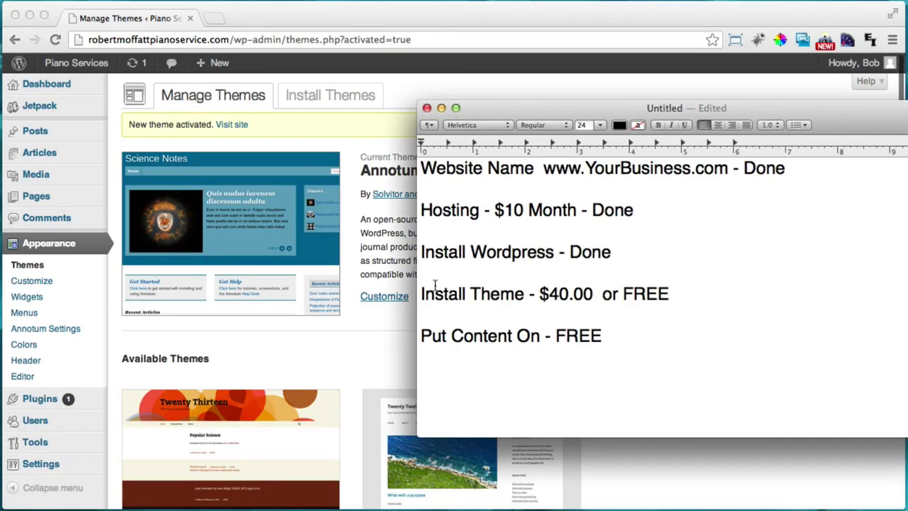
Note the $40.00 theme cost in the checklist, tuck it away, and bring Chrome forward.
left_click_drag(540, 298, 584, 299)
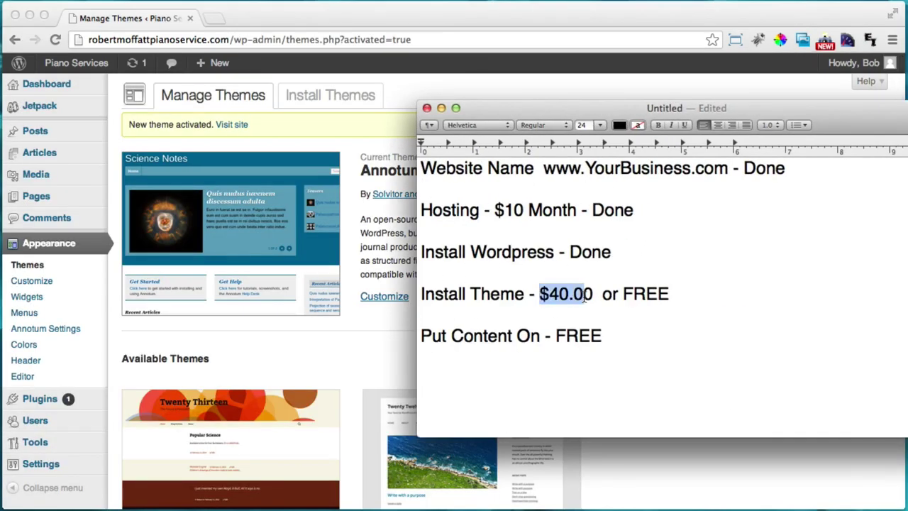
left_click(588, 297)
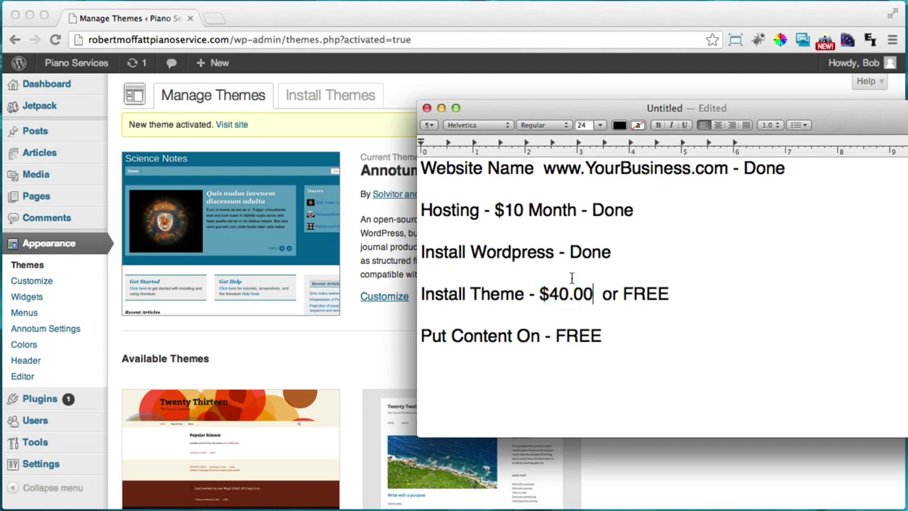
left_click(442, 108)
left_click(476, 91)
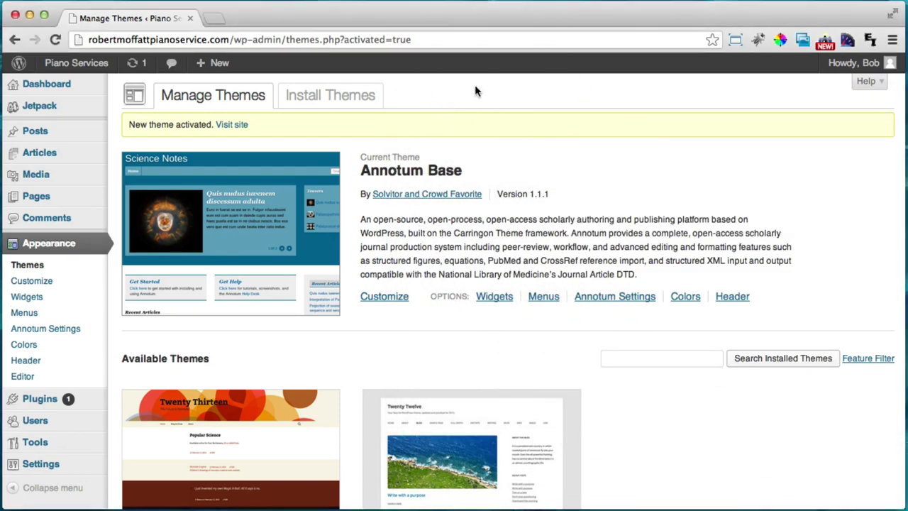
Go to ThemeForest in a new tab and search for 'delta' themes.
key("super+t")
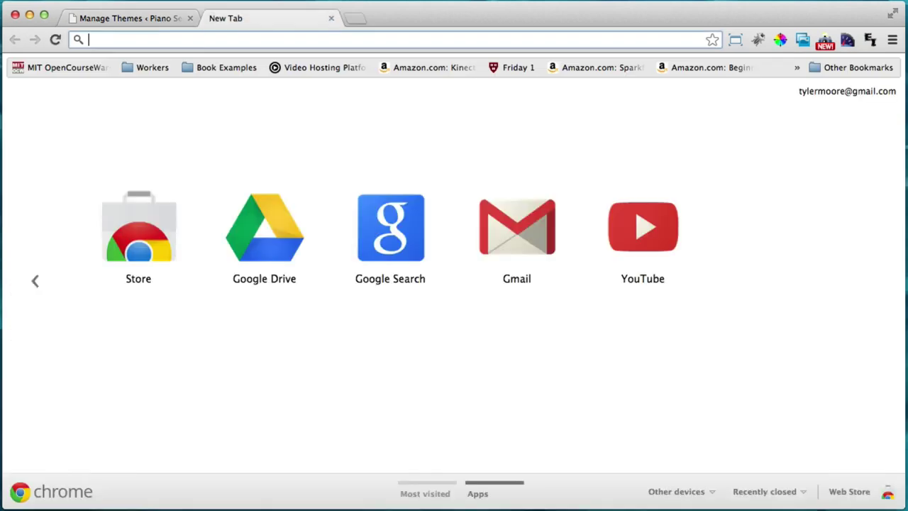
type("themeforest.net")
key("Return")
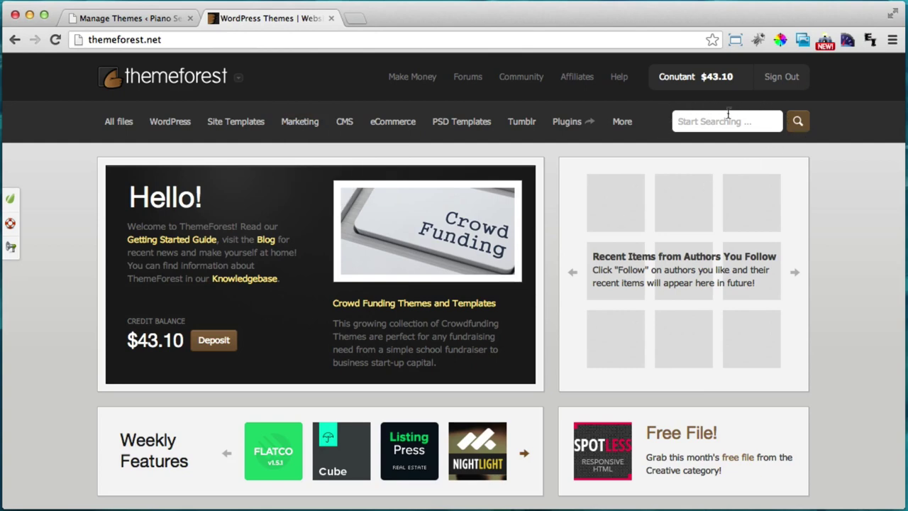
type("delta")
key("Return")
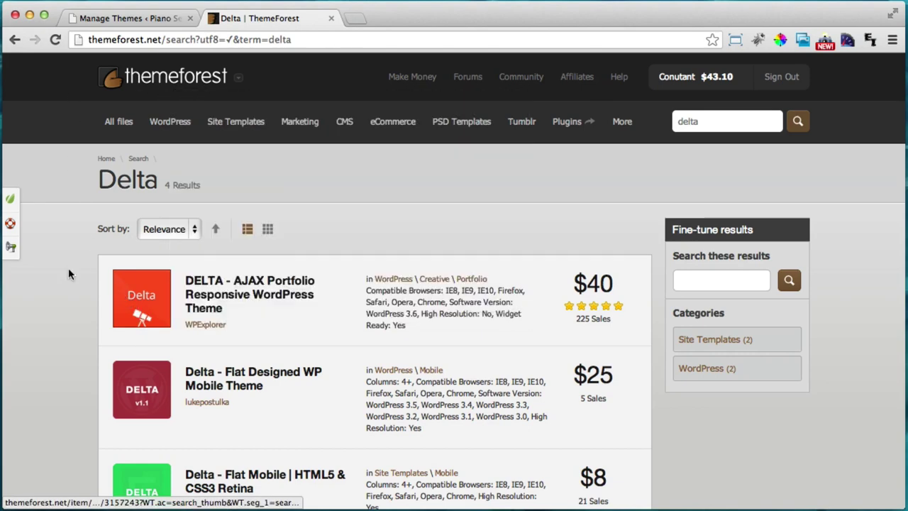
Open the DELTA AJAX Portfolio theme page, then the account's profile page.
left_click(246, 282)
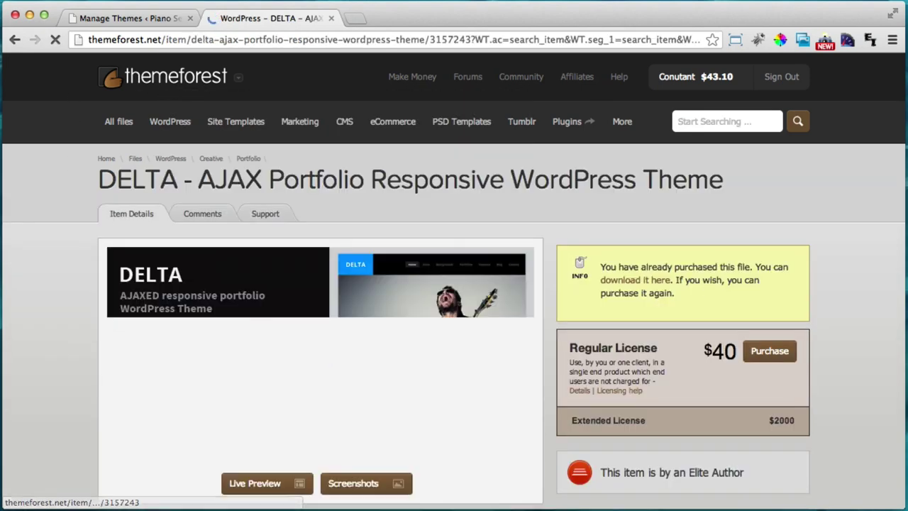
scroll(368, 253, "down", 4)
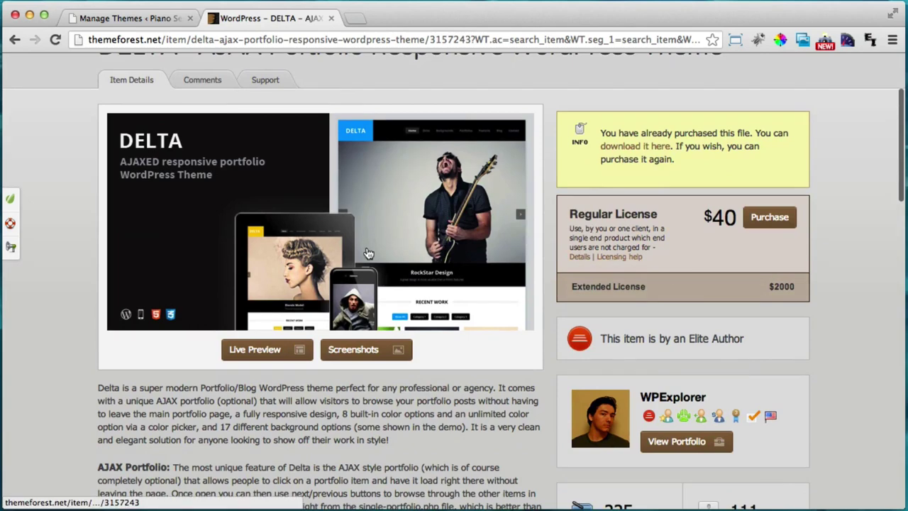
scroll(368, 282, "up", 3)
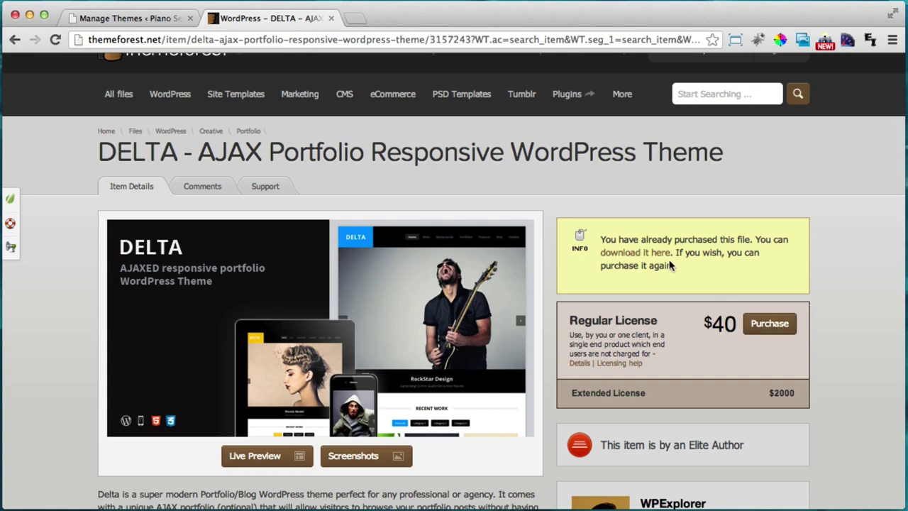
scroll(494, 334, "up", 1)
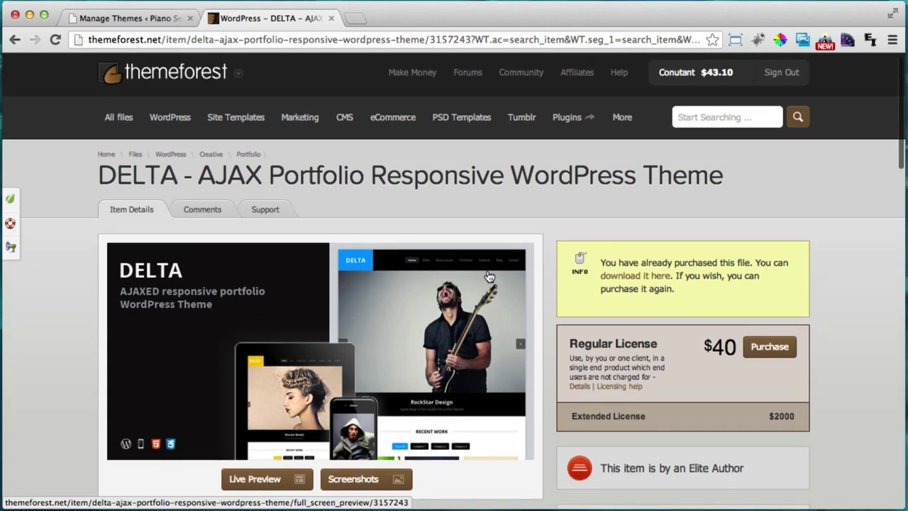
mouse_move(186, 122)
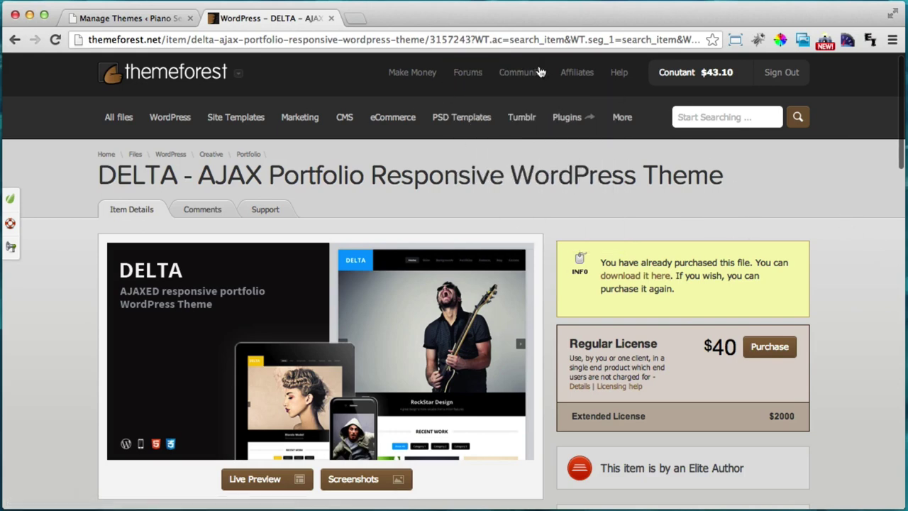
mouse_move(665, 78)
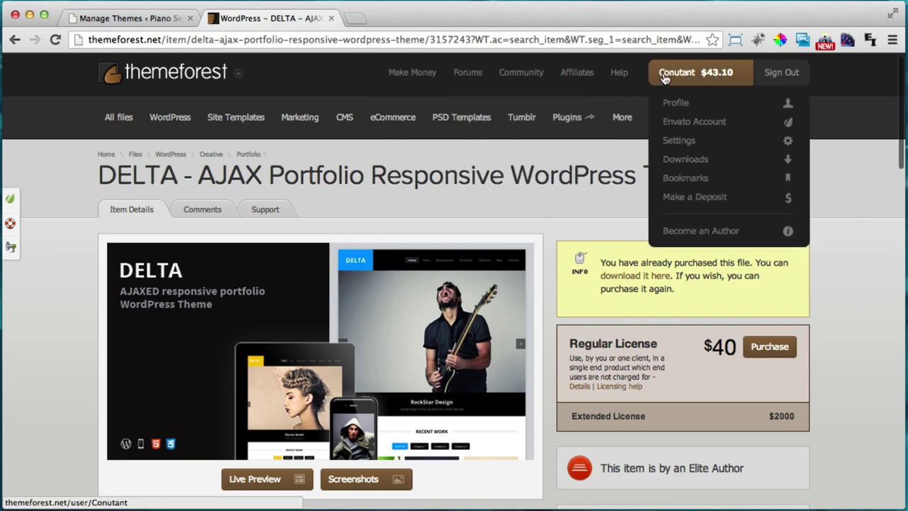
left_click(716, 78)
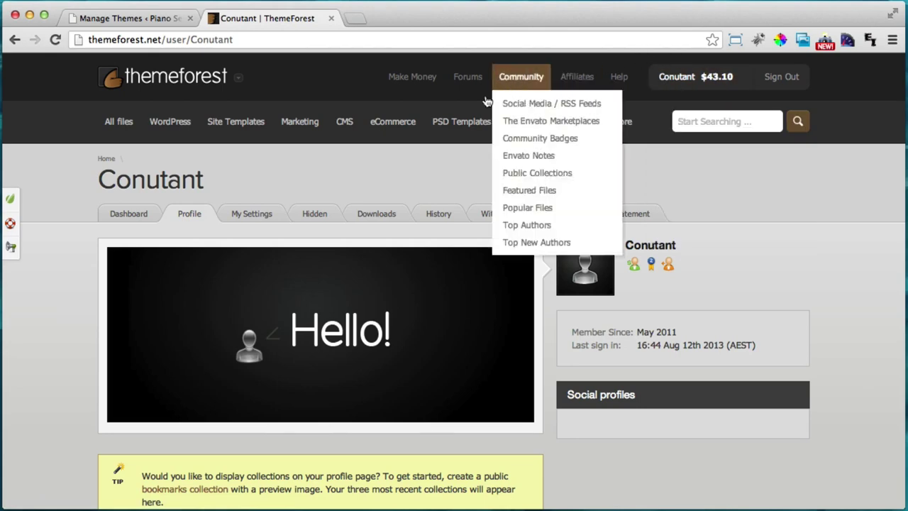
Download the DELTA theme's 'Installable WordPress file only' from ThemeForest Downloads, then close that tab.
left_click(369, 219)
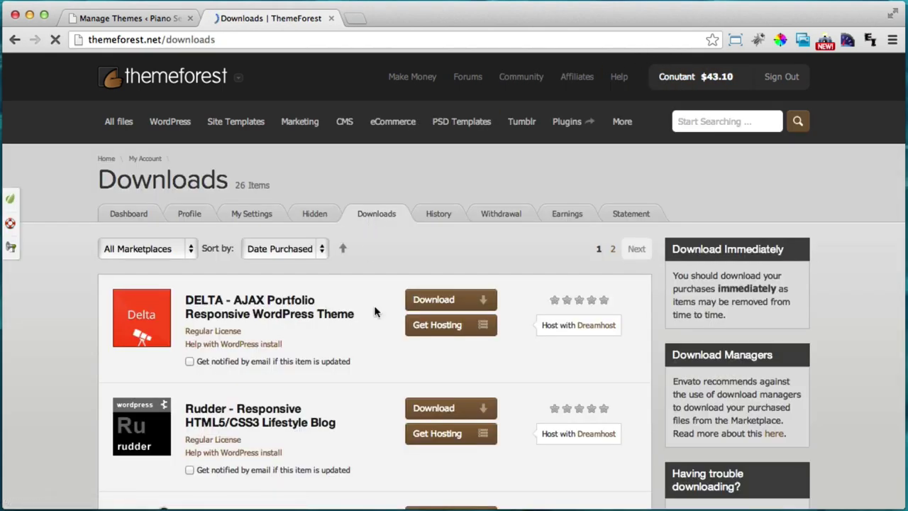
left_click(448, 298)
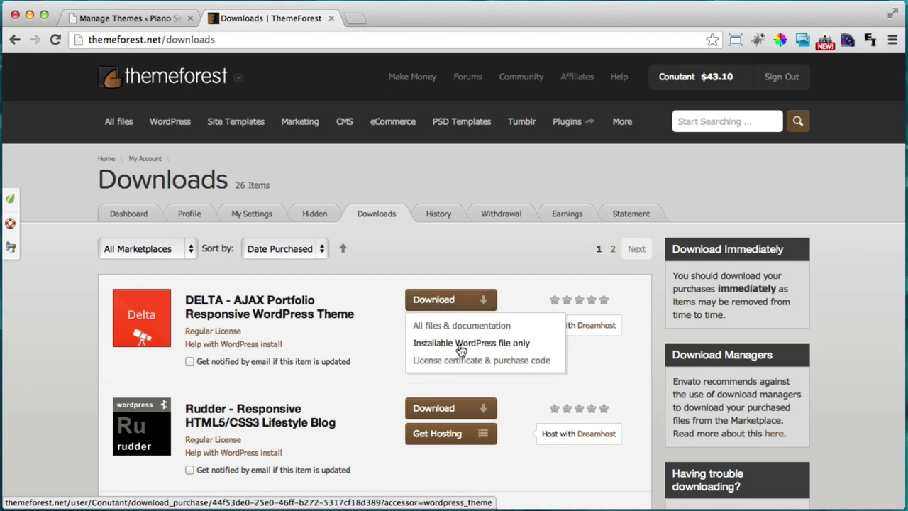
left_click(460, 349)
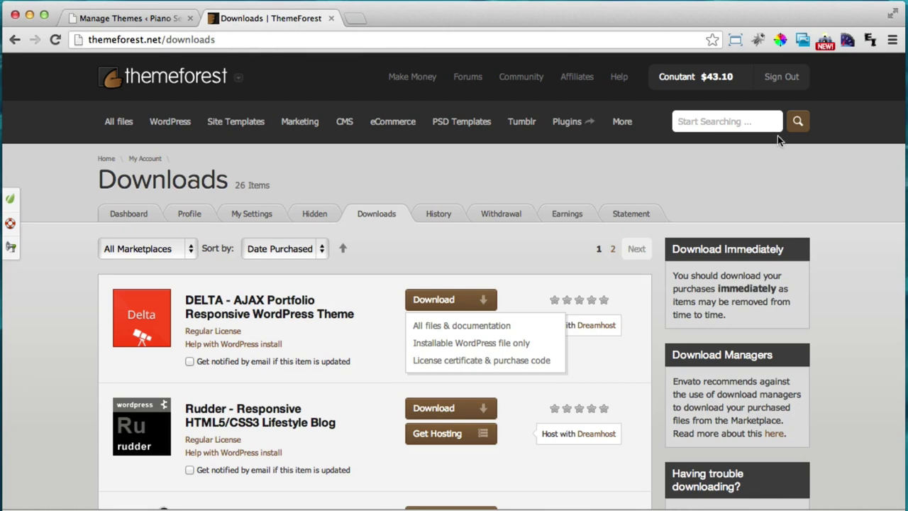
left_click(331, 17)
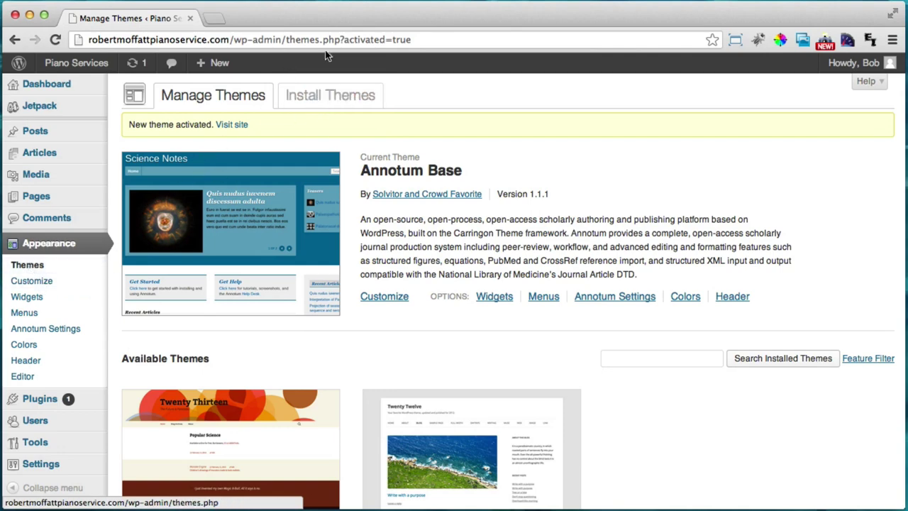
Upload the themeforest Delta zip from the Desktop through Install Themes > Upload and install it.
left_click(330, 95)
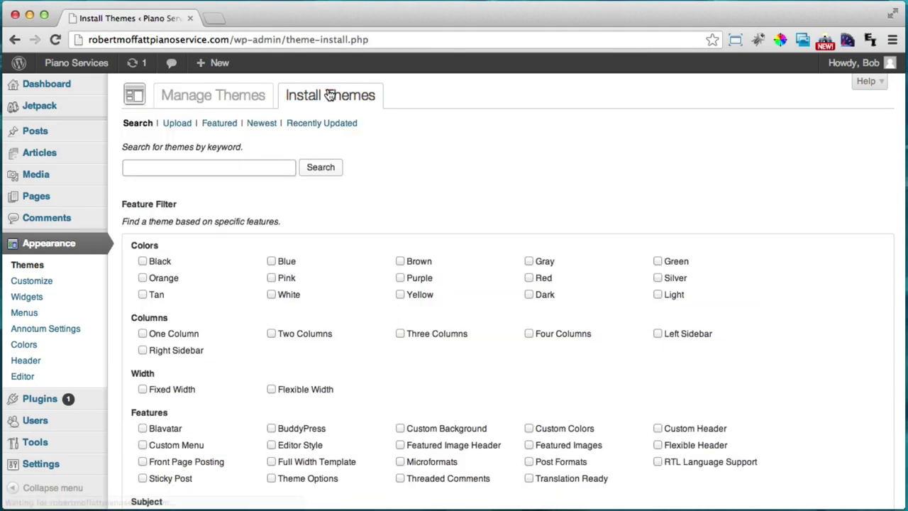
left_click(178, 124)
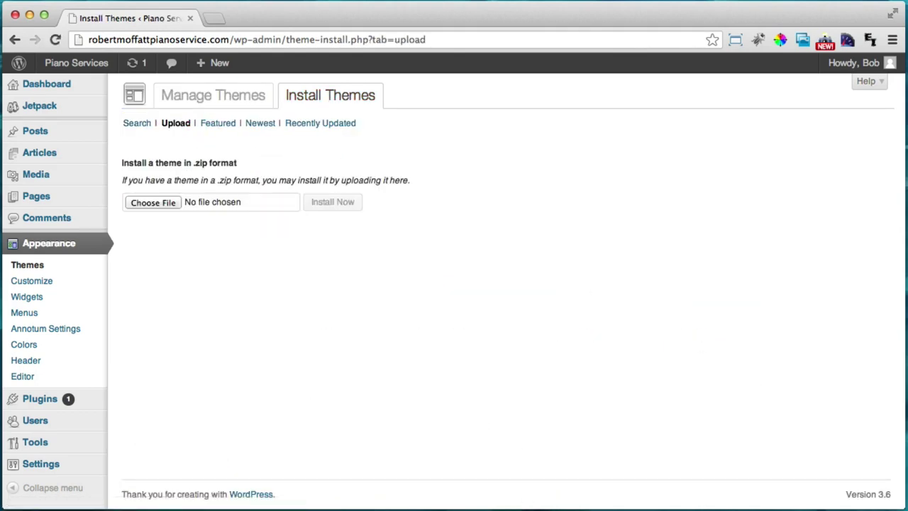
left_click(151, 202)
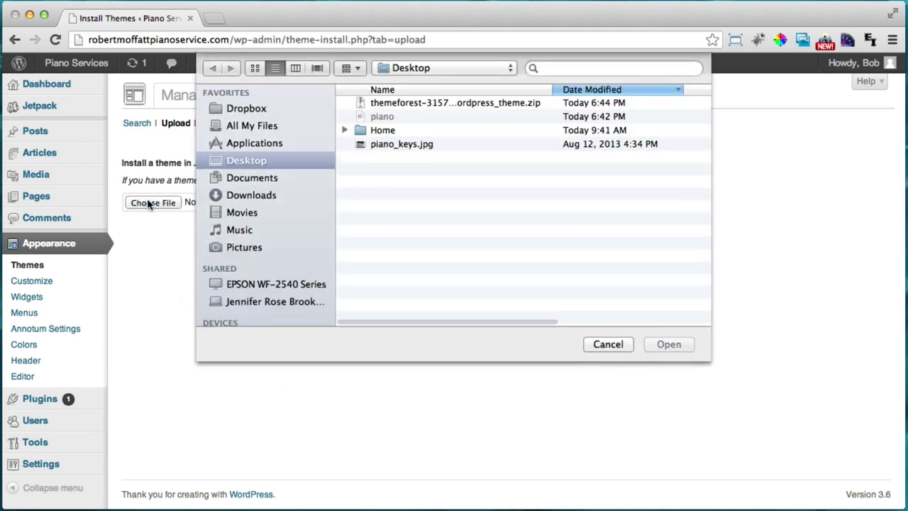
left_click(411, 104)
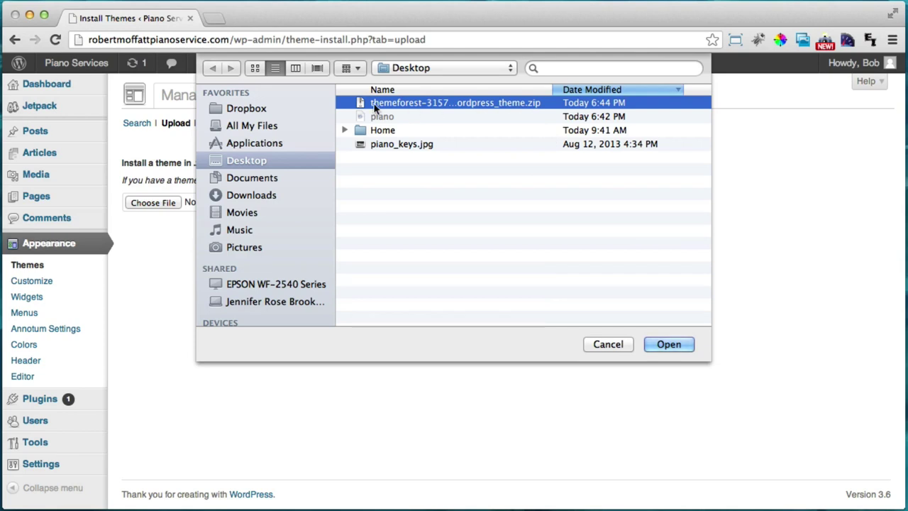
left_click(668, 346)
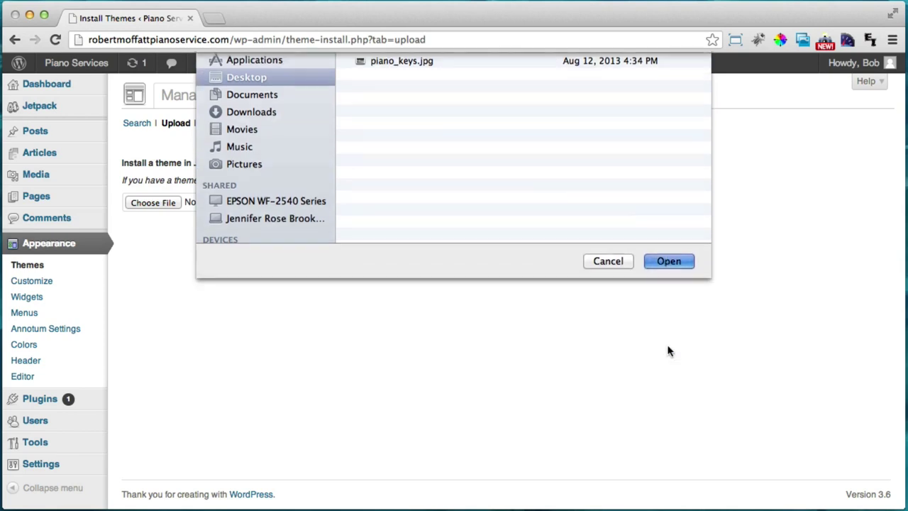
left_click(324, 206)
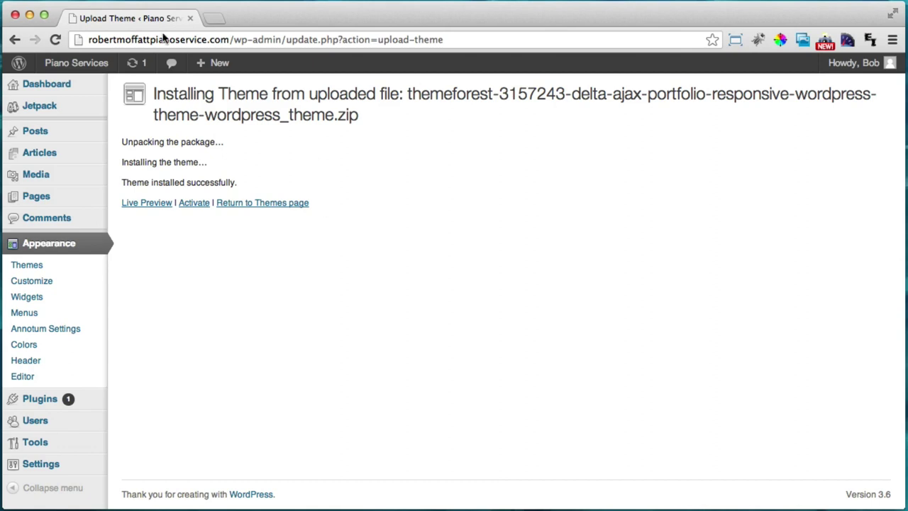
Activate the Delta theme, preview the front page in a new tab, and note the plugin notice.
left_click(189, 204)
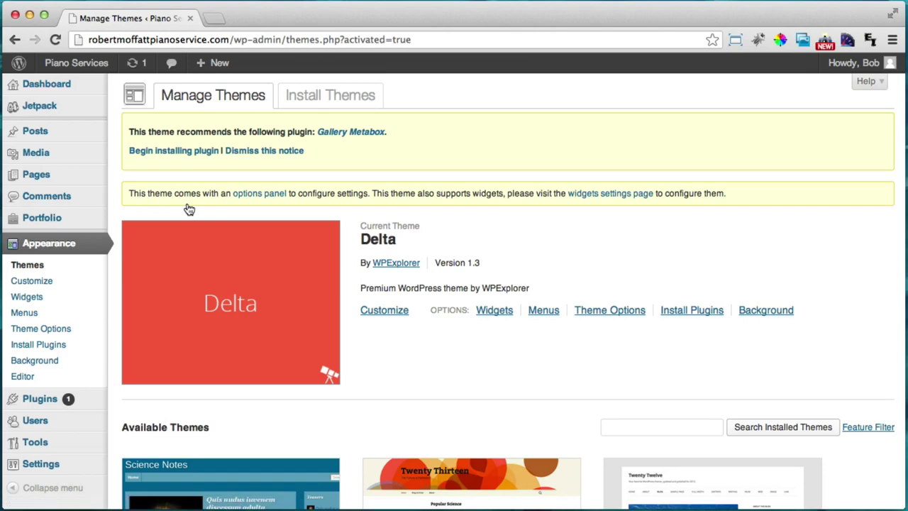
left_click(76, 63, "super")
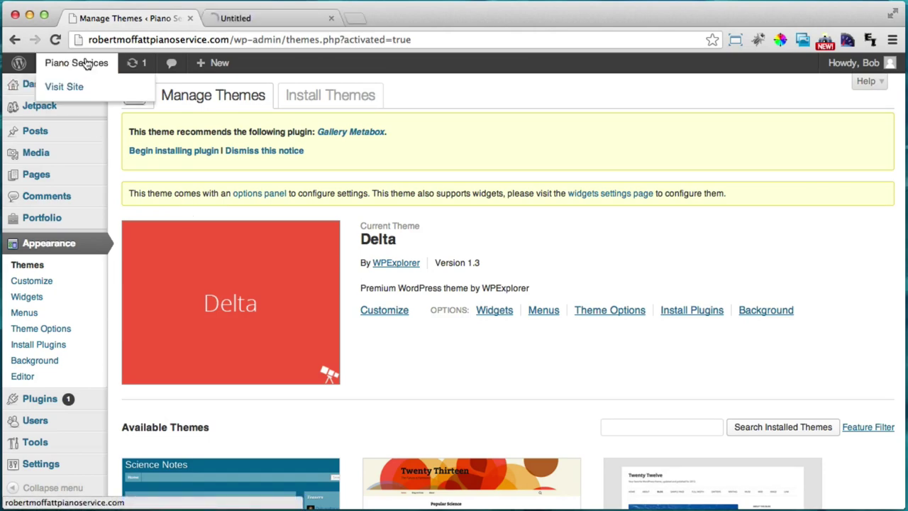
left_click(259, 17)
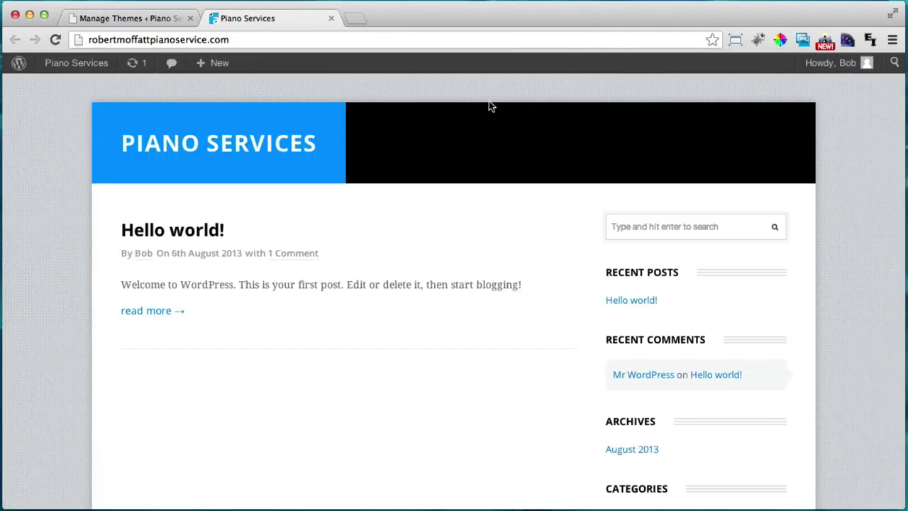
left_click(331, 18)
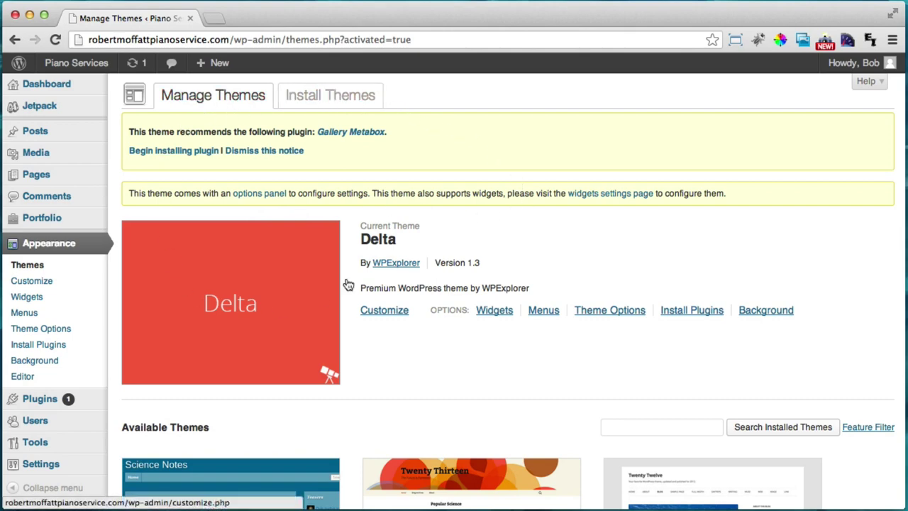
left_click_drag(134, 135, 290, 129)
Install the recommended Gallery Metabox plugin from the required plugins notice.
left_click(292, 129)
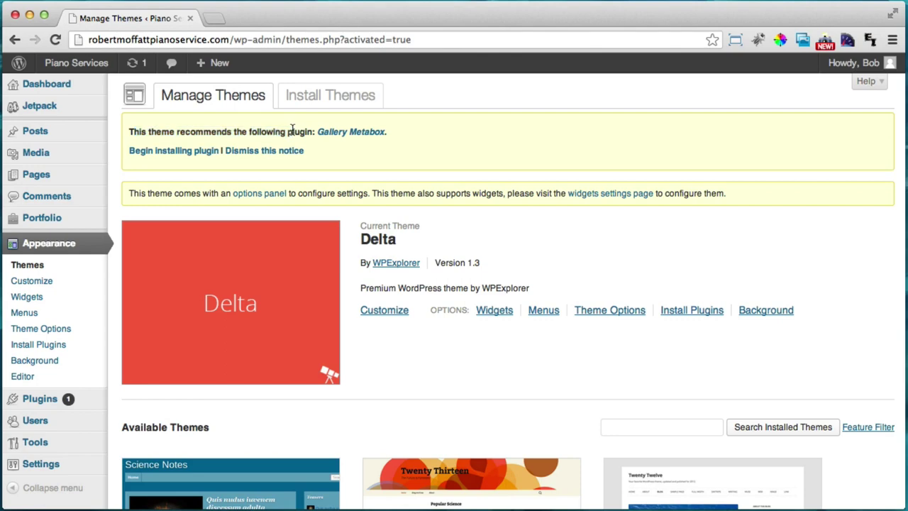
left_click(161, 151)
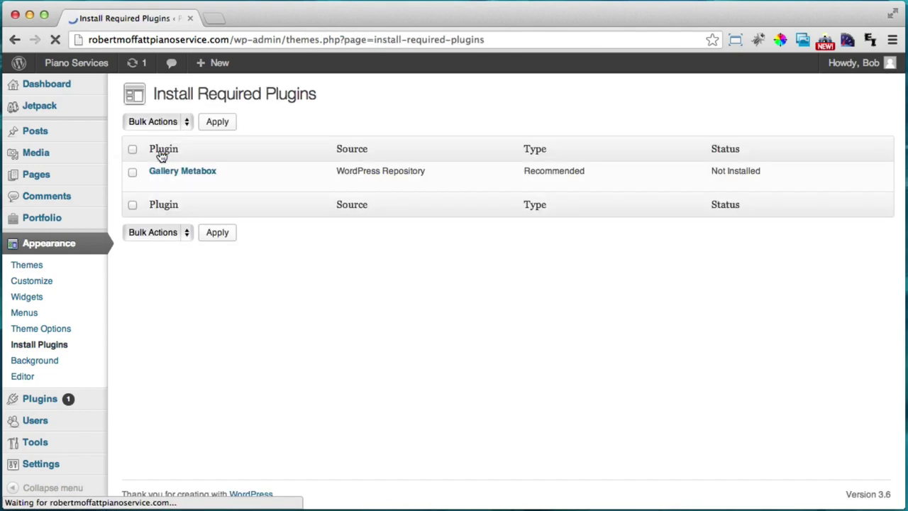
mouse_move(157, 177)
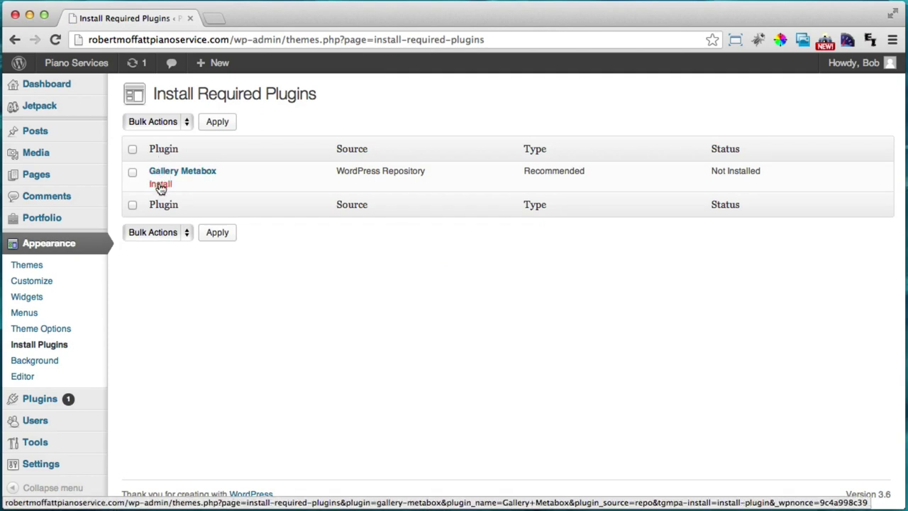
left_click(163, 187)
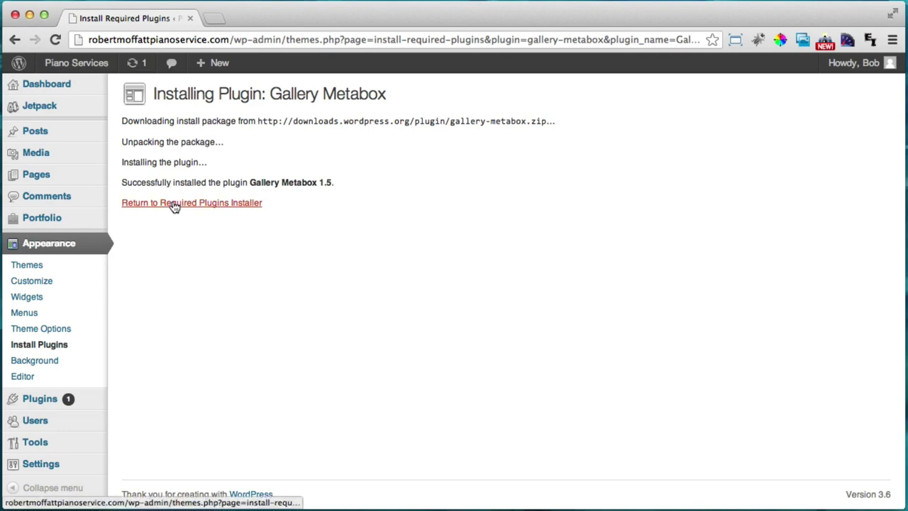
left_click(172, 204)
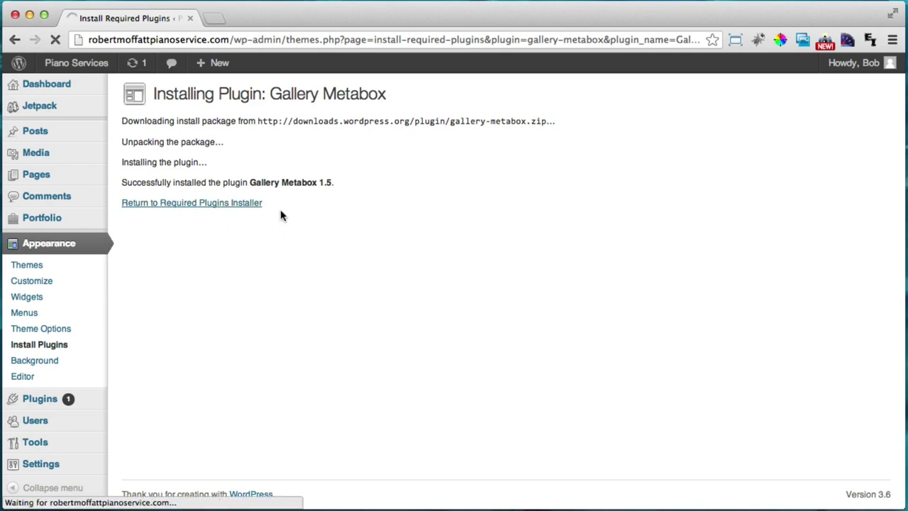
Activate Gallery Metabox from the Plugins list.
left_click(36, 87)
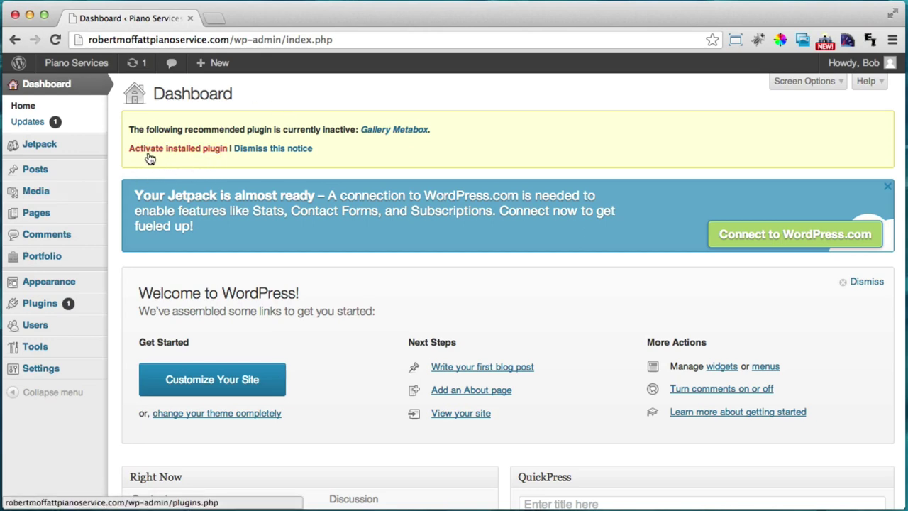
left_click_drag(196, 134, 319, 127)
left_click(181, 149)
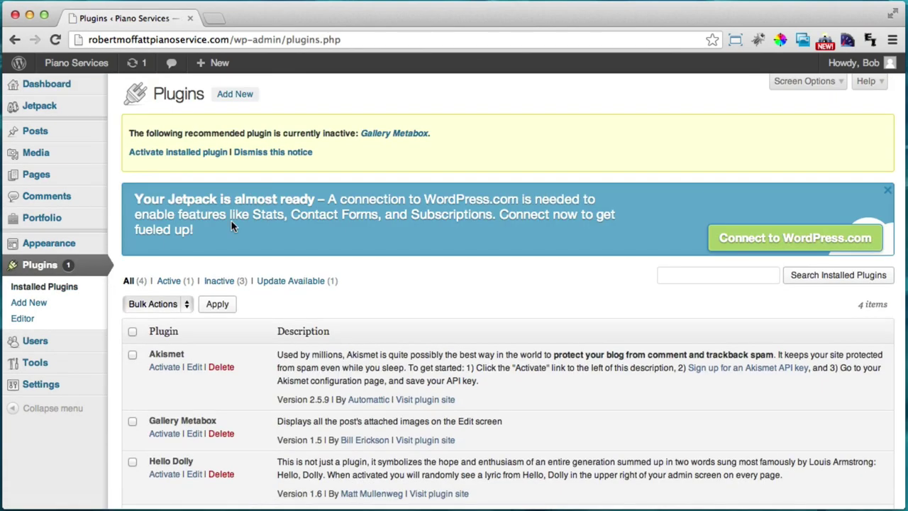
scroll(232, 225, "down", 3)
scroll(231, 225, "down", 1)
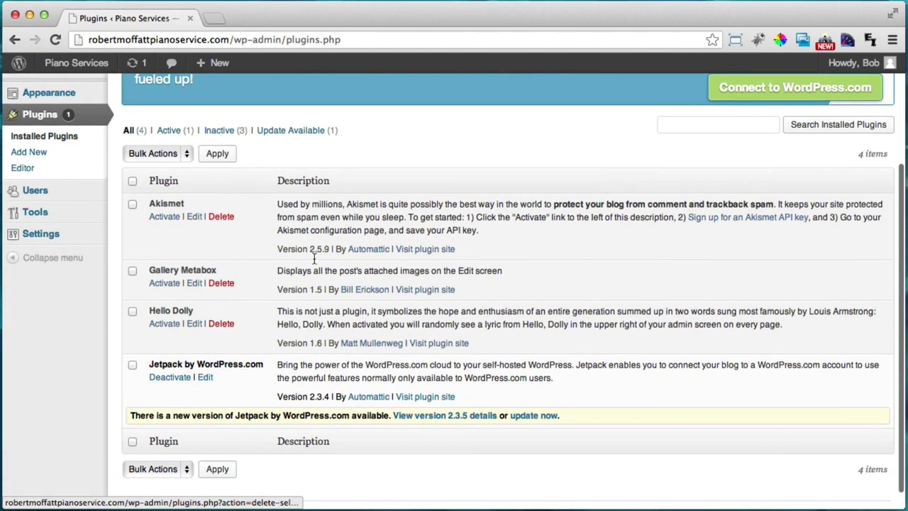
left_click(171, 283)
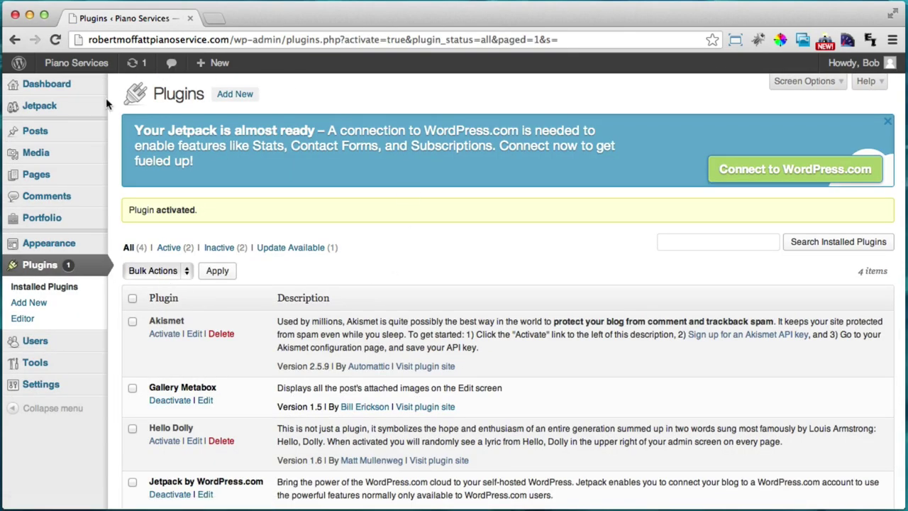
Open the live front page and change the checklist line to 'Install Theme - DONE!!'.
left_click(56, 65, "super")
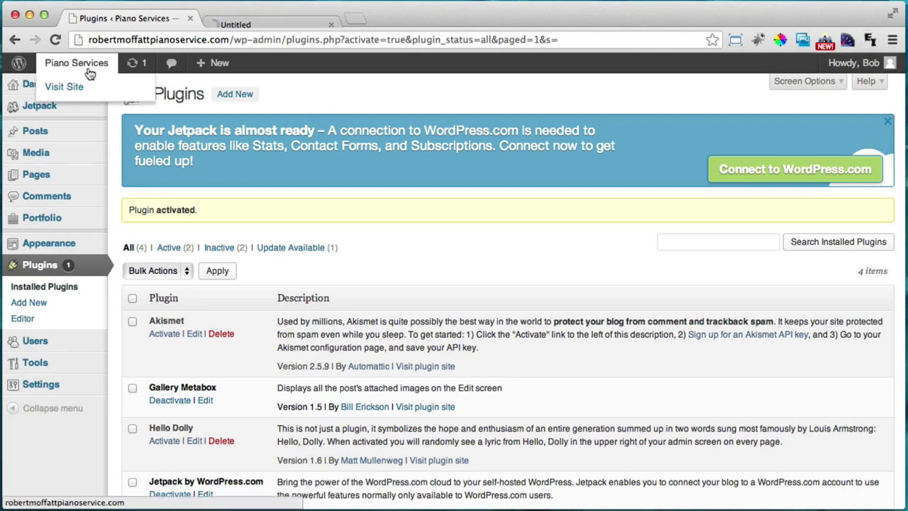
left_click(272, 19)
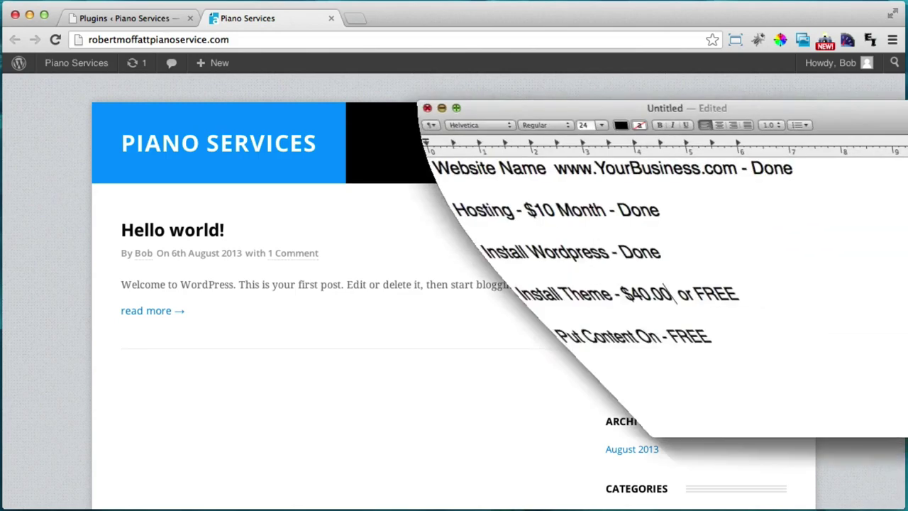
double_click(646, 293)
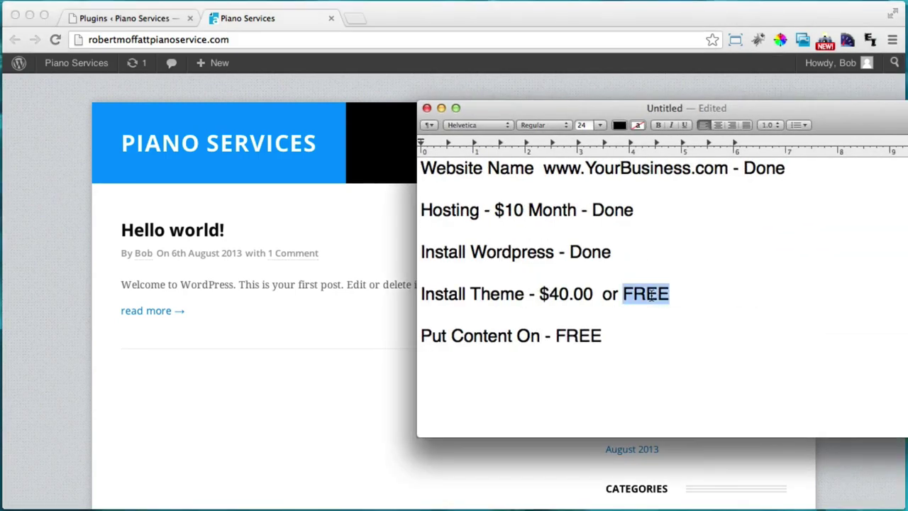
type("D")
key("BackSpace")
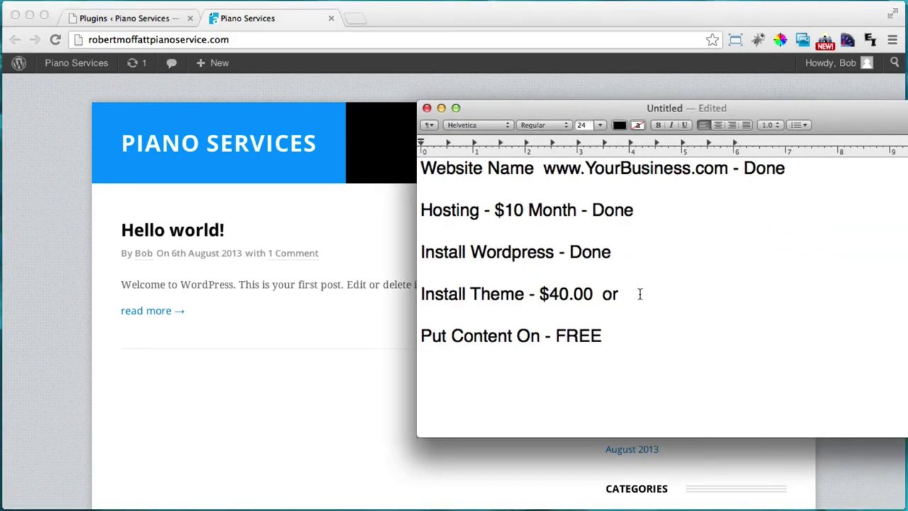
left_click_drag(639, 294, 539, 294)
type("DONE")
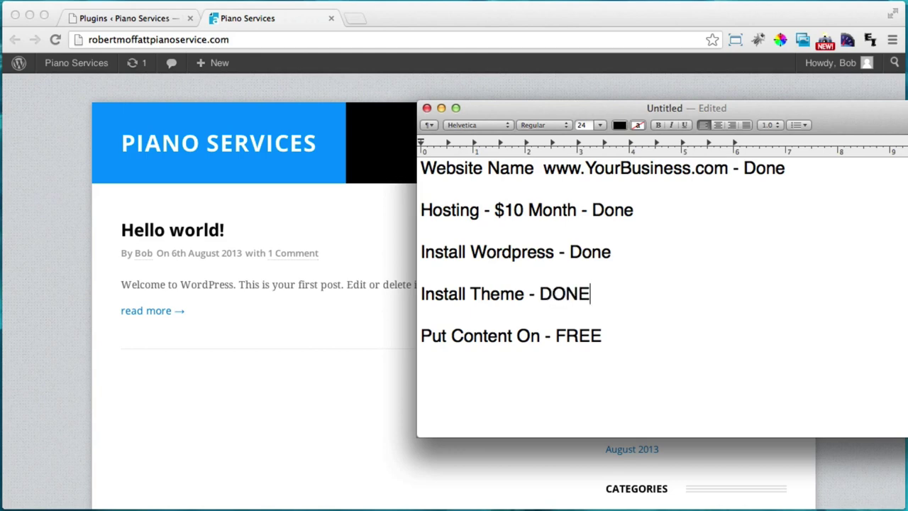
type("!!")
Review the Delta-themed front page, then minimise the TextEdit checklist.
left_click(321, 413)
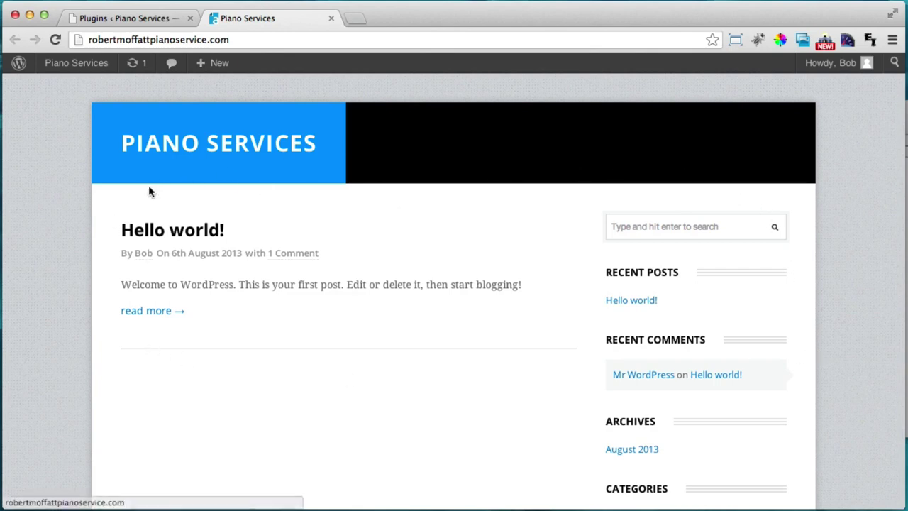
scroll(157, 370, "down", 3)
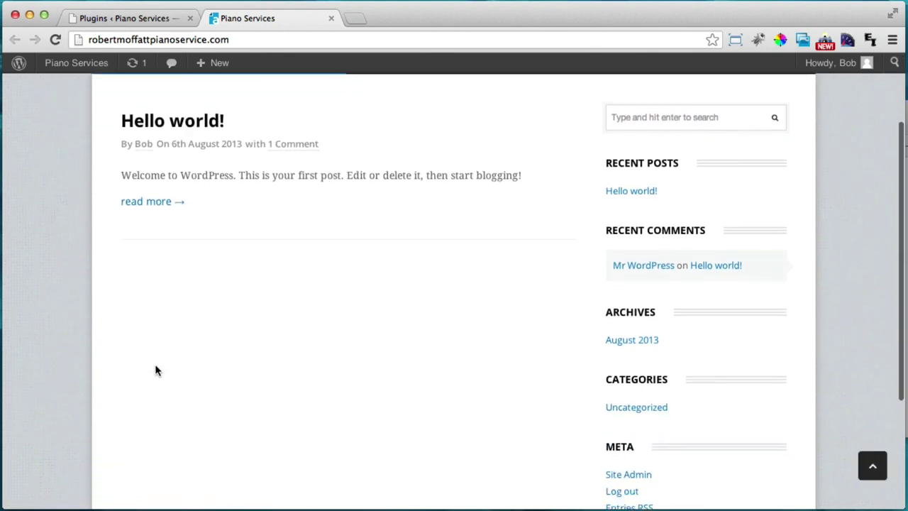
scroll(157, 371, "up", 3)
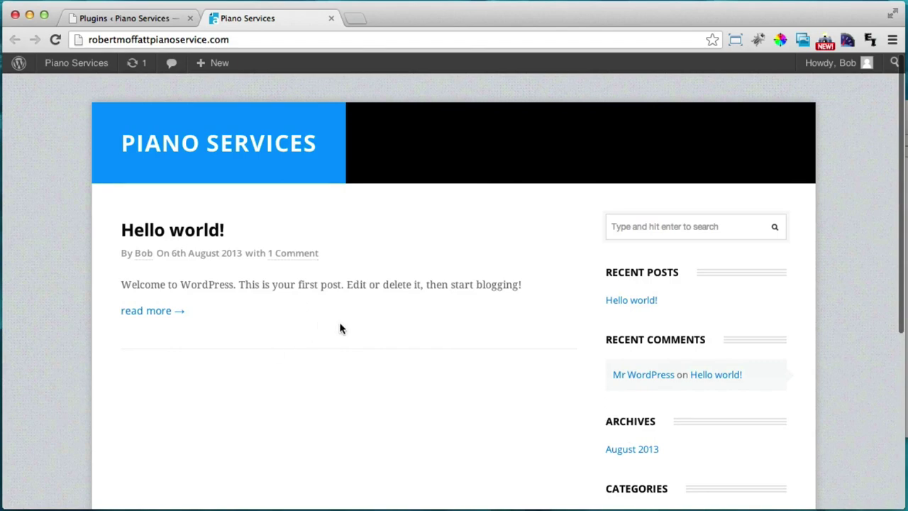
key("super+Tab")
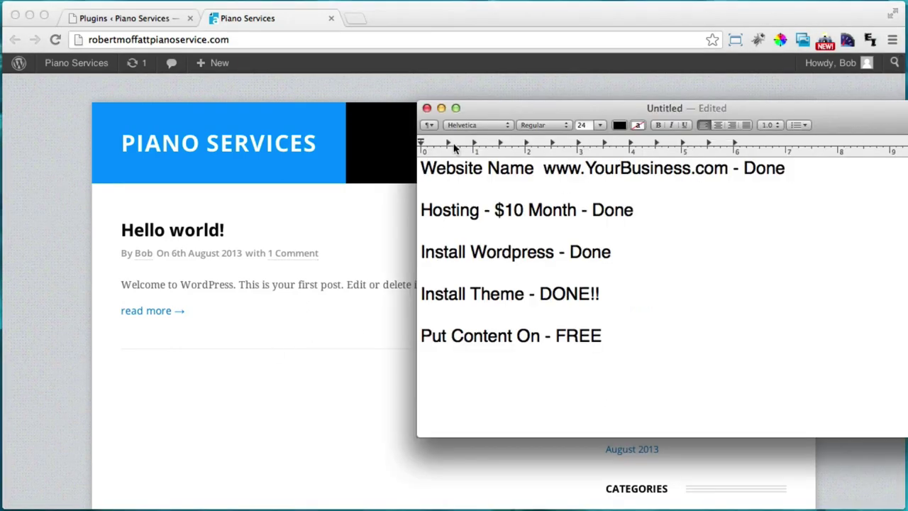
left_click(441, 108)
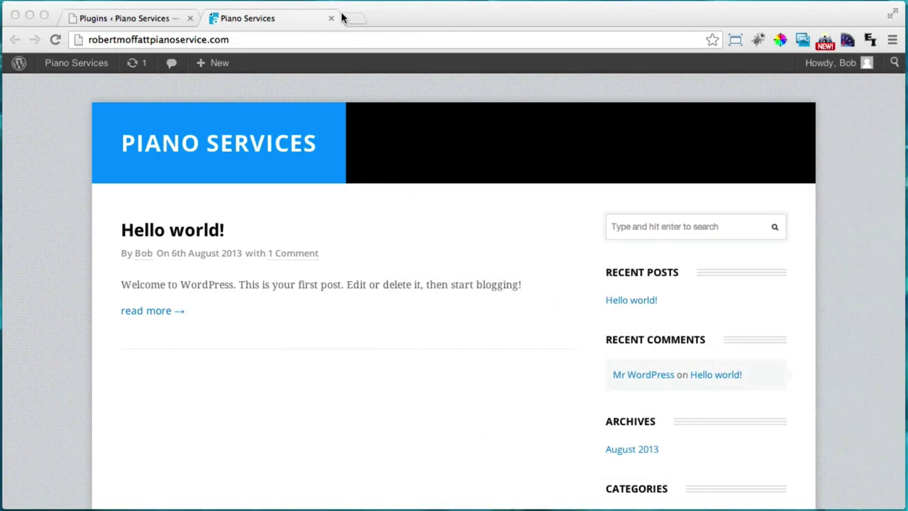
Reopen the live site via Visit Site, view the front page, and close it to return to Plugins.
left_click(330, 18)
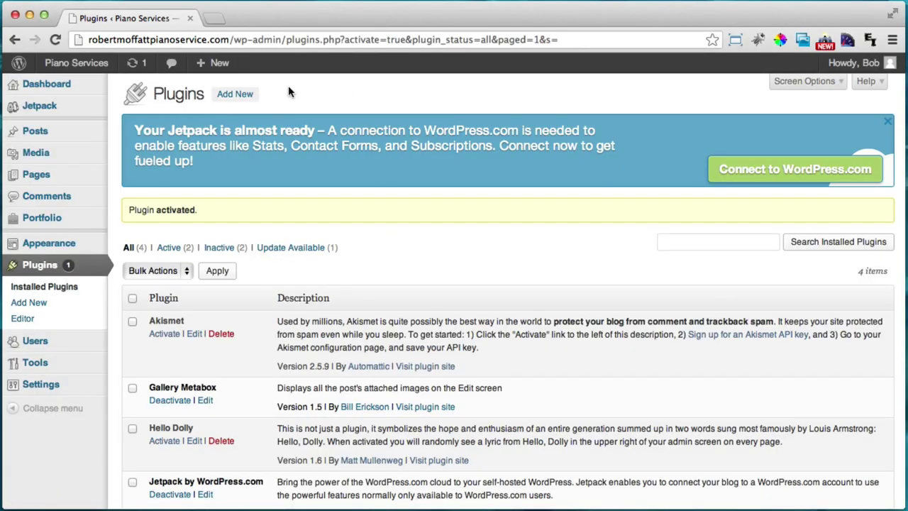
mouse_move(75, 62)
left_click(65, 86, "super")
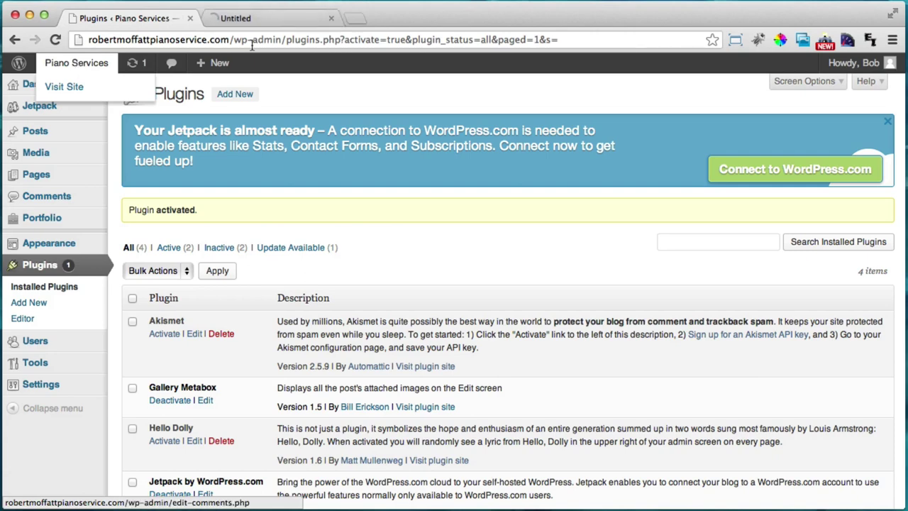
left_click(275, 19)
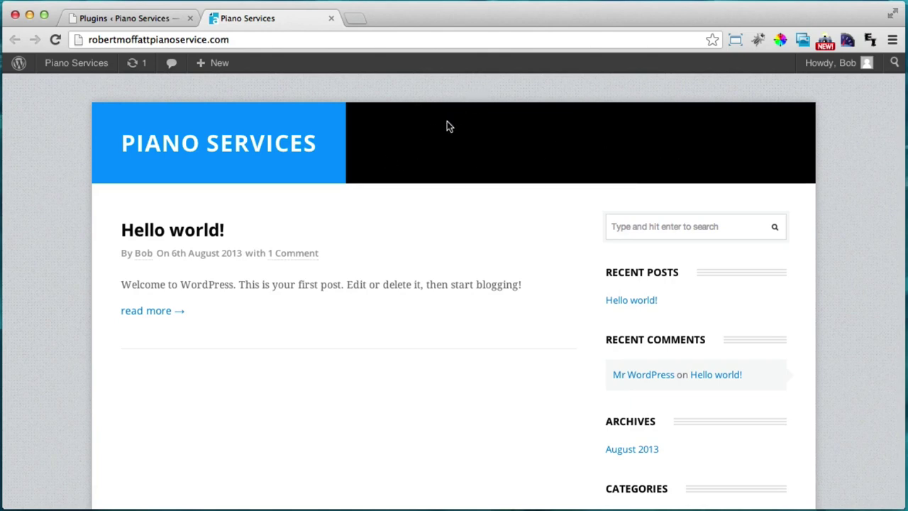
left_click(331, 18)
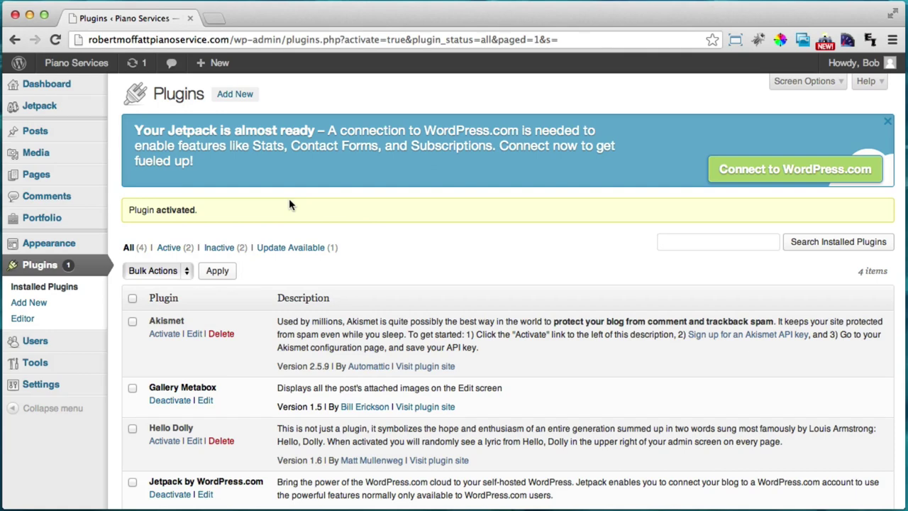
Publish a page titled 'Our Work & Testimonials' and begin another blank new page.
mouse_move(34, 177)
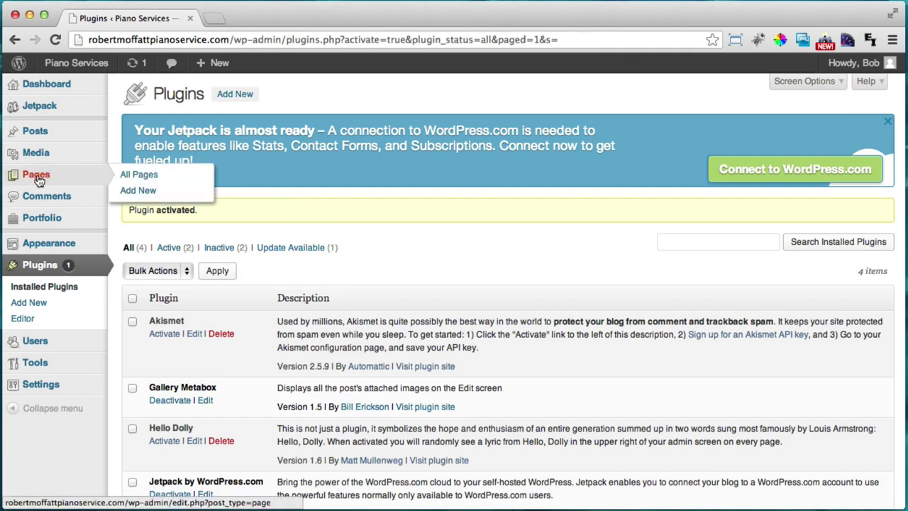
left_click(137, 190)
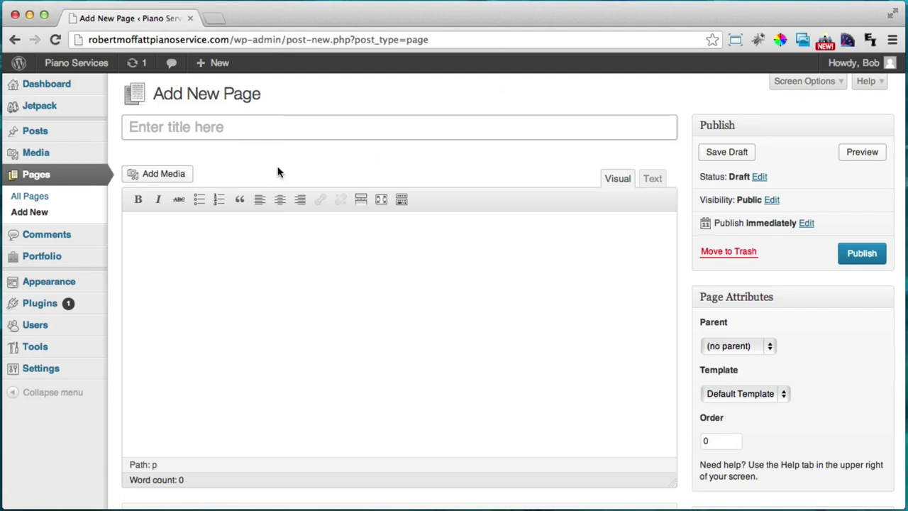
key("shift")
type("O")
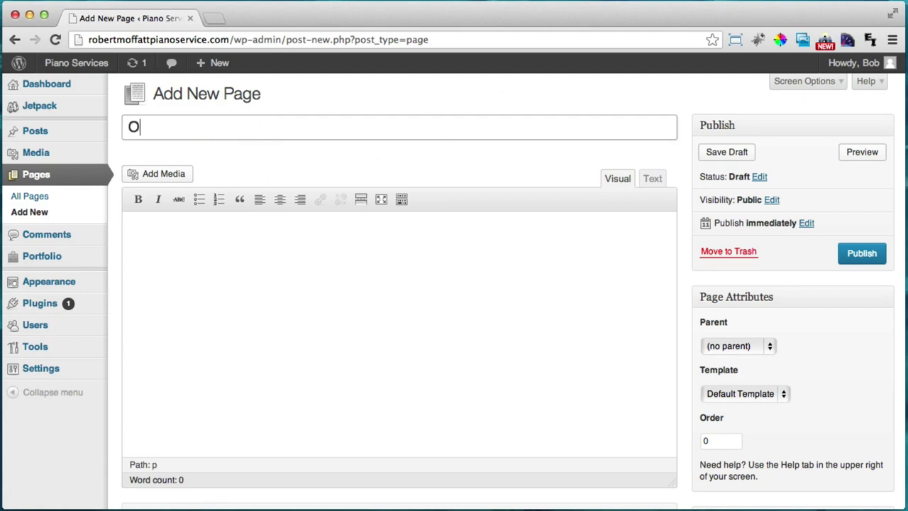
type("ur Works ")
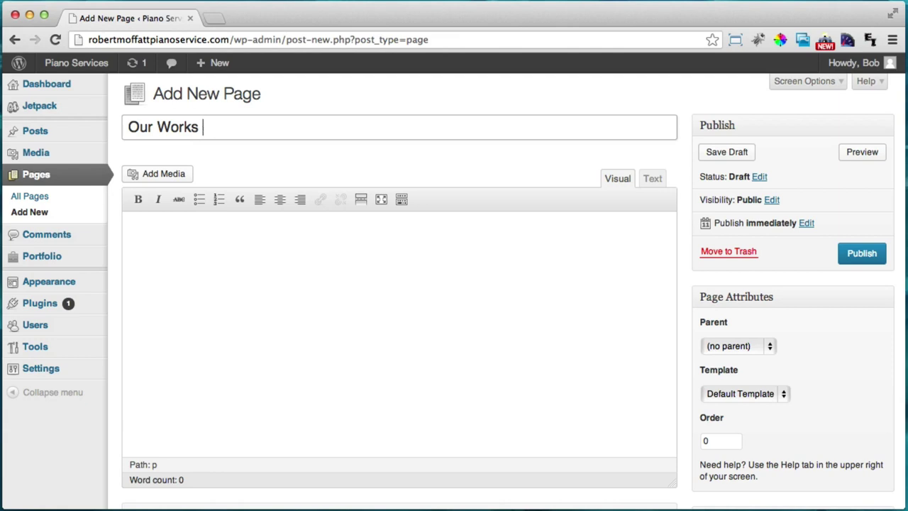
key("BackSpace")
key("BackSpace")
type(" & Testimonials")
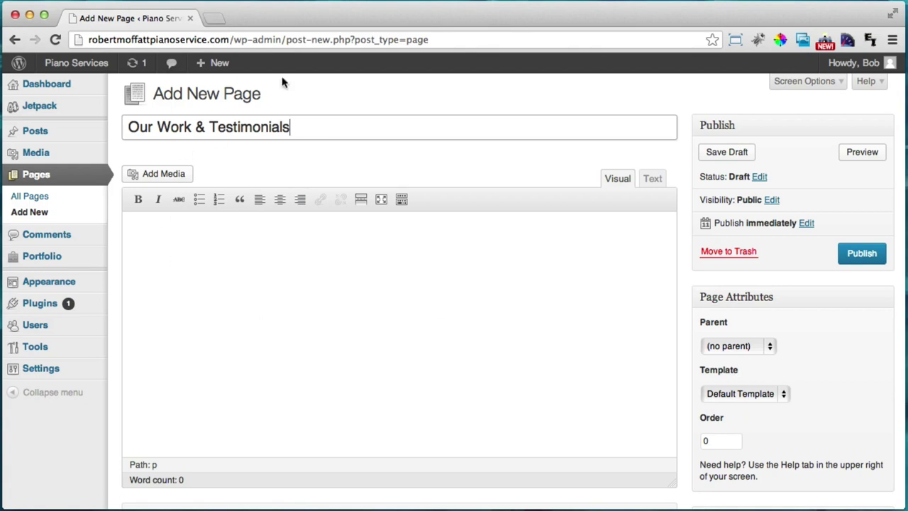
left_click(853, 254)
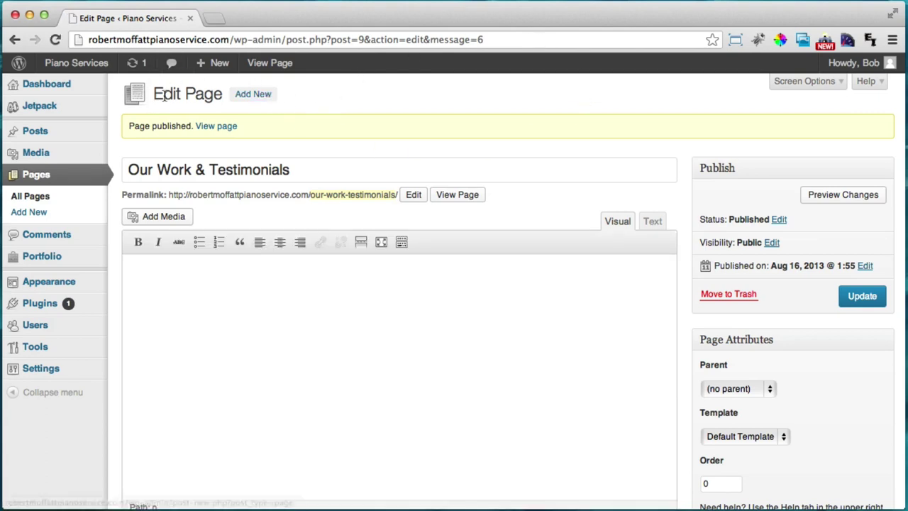
left_click(248, 95)
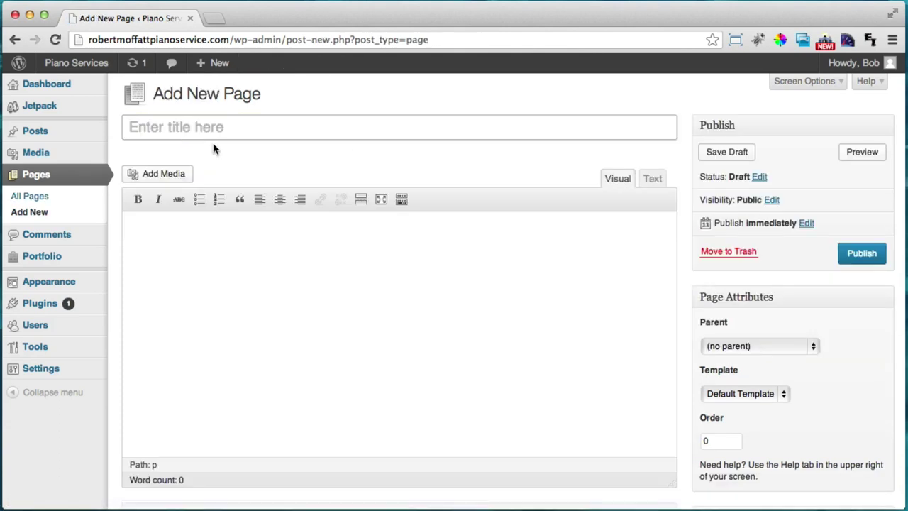
Publish new pages titled Services and About Me.
left_click(205, 128)
type("Services")
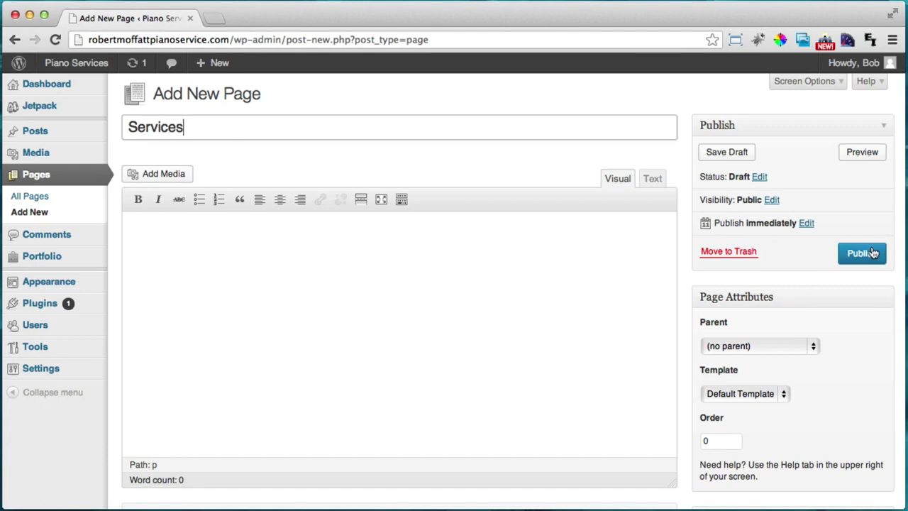
left_click(872, 252)
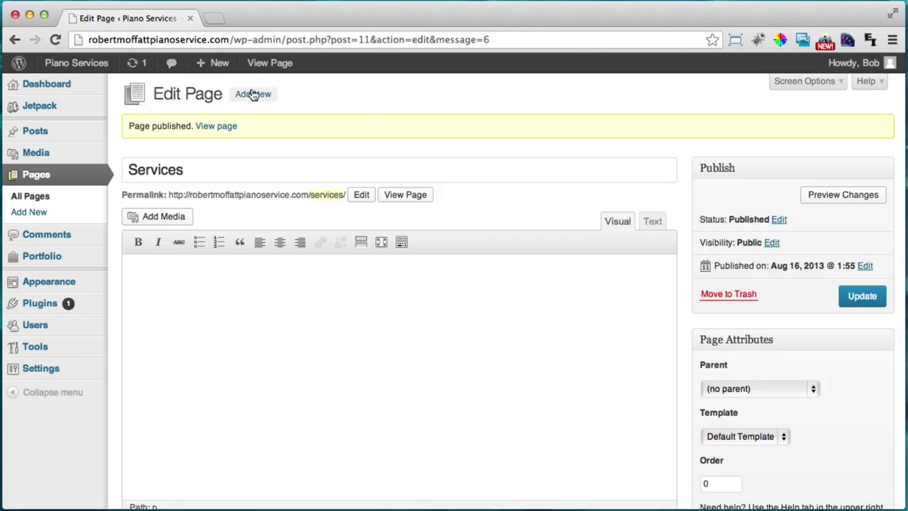
left_click(252, 97)
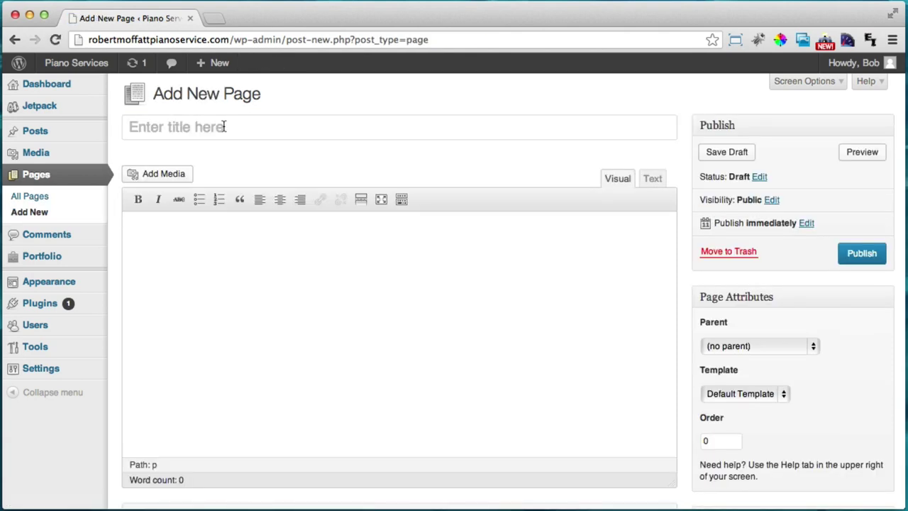
left_click(185, 130)
type("About Me")
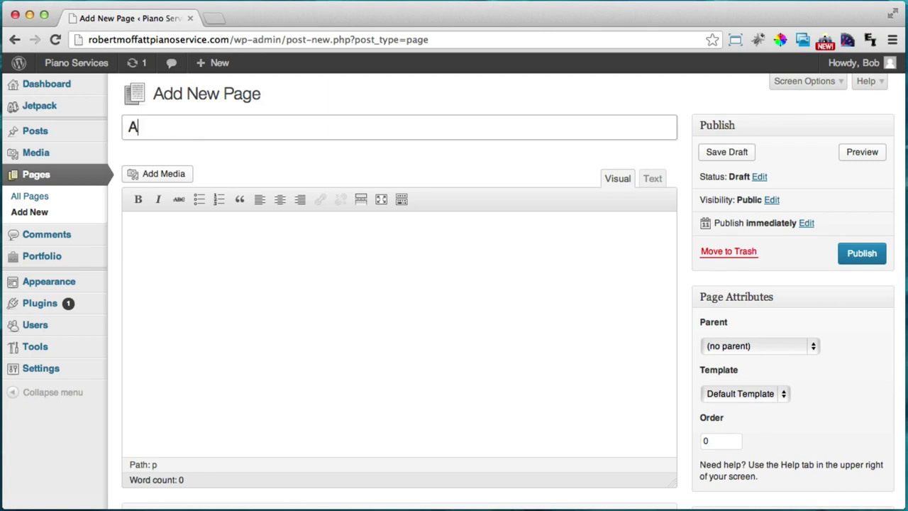
left_click(860, 256)
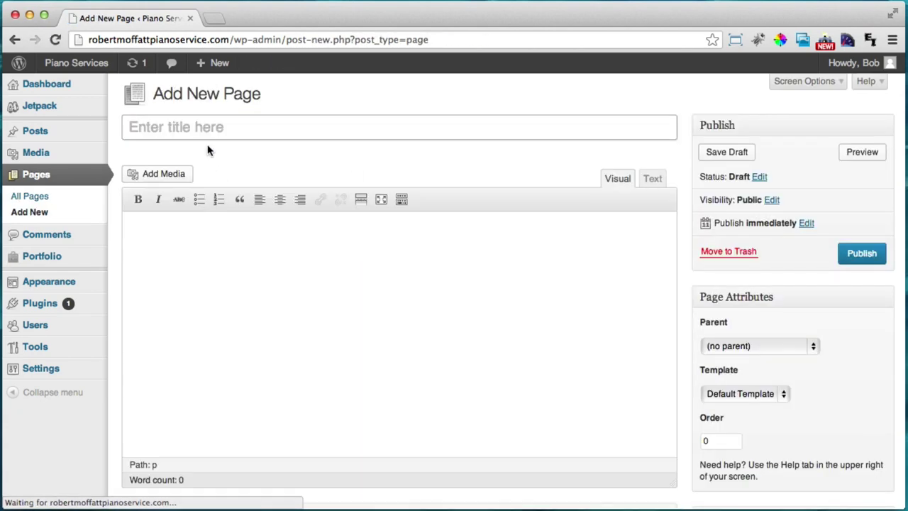
Publish pages titled Bob's Stories and Contact.
left_click(194, 121)
type("Bob")
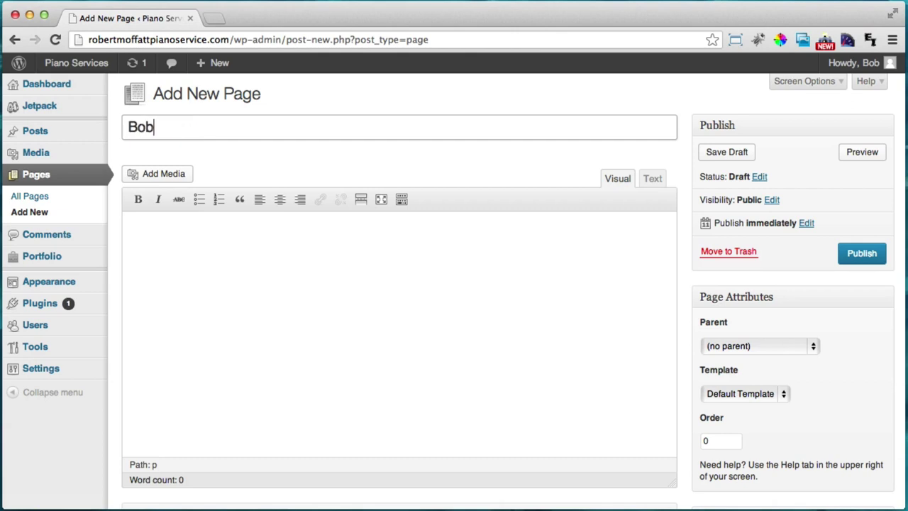
type("'s Stories")
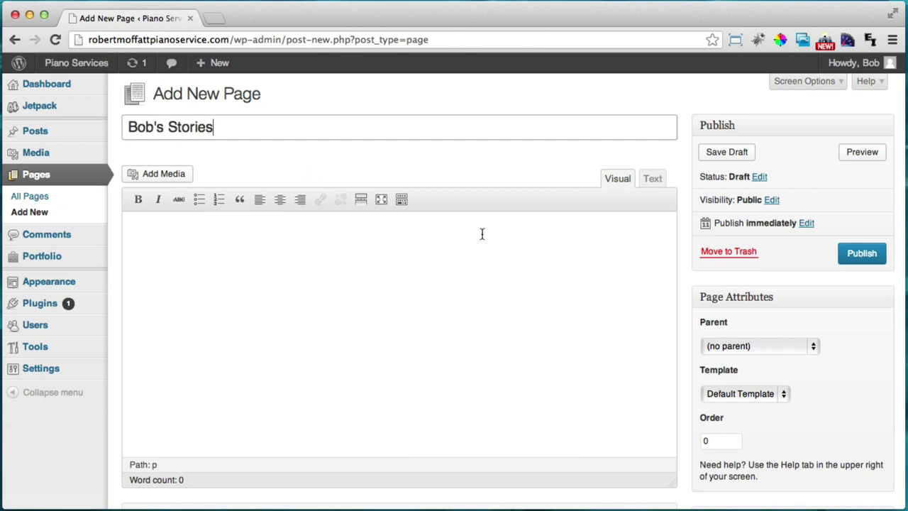
left_click(864, 258)
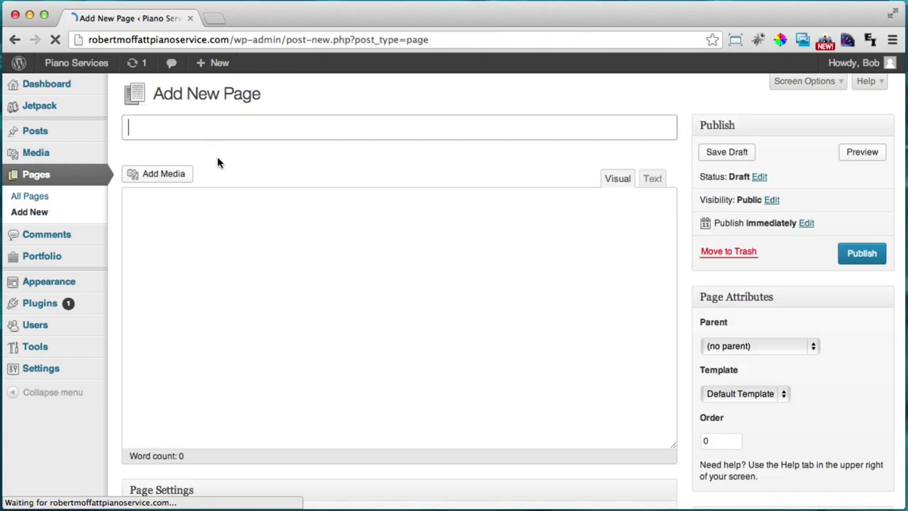
type("Contact")
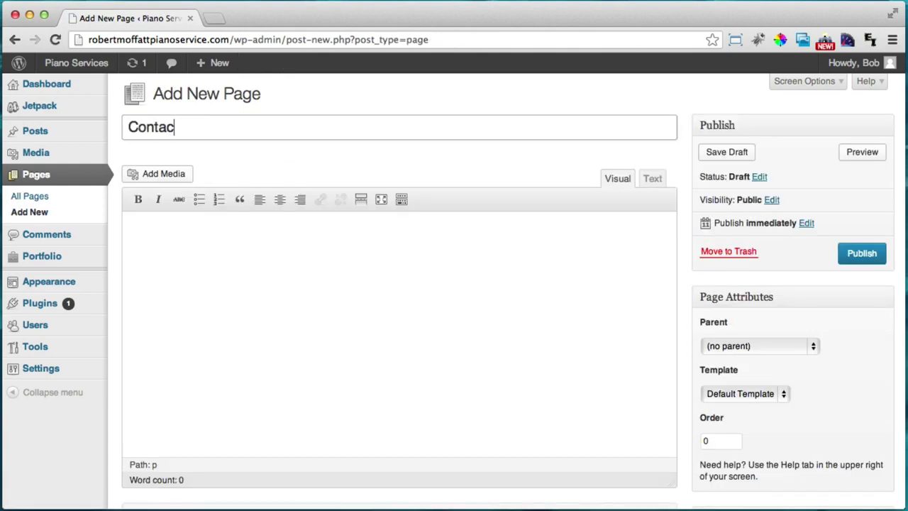
left_click(879, 263)
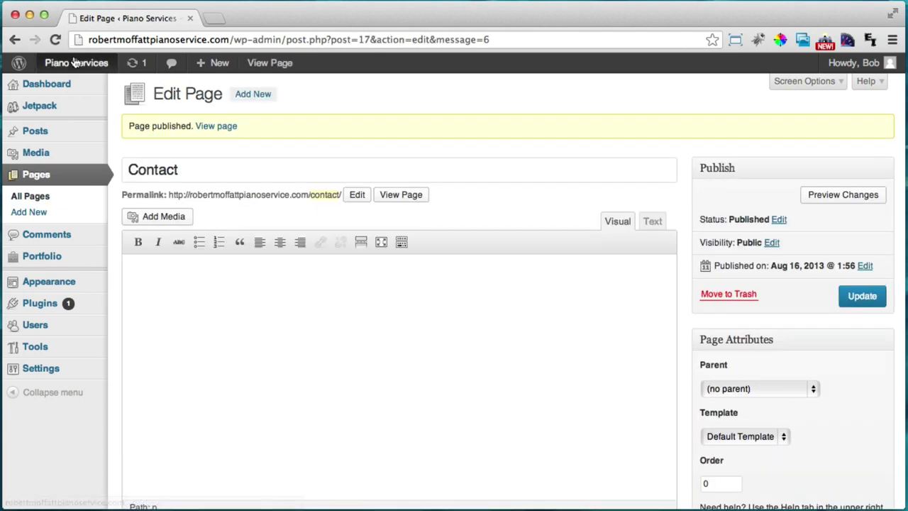
left_click(105, 64, "super")
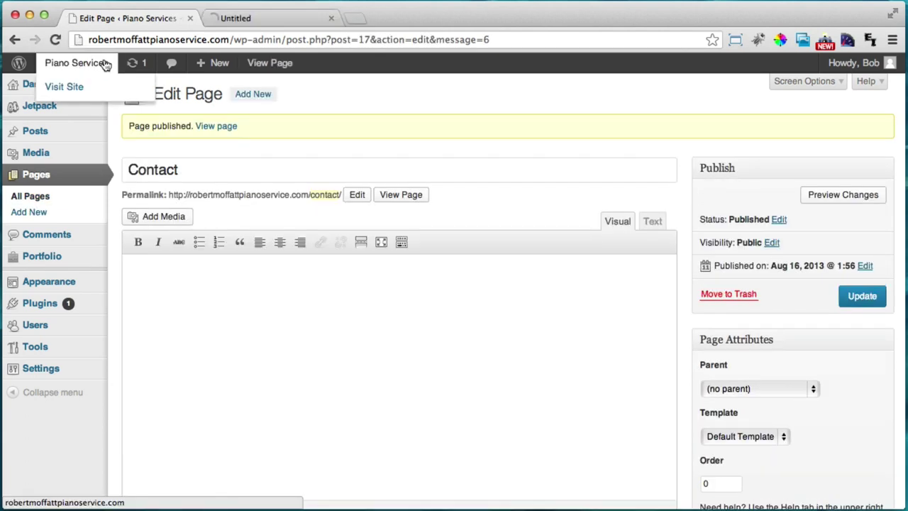
Check the live site for a navigation menu, close it, and open Appearance > Menus.
left_click(249, 18)
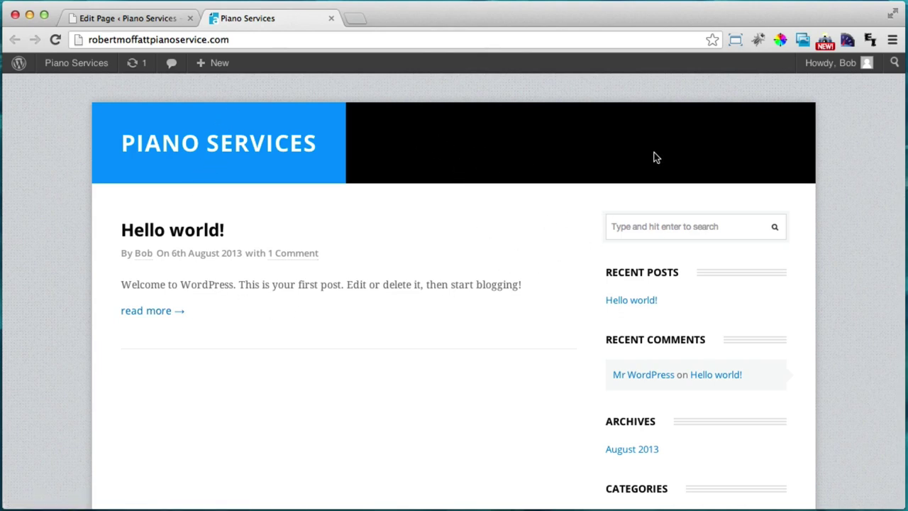
left_click(331, 19)
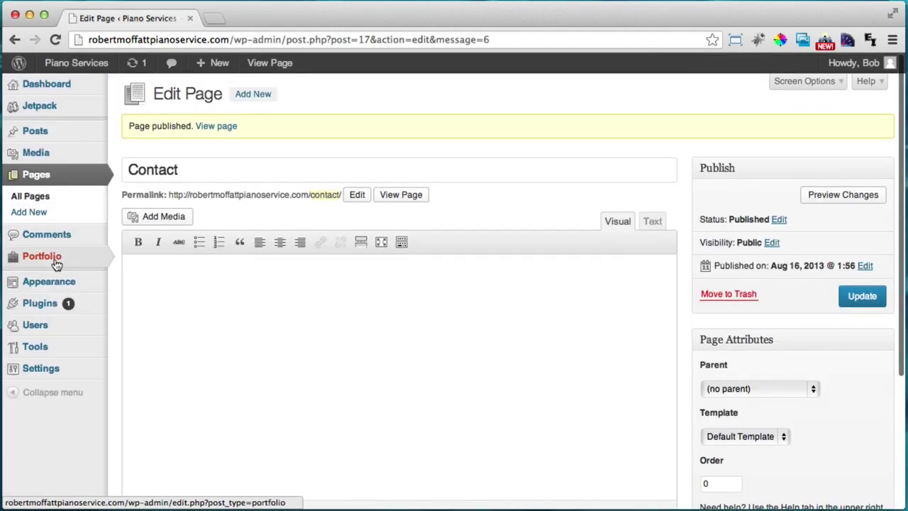
mouse_move(51, 288)
left_click(147, 331)
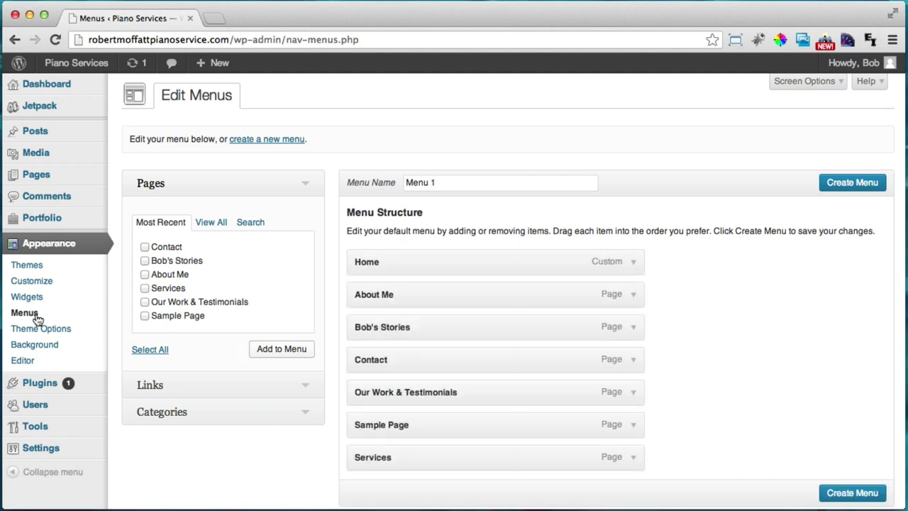
Create a menu named MAIN MENU and add About Me, Services and Our Work & Testimonials.
left_click(266, 140)
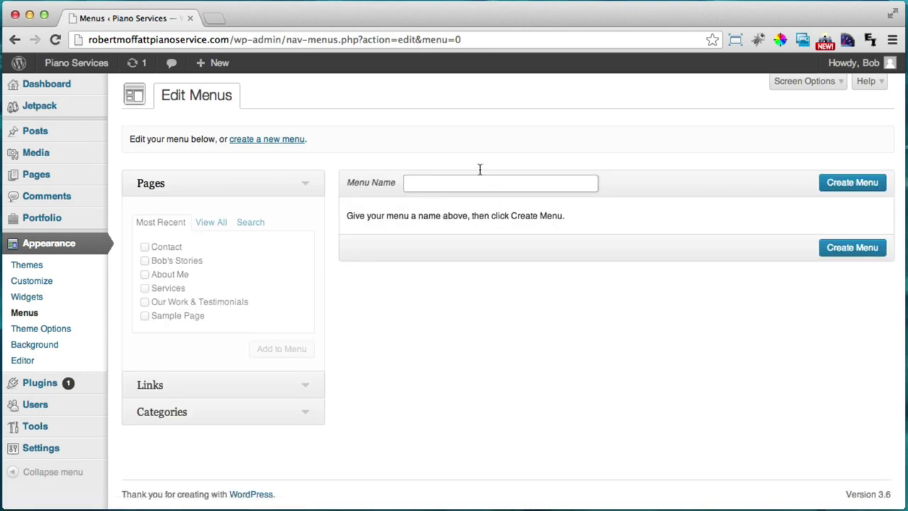
left_click(421, 185)
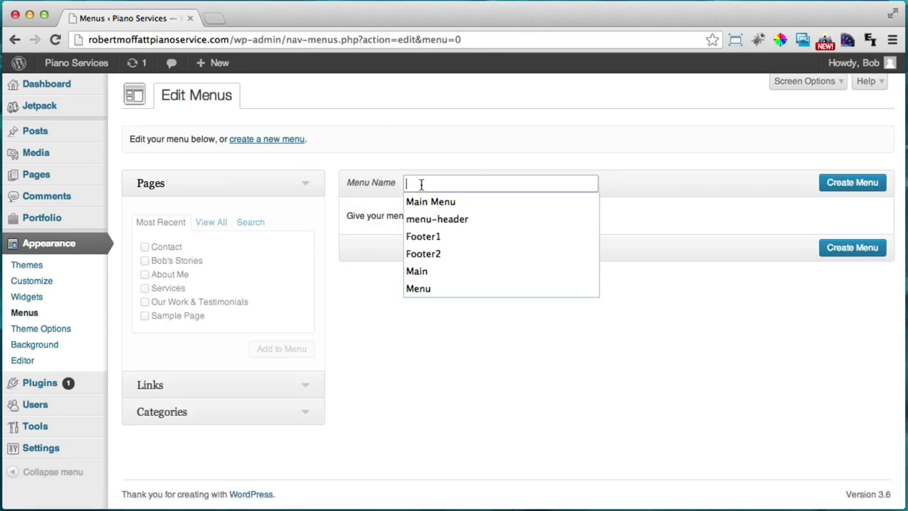
type("MAIN MENU")
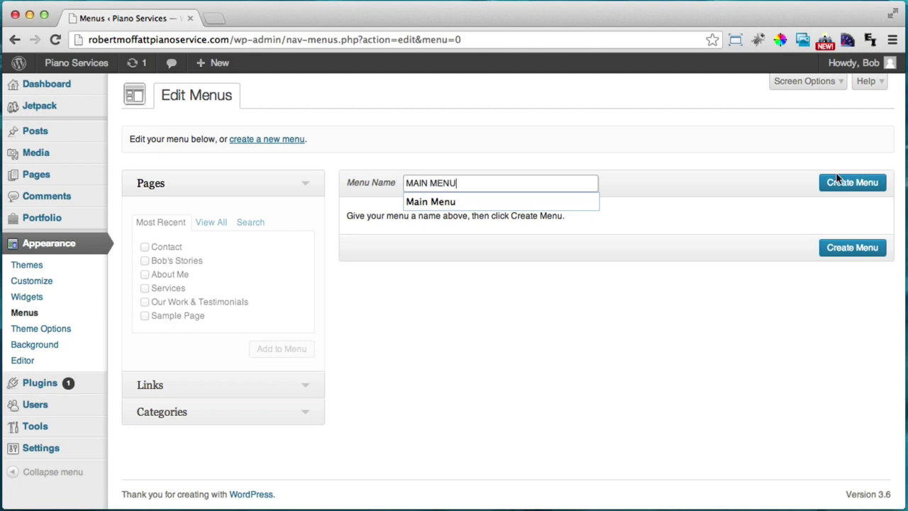
left_click(831, 188)
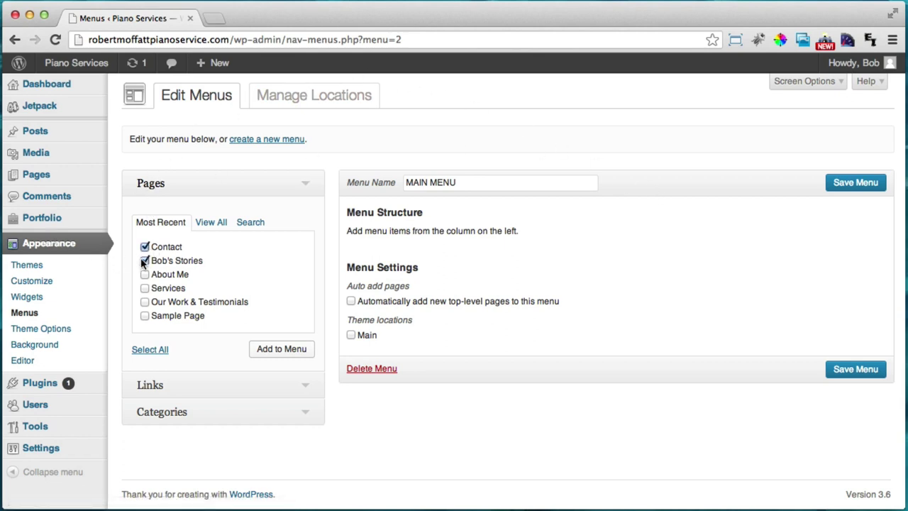
left_click(144, 275)
left_click(144, 288)
left_click(144, 302)
left_click(263, 348)
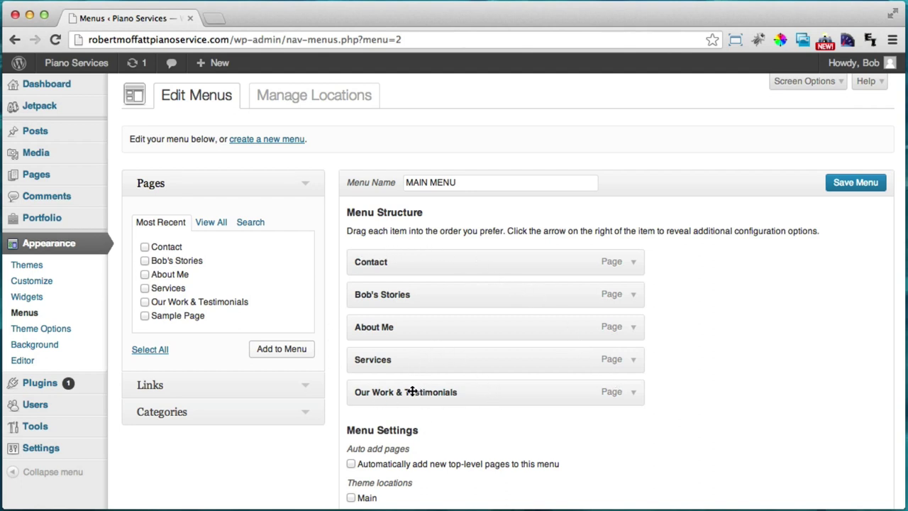
Order the menu Our Work & Testimonials, Services, About Me, assign it to Main, and save.
left_click_drag(412, 392, 411, 255)
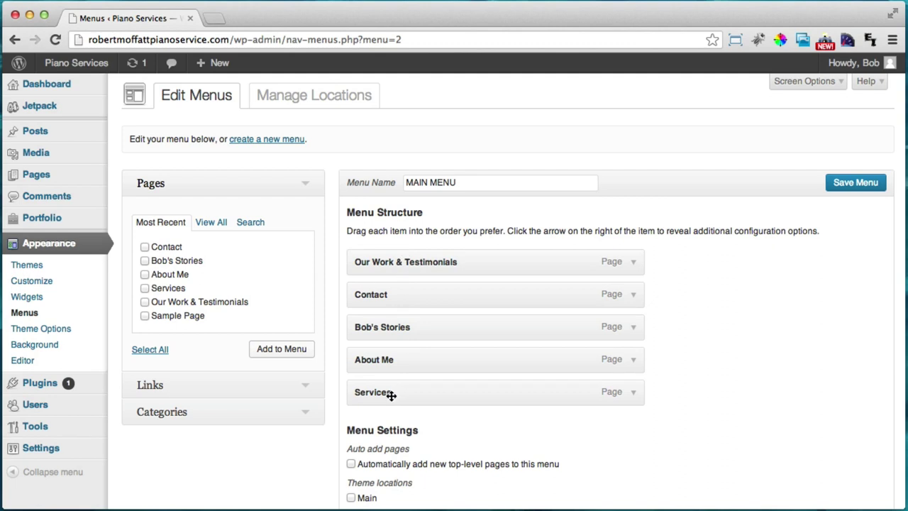
left_click_drag(391, 395, 375, 326)
left_click_drag(381, 389, 405, 366)
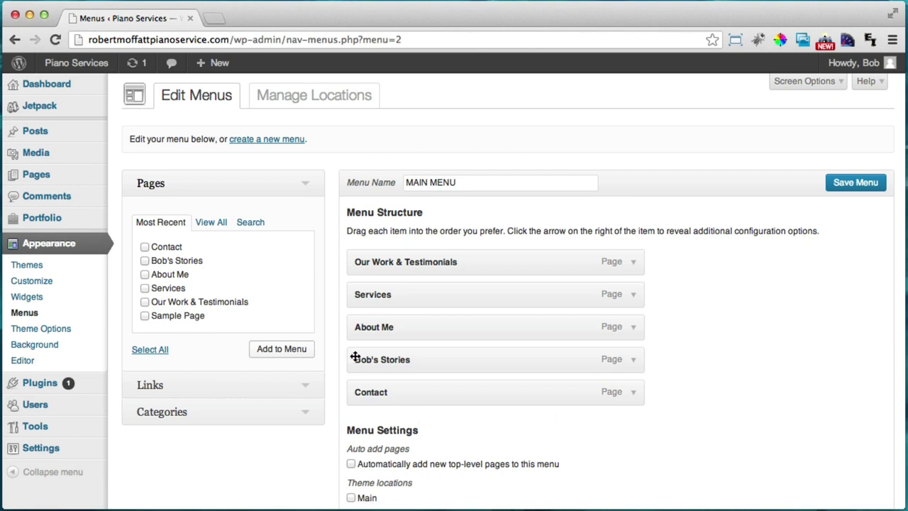
mouse_move(515, 259)
left_mouse_down()
mouse_move(503, 353)
mouse_move(498, 245)
mouse_move(505, 265)
left_mouse_up()
scroll(435, 323, "down", 3)
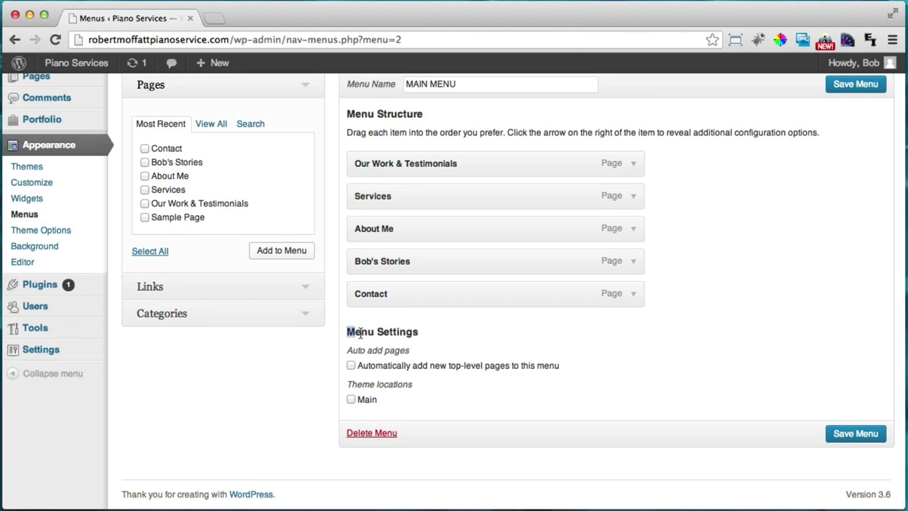
left_click_drag(348, 330, 414, 327)
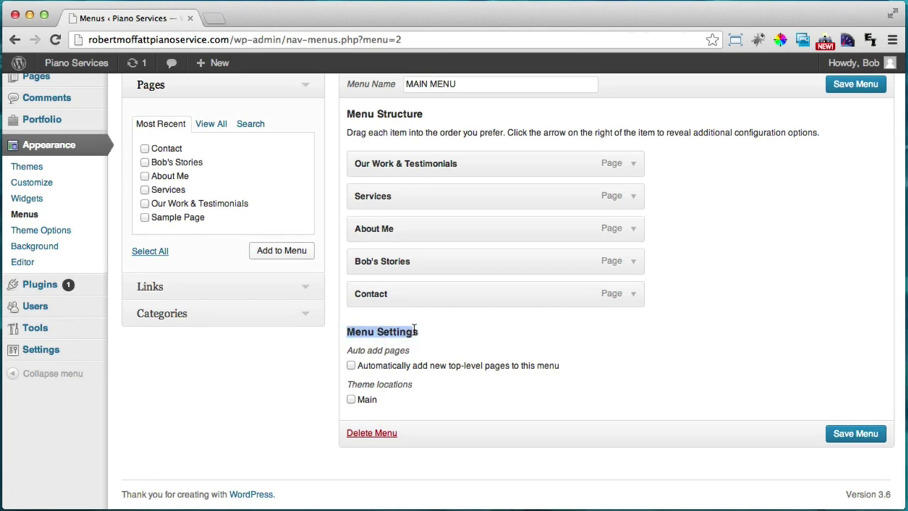
left_click(351, 400)
scroll(500, 156, "up", 2)
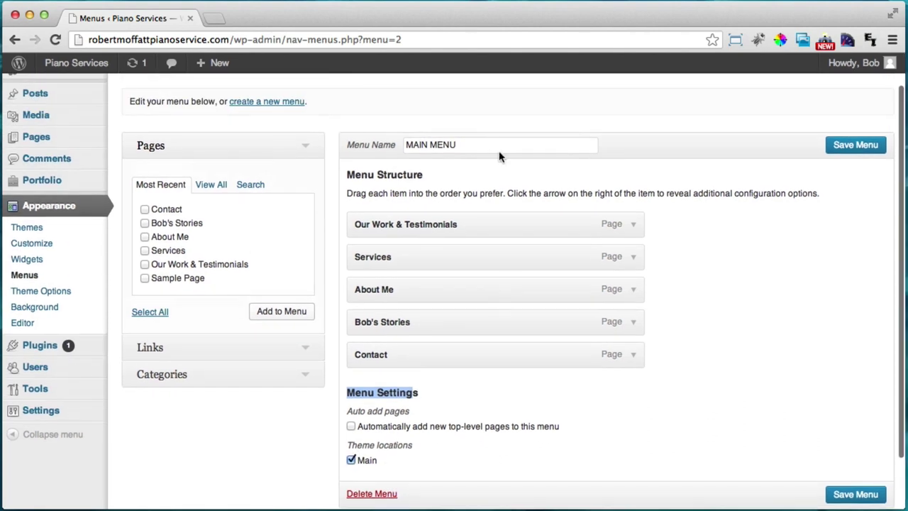
left_click(850, 150)
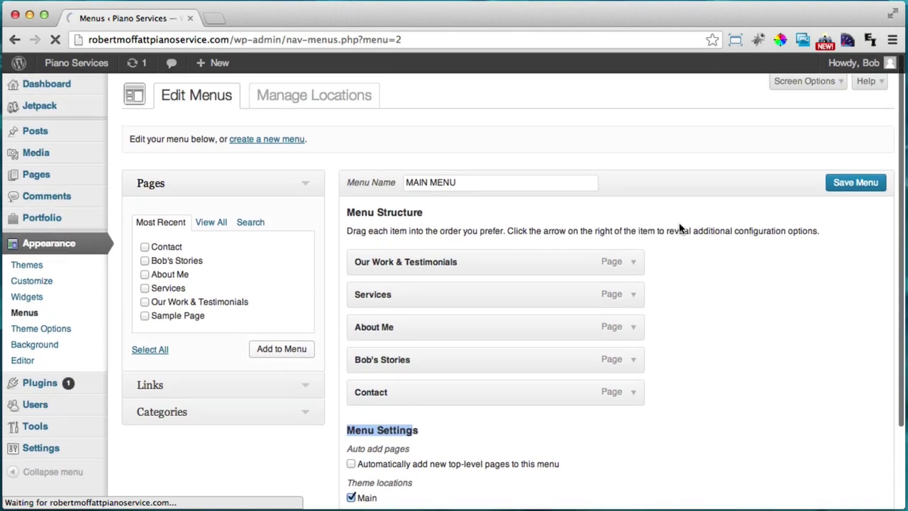
left_click(89, 64, "super")
left_click(262, 20)
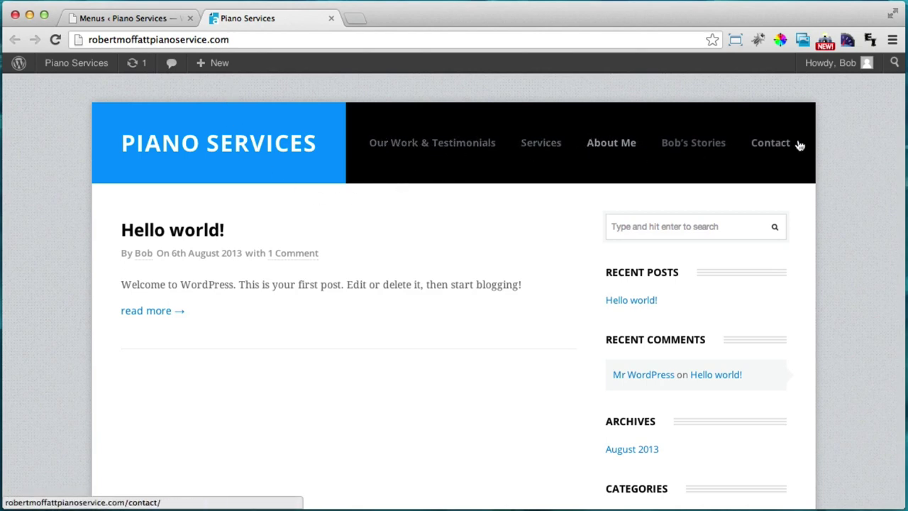
left_click(606, 149)
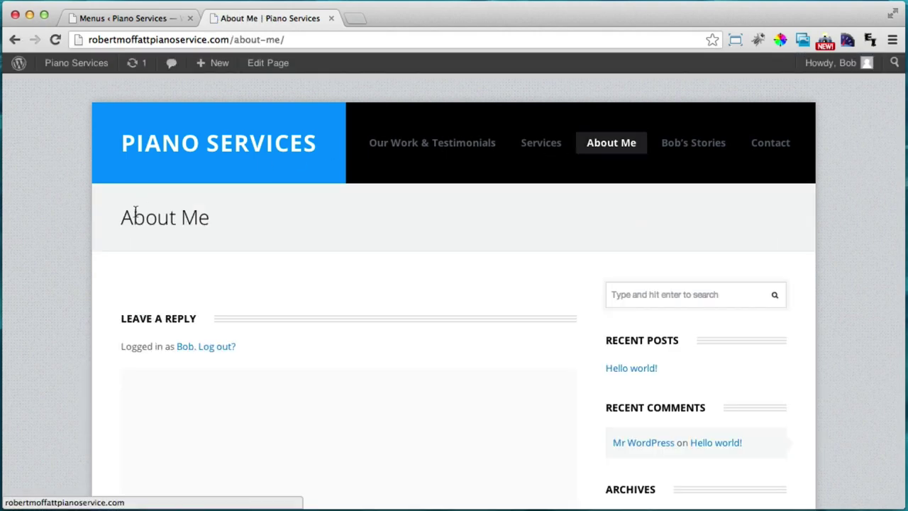
left_click_drag(120, 220, 227, 225)
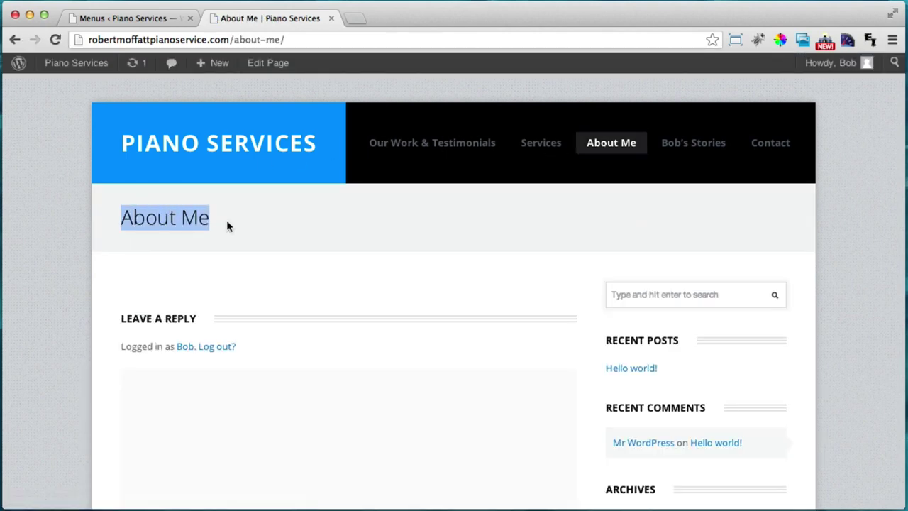
left_click(227, 225)
left_click(780, 146)
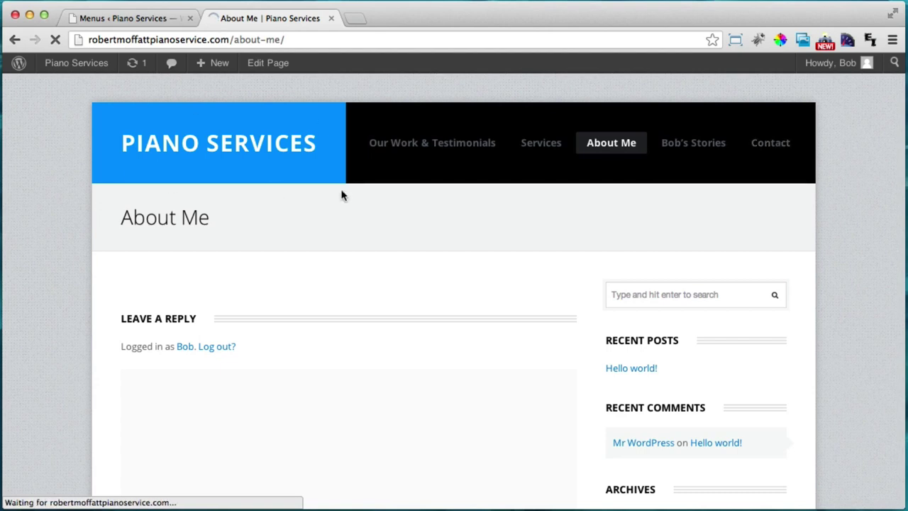
scroll(400, 248, "down", 3)
scroll(399, 247, "up", 3)
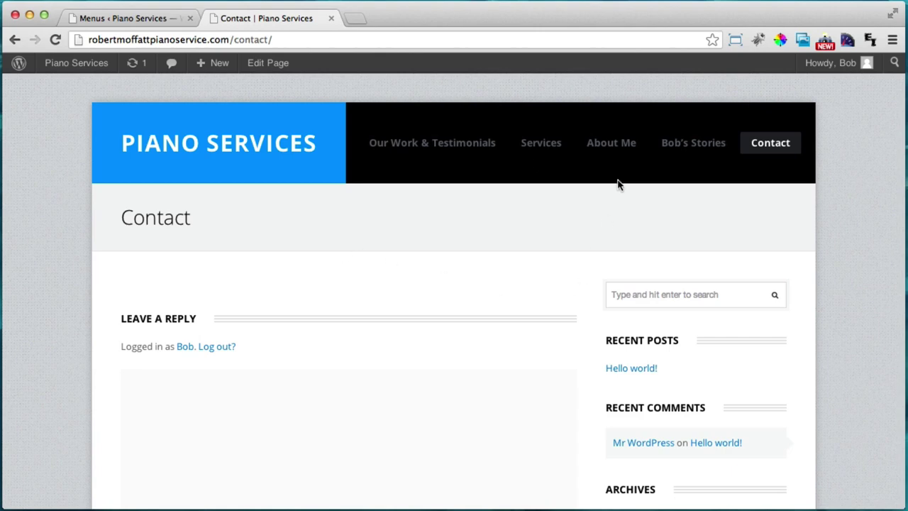
left_click(612, 148)
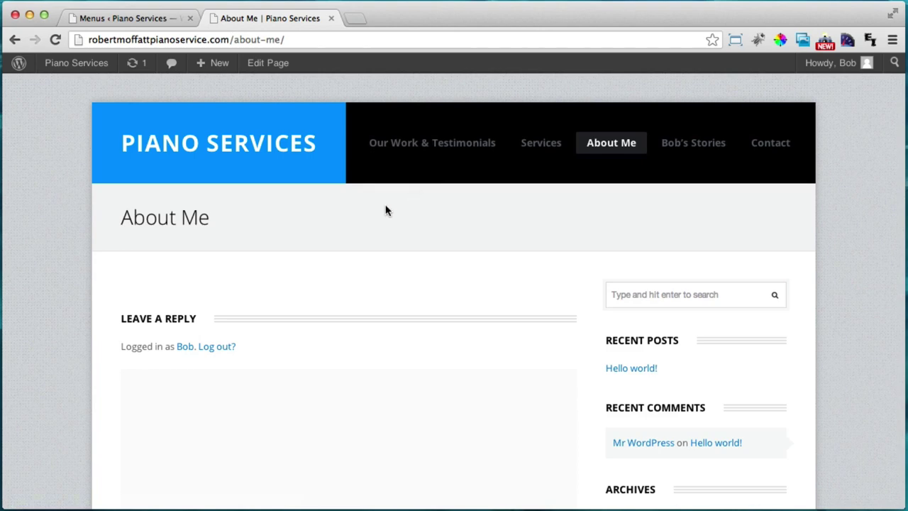
scroll(254, 360, "down", 1)
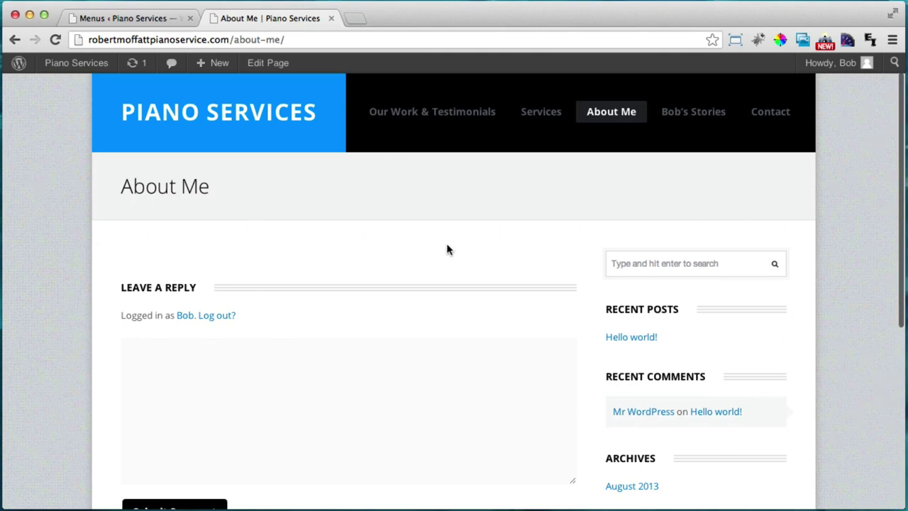
scroll(408, 272, "up", 2)
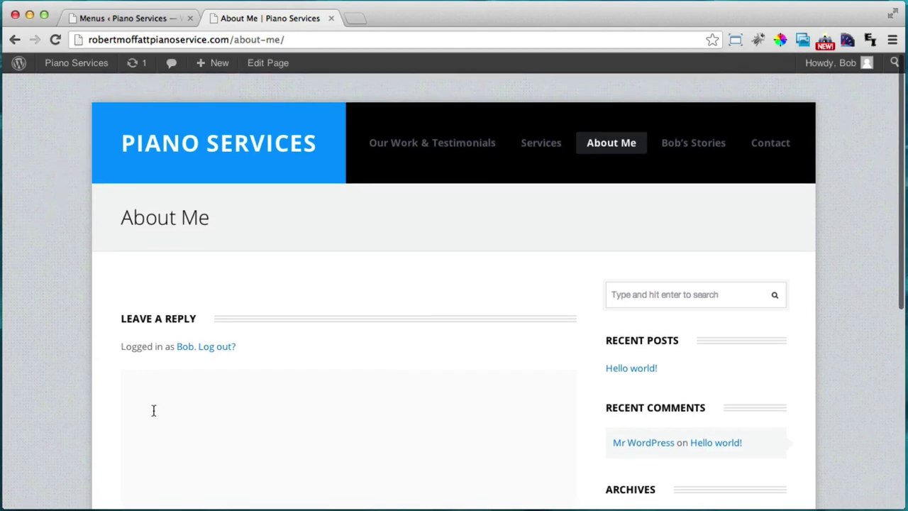
left_click(331, 18)
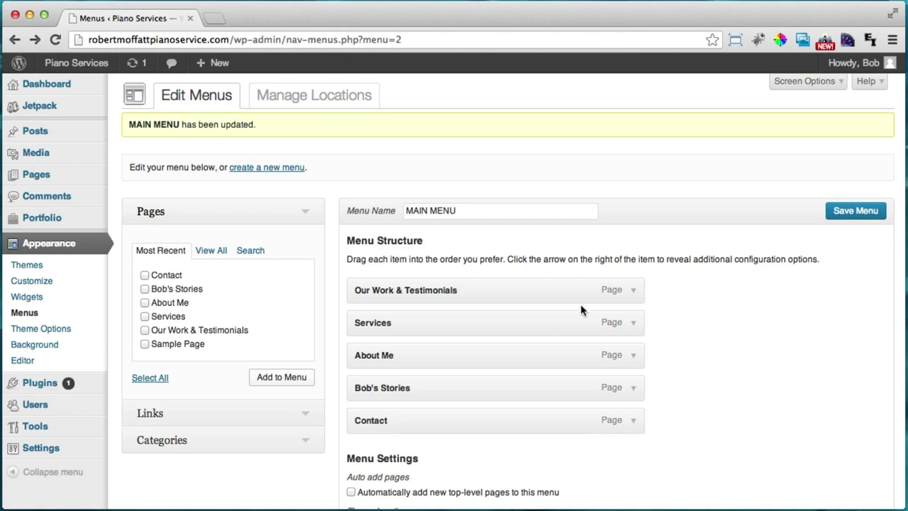
Paste the 40-year piano technician biography into the About Me page body and update it.
left_click(38, 179)
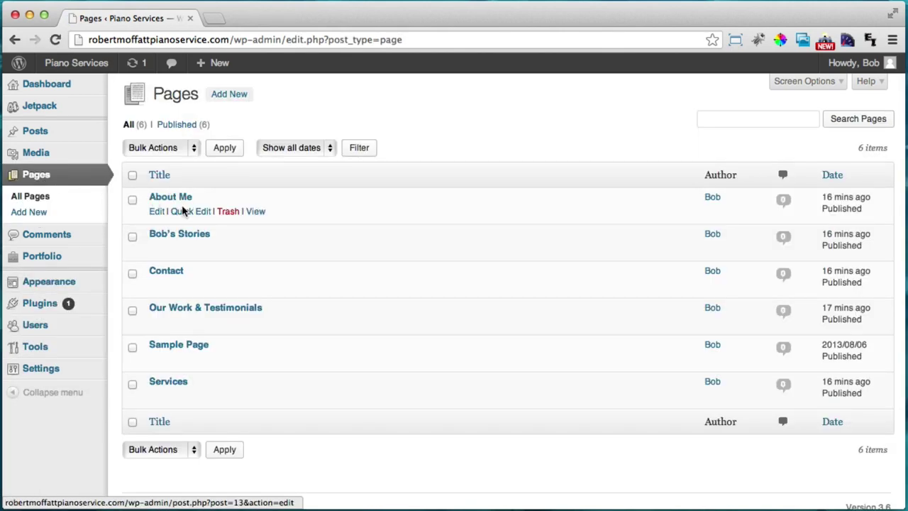
left_click(155, 212)
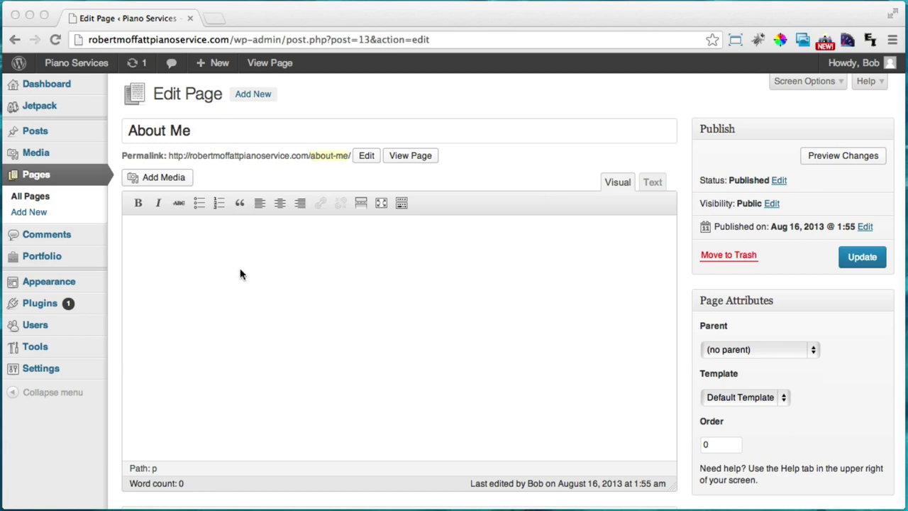
left_click(263, 300)
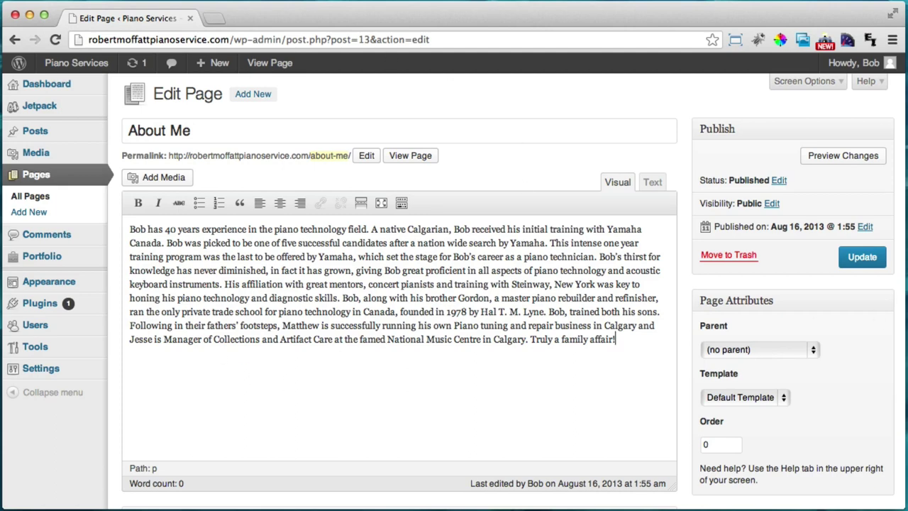
left_click(859, 257)
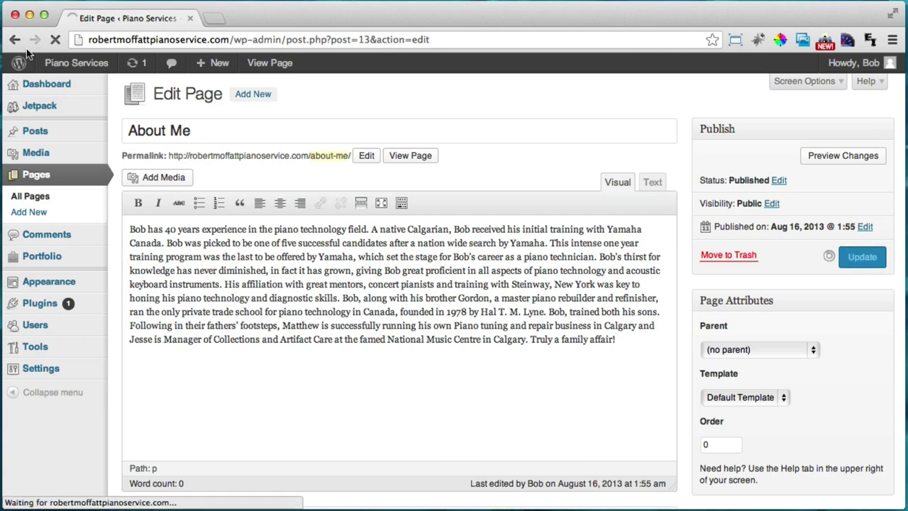
Open the live site in a new tab and go to its About Me page.
left_click(77, 67, "super")
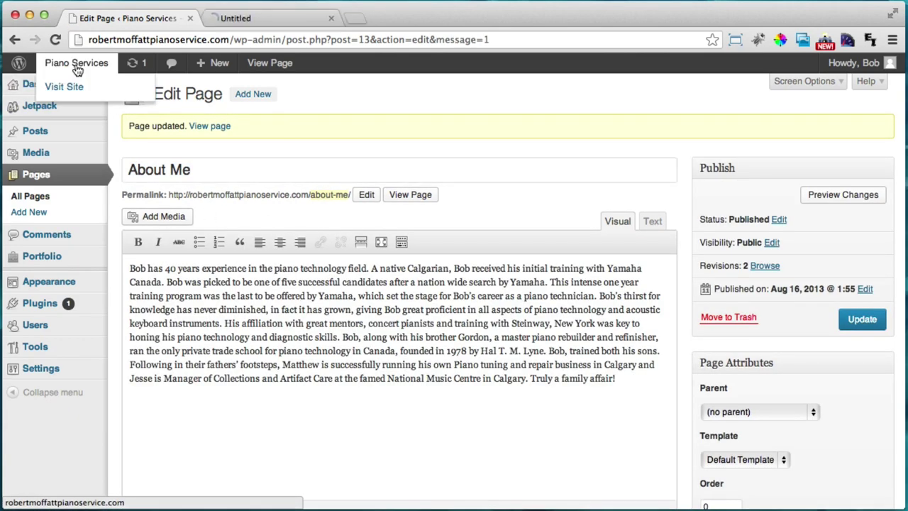
left_click(298, 19)
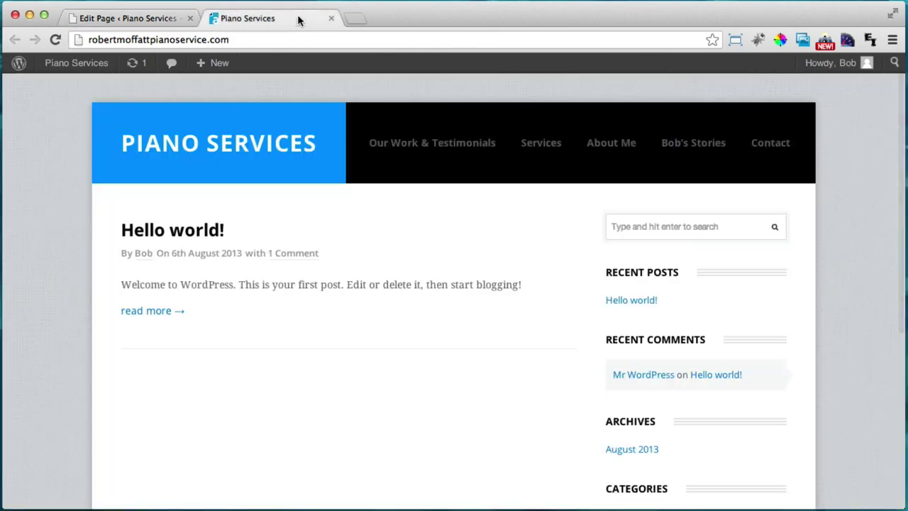
left_click(609, 147)
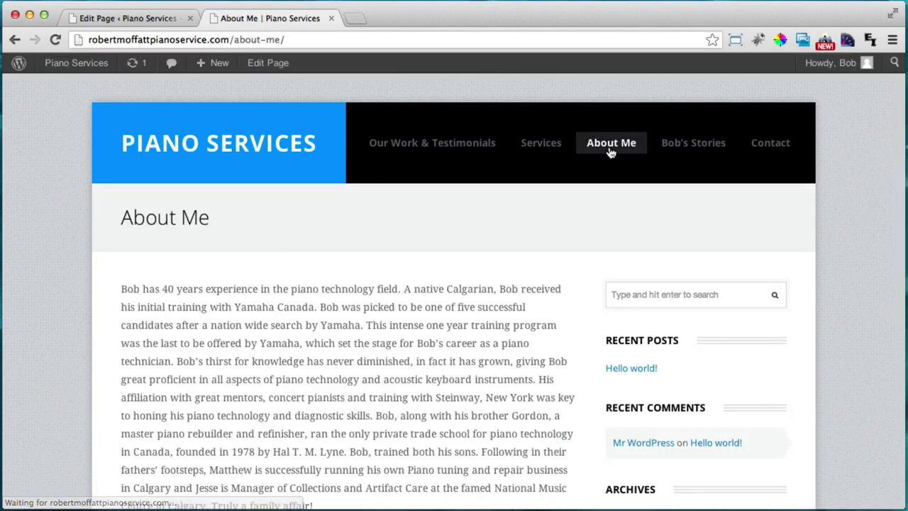
Review the Recent Posts, Recent Comments and Leave a Reply sections, then return to the editor tab.
scroll(443, 259, "down", 3)
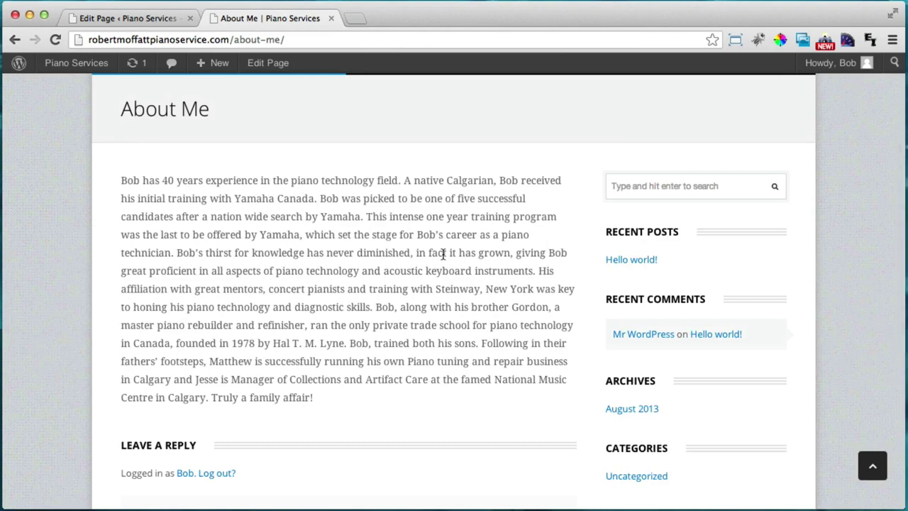
scroll(443, 254, "down", 1)
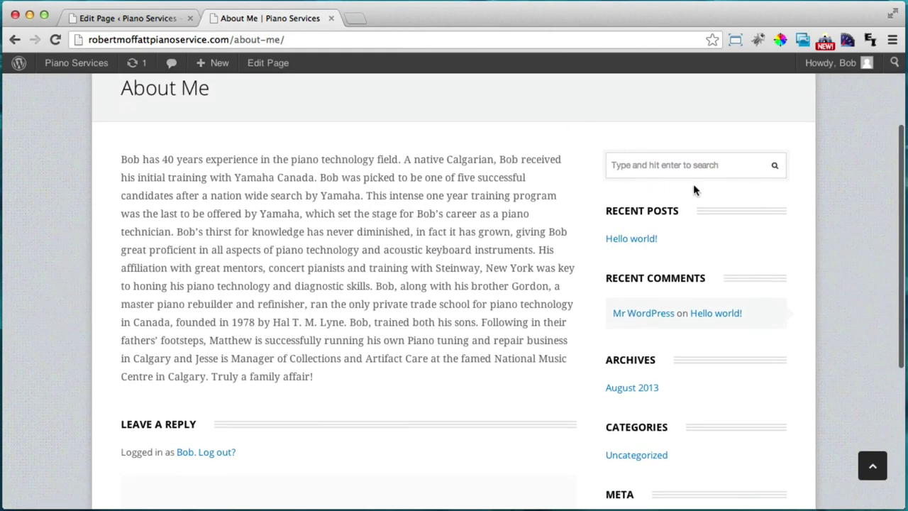
double_click(620, 211)
double_click(634, 278)
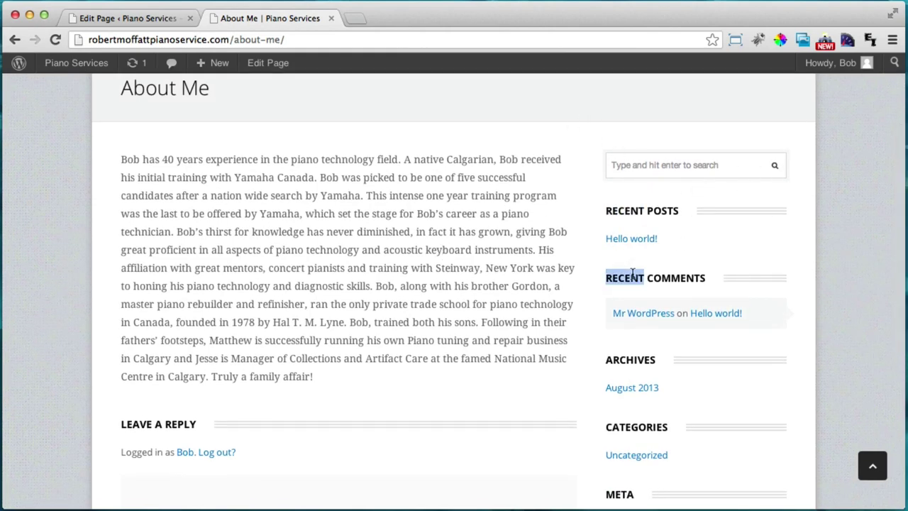
scroll(608, 273, "down", 3)
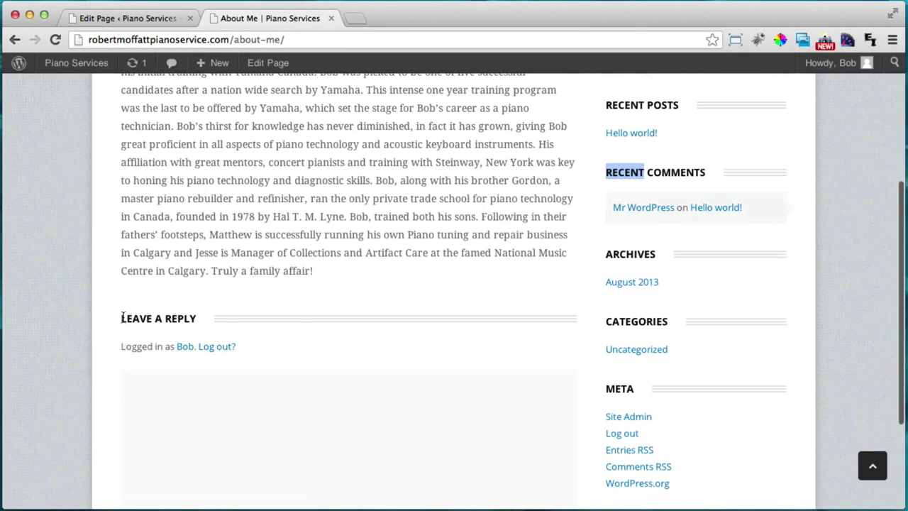
left_click_drag(121, 318, 197, 327)
scroll(214, 331, "down", 3)
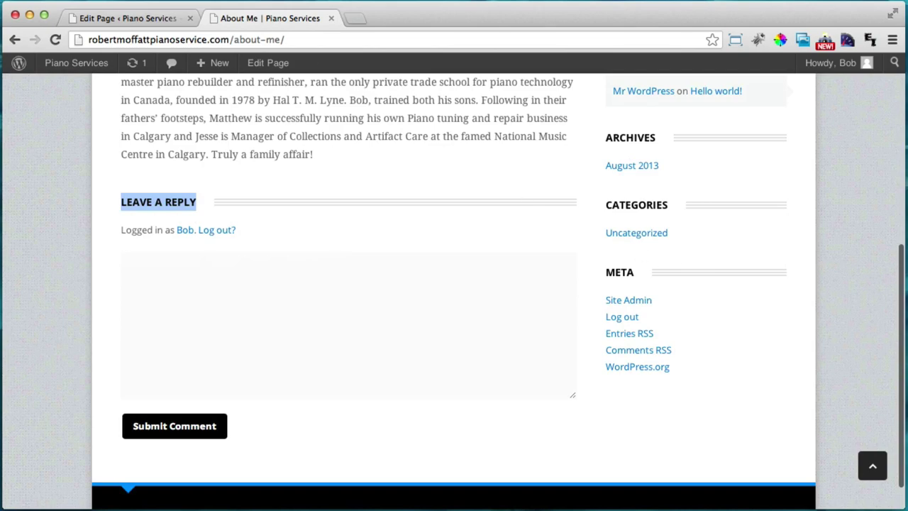
scroll(631, 257, "up", 1)
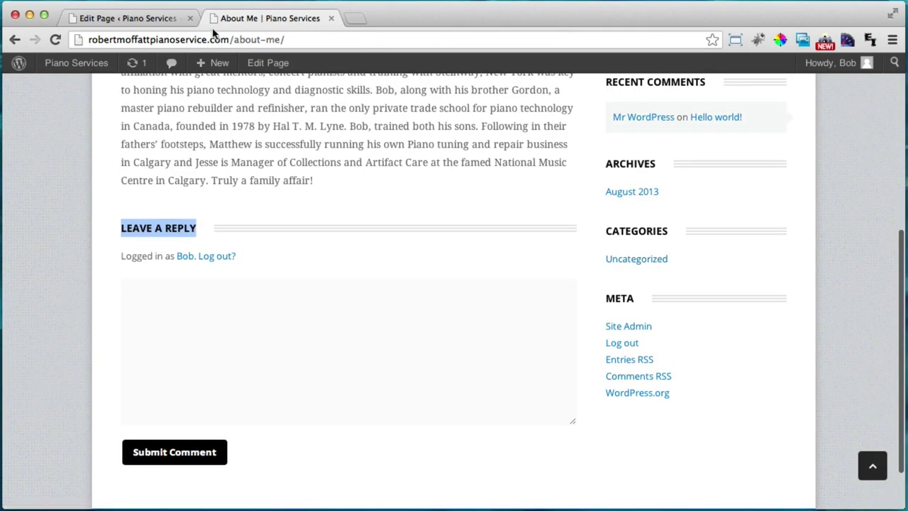
left_click(160, 21)
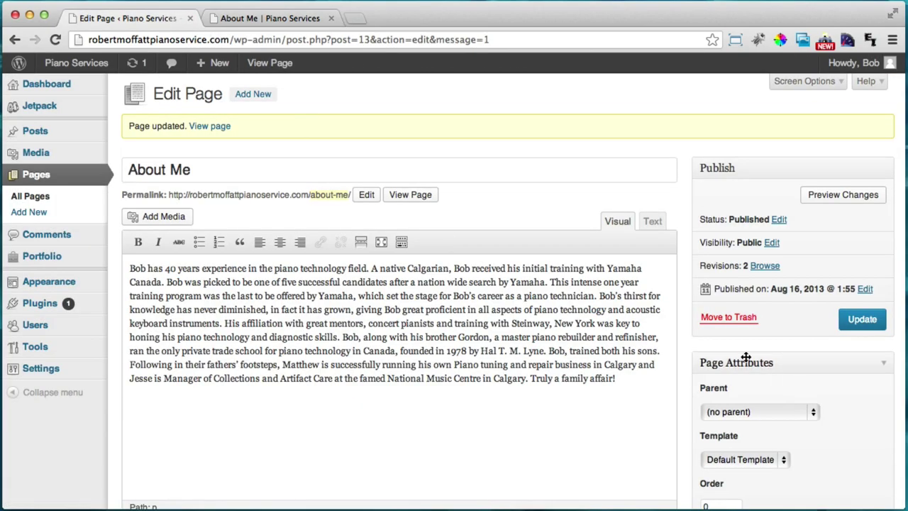
Set the About Me page template to Full-Width and update the page.
scroll(762, 362, "down", 2)
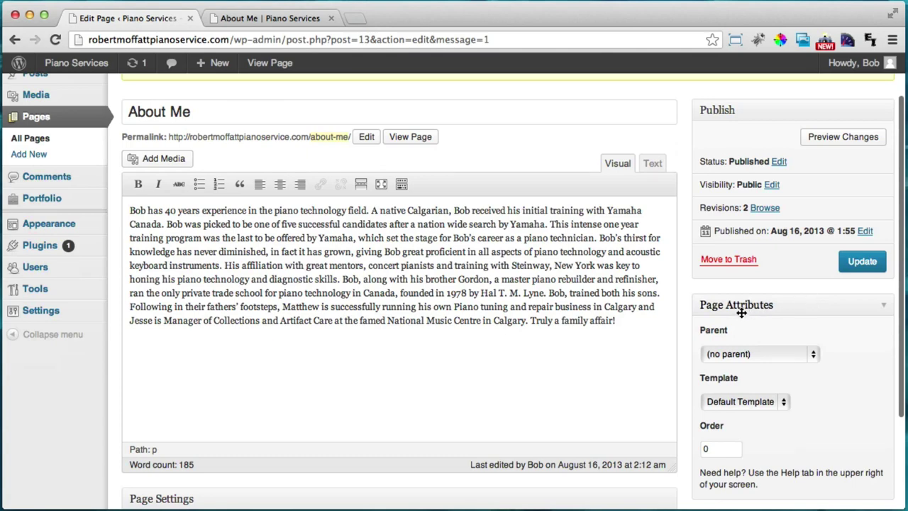
left_click(745, 406)
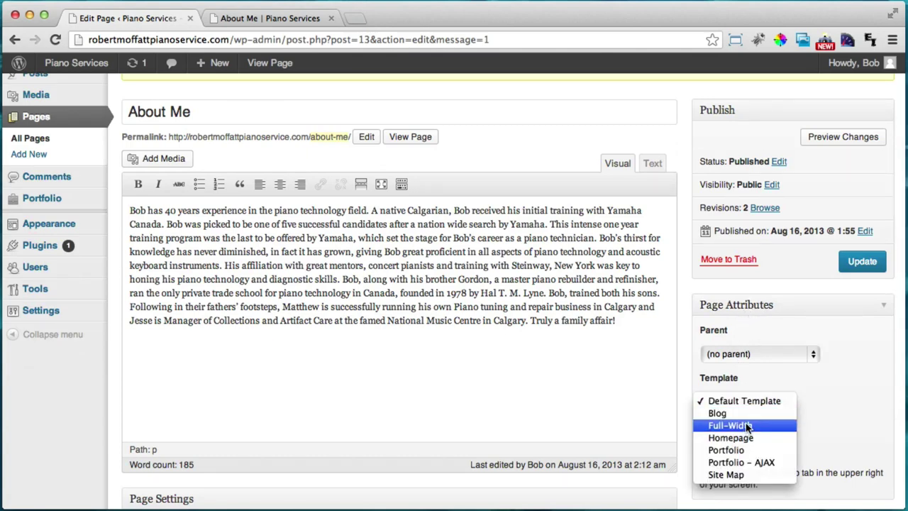
left_click(747, 425)
left_click(860, 264)
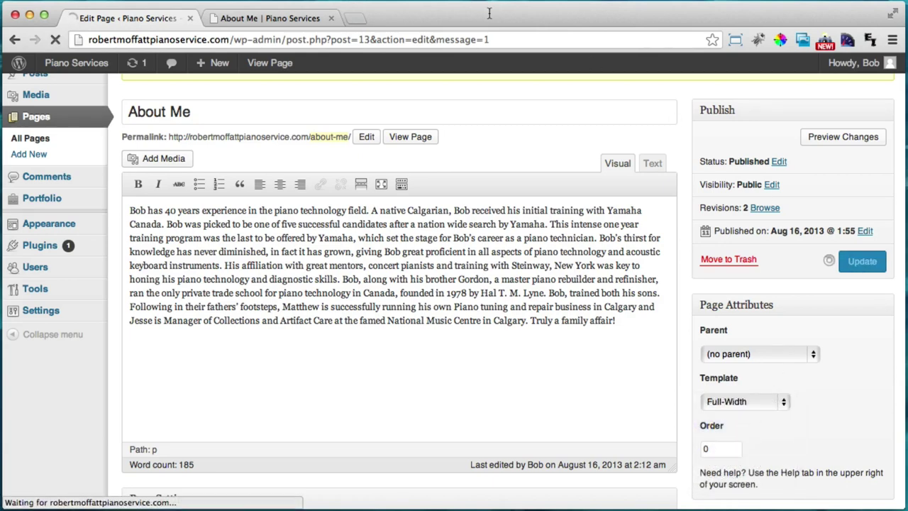
Reload the live About Me page and check the full-width layout without a sidebar.
left_click(253, 19)
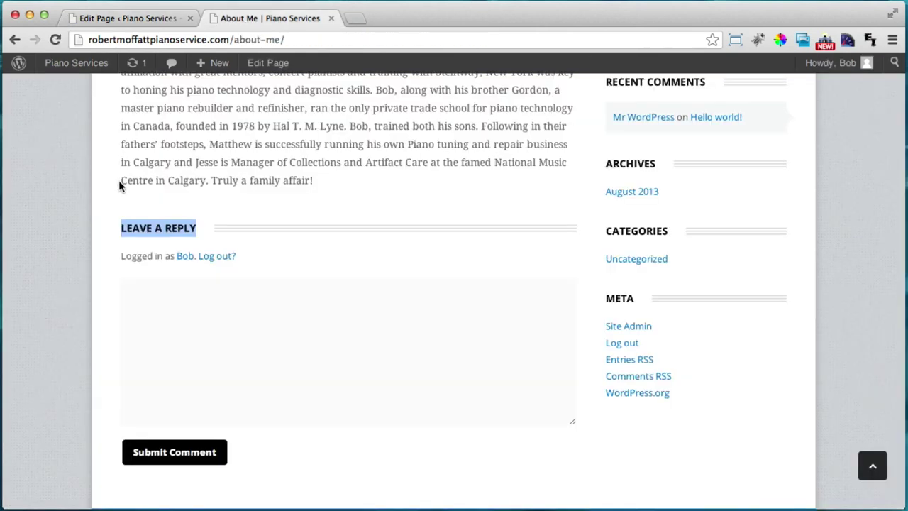
left_click(56, 39)
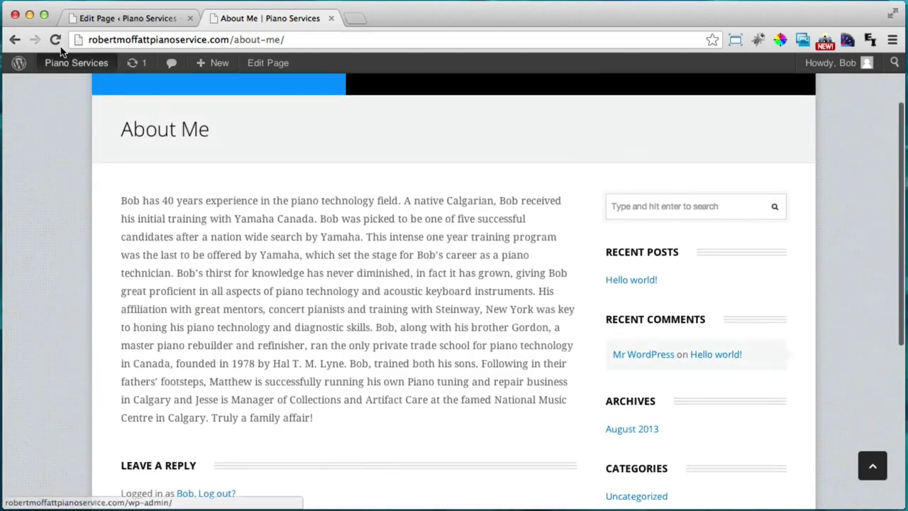
left_click(56, 40)
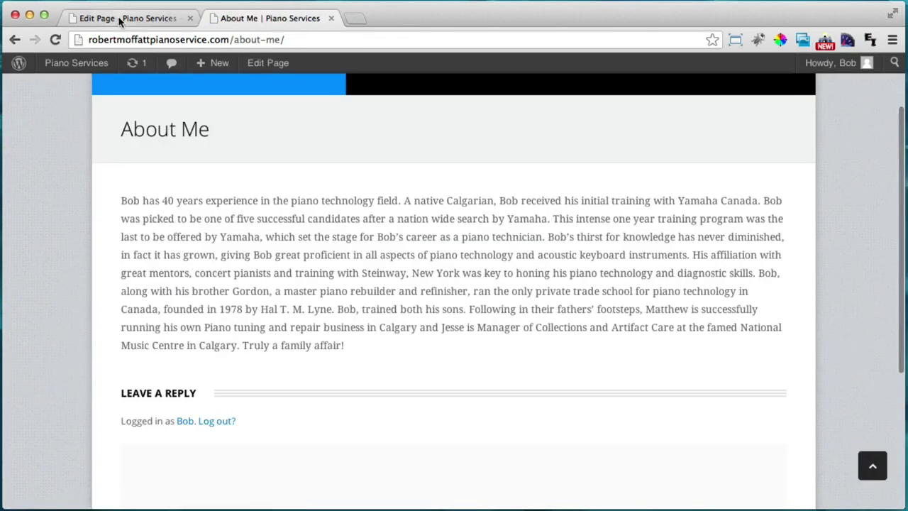
left_click(120, 19)
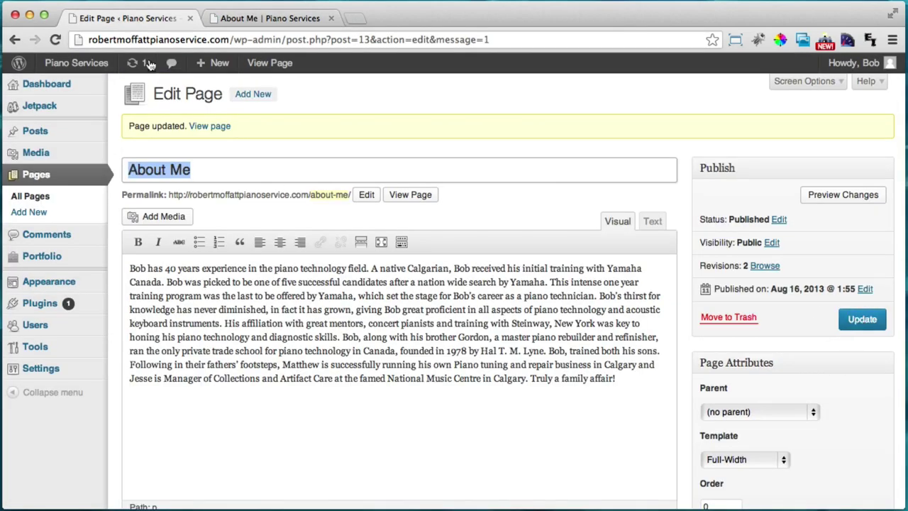
left_click(269, 18)
scroll(197, 279, "up", 1)
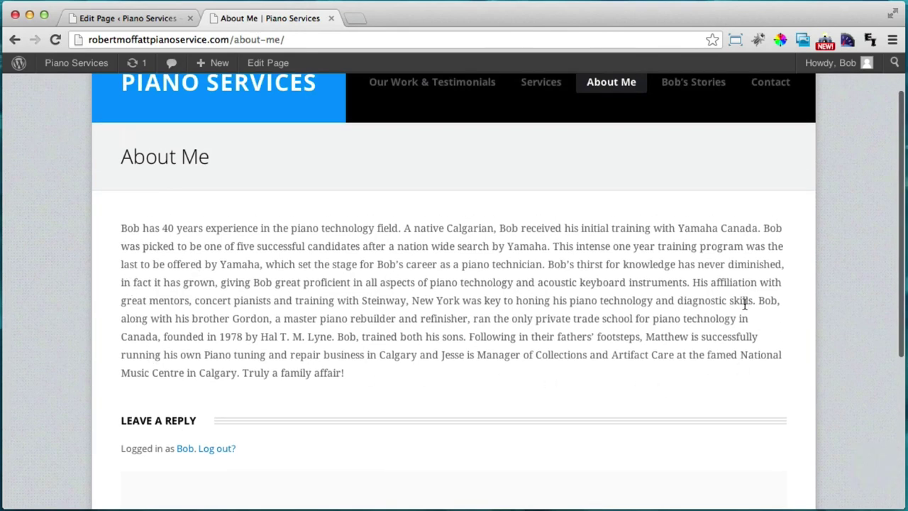
scroll(745, 305, "down", 4)
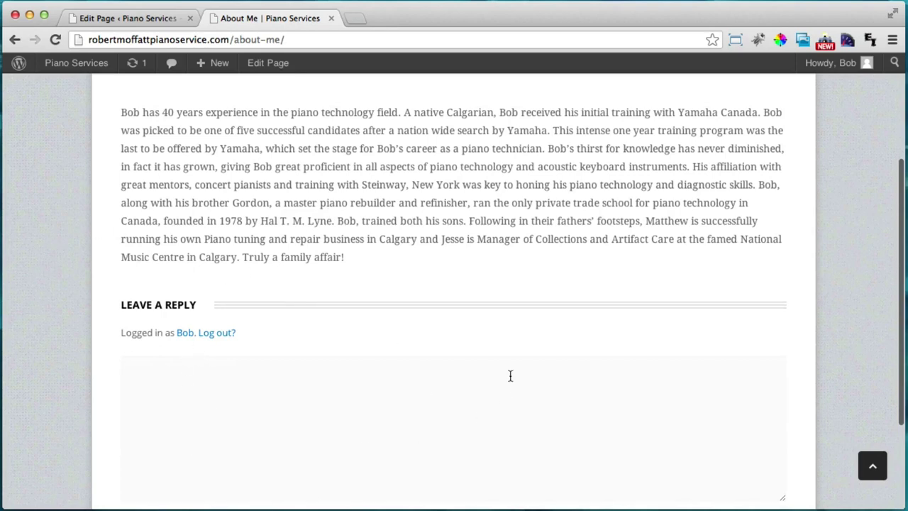
scroll(510, 376, "down", 3)
scroll(454, 319, "up", 1)
Uncheck Allow comments for About Me, update it, and reload the live page without a reply form.
left_click(141, 17)
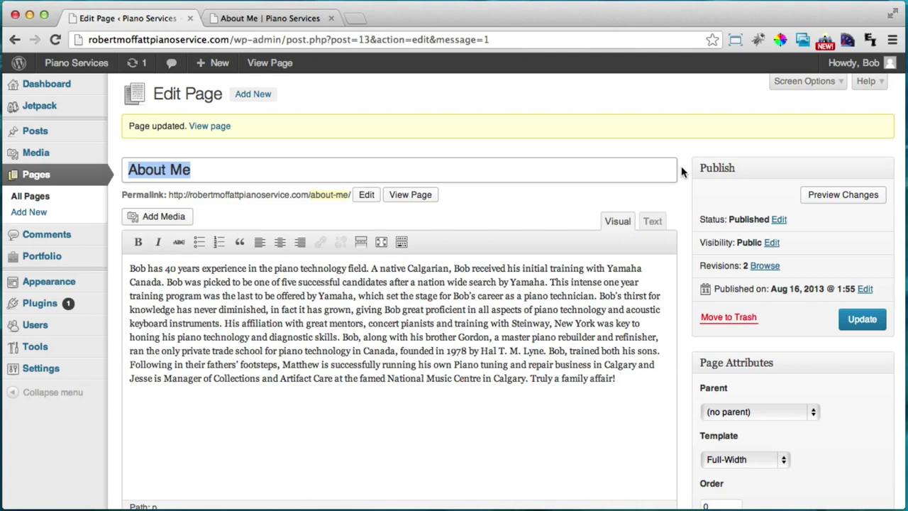
left_click(735, 114)
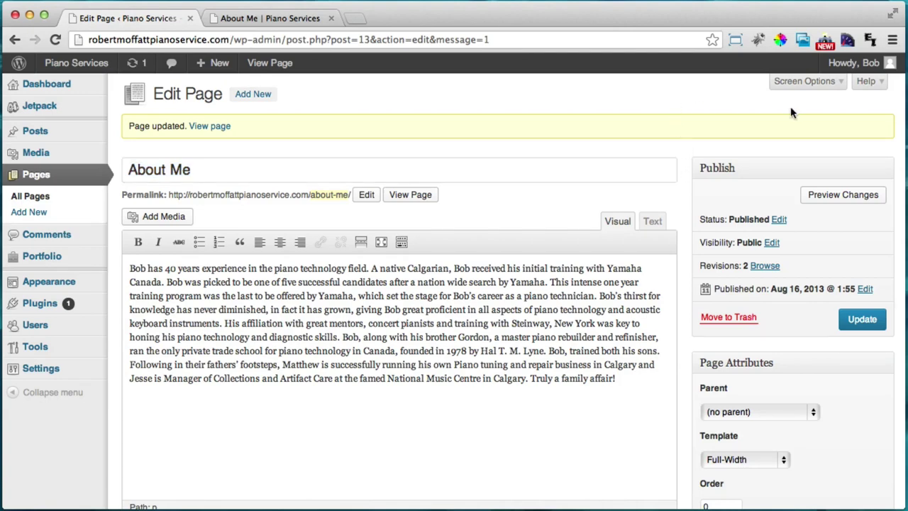
left_click(831, 82)
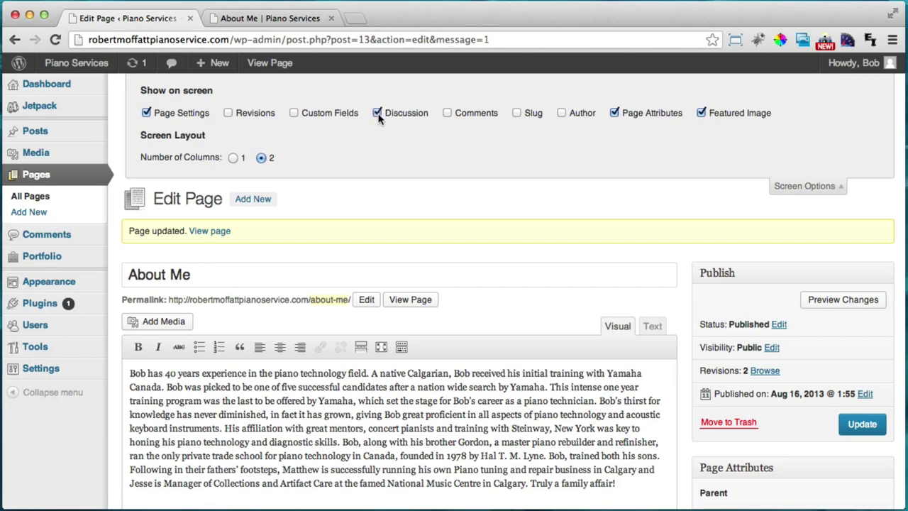
scroll(740, 229, "down", 3)
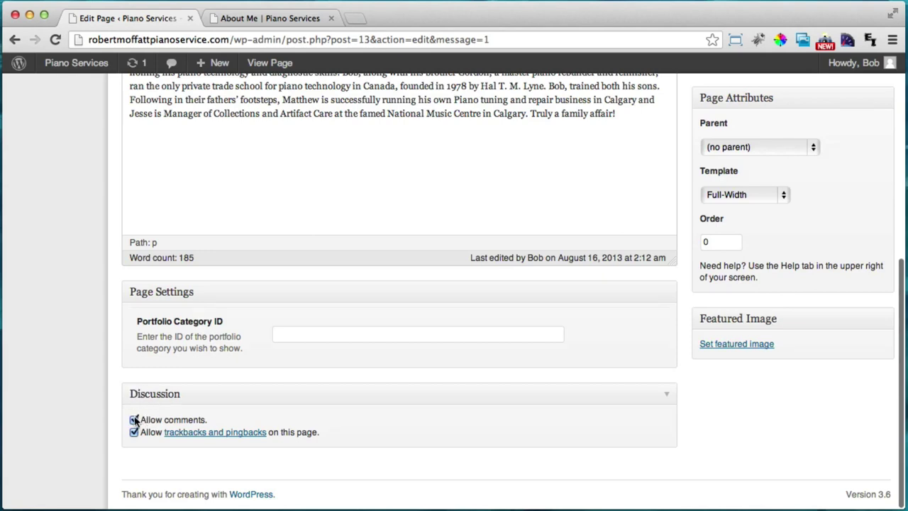
left_click(133, 421)
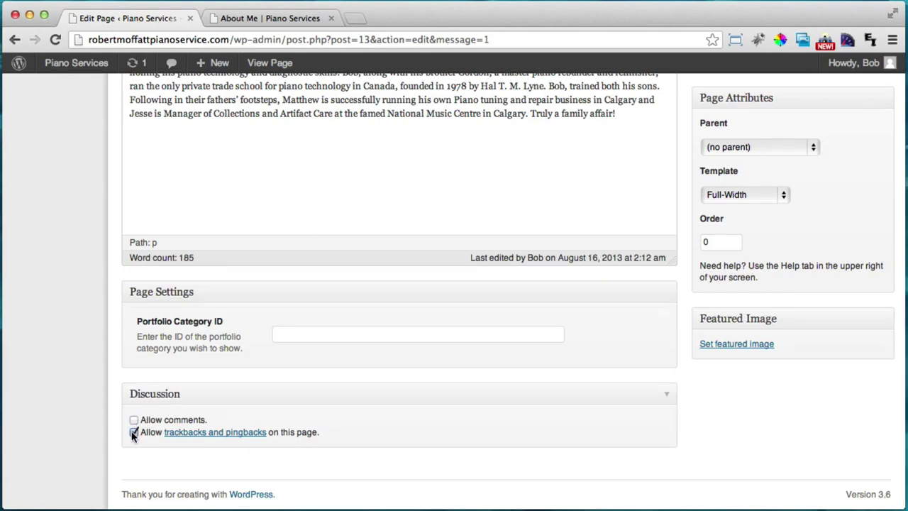
scroll(602, 402, "up", 5)
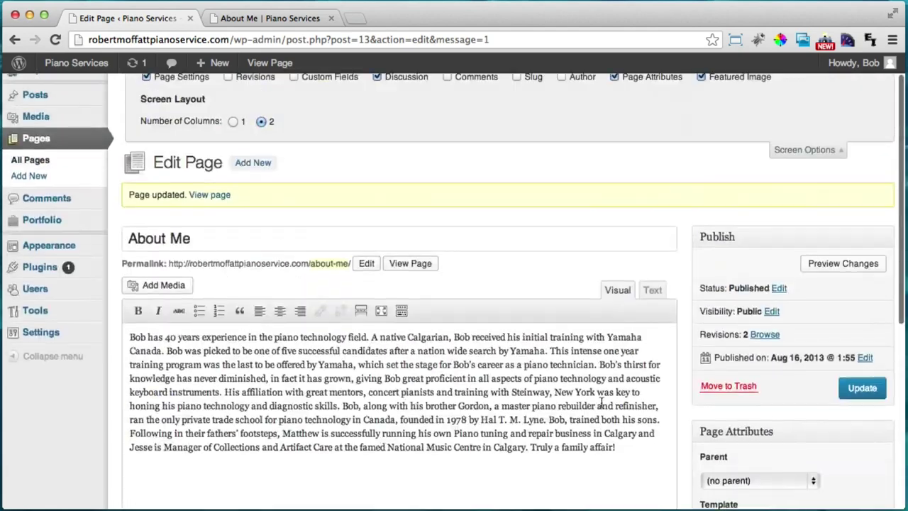
left_click(856, 423)
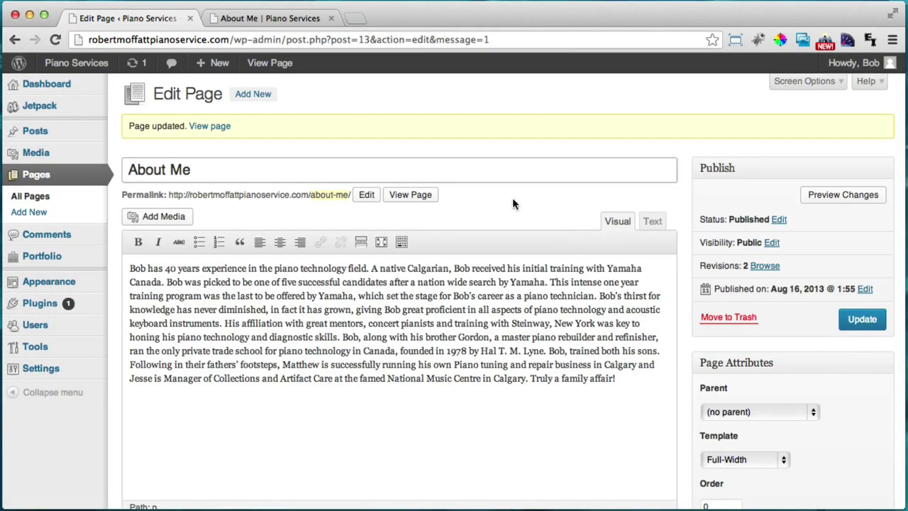
left_click(284, 19)
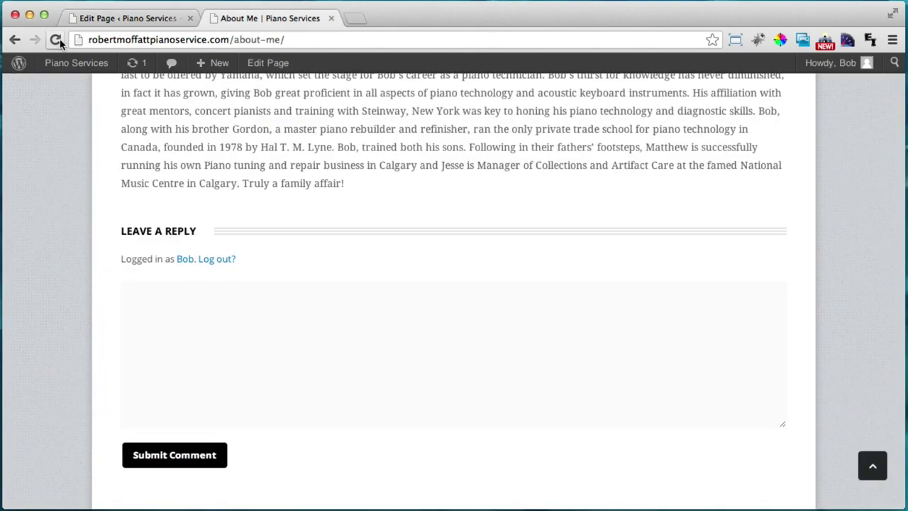
left_click(56, 40)
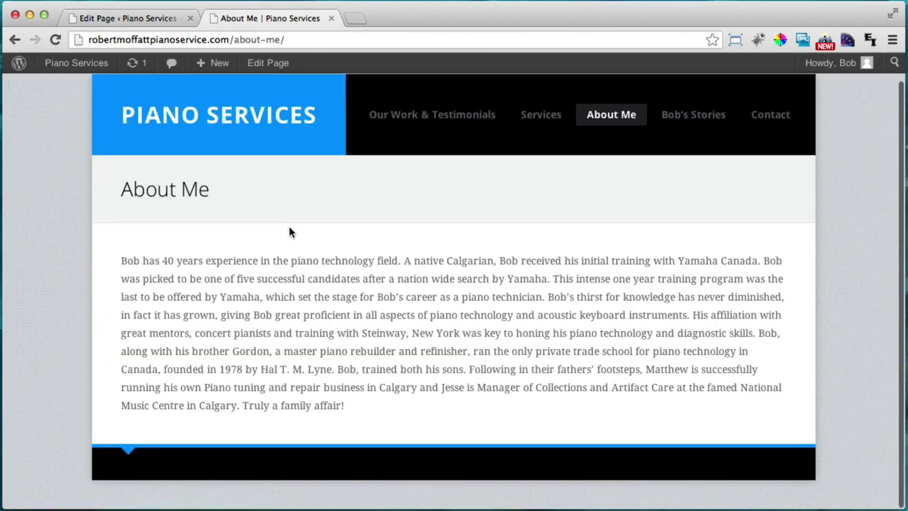
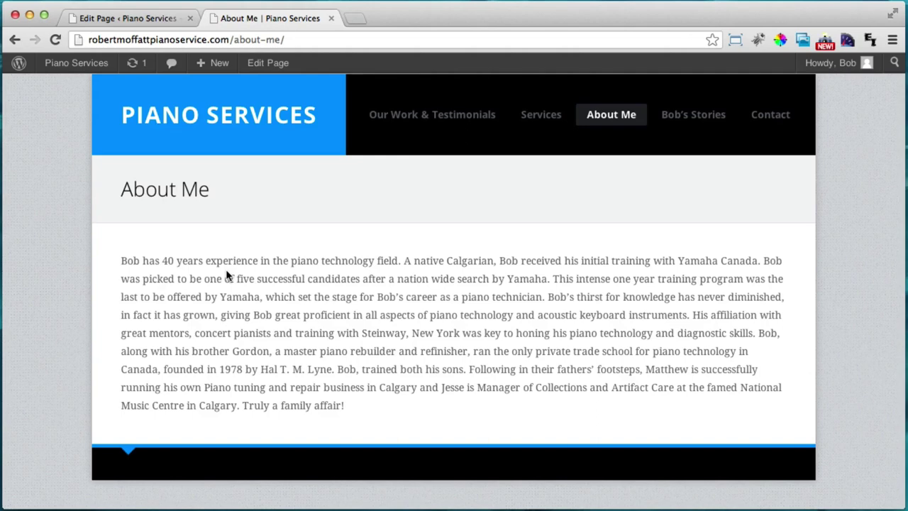
Upload about.jpg from the bob folder to the About Me page's media library.
left_click(120, 18)
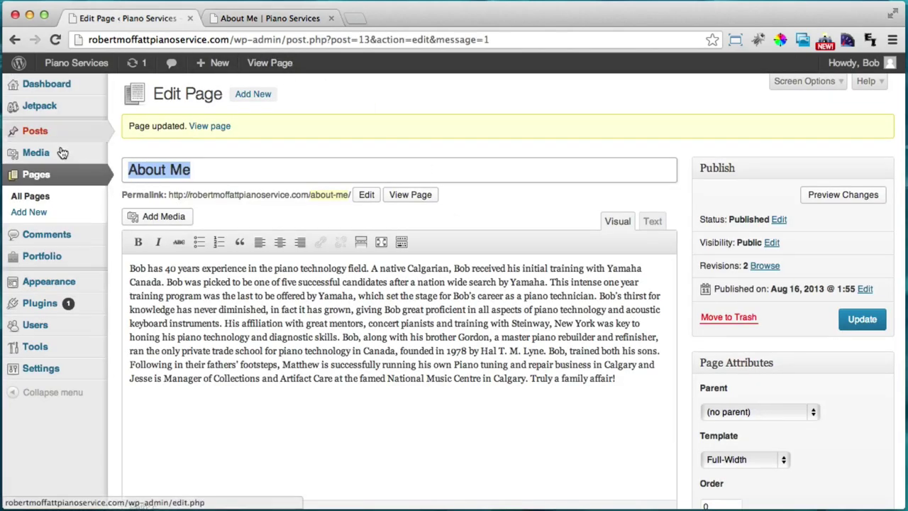
left_click(196, 297)
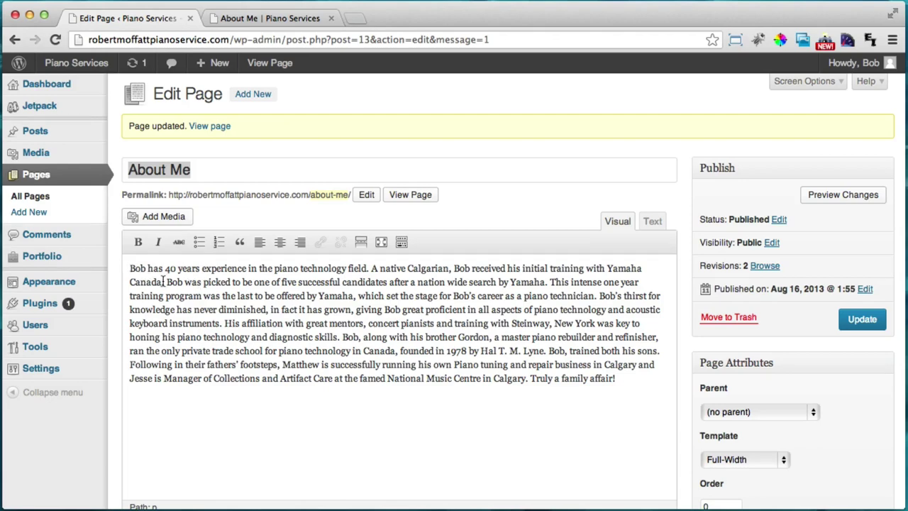
left_click(156, 218)
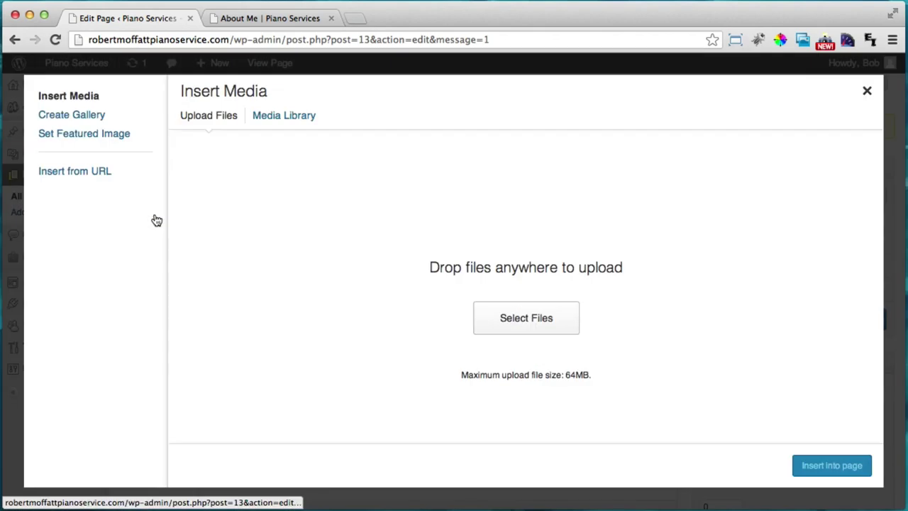
left_click(526, 319)
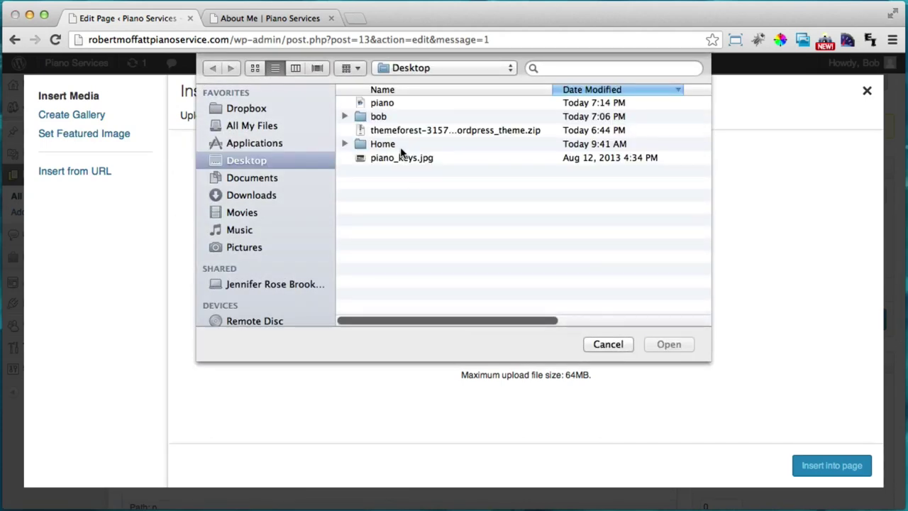
double_click(374, 116)
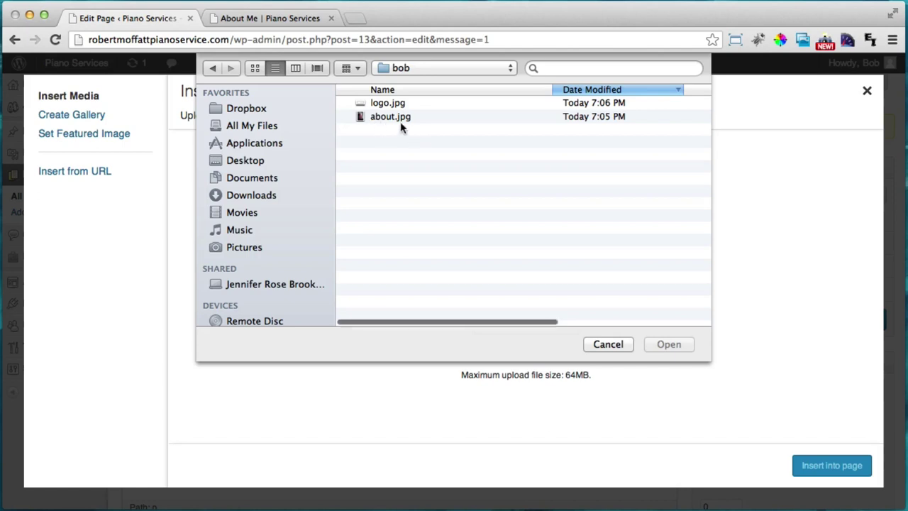
left_click(385, 122)
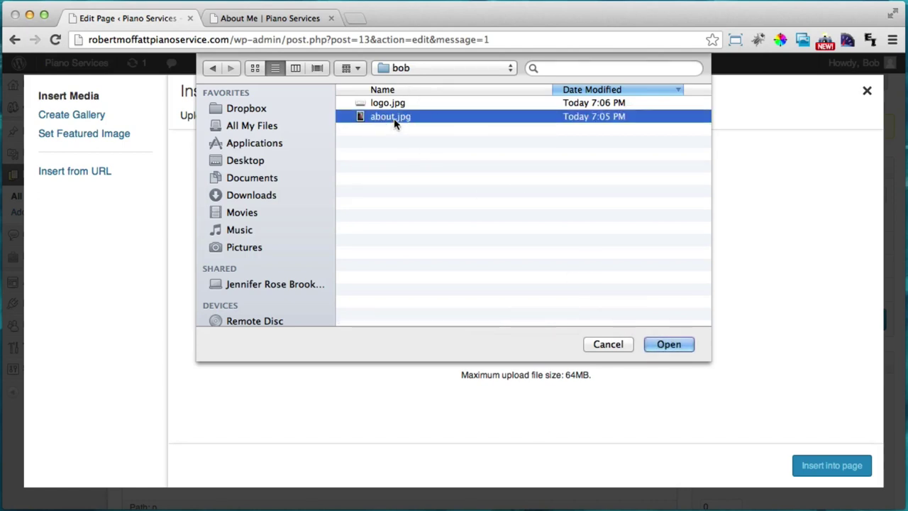
left_click(663, 344)
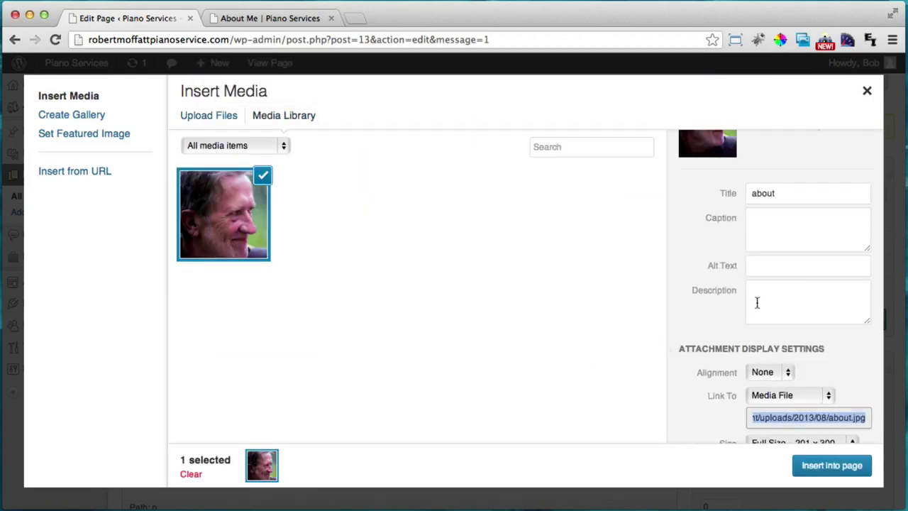
Insert about.jpg into the About Me page: left-aligned, no link, Full Size 201 × 300.
scroll(734, 300, "down", 1)
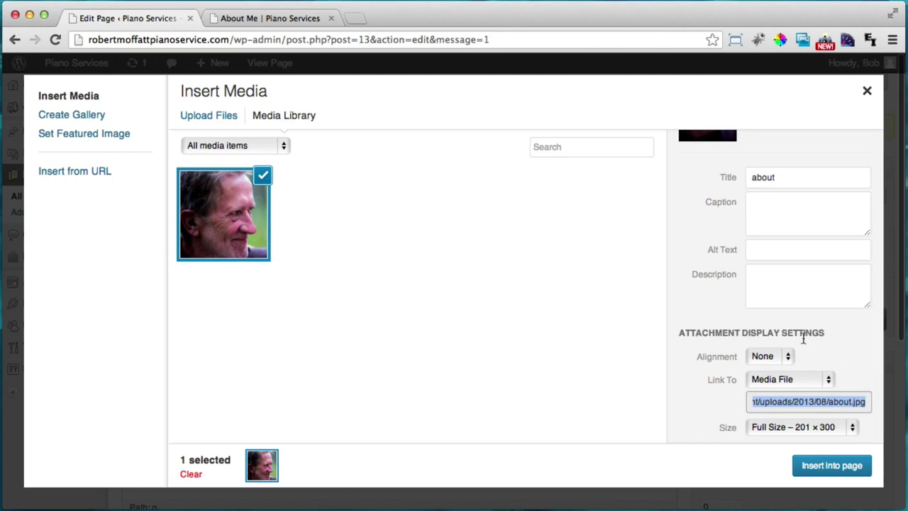
scroll(804, 337, "down", 1)
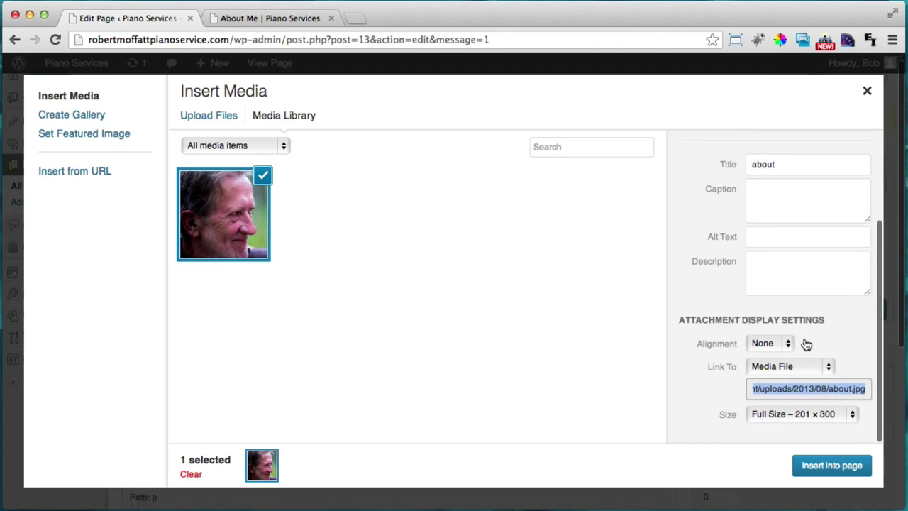
left_click(760, 345)
left_click(763, 303)
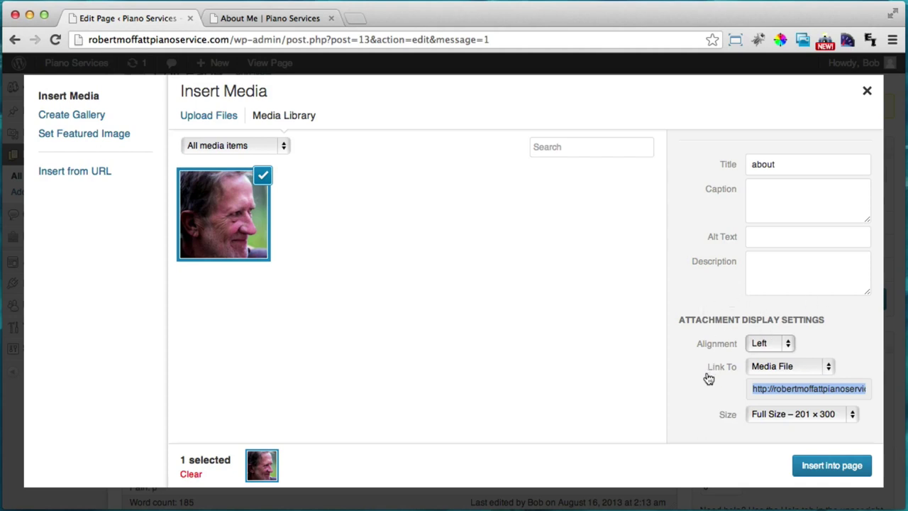
left_click(780, 372)
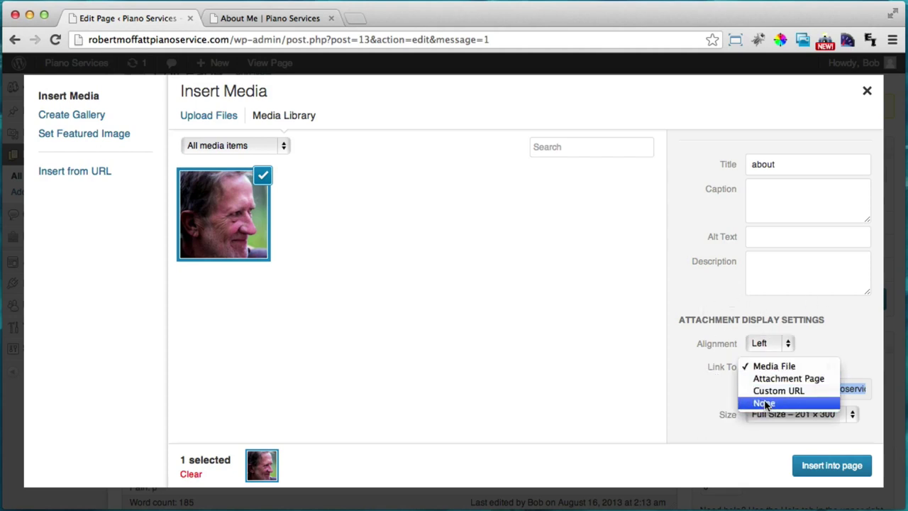
left_click(764, 403)
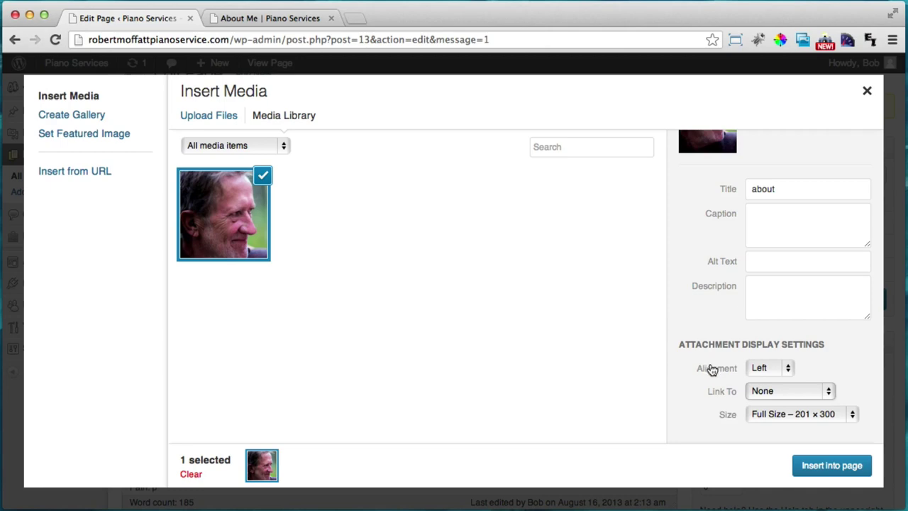
left_click(777, 421)
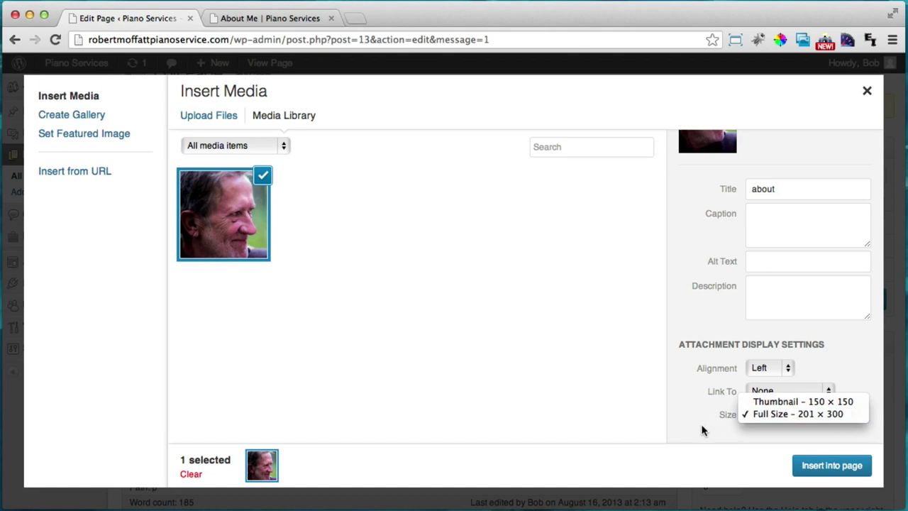
left_click(704, 430)
left_click(775, 419)
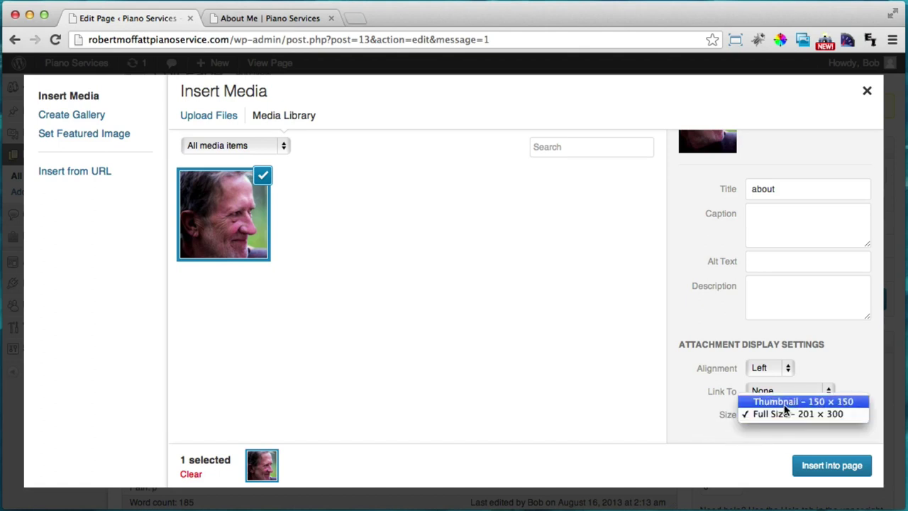
left_click(691, 420)
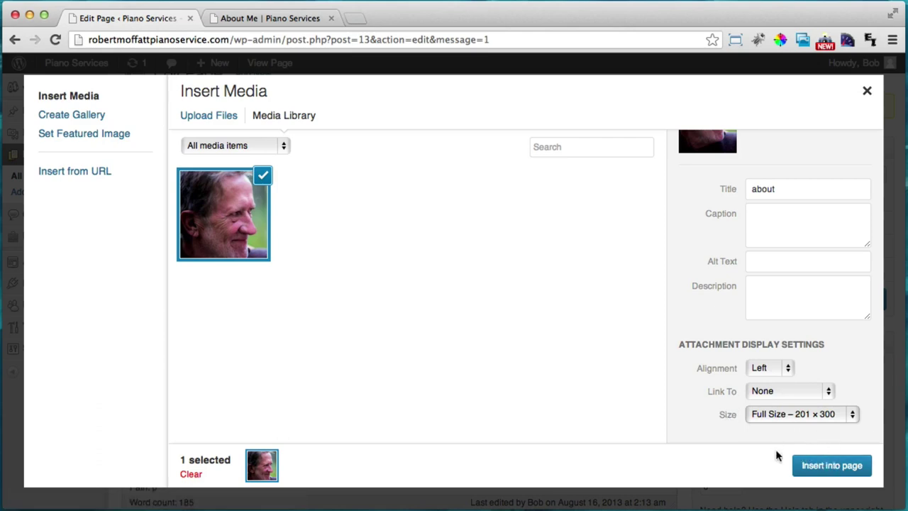
left_click(817, 472)
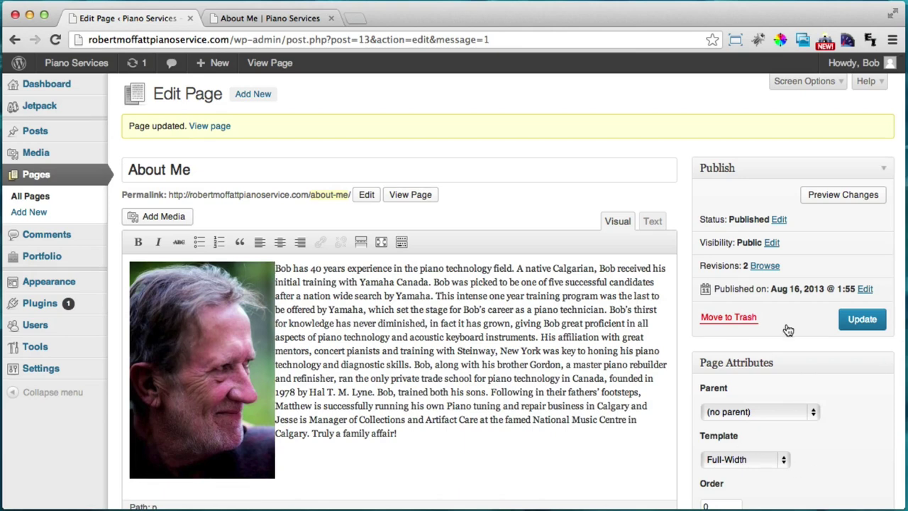
Update the About Me page and reload the live About Me page.
left_click(862, 320)
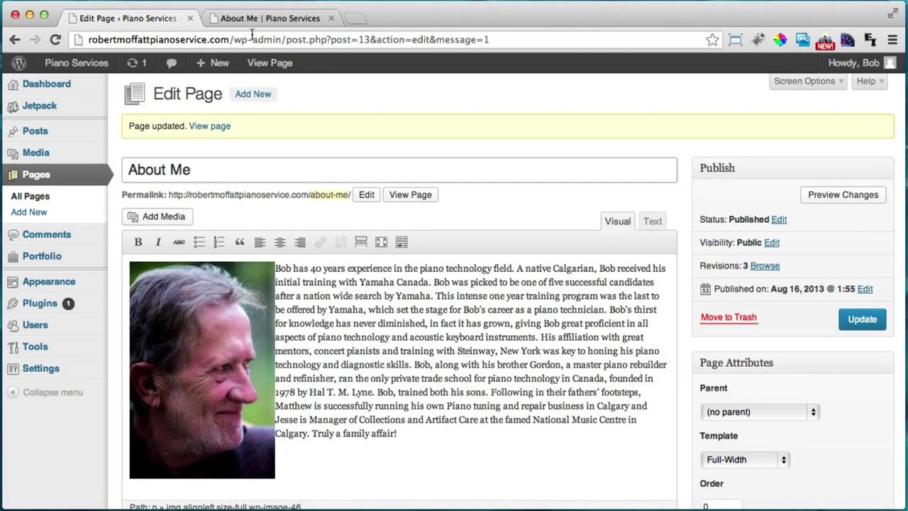
left_click(305, 19)
left_click(56, 41)
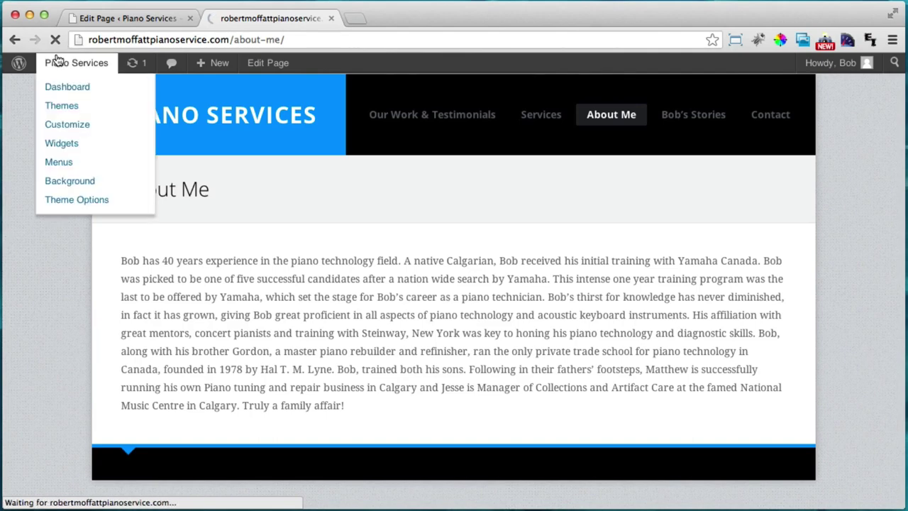
Check the photo beside the biography on the live page, then close the editor tab.
scroll(354, 246, "down", 1)
scroll(355, 248, "down", 2)
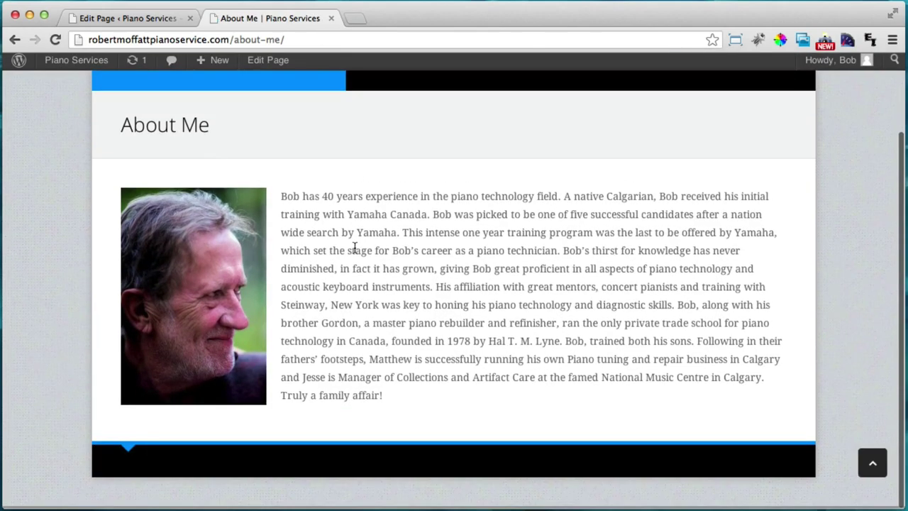
scroll(357, 250, "up", 2)
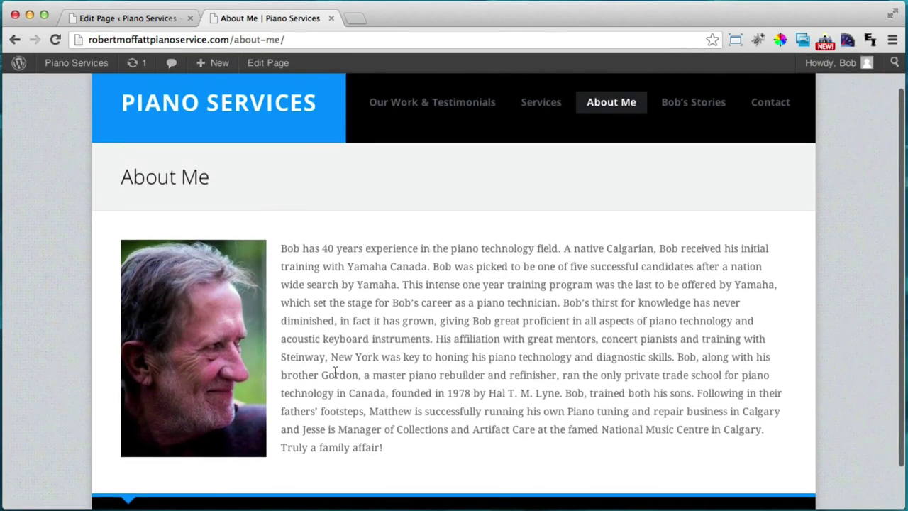
left_click_drag(282, 246, 495, 428)
left_click(495, 428)
scroll(495, 429, "up", 2)
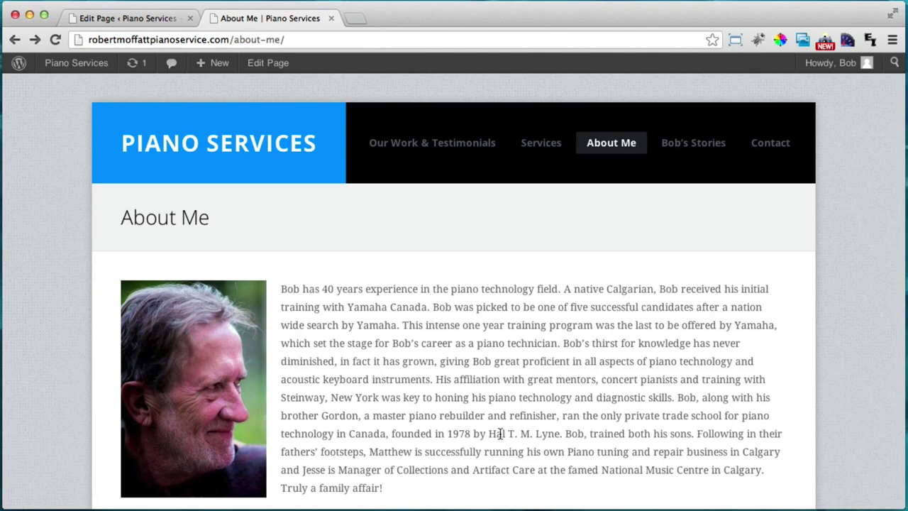
scroll(525, 397, "up", 1)
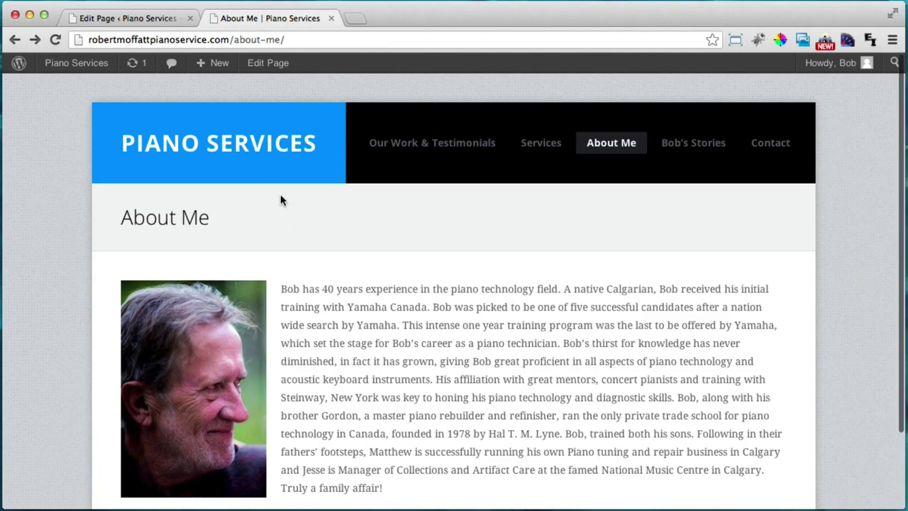
left_click(190, 18)
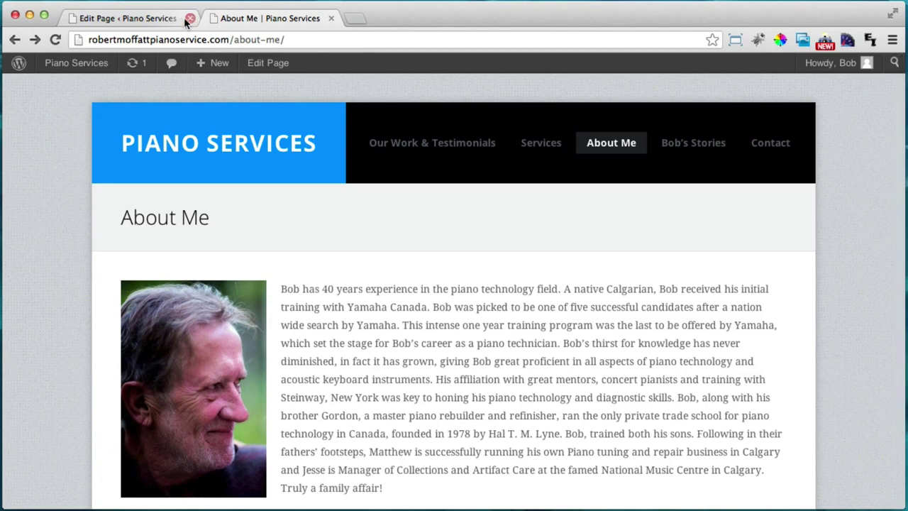
Set the Services page template to Full-Width and update the page.
left_click(552, 151)
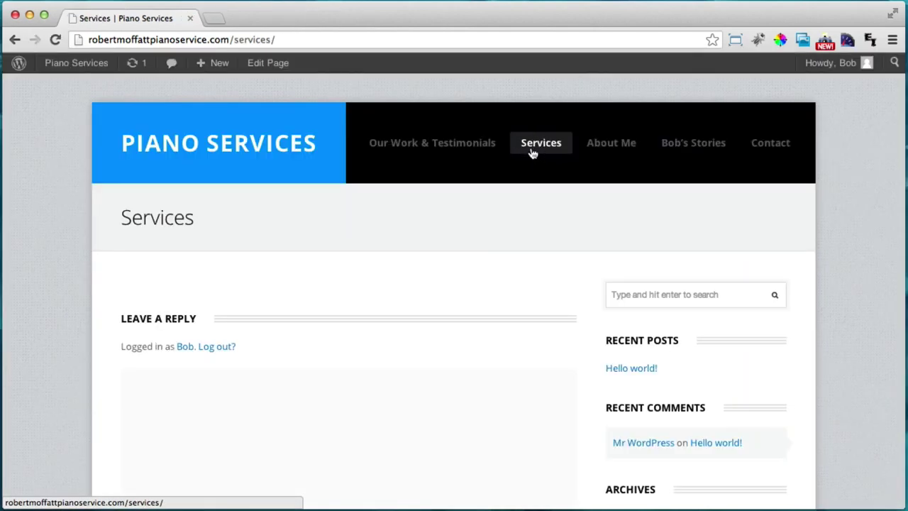
left_click(273, 68)
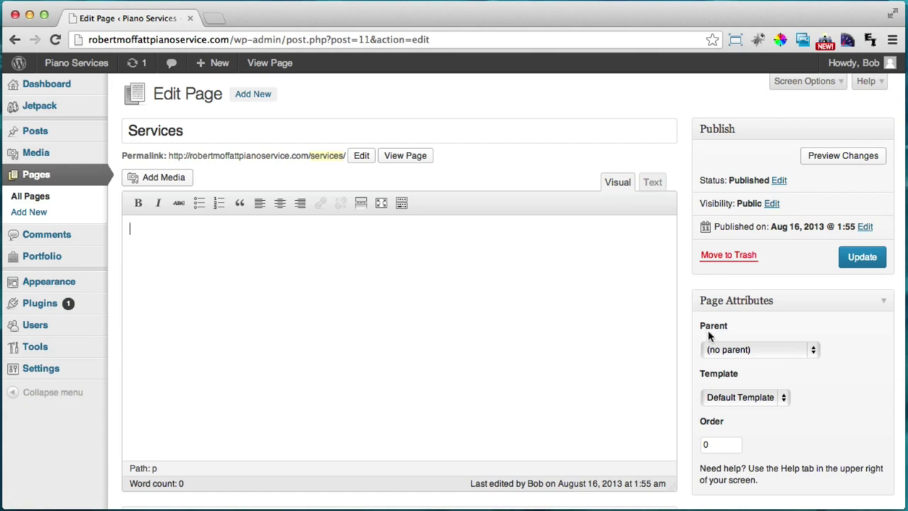
scroll(780, 302, "down", 1)
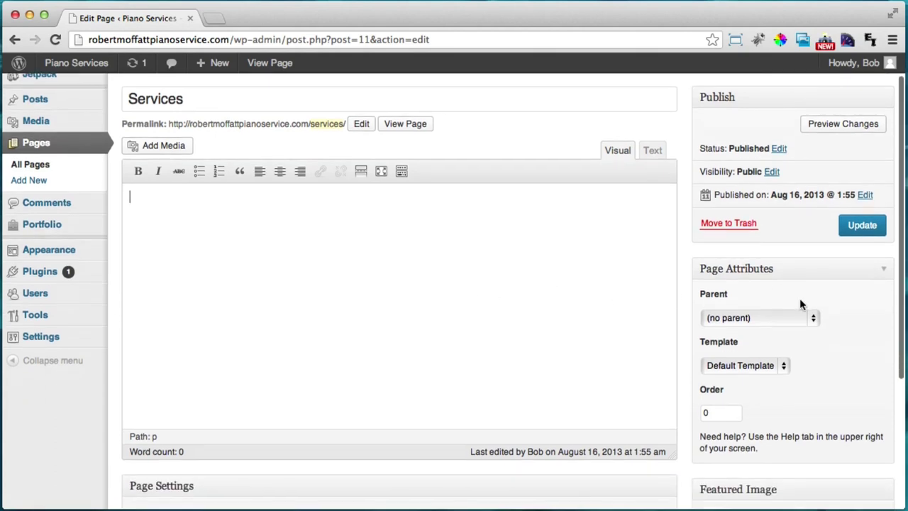
left_click(780, 366)
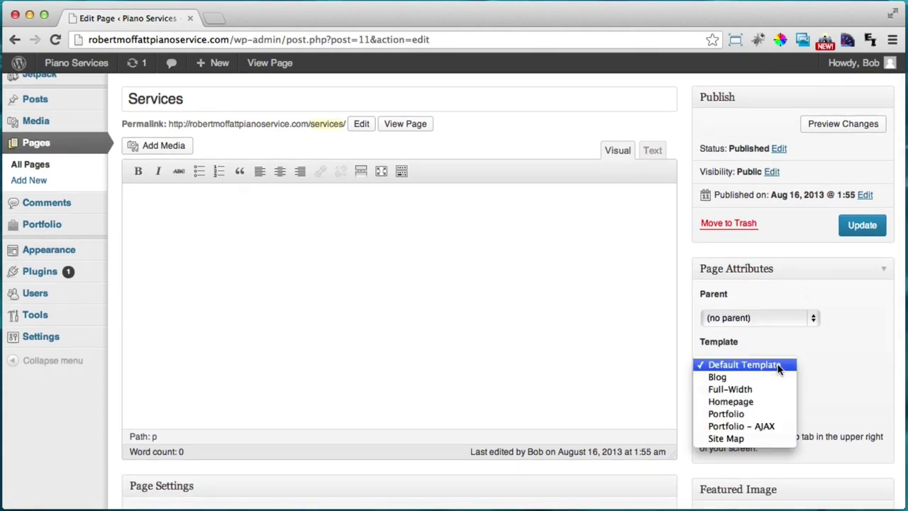
left_click(754, 390)
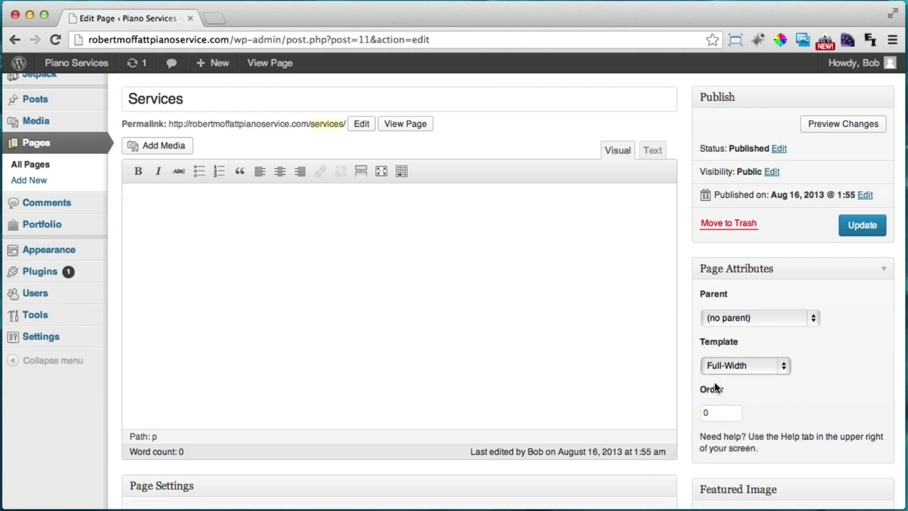
left_click(863, 229)
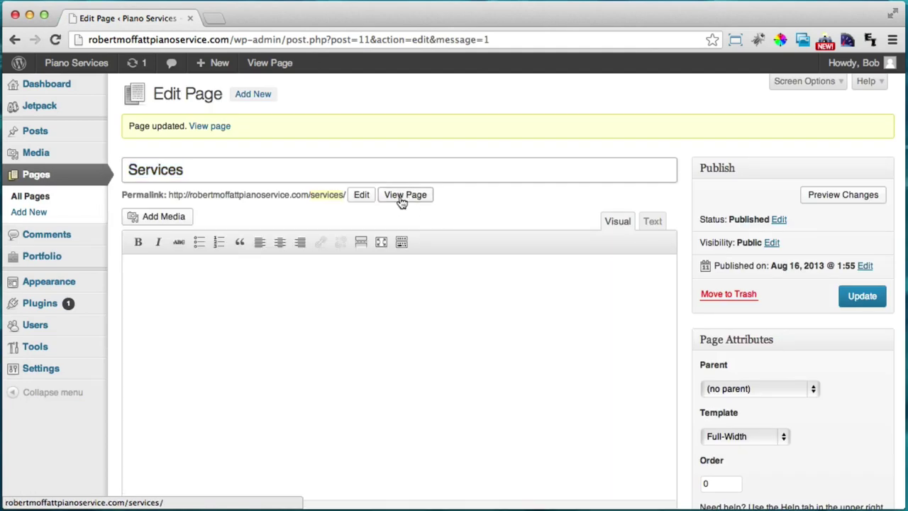
View the updated Services page on the live site.
left_click(401, 202)
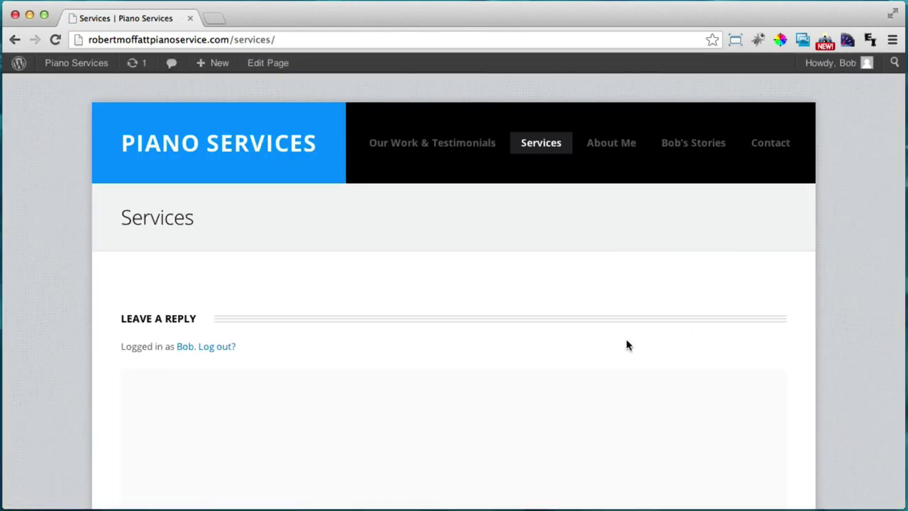
scroll(357, 325, "down", 5)
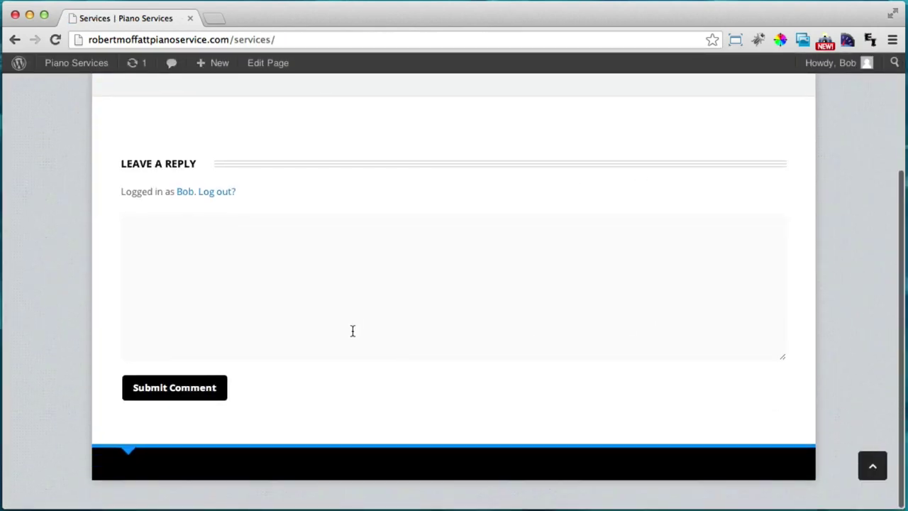
scroll(351, 335, "up", 2)
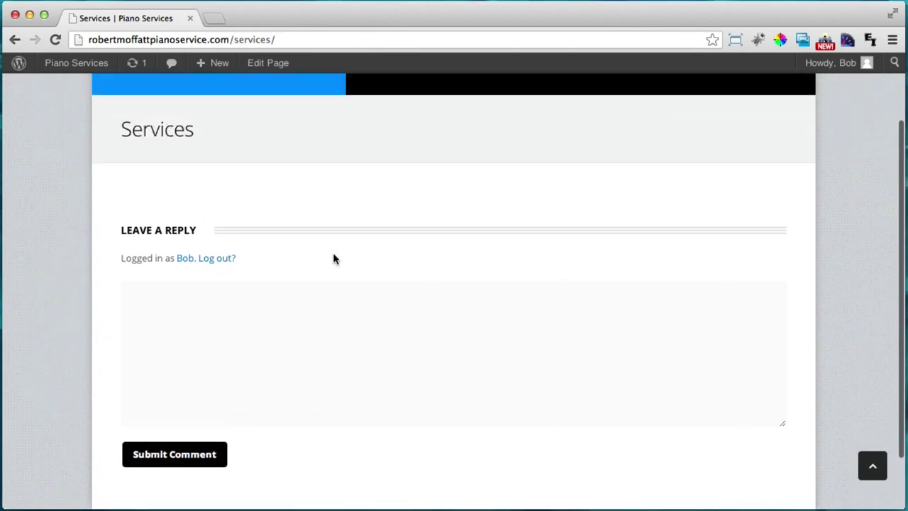
scroll(381, 371, "up", 2)
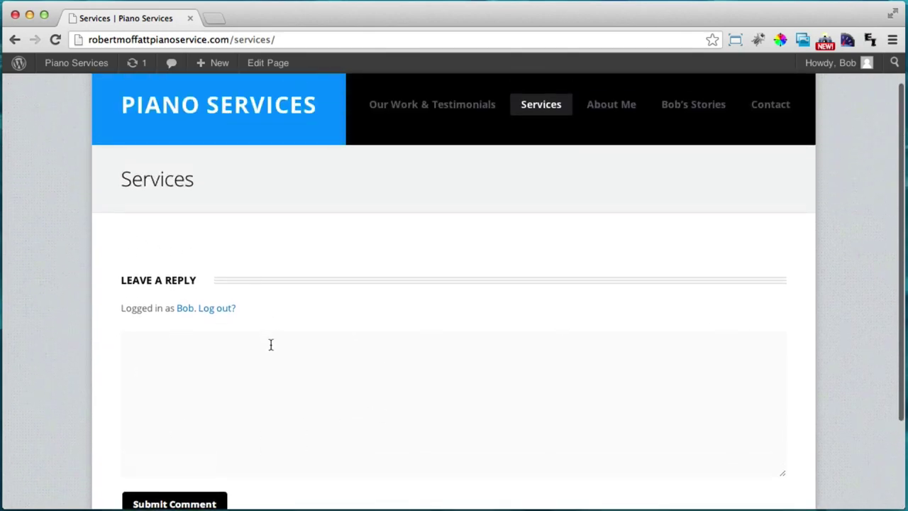
Edit Services, turn off Allow comments in the Discussion box, and update.
left_click(264, 64)
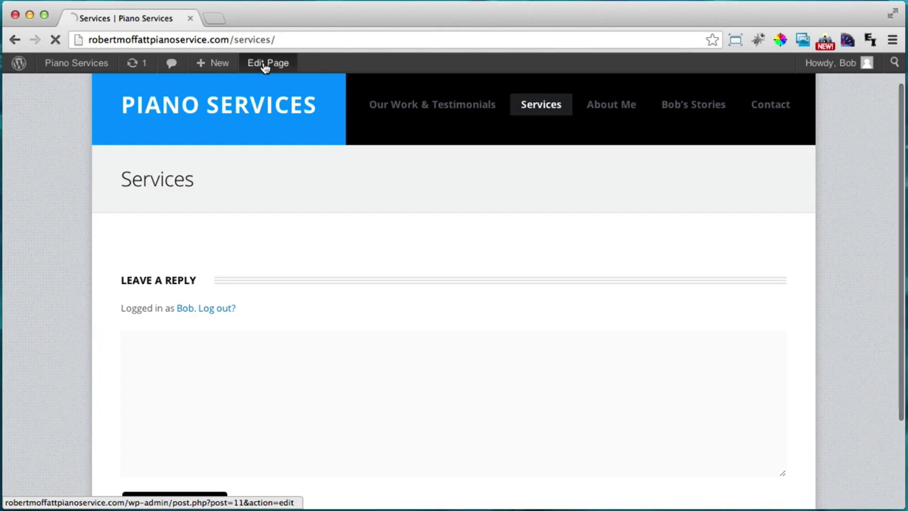
scroll(620, 341, "down", 5)
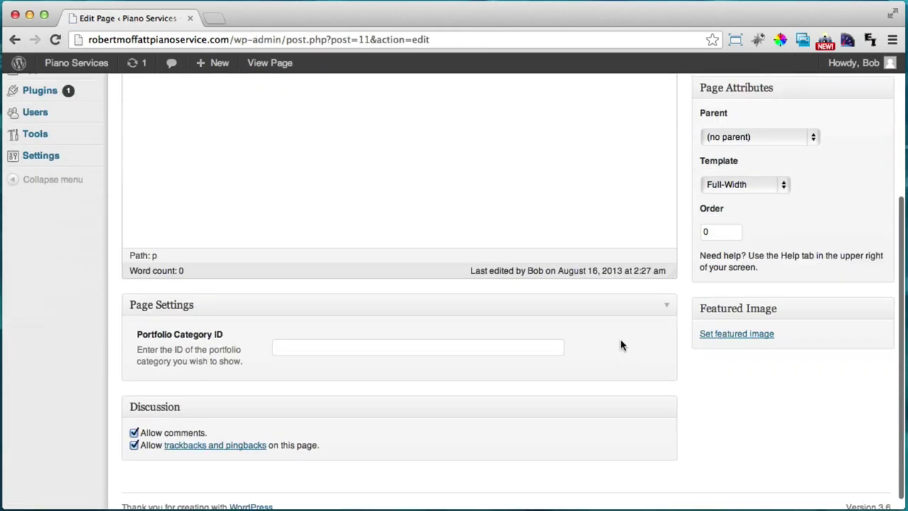
scroll(620, 346, "up", 5)
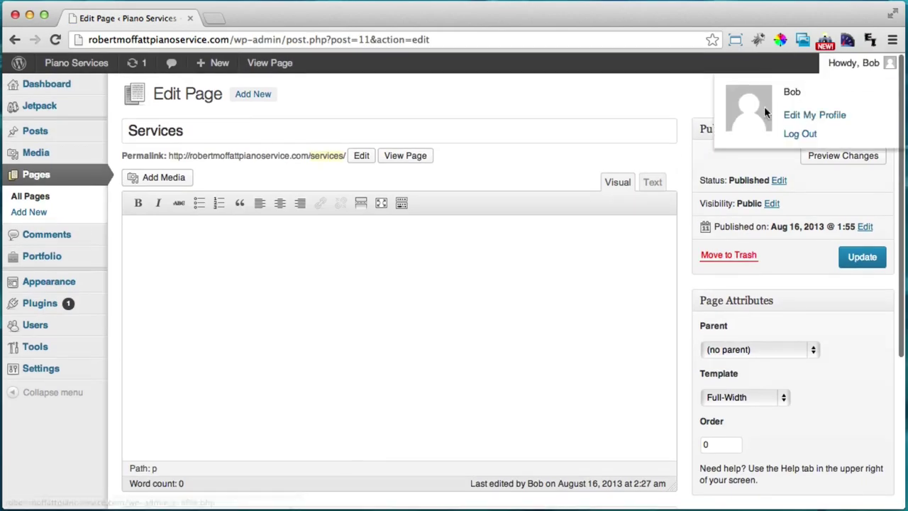
left_click(805, 84)
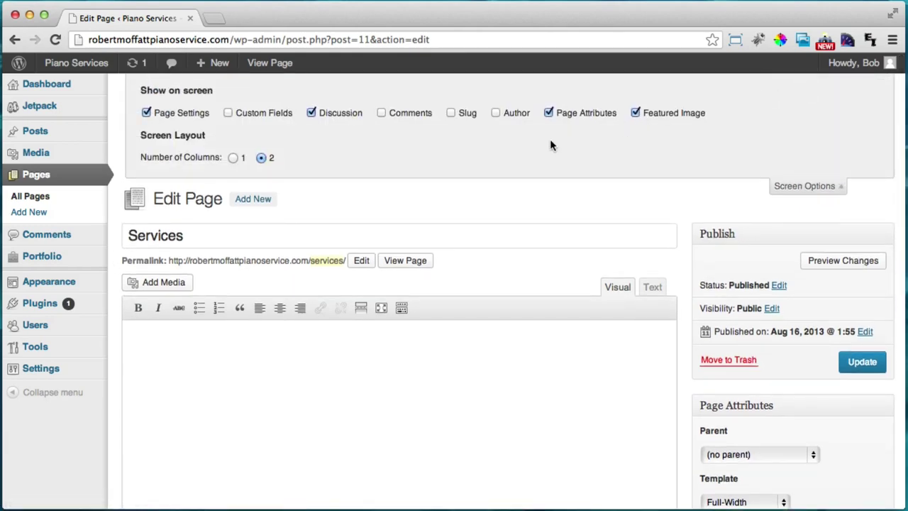
left_click(780, 187)
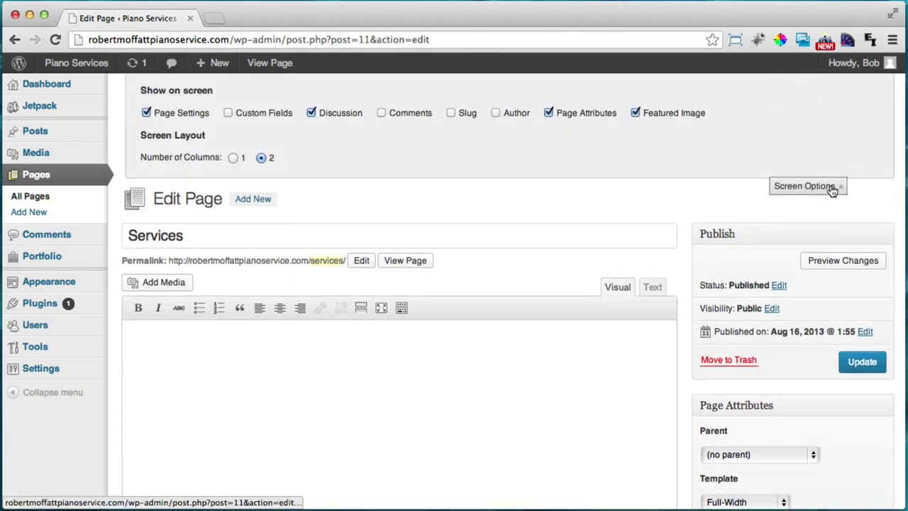
scroll(682, 188, "down", 5)
scroll(681, 187, "down", 1)
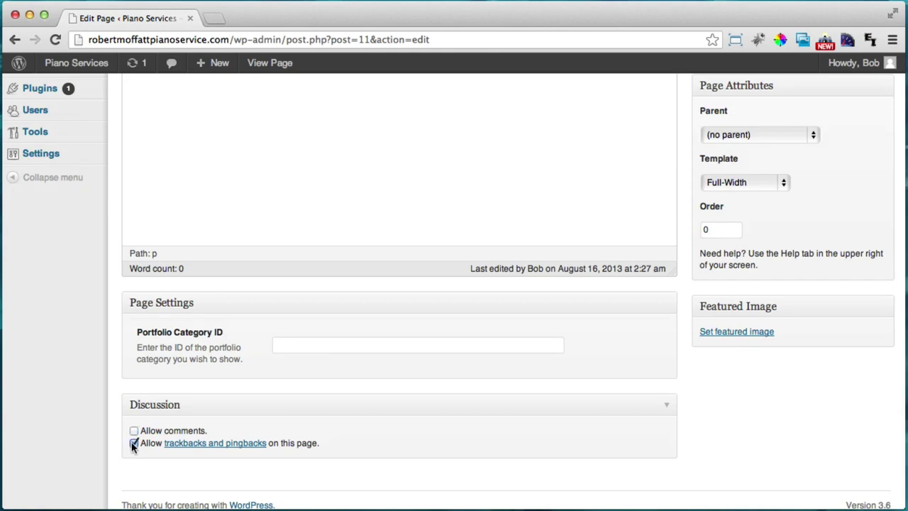
scroll(714, 381, "up", 5)
left_click(862, 258)
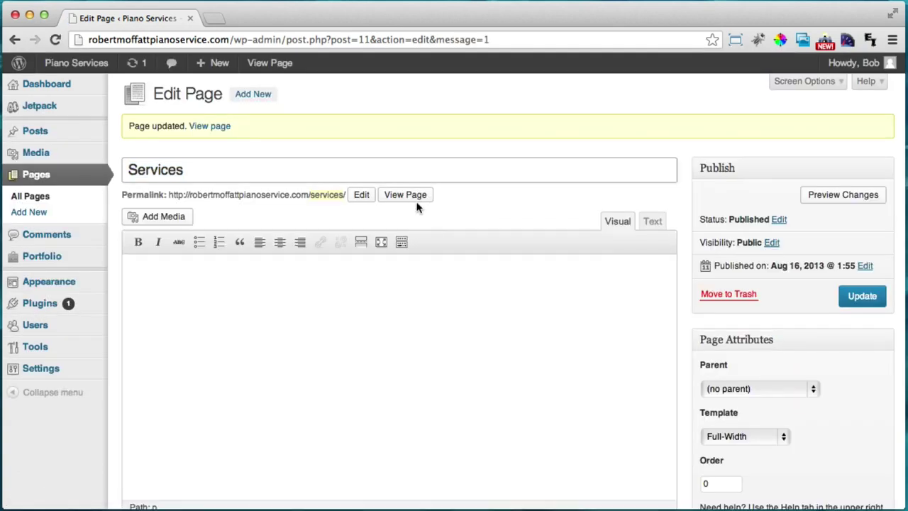
left_click(403, 196)
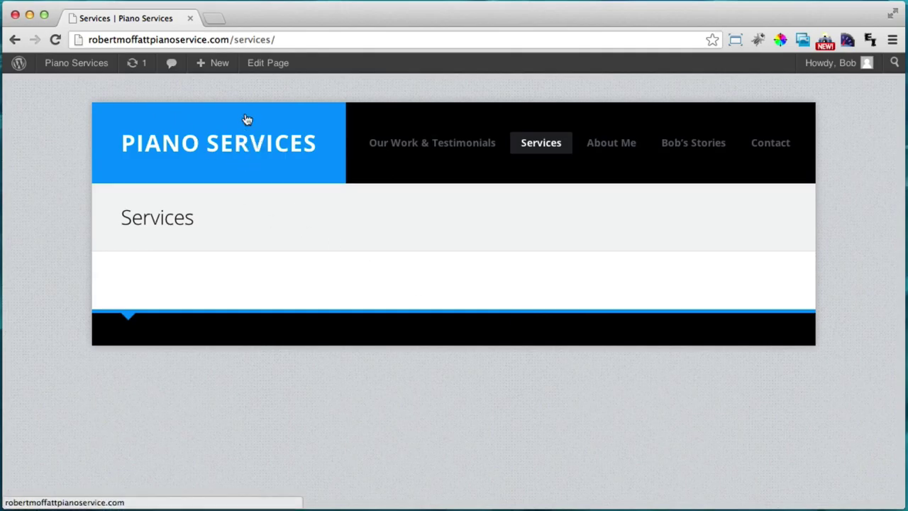
left_click(269, 66)
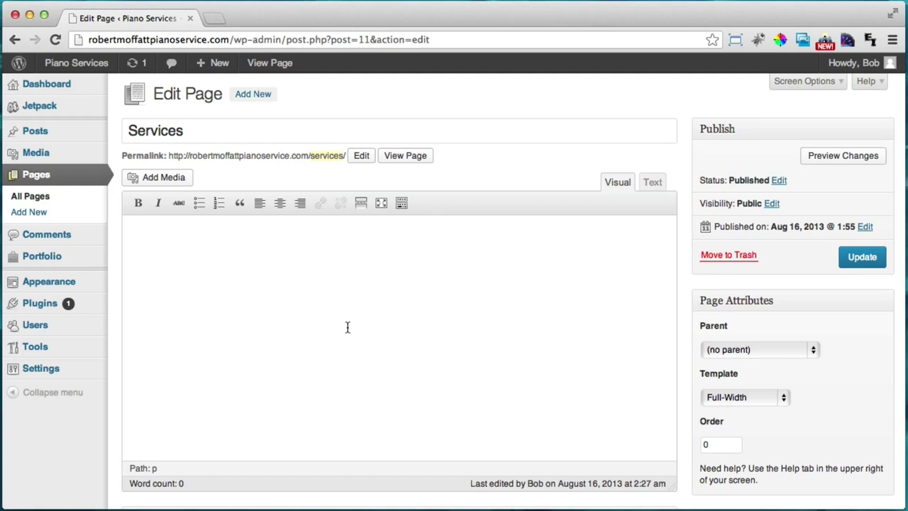
mouse_move(43, 307)
type("fhsdkjhfksdhfjh")
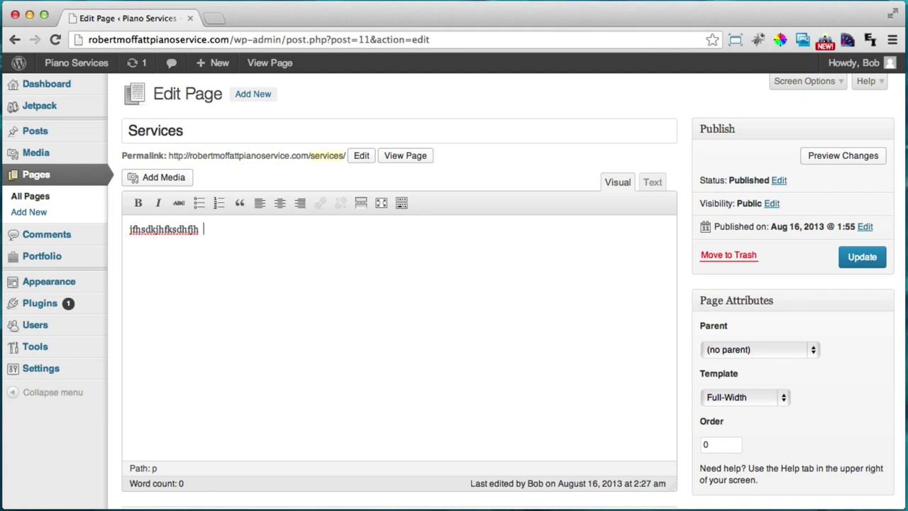
type(" ksdjflksfjlsfd")
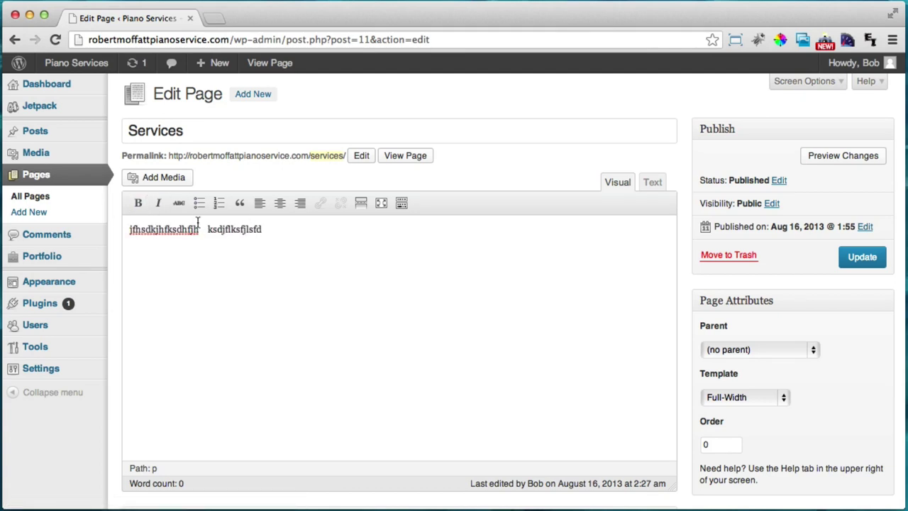
triple_click(207, 228)
left_click(299, 203)
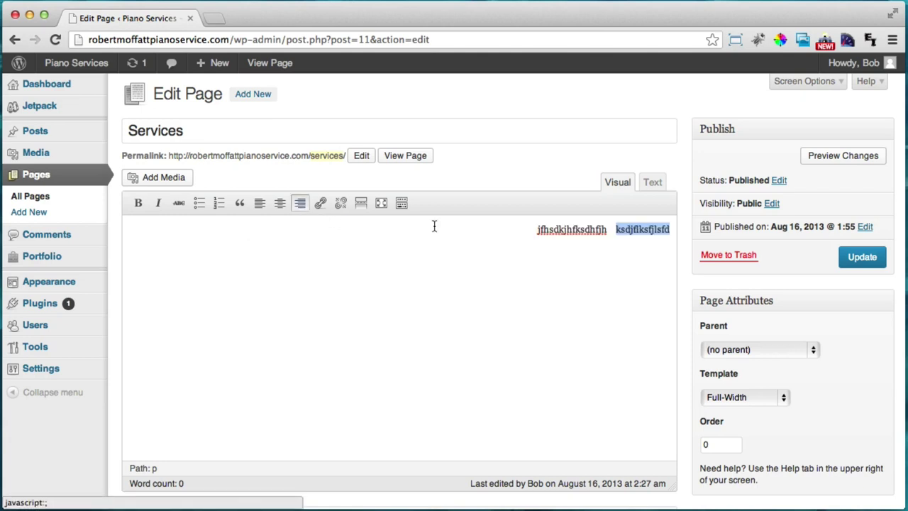
left_click(589, 234)
double_click(590, 234)
left_click(260, 203)
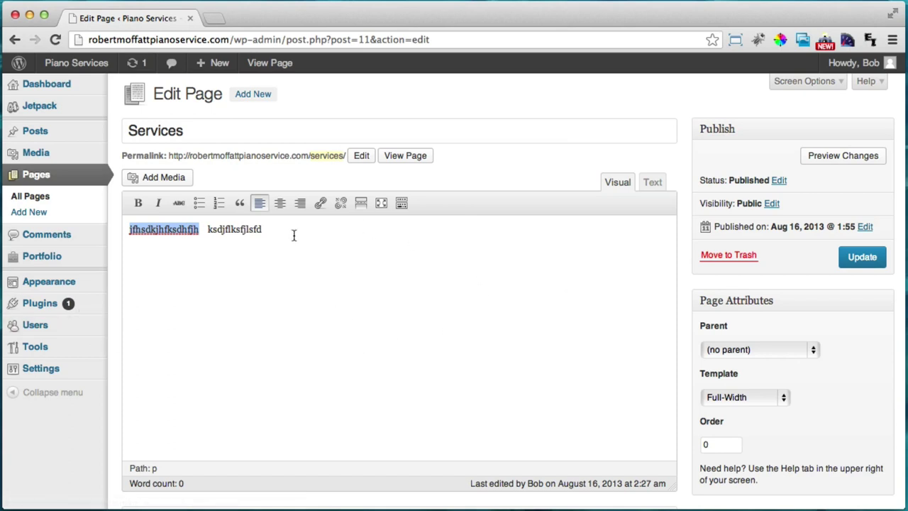
left_click_drag(293, 234, 127, 230)
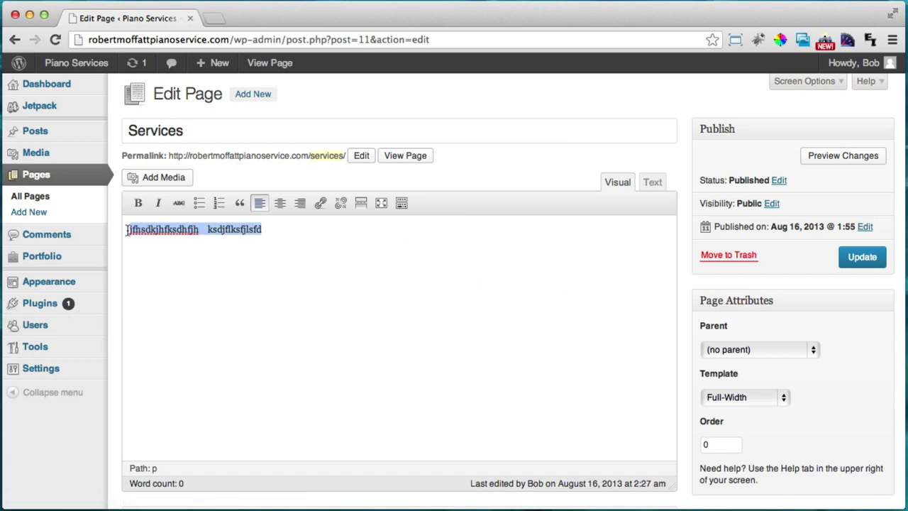
key("BackSpace")
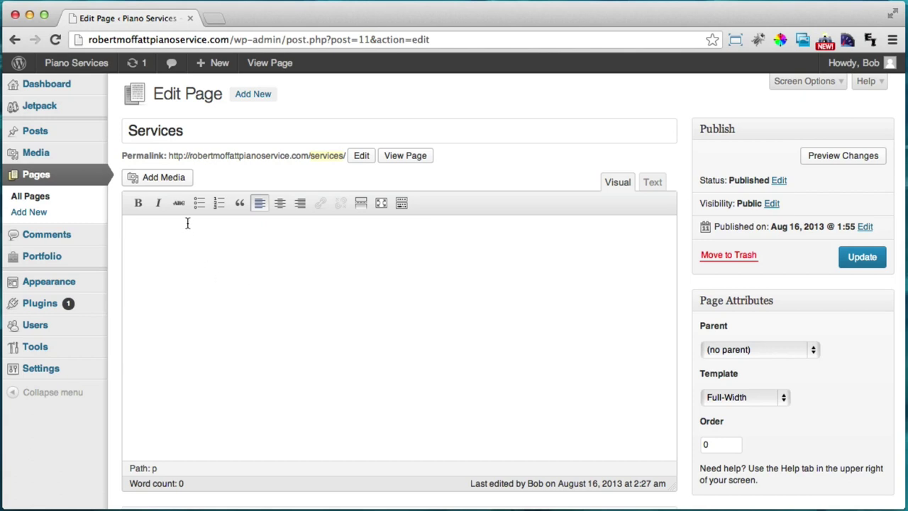
Leave the page editor without saving and go to the Add New plugins page.
left_click(50, 307)
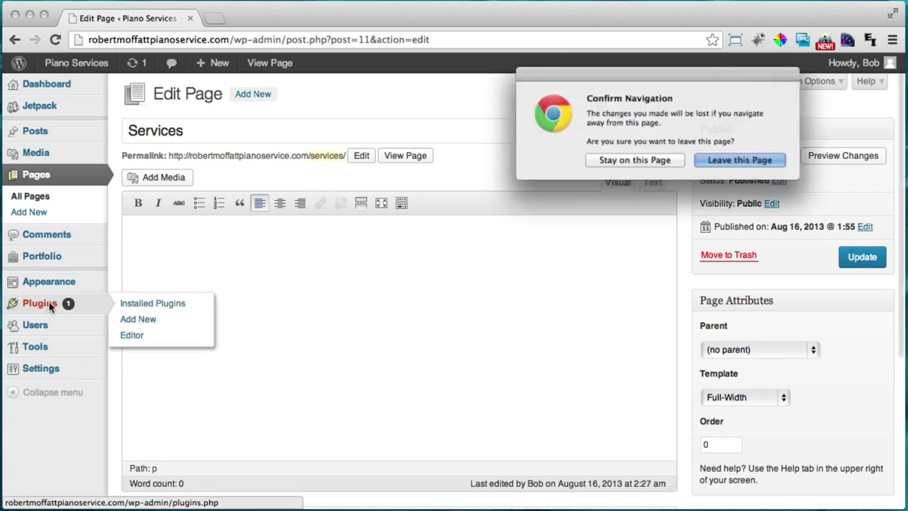
left_click(726, 162)
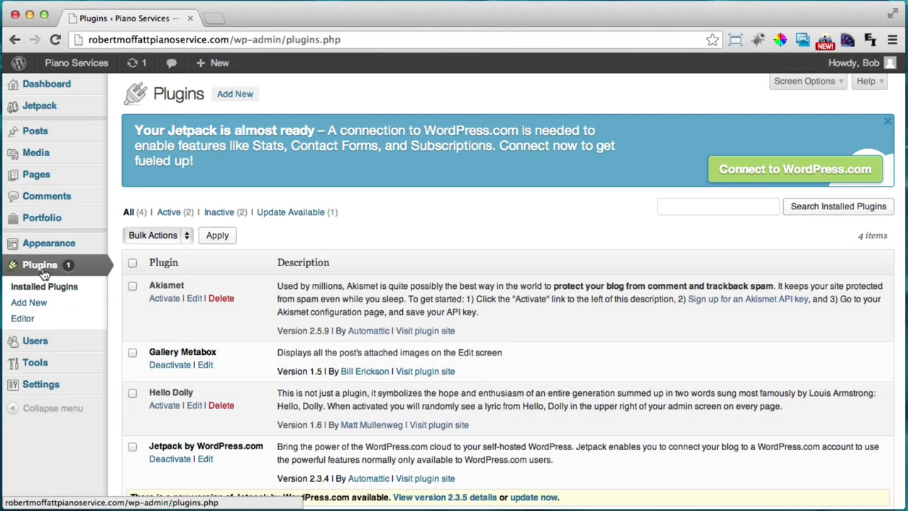
left_click(241, 94)
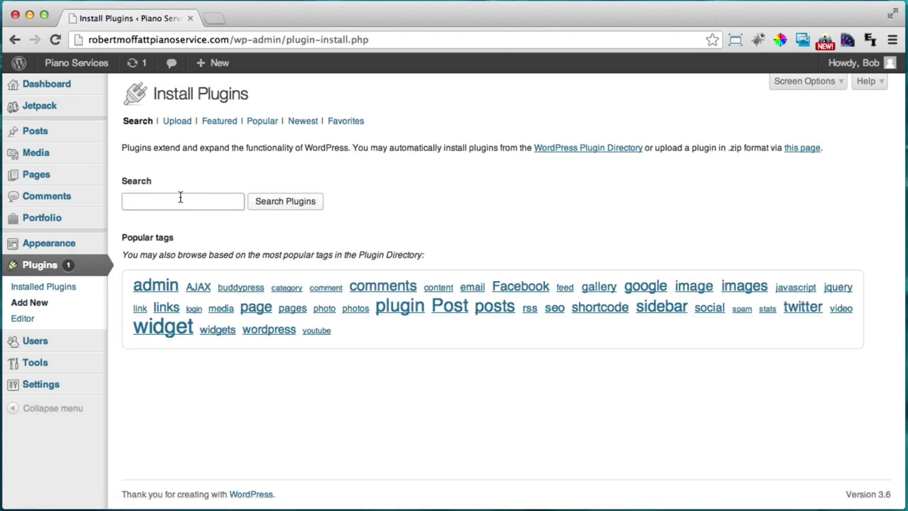
Search the plugin directory for 'columns'.
left_click(180, 198)
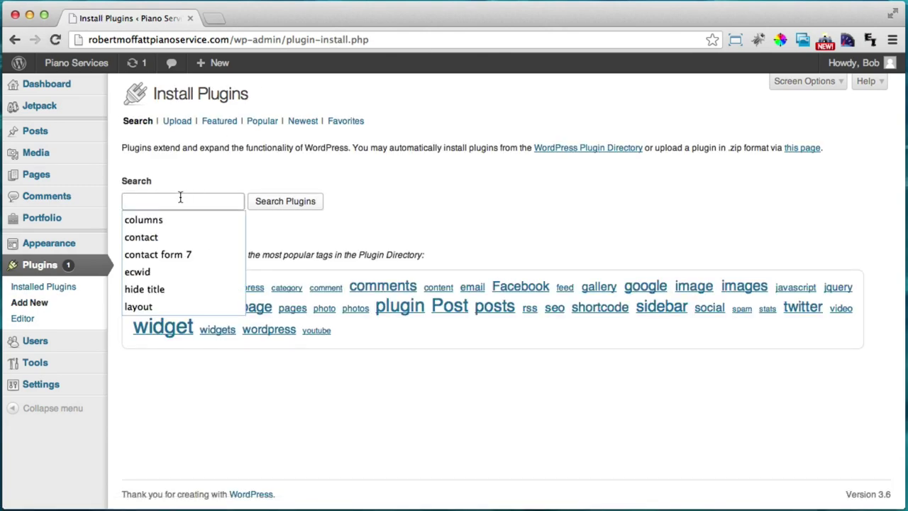
type("cpl")
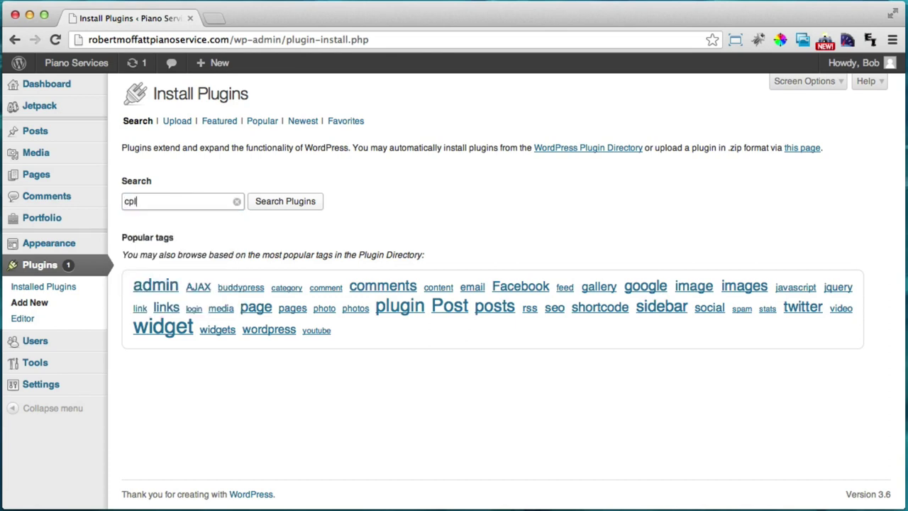
key("BackSpace")
type("olu")
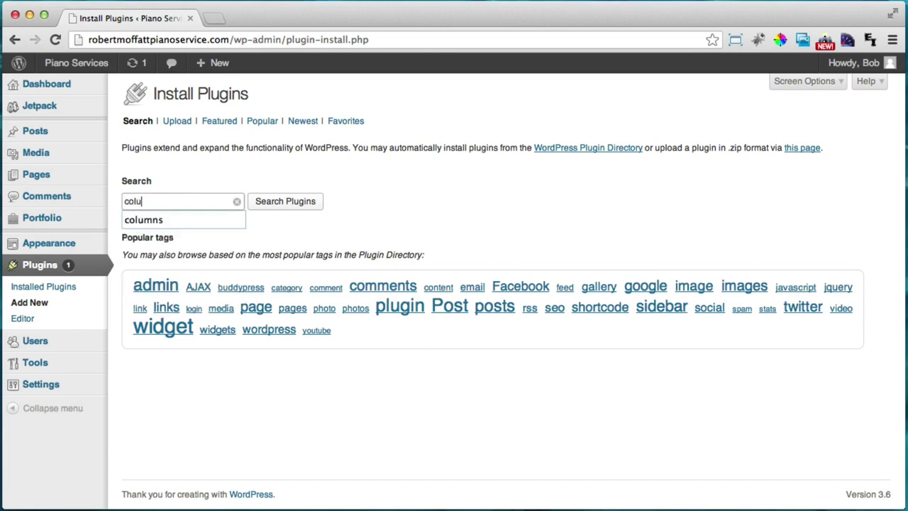
type("mns")
left_click(393, 233)
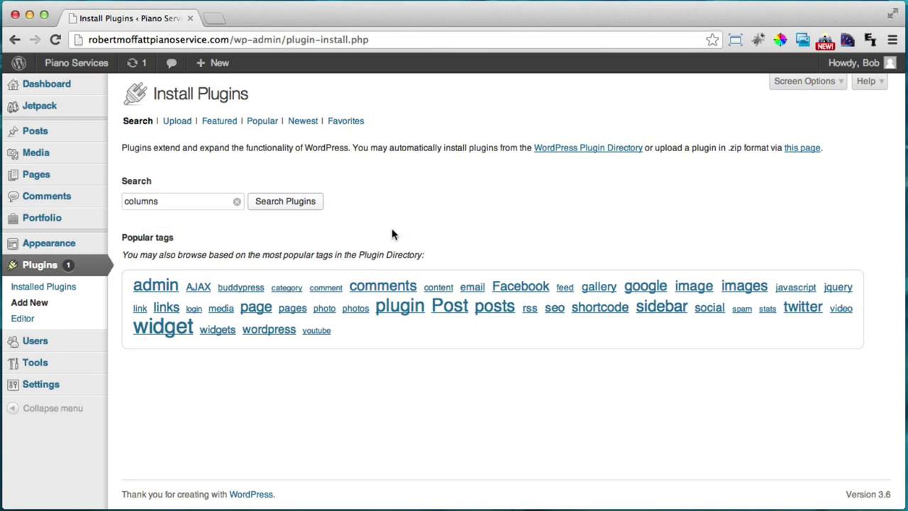
left_click(287, 204)
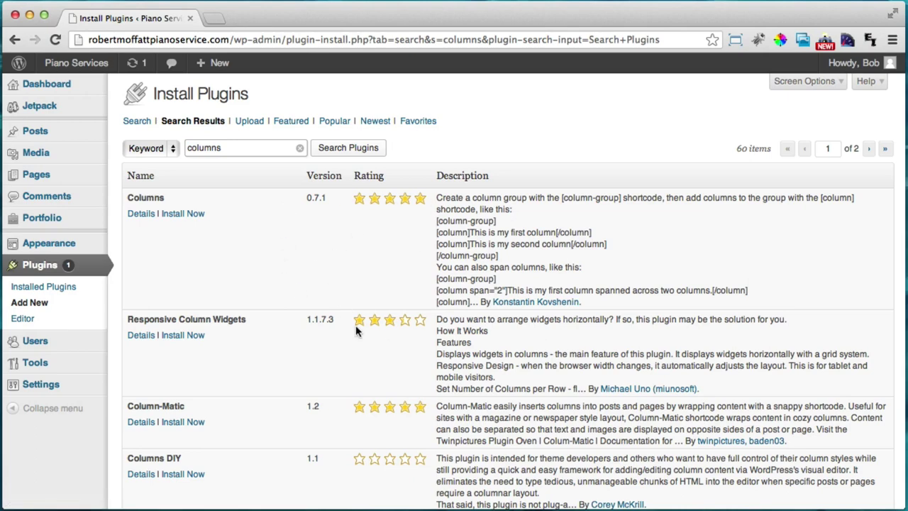
Copy the Columns plugin's example column-group shortcode and install Columns 0.7.1.
scroll(356, 324, "down", 2)
scroll(355, 325, "up", 2)
left_click(141, 214)
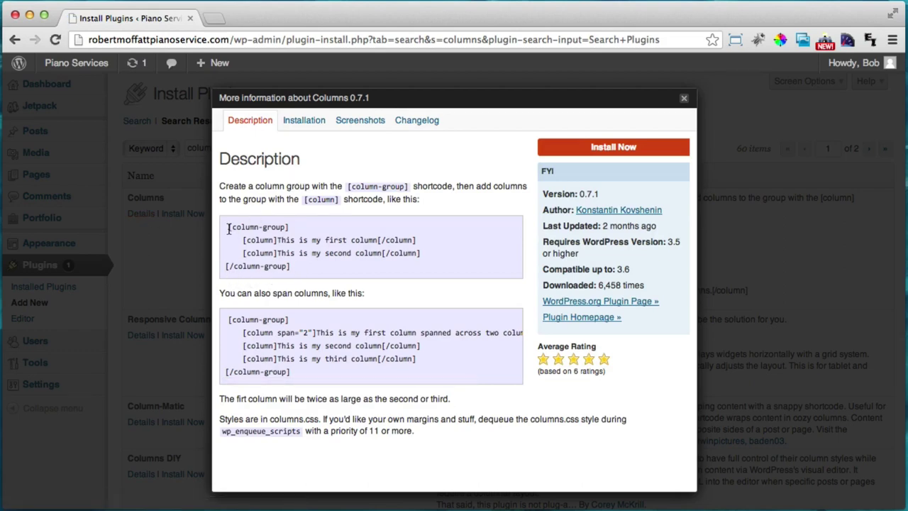
left_click_drag(228, 227, 305, 266)
right_click(284, 249)
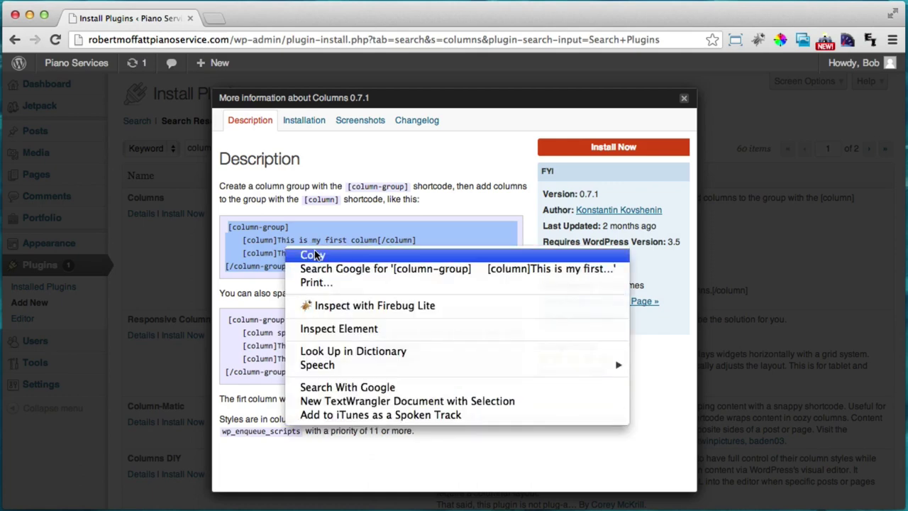
left_click(321, 253)
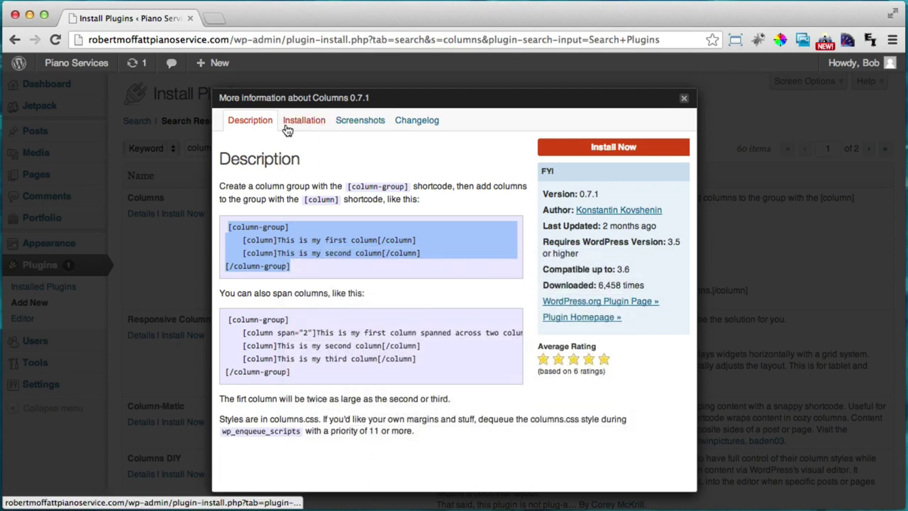
left_click(316, 249)
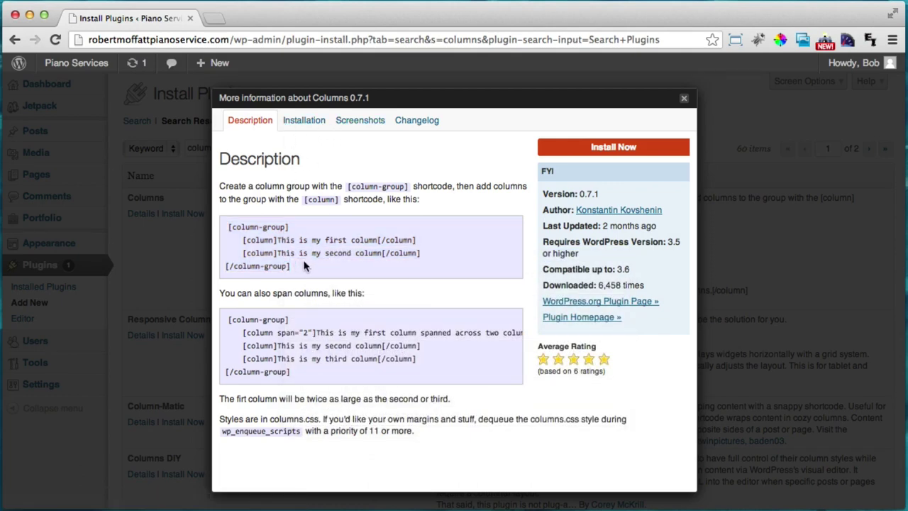
left_click(625, 149)
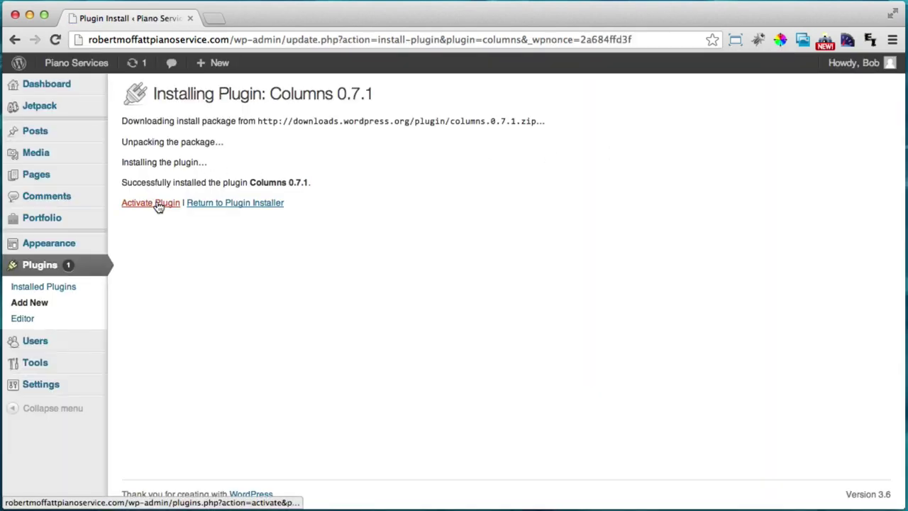
Activate the Columns plugin and open the All Pages list.
left_click(158, 203)
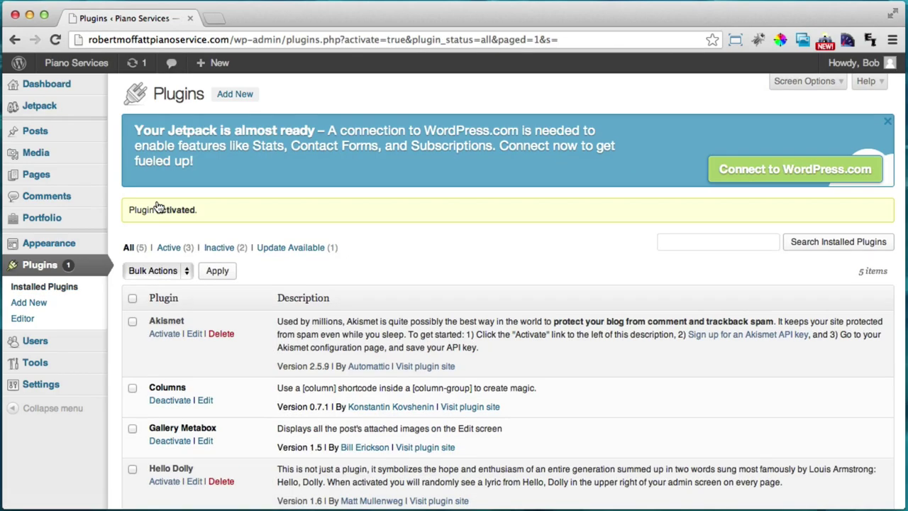
mouse_move(92, 224)
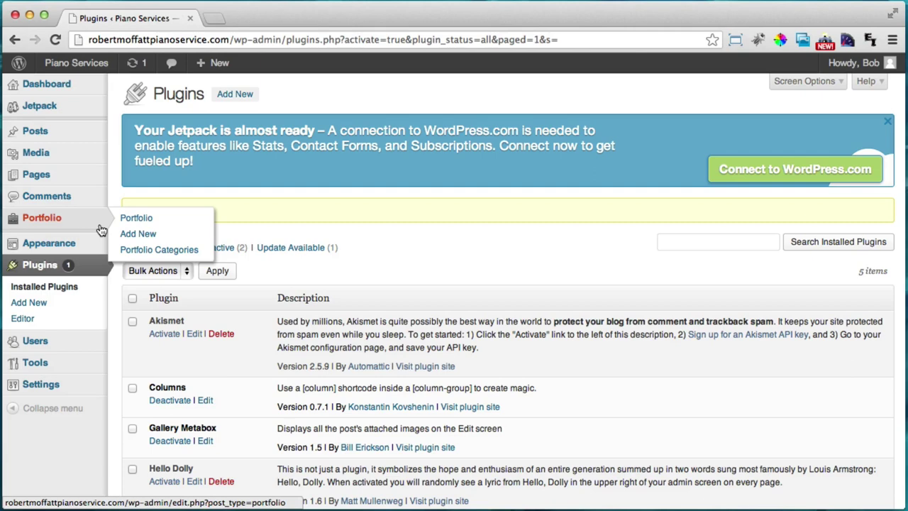
mouse_move(55, 174)
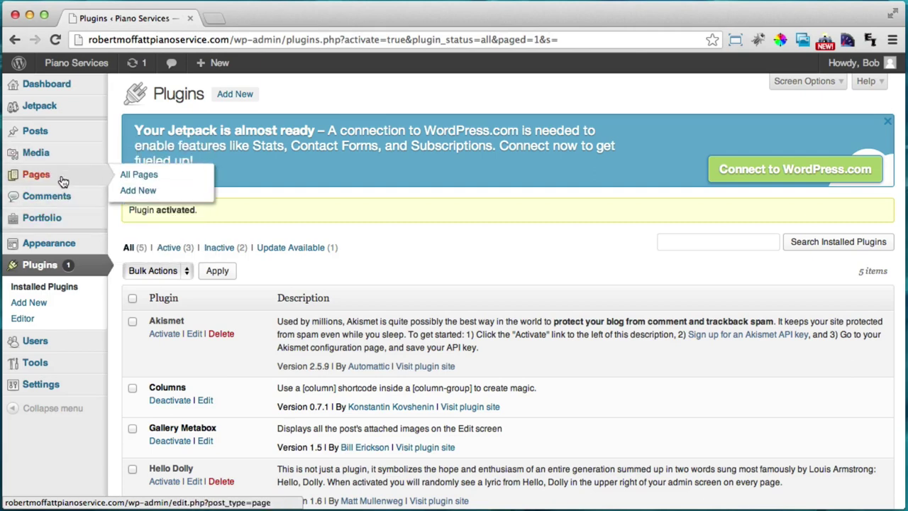
left_click(47, 177)
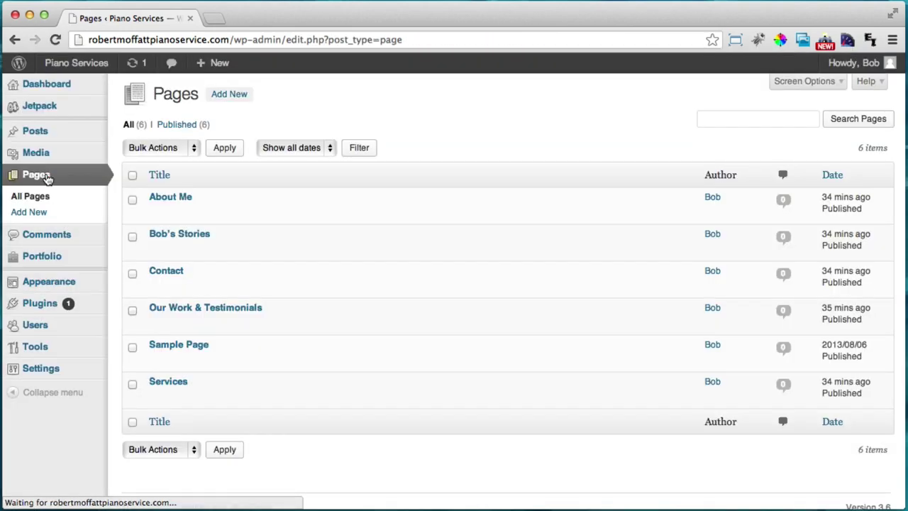
Edit the Services page in Text mode and paste the column-group shortcode.
left_click(172, 384)
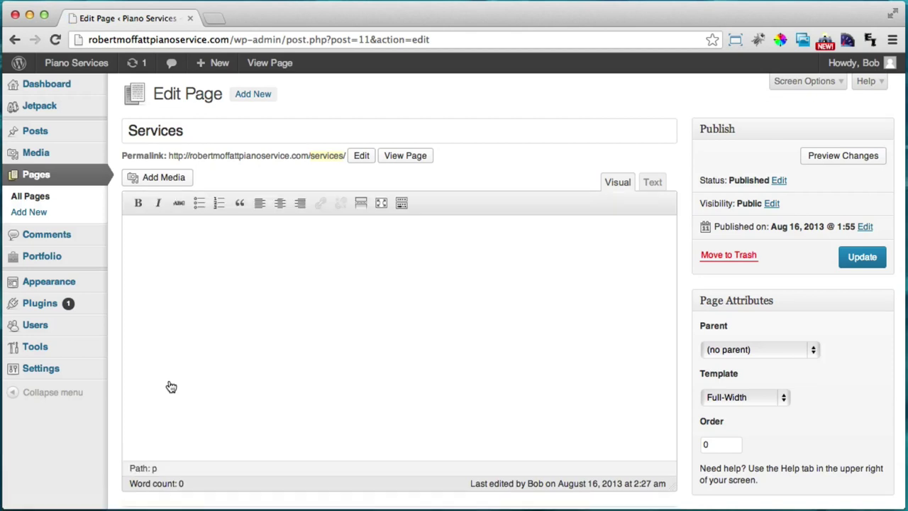
left_click(653, 184)
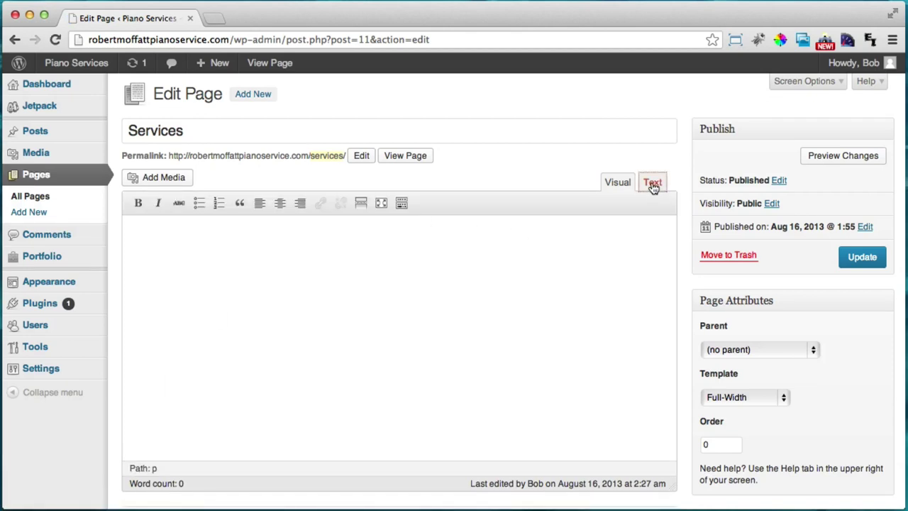
right_click(131, 235)
left_click(158, 305)
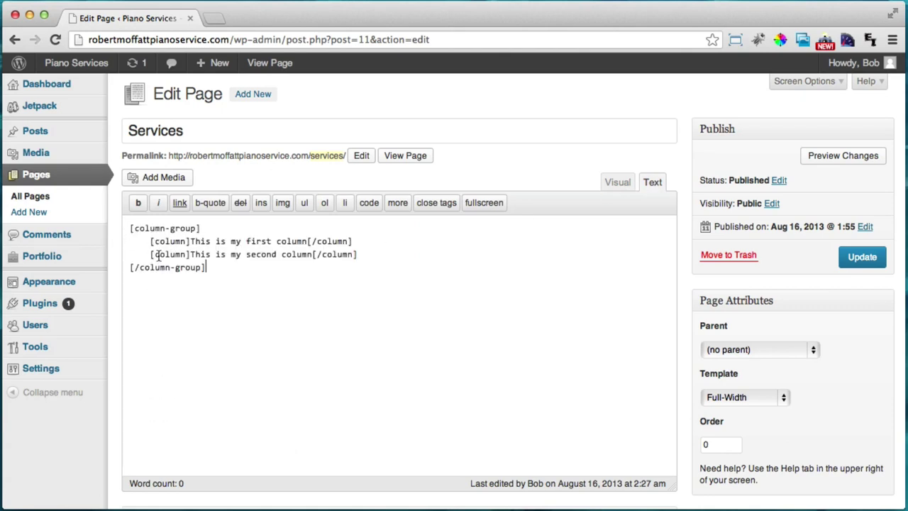
Add a second copy of the shortcode block, return to Visual, and update.
left_click_drag(259, 274, 105, 221)
right_click(165, 232)
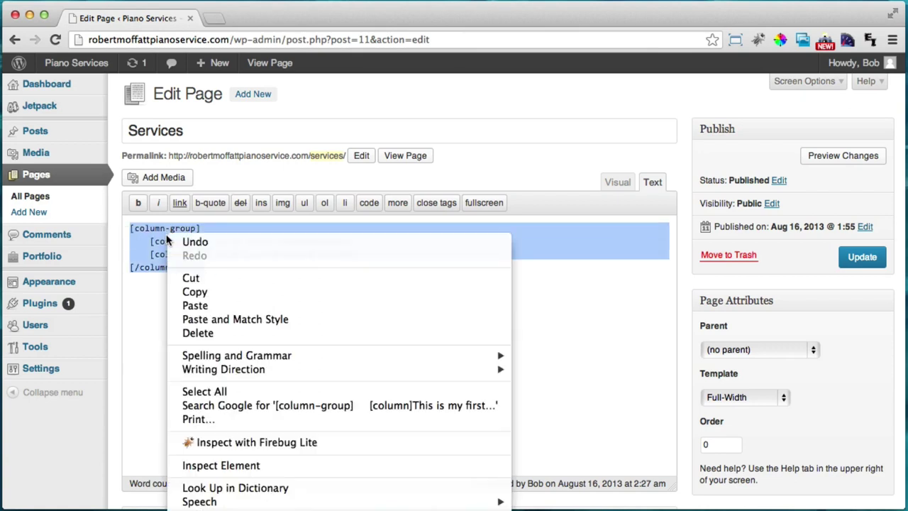
left_click(211, 295)
left_click(242, 274)
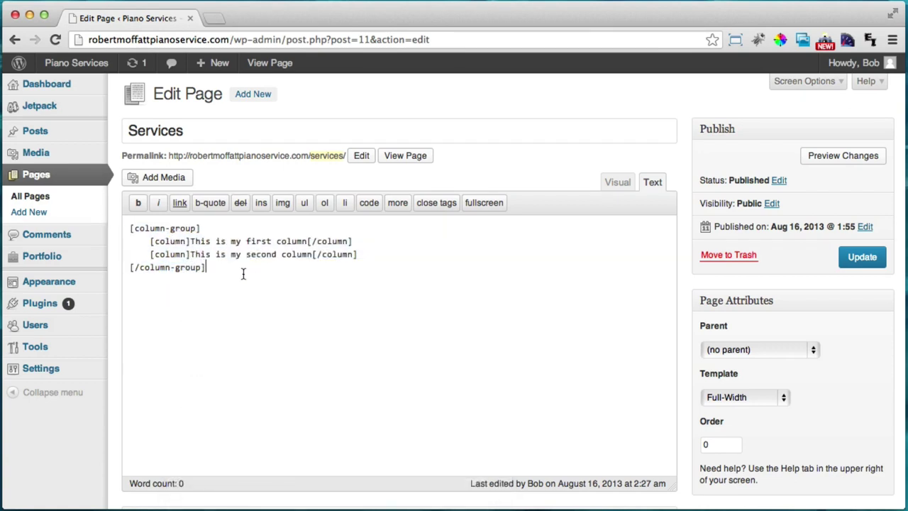
key("Return")
key("super+v")
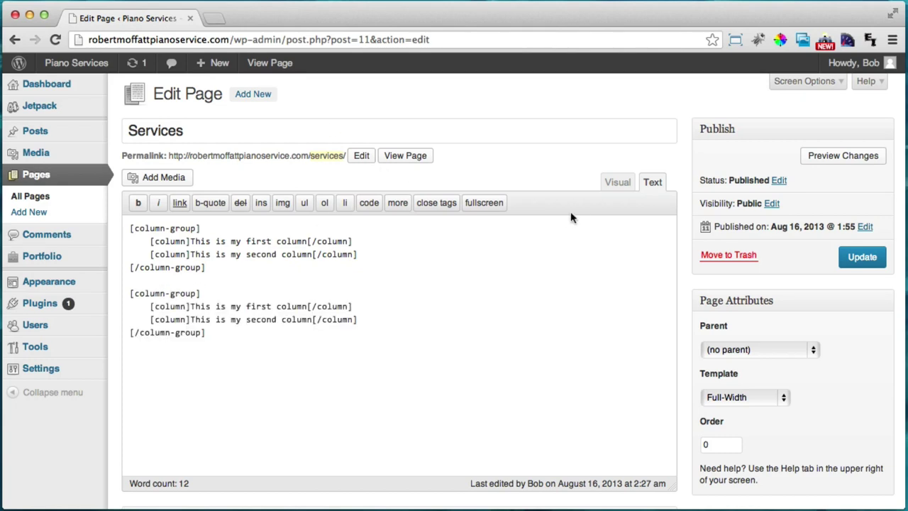
left_click(617, 183)
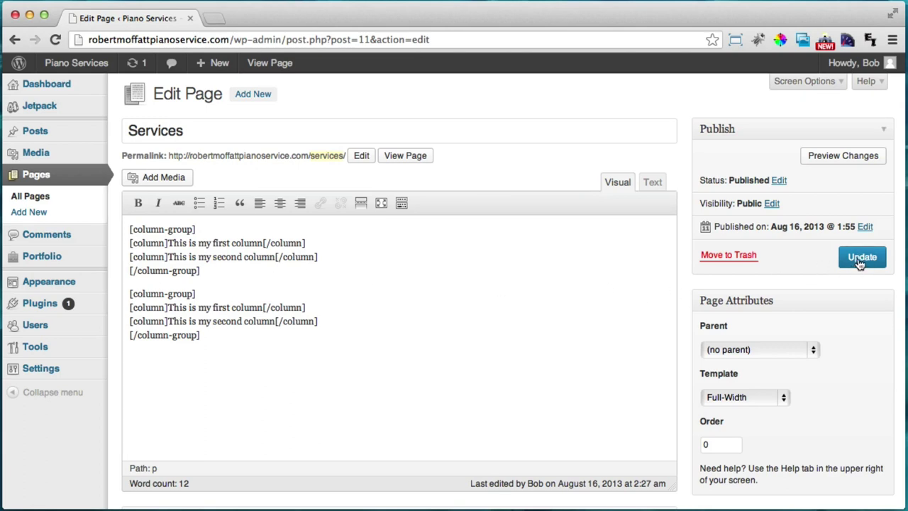
left_click(860, 259)
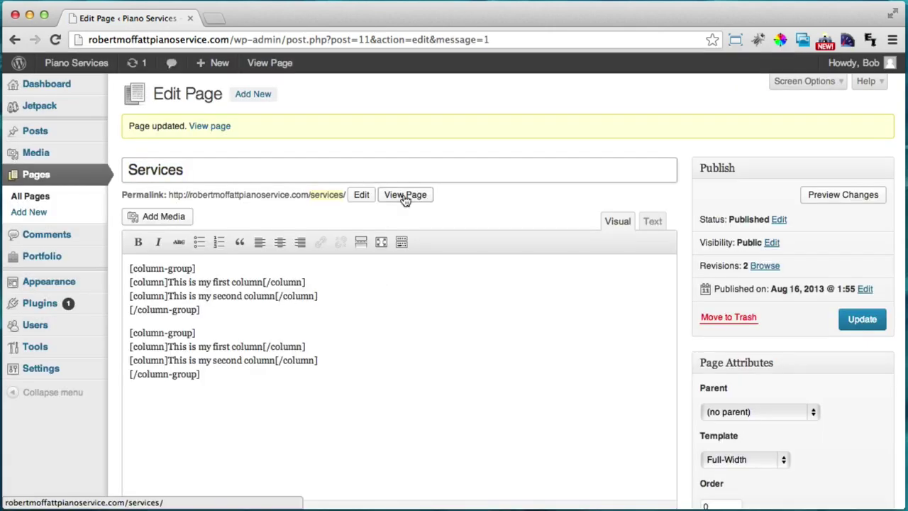
View the live Services page and check the sample text sits in two side-by-side columns.
left_click(405, 198)
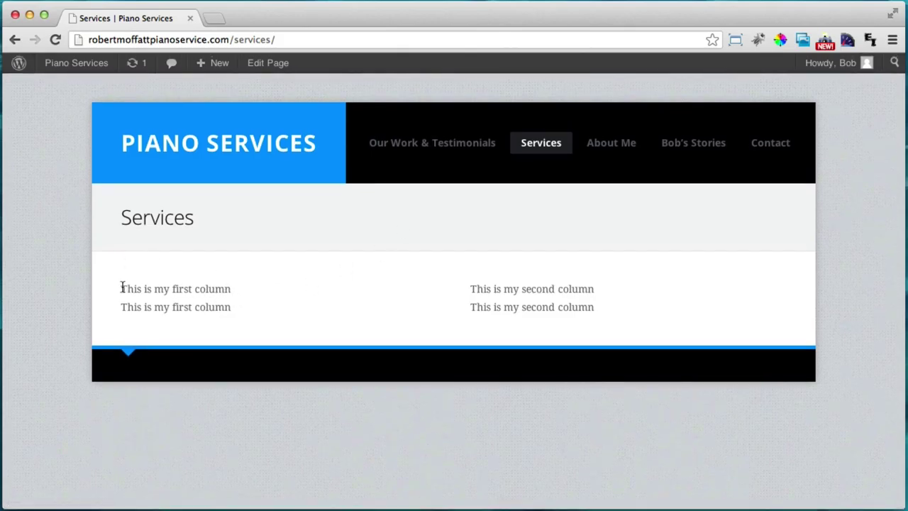
left_click_drag(121, 288, 228, 289)
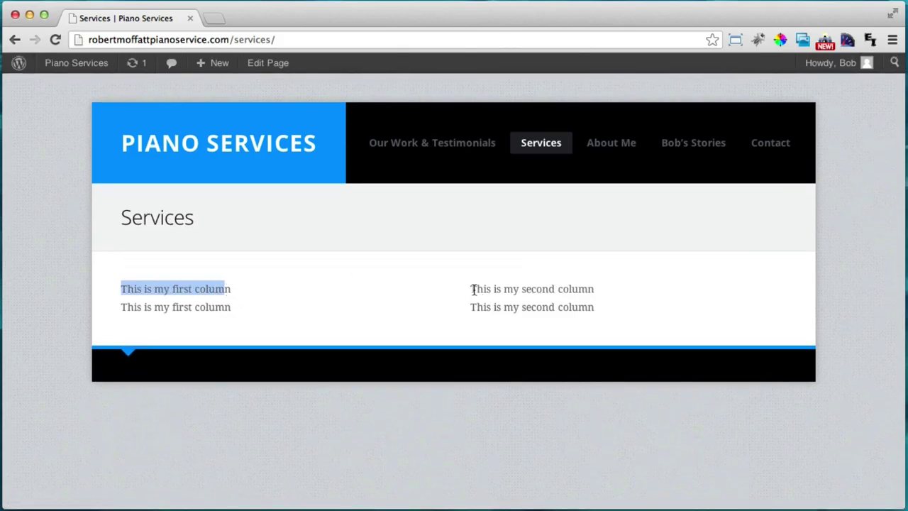
left_click_drag(476, 289, 612, 284)
left_click_drag(120, 307, 243, 308)
left_click_drag(471, 307, 622, 305)
left_click(582, 307)
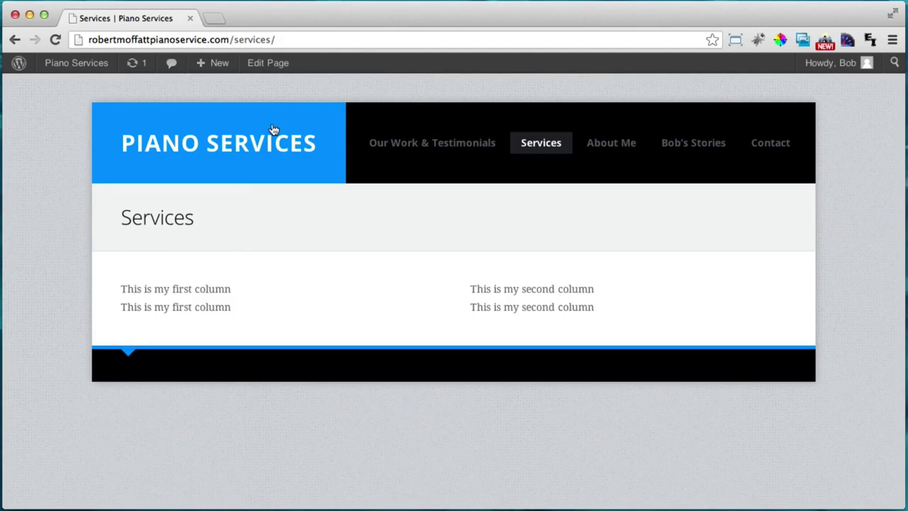
Paste the Tuning service text over the first column's placeholder, keeping Tuning on its own line.
left_click(271, 65)
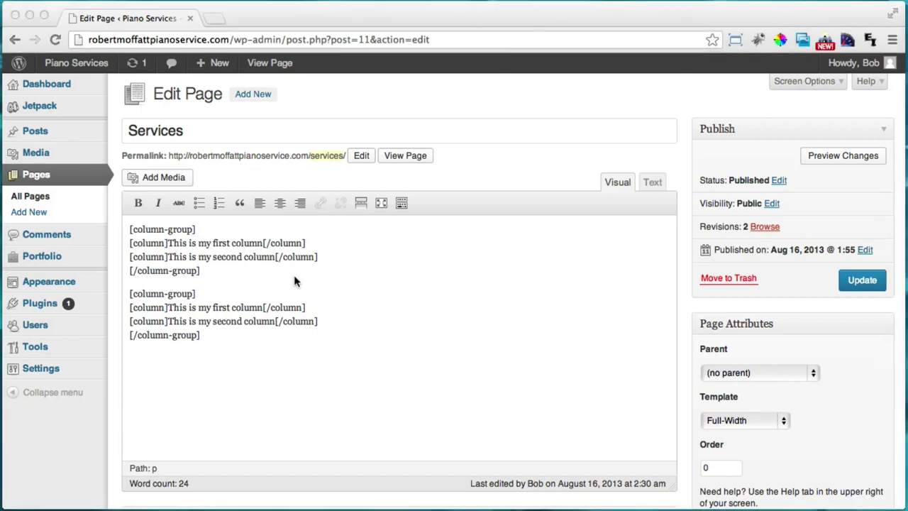
left_click_drag(264, 244, 169, 246)
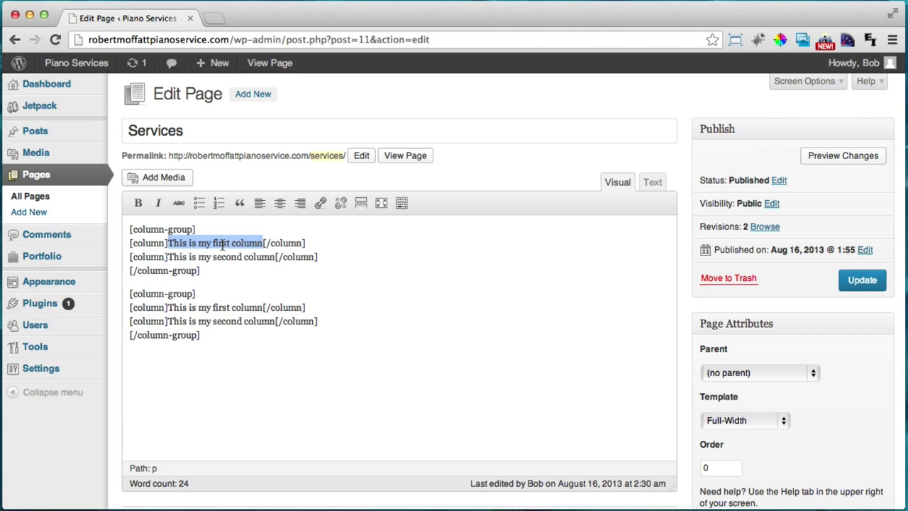
key("super+v")
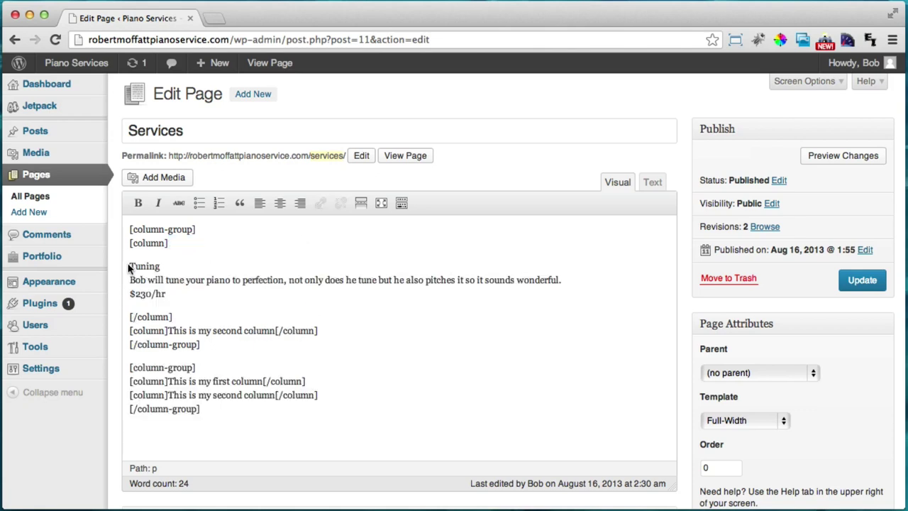
left_click(131, 266)
key("BackSpace")
key("shift+Return")
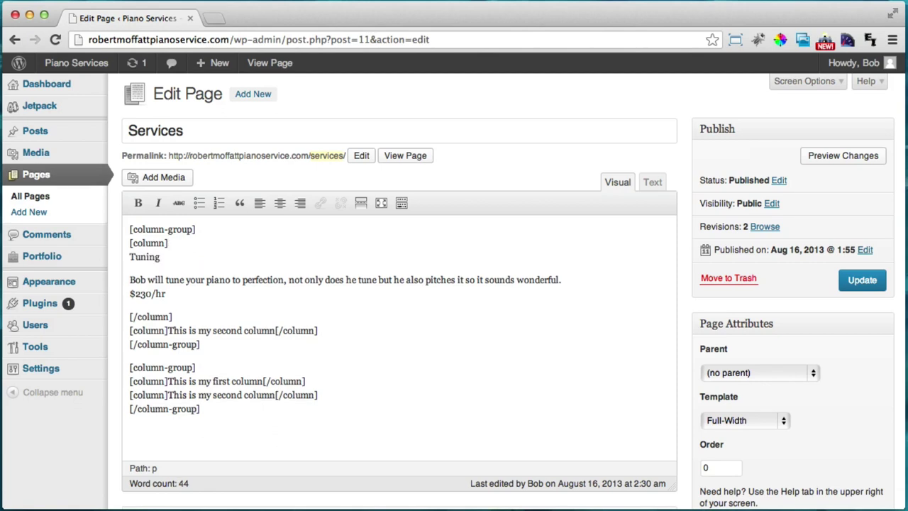
Put the Tuning description, $230/hr price and closing column tag on consecutive lines.
left_click(130, 279)
key("BackSpace")
key("shift+Return")
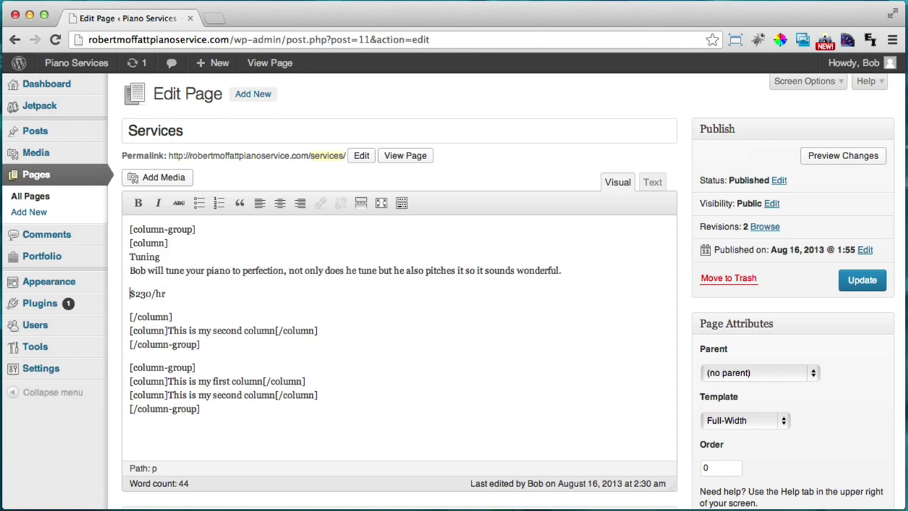
left_click(130, 294)
key("BackSpace")
key("shift+Return")
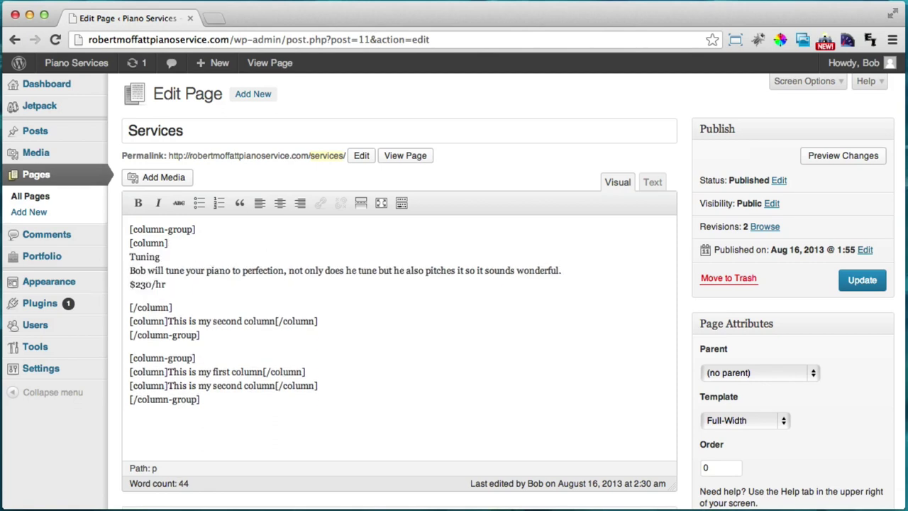
left_click(130, 307)
key("BackSpace")
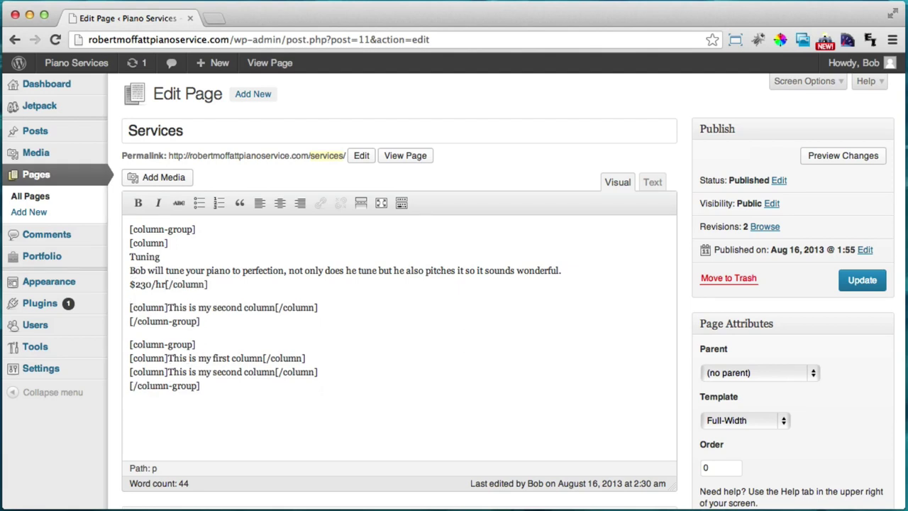
key("shift+Return")
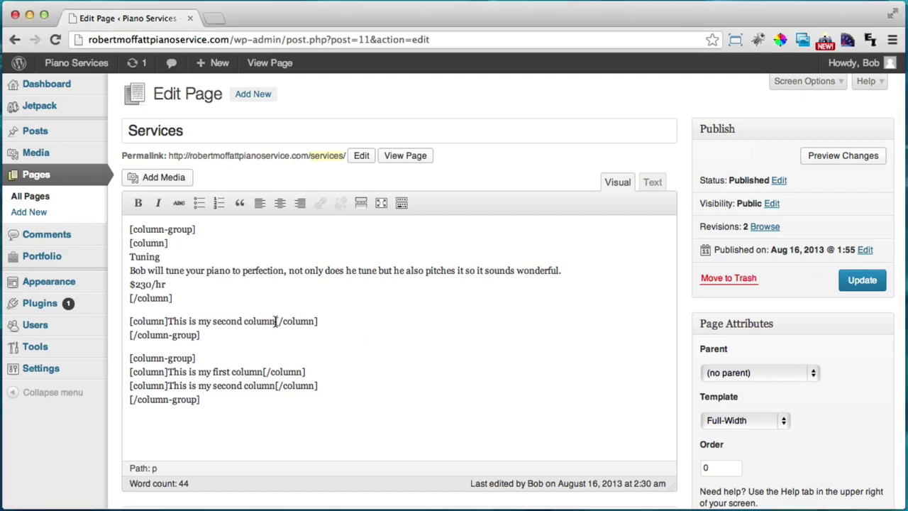
Replace the second placeholder with Repair text, heading, description, price and closing tag on consecutive lines.
left_click_drag(276, 321, 168, 323)
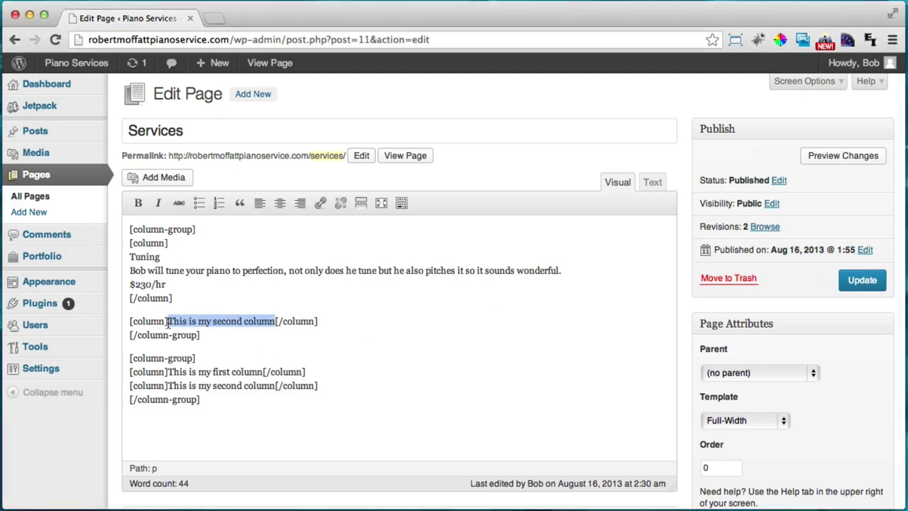
key("super+v")
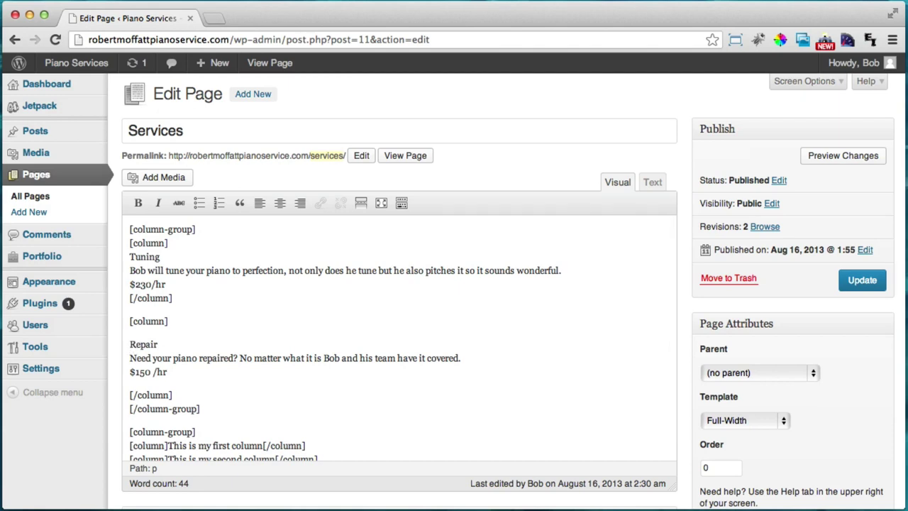
key("BackSpace")
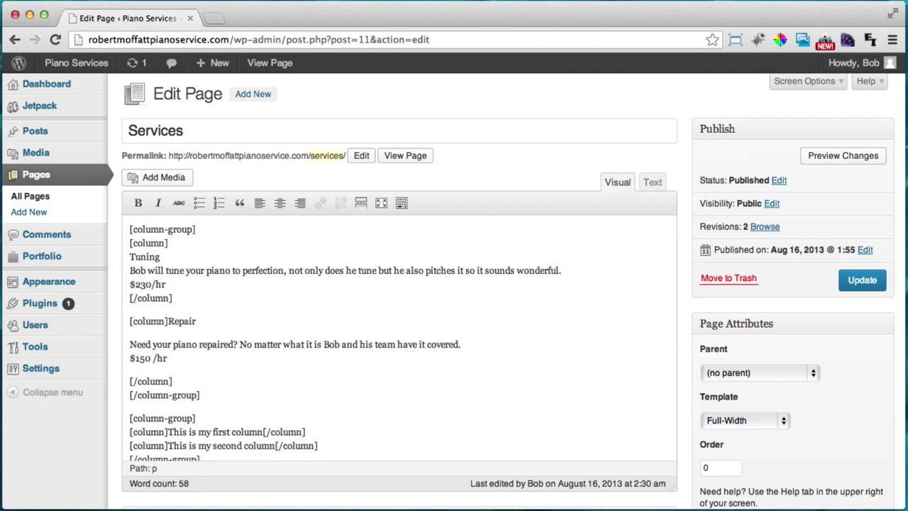
key("shift+Return")
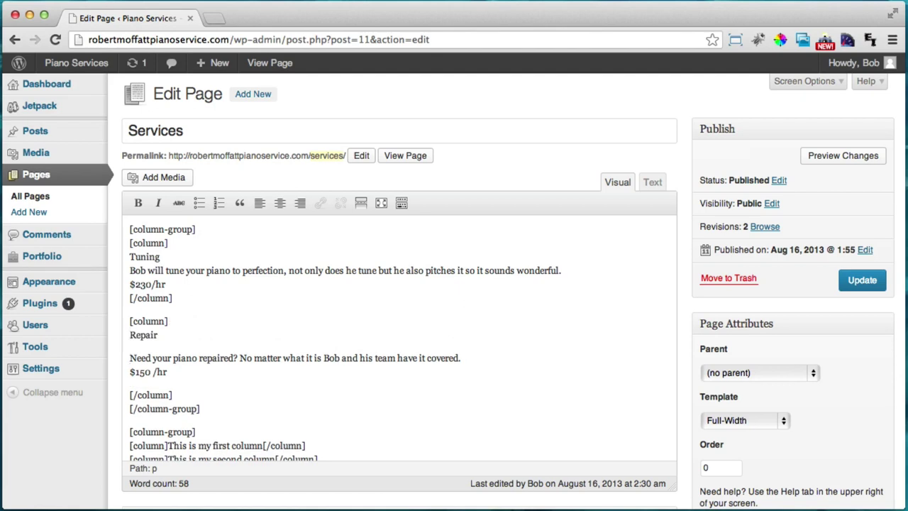
key("BackSpace")
key("BackSpace")
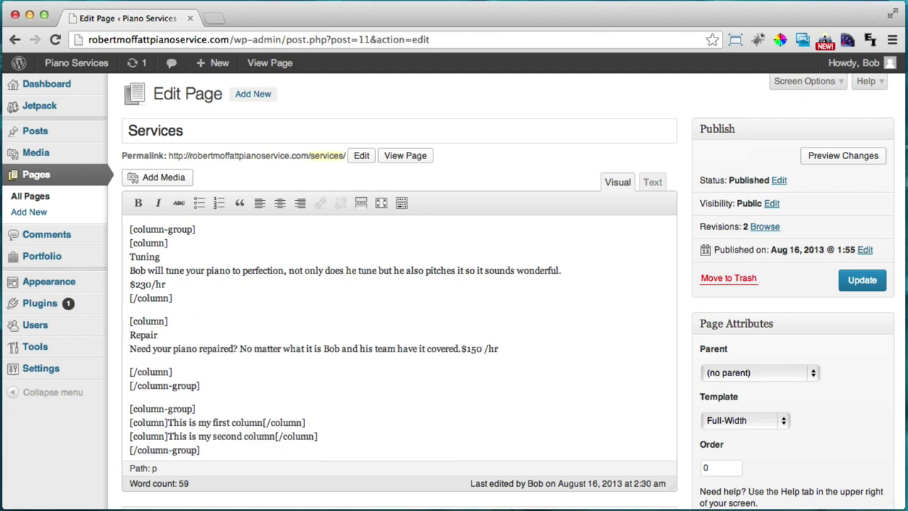
key("shift+Return")
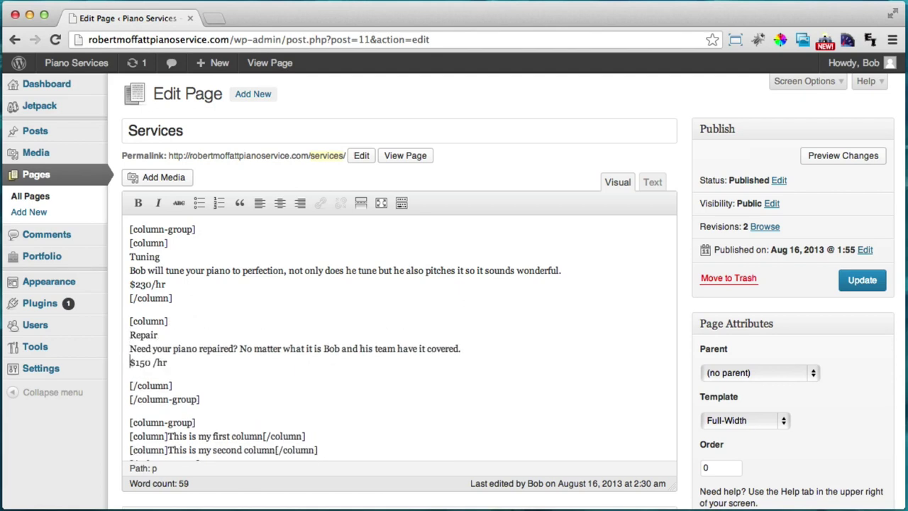
key("BackSpace")
key("shift+Return")
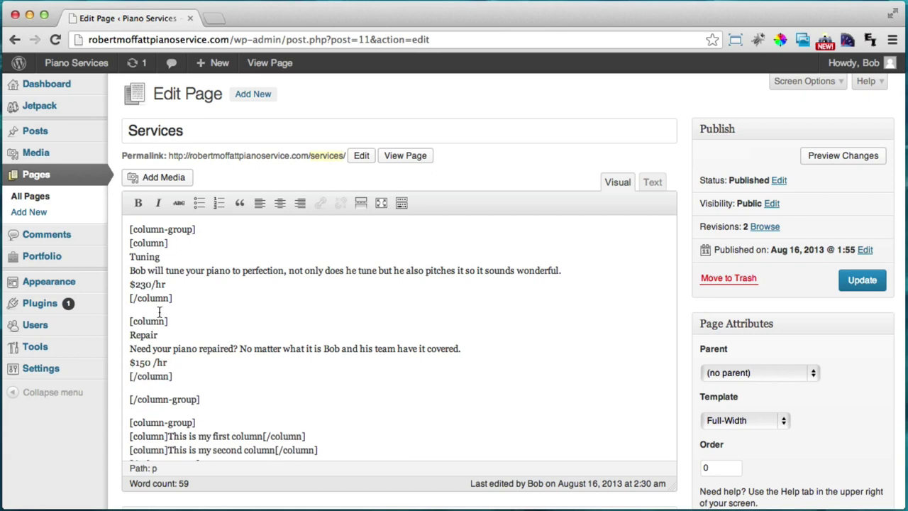
Paste the Refinishing text over the next placeholder column, redoing the paste as plain text.
scroll(291, 353, "down", 3)
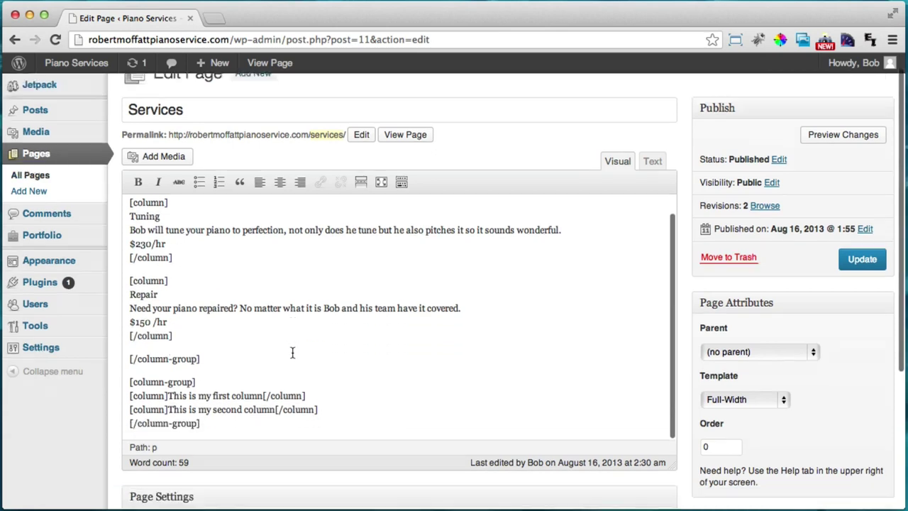
scroll(292, 352, "down", 2)
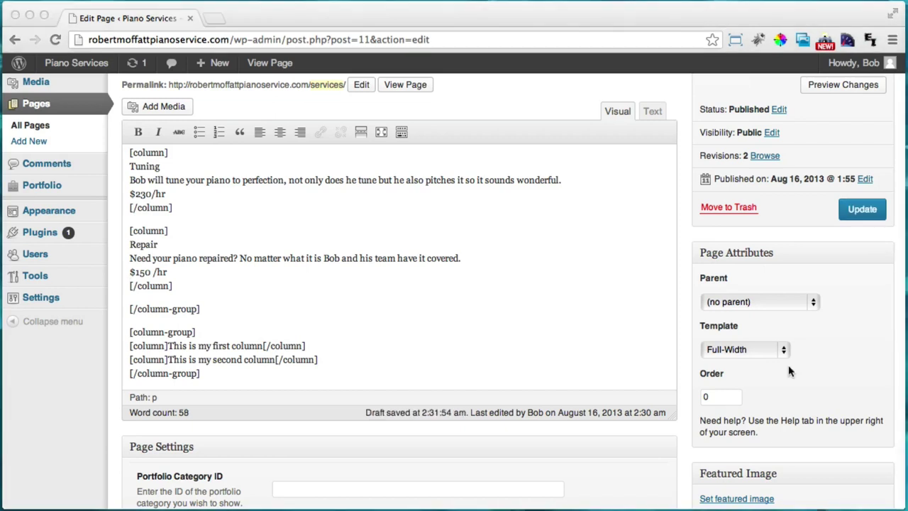
left_click(436, 342)
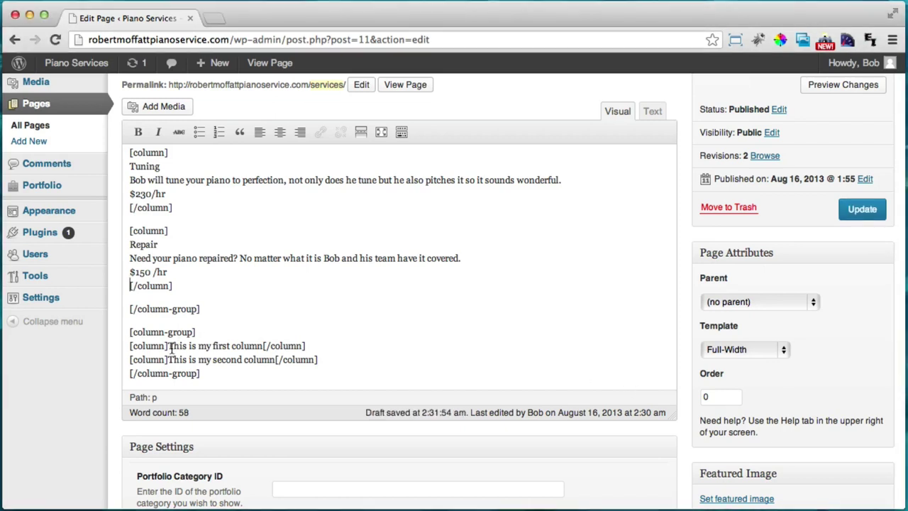
left_click_drag(168, 346, 262, 346)
type("Refinishing Piano refinishing is part art and part science.  With the right materials and a light touch Bob is your man. $230/hr")
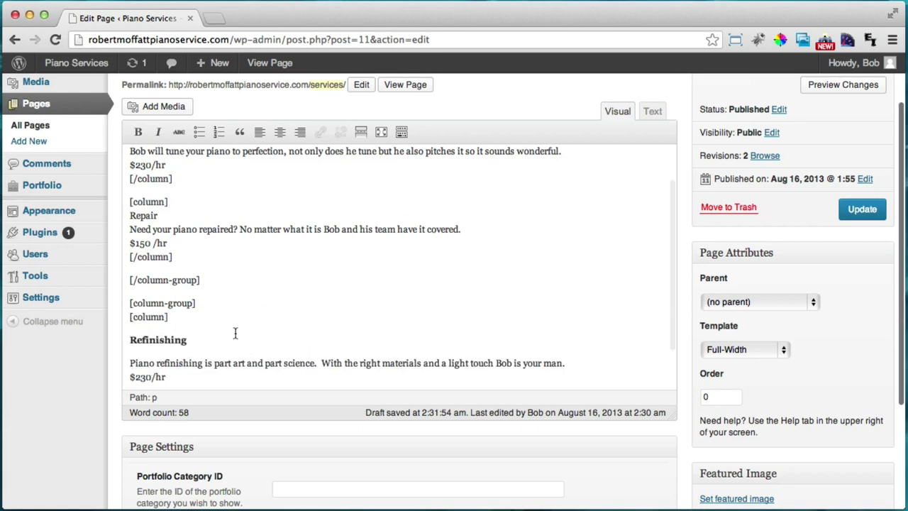
scroll(236, 332, "down", 2)
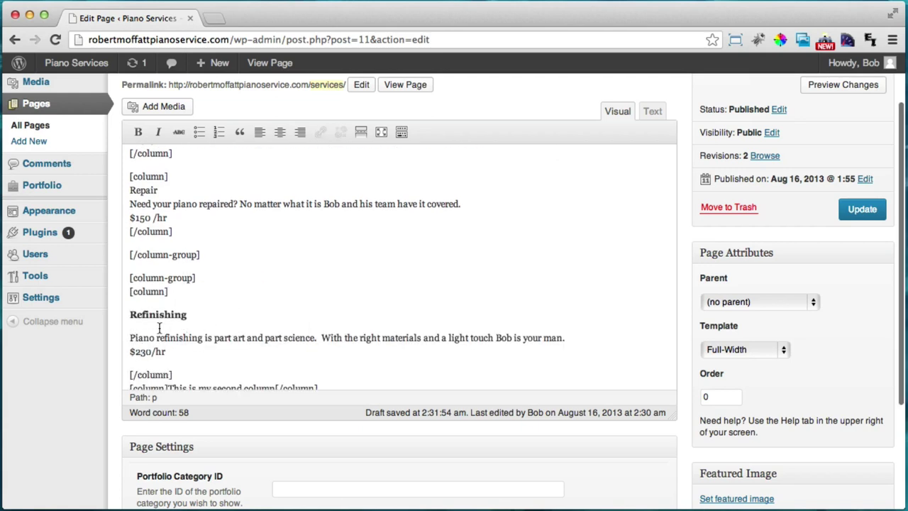
key("super+z")
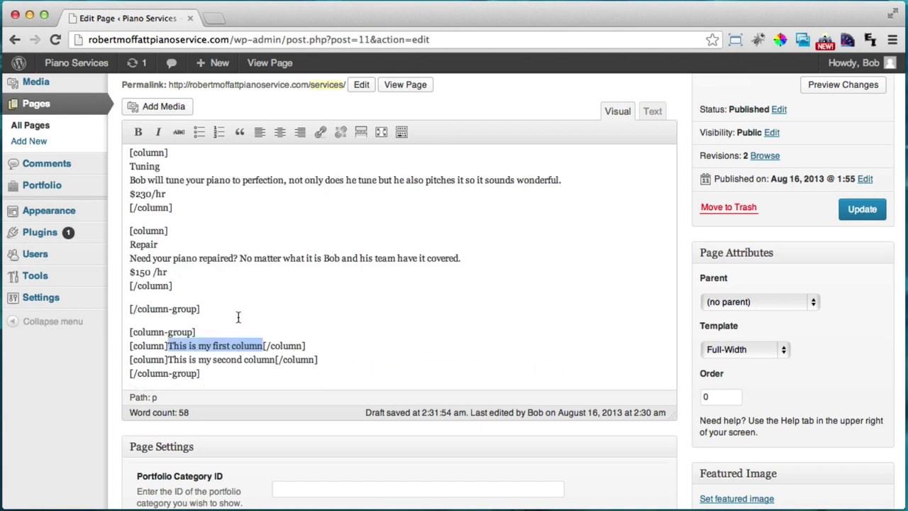
type("Refinishing Piano refinishing is part art and part science. With the right materials and a light touch Bob is your man. $230/hr")
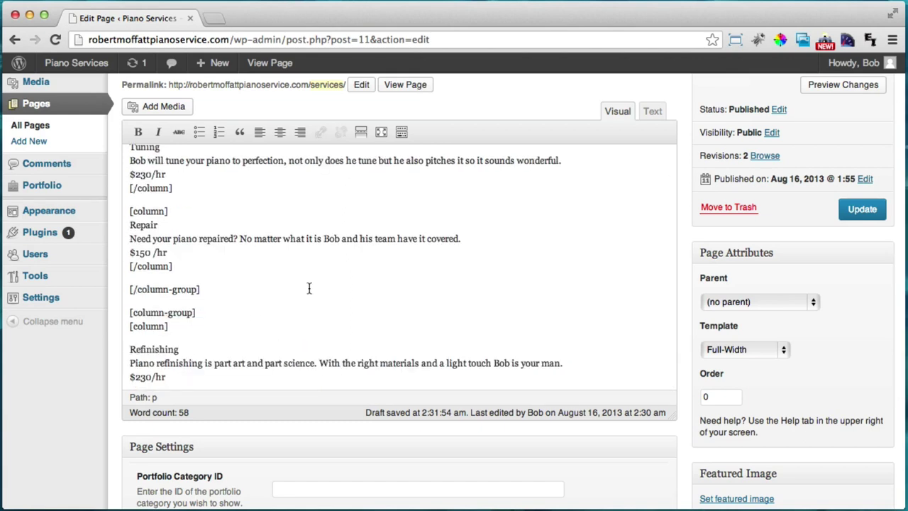
scroll(307, 287, "down", 3)
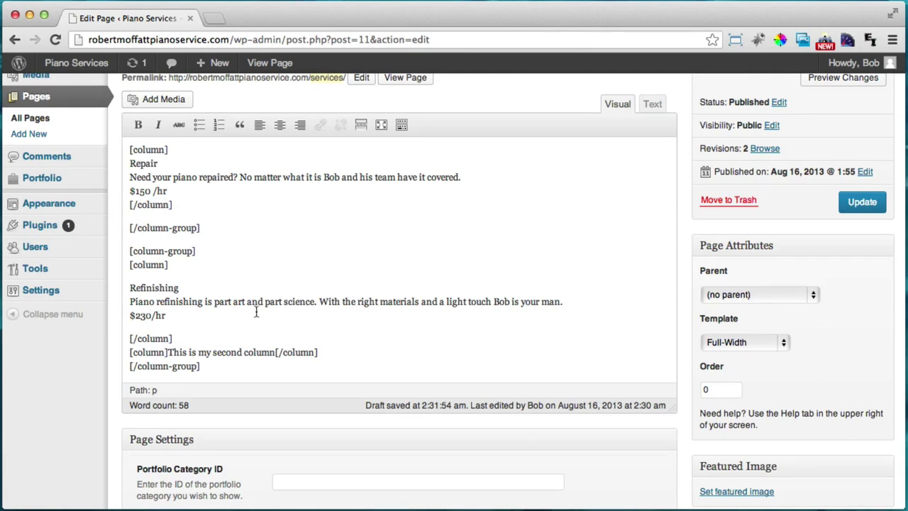
Put the Refinishing heading, description, price and closing column tag on consecutive lines.
left_click(132, 288)
key("BackSpace")
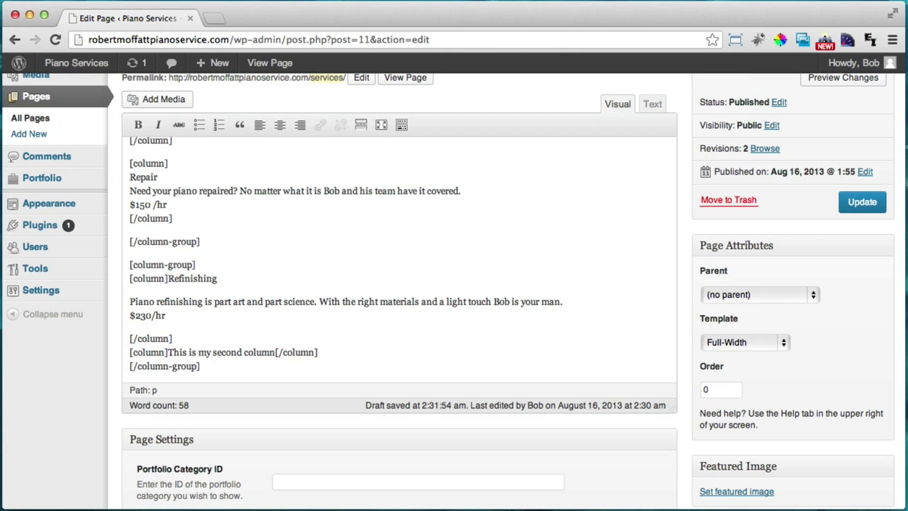
key("Return")
key("BackSpace")
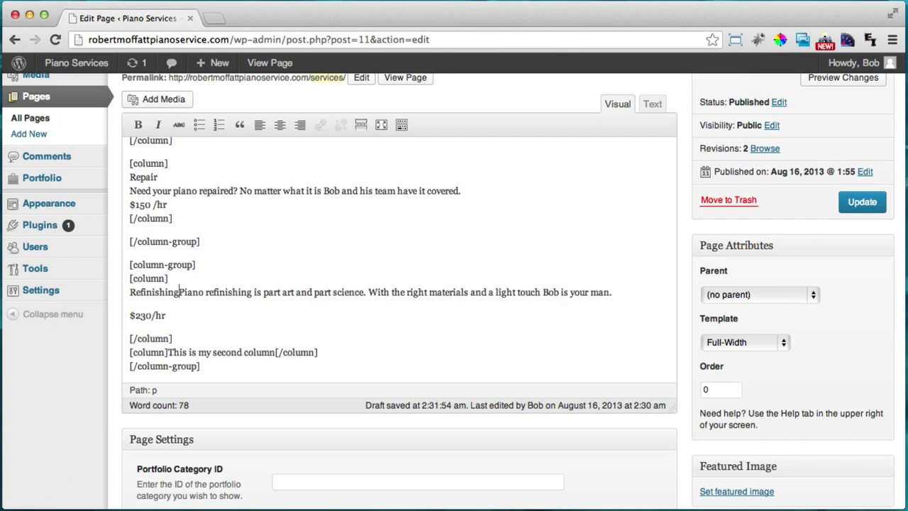
key("shift+Return")
key("BackSpace")
key("shift+Return")
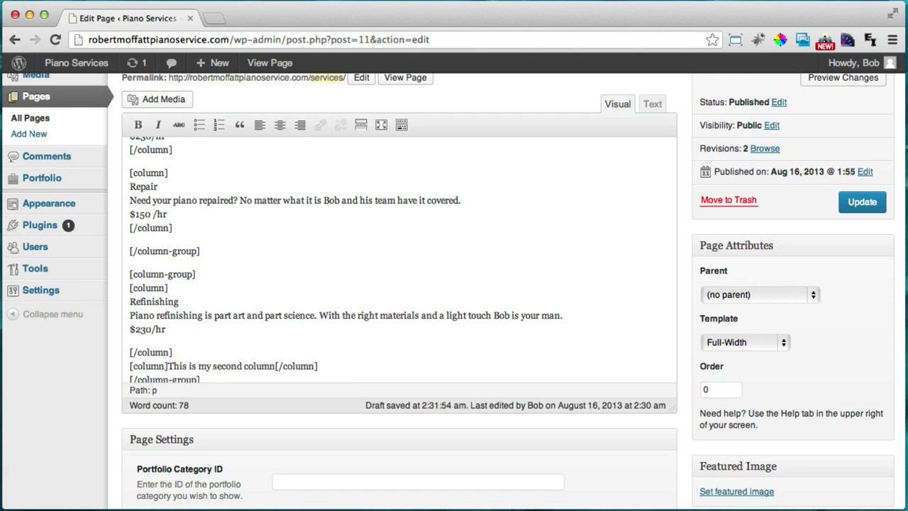
key("BackSpace")
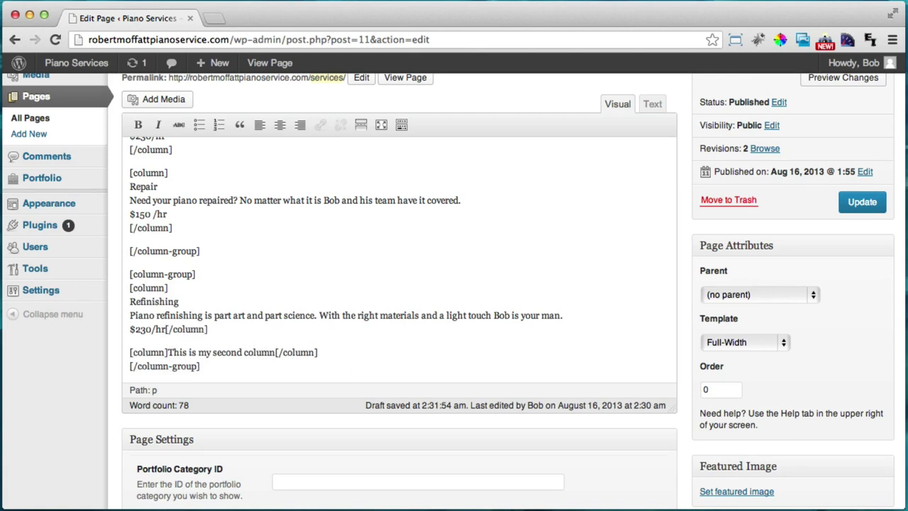
key("shift+Return")
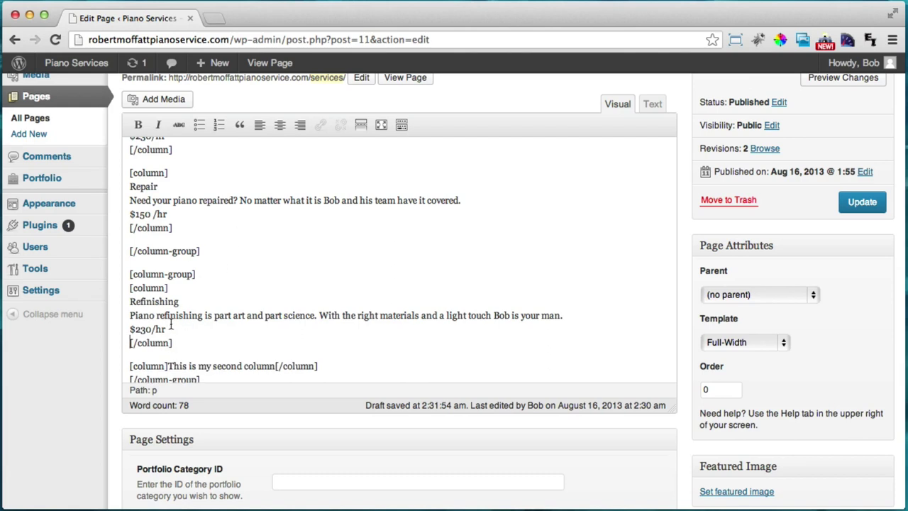
Paste the Case Design text over the last placeholder column, keeping its heading on its own line.
scroll(195, 331, "down", 2)
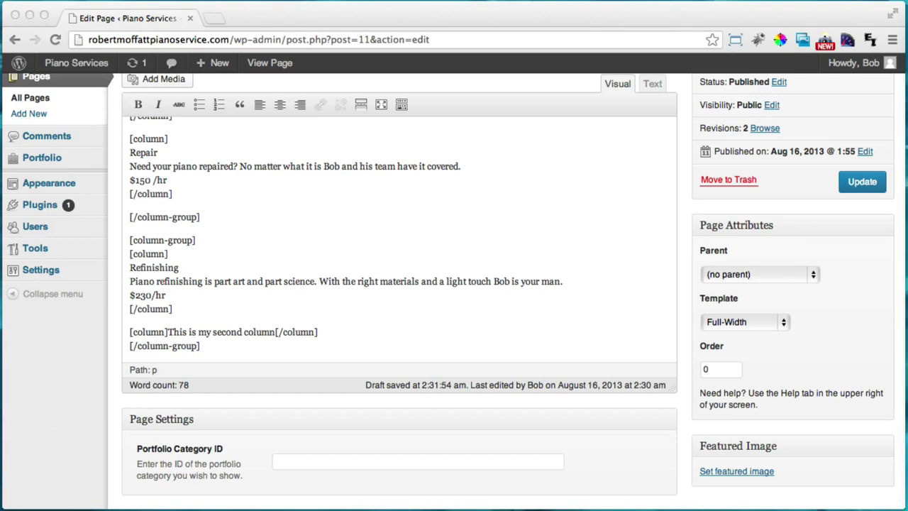
left_click(263, 337)
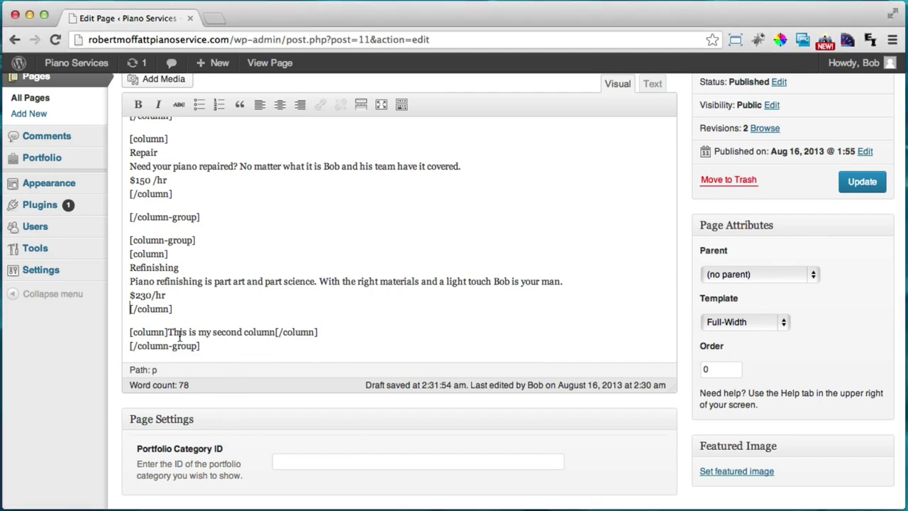
left_click_drag(167, 332, 275, 332)
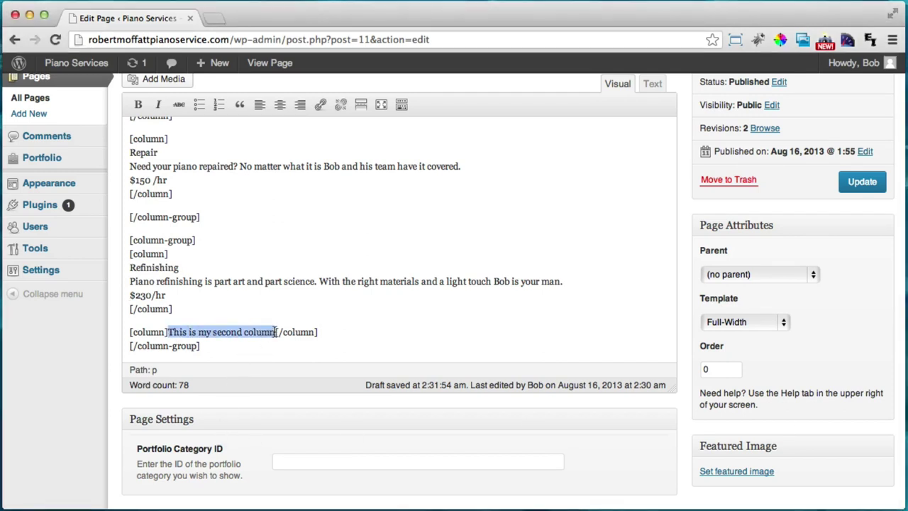
type("Case Design Need a custom case design? We can build you something magical that will be treasured for a lifetime. $1,500 – $4,500")
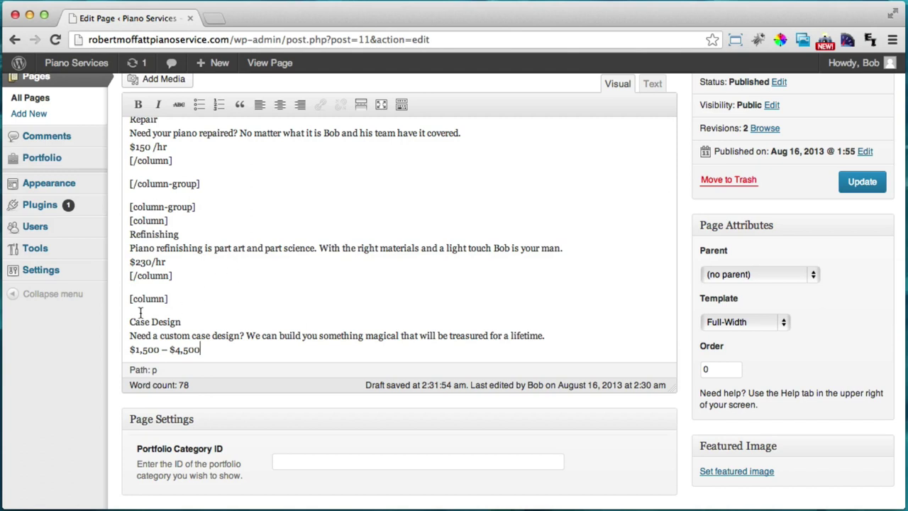
left_click(130, 322)
key("BackSpace")
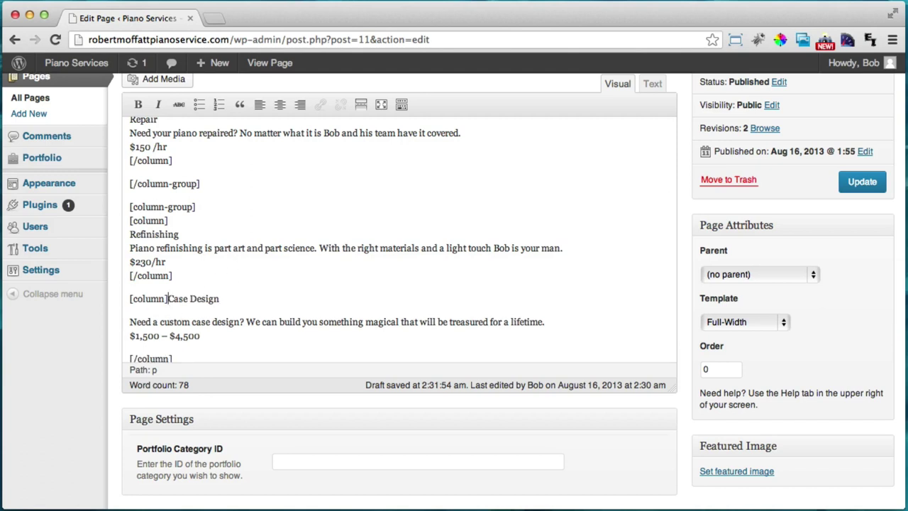
key("shift+Return")
Place the Case Design description, price and closing column tag directly beneath one another.
key("BackSpace")
key("shift+Return")
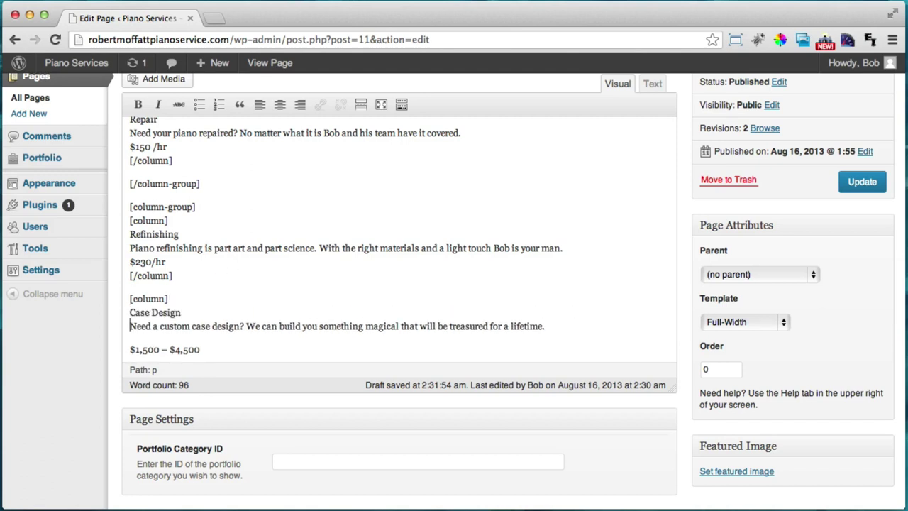
key("BackSpace")
key("shift+Return")
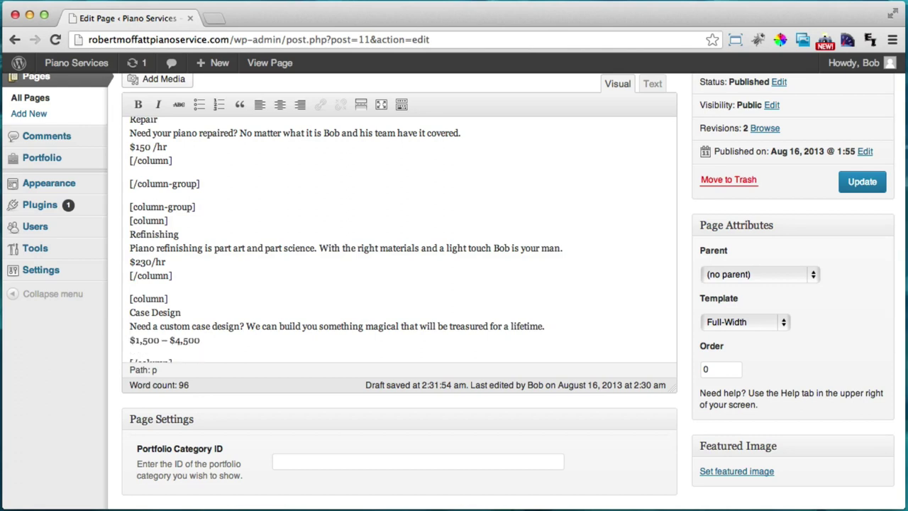
scroll(231, 279, "down", 1)
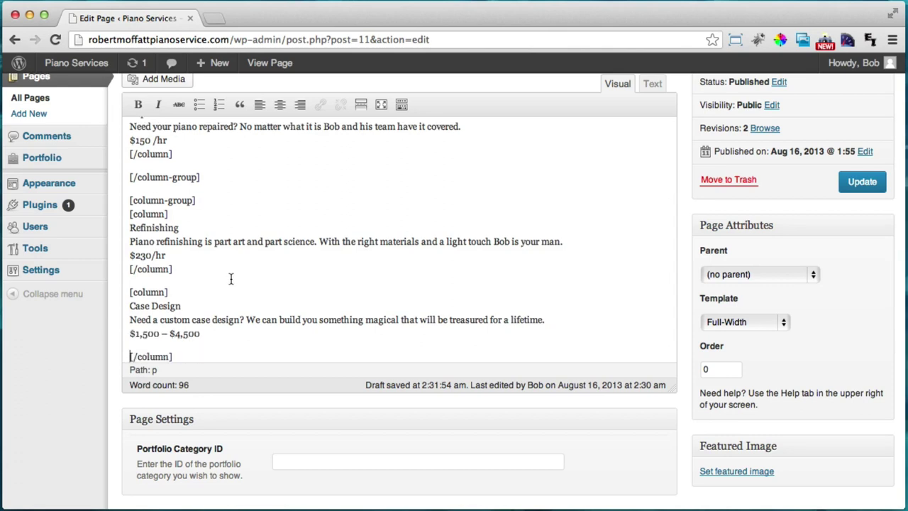
key("BackSpace")
key("shift+Return")
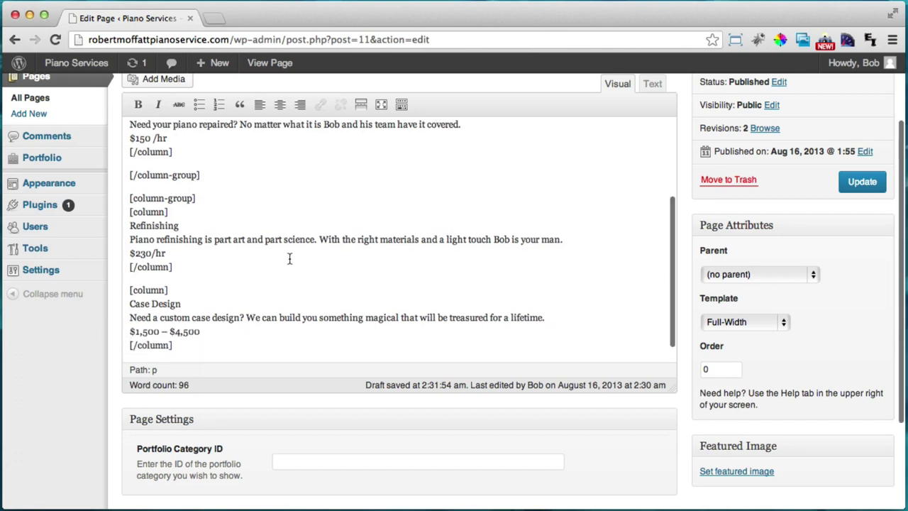
scroll(289, 258, "down", 1)
scroll(361, 270, "up", 6)
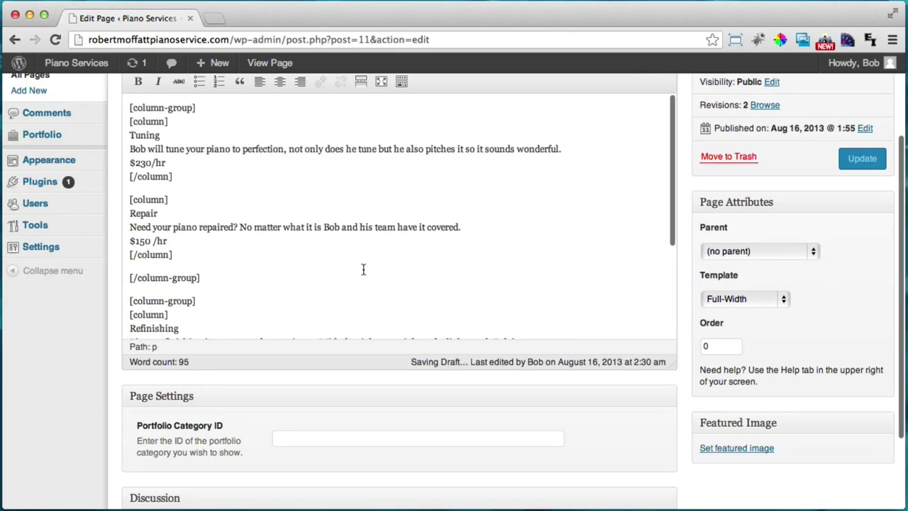
Update the Services page, check its live two-column layout, and return to the editor.
left_click(861, 232)
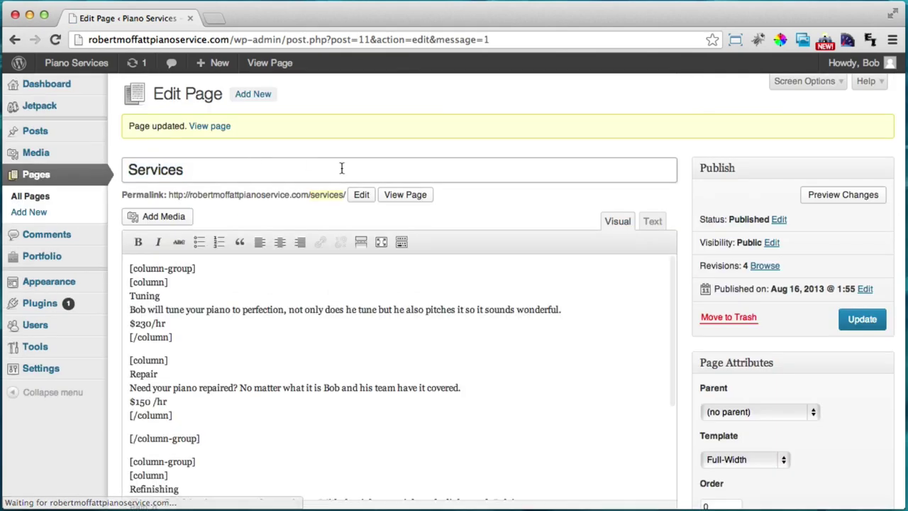
left_click(419, 202)
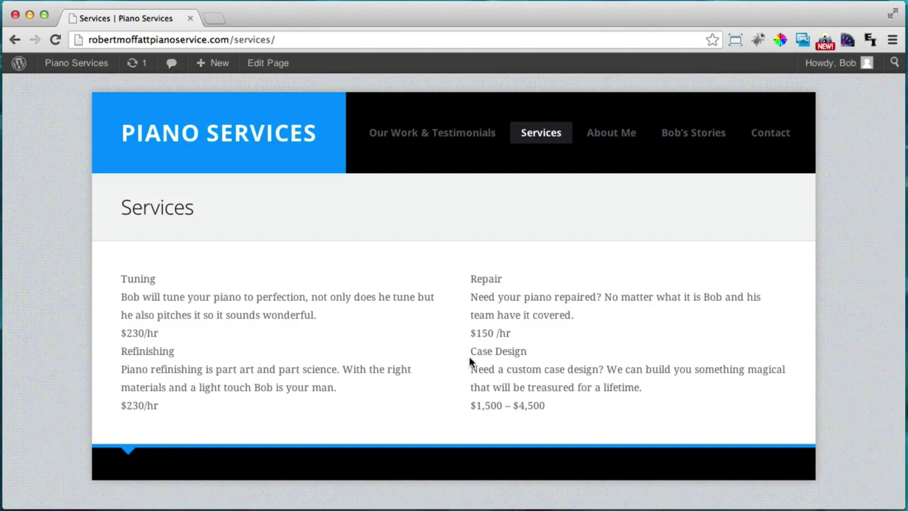
left_click(262, 65)
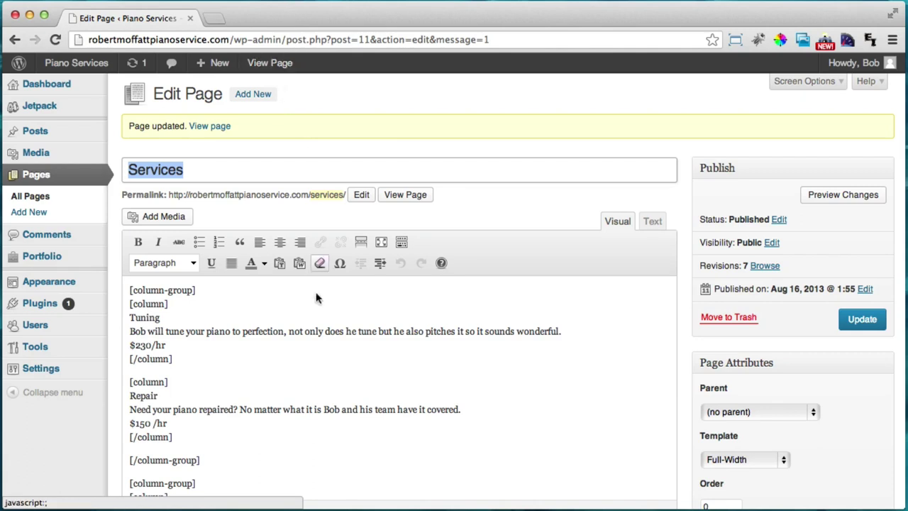
Add an empty line after the first column group, then update and view the live Services page.
left_click(262, 313)
scroll(275, 318, "down", 2)
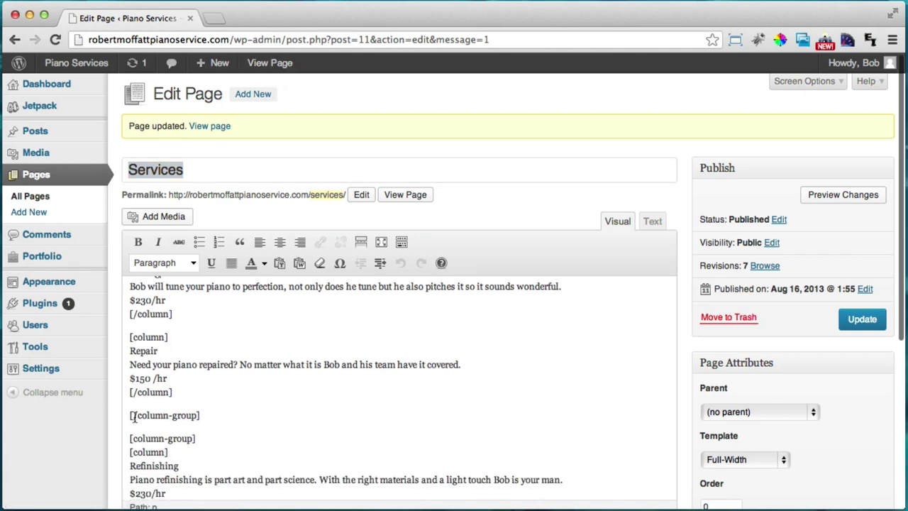
left_click_drag(133, 417, 222, 418)
left_click(222, 417)
key("Return")
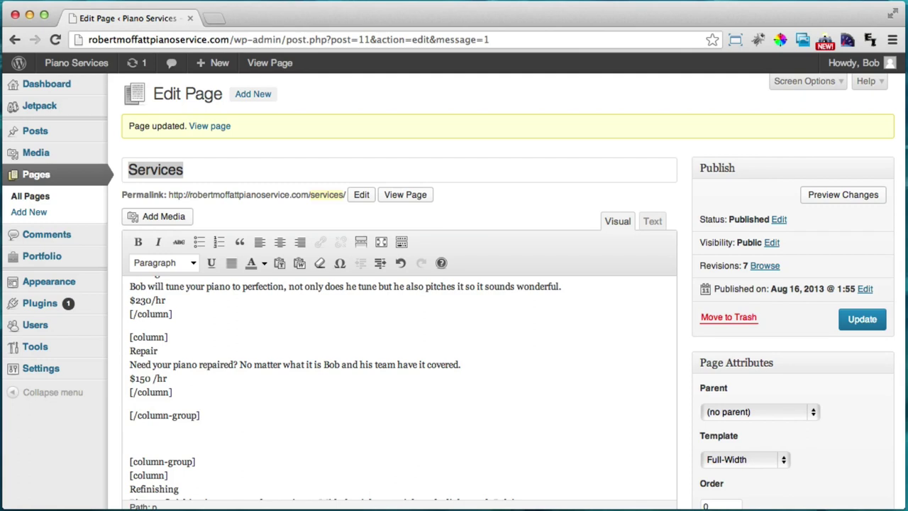
key("Return")
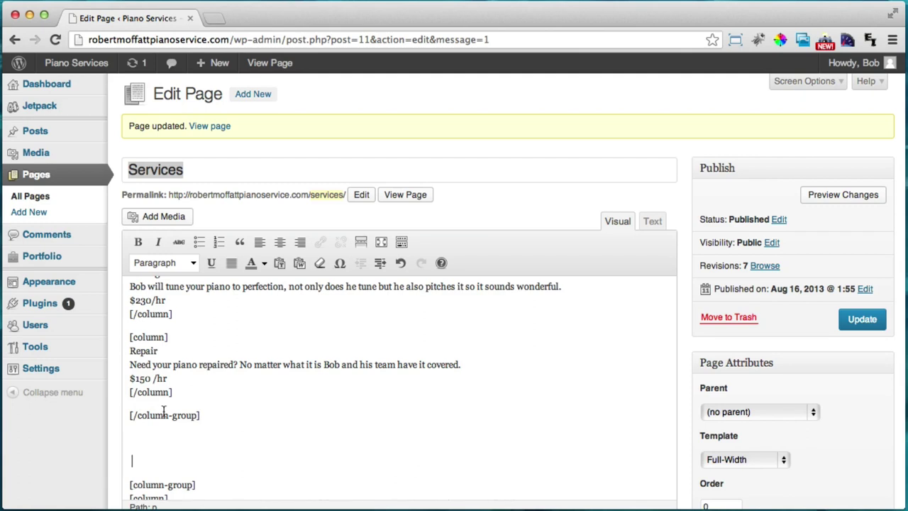
left_click_drag(122, 445, 198, 454)
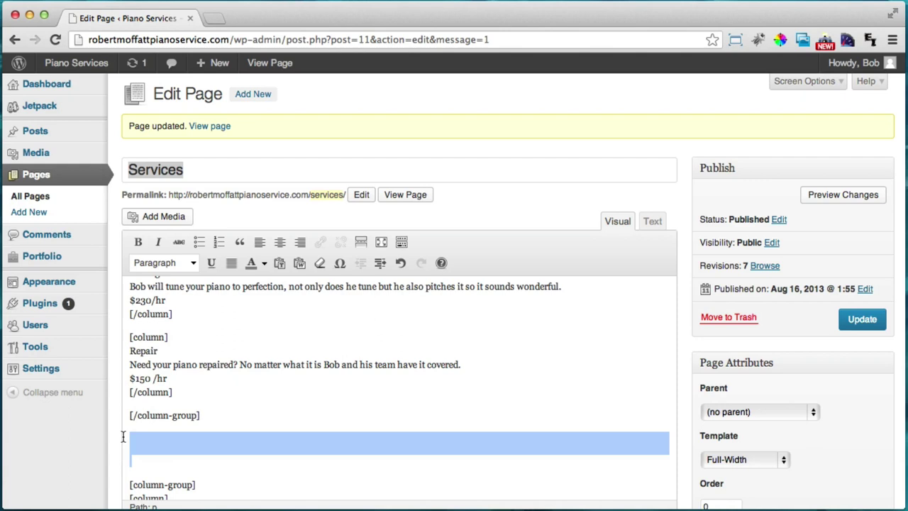
left_click(178, 459)
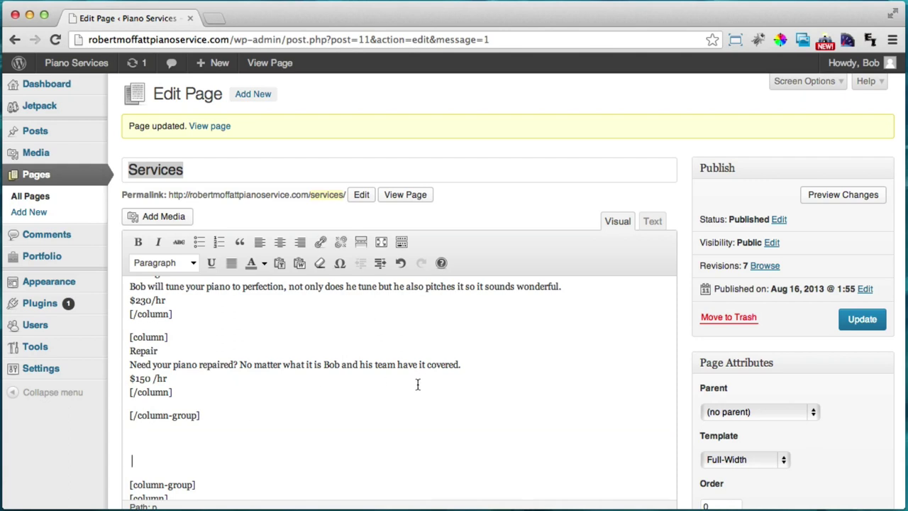
left_click(853, 321)
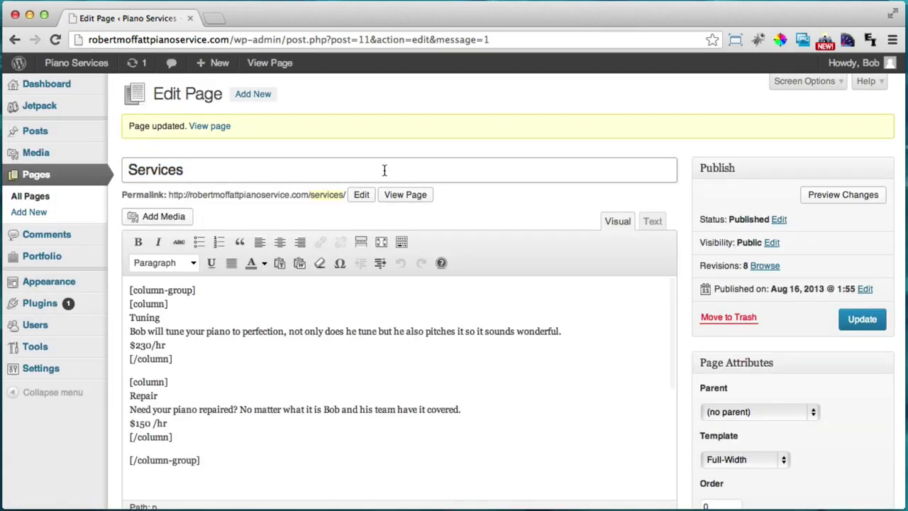
left_click(407, 197)
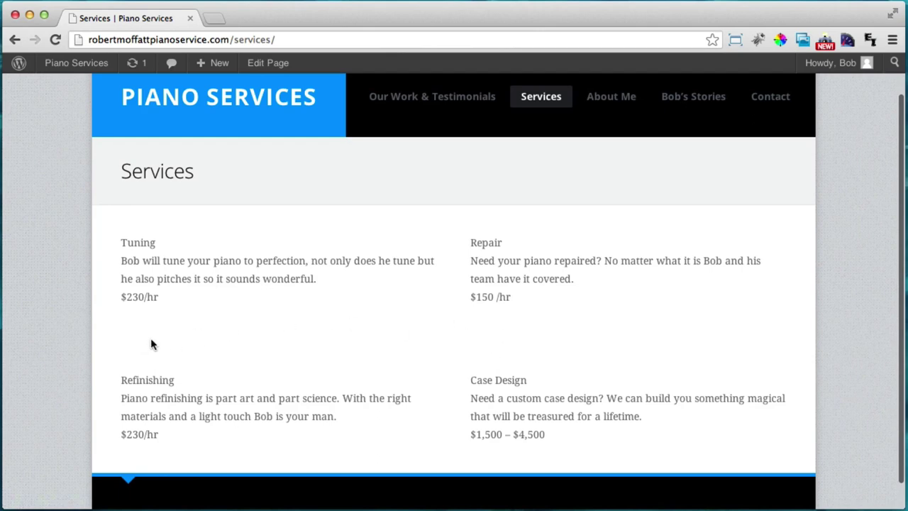
Inspect the Tuning and Case Design headings on the live page, then reopen the Services page editor.
left_click_drag(120, 243, 168, 245)
left_click(139, 245)
double_click(140, 245)
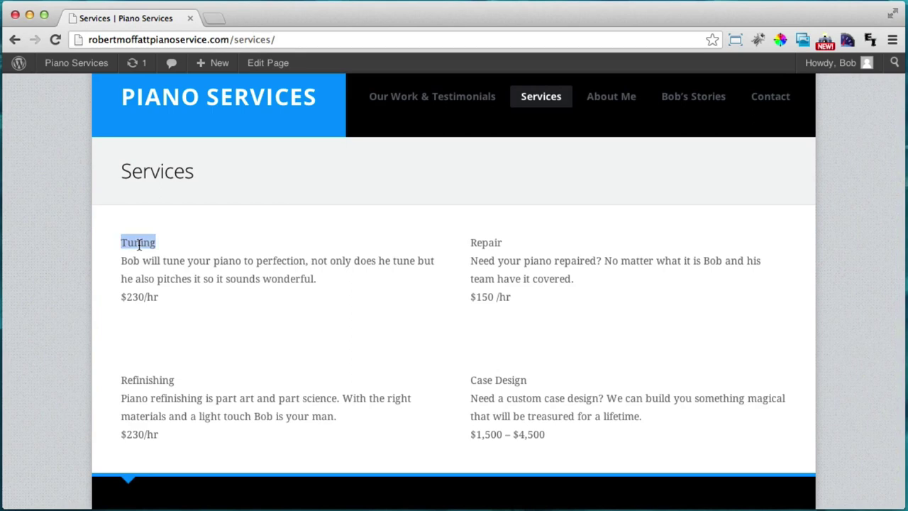
left_click(140, 245)
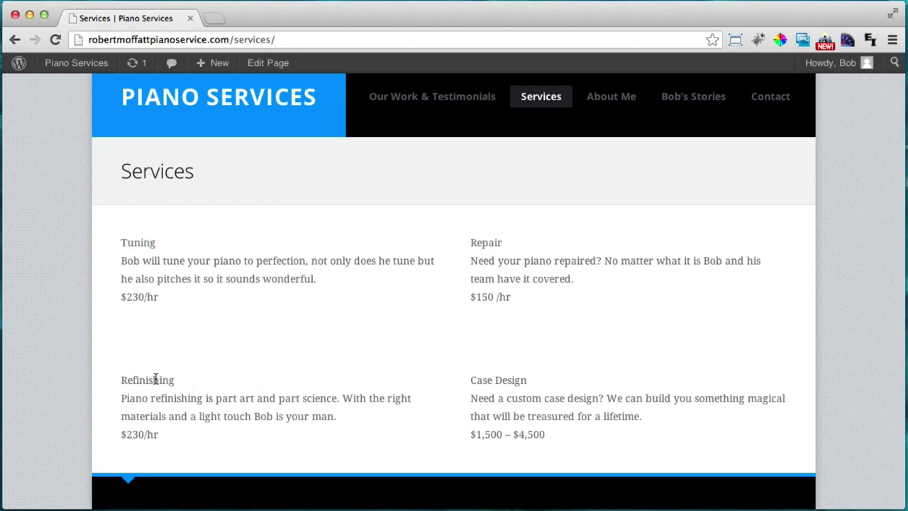
left_click_drag(477, 381, 537, 381)
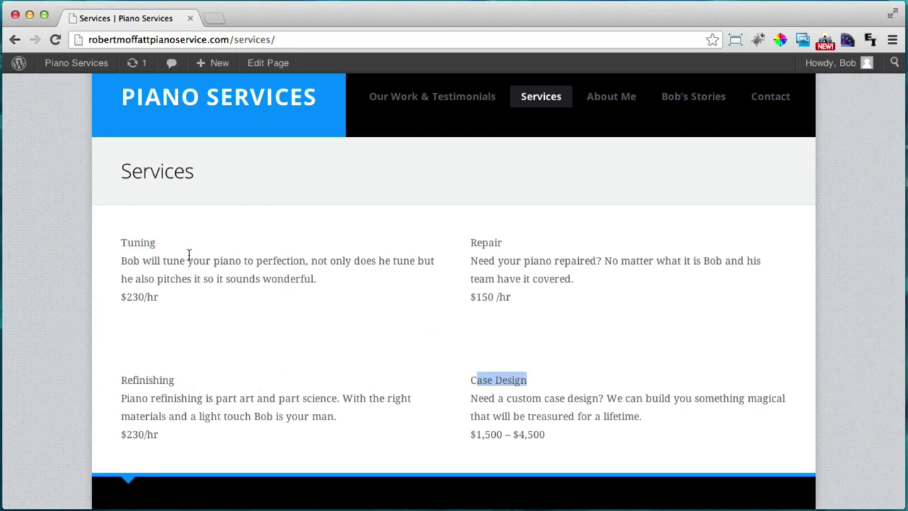
left_click_drag(127, 244, 170, 241)
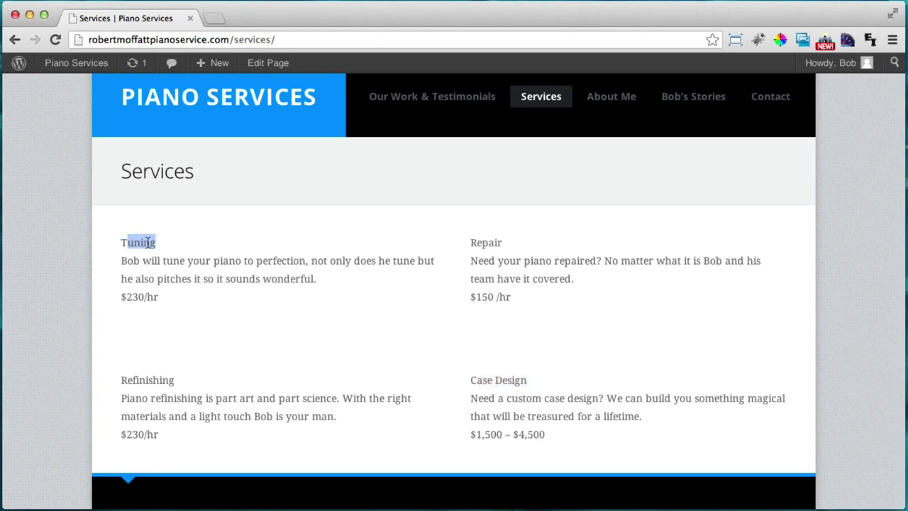
left_click(147, 243)
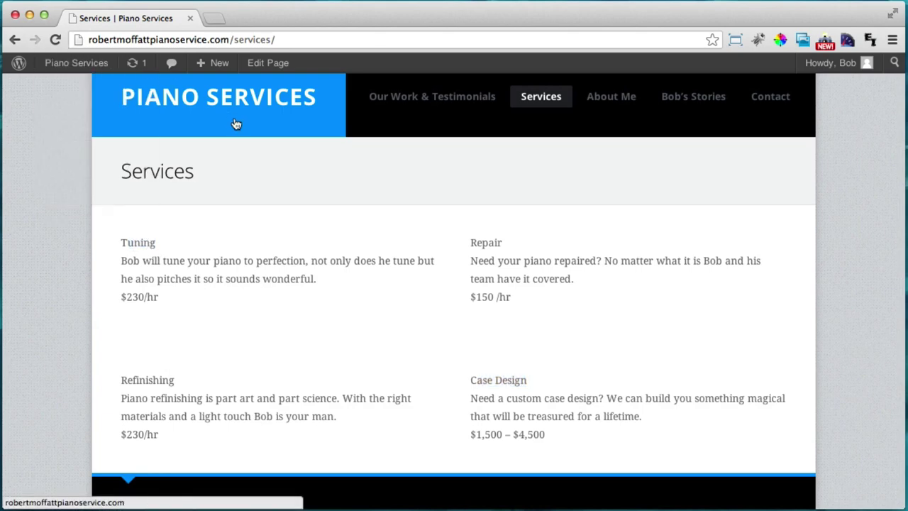
left_click(268, 64)
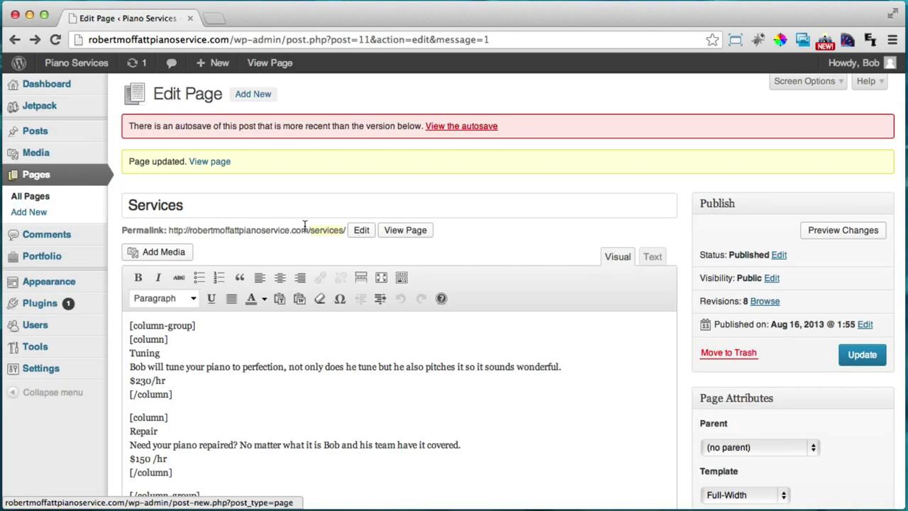
In the Text view, add an opening <h3> tag before the Tuning heading.
scroll(248, 372, "down", 2)
scroll(253, 373, "up", 1)
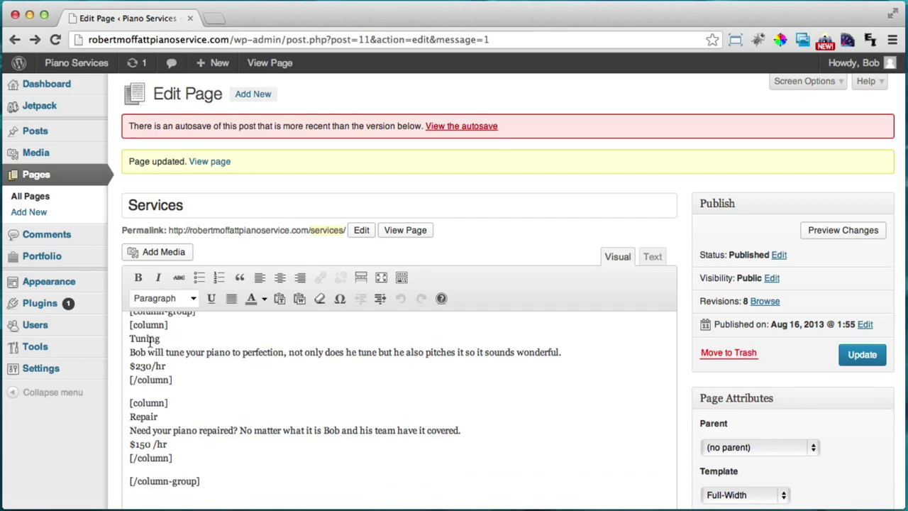
scroll(240, 344, "up", 1)
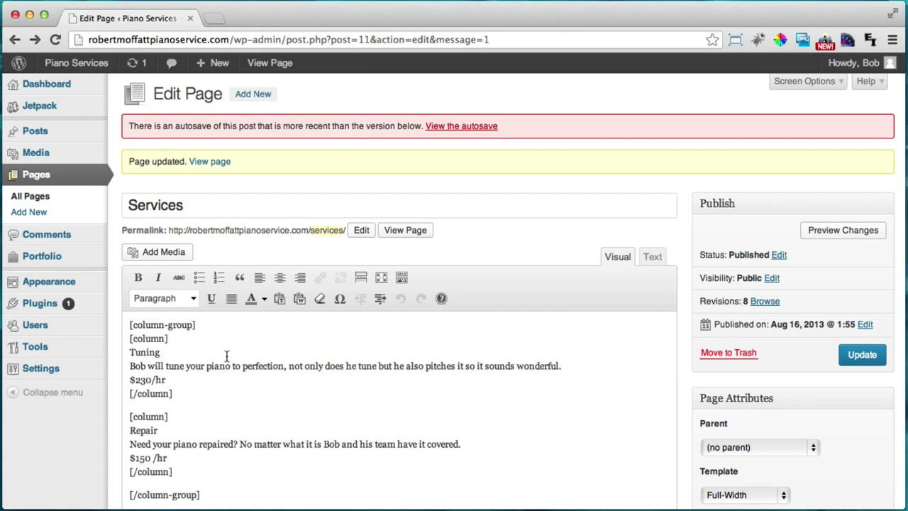
left_click(652, 259)
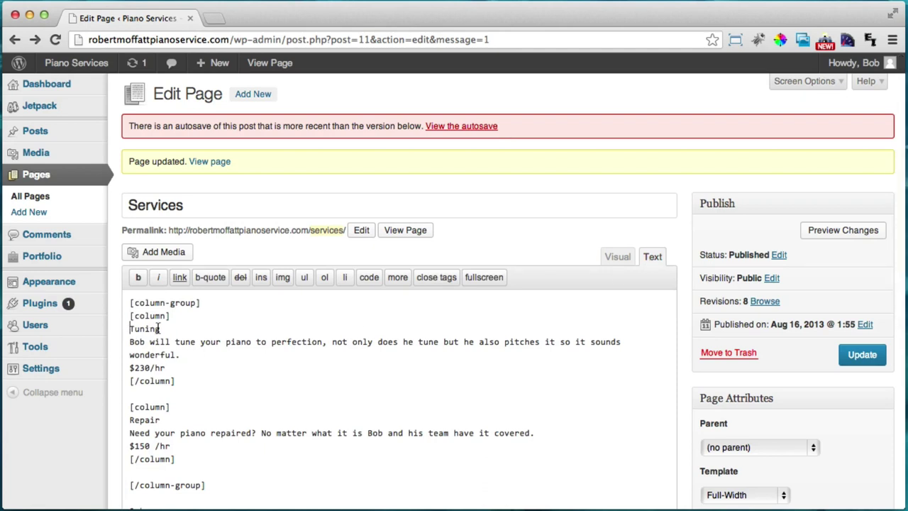
left_click(128, 331)
type("<h3>")
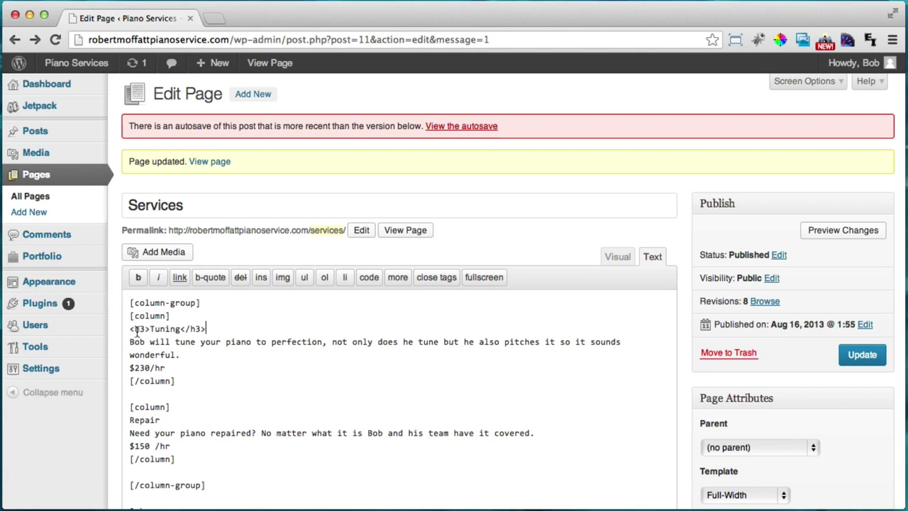
left_click_drag(130, 329, 204, 329)
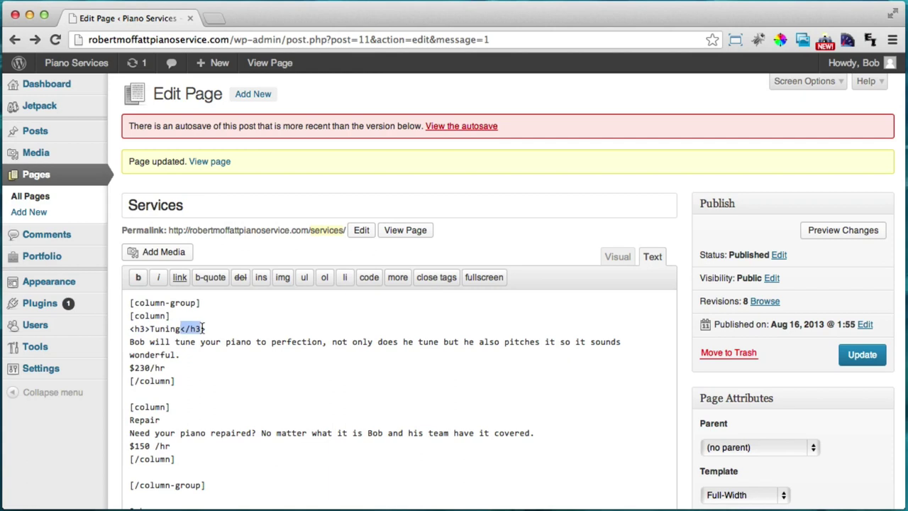
double_click(166, 330)
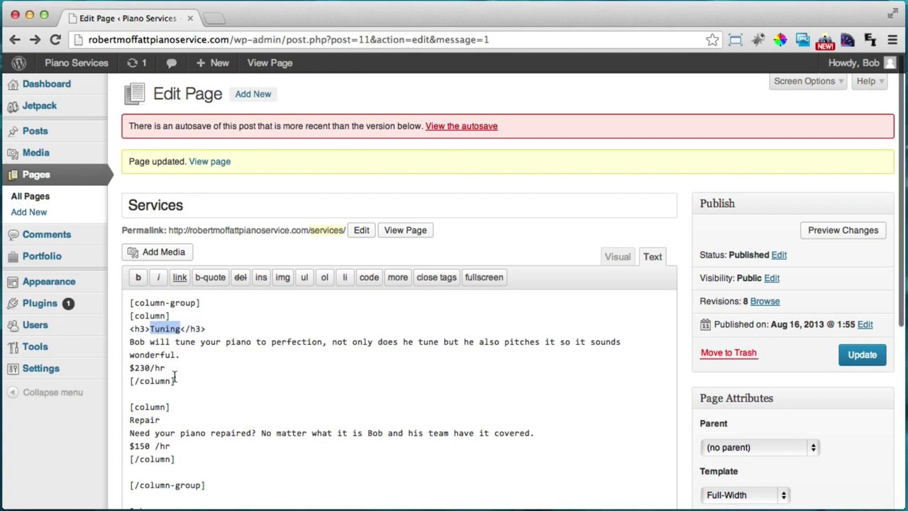
Wrap the Repair heading in <h3> tags.
scroll(172, 376, "down", 1)
scroll(174, 366, "down", 1)
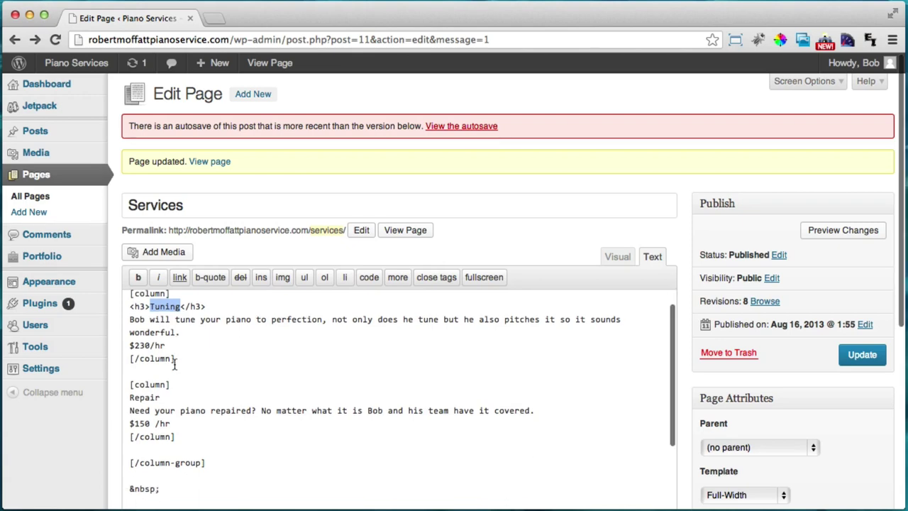
scroll(174, 364, "down", 1)
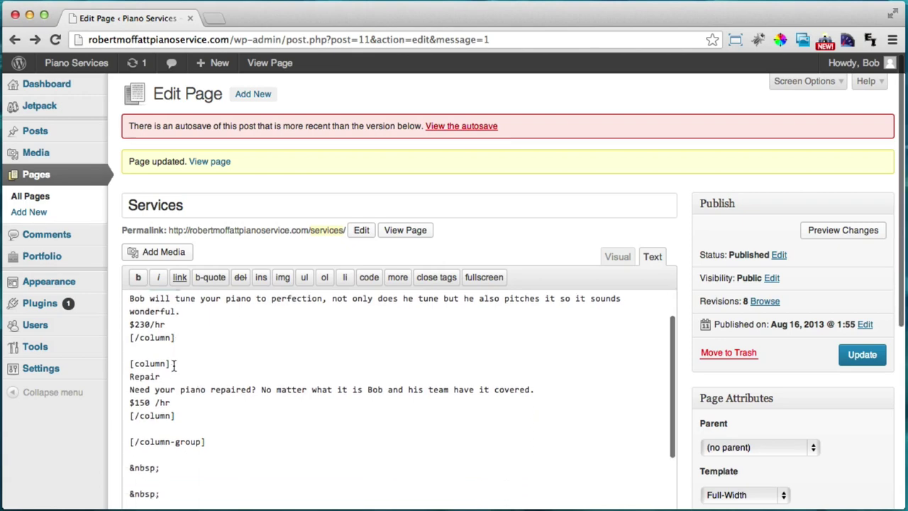
scroll(172, 365, "up", 2)
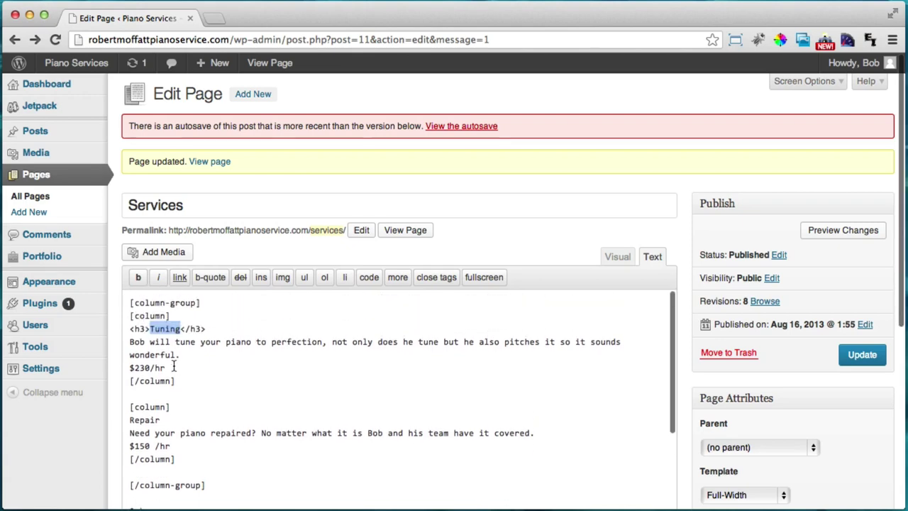
left_click(130, 420)
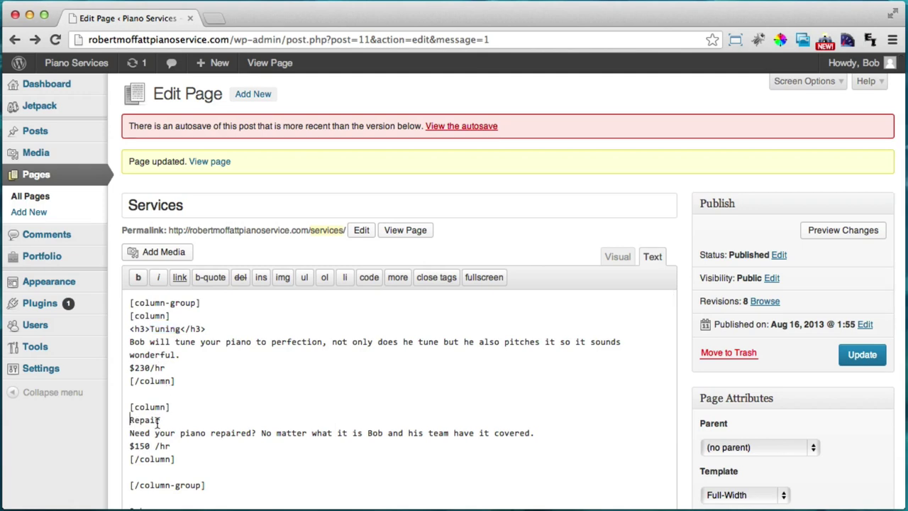
type("<h3>")
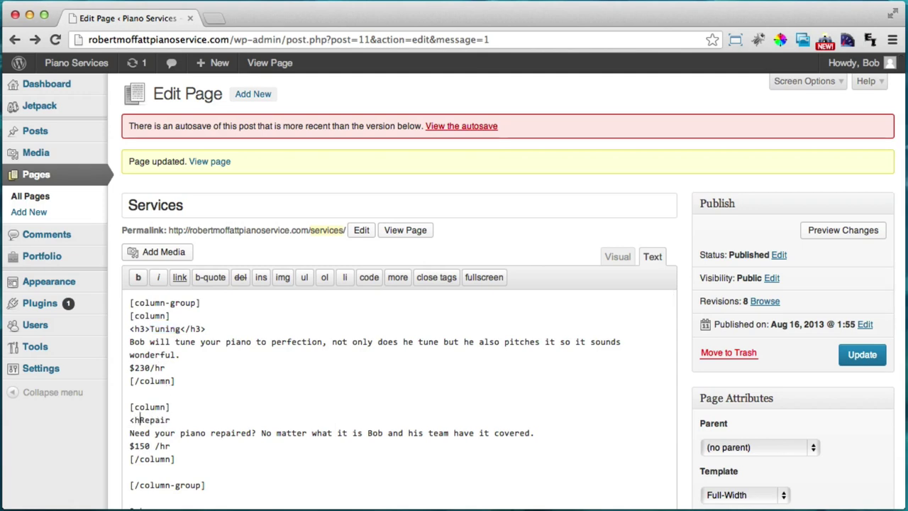
left_click(190, 420)
type("<")
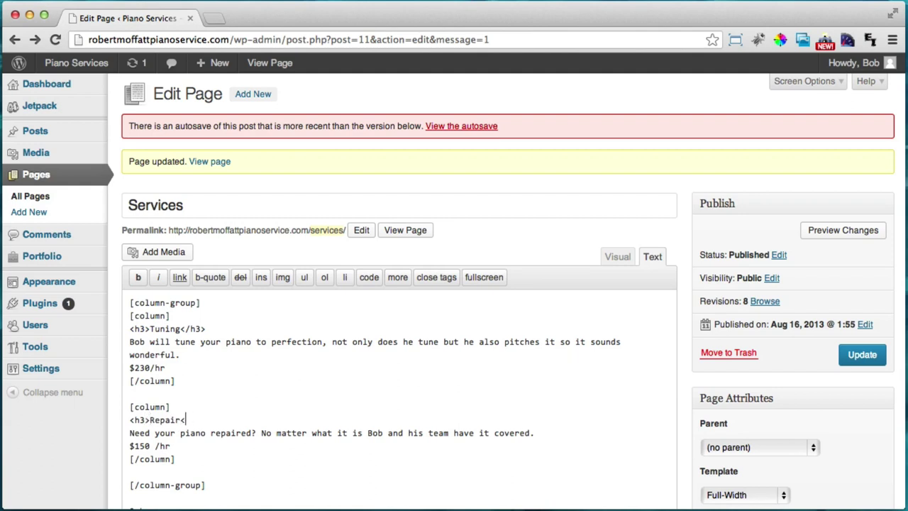
type("/h3>")
left_click_drag(150, 421, 125, 423)
left_click_drag(180, 420, 205, 420)
left_click(208, 417)
Add <h3> heading tags to the Refinishing and Case Design headings.
scroll(210, 415, "down", 2)
scroll(210, 415, "down", 3)
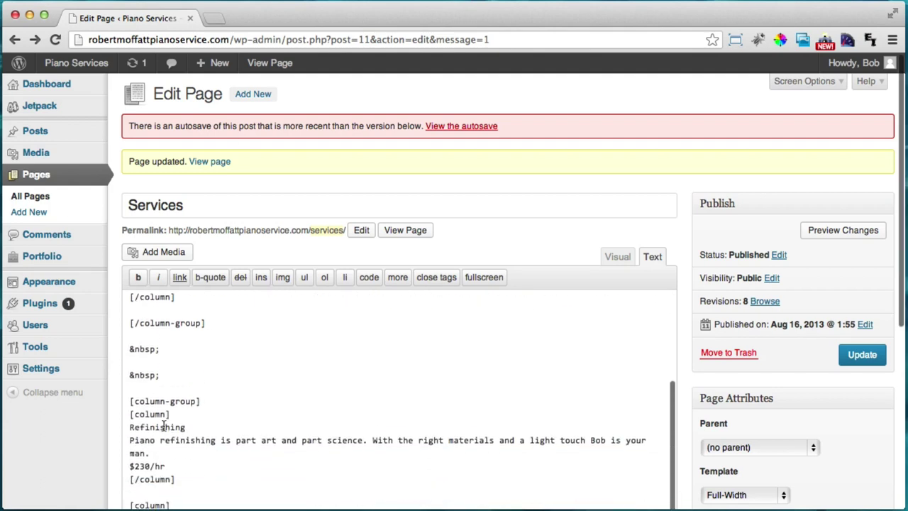
left_click(130, 427)
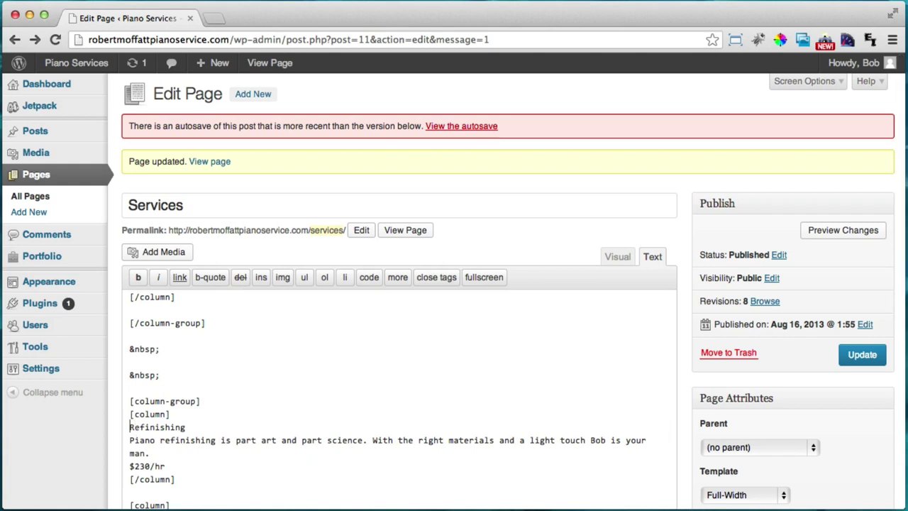
type("<h3>")
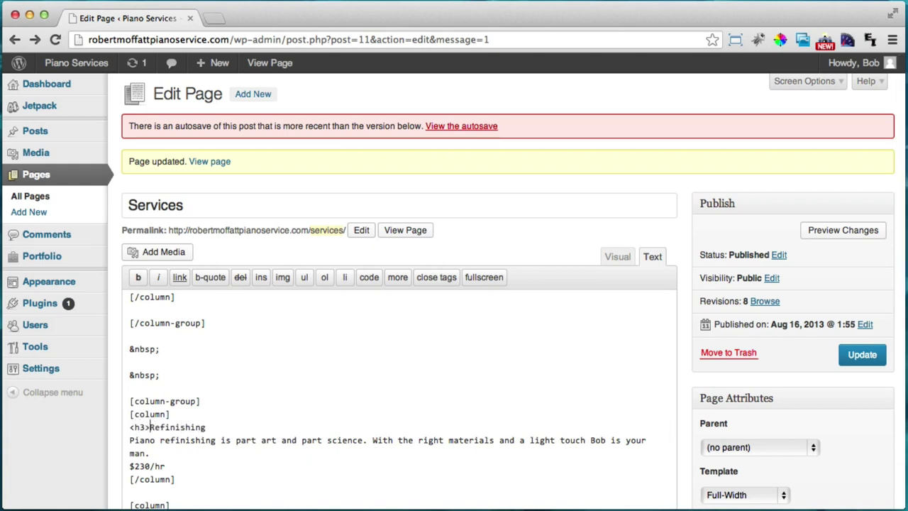
left_click(205, 427)
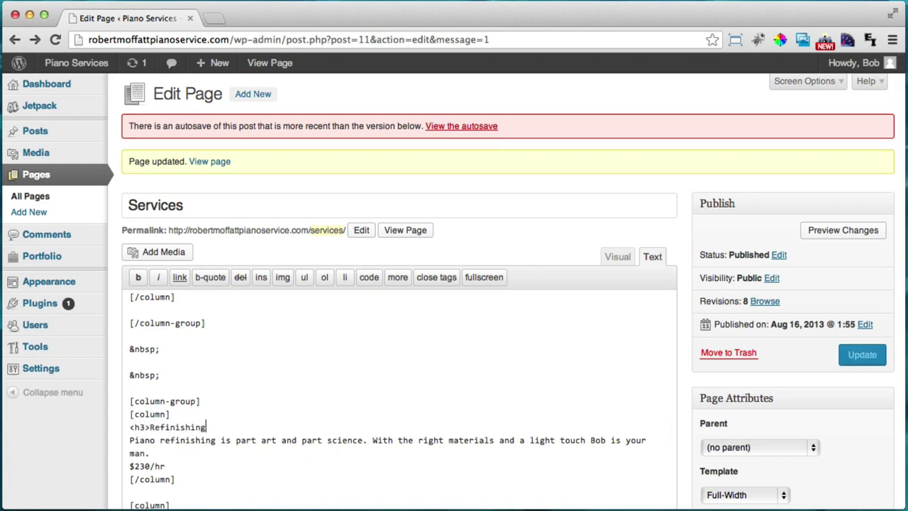
type("</h3>")
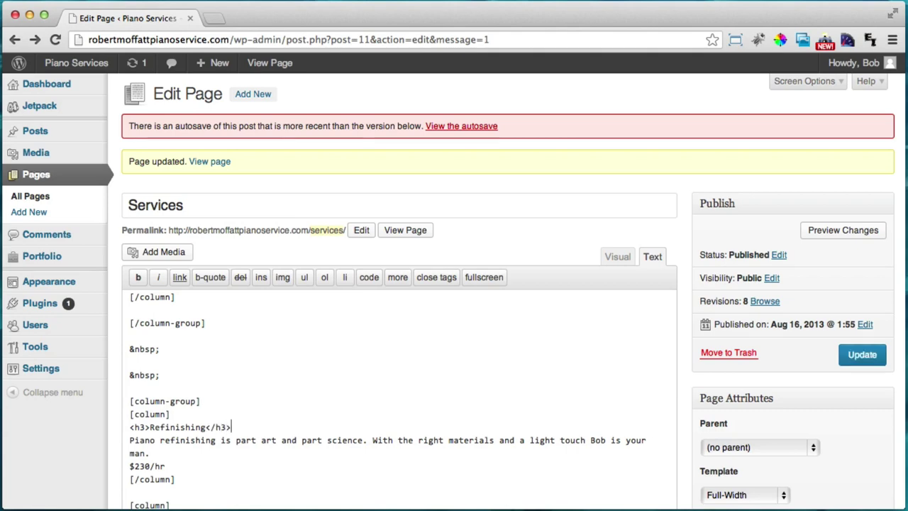
scroll(186, 417, "down", 5)
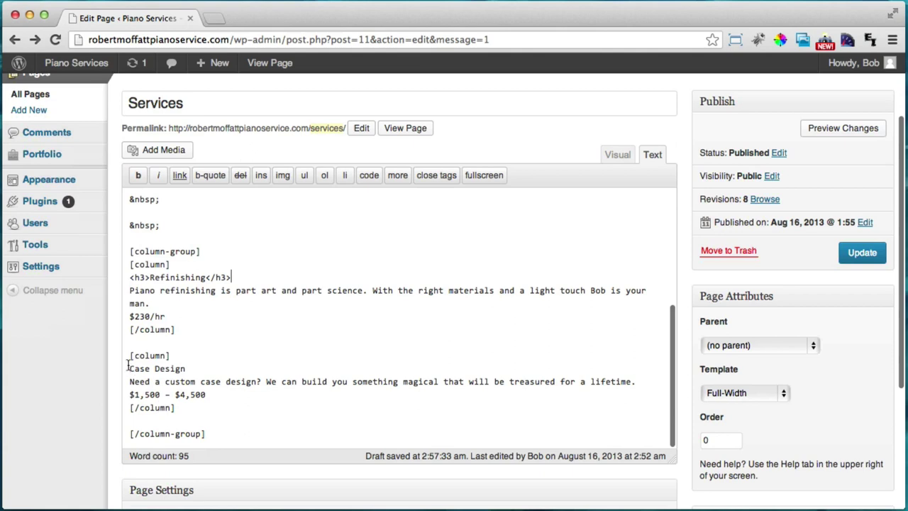
left_click(129, 368)
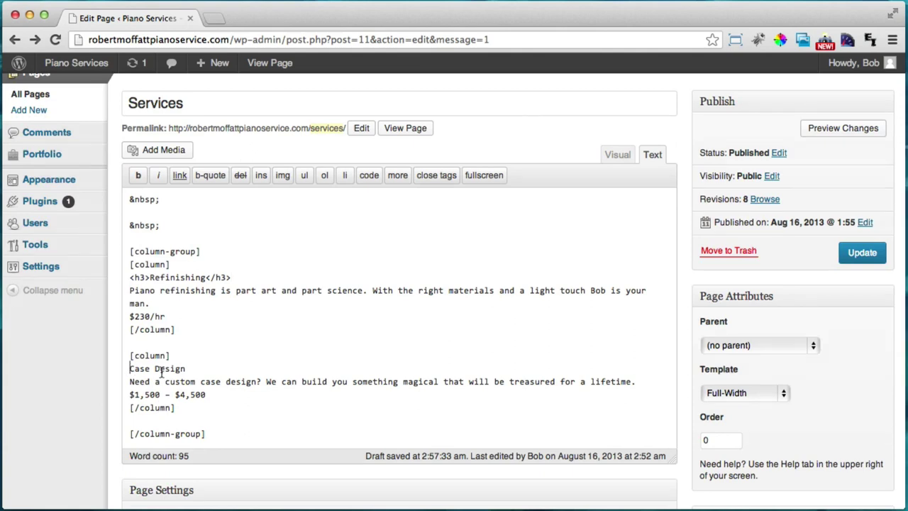
type("<h3>")
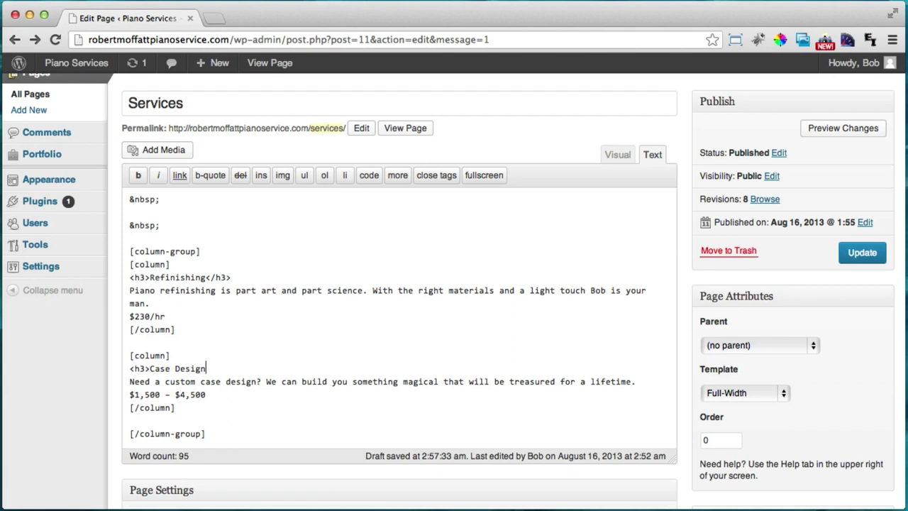
type("</h3>")
scroll(290, 324, "down", 1)
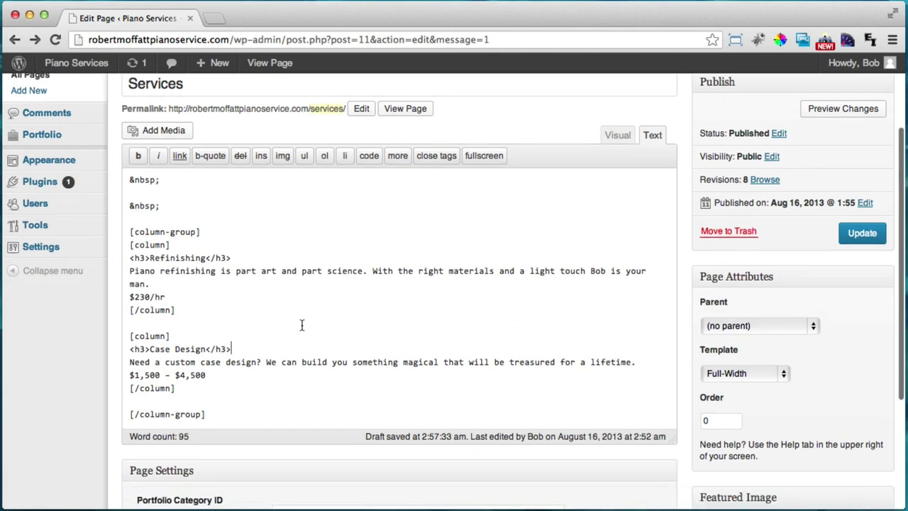
scroll(505, 298, "up", 2)
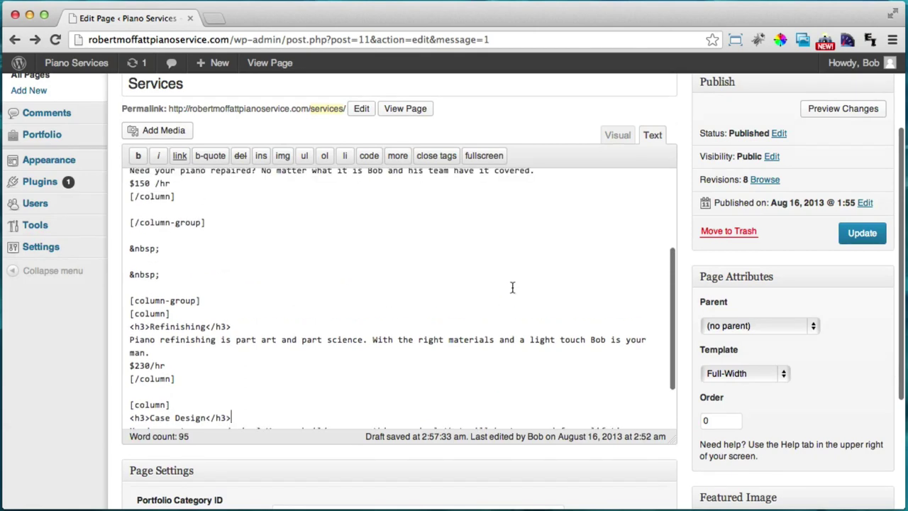
Switch back to the Visual view and update the Services page.
left_click(617, 136)
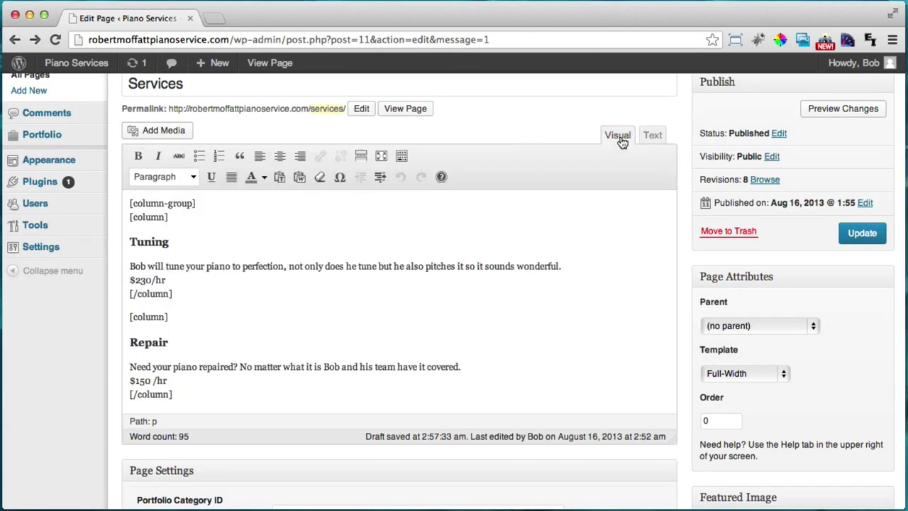
scroll(503, 308, "up", 3)
scroll(467, 352, "down", 8)
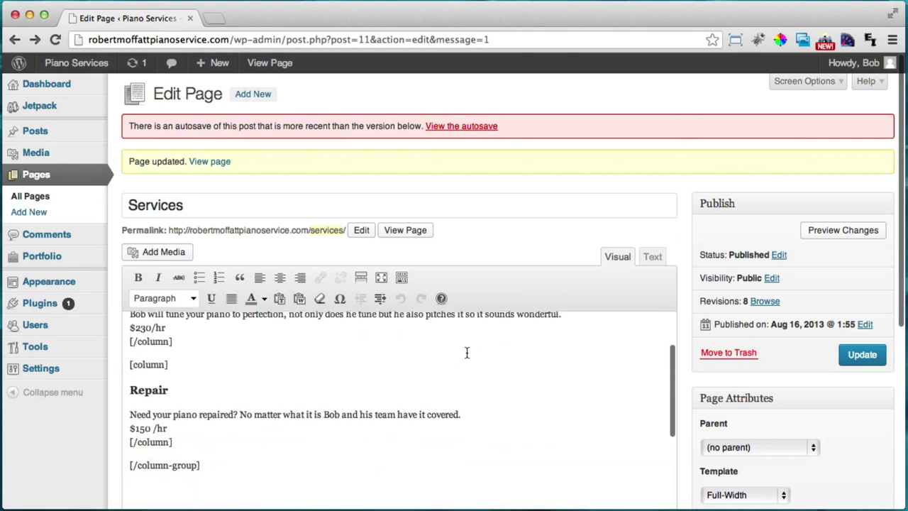
scroll(467, 353, "down", 2)
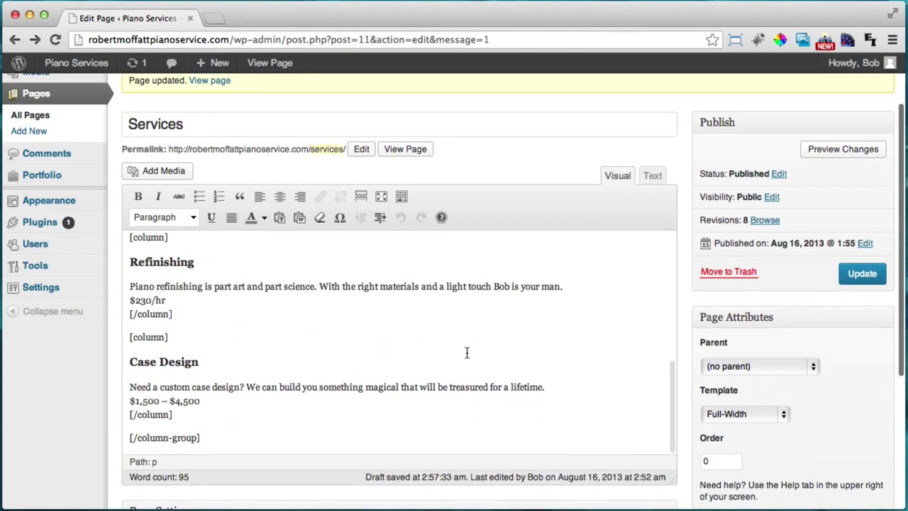
left_click(857, 281)
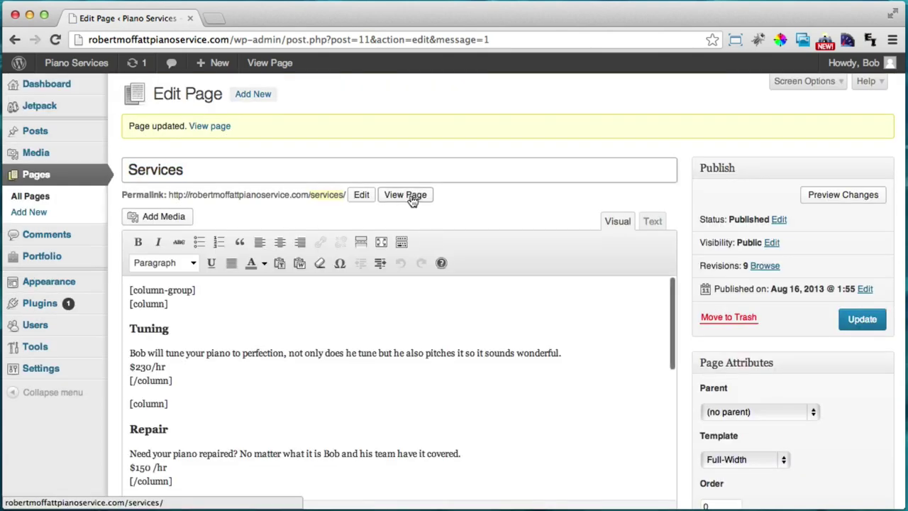
Open the live Services page and inspect the bold Tuning and Repair headings.
left_click(402, 201)
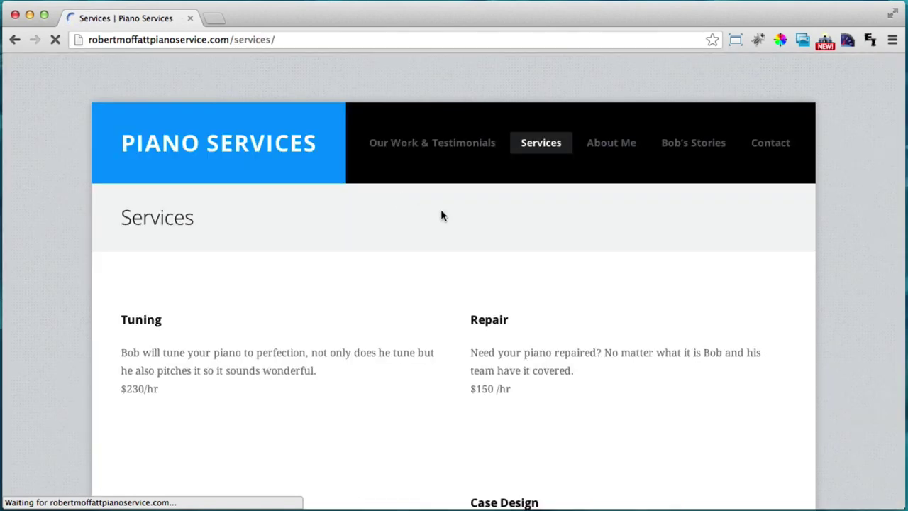
scroll(465, 217, "down", 3)
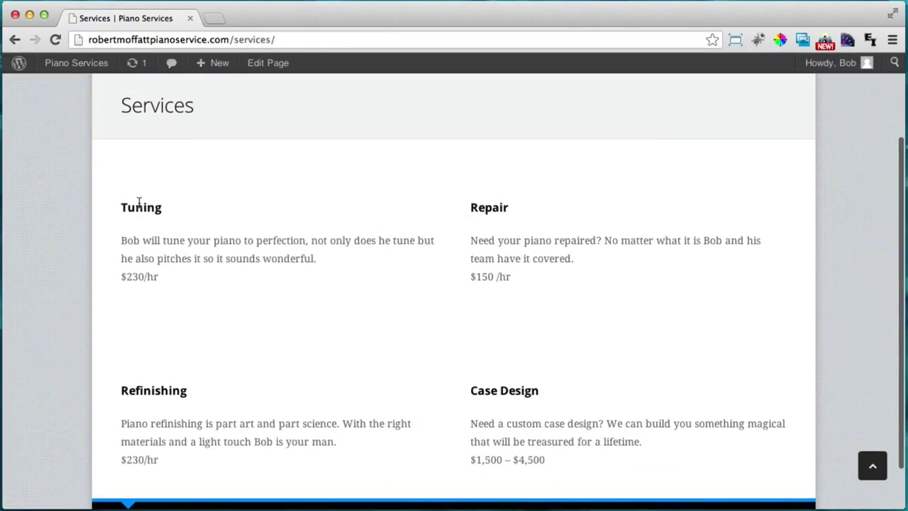
left_click_drag(126, 207, 160, 205)
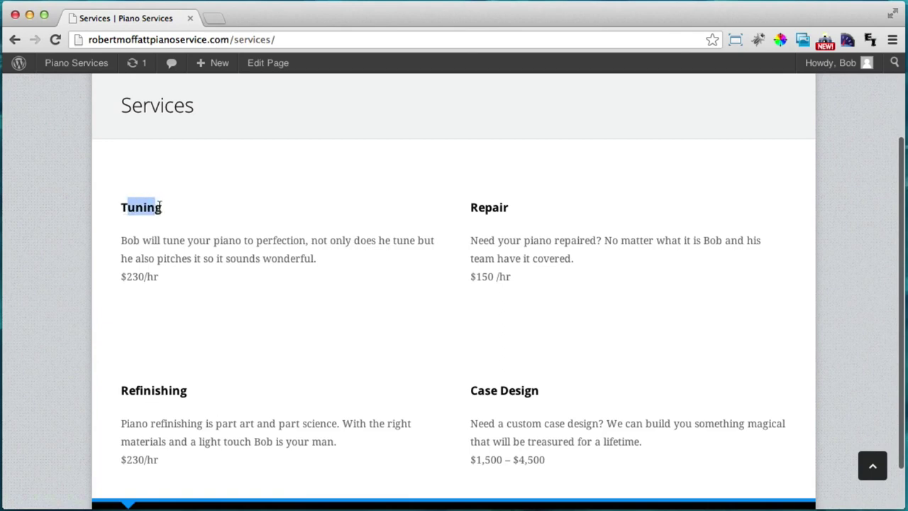
left_click_drag(470, 208, 518, 209)
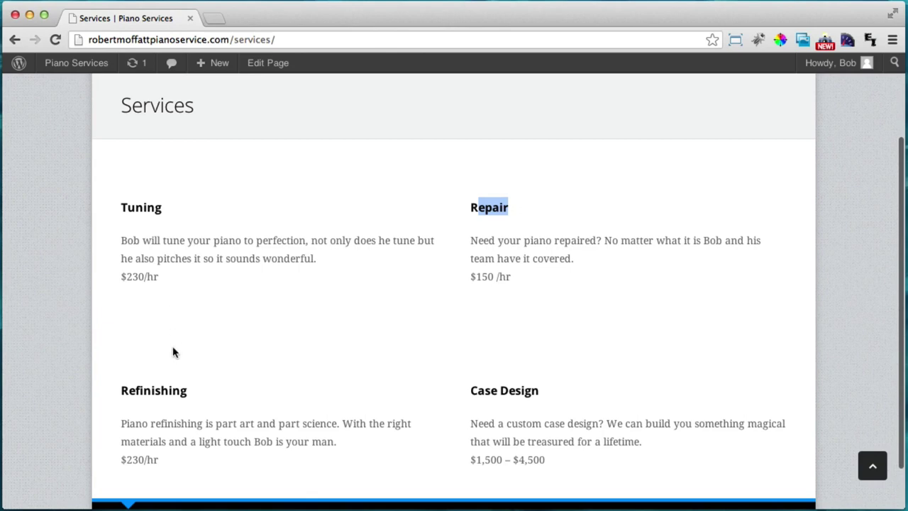
Delete the empty line between [/column-group] and [column-group], update, and reopen the live page.
left_click(268, 63)
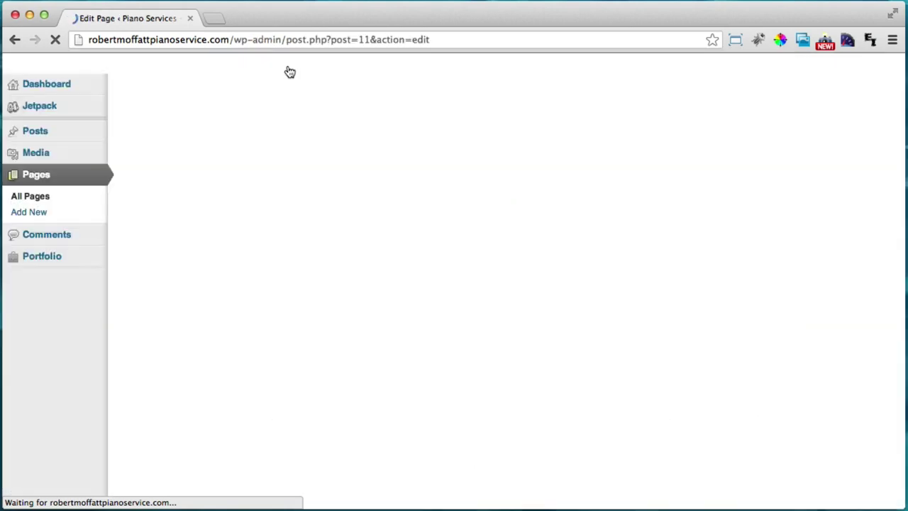
scroll(359, 312, "down", 5)
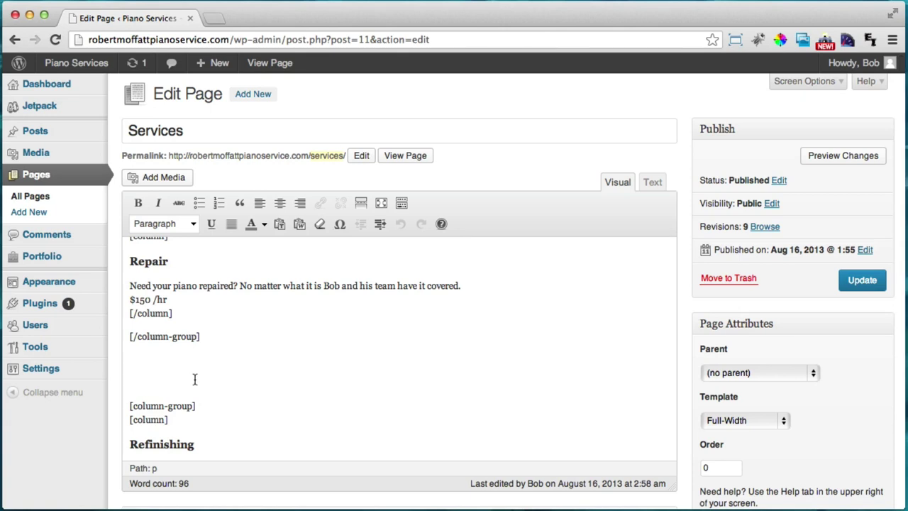
key("BackSpace")
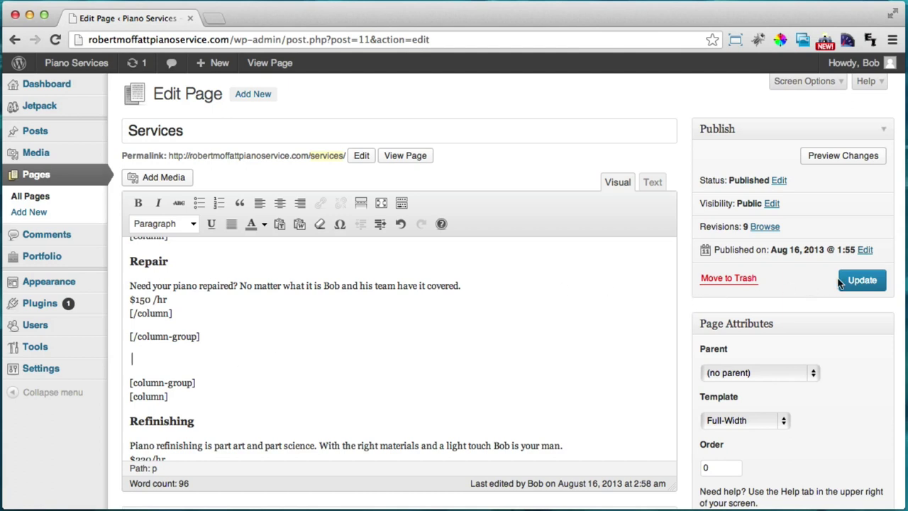
left_click(863, 280)
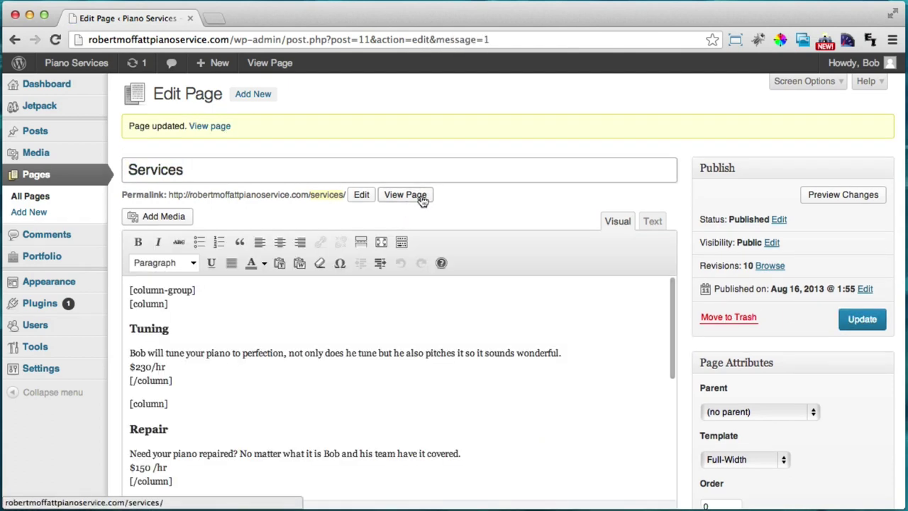
scroll(348, 312, "down", 1)
scroll(349, 312, "down", 3)
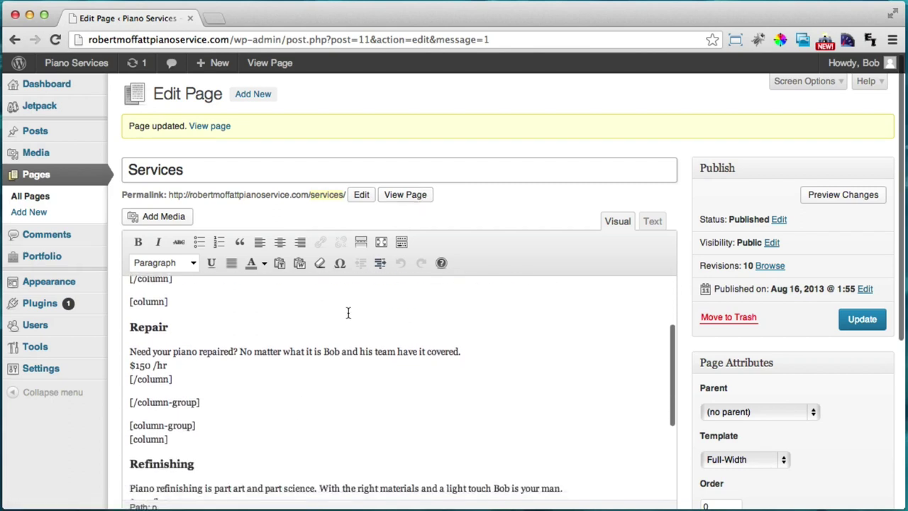
scroll(348, 312, "up", 4)
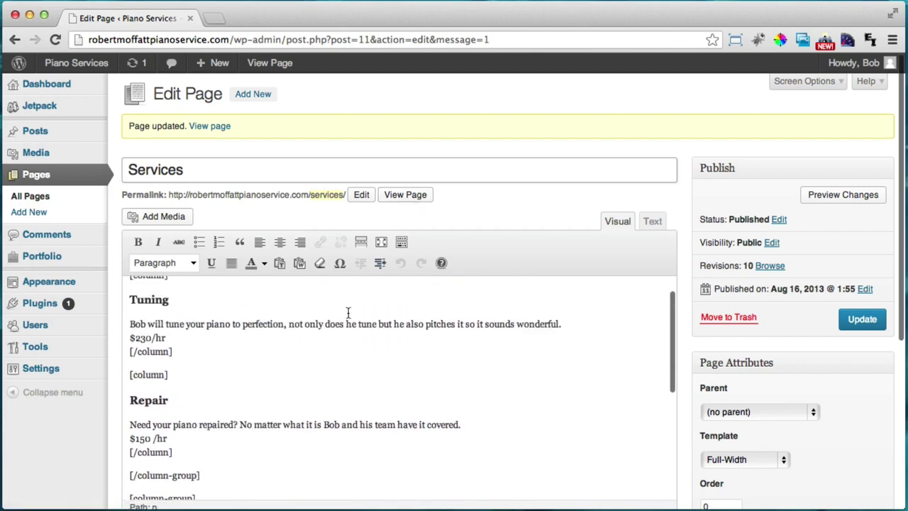
left_click(412, 203)
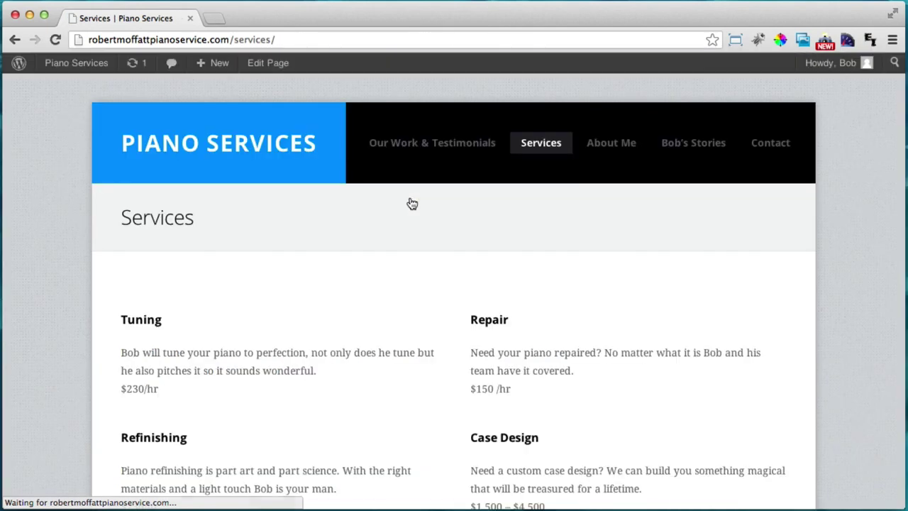
Scroll through the live Services page to check the tighter two-row service layout.
scroll(409, 231, "down", 2)
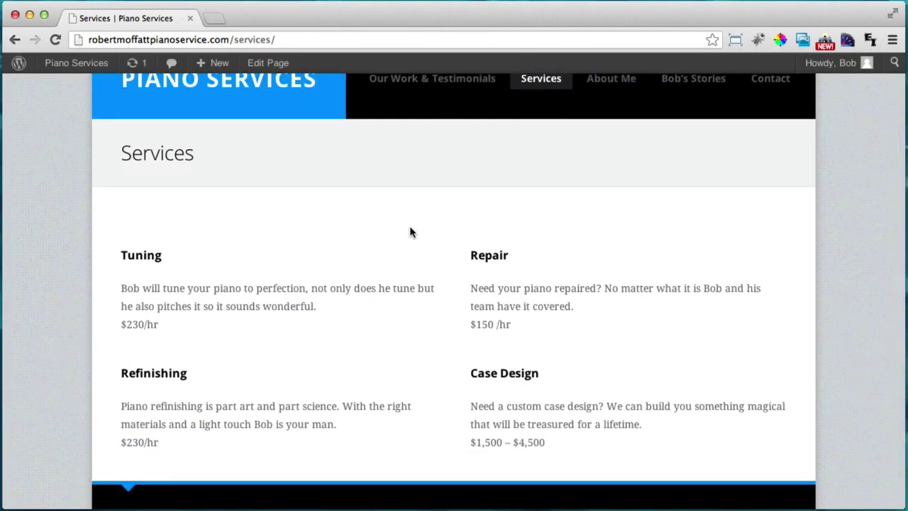
scroll(401, 276, "down", 2)
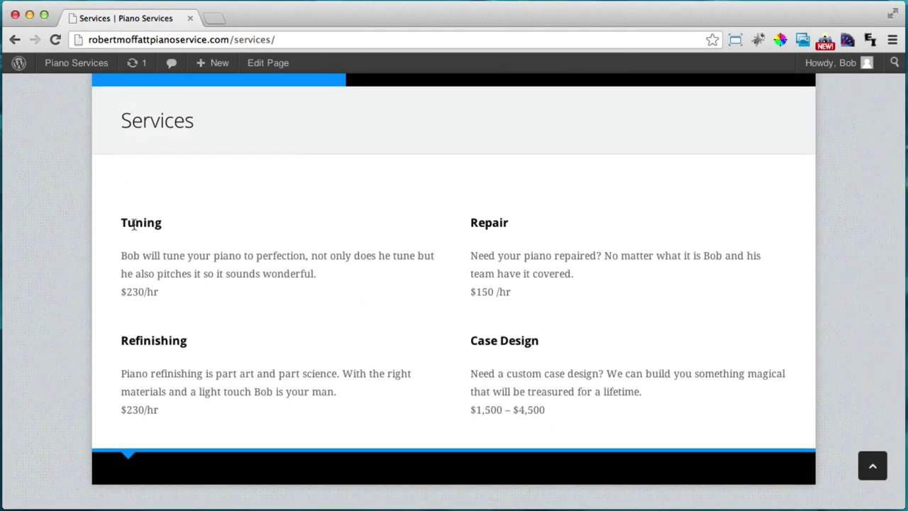
scroll(278, 268, "down", 1)
scroll(278, 268, "up", 3)
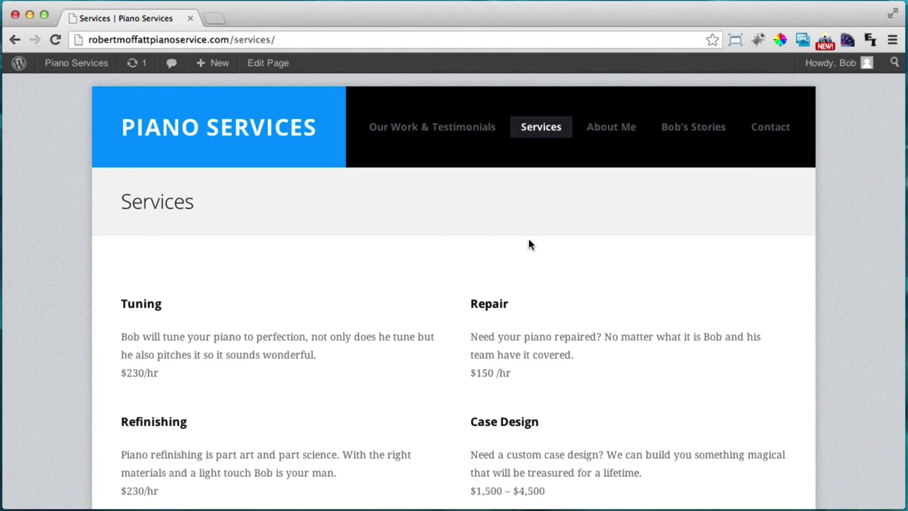
Upload services.jpg from the bob folder through the page's featured image dialog.
left_click(266, 69)
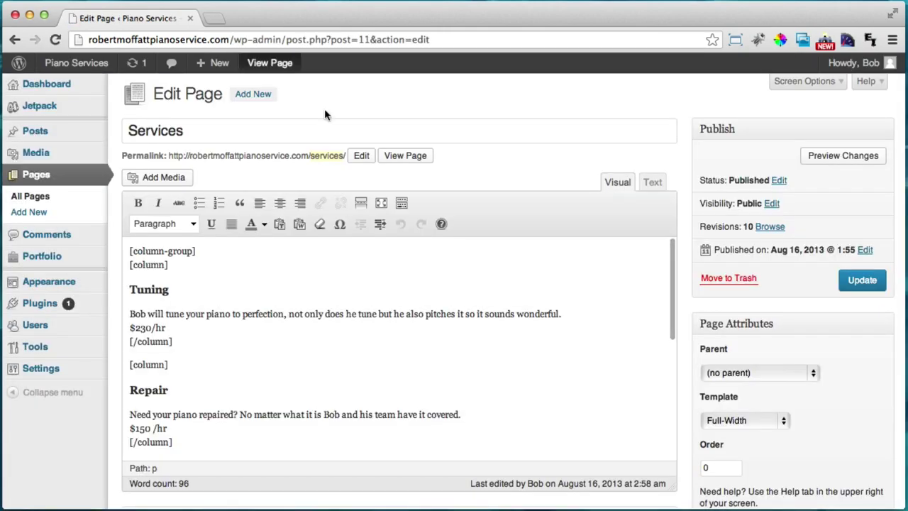
scroll(699, 234, "down", 3)
scroll(700, 239, "down", 3)
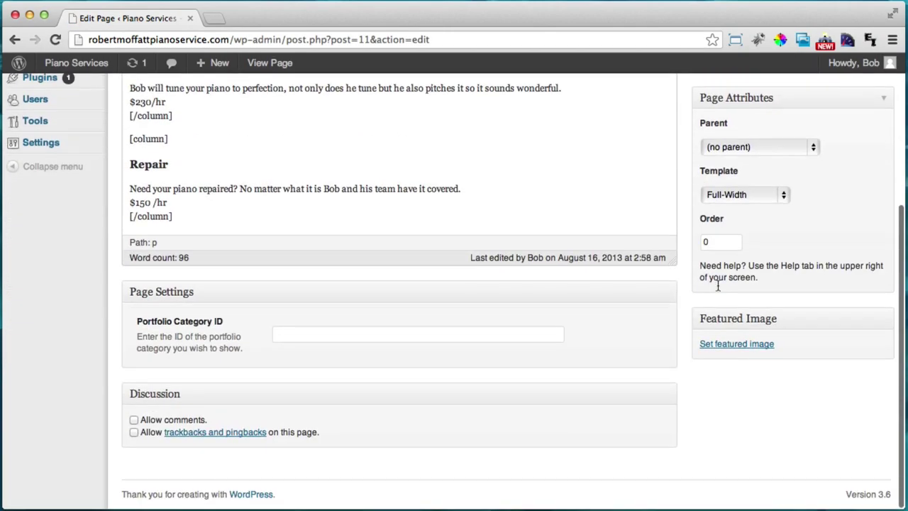
left_click(733, 345)
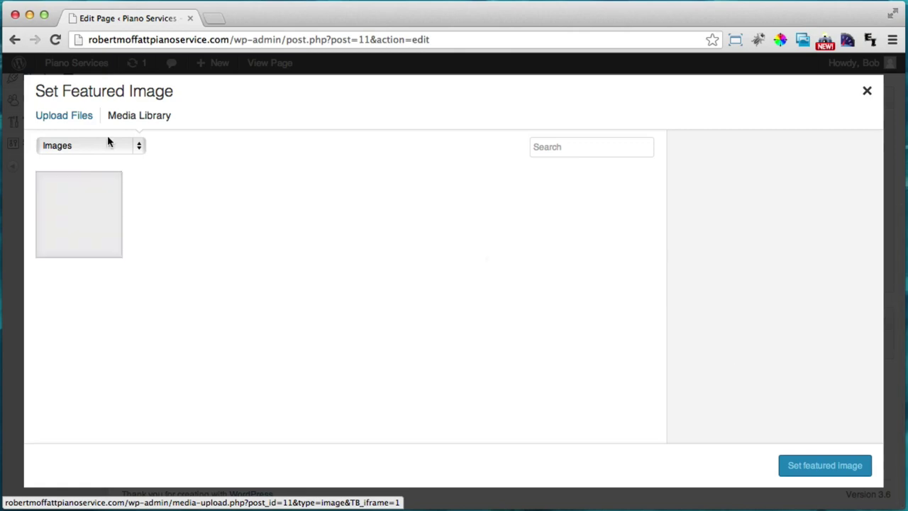
left_click(59, 122)
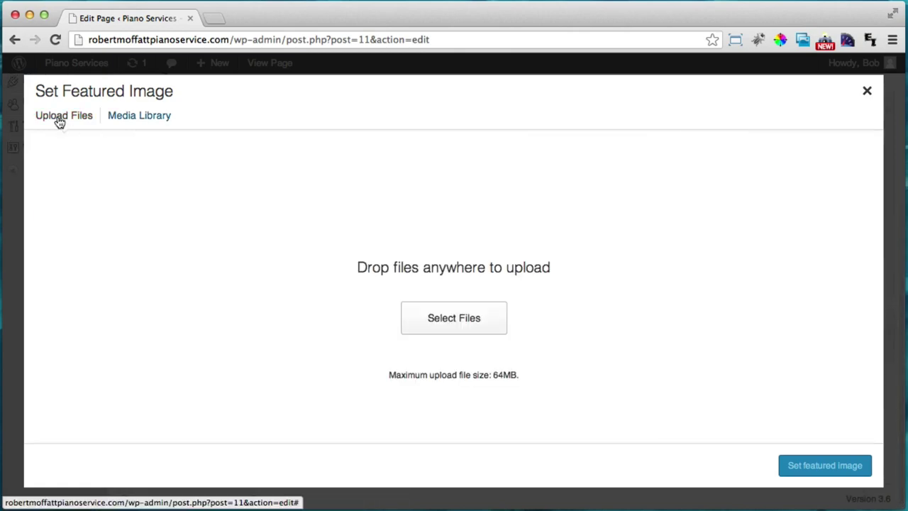
left_click(450, 333)
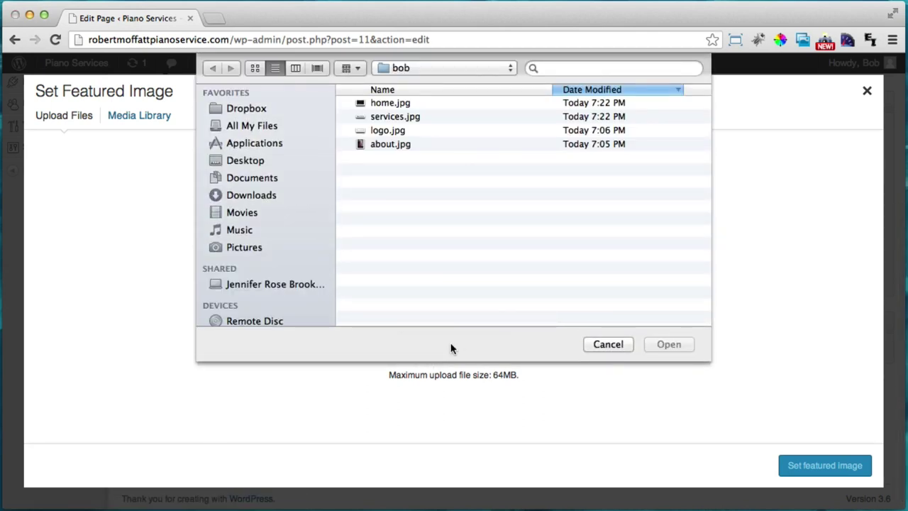
left_click(391, 119)
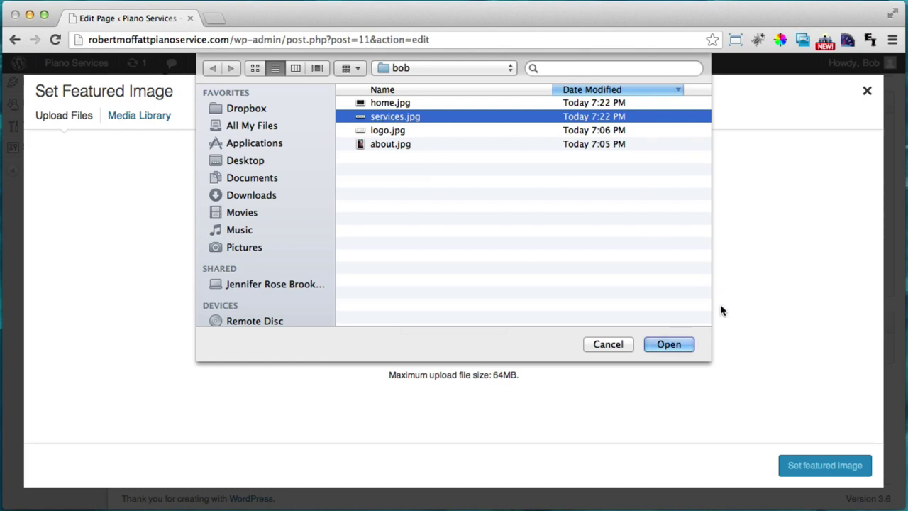
left_click(669, 345)
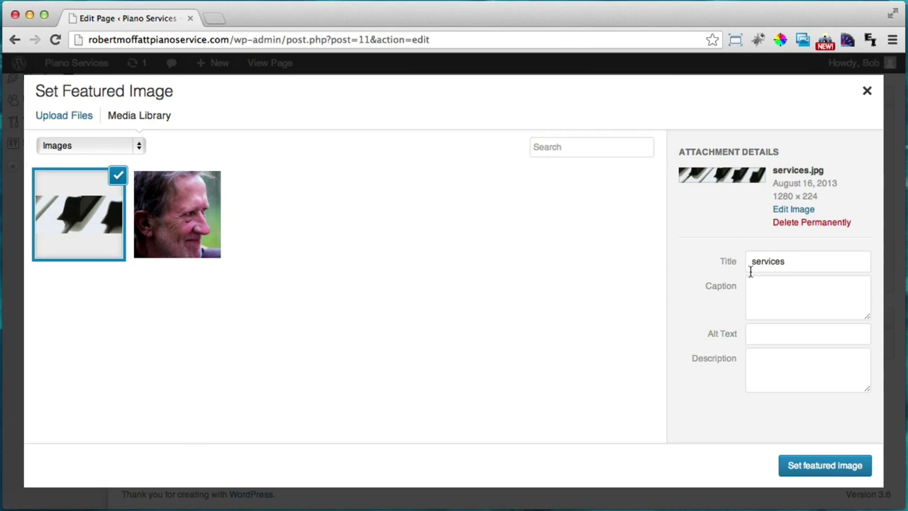
Make services.jpg the Services page's featured image and update the page.
left_click(815, 471)
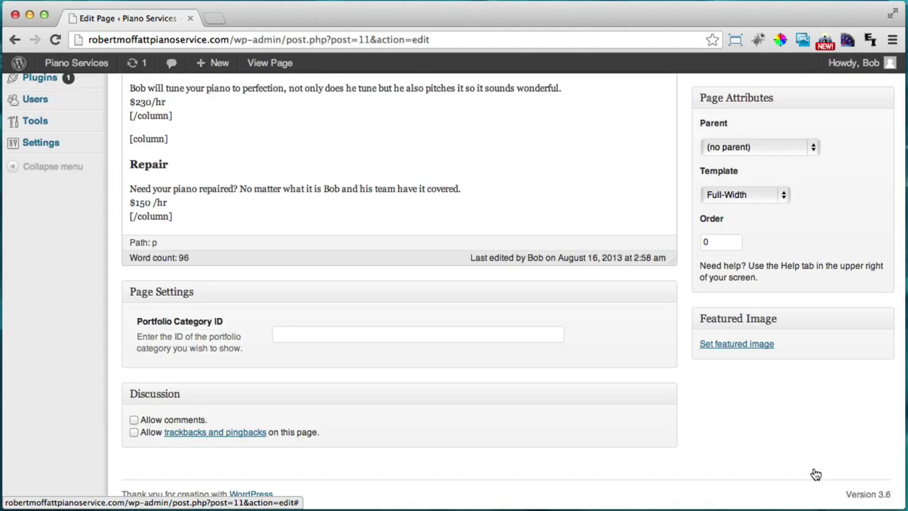
scroll(765, 423, "up", 5)
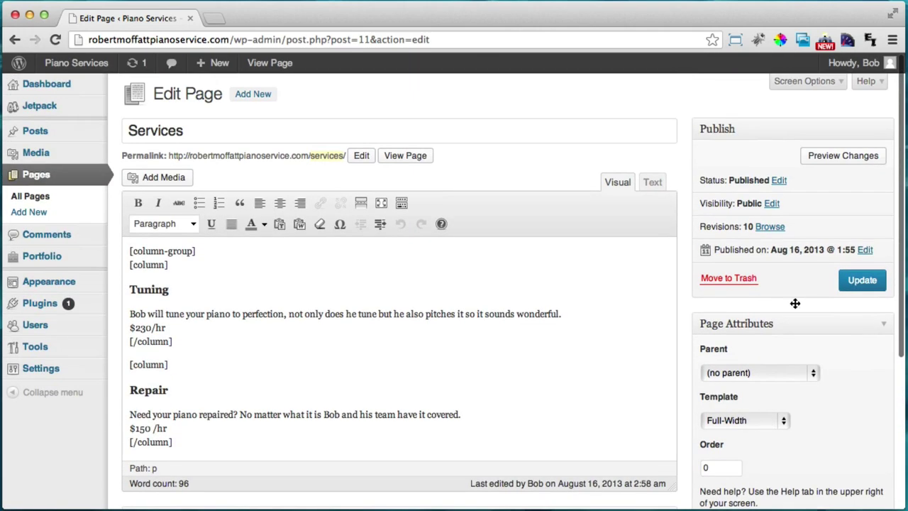
left_click(856, 282)
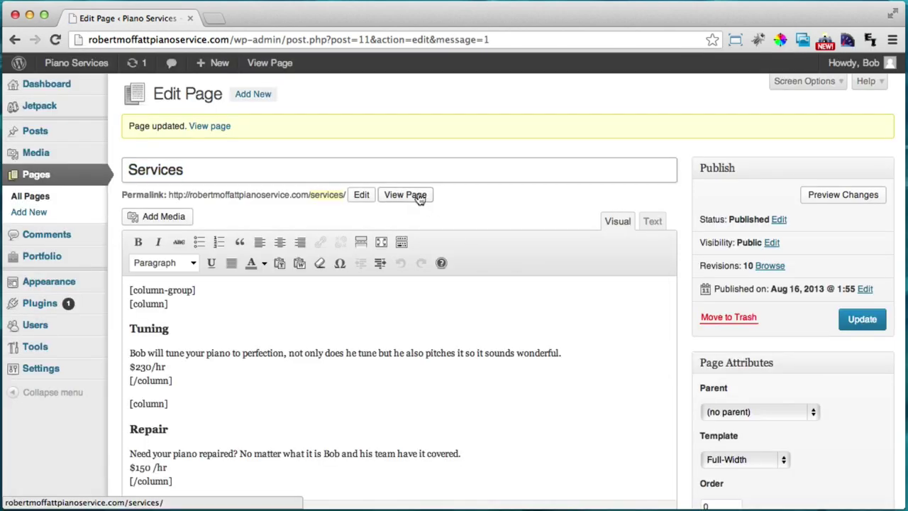
View the live Services page, scroll through its four priced service cards, then go back to the homepage.
left_click(419, 196)
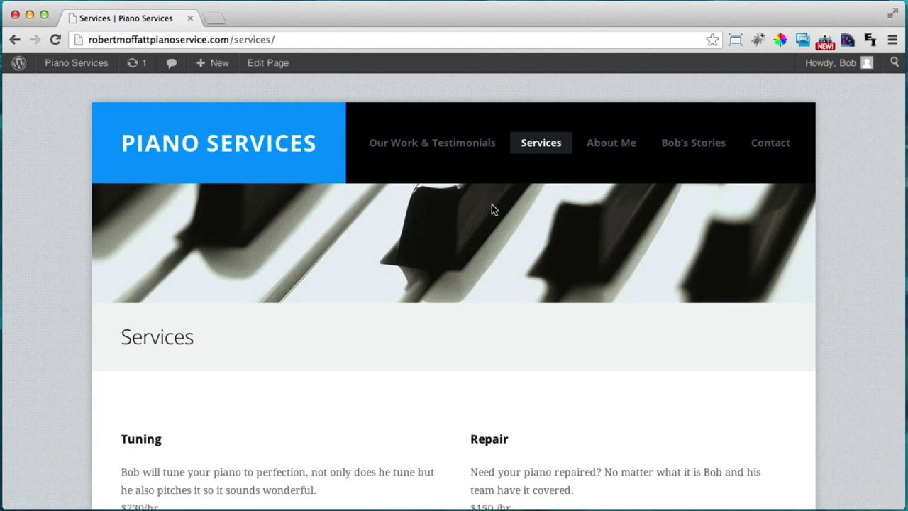
scroll(491, 206, "down", 5)
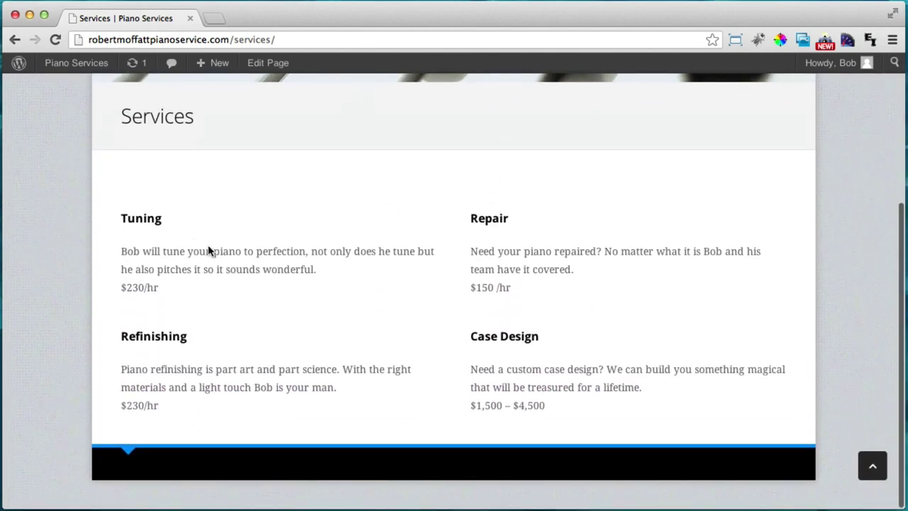
scroll(390, 256, "up", 3)
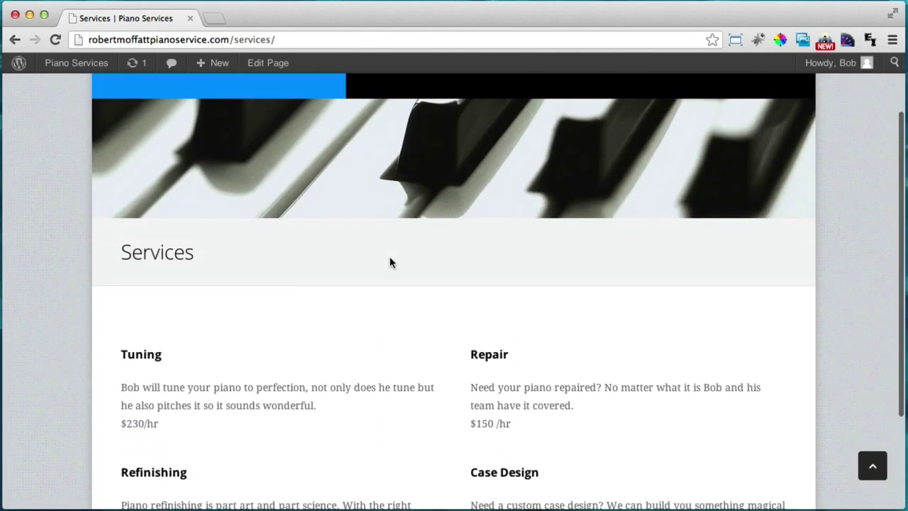
scroll(397, 304, "down", 1)
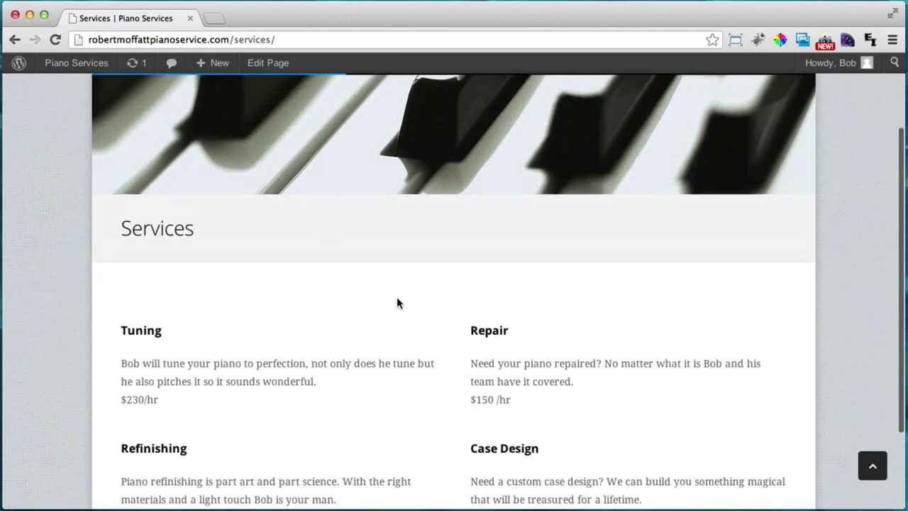
scroll(407, 320, "up", 3)
left_click(240, 146)
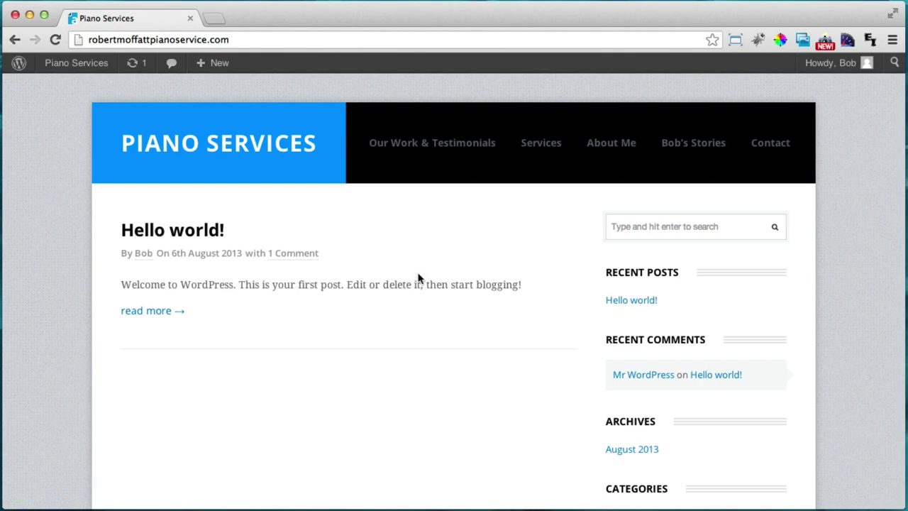
Switch Our Work & Testimonials to the Portfolio - AJAX template, update it, and view it live.
left_click(410, 150)
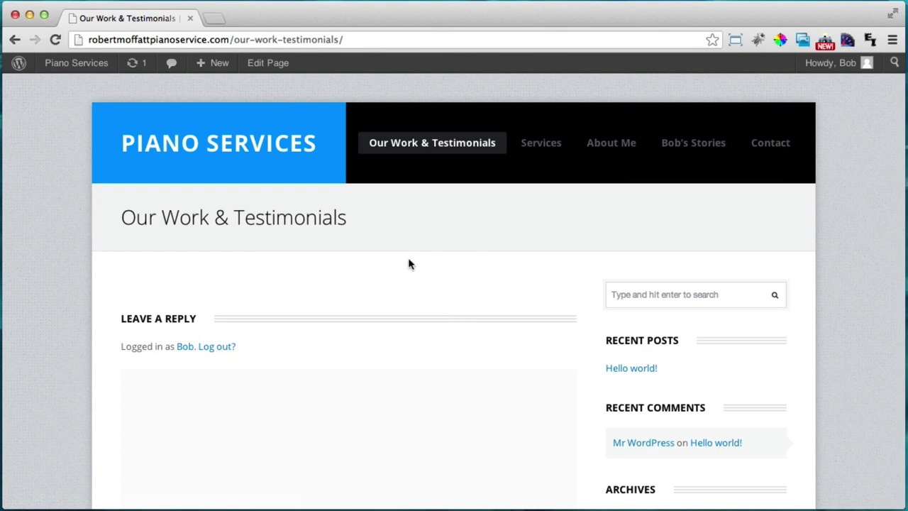
left_click(268, 68)
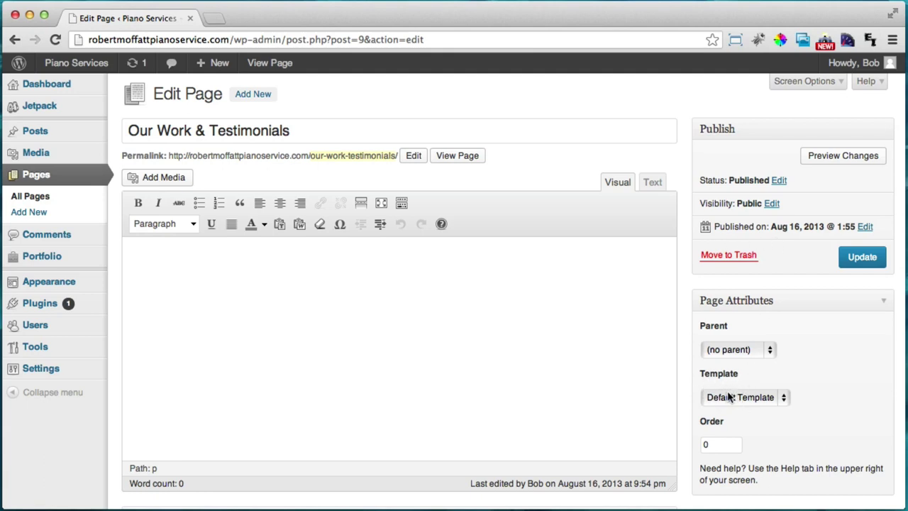
left_click(755, 398)
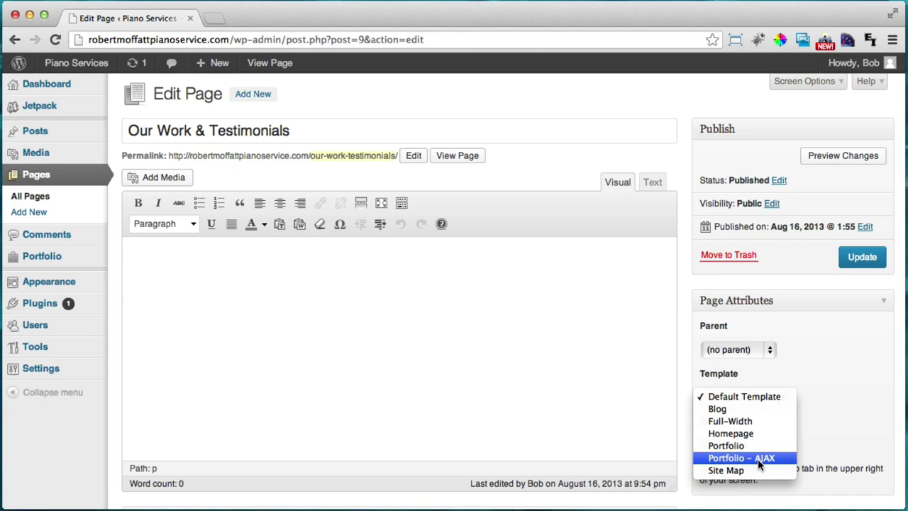
left_click(760, 460)
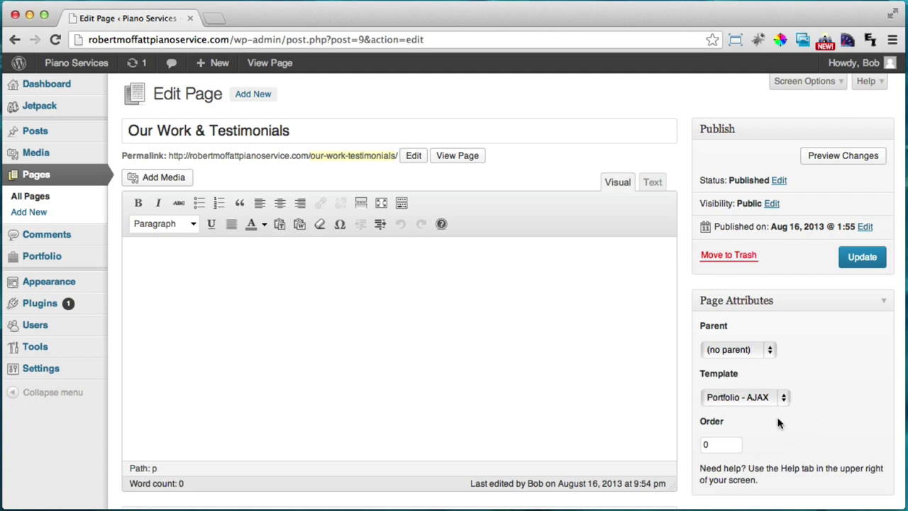
left_click(858, 257)
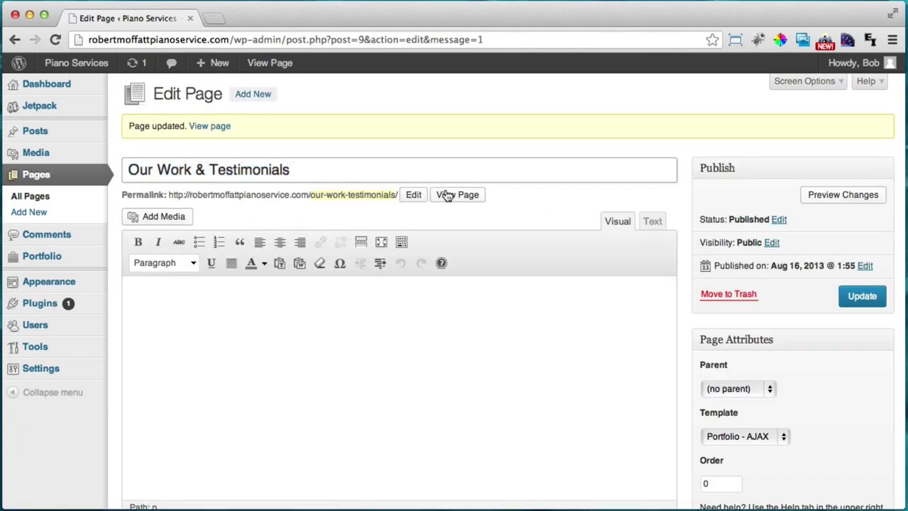
left_click(448, 199)
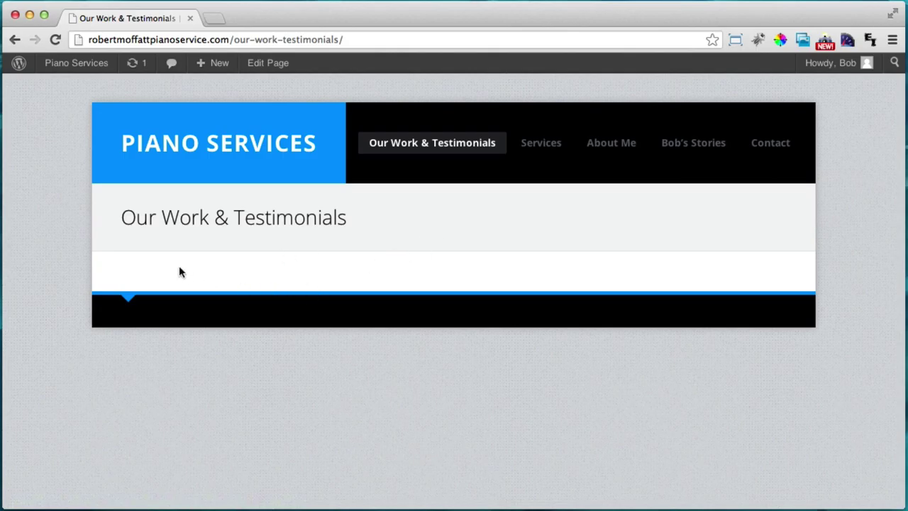
Go from the Dashboard to the Portfolio list and start a blank Add New Portfolio Post.
mouse_move(78, 69)
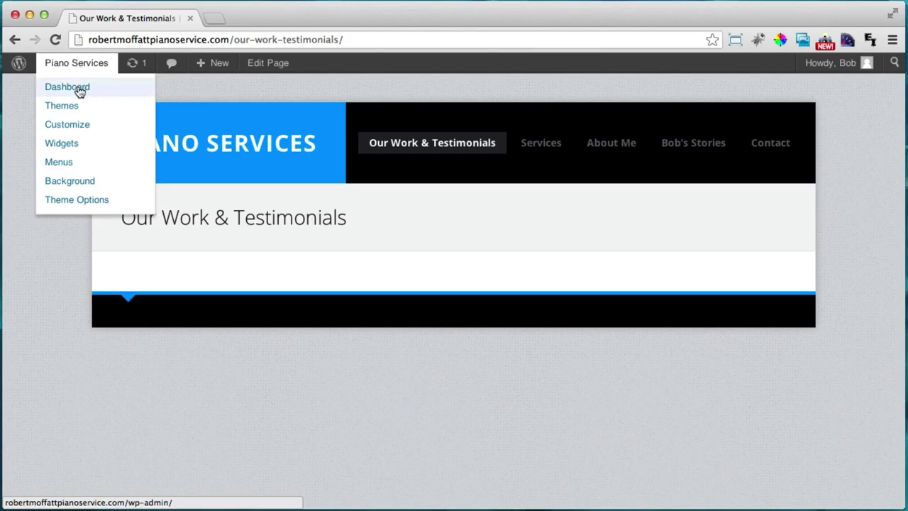
left_click(79, 91)
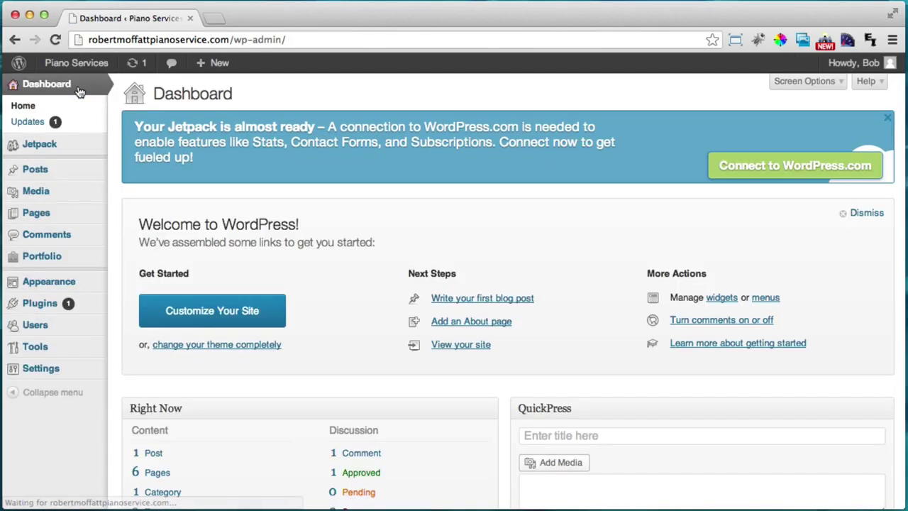
left_click(57, 262)
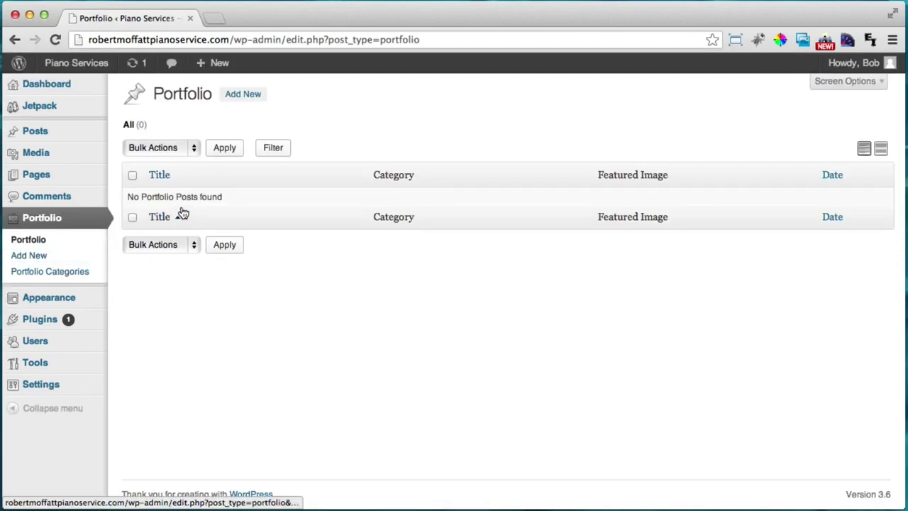
left_click(248, 97)
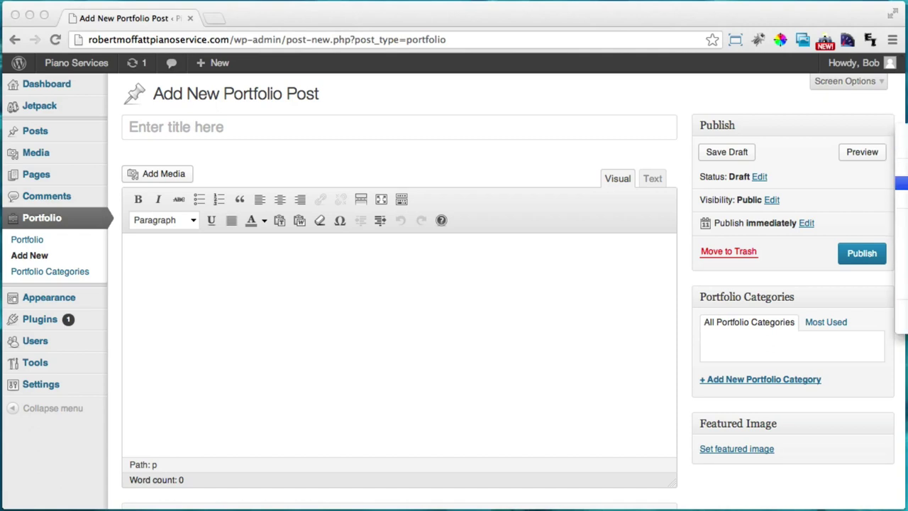
Title the post 'Sir Elton John Recording Session' and paste three lorem ipsum paragraphs into the body.
left_click(203, 130)
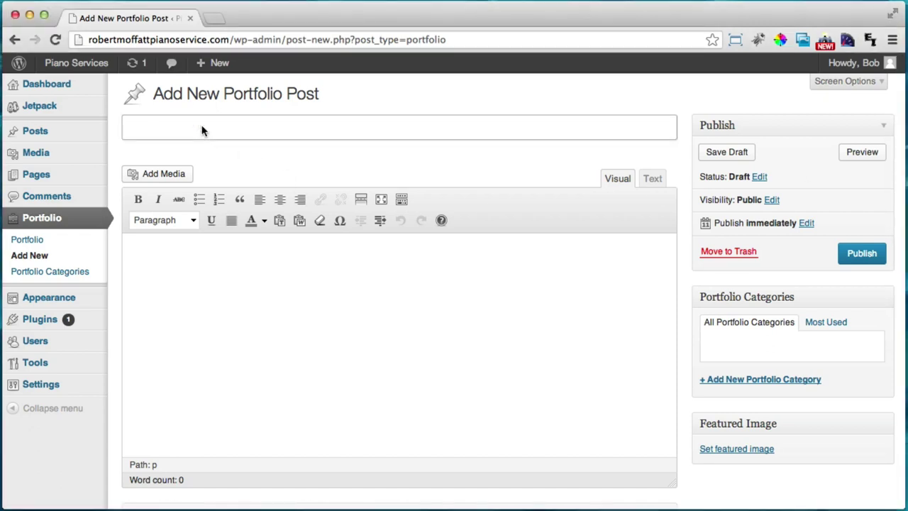
type("Sir Elton John Recording Session")
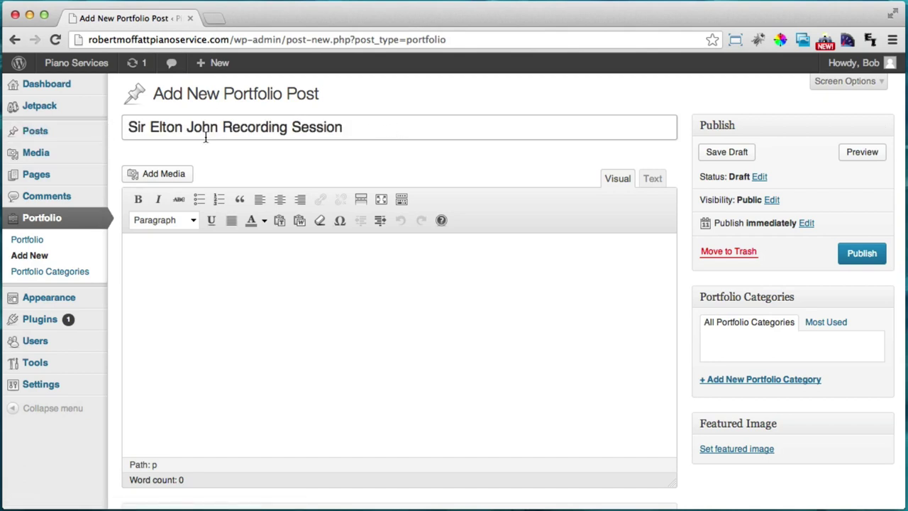
left_click(302, 291)
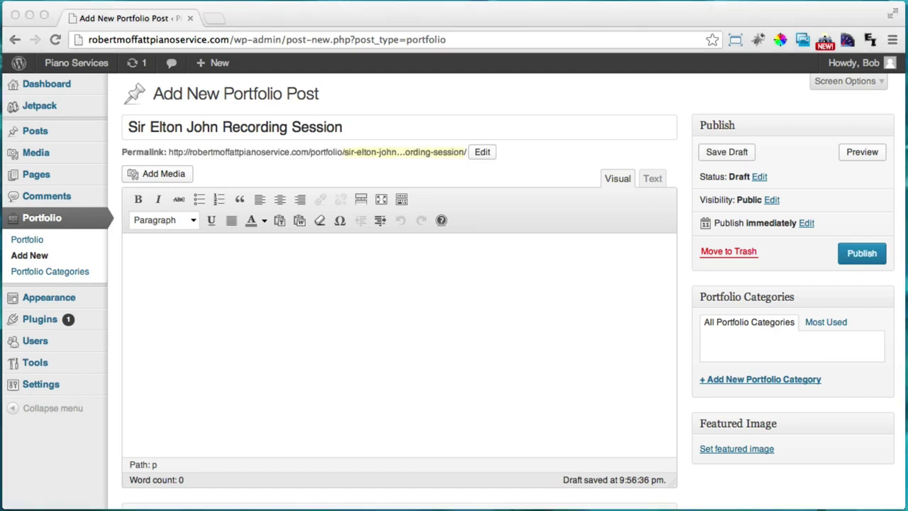
left_click(397, 320)
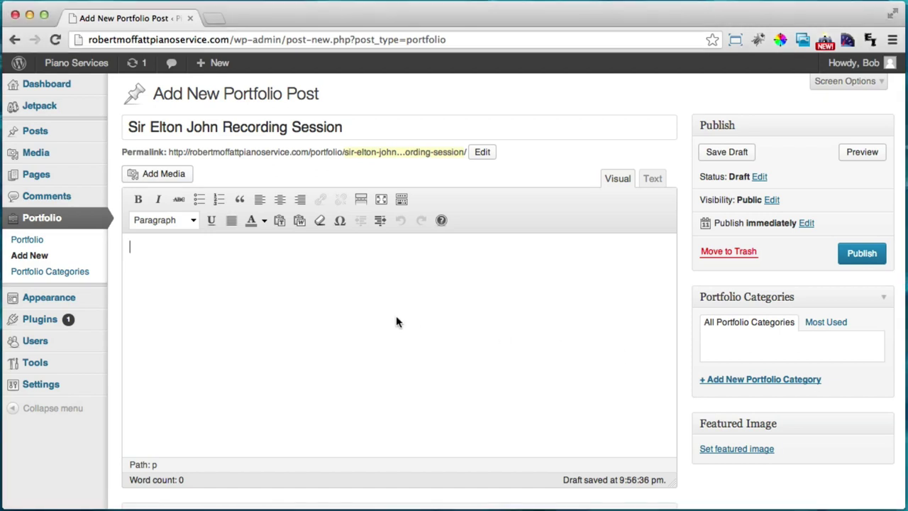
type("Morbi vulputate egestas sem, eu cursus ligula ullamcorper non. Curabitur tristique velit eu mauris venenatis egestas. Phasellus bibendum placerat metus, sed molestie magna semper eget.  Sed sit amet dui felis, tempus porttitor justo. Nam sit amet odio eu mauris ornare dapibus. Morbi pellentesque vehicula nisi id viverra.  Nam a urna massa, a tempus dui. Pellentesque a neque vitae arcu sollicitudin mattis ut nec massa. Quisque consectetur leo sit amet mauris dignissim egestas sed ut dui.")
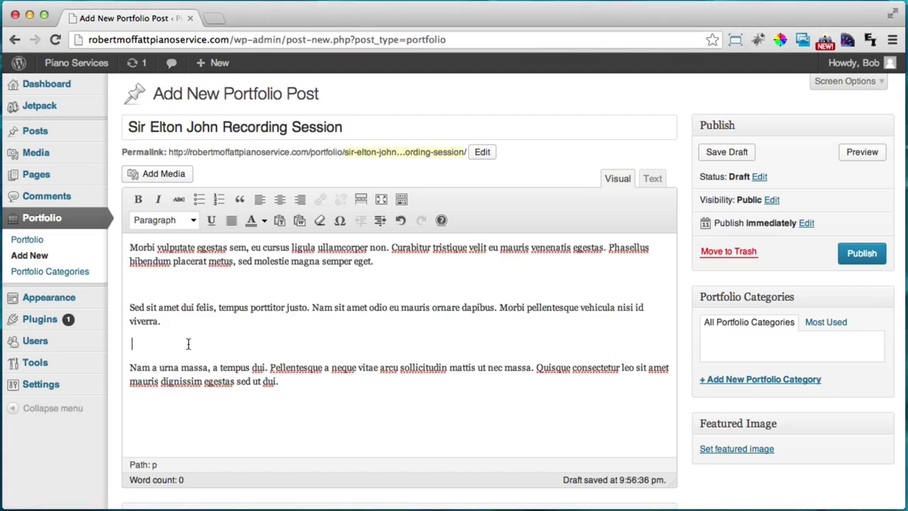
Remove the blank lines between the paragraphs and make the middle paragraph a blockquote.
left_click(188, 343)
key("BackSpace")
left_click(132, 283)
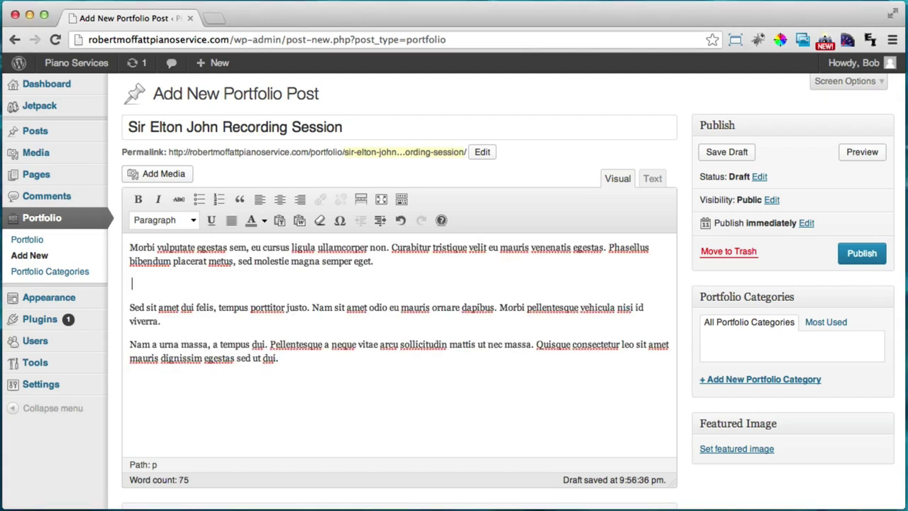
key("BackSpace")
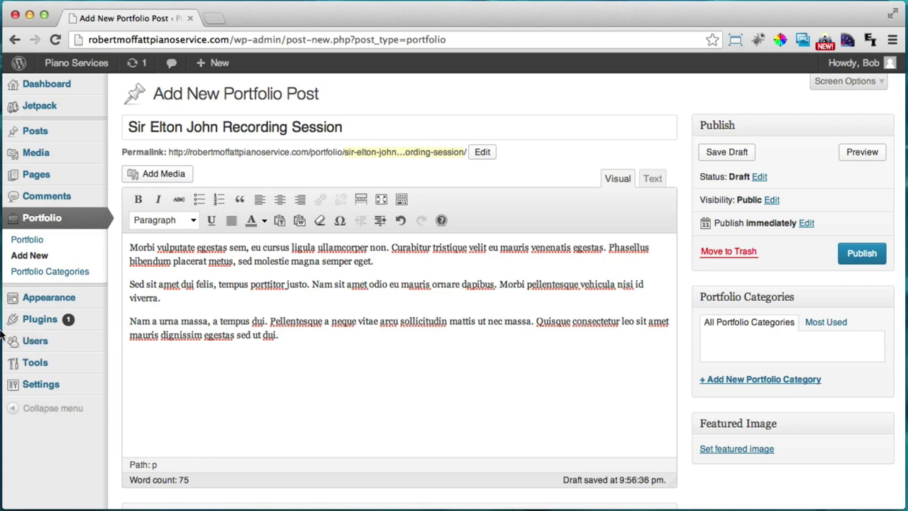
left_click_drag(200, 301, 116, 285)
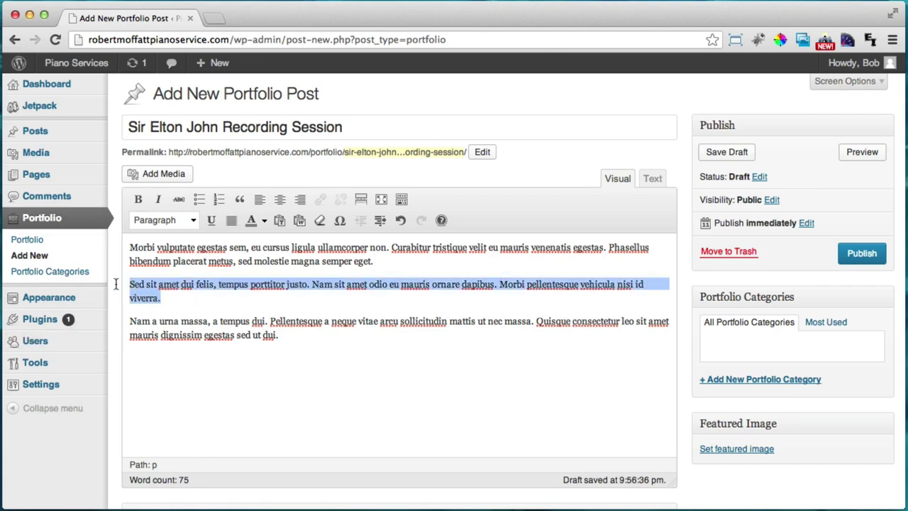
left_click(240, 201)
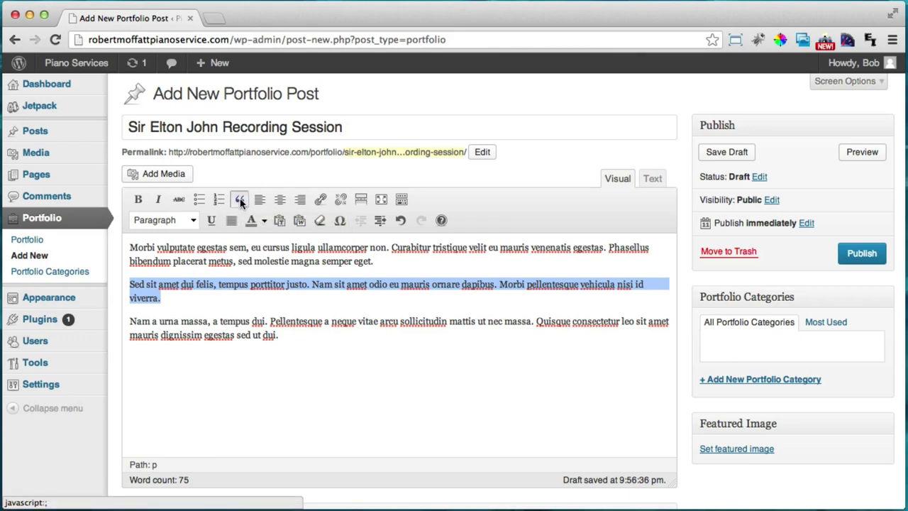
left_click(292, 302)
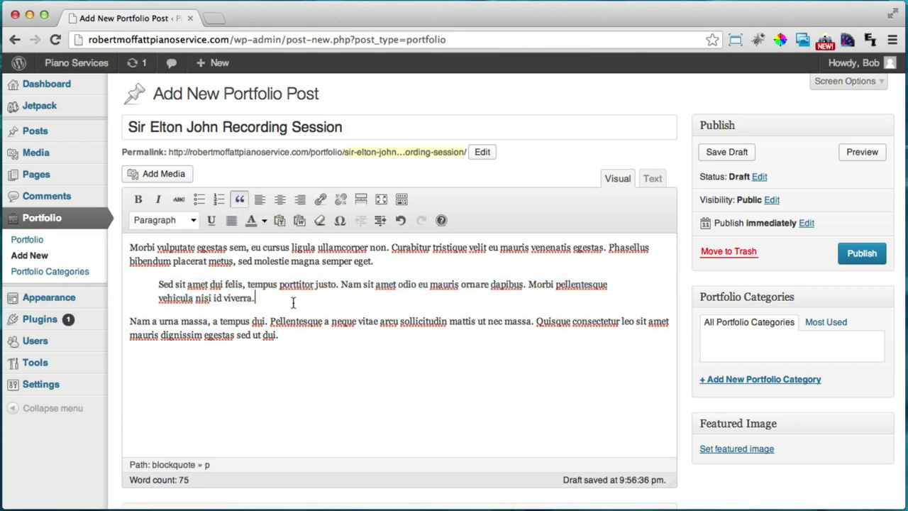
left_click(264, 363)
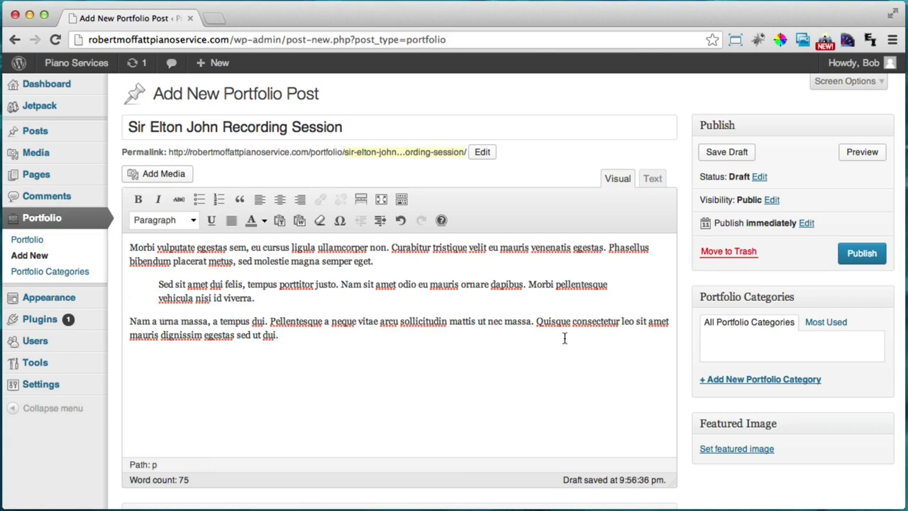
scroll(699, 344, "down", 2)
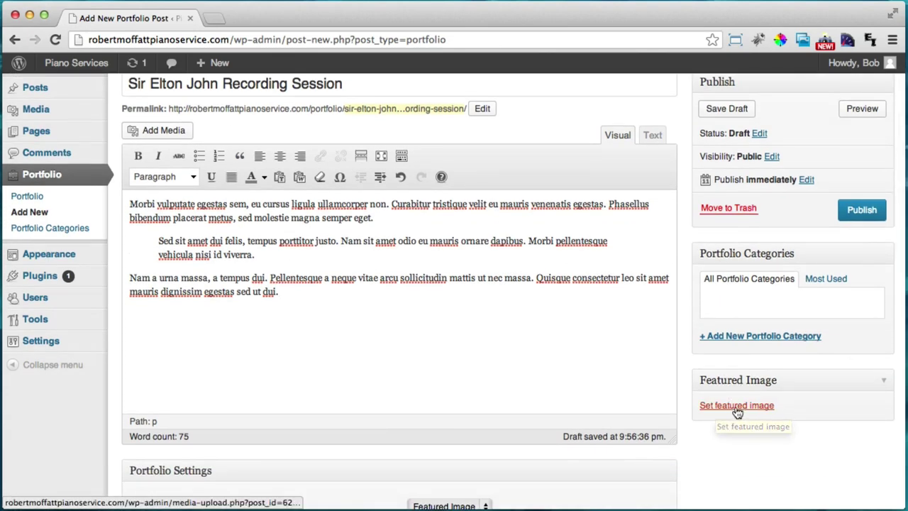
Upload 'Sir Elton John Recording Session.jpg' and set it as the portfolio post's featured image.
scroll(735, 412, "down", 1)
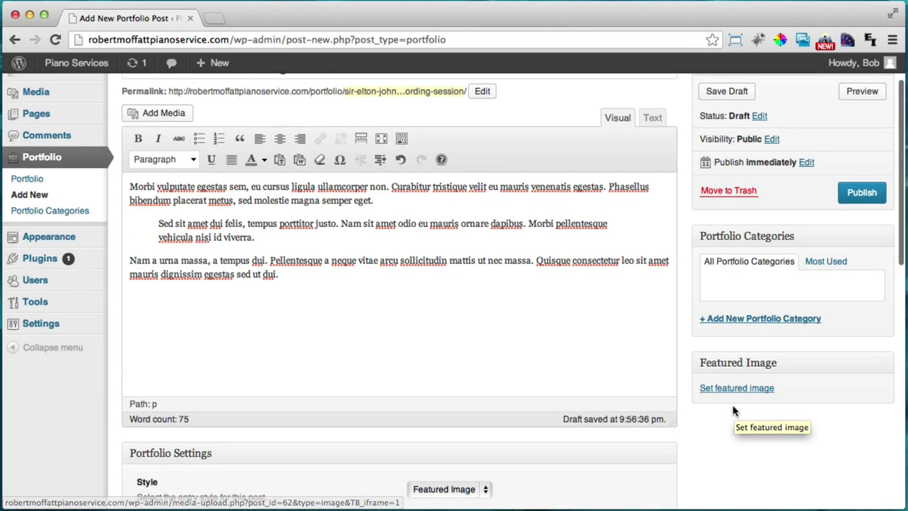
left_click(738, 389)
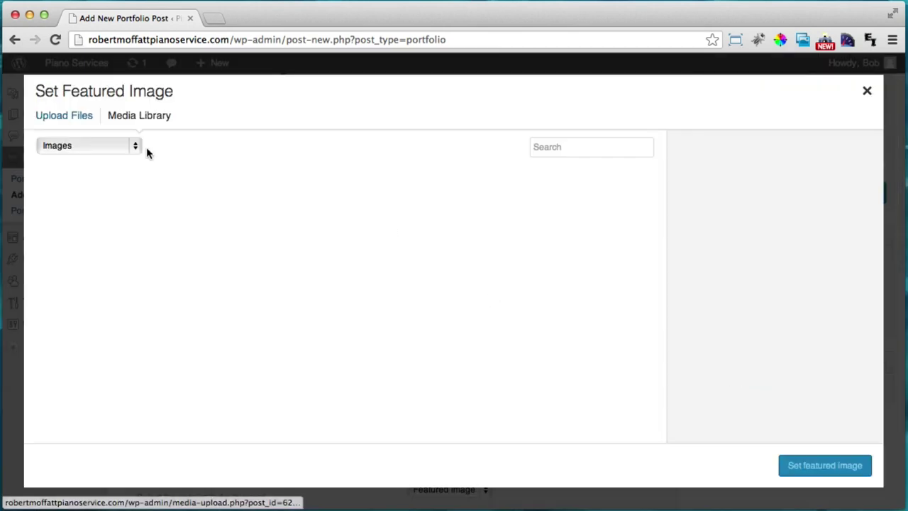
left_click(77, 121)
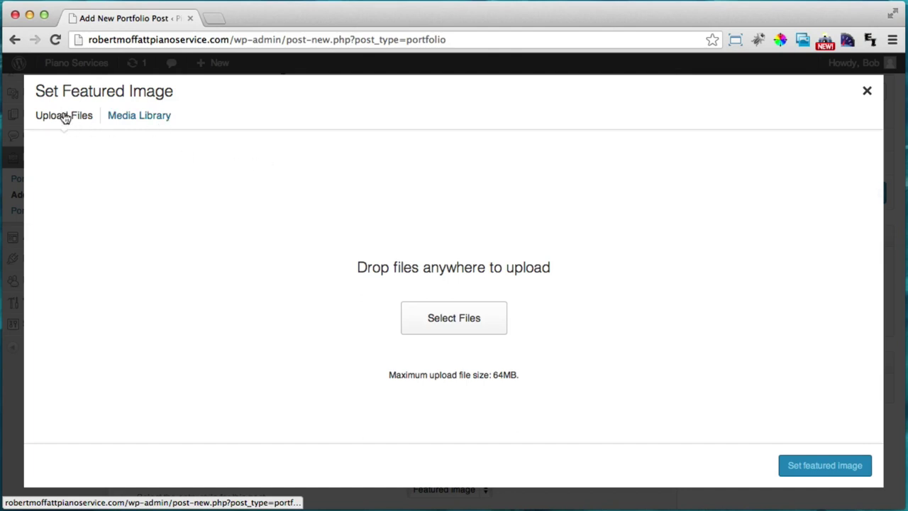
left_click(456, 320)
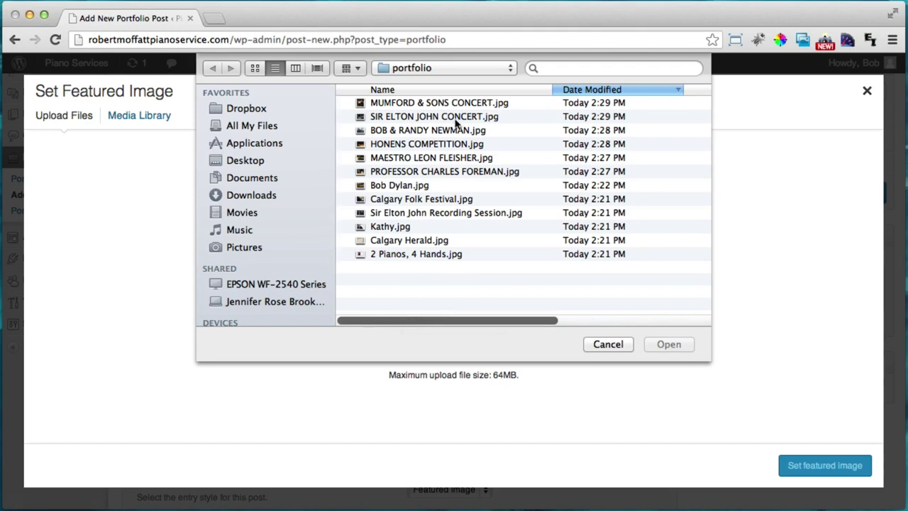
left_click(451, 214)
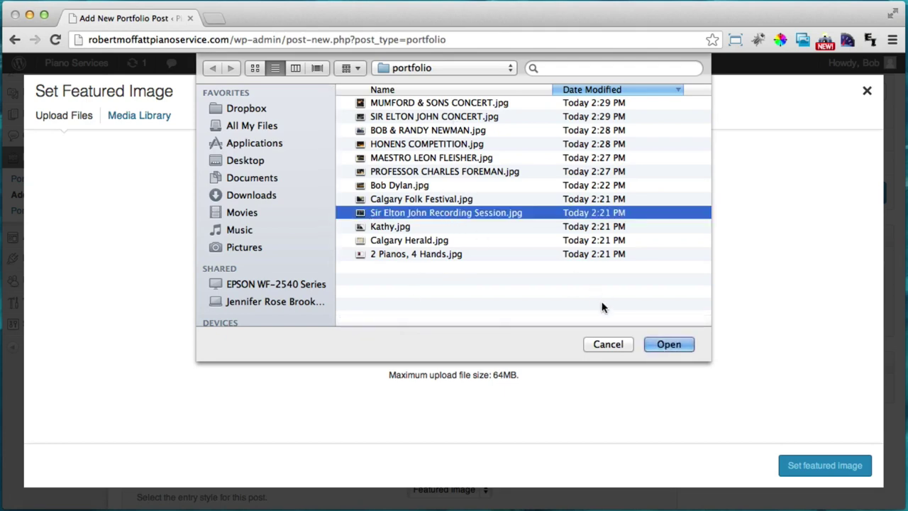
left_click(667, 345)
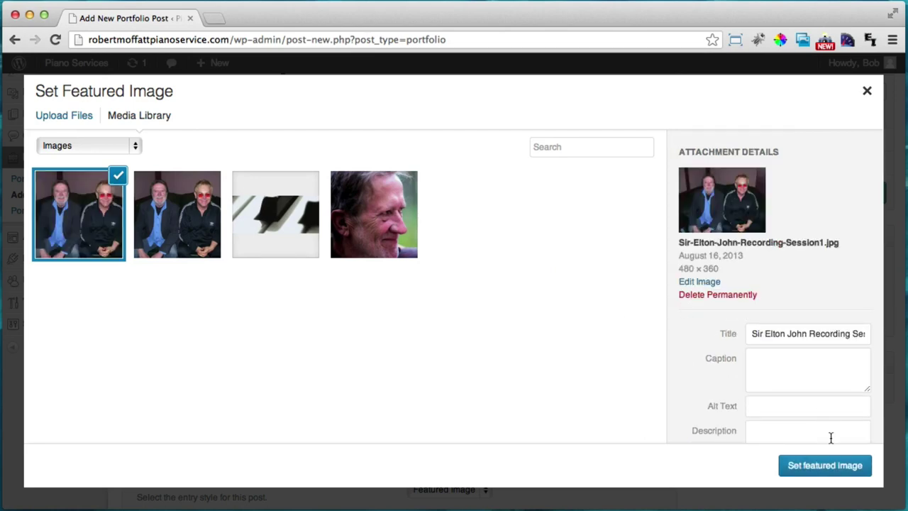
left_click(827, 466)
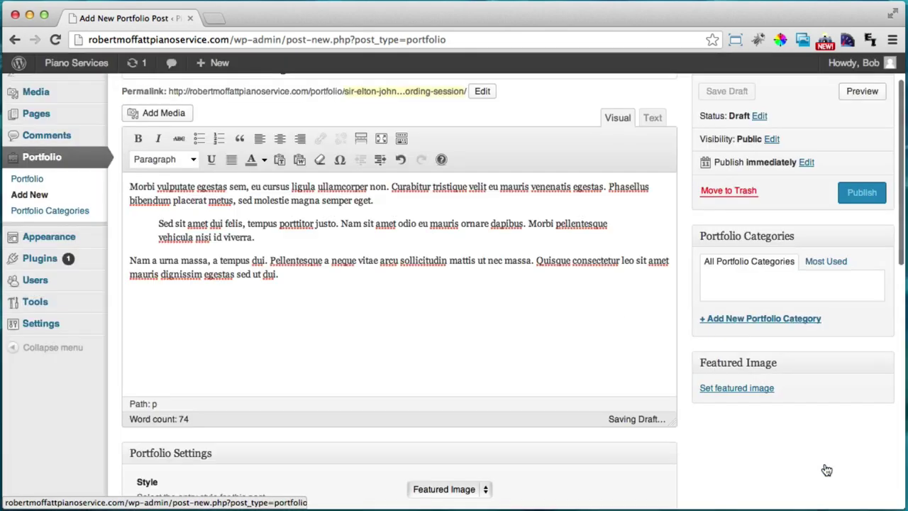
scroll(802, 420, "down", 5)
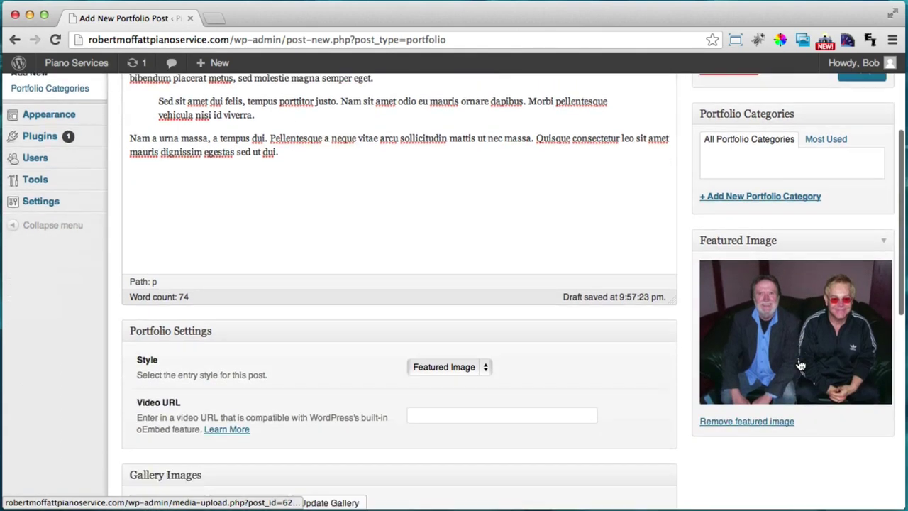
scroll(780, 369, "up", 1)
scroll(768, 348, "down", 3)
scroll(770, 348, "up", 4)
scroll(768, 347, "up", 3)
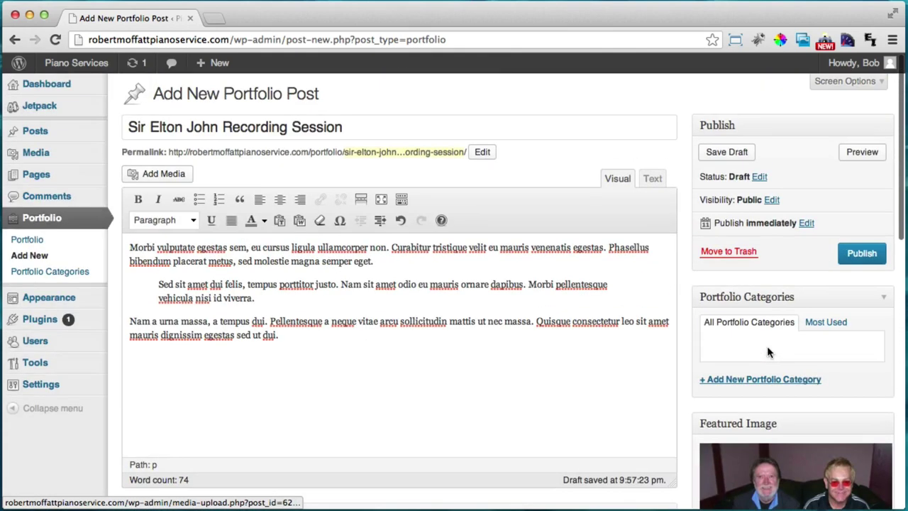
Publish the portfolio post and open the live Our Work & Testimonials page in a new tab.
left_click(860, 255)
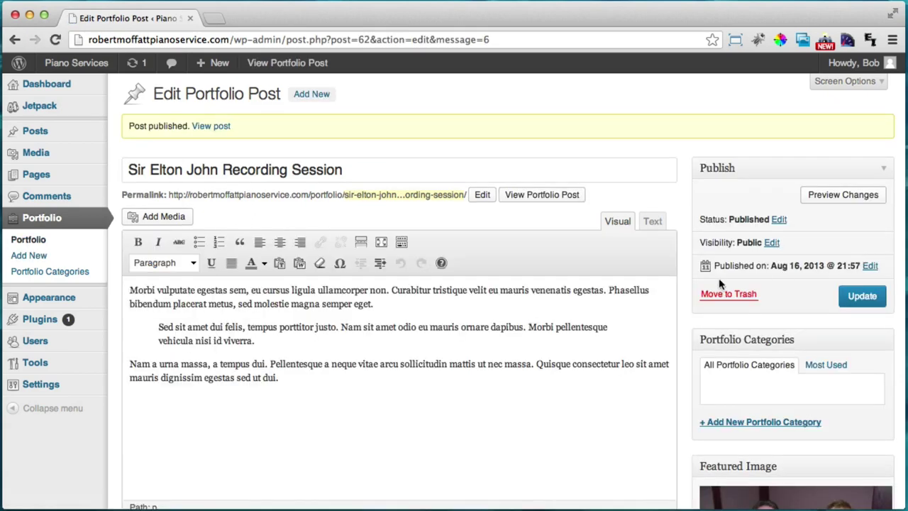
mouse_move(77, 64)
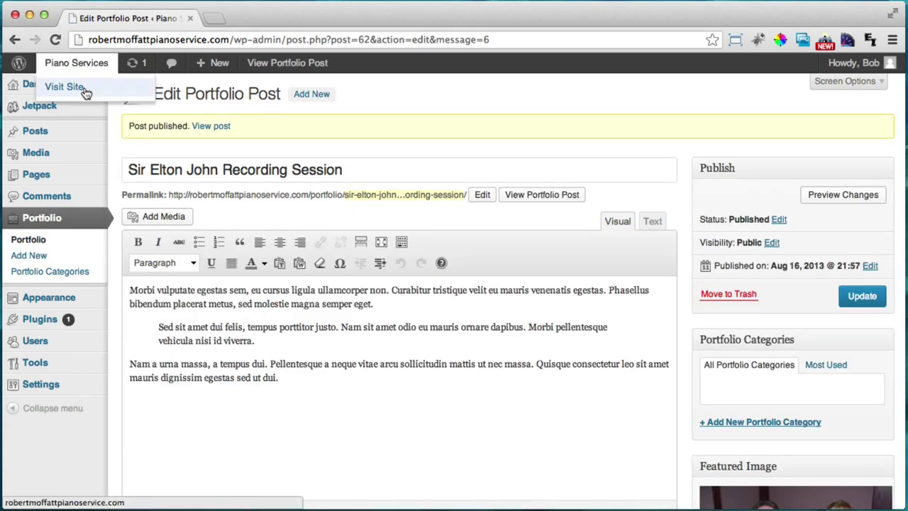
left_click(85, 88, "super")
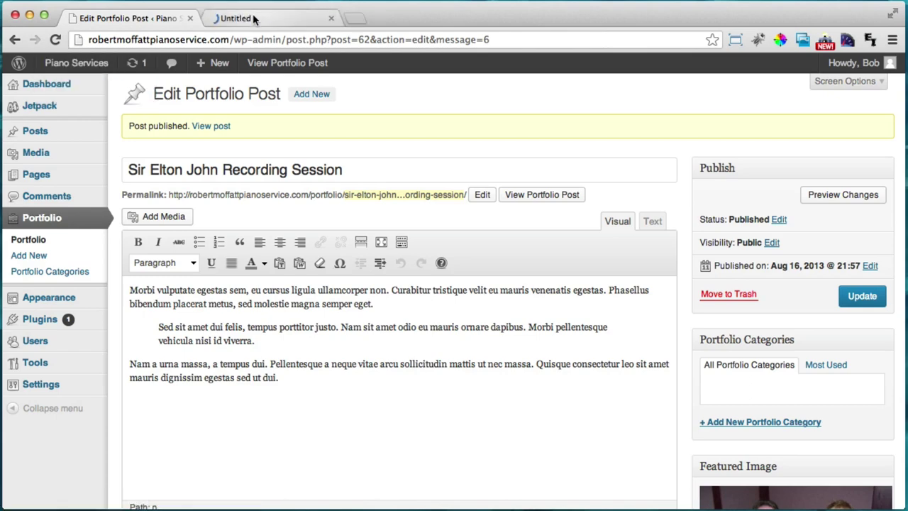
left_click(254, 18)
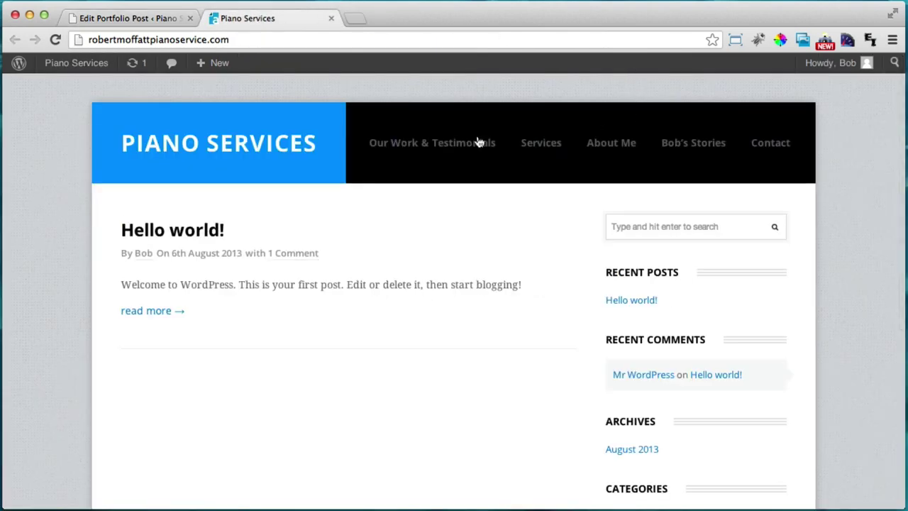
left_click(416, 151)
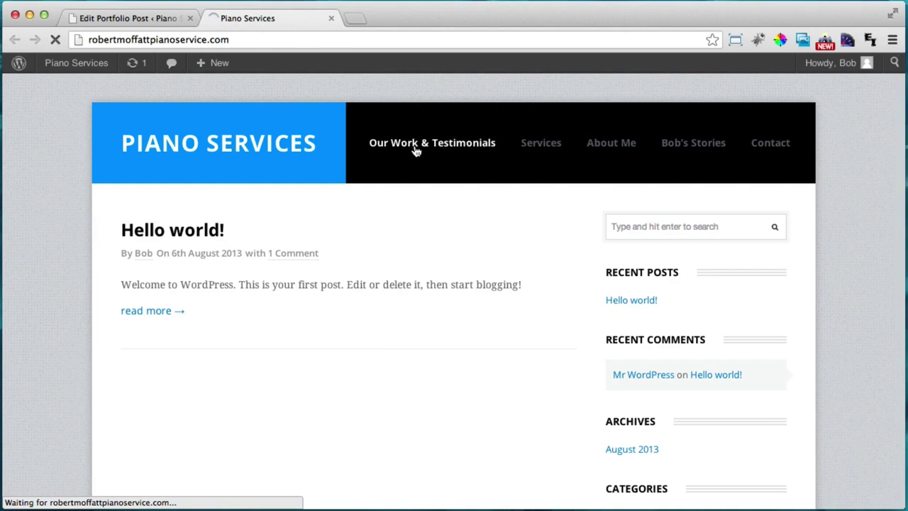
Expand the Elton John portfolio item to check its photo and blockquoted text.
scroll(416, 151, "down", 2)
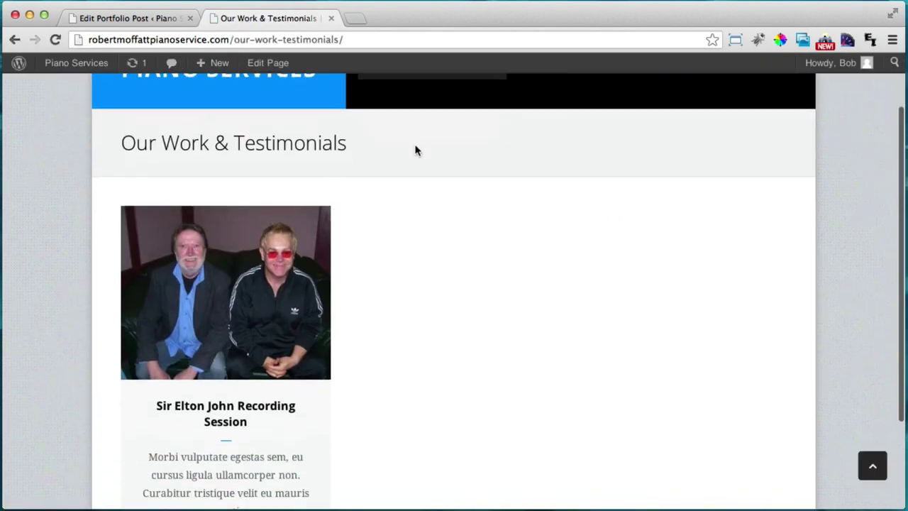
scroll(461, 276, "down", 3)
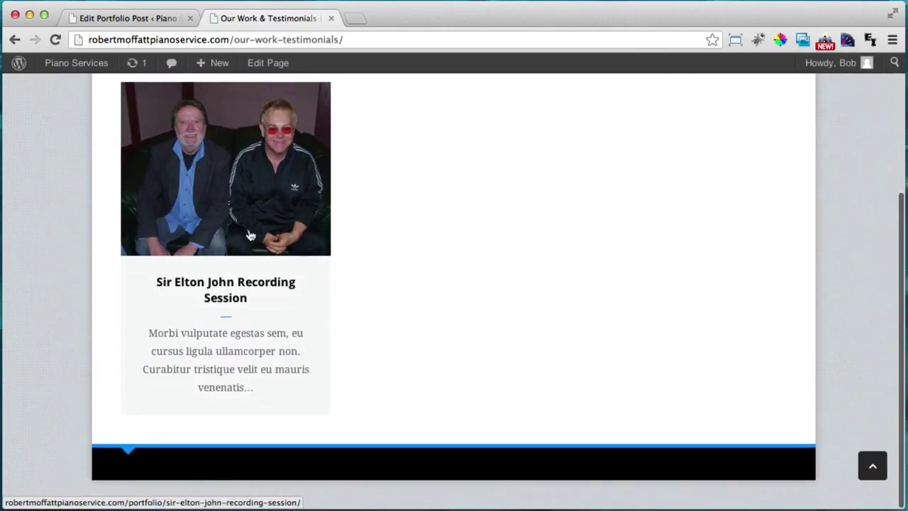
scroll(409, 233, "up", 2)
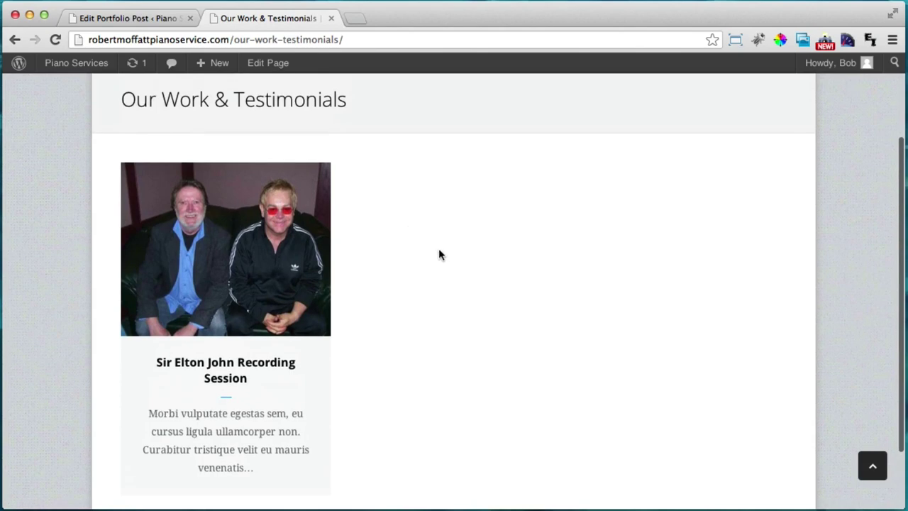
scroll(439, 254, "down", 2)
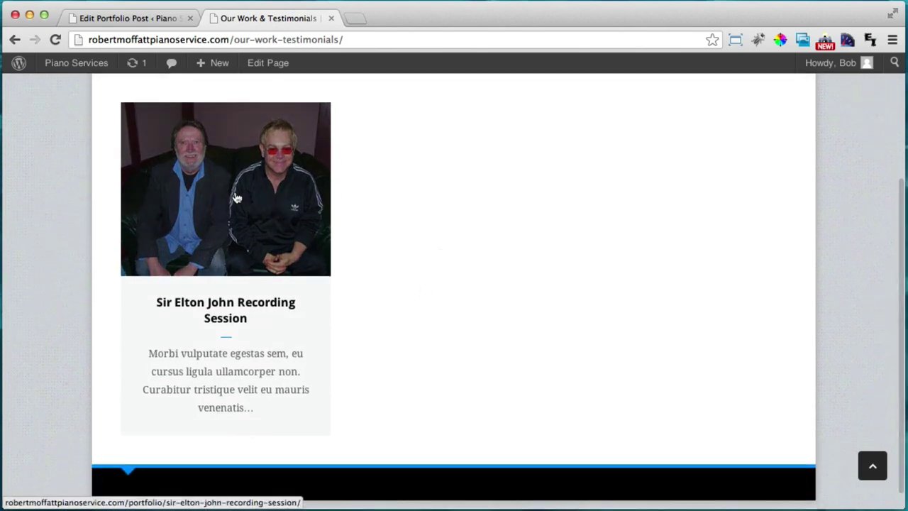
left_click(237, 197)
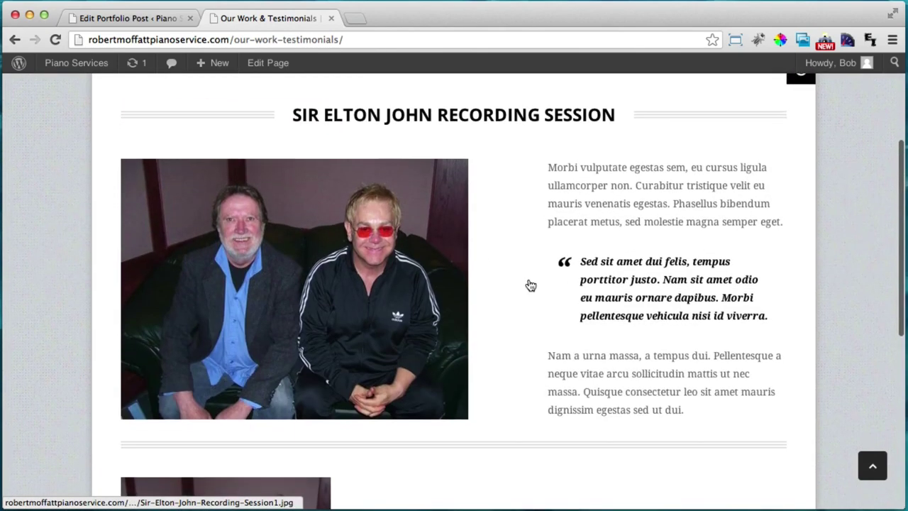
left_click_drag(579, 259, 776, 310)
left_click(747, 316)
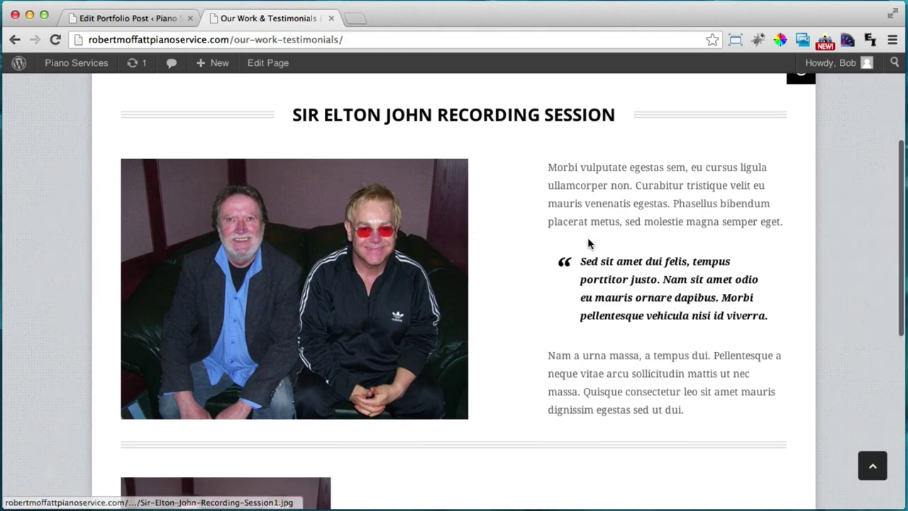
scroll(323, 402, "down", 3)
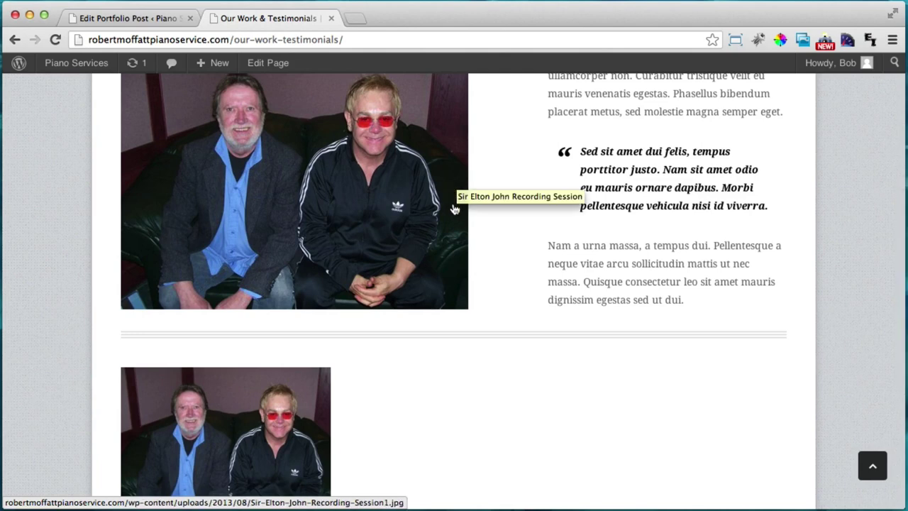
scroll(460, 206, "up", 5)
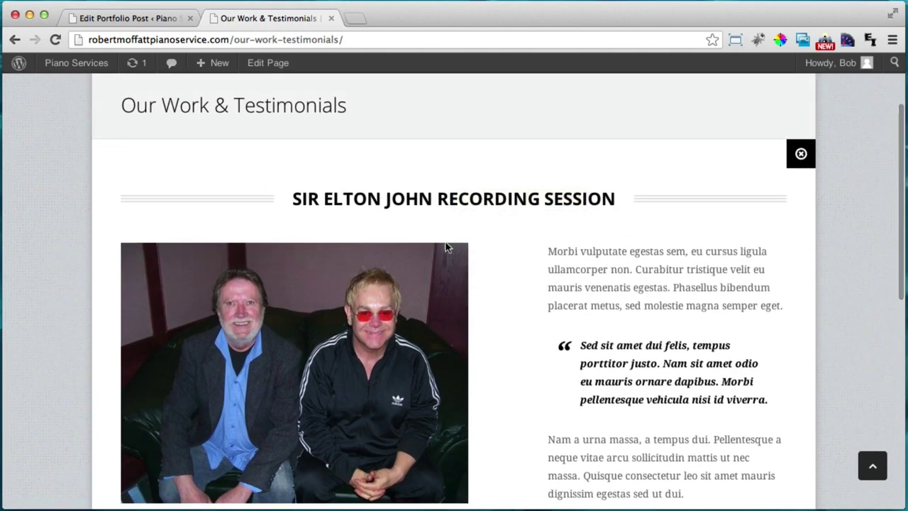
Re-save the Post name structure under Settings > Permalinks, then return to the Our Work & Testimonials tab.
left_click(134, 18)
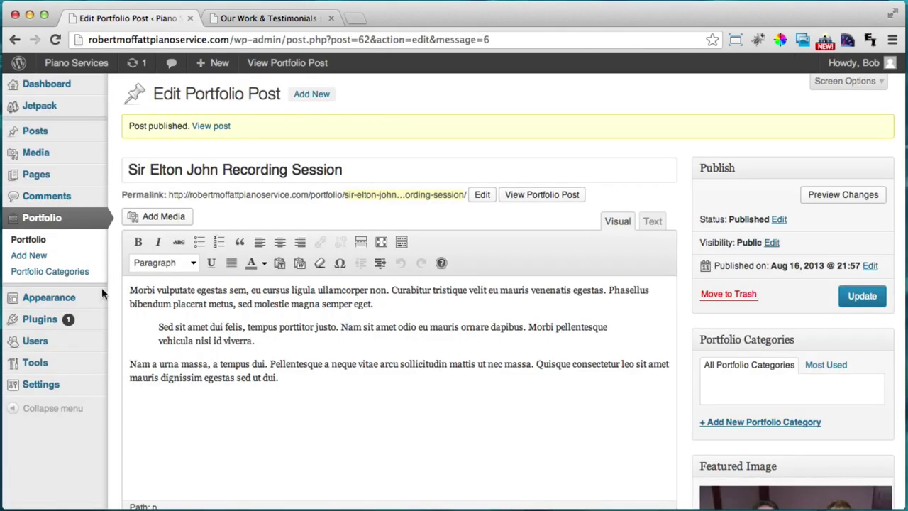
mouse_move(51, 301)
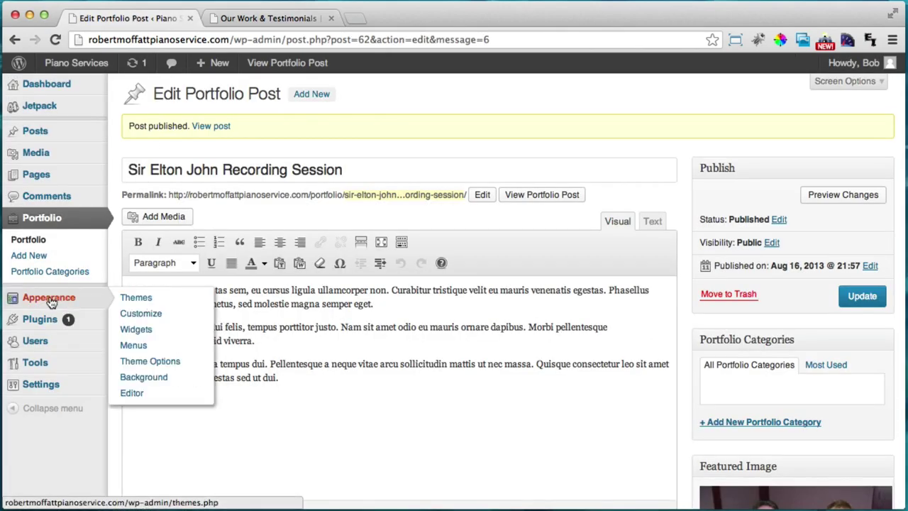
mouse_move(62, 388)
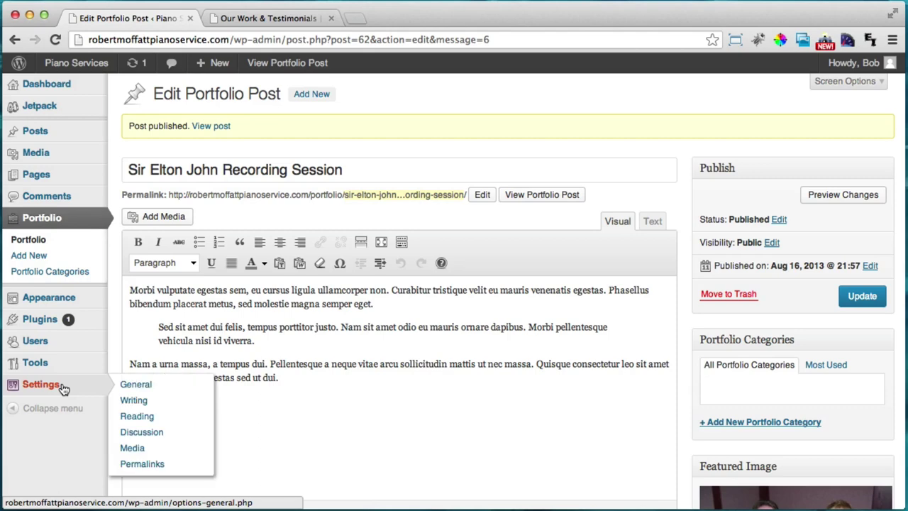
left_click(146, 463)
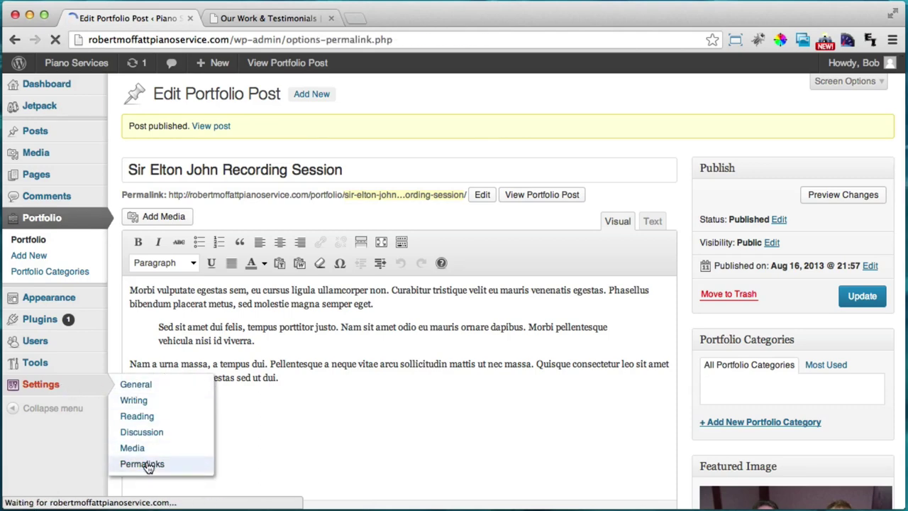
scroll(237, 393, "down", 2)
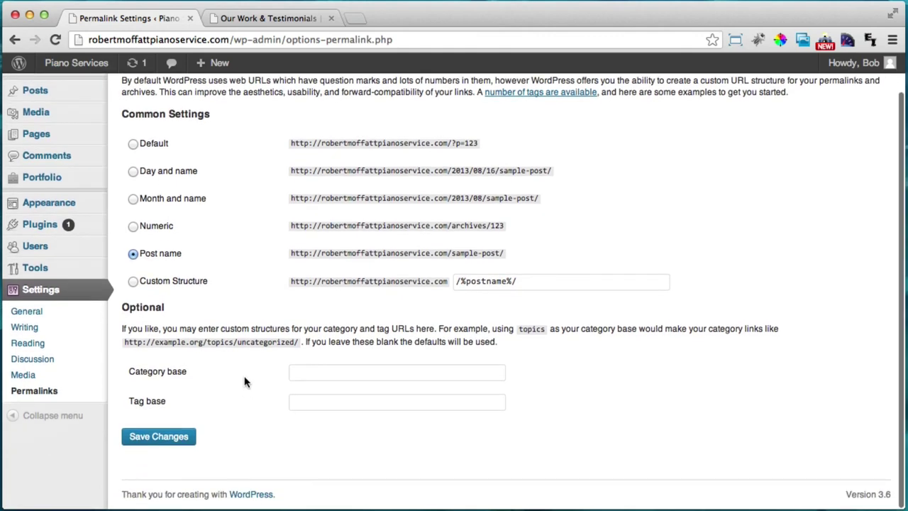
left_click(173, 442)
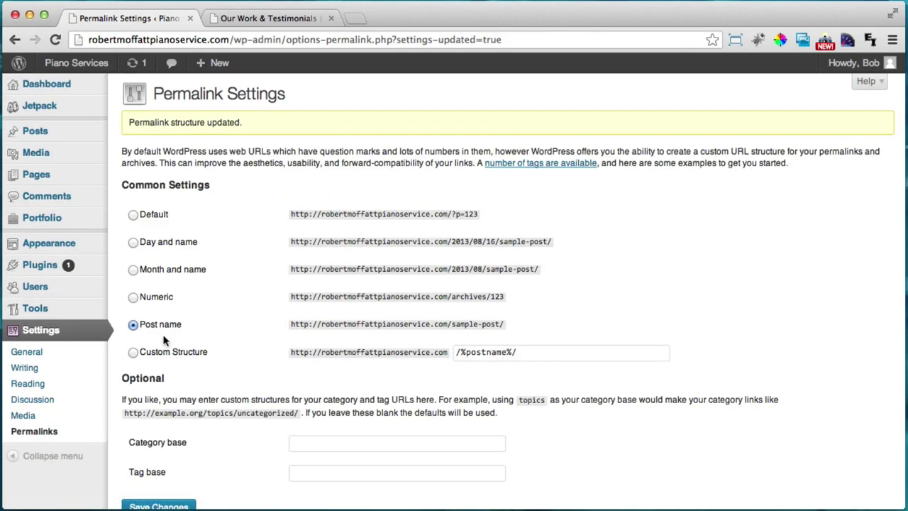
left_click(269, 18)
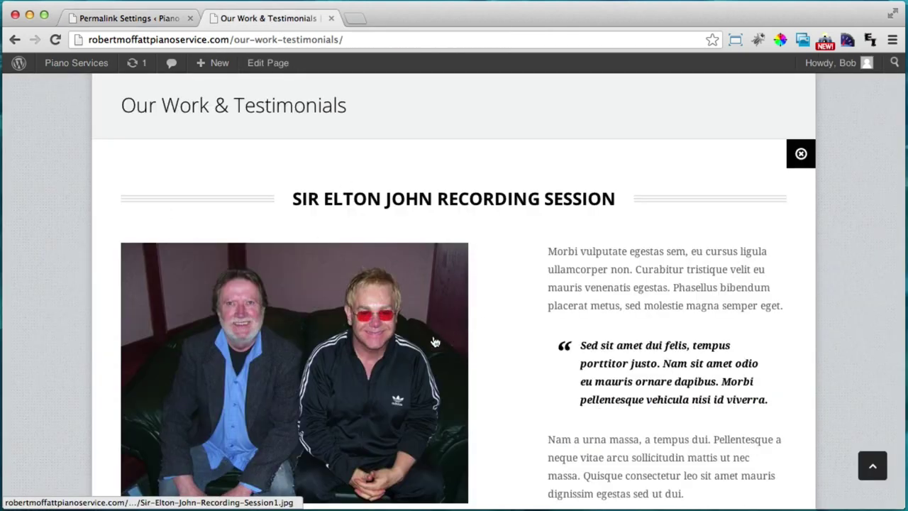
Open the admin Portfolio list, then scroll through the live Our Work & Testimonials page.
left_click(124, 17)
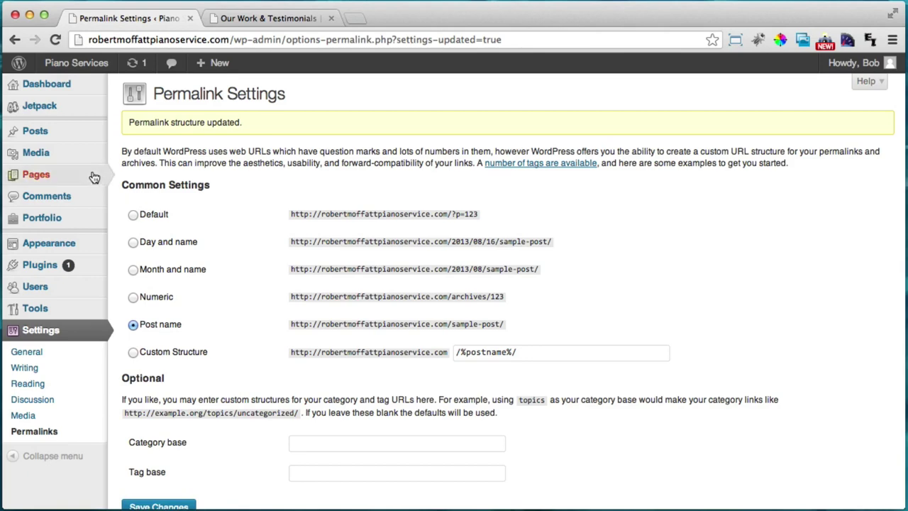
left_click(59, 224)
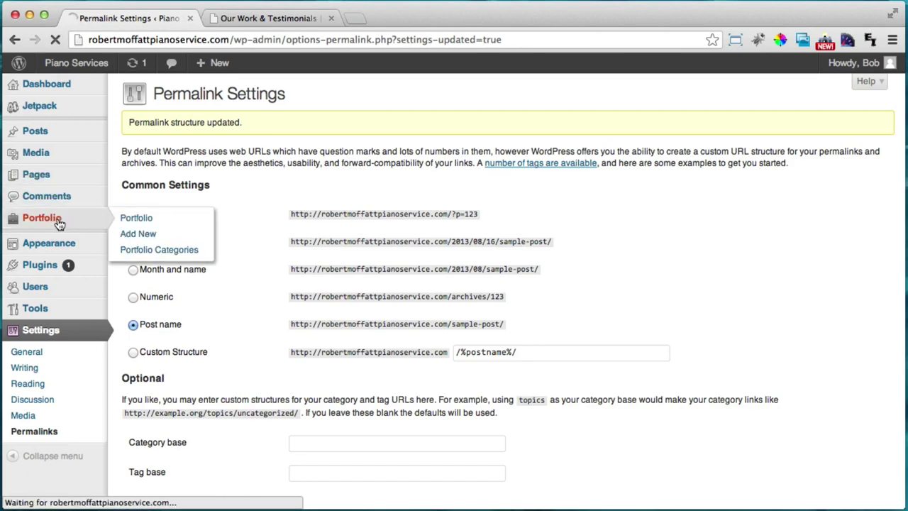
left_click(273, 18)
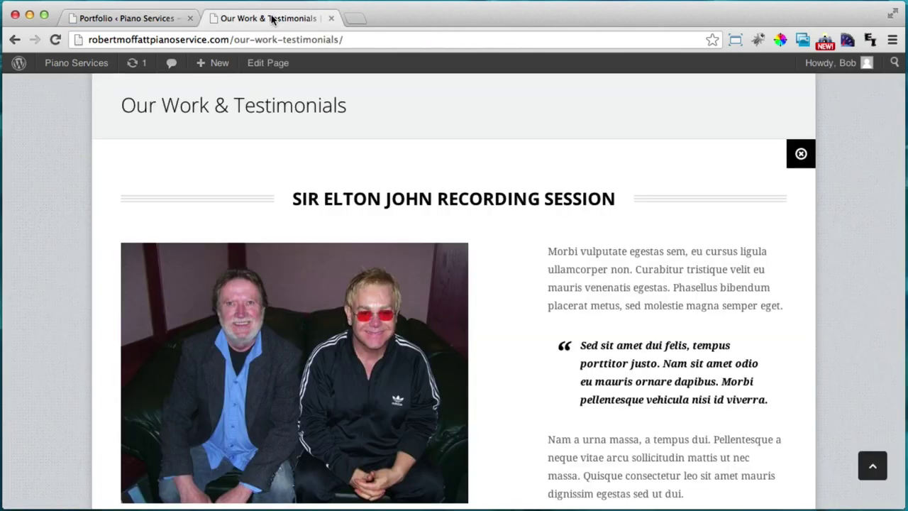
scroll(578, 170, "down", 5)
scroll(581, 182, "down", 1)
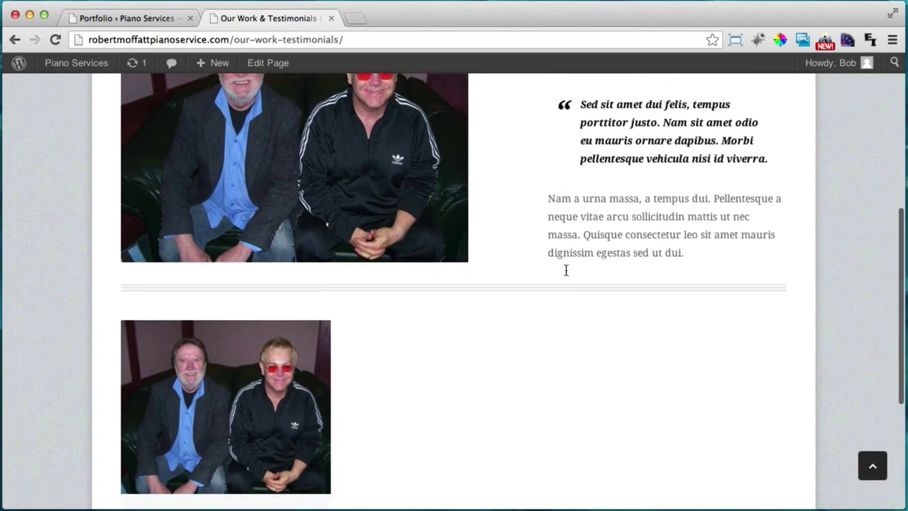
scroll(658, 288, "up", 3)
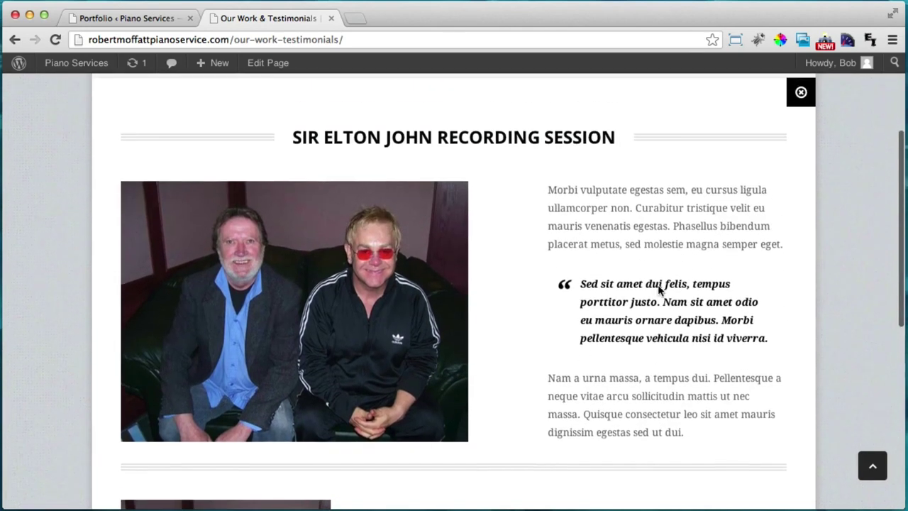
scroll(658, 287, "up", 3)
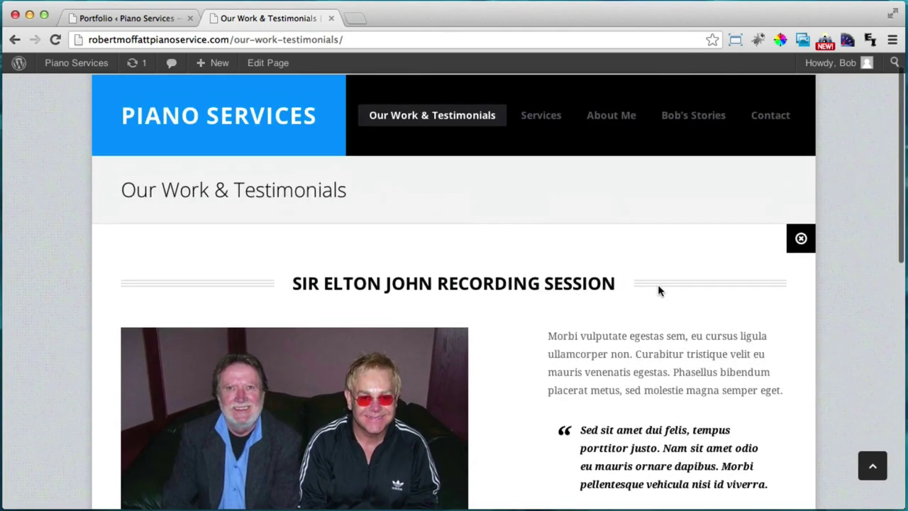
Reload the live page, expand the Elton John item, and switch back to the Portfolio admin list.
left_click(446, 128)
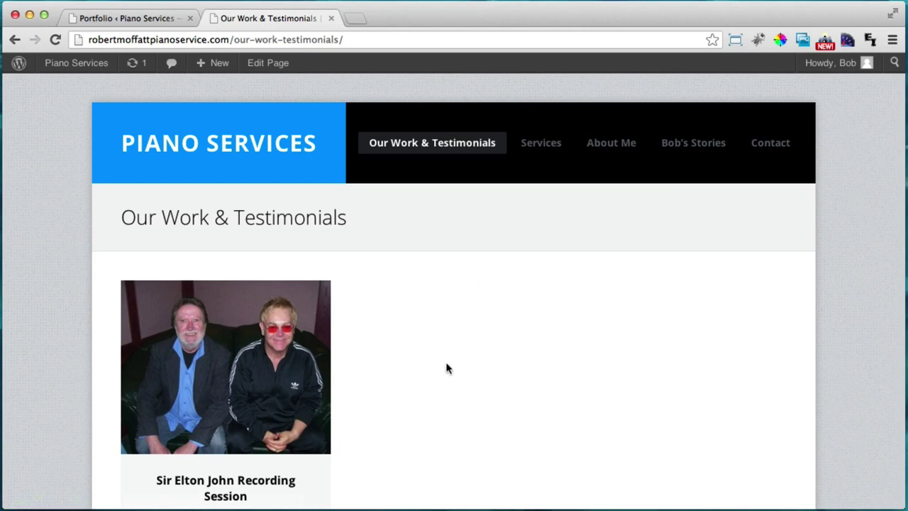
scroll(447, 366, "down", 2)
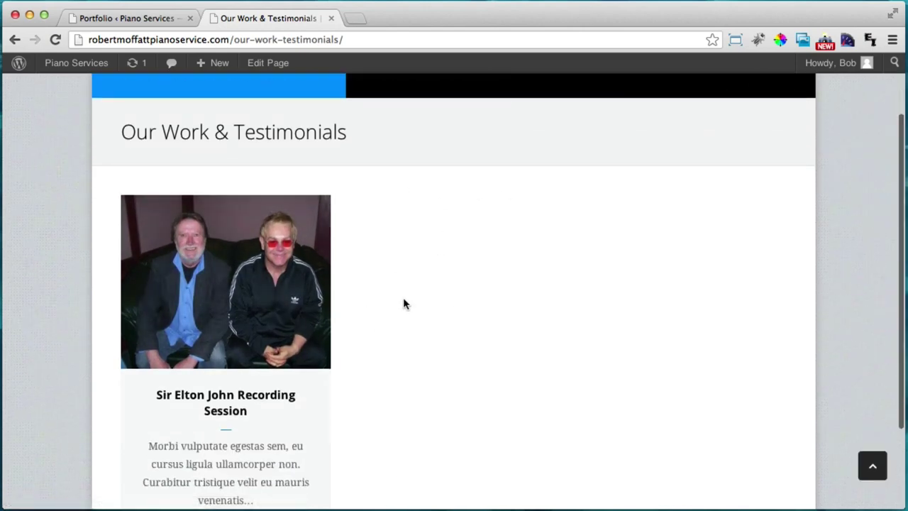
scroll(483, 301, "up", 2)
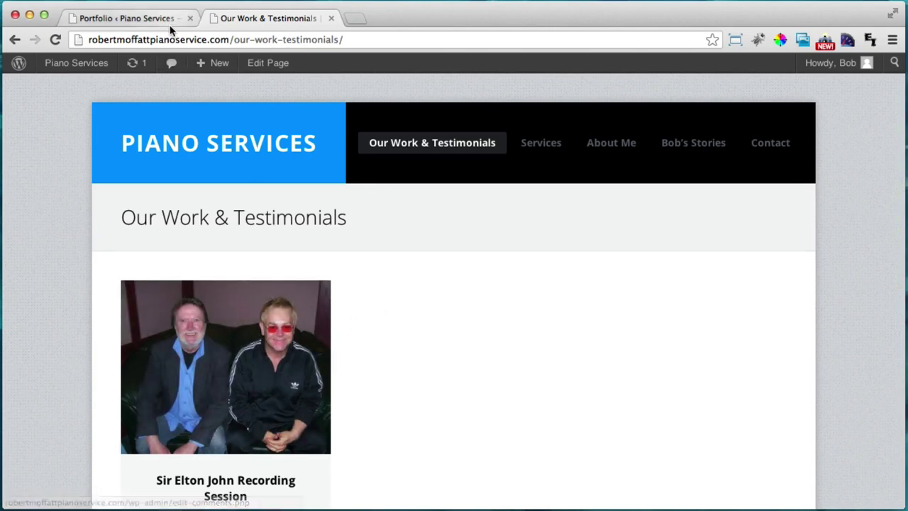
left_click(226, 367)
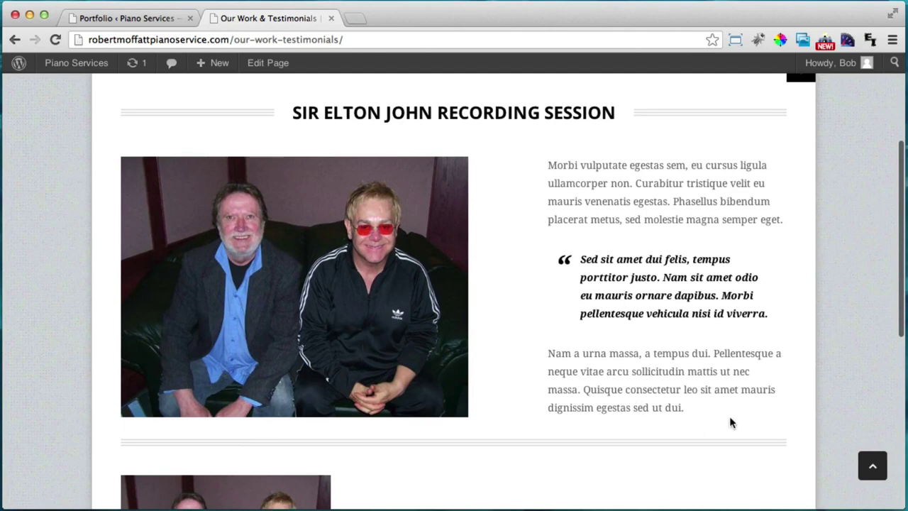
scroll(718, 427, "up", 3)
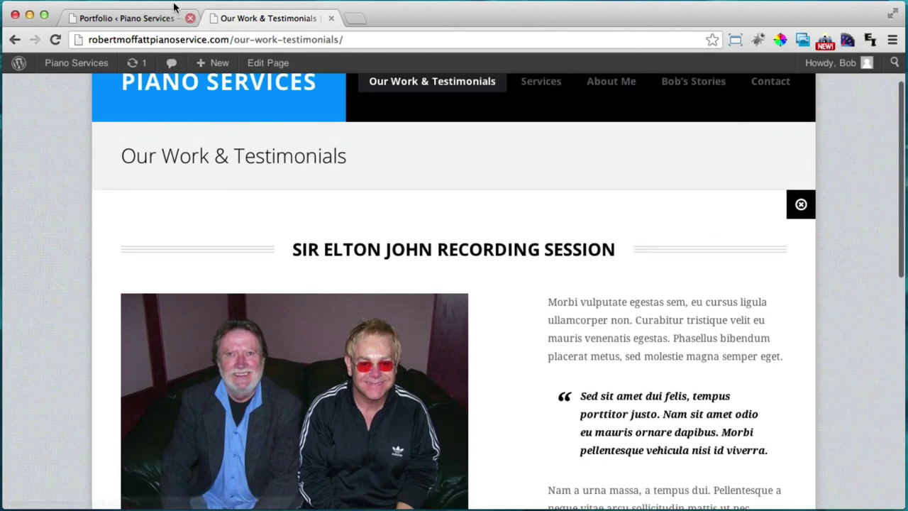
left_click(124, 19)
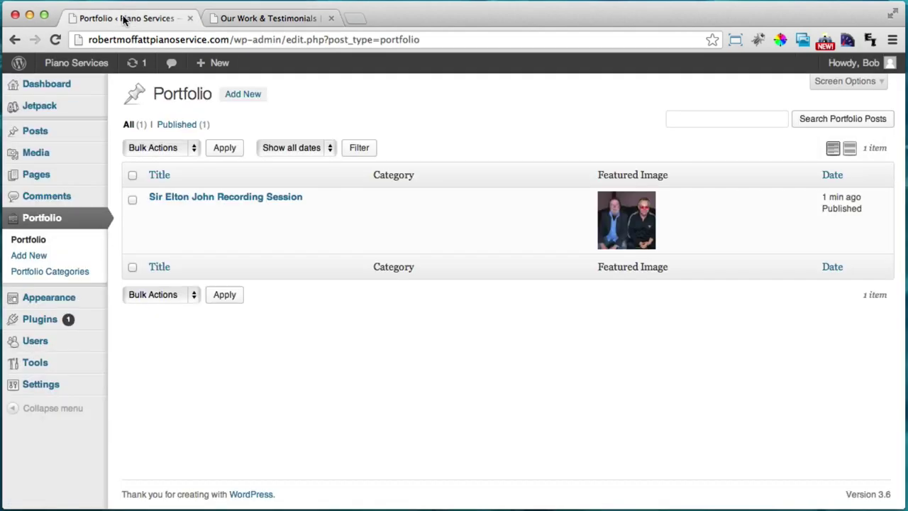
Edit the Elton John post and add [button url="/contact"]Contact Us[/button] on a new final line.
left_click(171, 202)
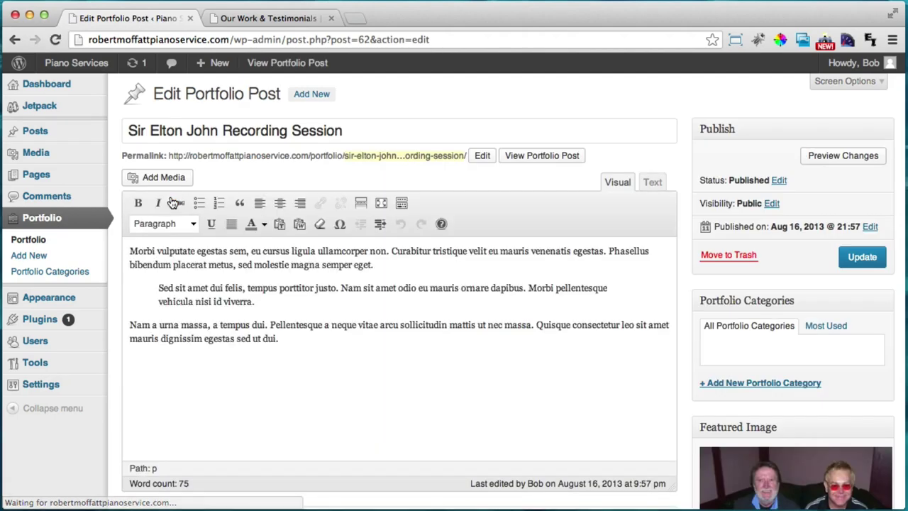
left_click(345, 371)
key("Return")
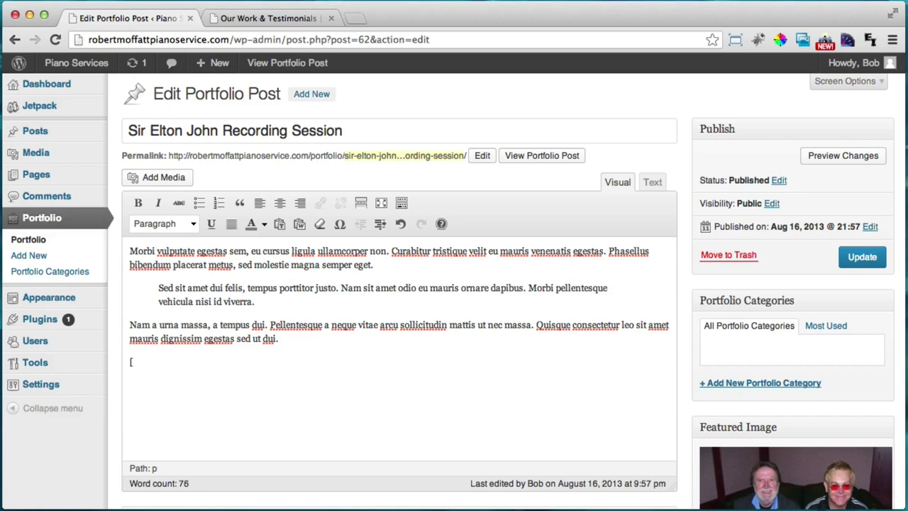
type("[button url")
type("=\"/contact")
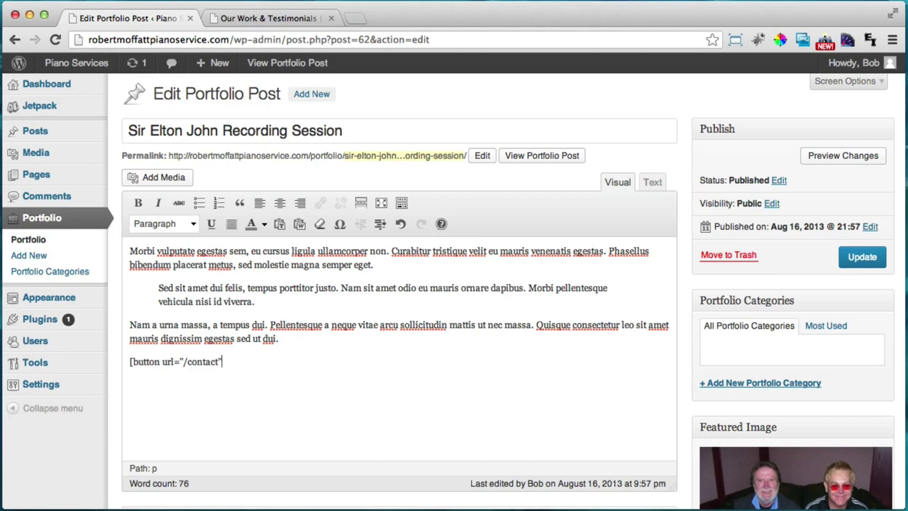
type("\"]Contact Us[/button")
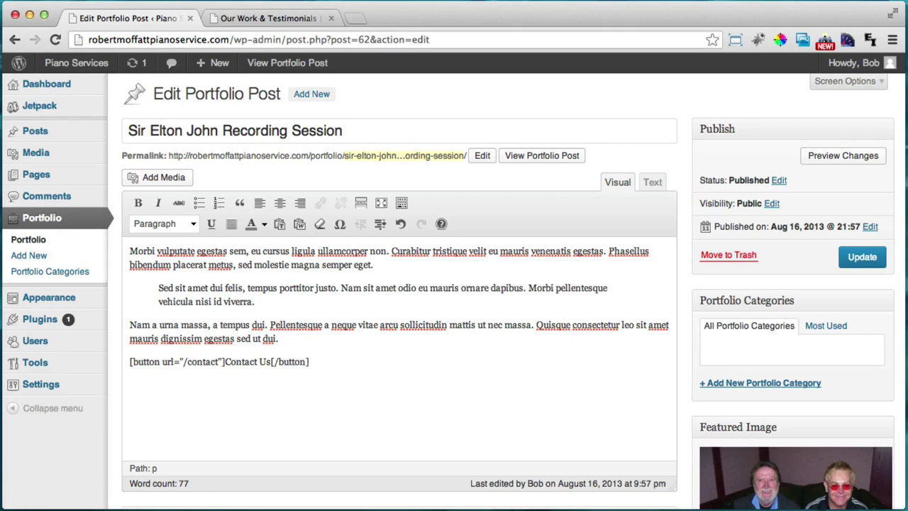
Check the button shortcode's opening tag, label and closing tag, then update the post.
left_click_drag(226, 363, 122, 365)
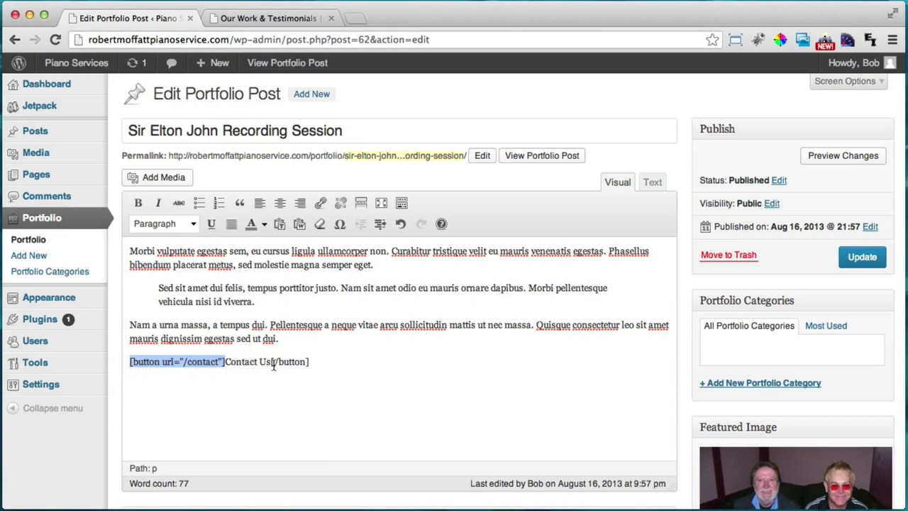
left_click_drag(271, 363, 330, 364)
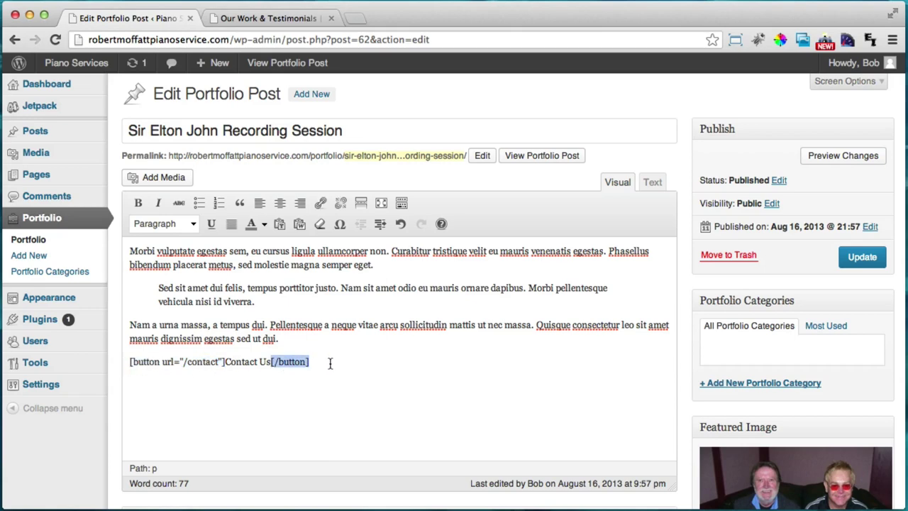
left_click(331, 363)
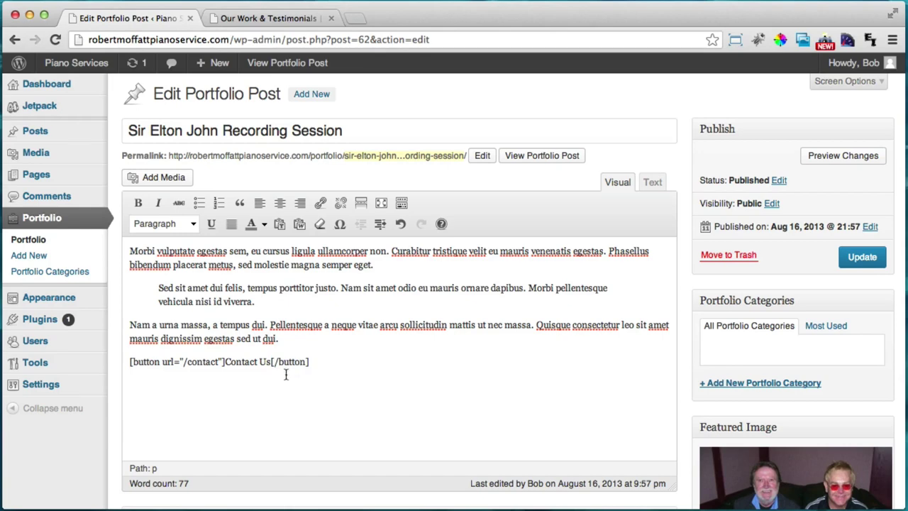
left_click_drag(225, 362, 130, 363)
left_click(225, 361)
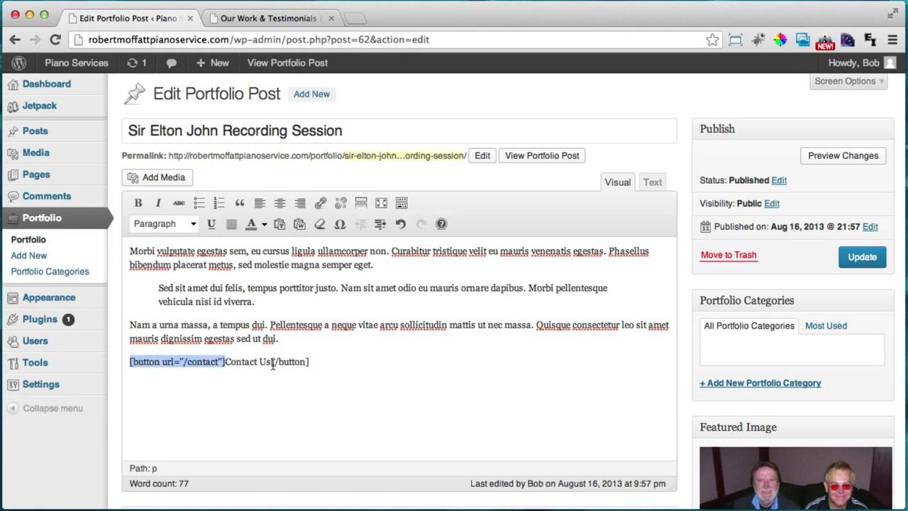
left_click_drag(271, 364, 324, 364)
left_click(324, 365)
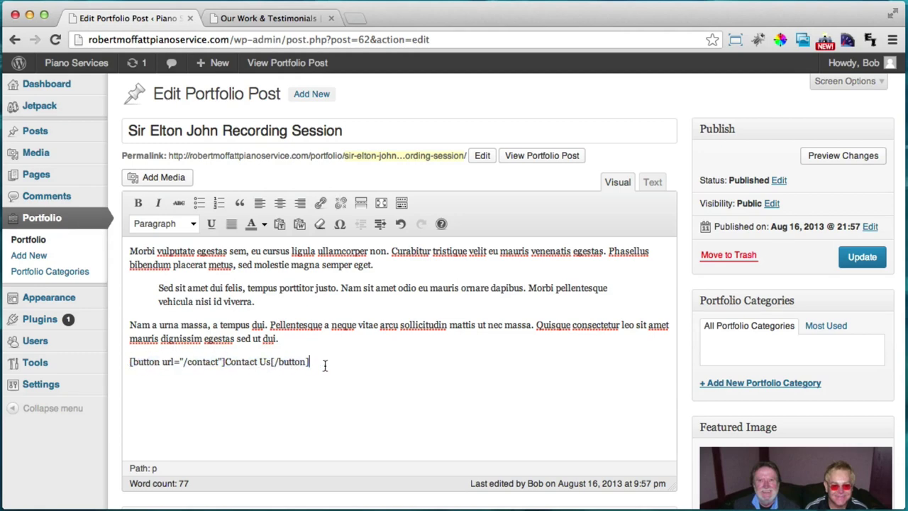
left_click(862, 258)
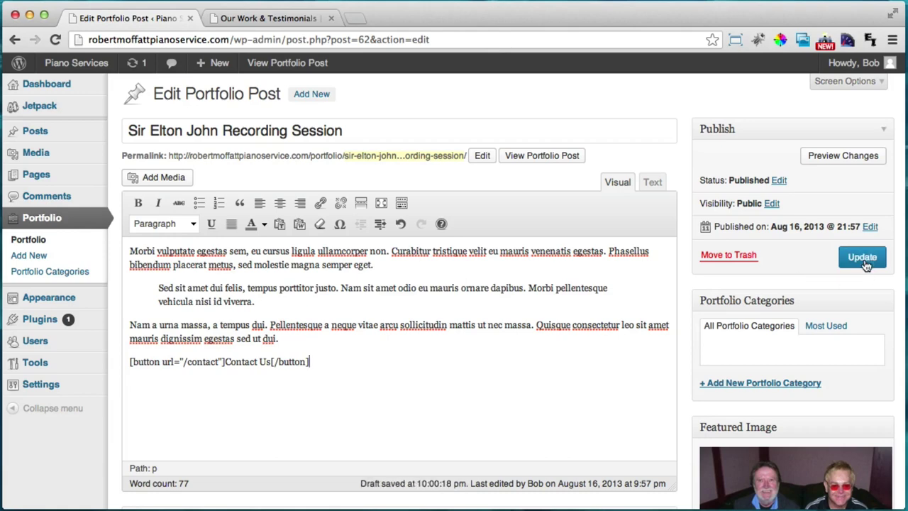
left_click(864, 262)
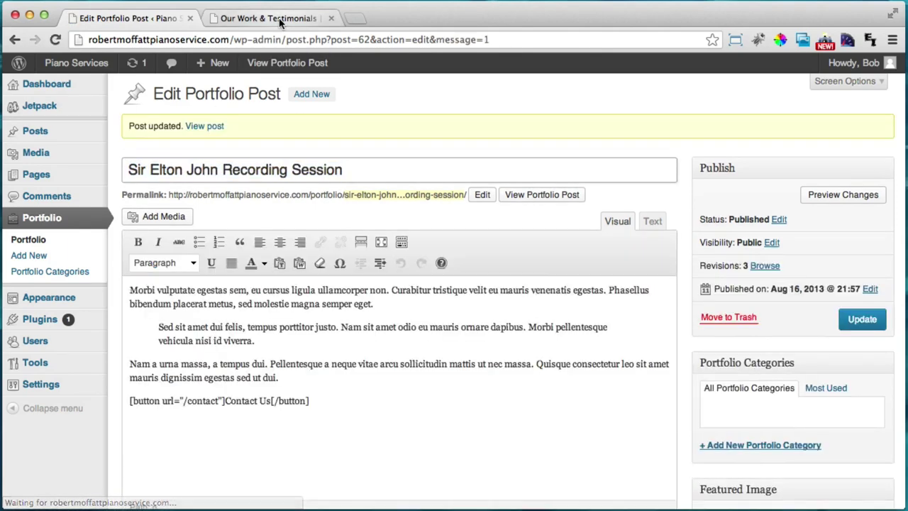
Reload the live page, expand the Elton John item, follow its Contact Us button to Contact, then go back.
left_click(280, 20)
left_click(107, 80)
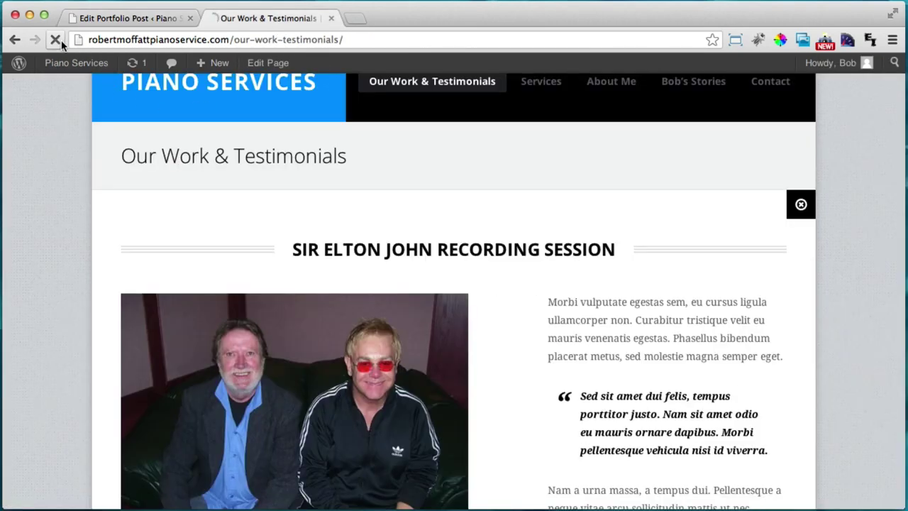
scroll(604, 243, "down", 2)
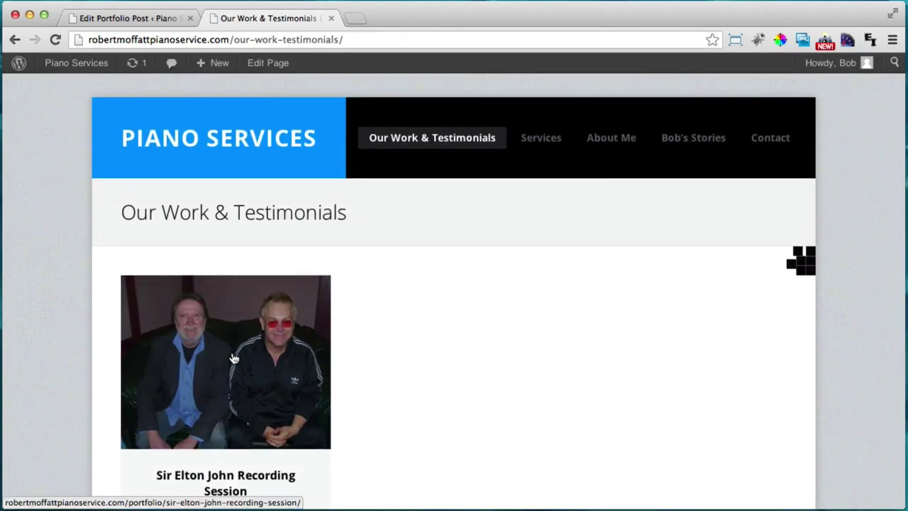
left_click(234, 358)
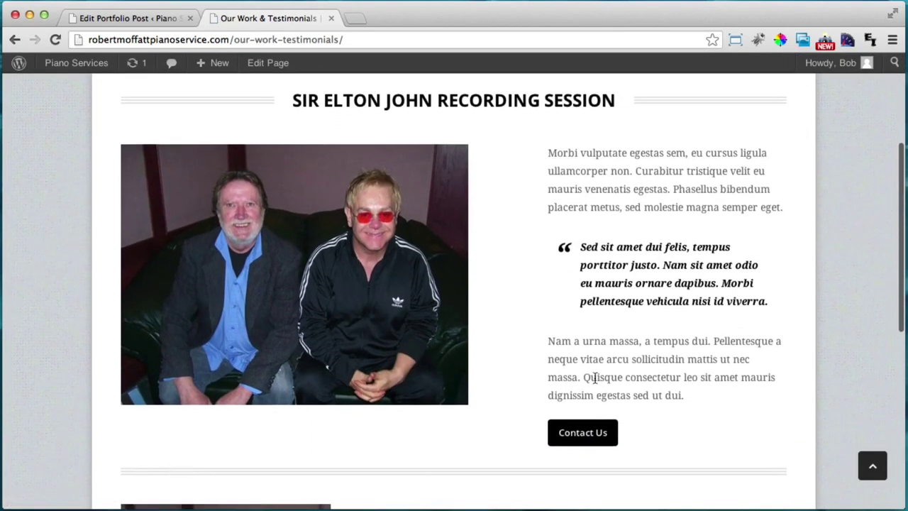
left_click(582, 432)
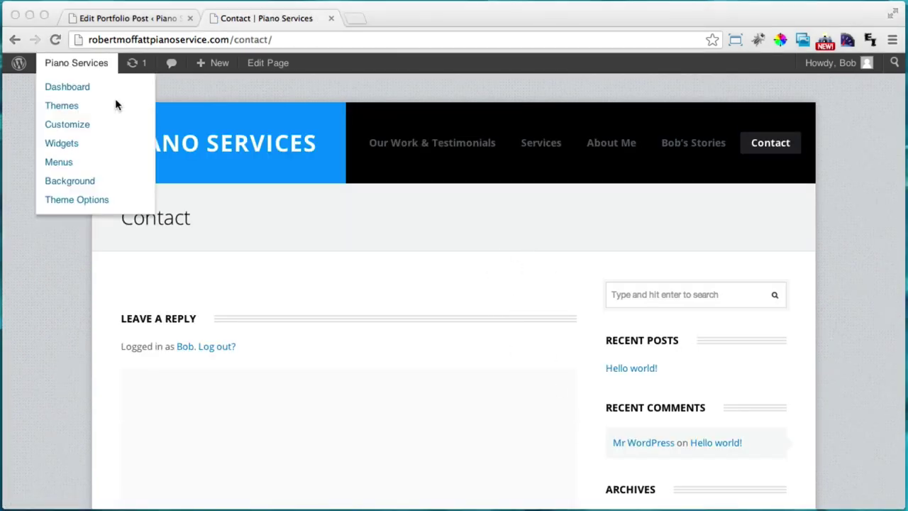
left_click(12, 40)
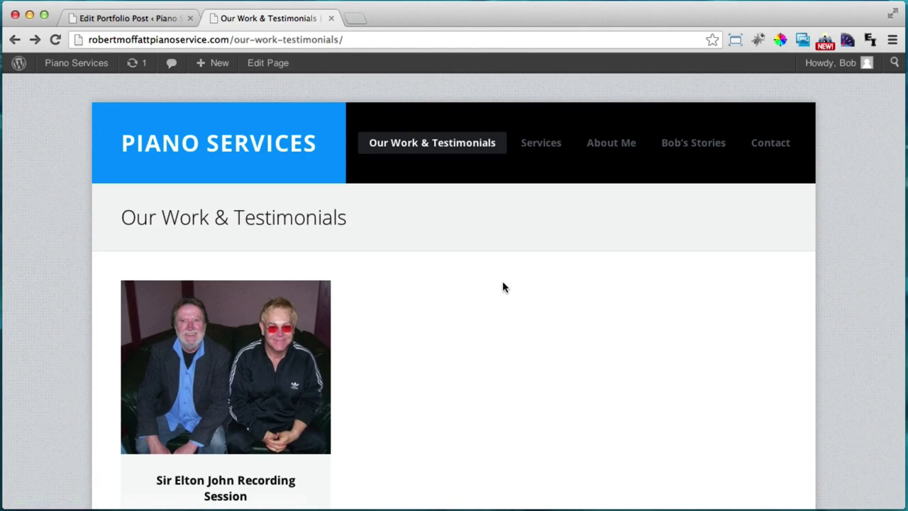
Add portfolio categories 'Who We Have Worked With' and 'Testimonials', untick Testimonials, and update the Elton John post.
left_click(127, 18)
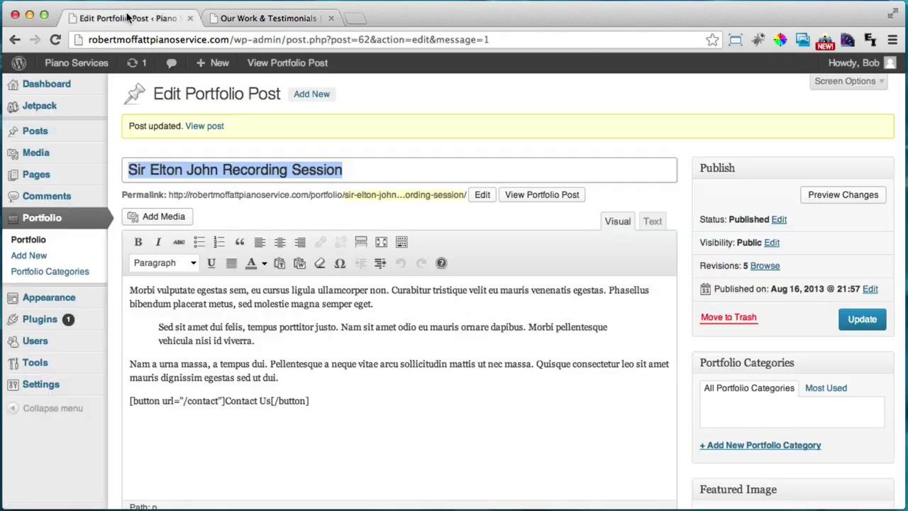
scroll(759, 361, "down", 1)
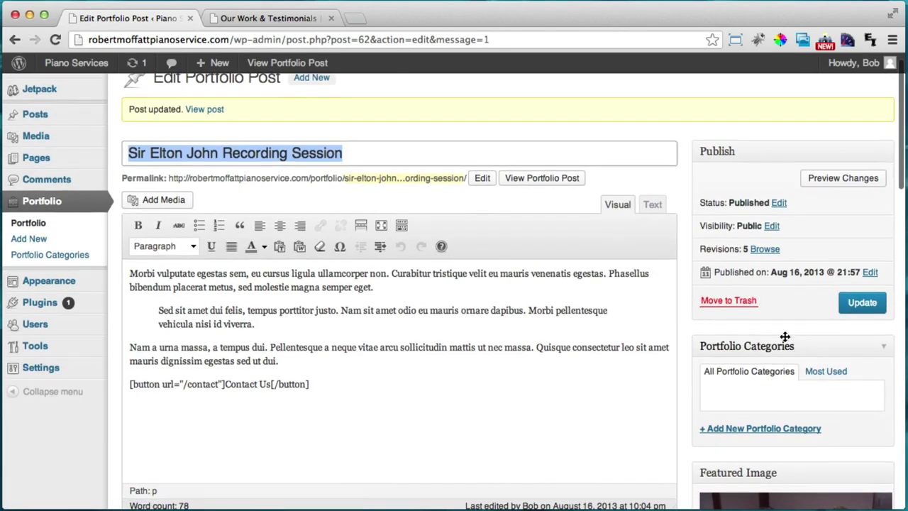
left_click(738, 431)
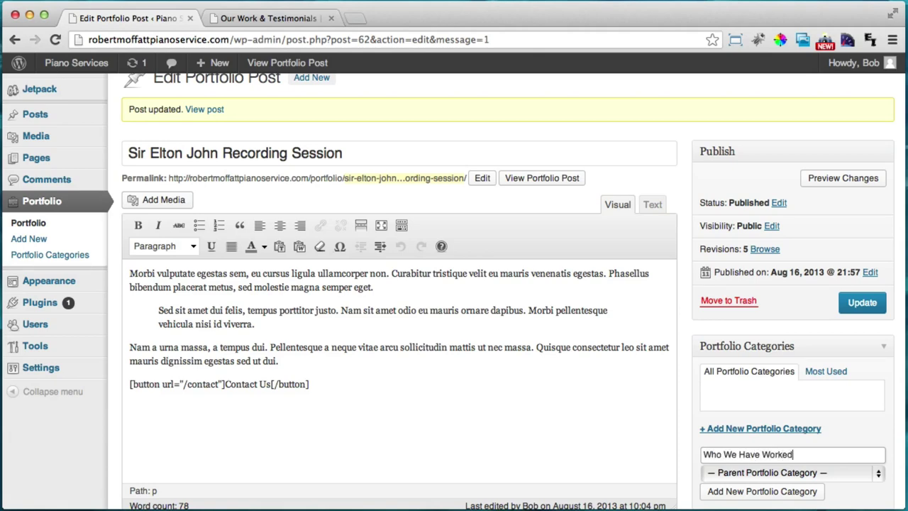
scroll(816, 355, "down", 1)
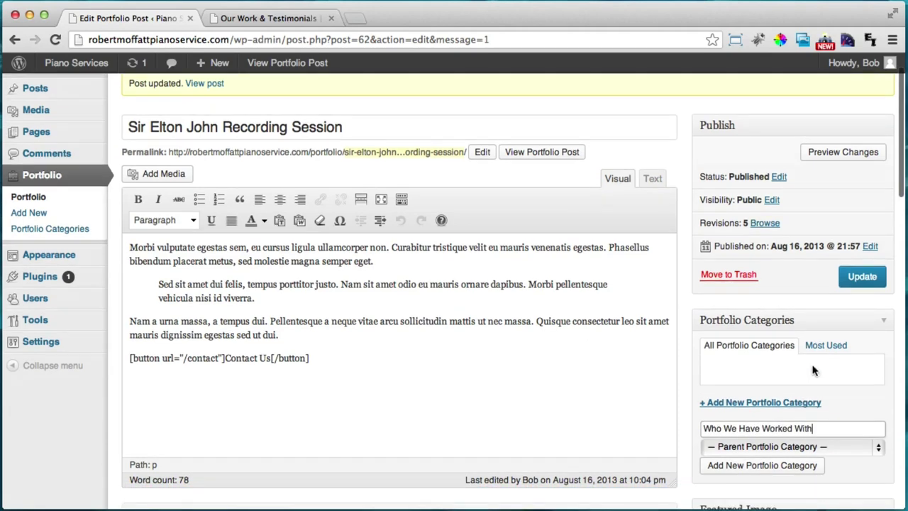
left_click(778, 465)
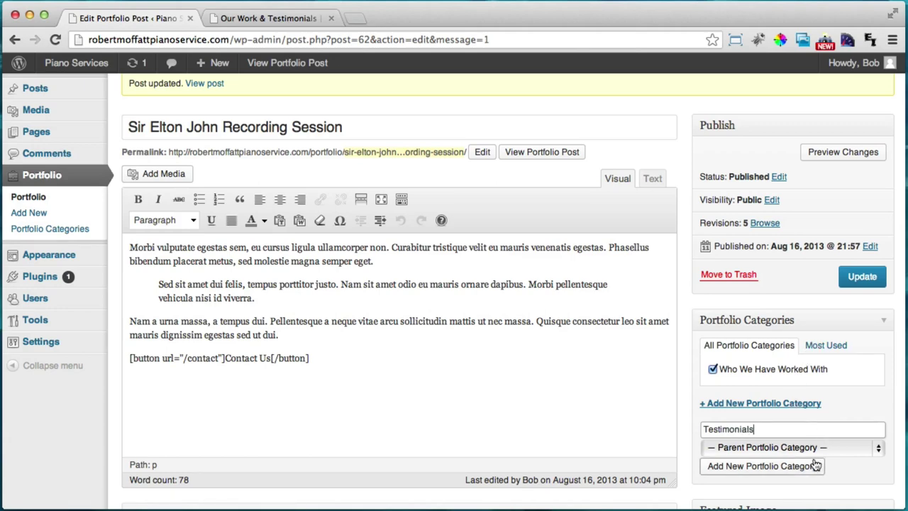
left_click(756, 467)
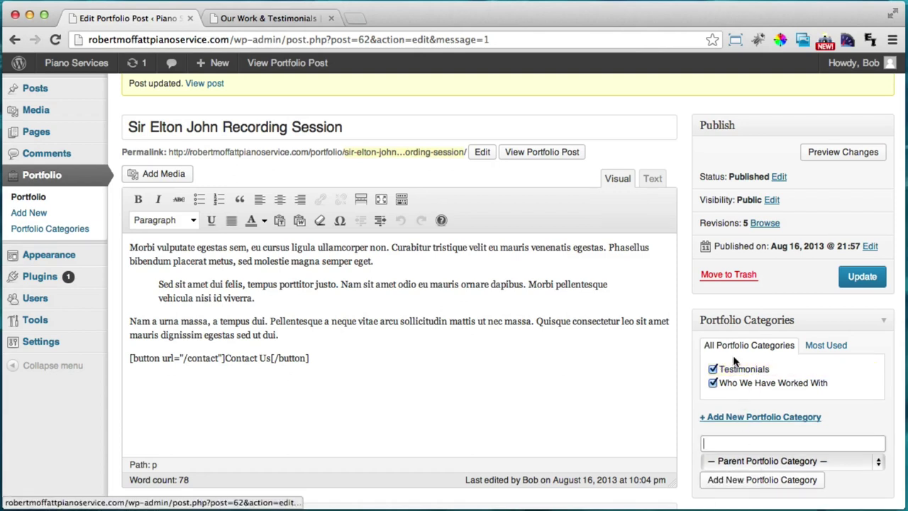
left_click(713, 371)
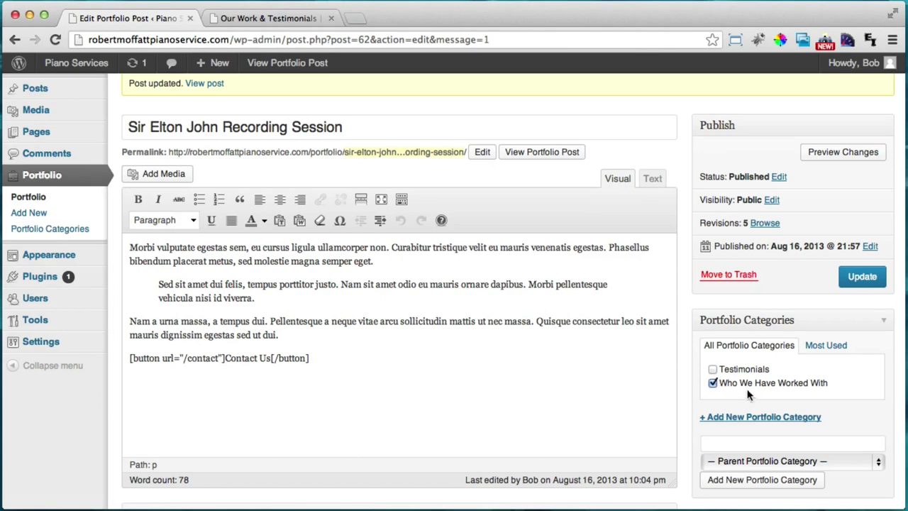
left_click(862, 278)
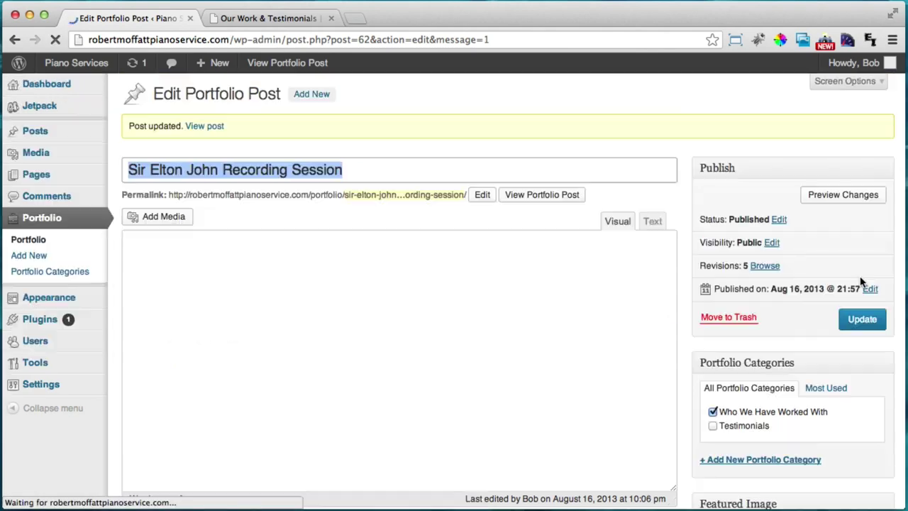
Reload the live Our Work & Testimonials page and filter its grid to Who We Have Worked With.
left_click(278, 22)
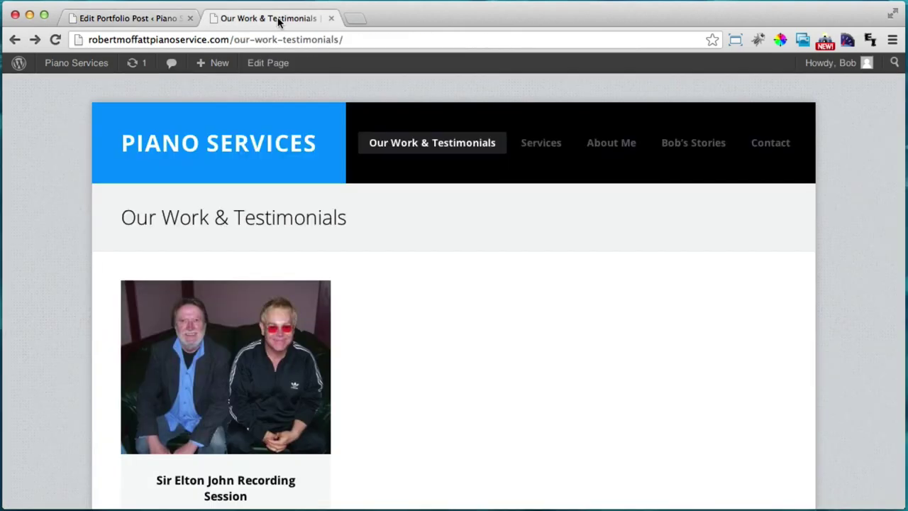
left_click(438, 150)
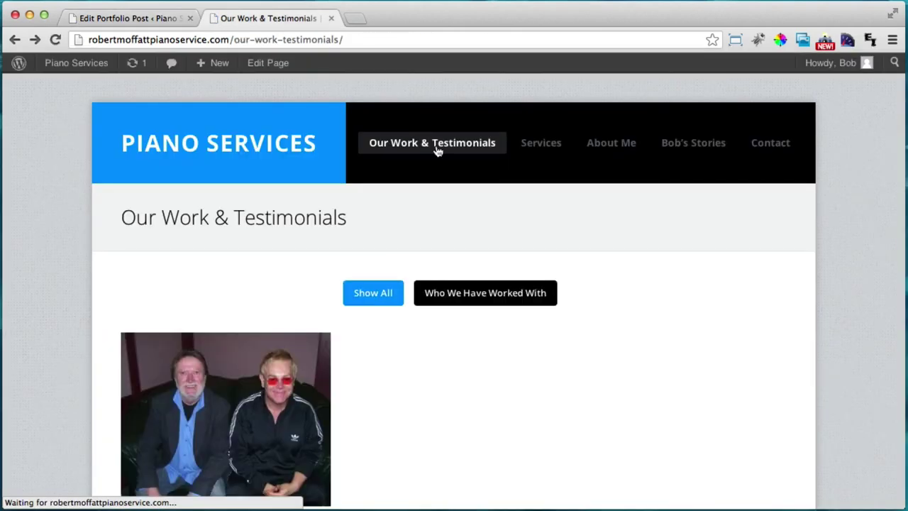
scroll(674, 261, "down", 2)
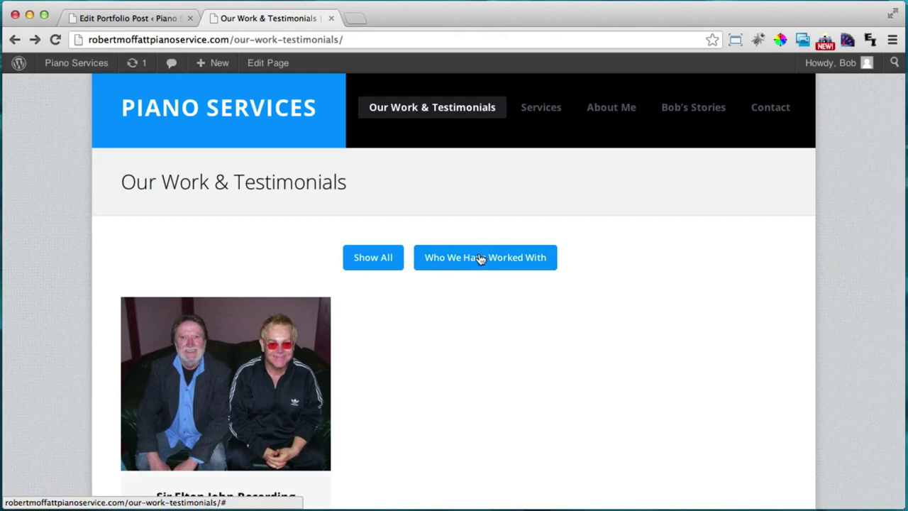
left_click(477, 259)
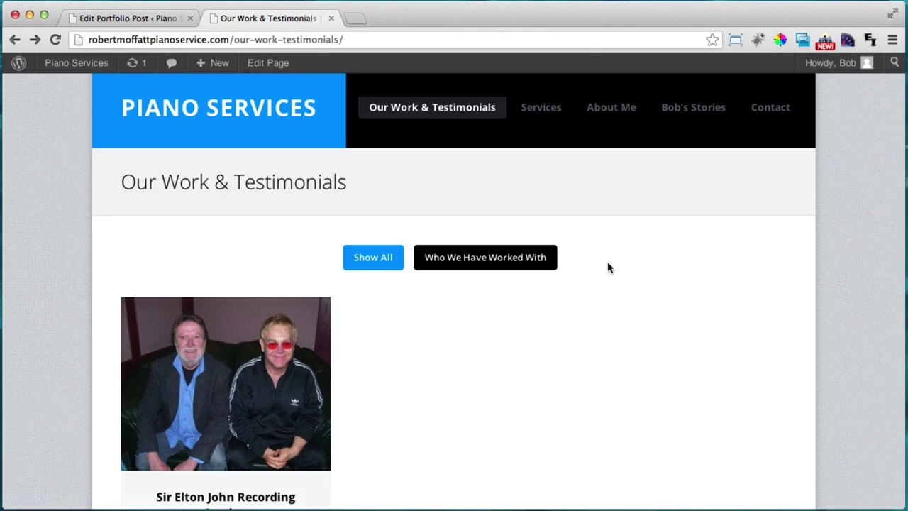
scroll(605, 272, "down", 2)
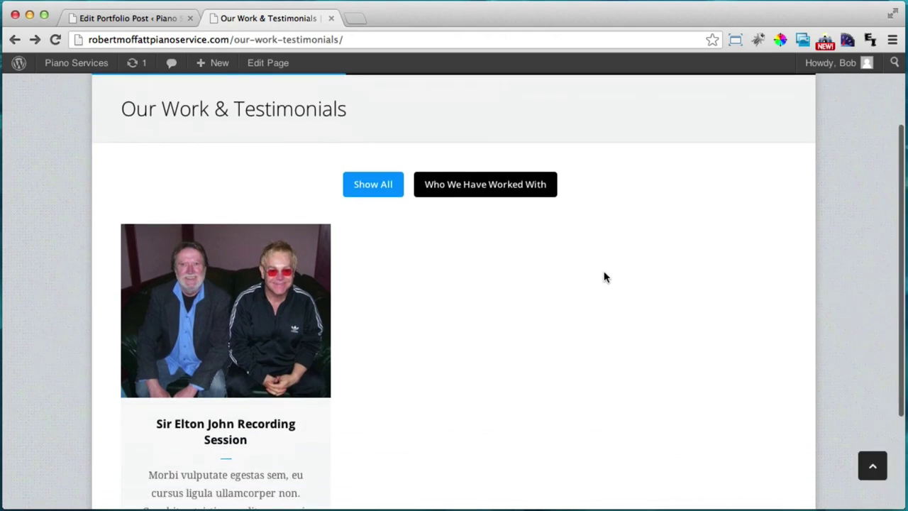
scroll(605, 274, "down", 2)
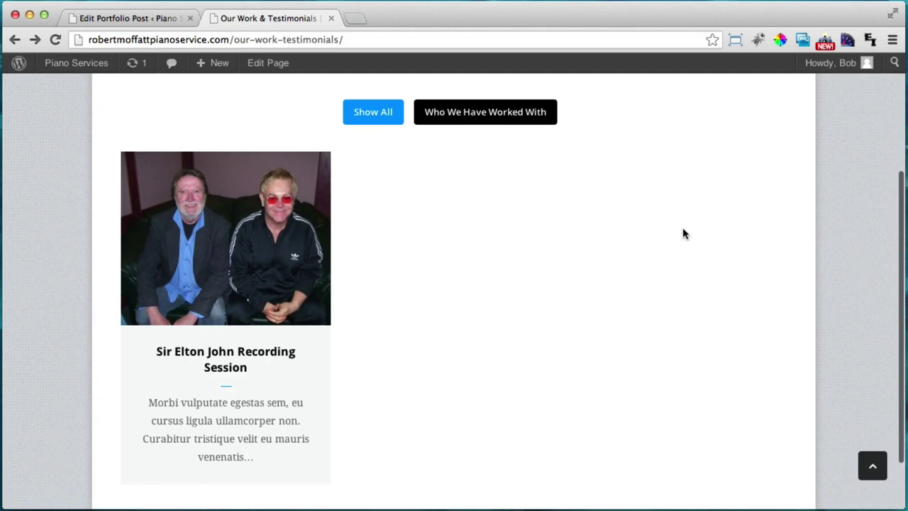
scroll(648, 256, "up", 5)
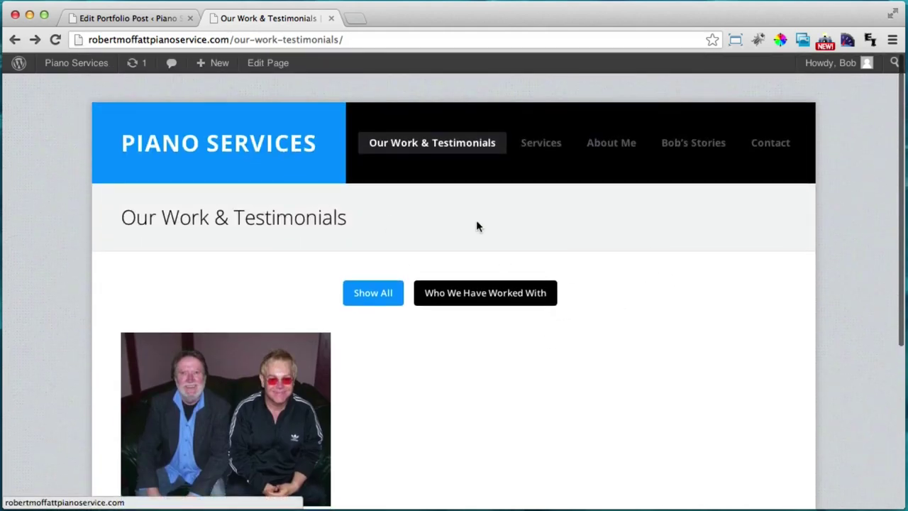
scroll(596, 251, "down", 4)
scroll(596, 252, "up", 4)
scroll(596, 251, "down", 4)
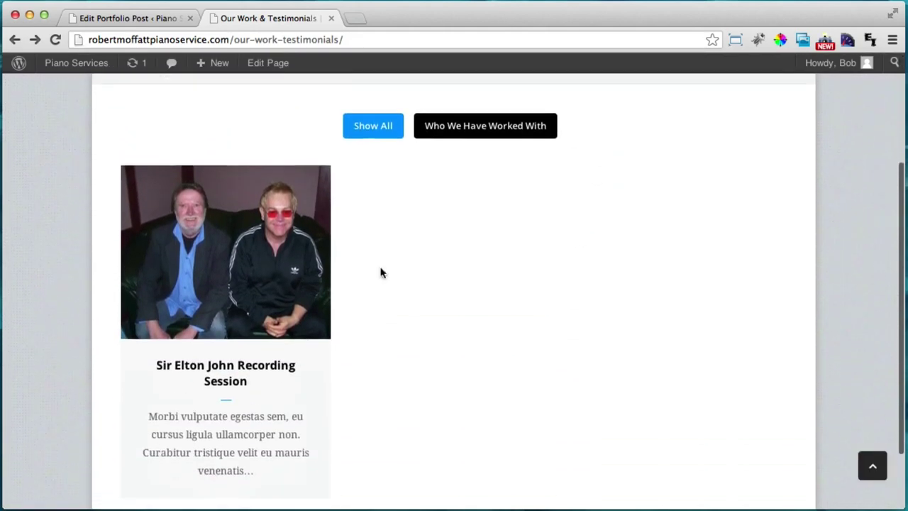
scroll(425, 271, "down", 1)
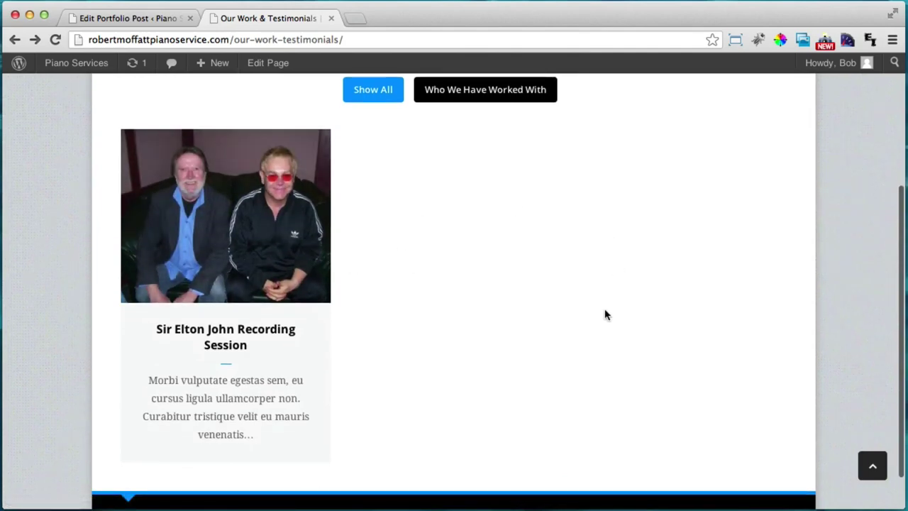
scroll(574, 377, "up", 3)
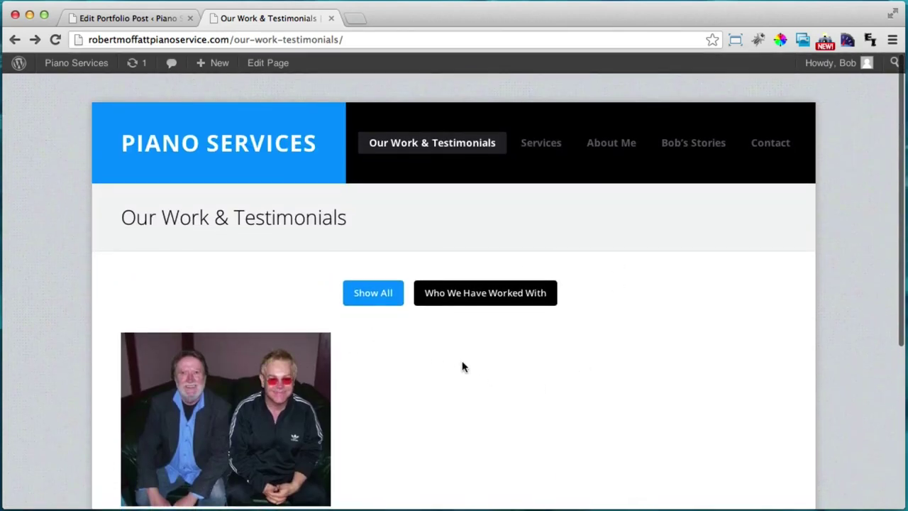
left_click(132, 21)
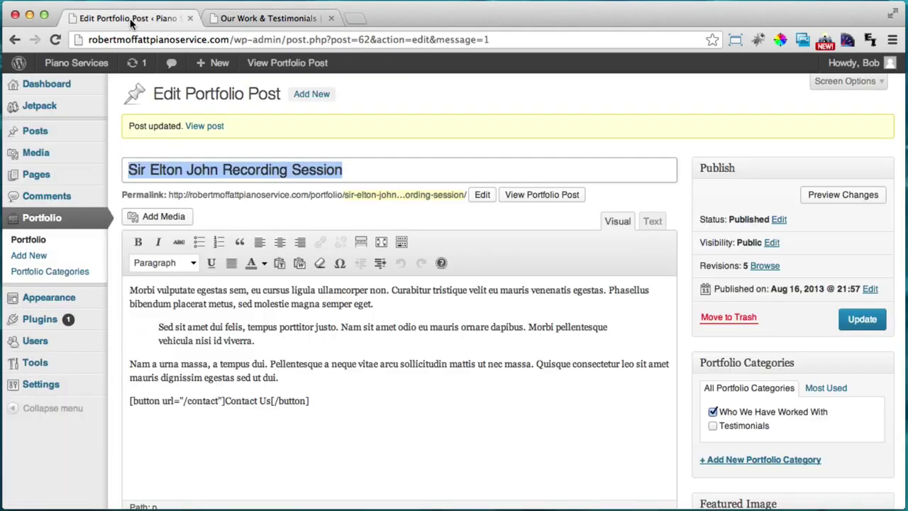
Start a new portfolio post titled '2 Pianos, 4 Hands'.
left_click(316, 97)
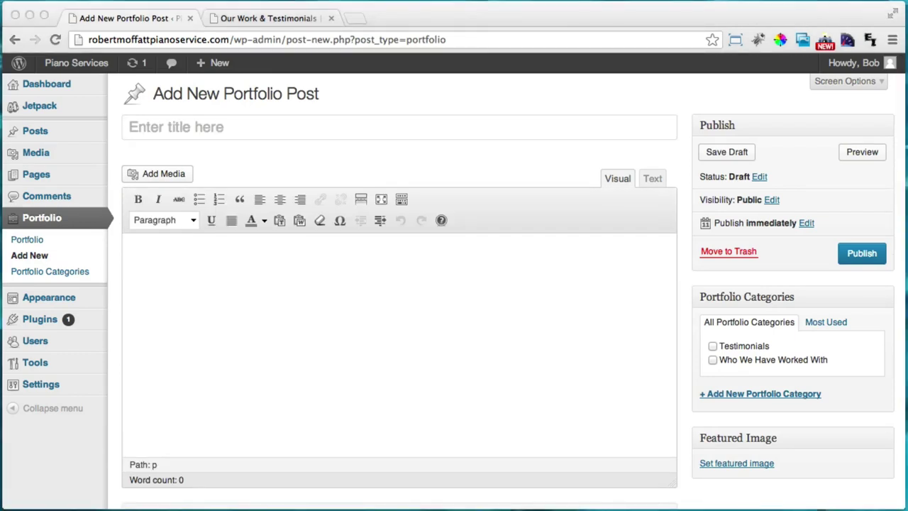
left_click(431, 131)
type("2 Pianos, 4 Hands")
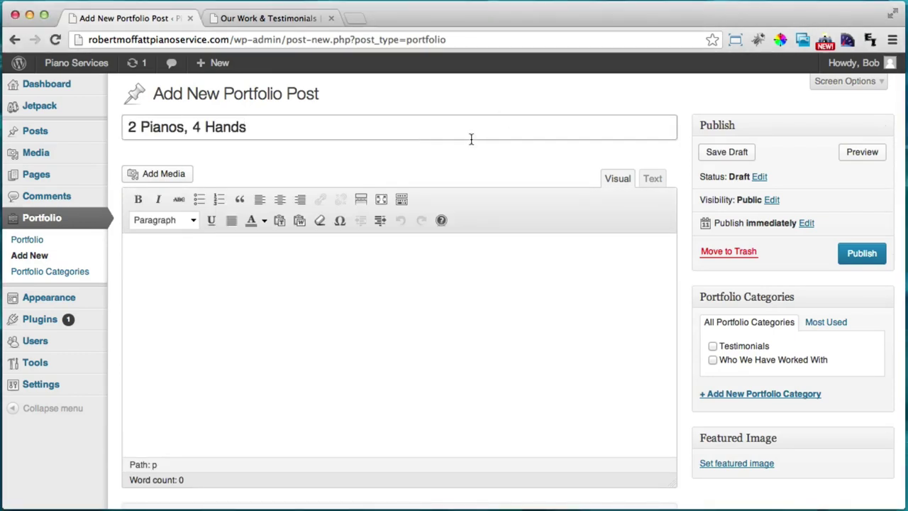
left_click(359, 329)
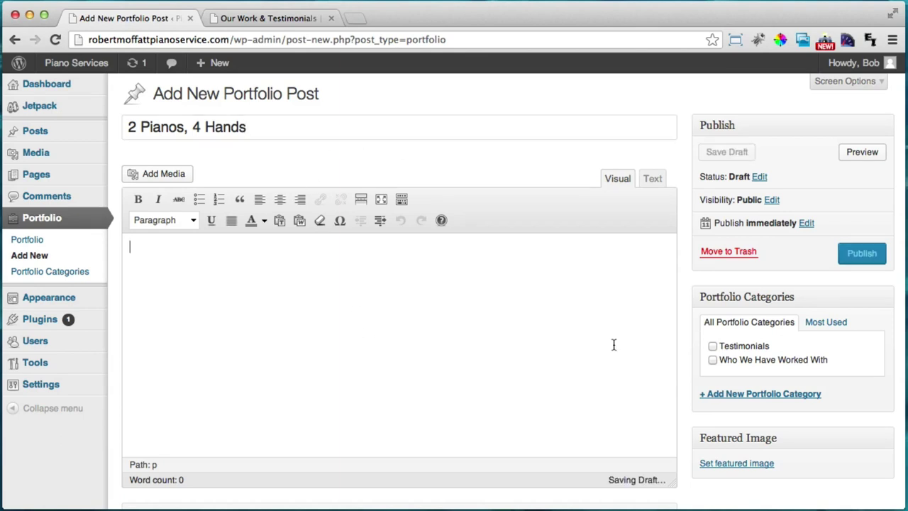
Upload '2 Pianos, 4 Hands.jpg' and set it as the featured image.
left_click(748, 463)
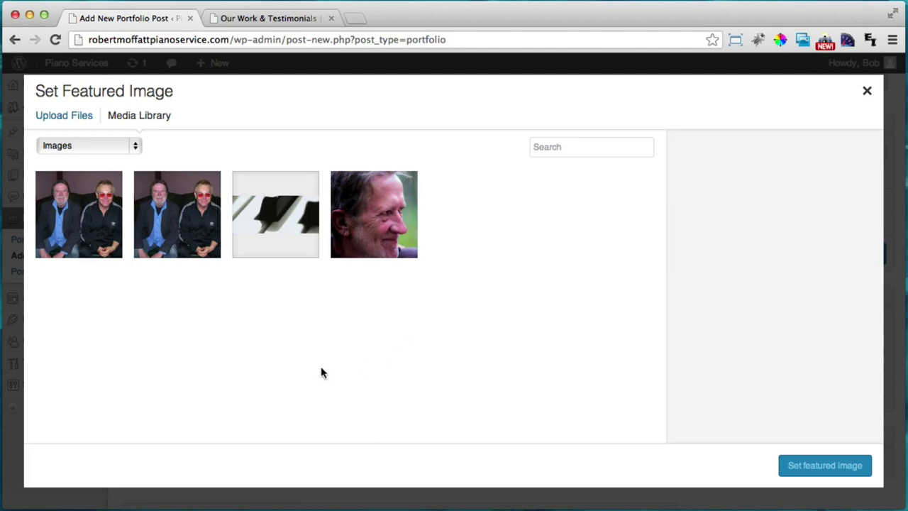
left_click(69, 118)
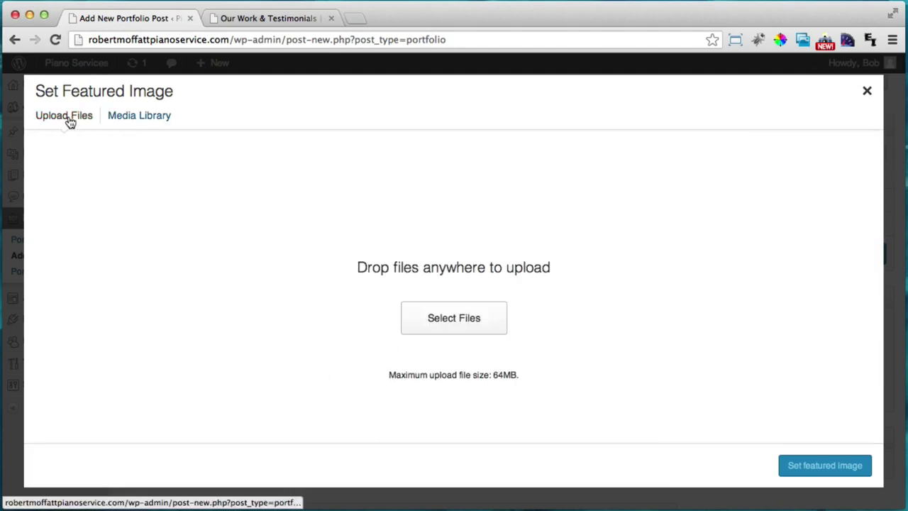
left_click(454, 323)
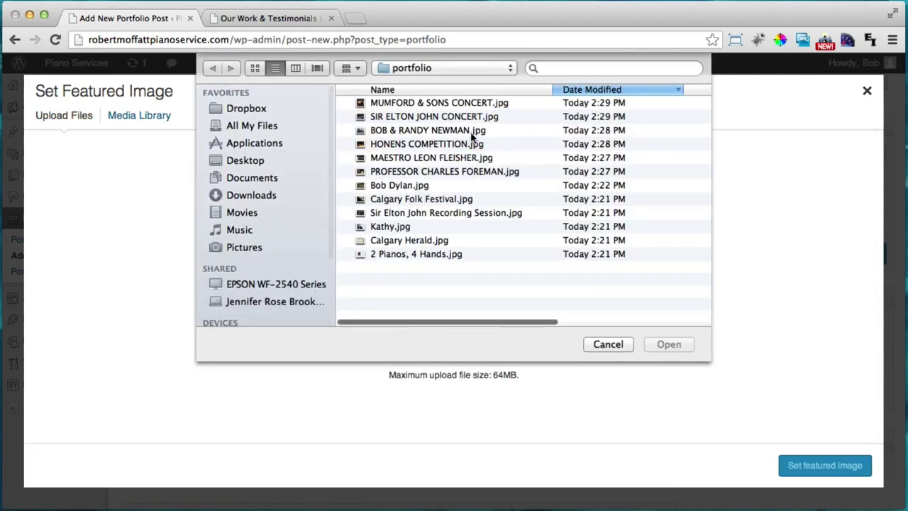
left_click(424, 253)
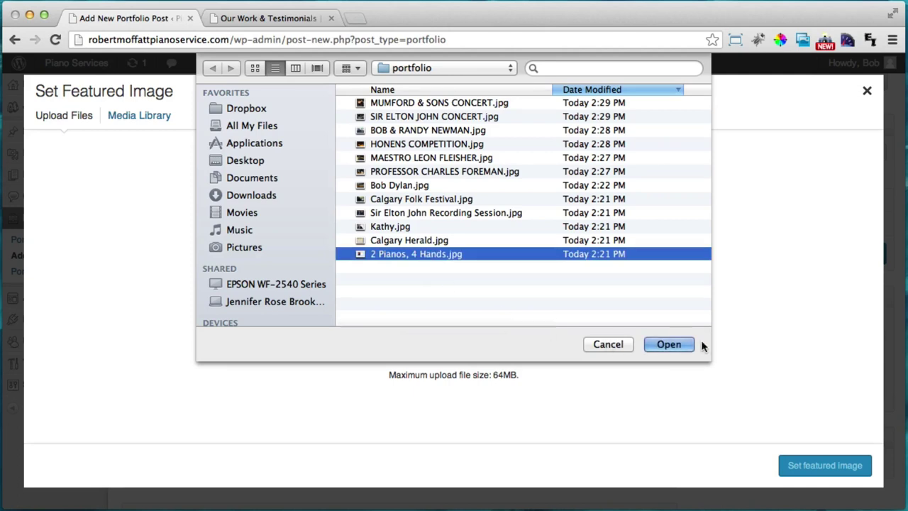
left_click(671, 345)
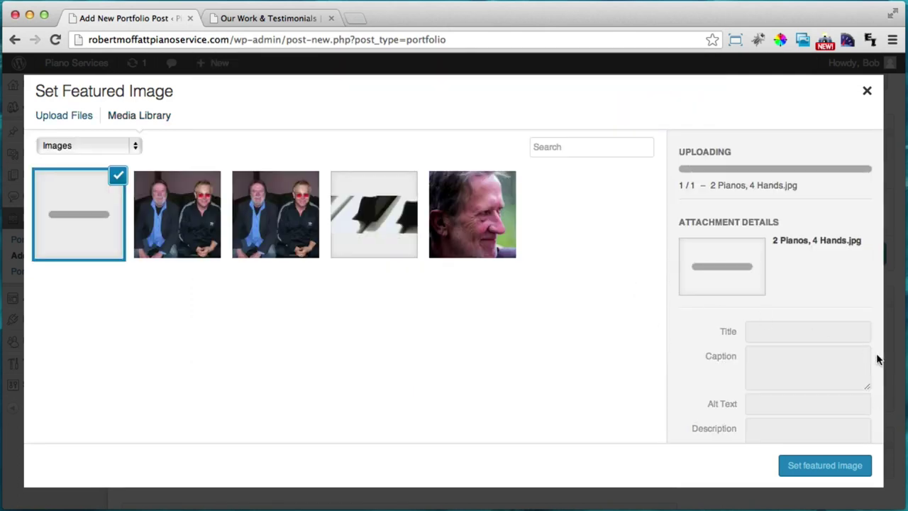
left_click(825, 466)
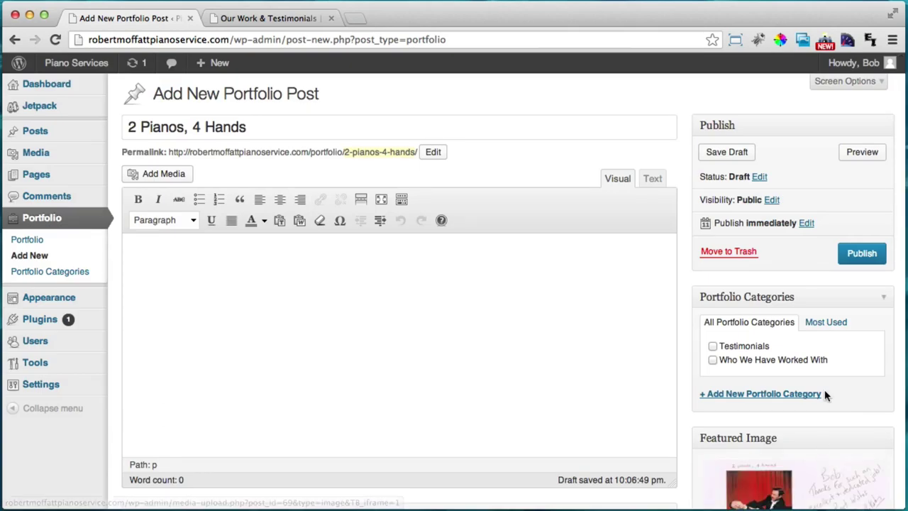
File the post under Testimonials and publish it.
scroll(775, 333, "down", 1)
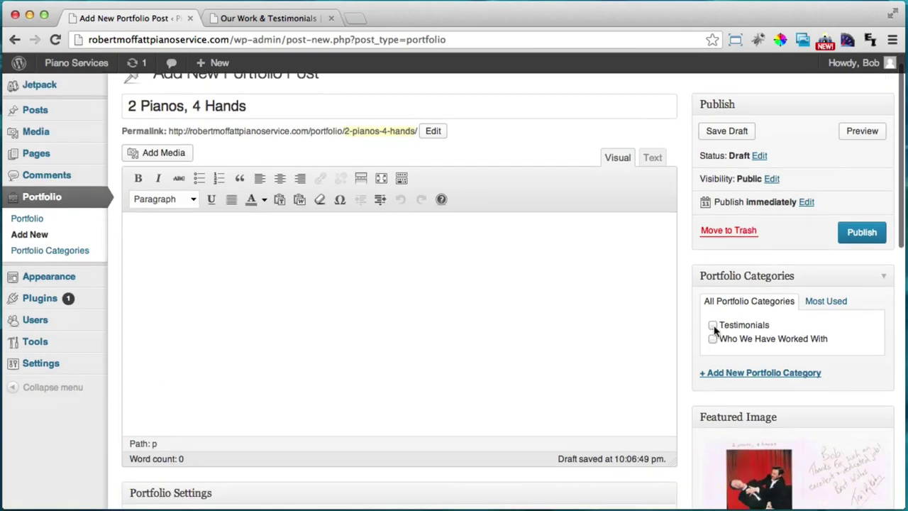
left_click(713, 325)
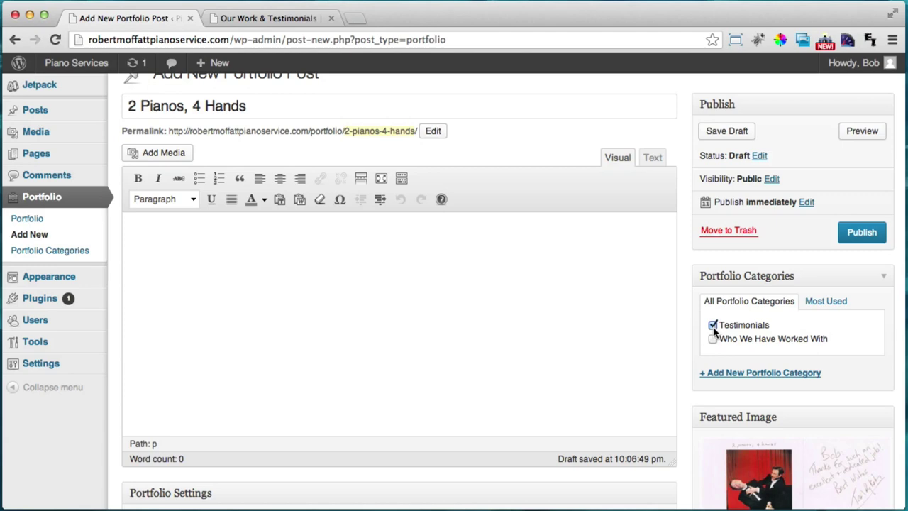
left_click(858, 235)
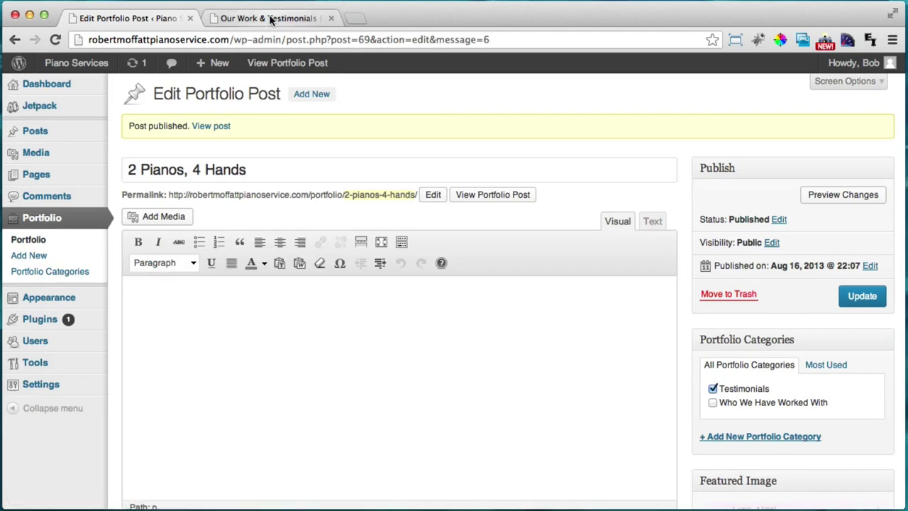
Expand the Elton John item on the live page, then go to the dashboard's Portfolio list.
left_click(284, 19)
scroll(478, 206, "down", 3)
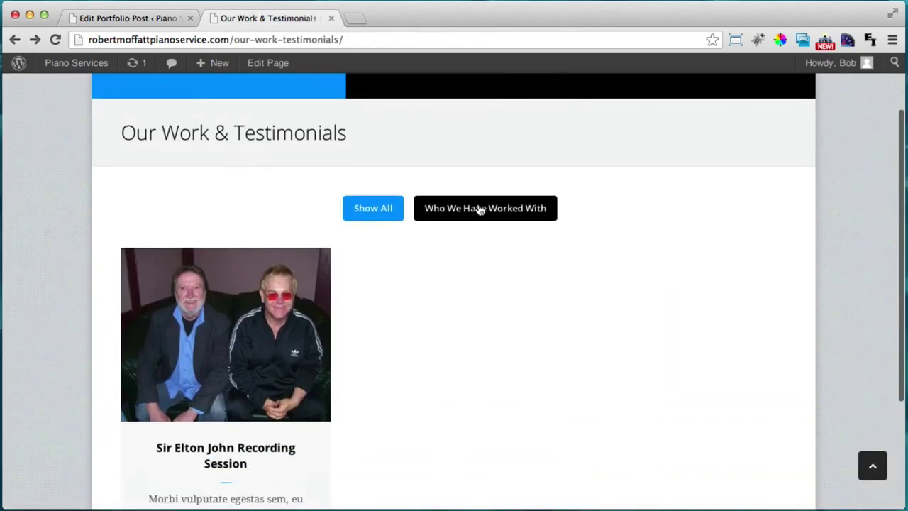
left_click(282, 355)
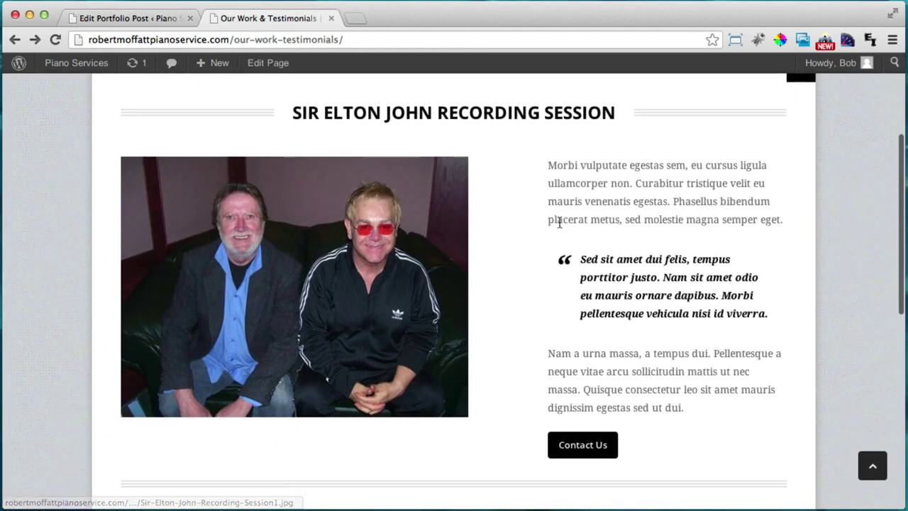
left_click(270, 66)
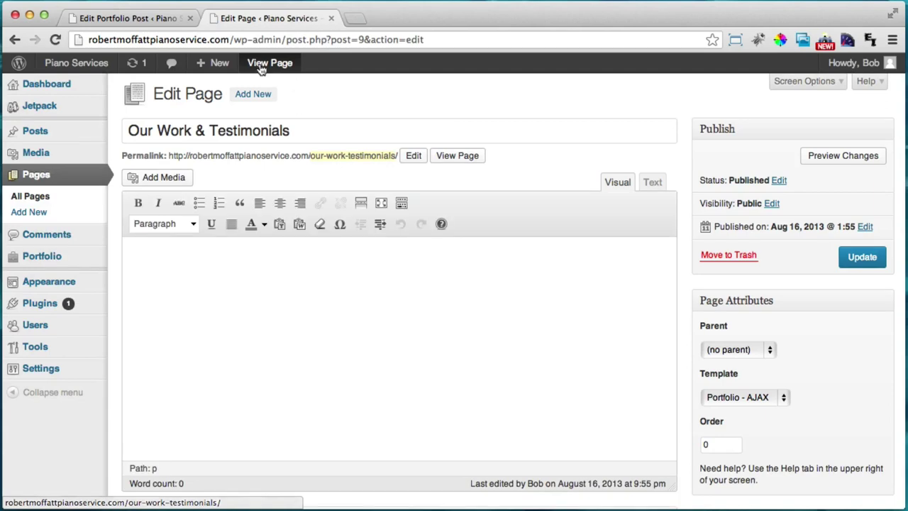
left_click(63, 260)
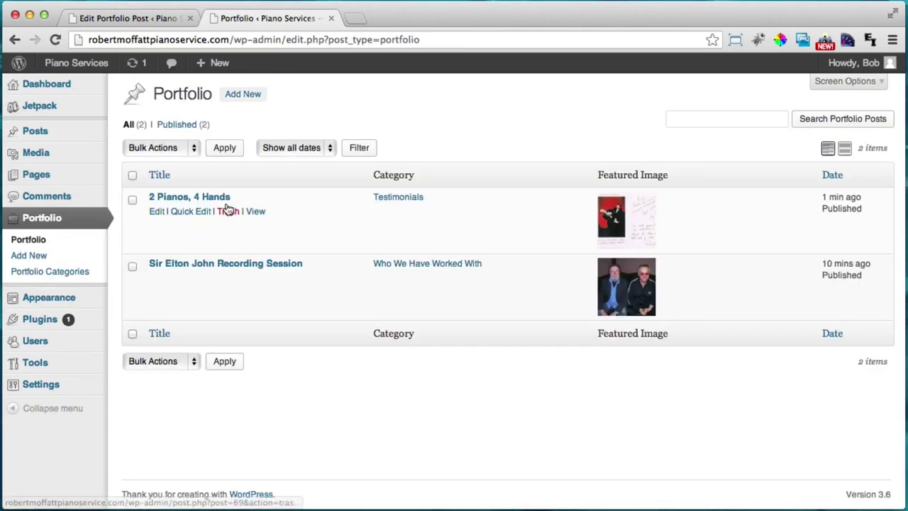
Copy the Elton John post's body text into '2 Pianos, 4 Hands' and update it.
left_click(156, 278)
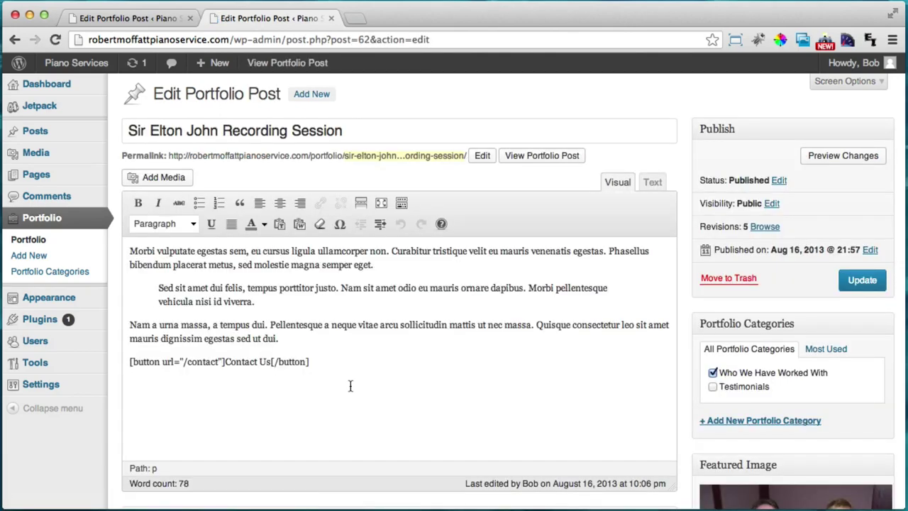
left_click_drag(344, 408, 103, 233)
key("ctrl+c")
left_click(39, 219)
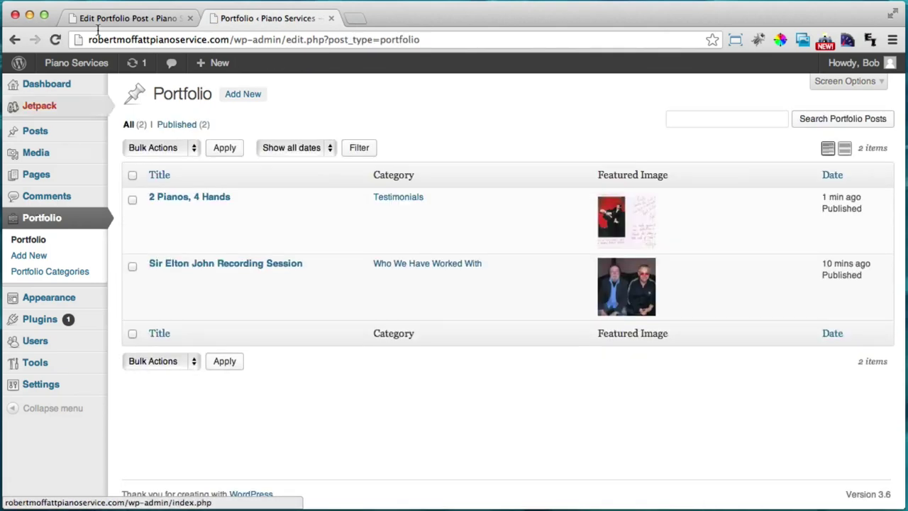
left_click(135, 18)
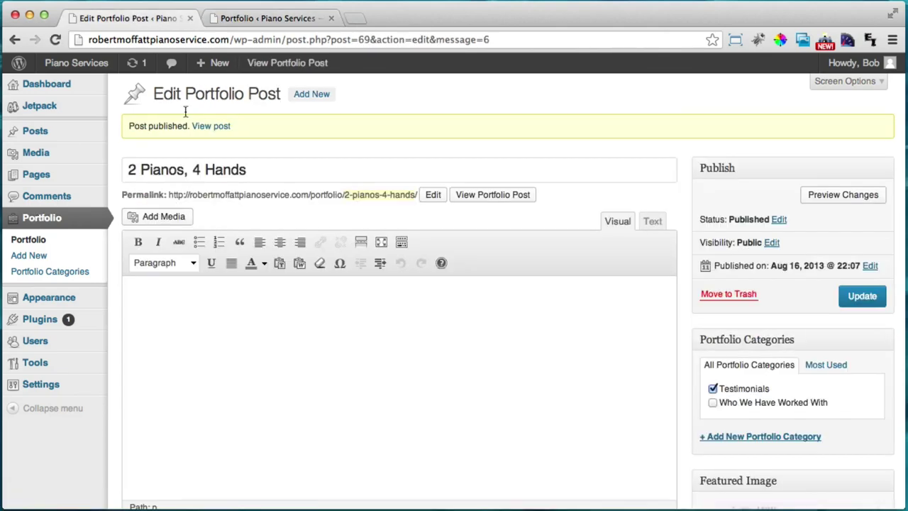
left_click(236, 359)
key("ctrl+v")
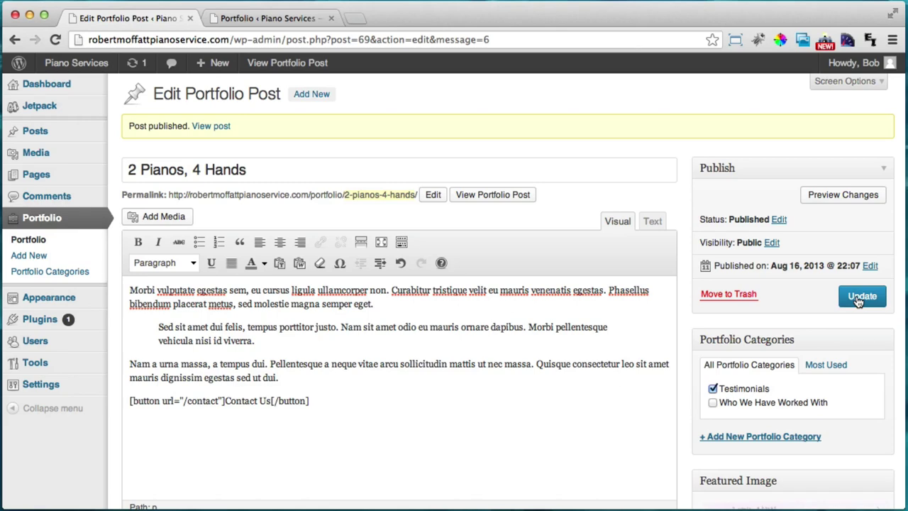
left_click(860, 298)
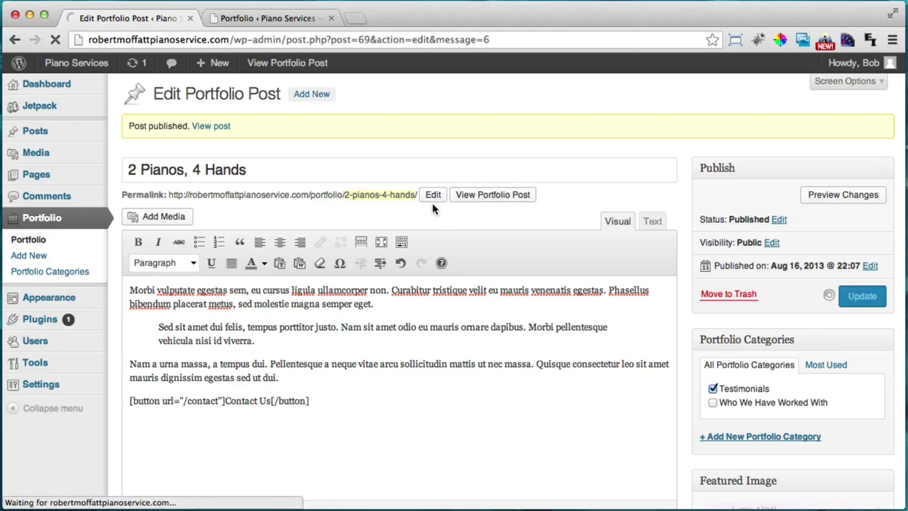
On the live Our Work & Testimonials page, toggle the Testimonials, Who We Have Worked With and All filters.
left_click(262, 18)
mouse_move(96, 67)
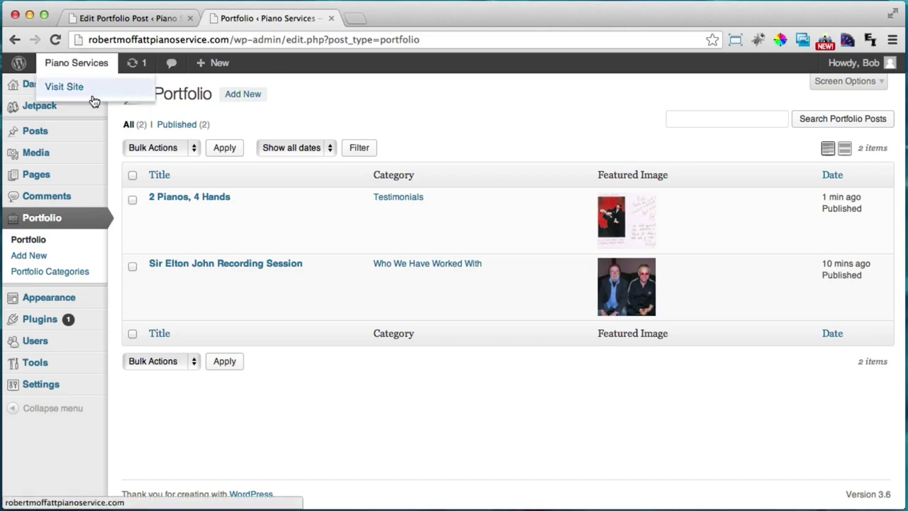
left_click(95, 97)
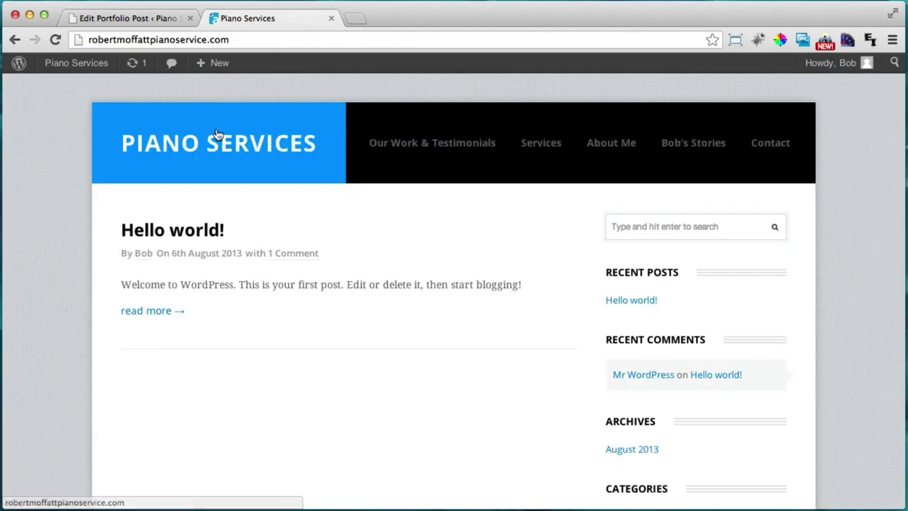
left_click(459, 155)
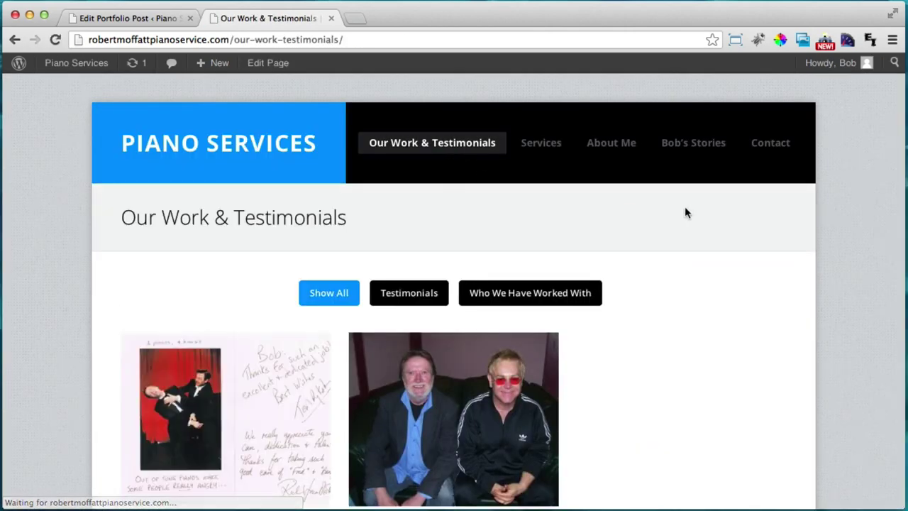
scroll(683, 227, "down", 2)
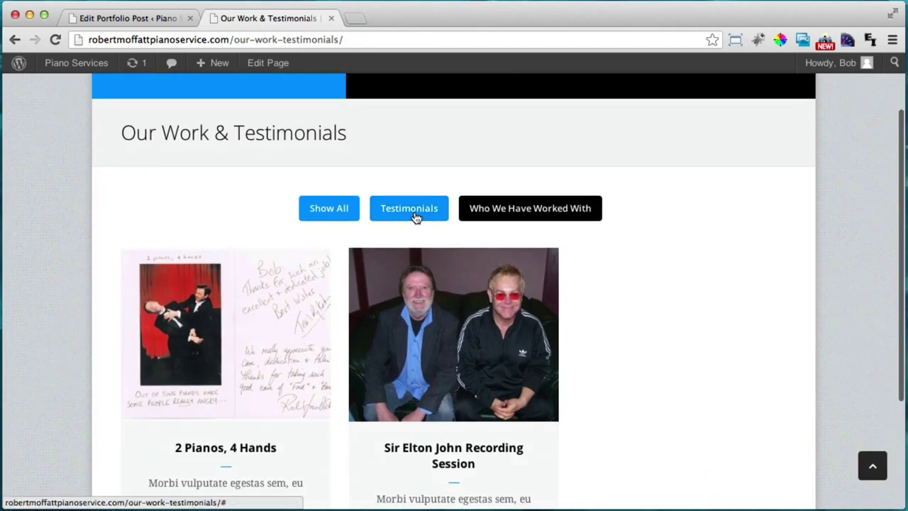
left_click(417, 217)
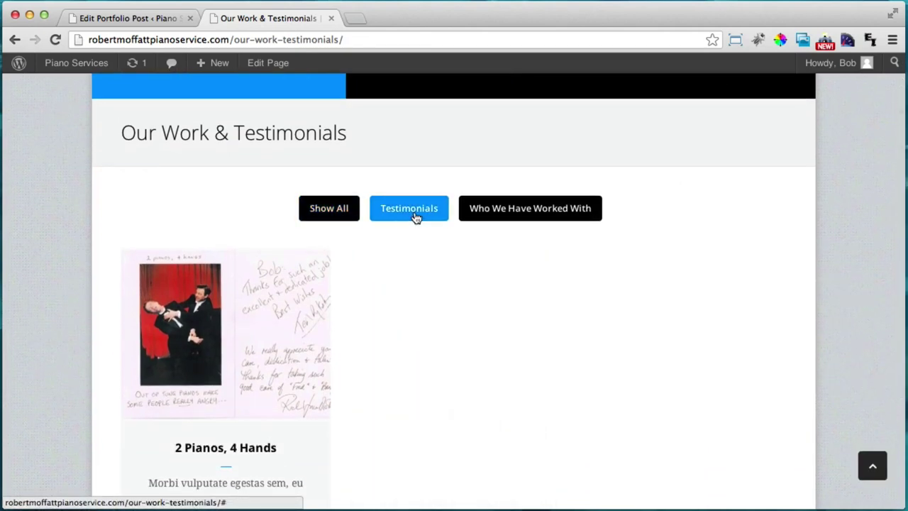
left_click(523, 213)
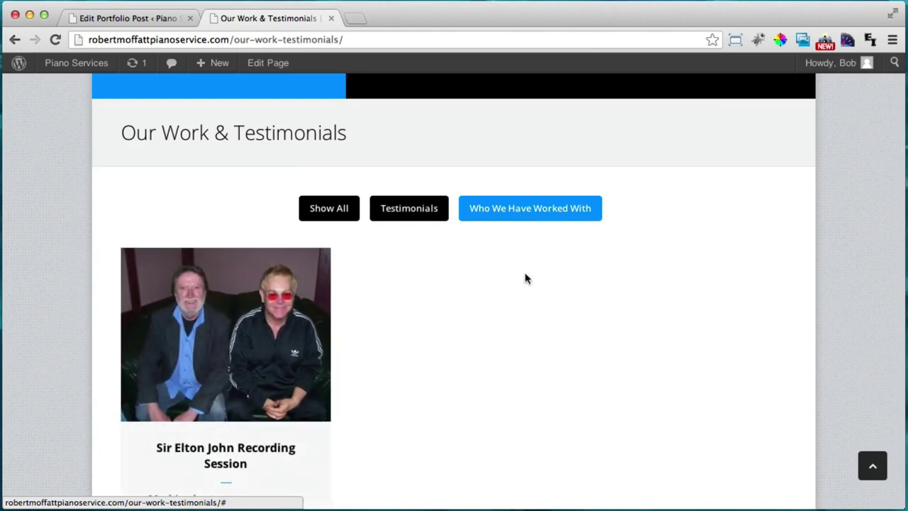
left_click(410, 207)
left_click(547, 210)
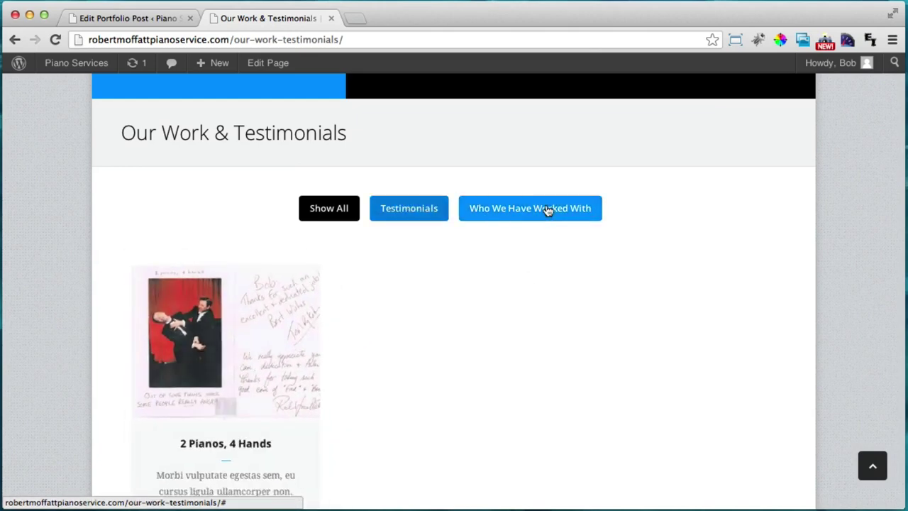
left_click(403, 207)
left_click(324, 215)
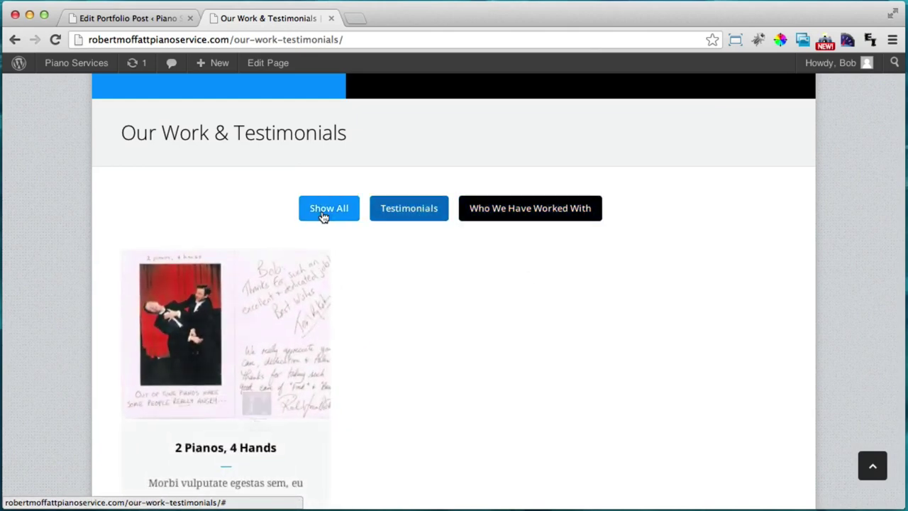
scroll(480, 260, "up", 2)
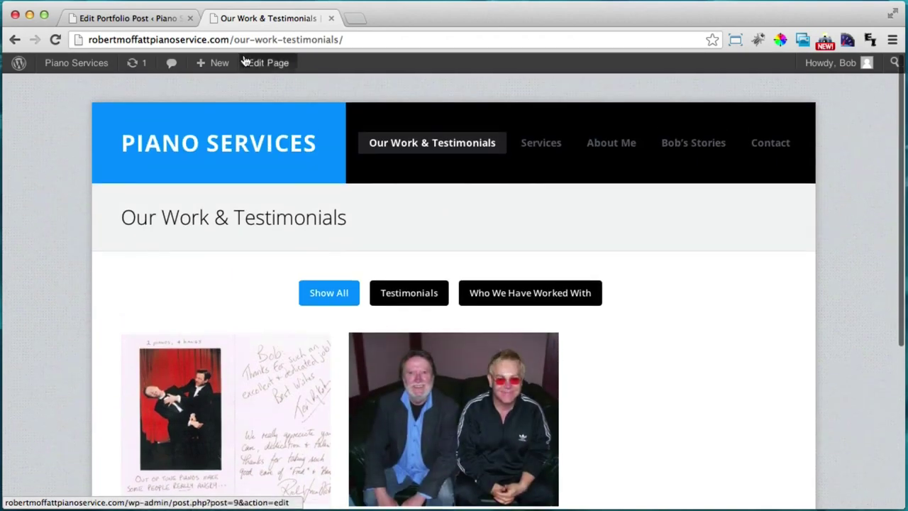
Start a new portfolio post titled 'Calgary Folk Festival'.
left_click(132, 20)
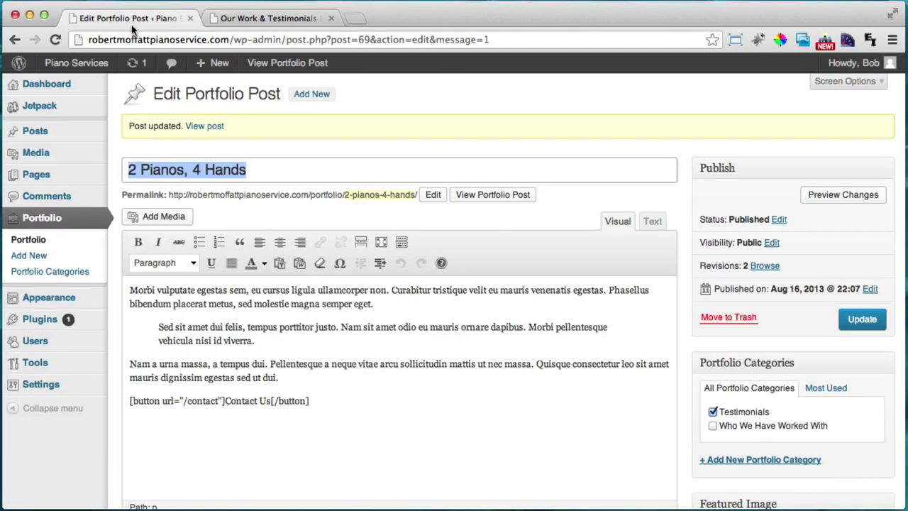
left_click(319, 97)
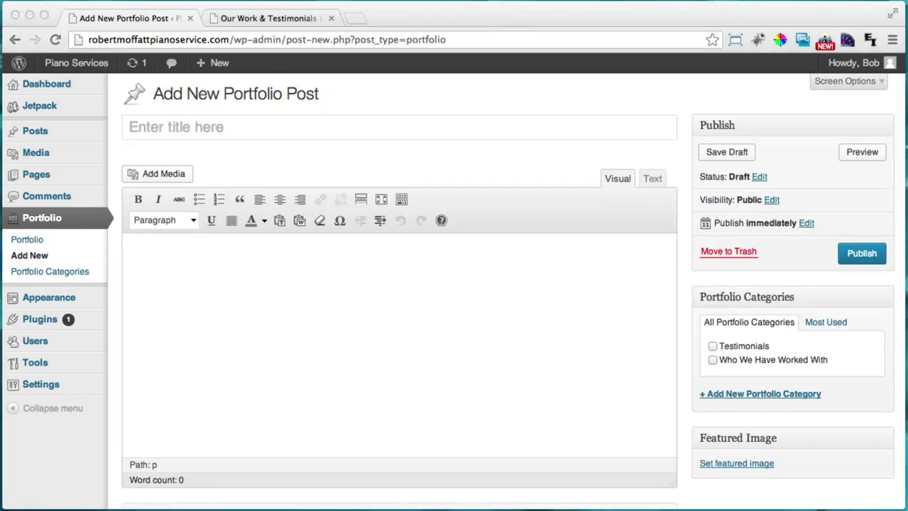
left_click(329, 131)
type("Calgary Folk Festival")
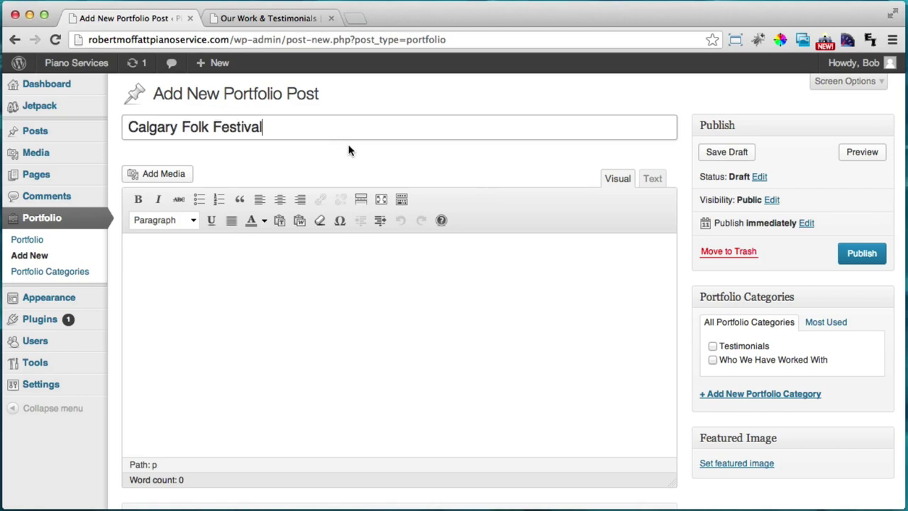
left_click(330, 316)
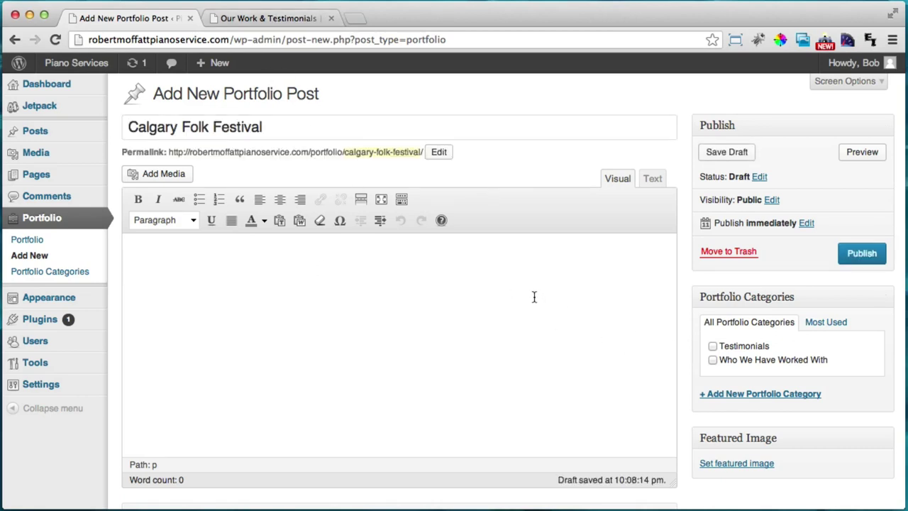
Upload 'Calgary Folk Festival.jpg' and set it as the featured image.
scroll(808, 374, "down", 1)
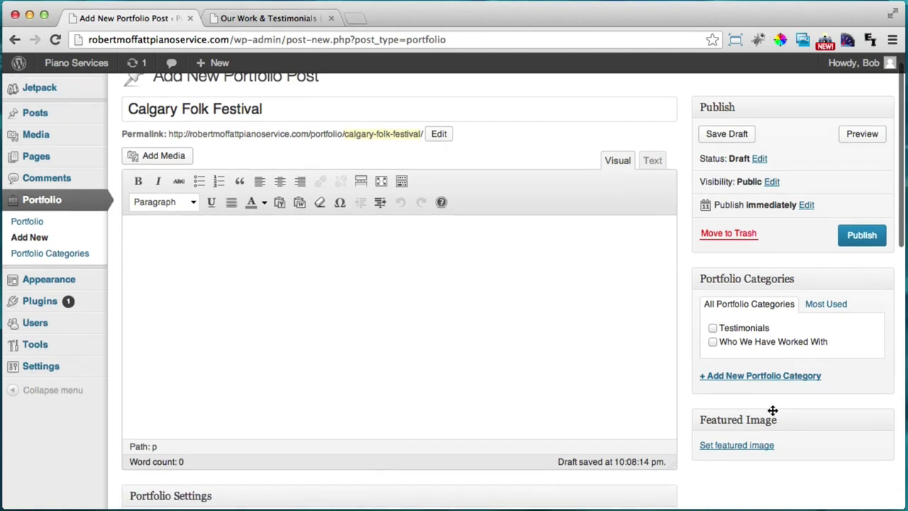
left_click(740, 444)
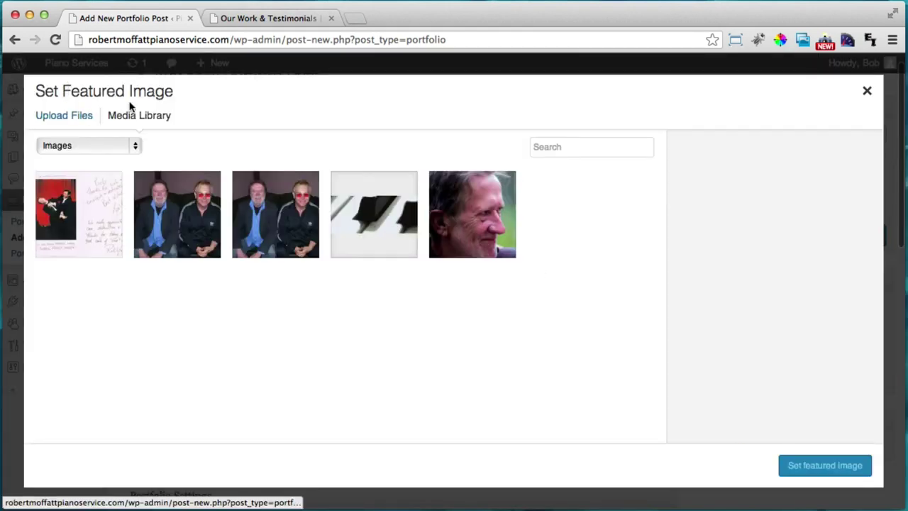
left_click(72, 121)
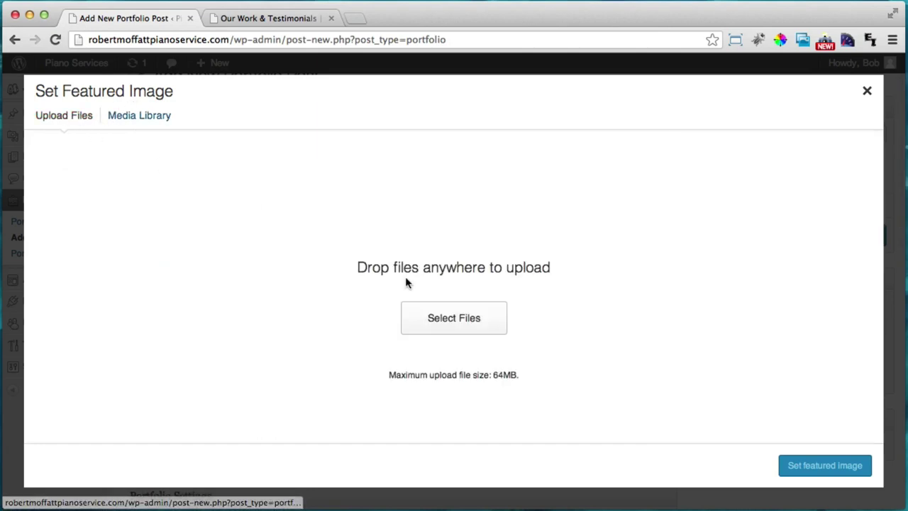
left_click(479, 323)
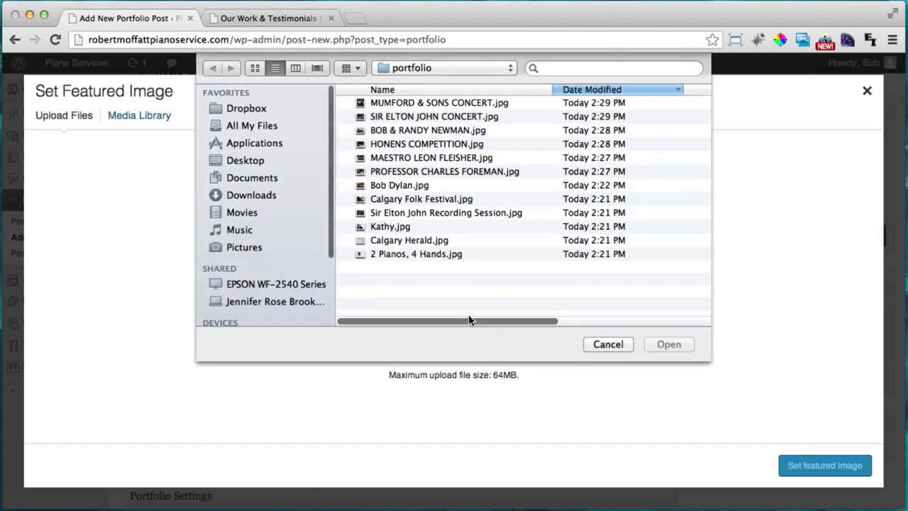
left_click(413, 202)
left_click(673, 344)
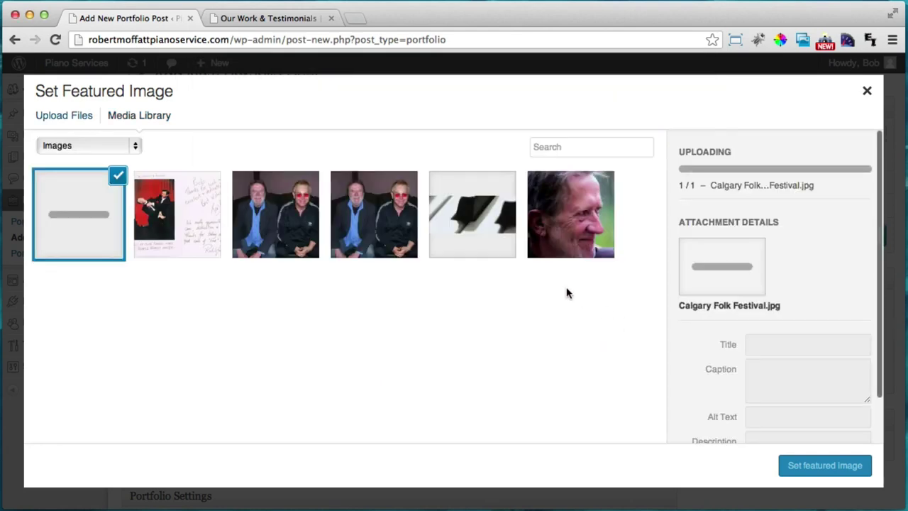
scroll(794, 258, "down", 1)
left_click(823, 467)
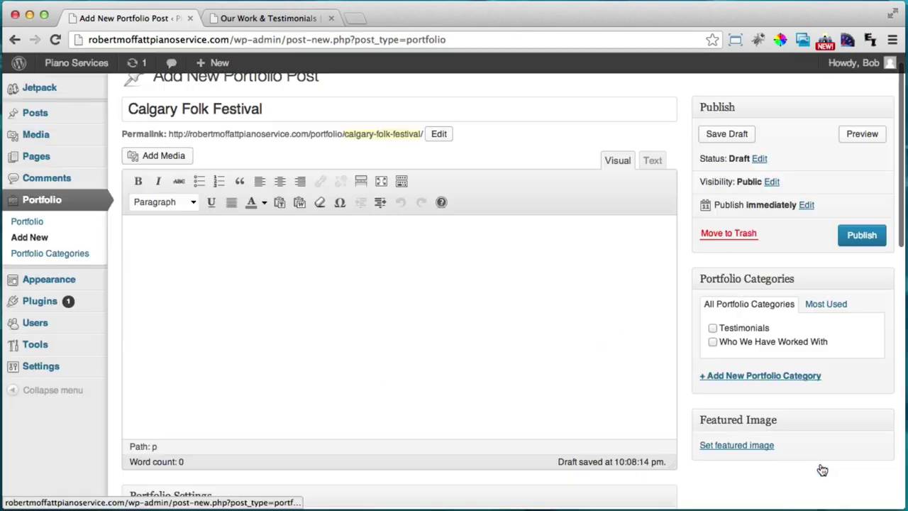
Publish the Calgary Folk Festival post under Who We Have Worked With.
scroll(615, 284, "down", 5)
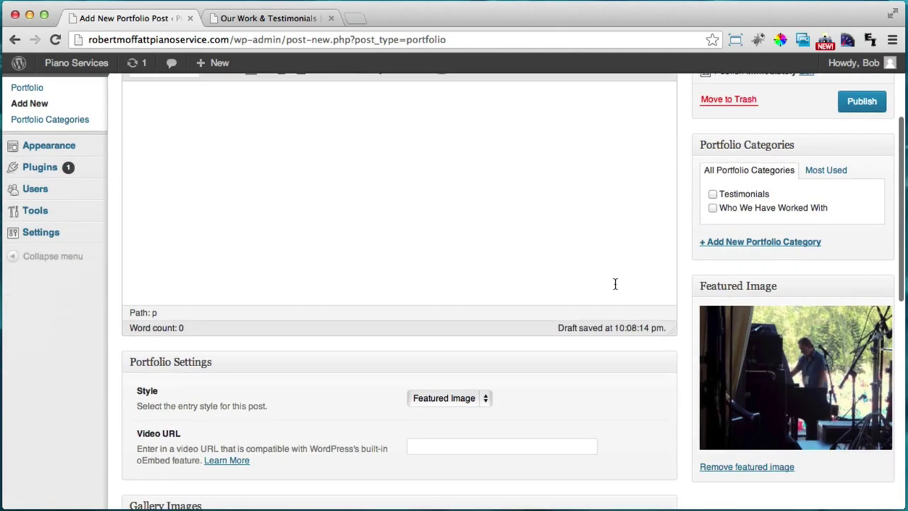
scroll(322, 235, "up", 5)
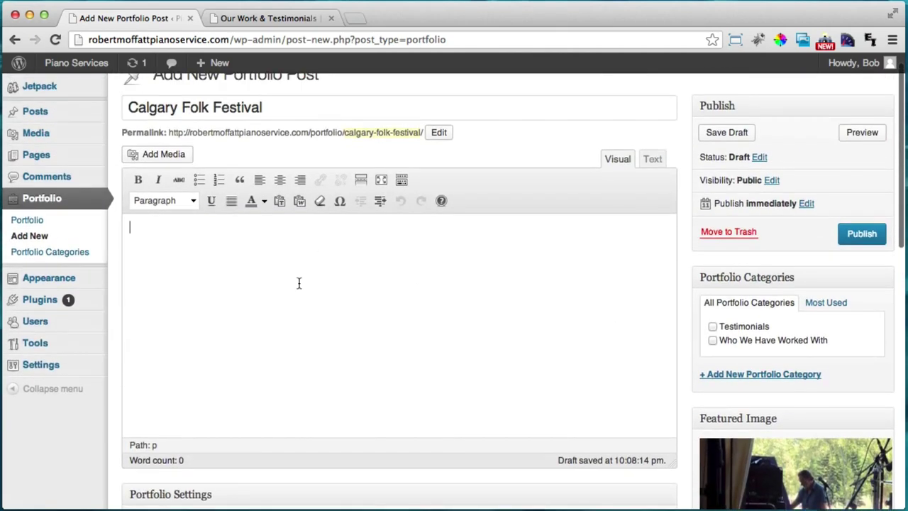
scroll(625, 281, "down", 2)
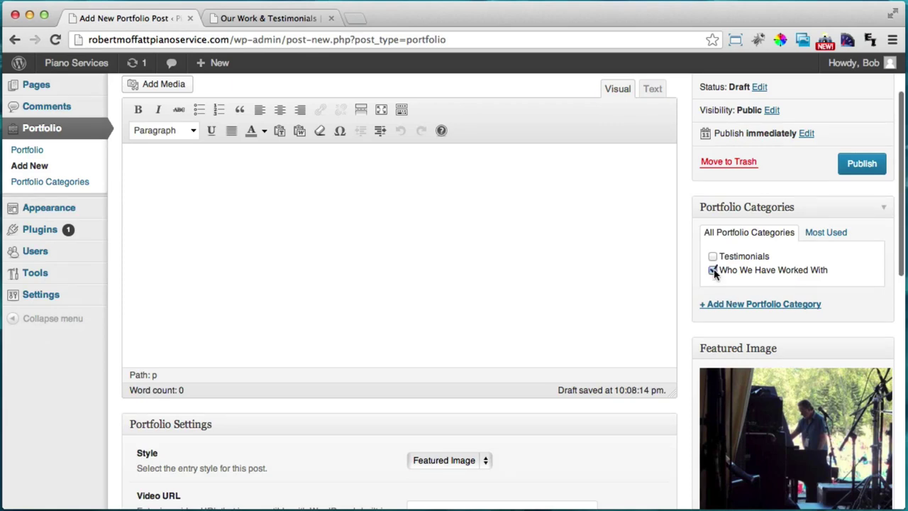
left_click(861, 164)
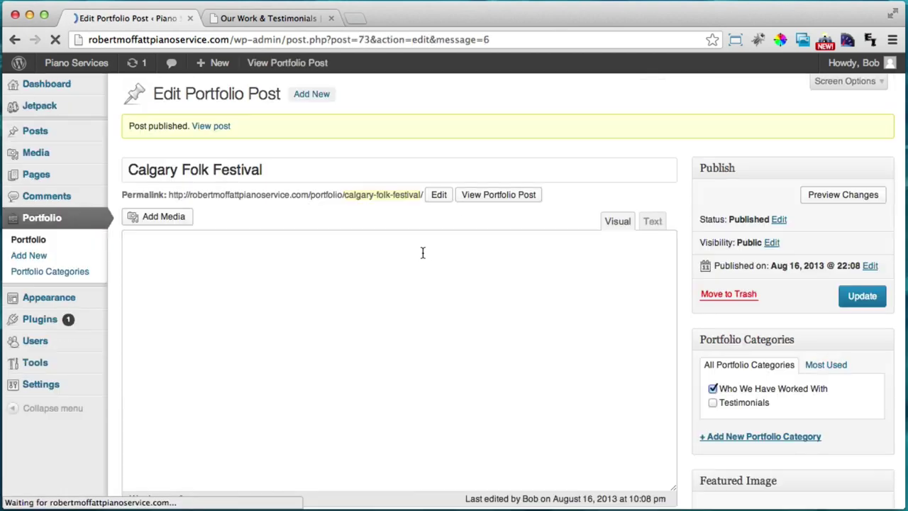
left_click(273, 19)
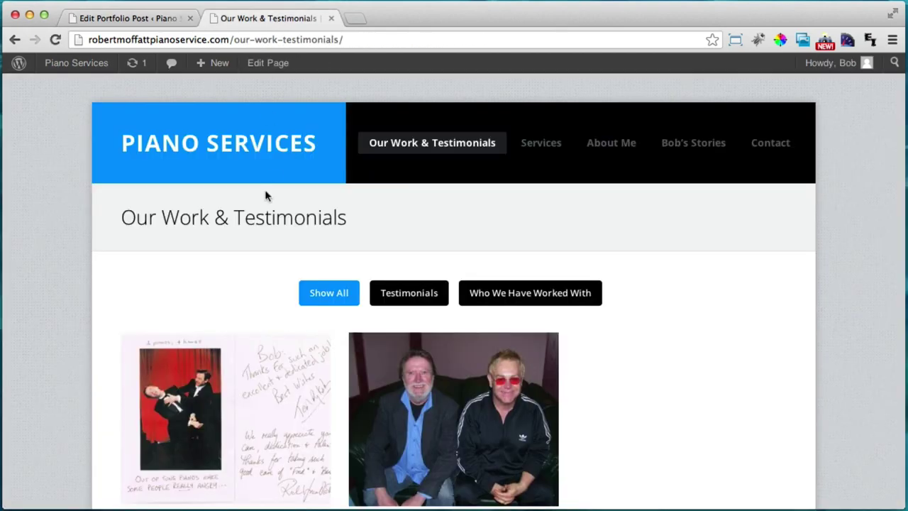
Reload Our Work & Testimonials to see Calgary Folk Festival, then open the dashboard's Portfolio list.
left_click(57, 41)
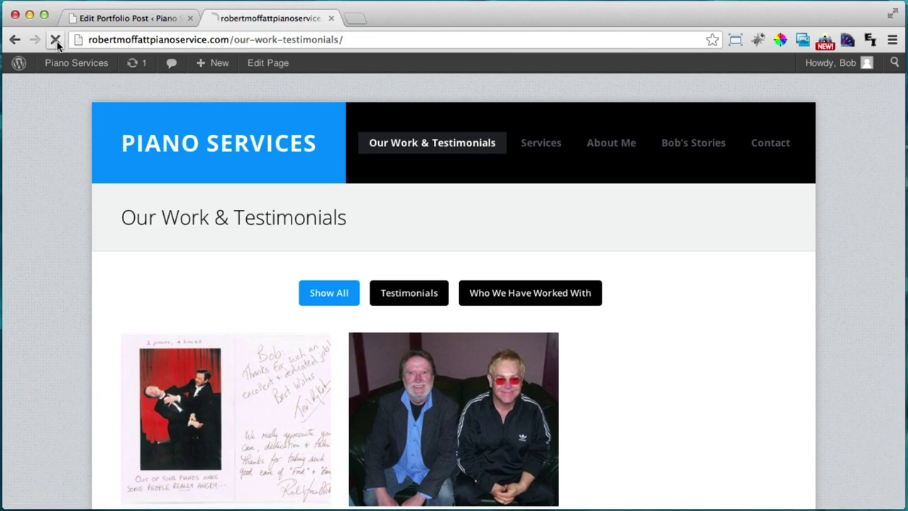
scroll(685, 234, "down", 3)
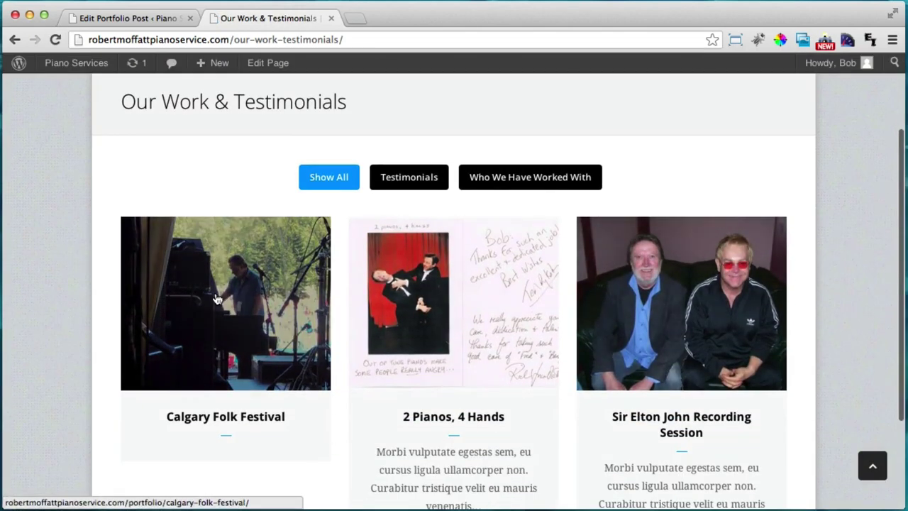
scroll(268, 287, "down", 1)
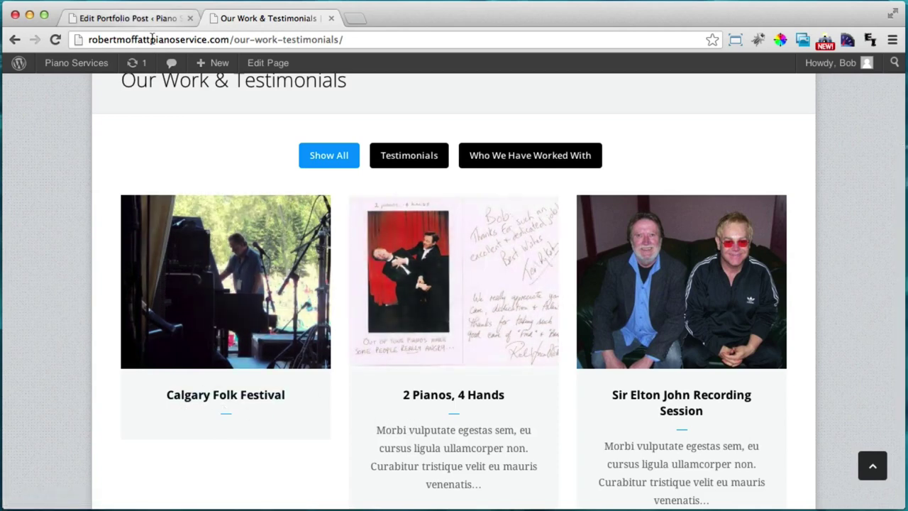
mouse_move(76, 62)
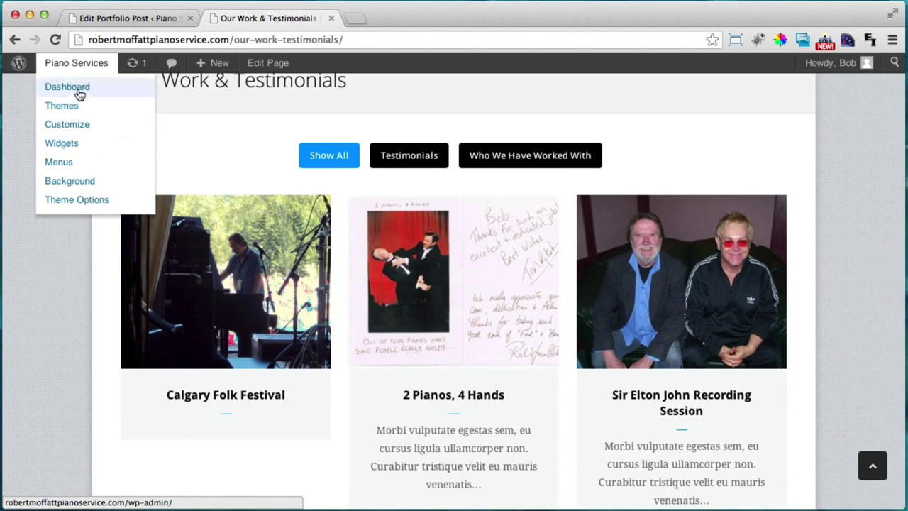
left_click(79, 95)
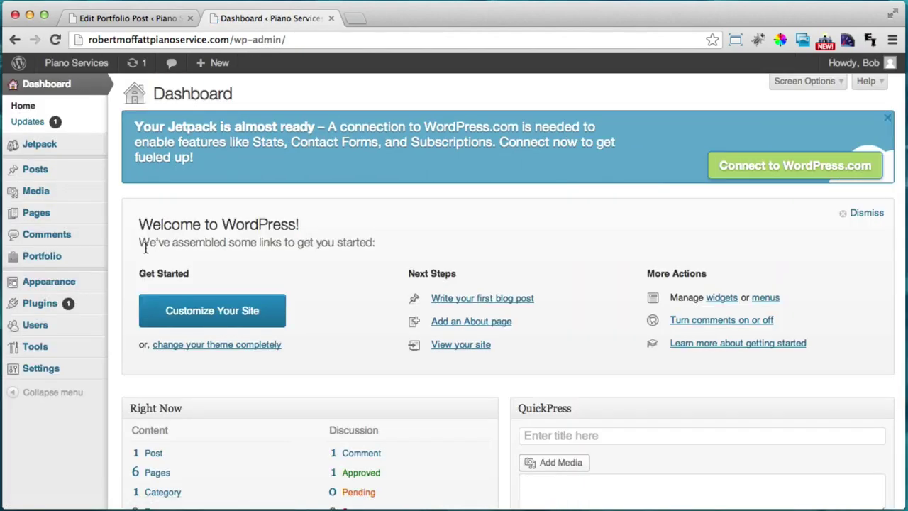
left_click(51, 258)
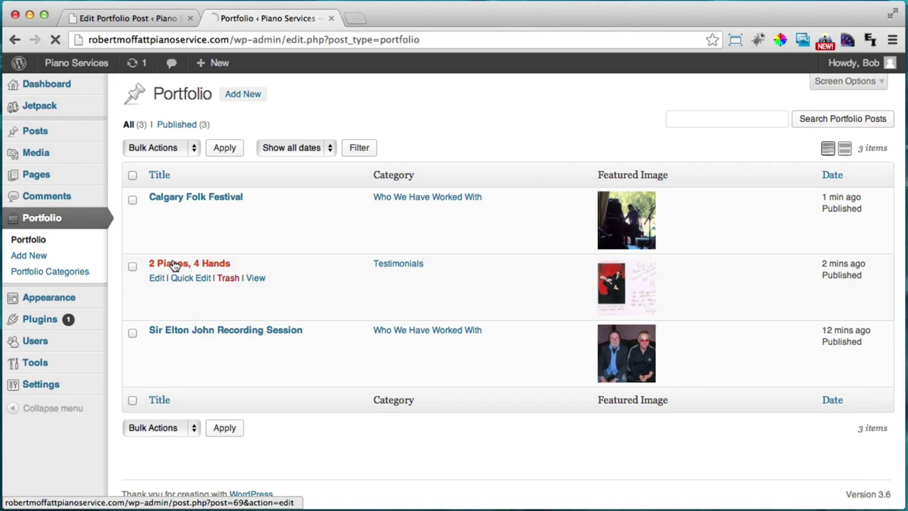
Paste the 2 Pianos, 4 Hands body text into Calgary Folk Festival, update it, and visit the homepage.
left_click(174, 264)
left_click_drag(355, 375, 119, 237)
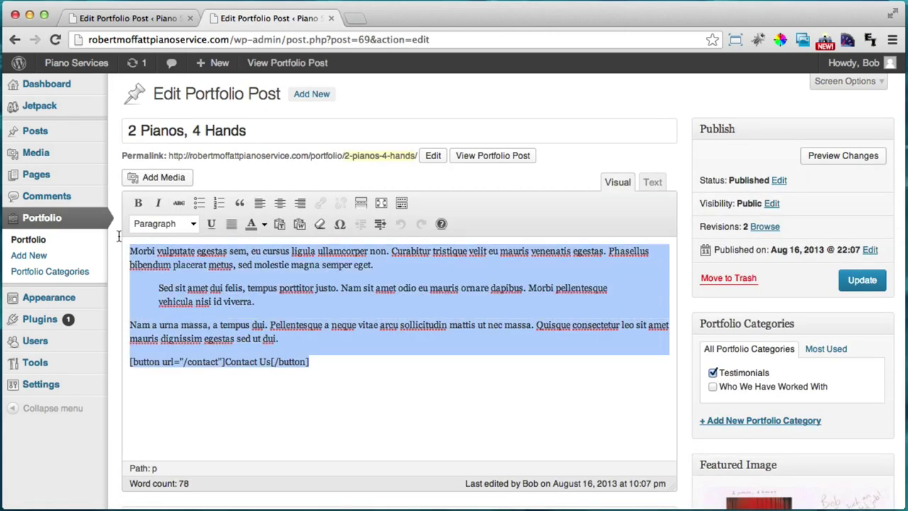
key("ctrl+c")
left_click(128, 18)
key("ctrl+v")
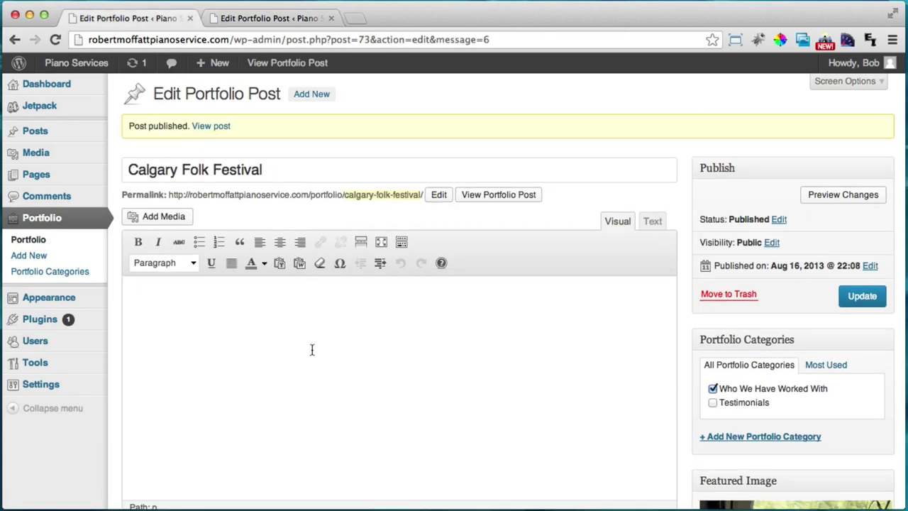
left_click(852, 297)
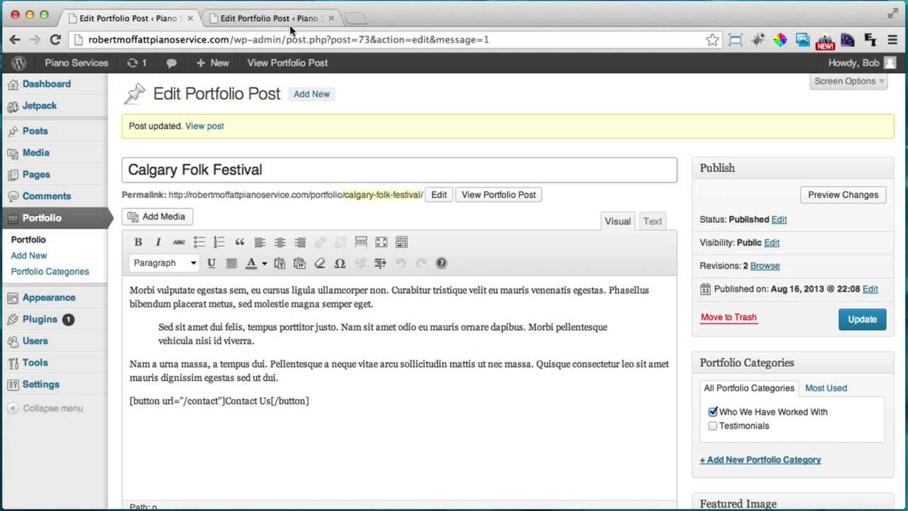
left_click(267, 20)
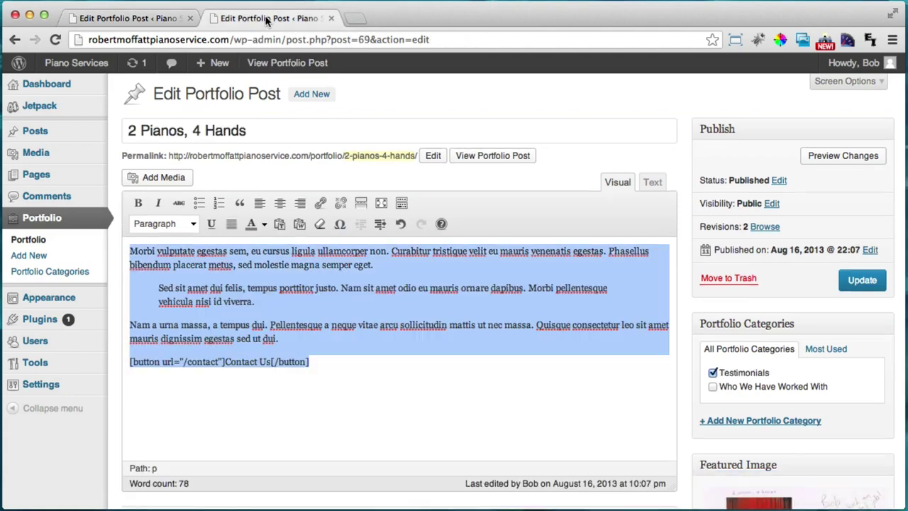
left_click(79, 89)
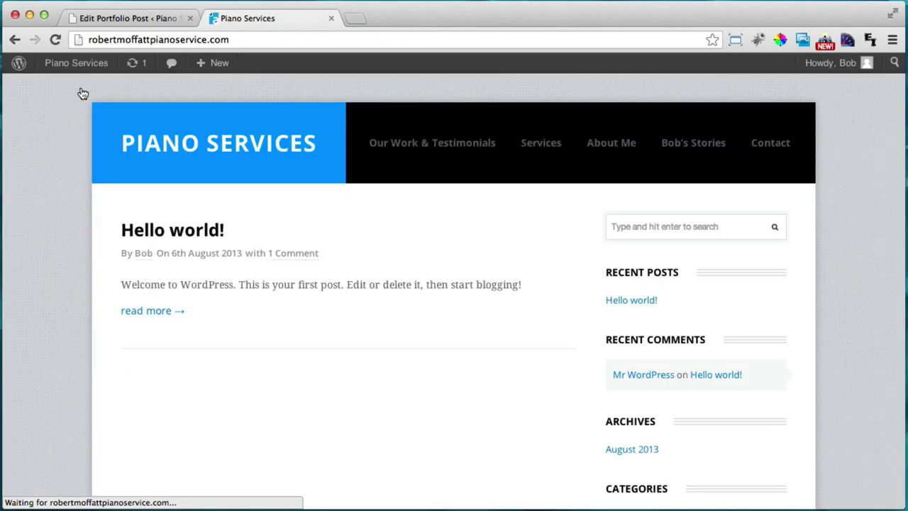
Scroll through the live Piano Services homepage.
scroll(416, 253, "down", 2)
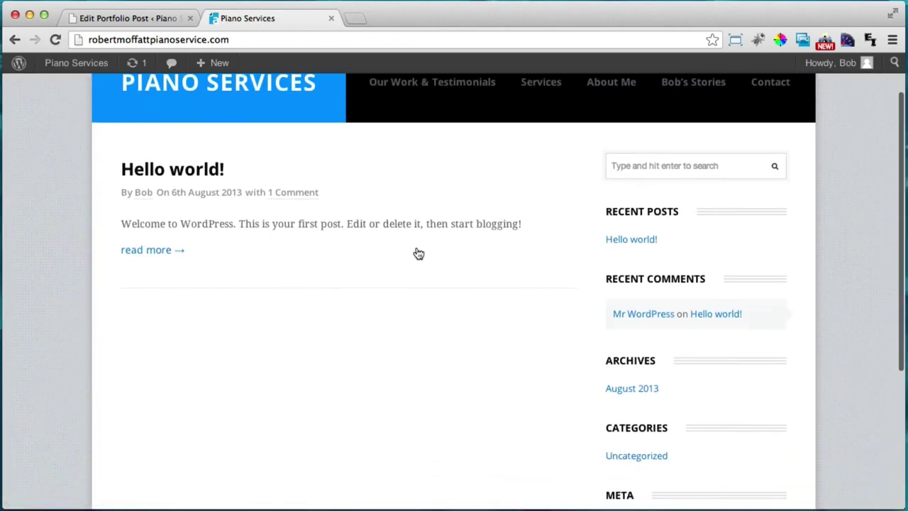
scroll(416, 252, "up", 2)
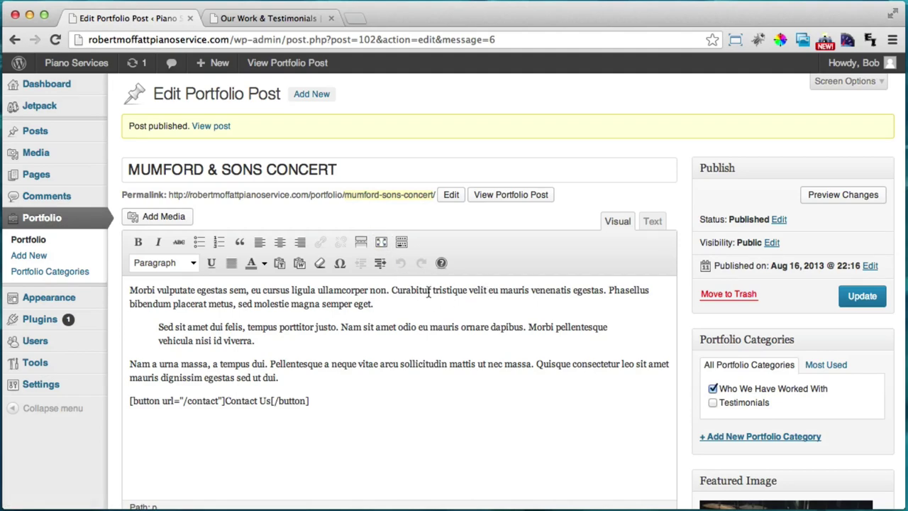
Filter the Our Work & Testimonials grid to Testimonials, then Who We Have Worked With; dismiss the translation prompt.
left_click(273, 17)
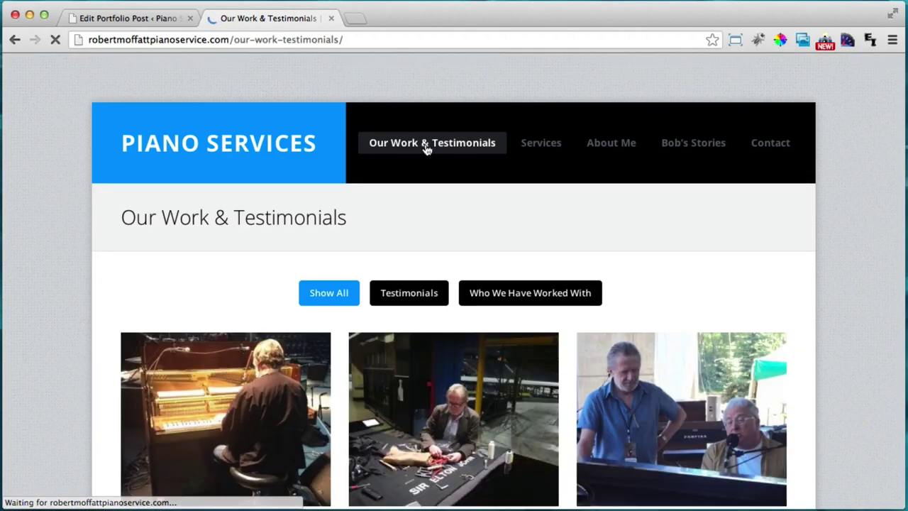
scroll(663, 206, "down", 10)
scroll(663, 206, "down", 10)
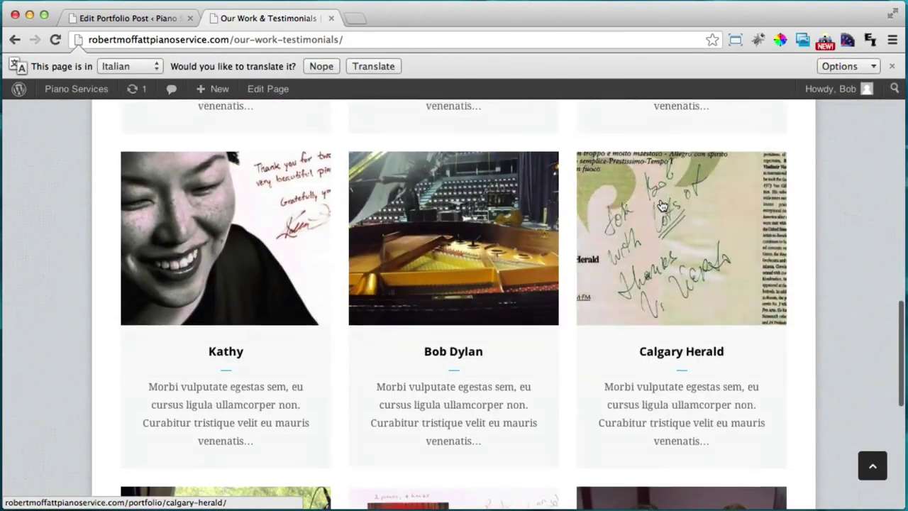
scroll(663, 205, "up", 15)
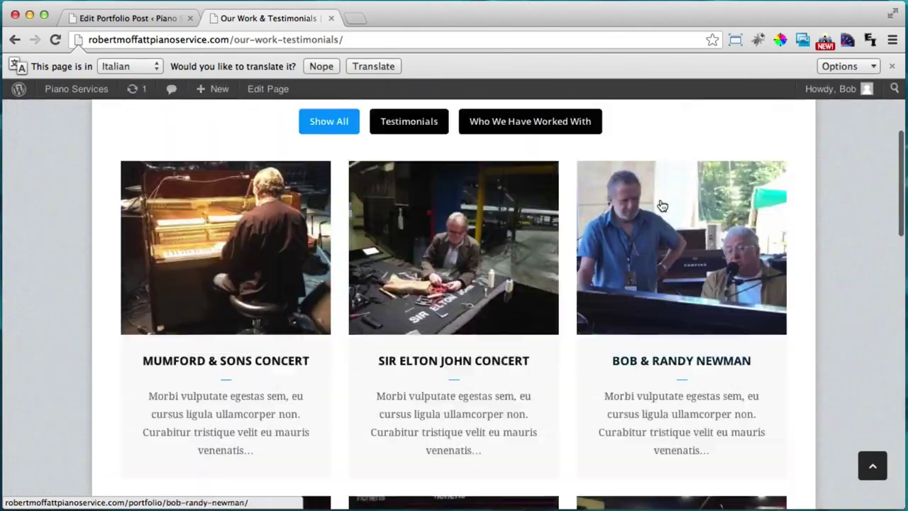
left_click(419, 321)
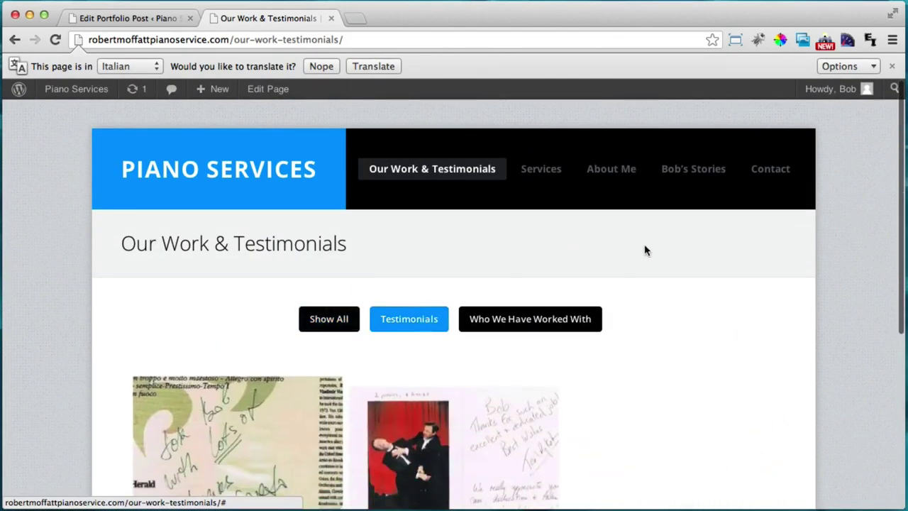
scroll(646, 248, "down", 4)
scroll(645, 247, "up", 1)
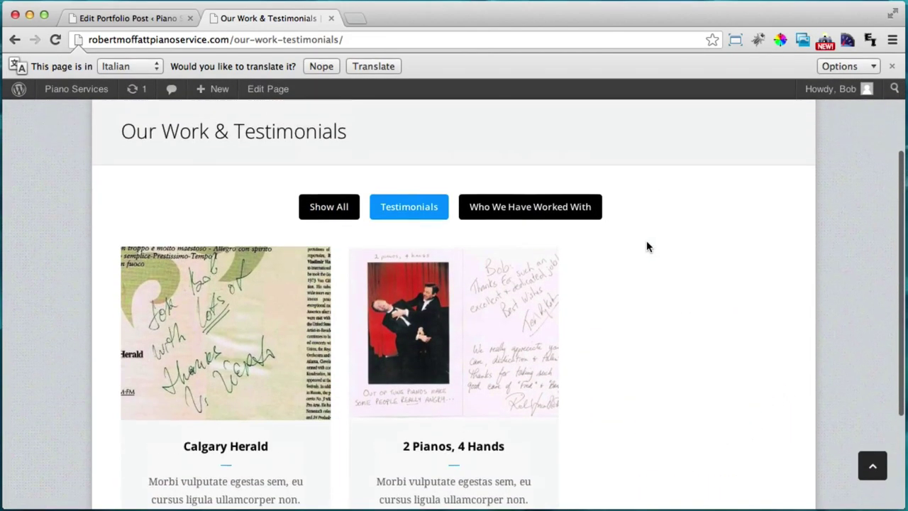
left_click(523, 219)
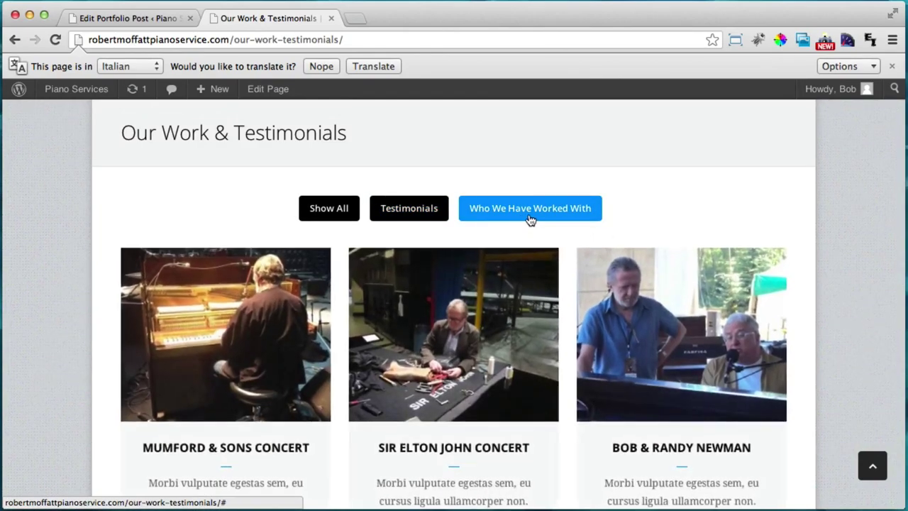
scroll(530, 219, "down", 15)
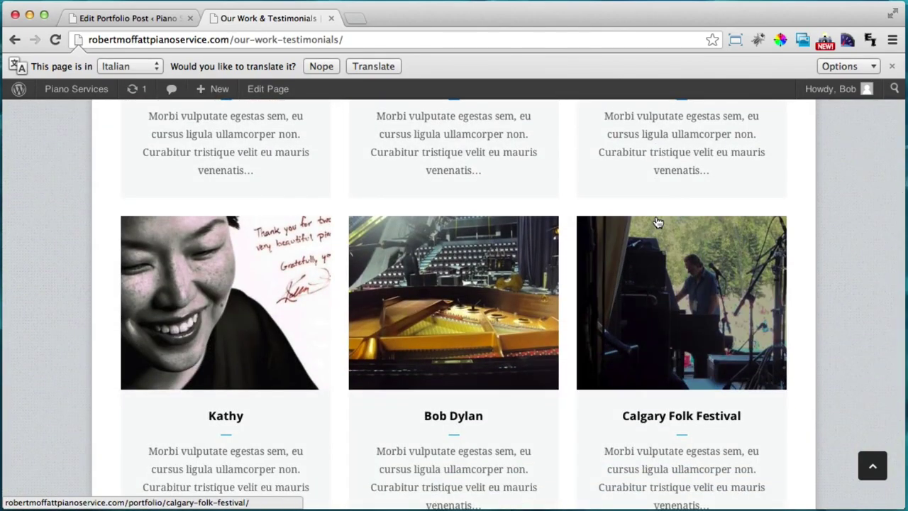
scroll(658, 222, "up", 15)
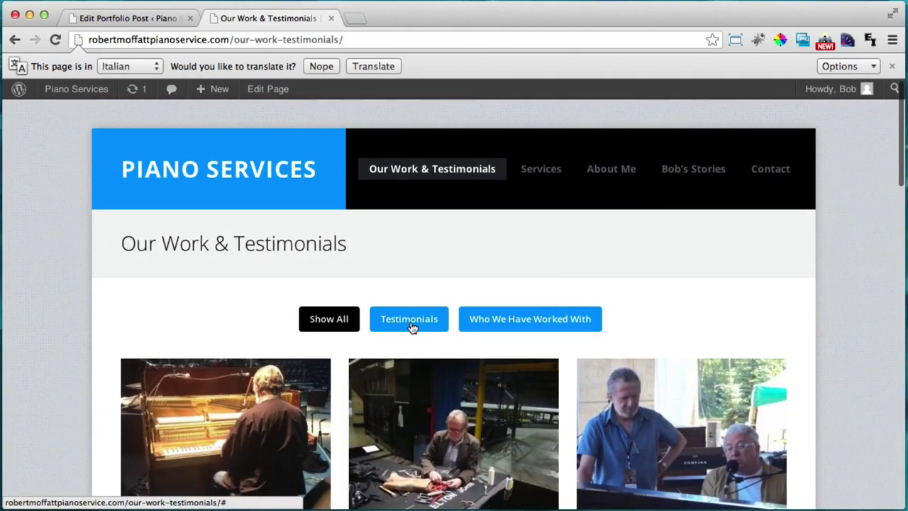
left_click(410, 318)
Go back to the portfolio admin and browse the list of all portfolio items for Kathy.
left_click(892, 66)
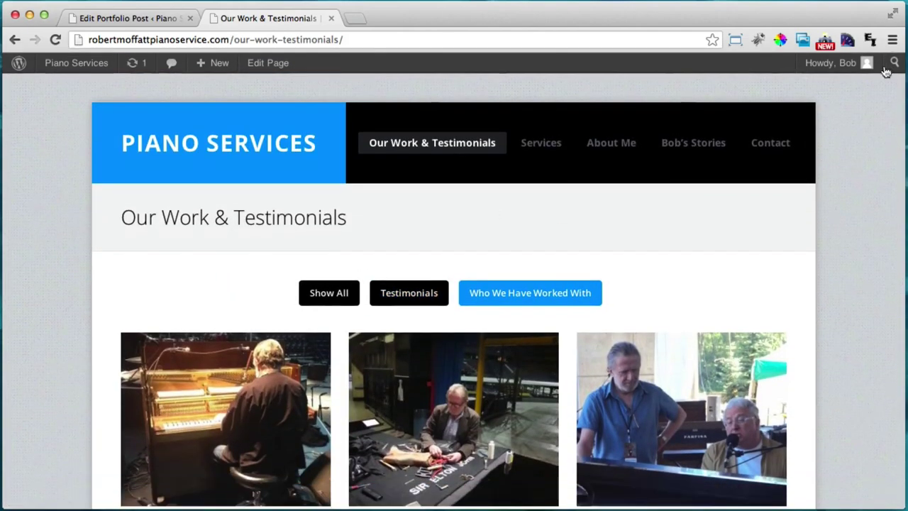
left_click(136, 18)
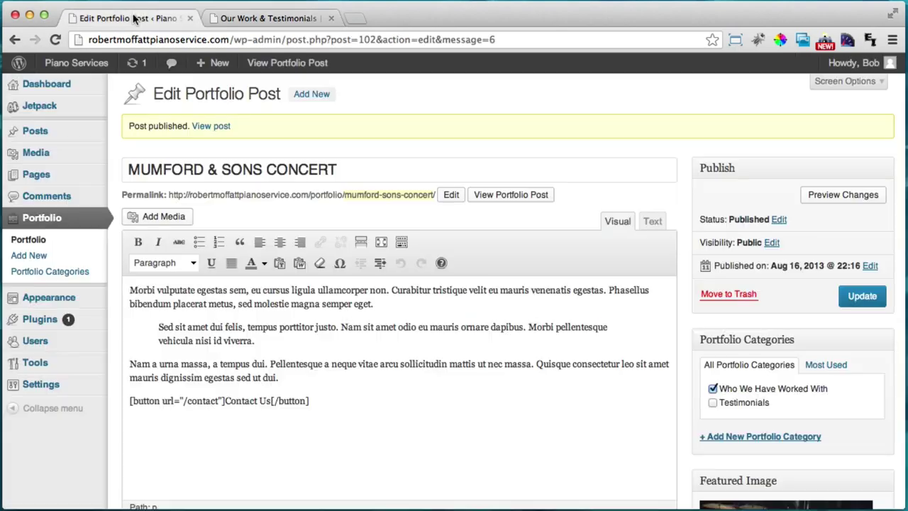
left_click(58, 275)
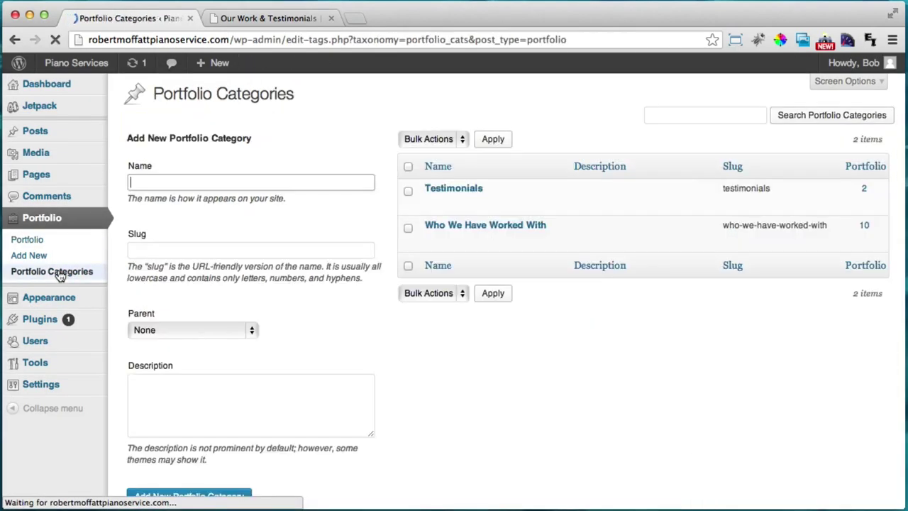
left_click(49, 222)
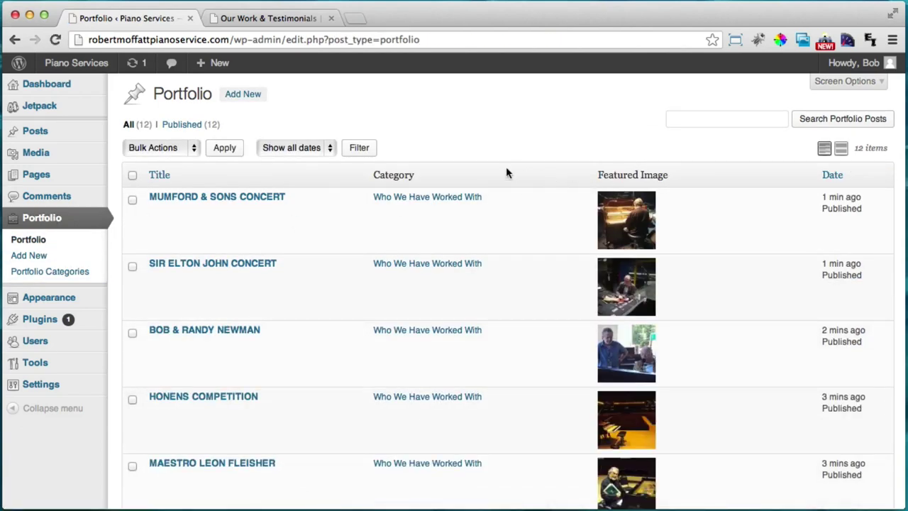
scroll(429, 188, "down", 1)
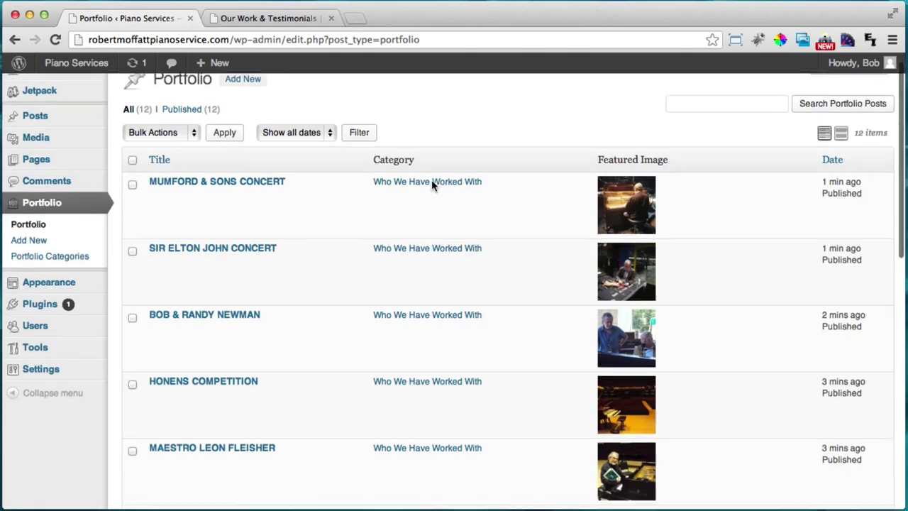
scroll(432, 183, "down", 15)
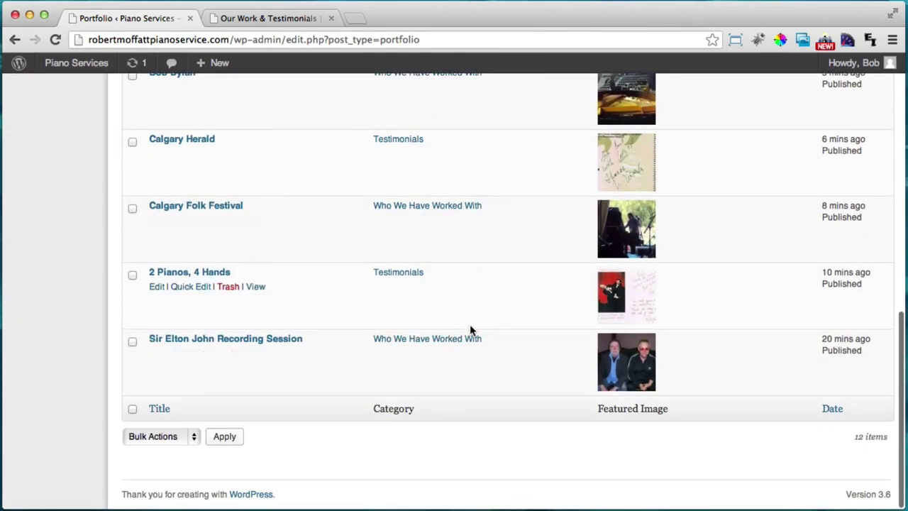
scroll(471, 327, "up", 3)
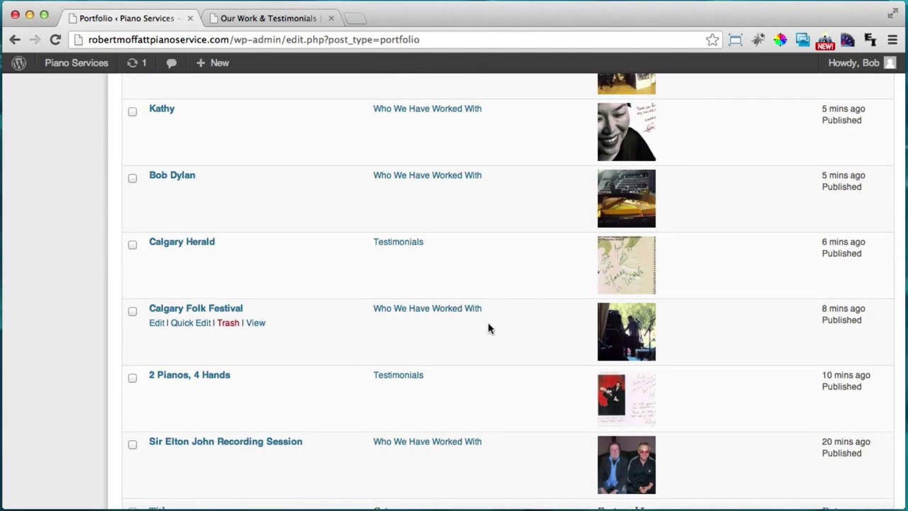
scroll(456, 415, "down", 3)
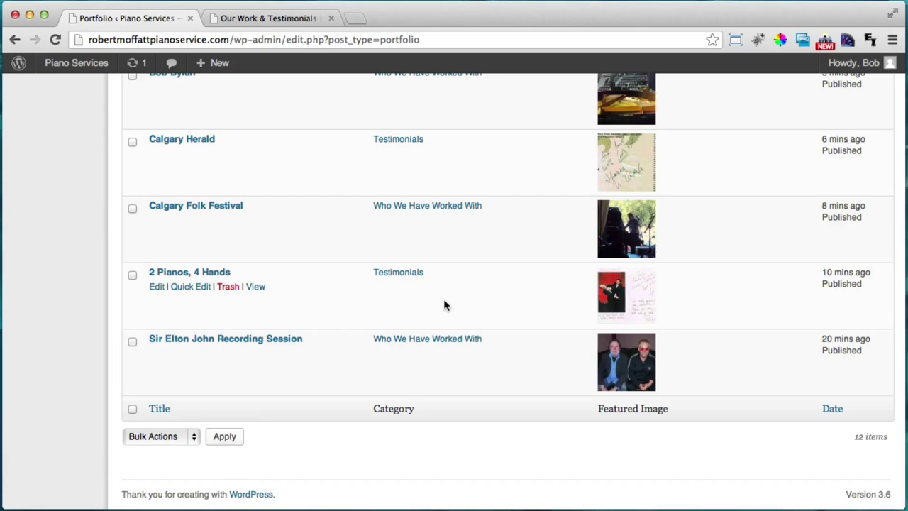
scroll(443, 305, "up", 5)
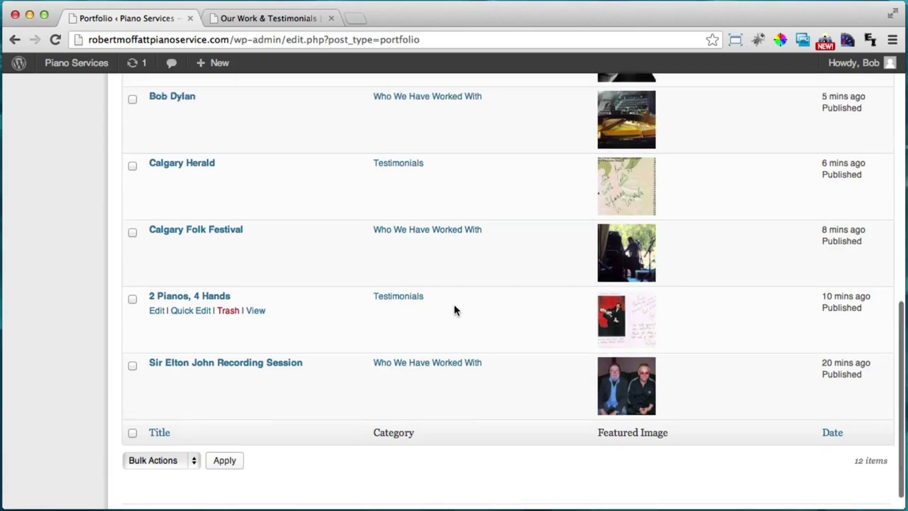
scroll(426, 333, "down", 1)
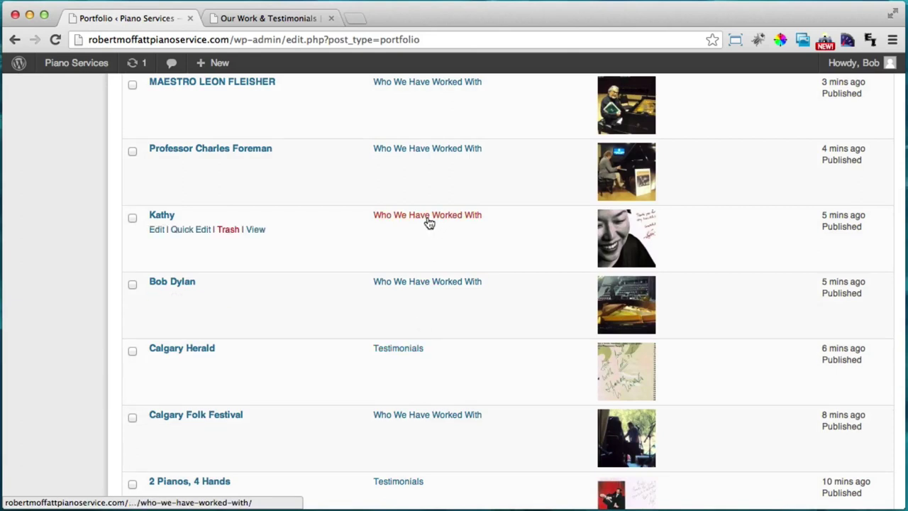
Quick-edit Kathy to drop Who We Have Worked With, save, and return to the live page.
left_click(188, 234)
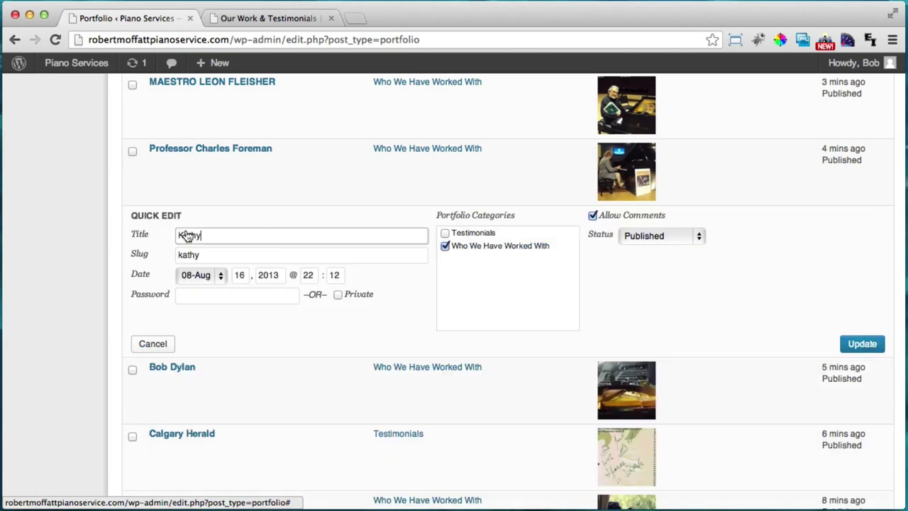
left_click(445, 245)
left_click(862, 343)
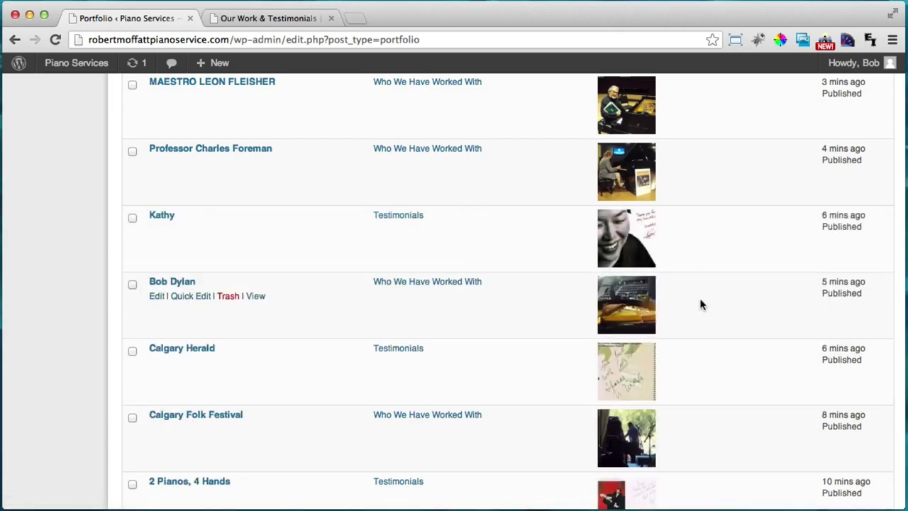
scroll(700, 304, "up", 10)
left_click(268, 18)
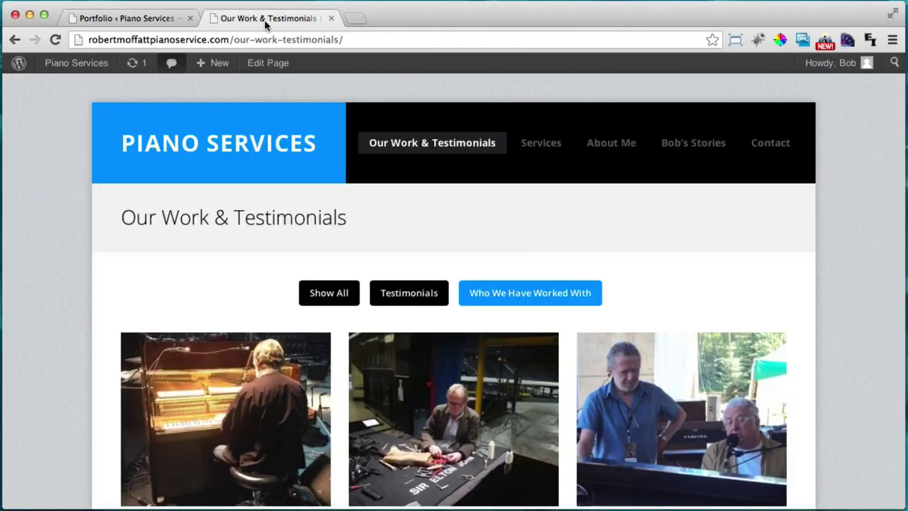
left_click(58, 41)
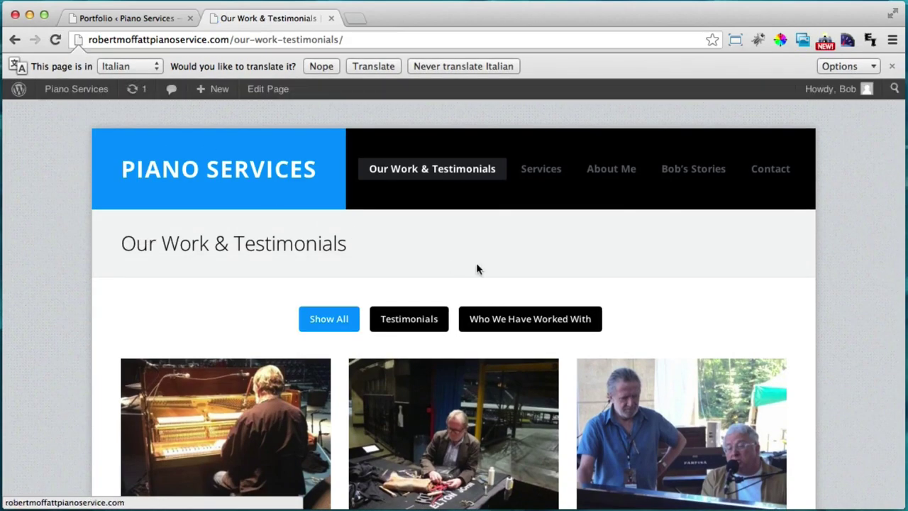
scroll(440, 255, "down", 2)
left_click(407, 236)
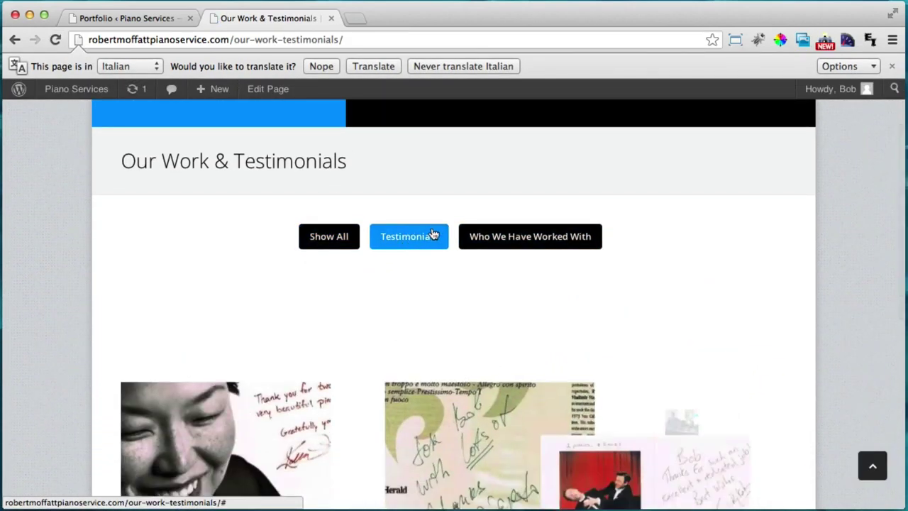
scroll(458, 231, "down", 4)
scroll(754, 229, "up", 5)
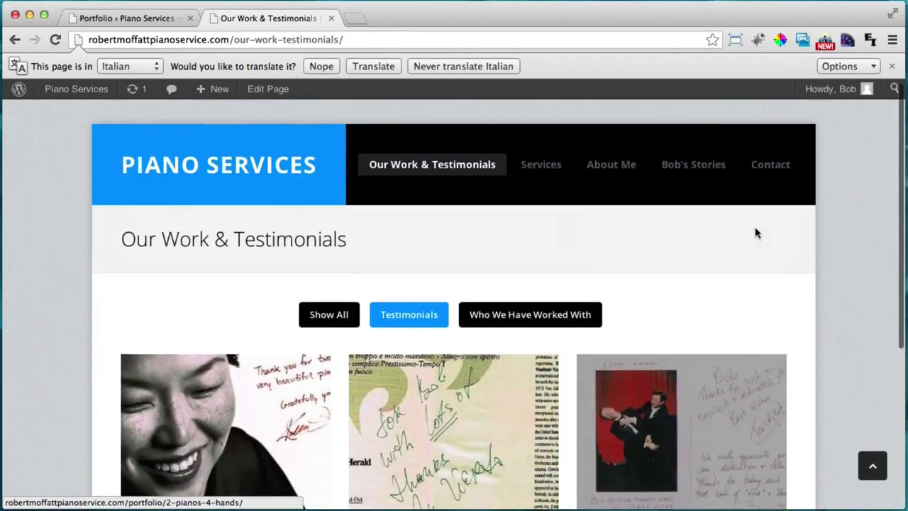
left_click(548, 313)
scroll(622, 244, "down", 5)
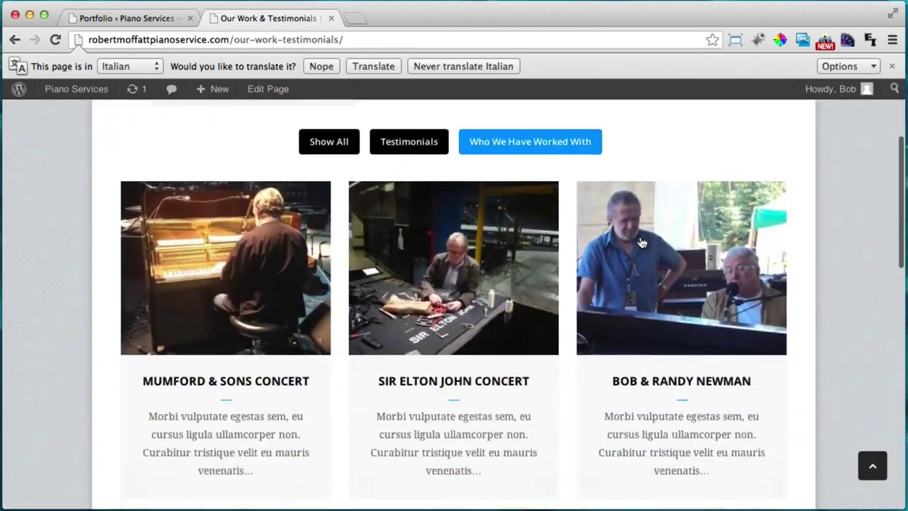
scroll(435, 214, "down", 5)
scroll(438, 218, "up", 6)
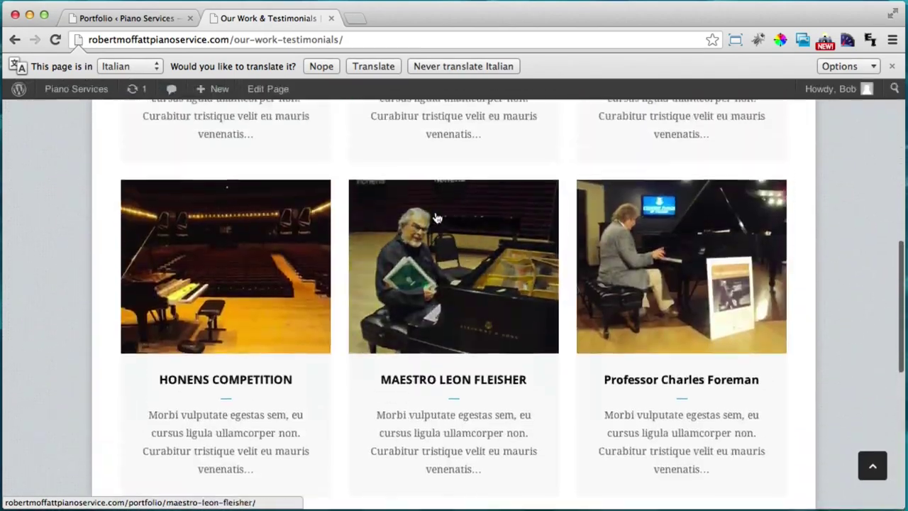
left_click(448, 274)
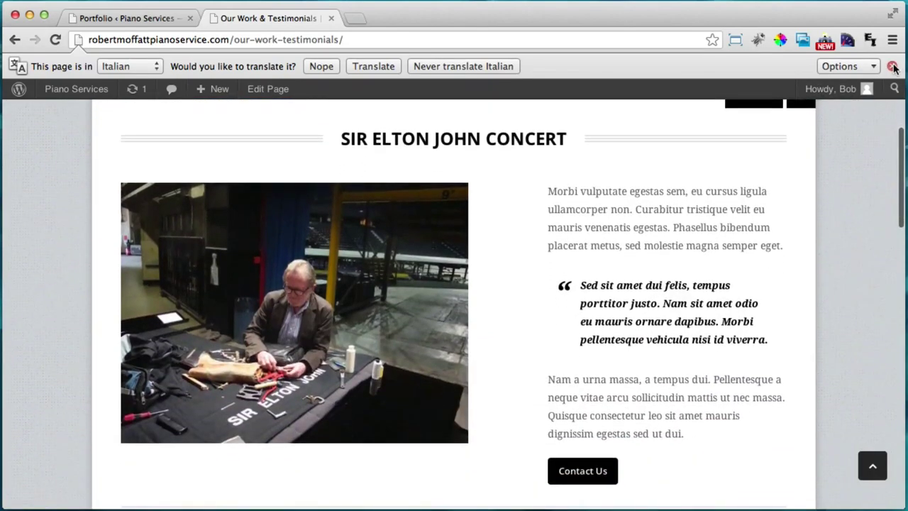
left_click(893, 66)
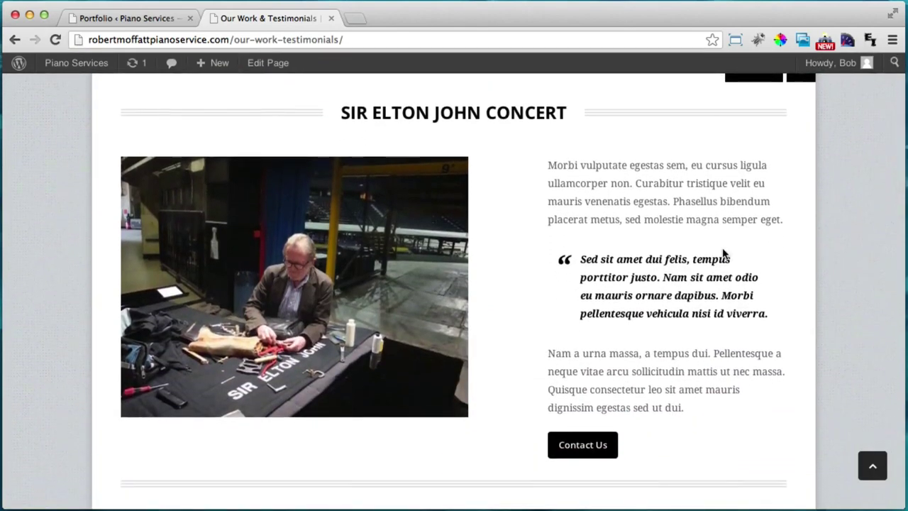
scroll(701, 257, "up", 4)
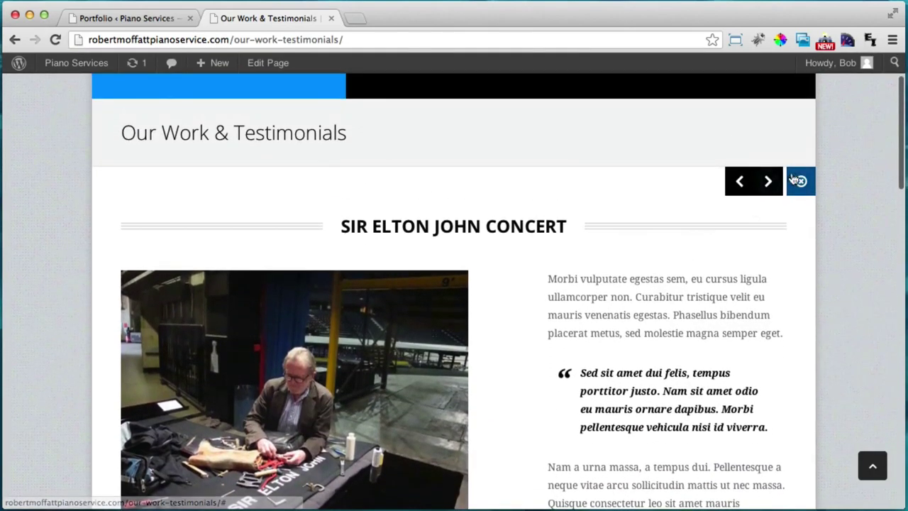
left_click(770, 184)
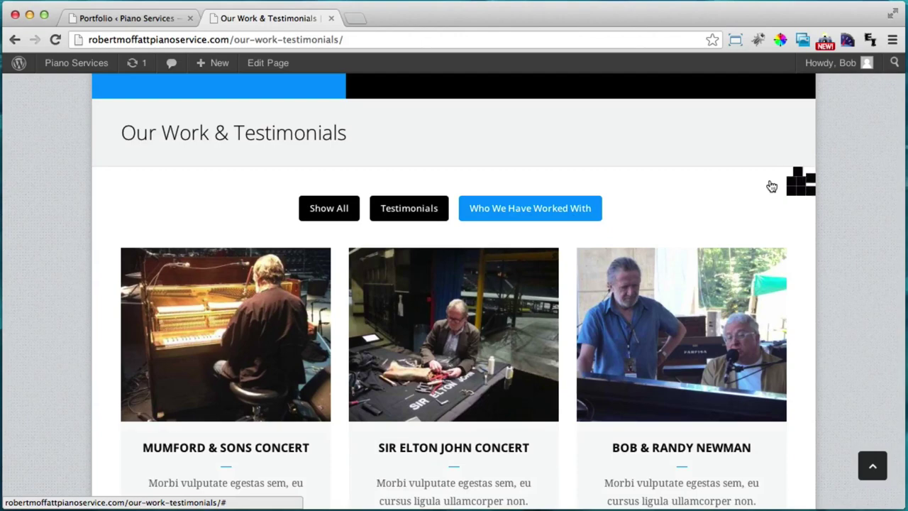
left_click(771, 184)
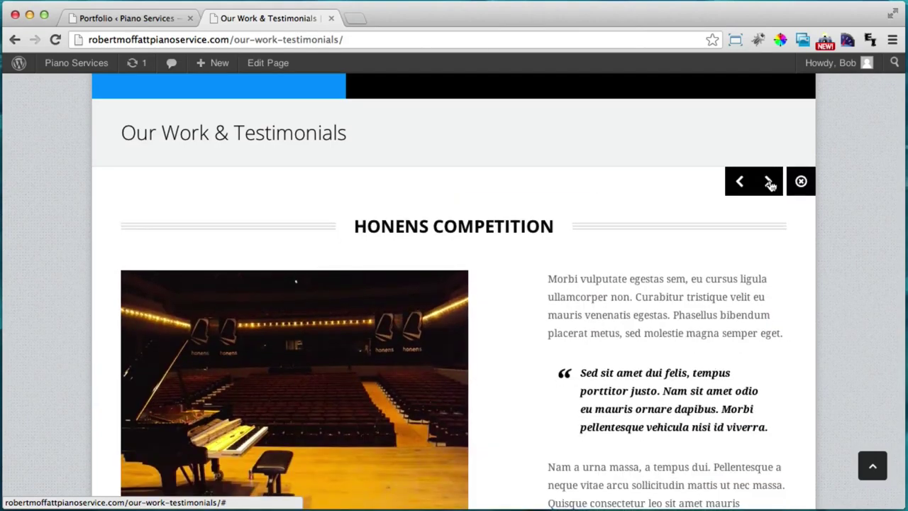
left_click(771, 186)
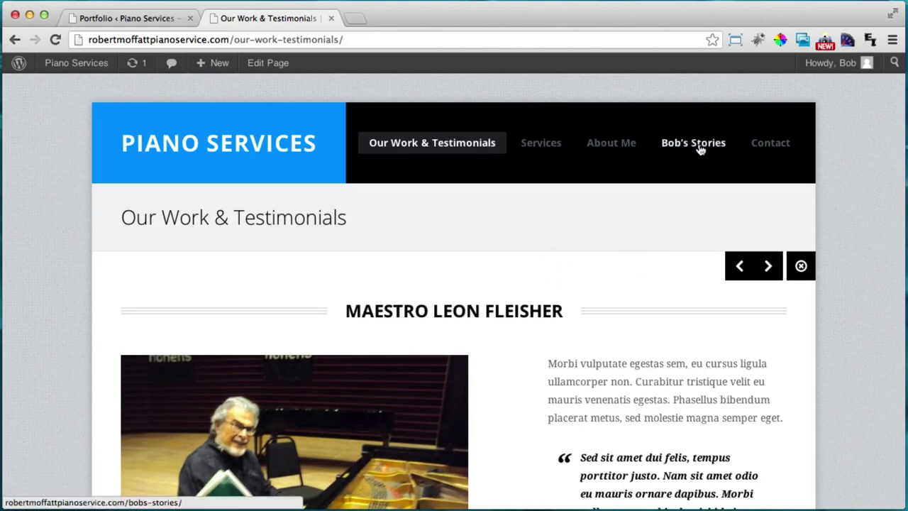
scroll(614, 251, "down", 5)
scroll(567, 227, "up", 5)
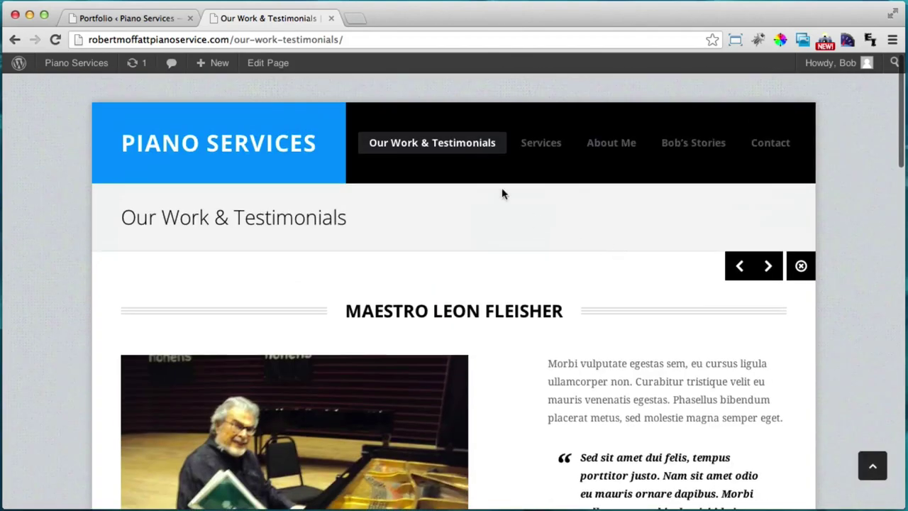
left_click(483, 145)
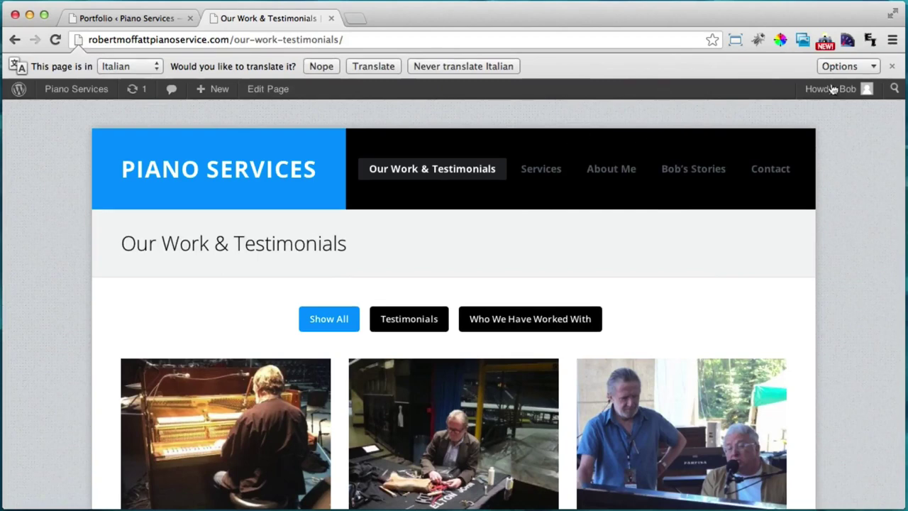
left_click(892, 66)
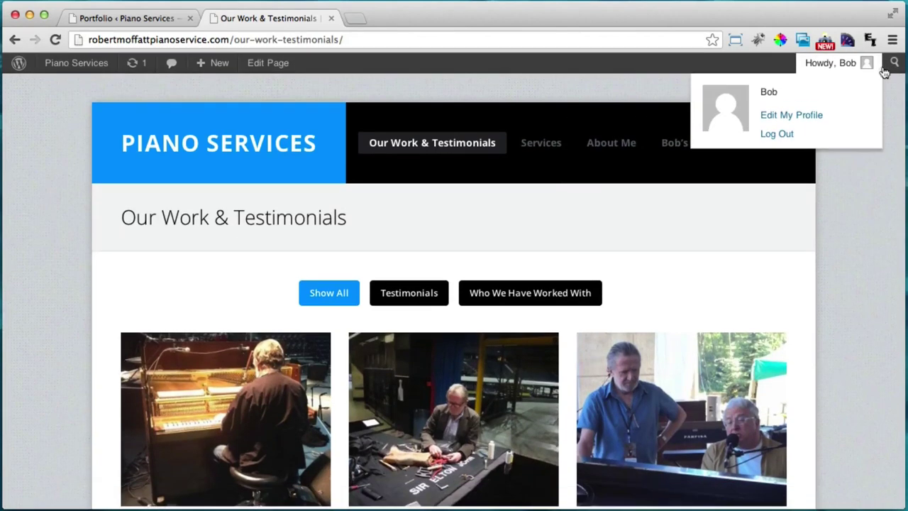
Switch Bob's Stories to the Blog page template, update it, and view the live page.
left_click(688, 148)
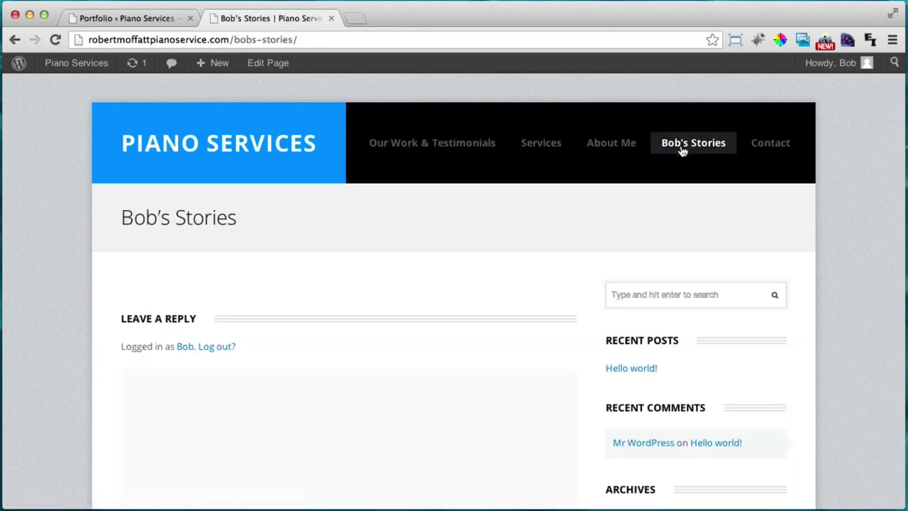
left_click(190, 18)
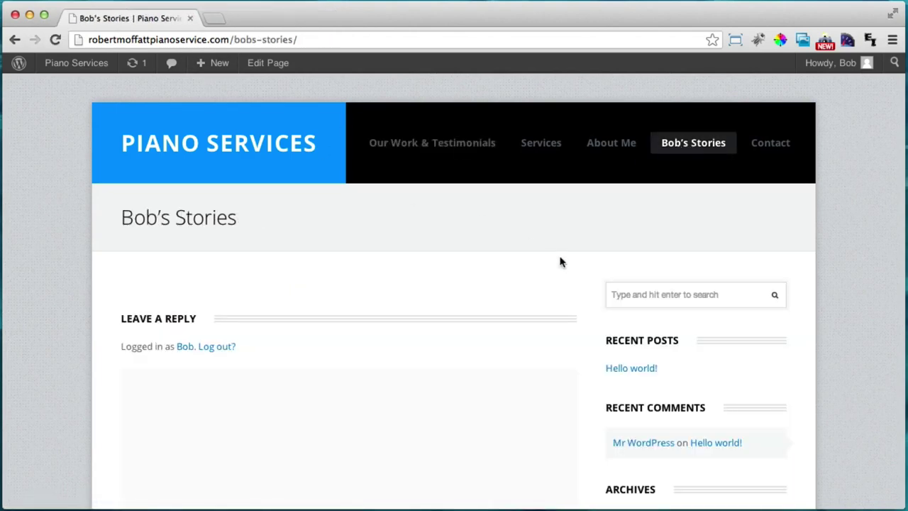
left_click(268, 63)
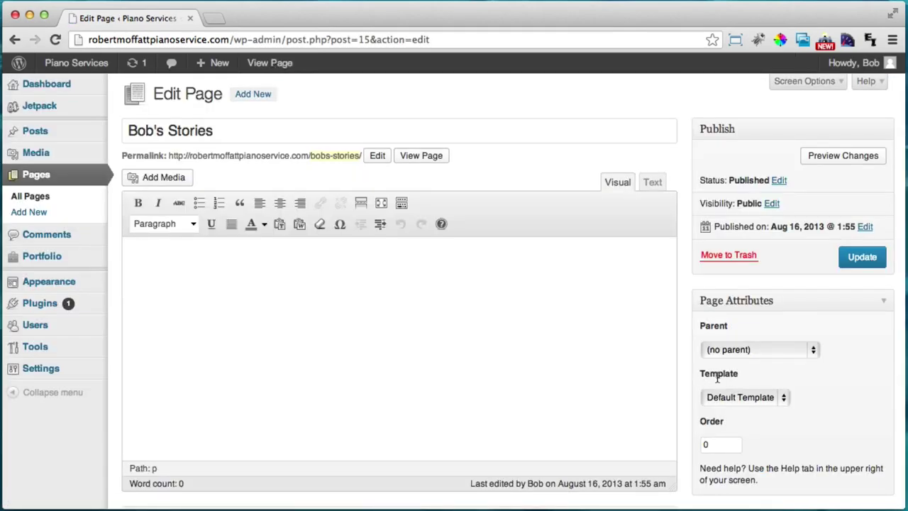
left_click(740, 399)
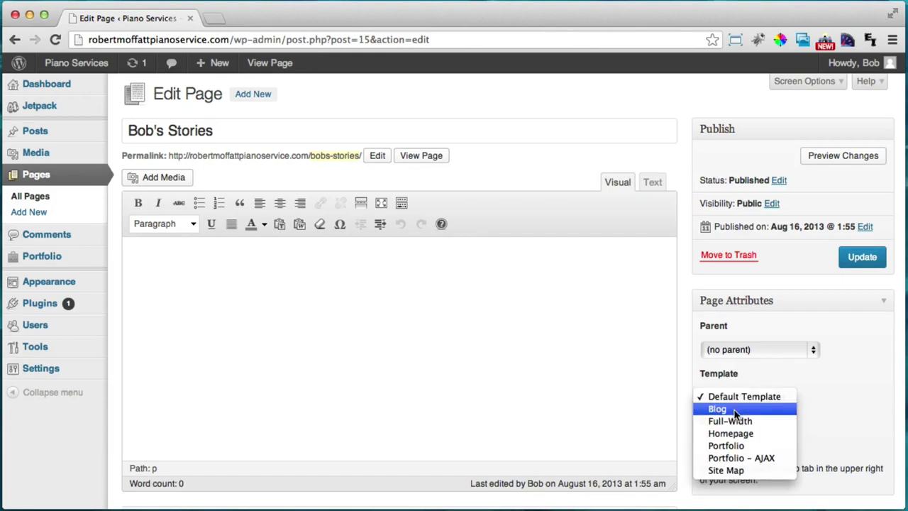
left_click(735, 411)
left_click(858, 260)
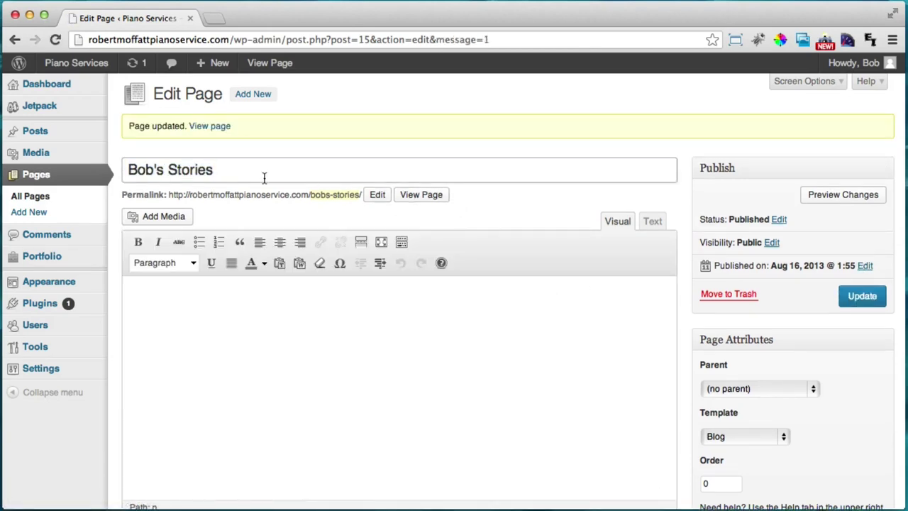
left_click(434, 196)
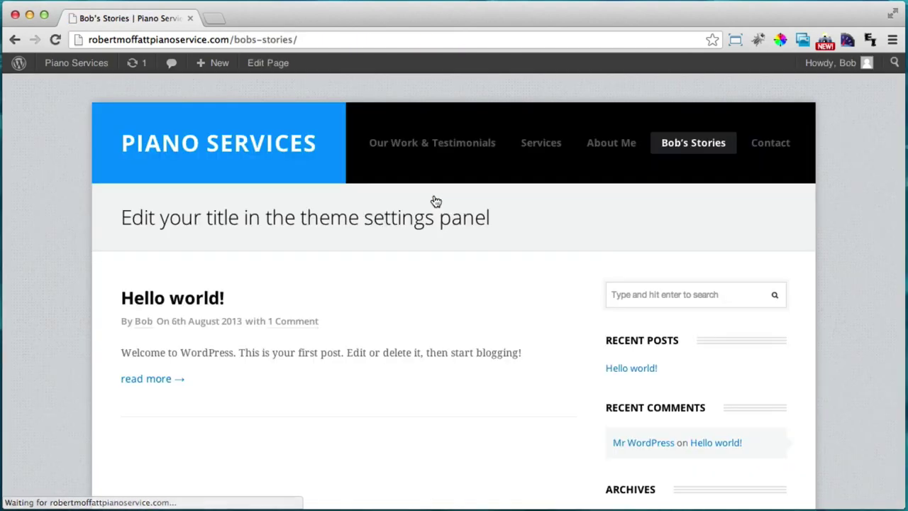
From Dashboard > Posts, move Hello world! to the Trash and begin a new post.
scroll(436, 201, "down", 2)
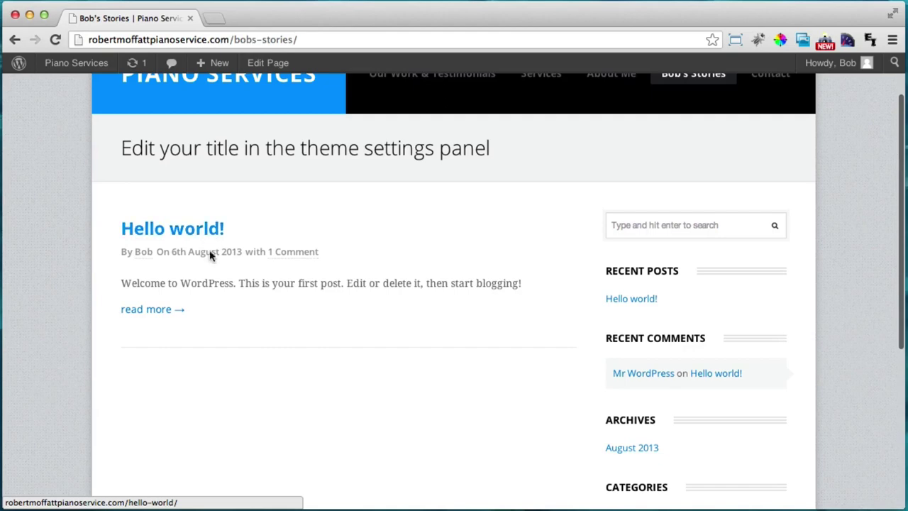
scroll(245, 269, "up", 2)
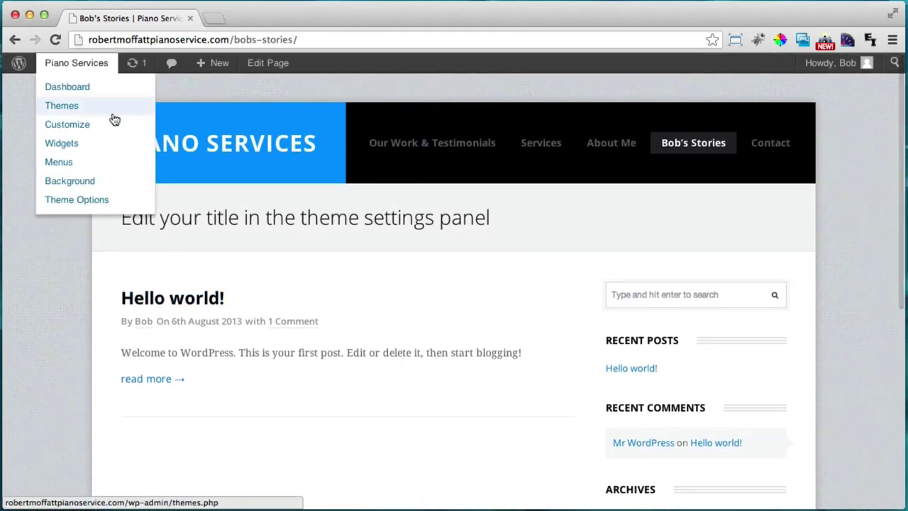
mouse_move(75, 67)
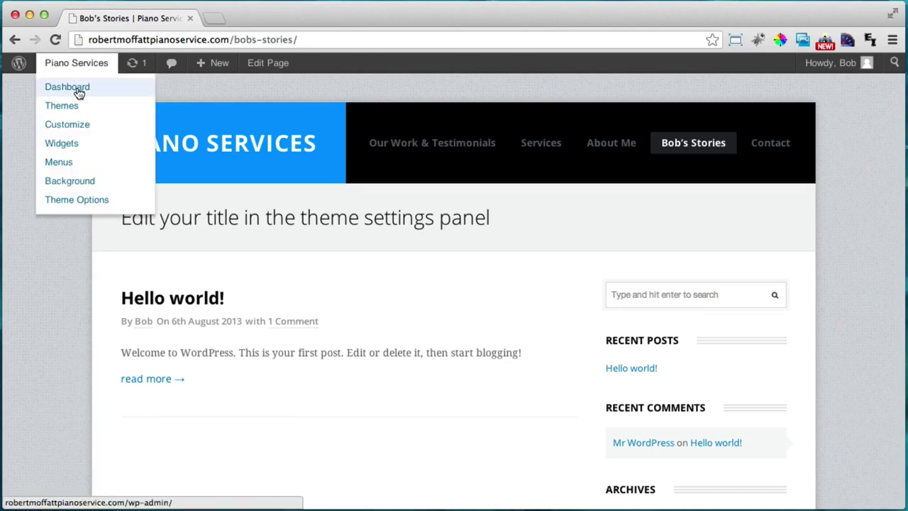
left_click(78, 93)
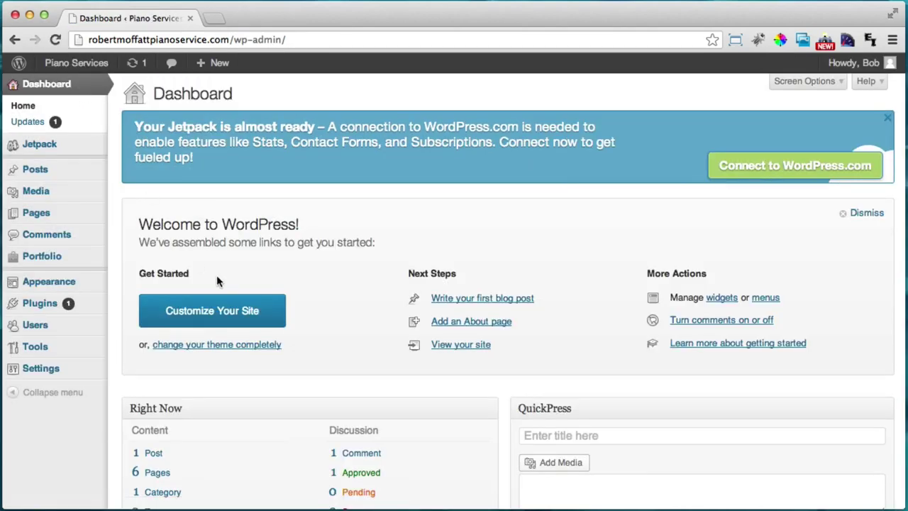
mouse_move(56, 217)
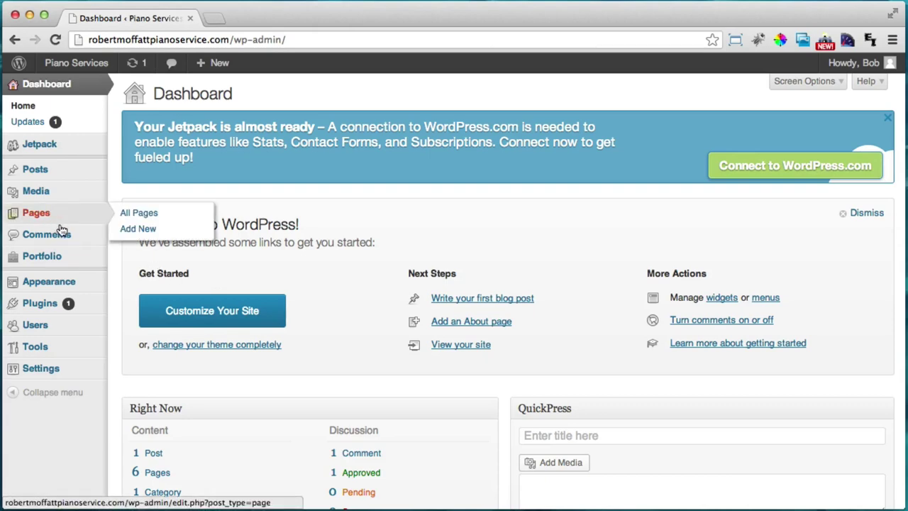
left_click(55, 178)
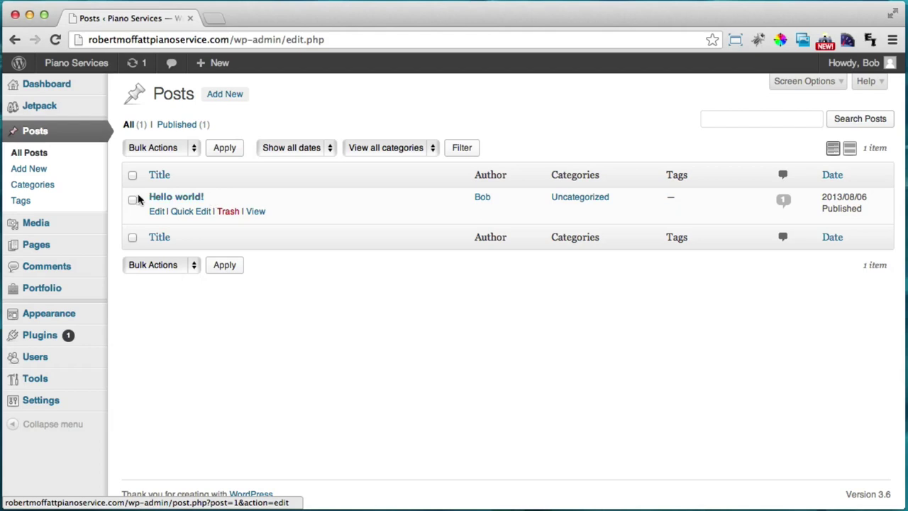
left_click(228, 211)
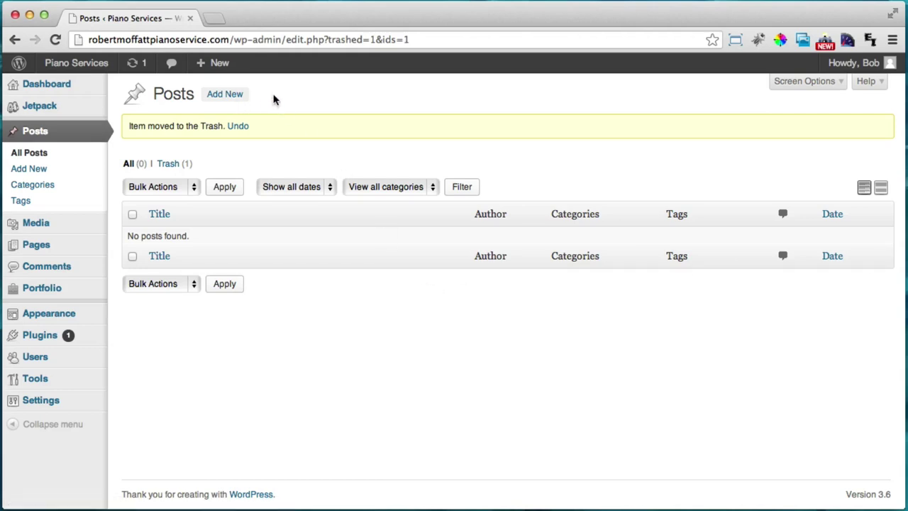
left_click(220, 96)
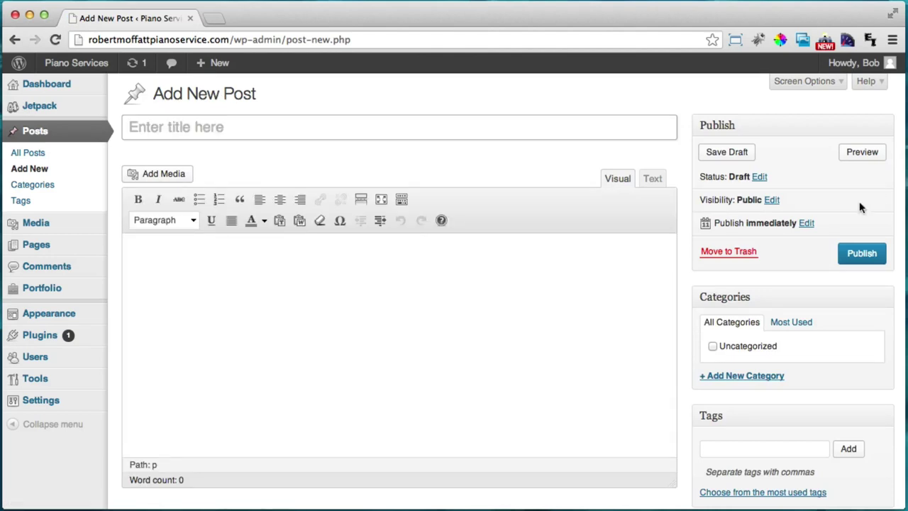
Title the draft 'Working With Steinway & Sons' and paste five lorem ipsum paragraphs as body.
left_click(328, 128)
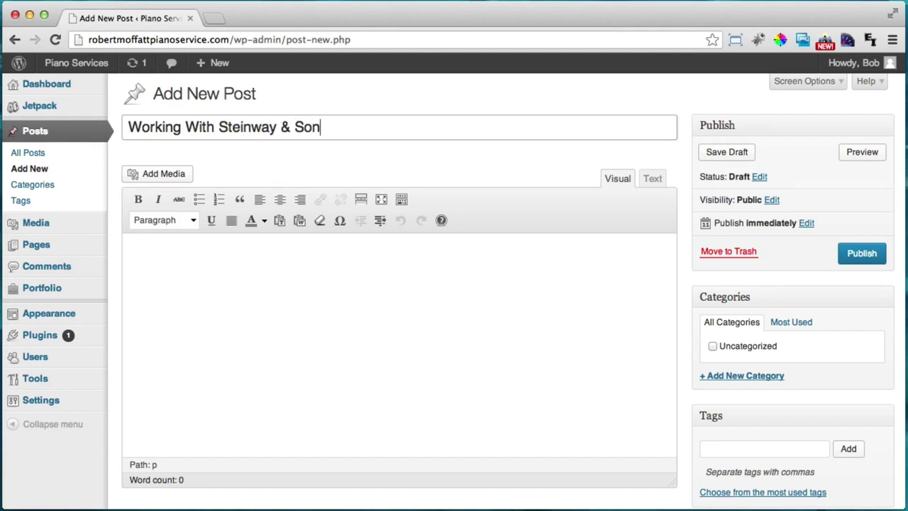
left_click(458, 353)
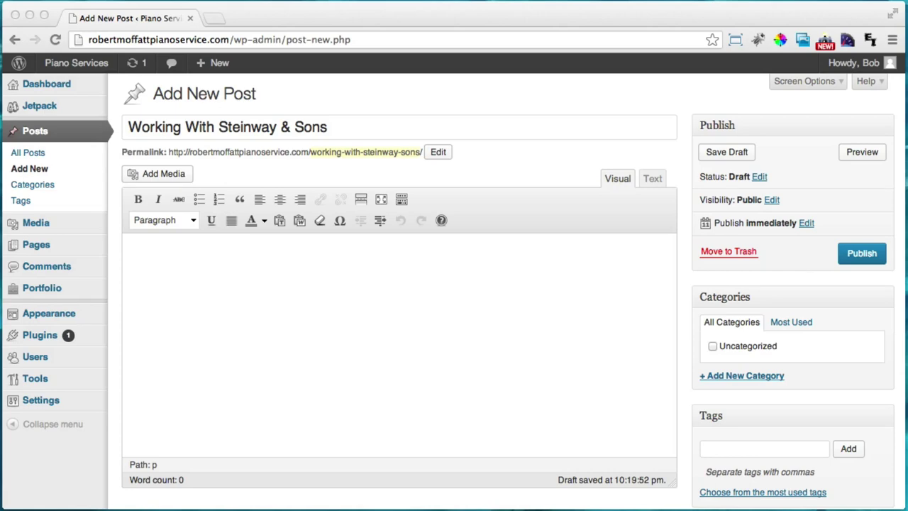
left_click(357, 367)
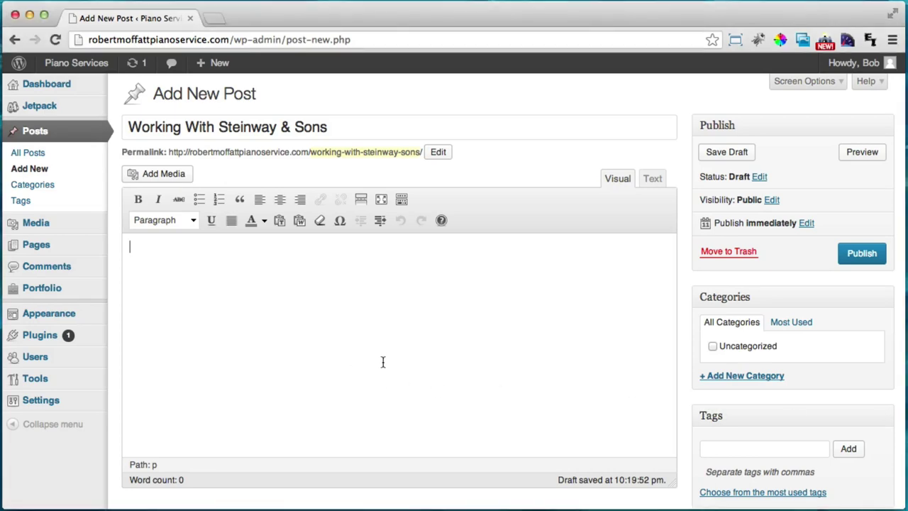
type("Lorem ipsum dolor sit amet, consectetuer adipiscing elit. Aenean commodo ligula eget dolor. Aenean massa. Cum sociis natoque penatibus et magnis dis parturient montes, nascetur ridiculus mus.  Donec quam felis, ultricies nec, pellentesque eu, pretium quis, sem. Nulla consequat massa quis enim. Donec pede justo, fringilla vel, aliquet nec, vulputate eget, arcu. In enim justo, rhoncus ut, imperdiet a, venenatis vitae, justo.  Nullam dictum felis eu pede mollis pretium. Integer tincidunt. Cras dapibus. Vivamus elementum semper nisi. Aenean vulputate eleifend tellus. Aenean leo ligula, porttitor eu, consequat vitae, eleifend ac, enim. Aliquam lorem ante, dapibus in, viverra quis, feugiat a, tellus.  Phasellus viverra nulla ut metus varius laoreet. Quisque rutrum. Aenean imperdiet. Etiam ultricies nisi vel augue. Curabitur ullamcorper ultricies nisi. Nam eget dui. Etiam rhoncus.  Maecenas tempus, tellus eget condimentum rhoncus, sem quam semper libero, sit amet adipiscing sem neque sed ipsum. Nam quam nunc, blandit vel, luctus pulvinar, hendrerit id, lorem. Maecenas nec odio et ante tincidunt tempus. Donec vitae sapien ut libero venenatis faucibus. Nullam quis ante. Etiam sit amet orci eget eros faucibus tincidunt. Duis leo. Sed fringilla mauris sit amet nibh. Donec sodales sagittis magna. Sed consequat, leo eget bibendum sodales, augue velit cursus nunc,")
scroll(373, 357, "down", 3)
scroll(400, 313, "up", 3)
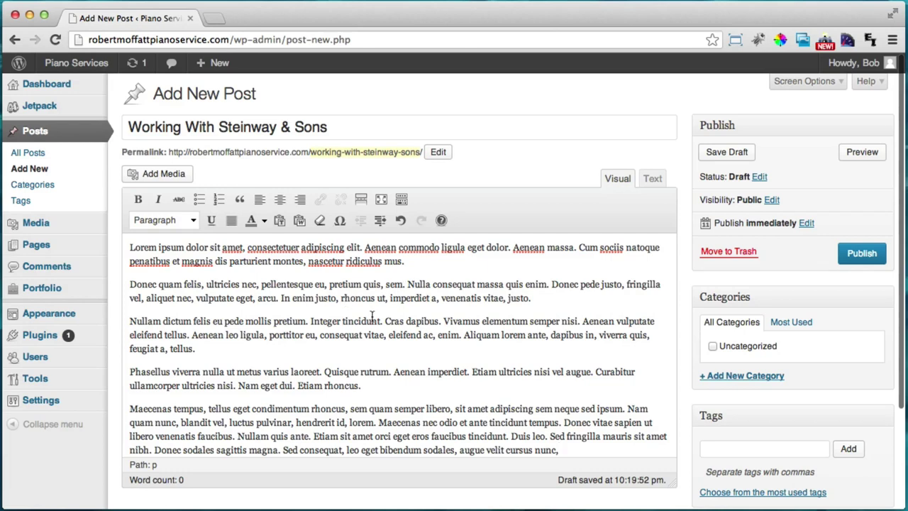
scroll(723, 402, "down", 3)
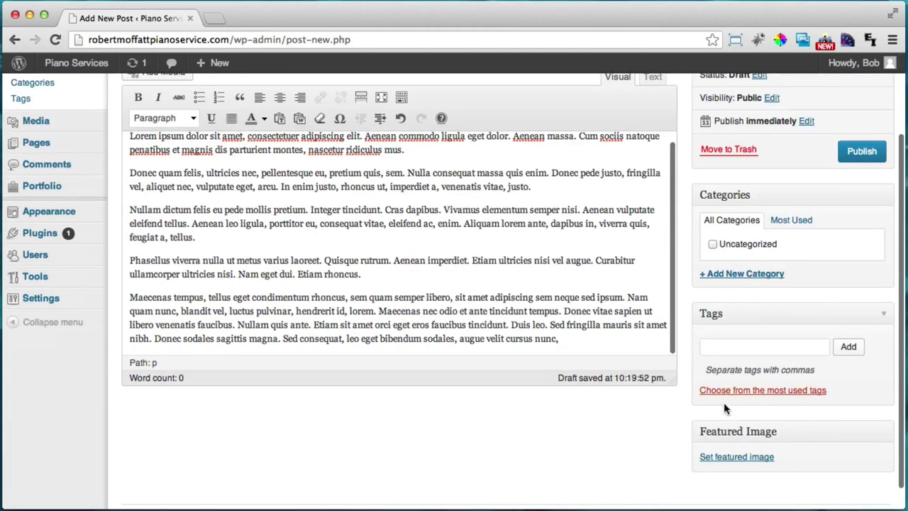
Upload steinway.png from the bob folder and set it as the post's featured image.
left_click(718, 459)
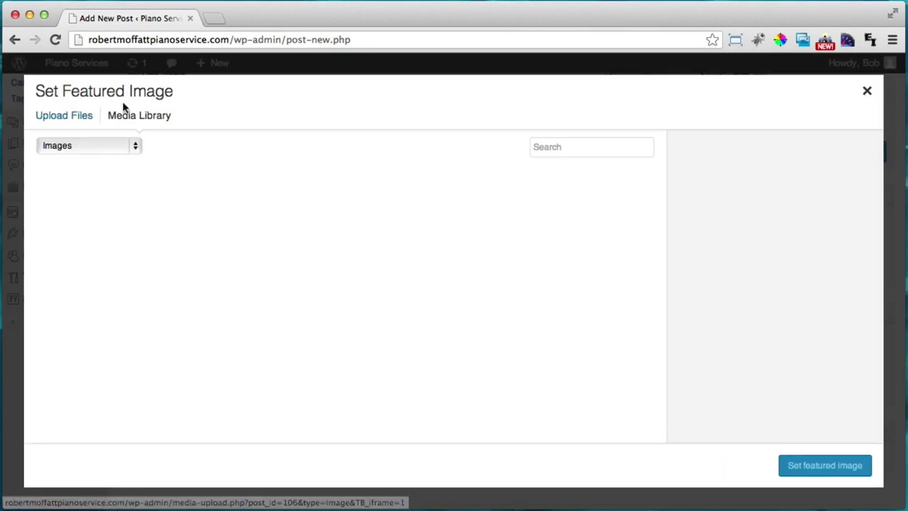
left_click(63, 117)
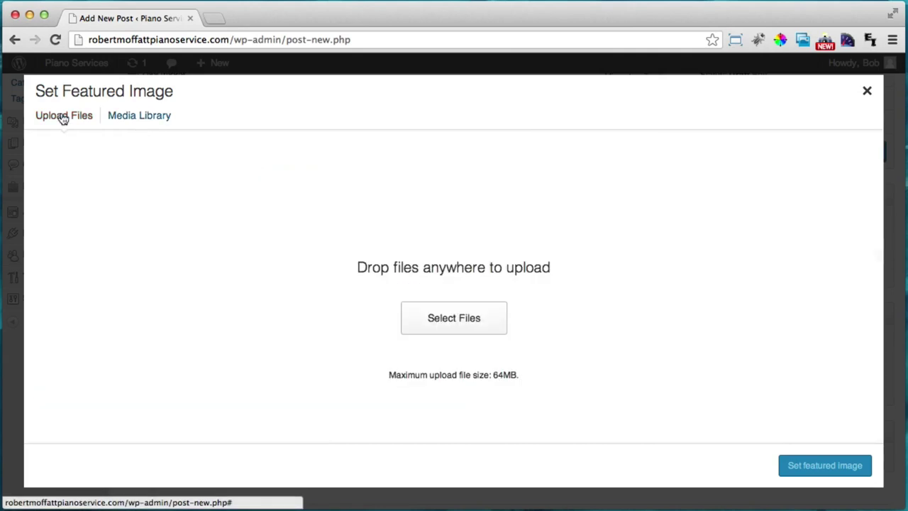
left_click(463, 327)
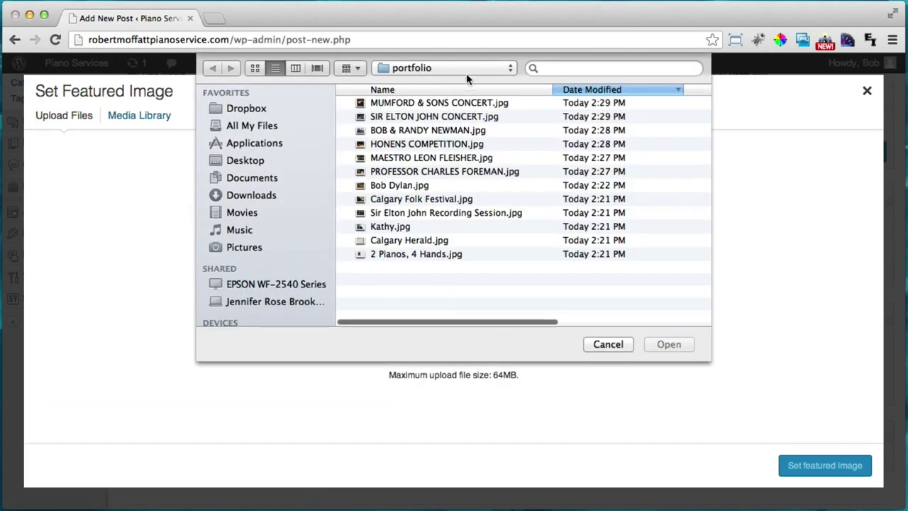
left_click(489, 68)
left_click(468, 81)
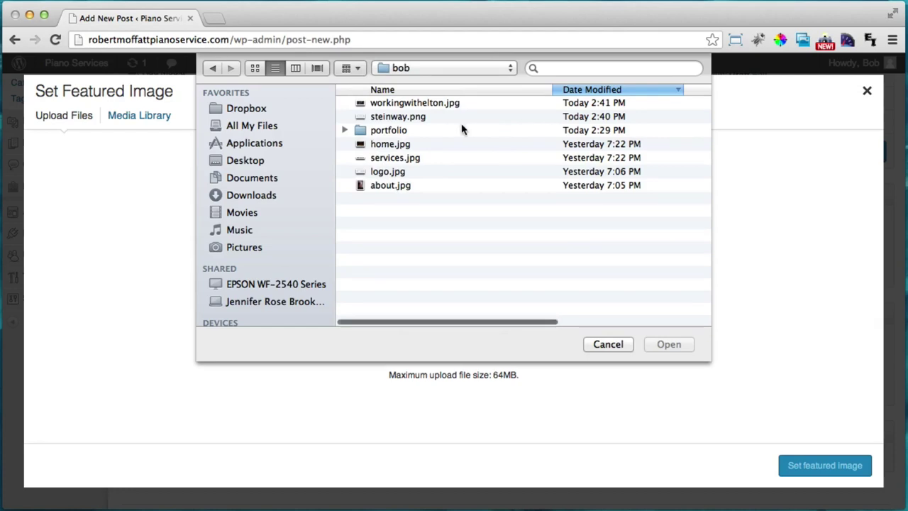
left_click(403, 117)
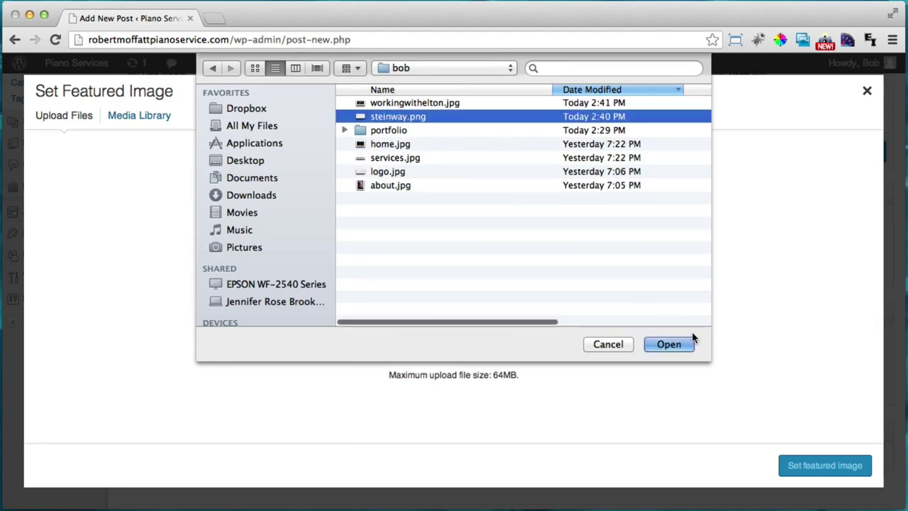
left_click(673, 344)
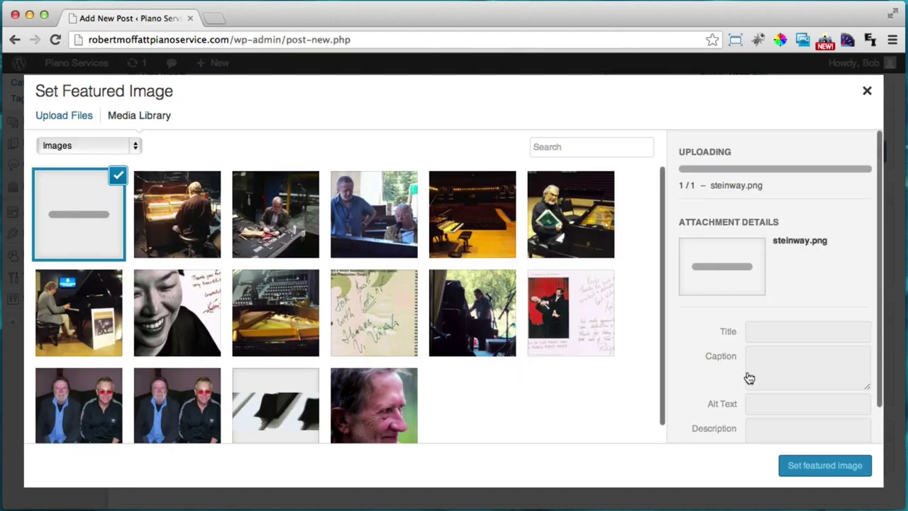
left_click(815, 471)
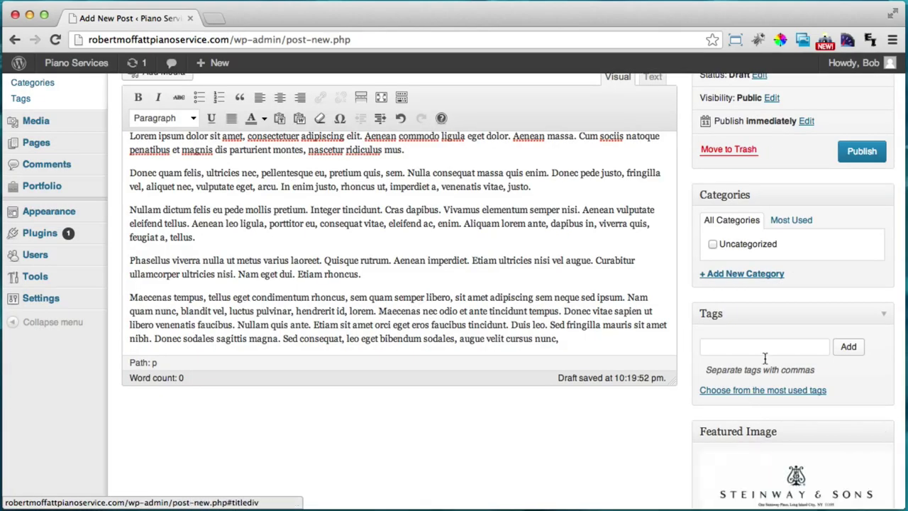
scroll(780, 368, "up", 3)
Publish the Steinway & Sons post, then visit the live Piano Services site.
left_click(863, 254)
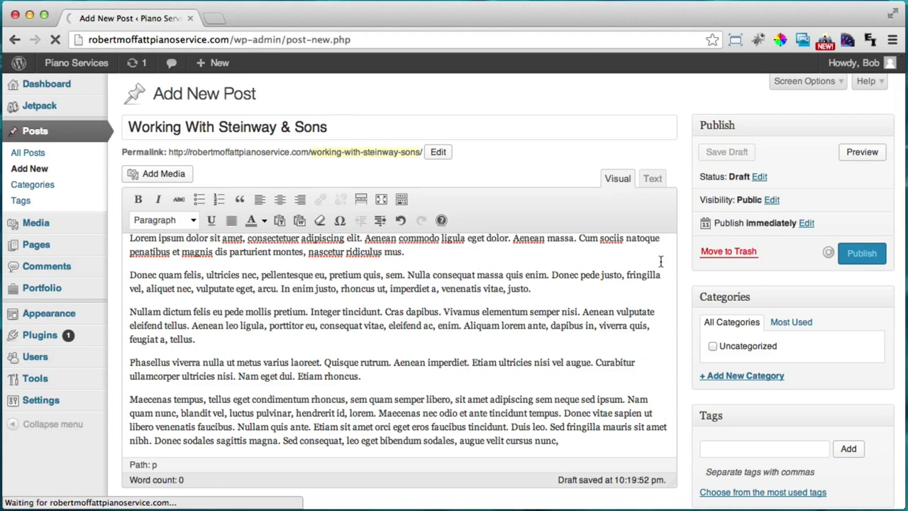
mouse_move(74, 65)
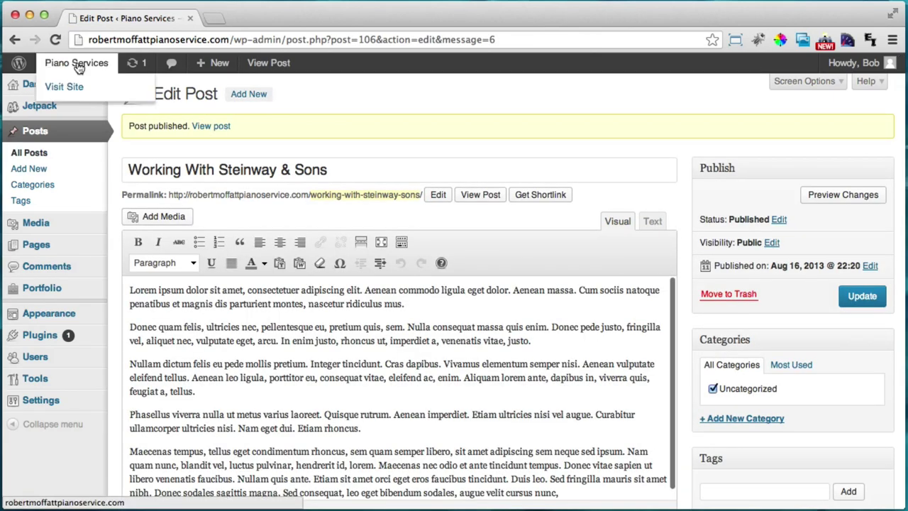
left_click(64, 87)
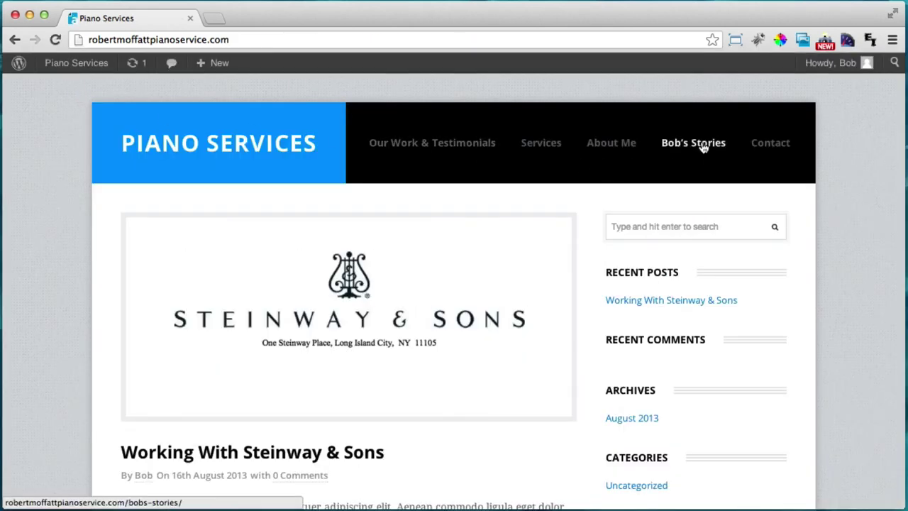
Open Bob's Stories on the live site and check that the new post is listed.
left_click(700, 152)
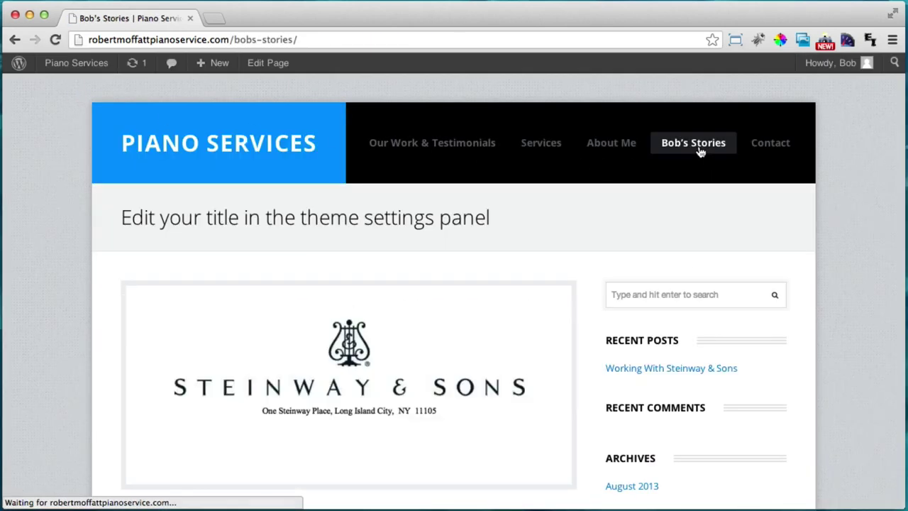
scroll(697, 145, "down", 3)
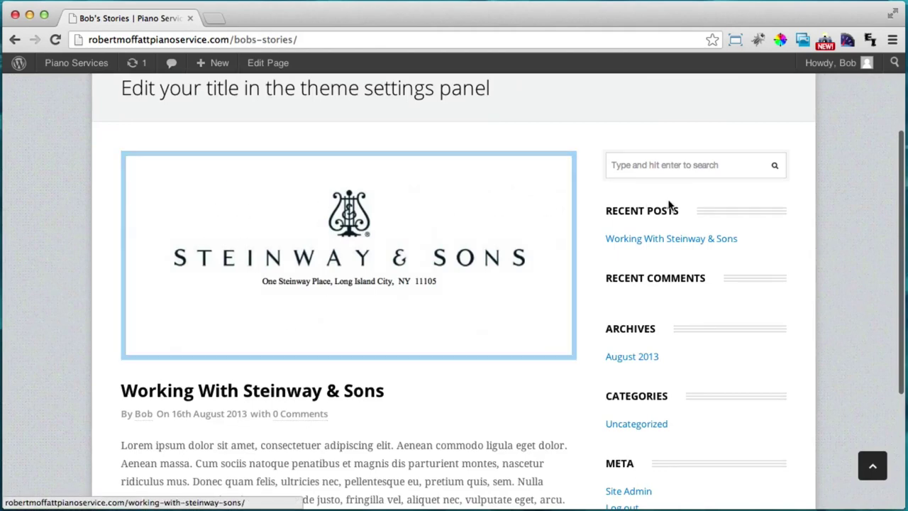
scroll(252, 206, "down", 4)
scroll(256, 248, "up", 2)
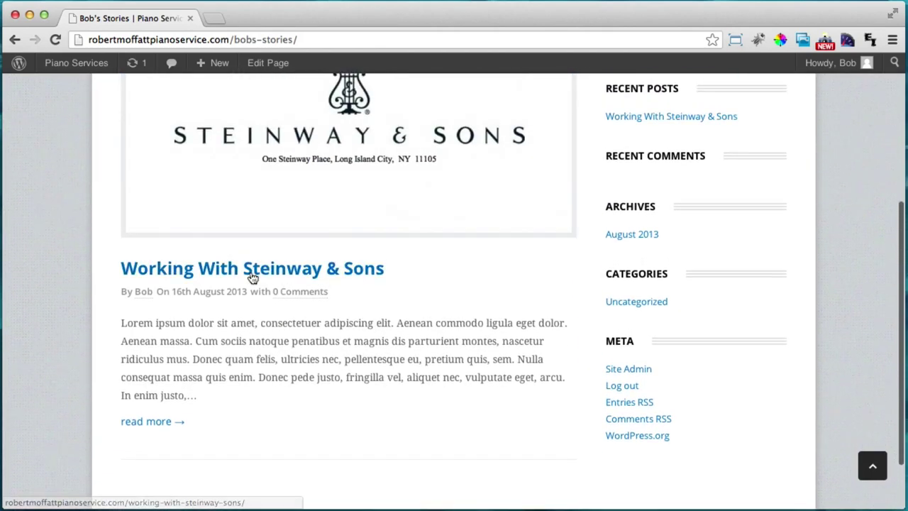
Open the Working With Steinway & Sons post and review its logo and placeholder text.
left_click(232, 268)
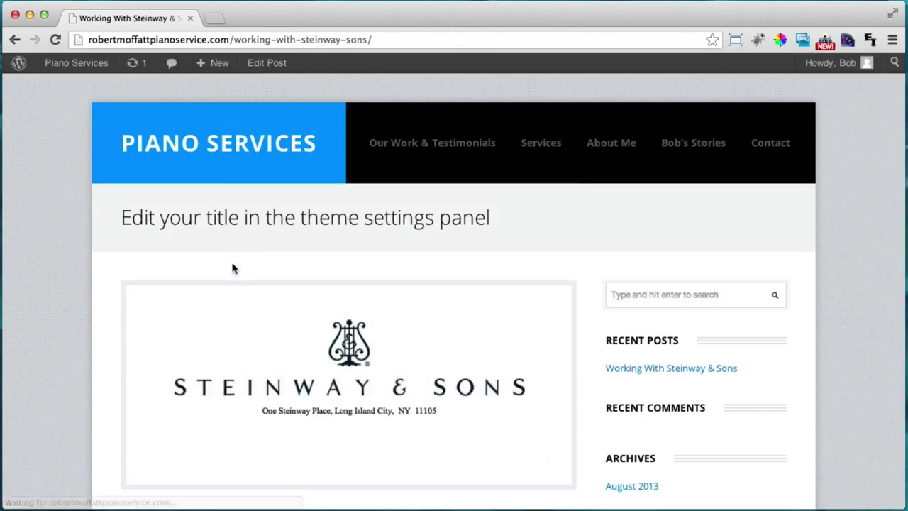
scroll(231, 267, "down", 8)
scroll(236, 259, "down", 8)
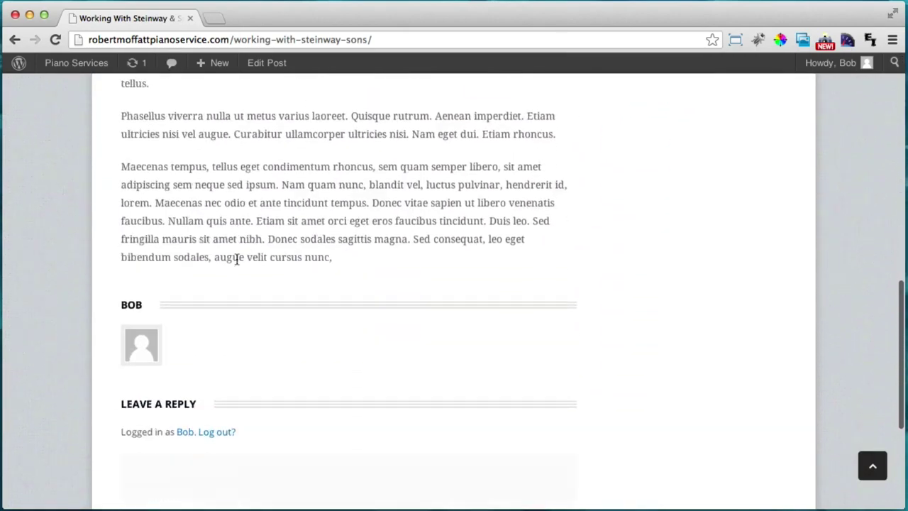
scroll(237, 261, "up", 7)
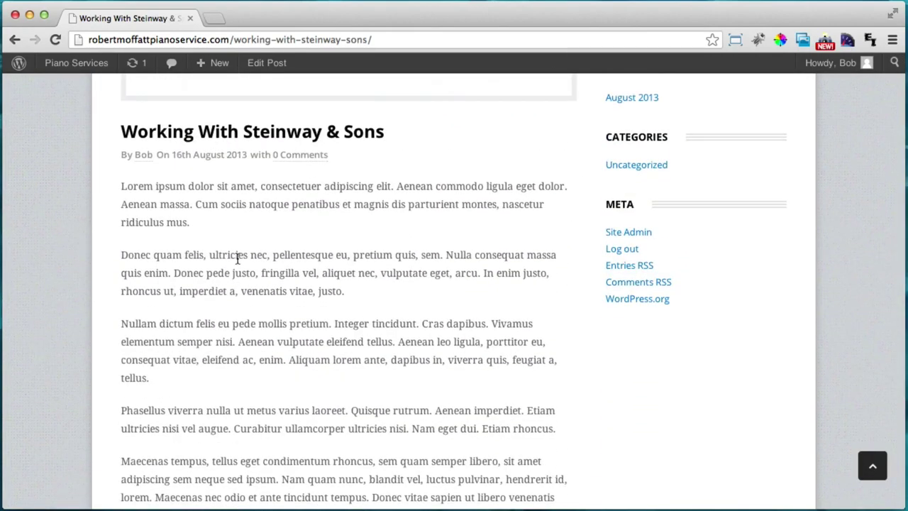
scroll(237, 260, "down", 4)
scroll(237, 259, "down", 6)
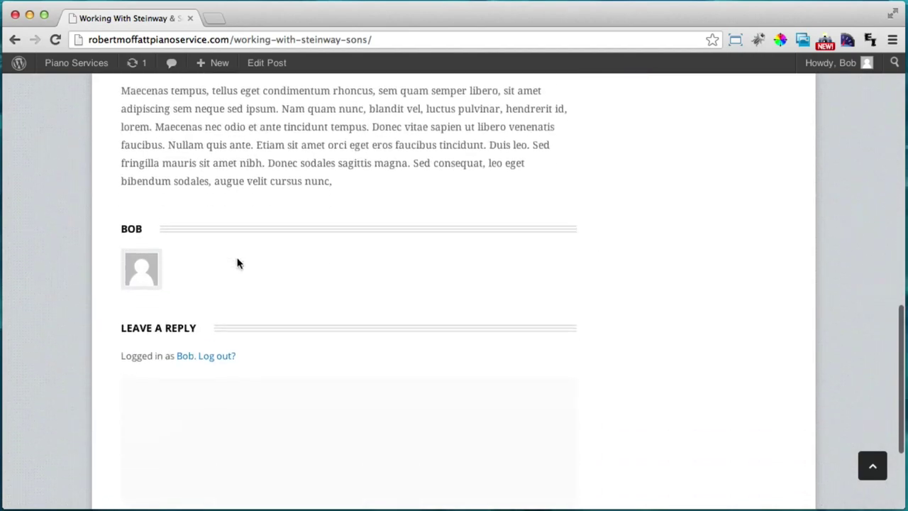
scroll(238, 261, "up", 12)
scroll(237, 261, "up", 2)
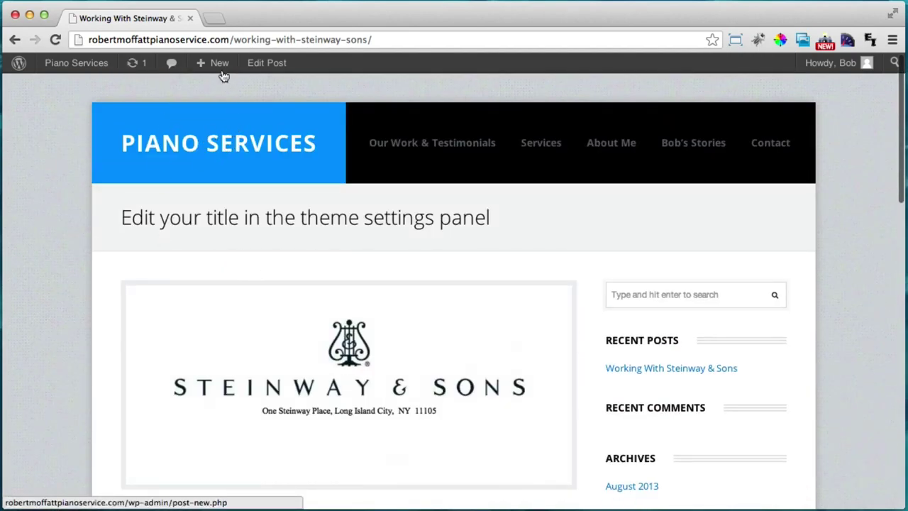
mouse_move(213, 63)
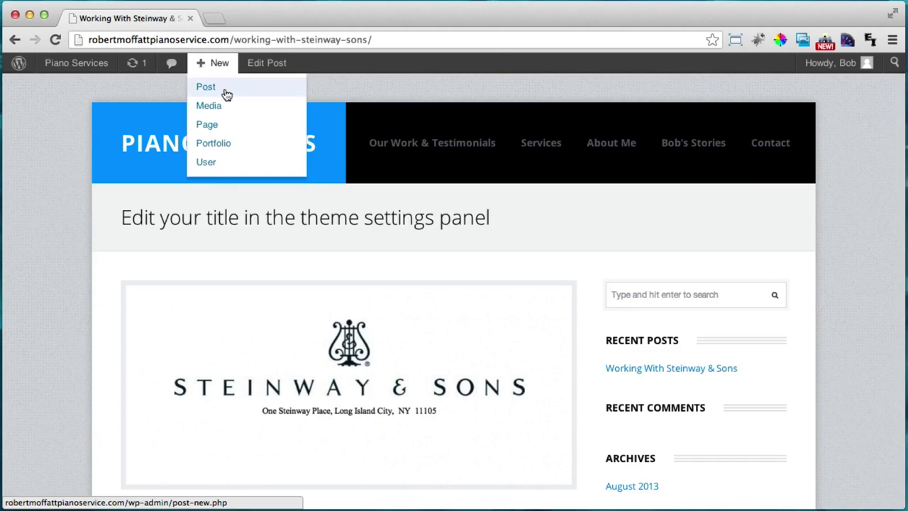
Create a new post, paste lorem ipsum into the body, and title it 'Working With Elton'.
left_click(226, 94)
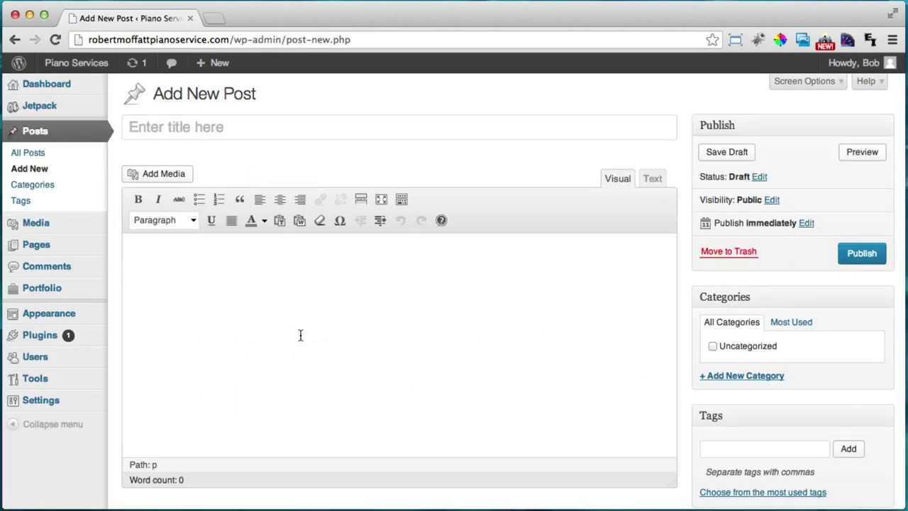
type("Lorem ipsum dolor sit amet, consectetuer adipiscing elit. Aenean commodo ligula eget dolor. Aenean massa. Cum sociis natoque penatibus et magnis dis parturient montes, nascetur ridiculus mus.  Donec quam felis, ultricies nec, pellentesque eu, pretium quis, sem. Nulla consequat massa quis enim. Donec pede justo, fringilla vel, aliquet nec, vulputate eget, arcu. In enim justo, rhoncus ut, imperdiet a, venenatis vitae, justo.  Nullam dictum felis eu pede mollis pretium. Integer tincidunt. Cras dapibus. Vivamus elementum semper nisi. Aenean vulputate eleifend tellus. Aenean leo ligula, porttitor eu, consequat vitae, eleifend ac, enim. Aliquam lorem ante, dapibus in, viverra quis, feugiat a, tellus.  Phasellus viverra nulla ut metus varius laoreet. Quisque rutrum. Aenean imperdiet. Etiam ultricies nisi vel augue. Curabitur ullamcorper ultricies nisi. Nam eget dui. Etiam rhoncus.  Maecenas tempus, tellus eget condimentum rhoncus, sem quam semper libero, sit amet adipiscing sem neque sed ipsum. Nam quam nunc, blandit vel, luctus pulvinar, hendrerit id, lorem. Maecenas nec odio et ante tincidunt tempus. Donec vitae sapien ut libero venenatis faucibus. Nullam quis ante. Etiam sit amet orci eget eros faucibus tincidunt. Duis leo. Sed fringilla mauris sit amet nibh. Donec sodales sagittis magna. Sed consequat, leo eget bibendum sodales, augue velit cursus nunc,")
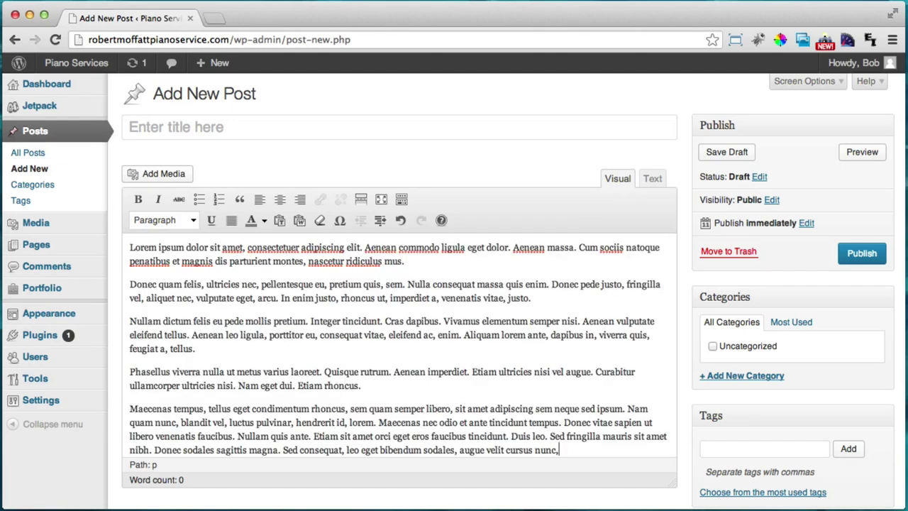
left_click(297, 128)
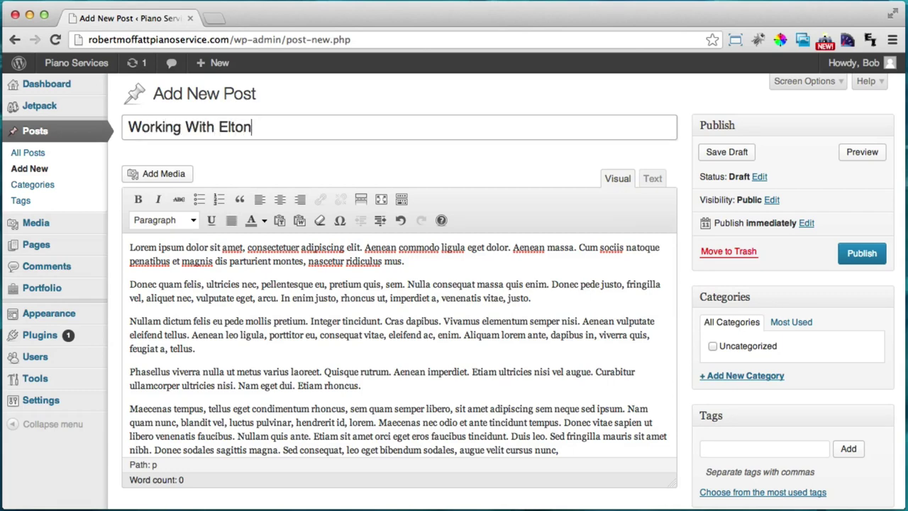
scroll(640, 348, "down", 3)
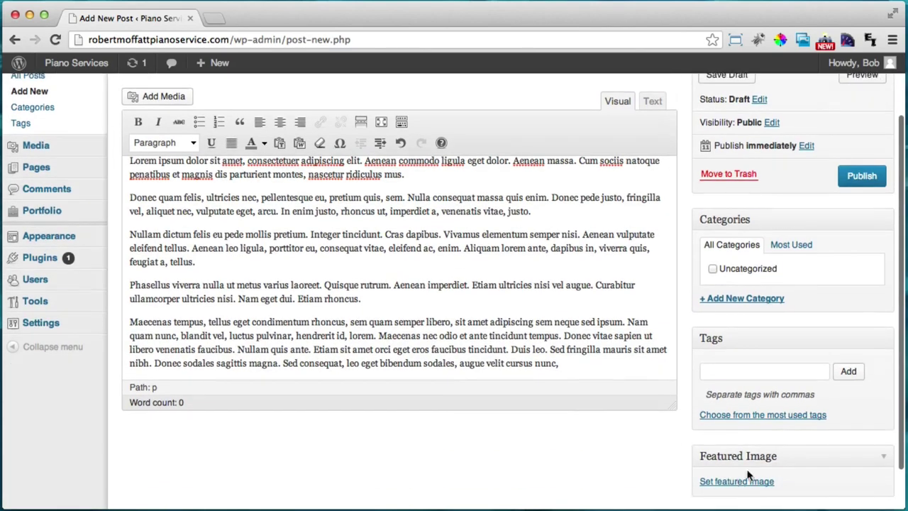
Upload workingwithelton.jpg and set it as the Working With Elton featured image.
left_click(750, 481)
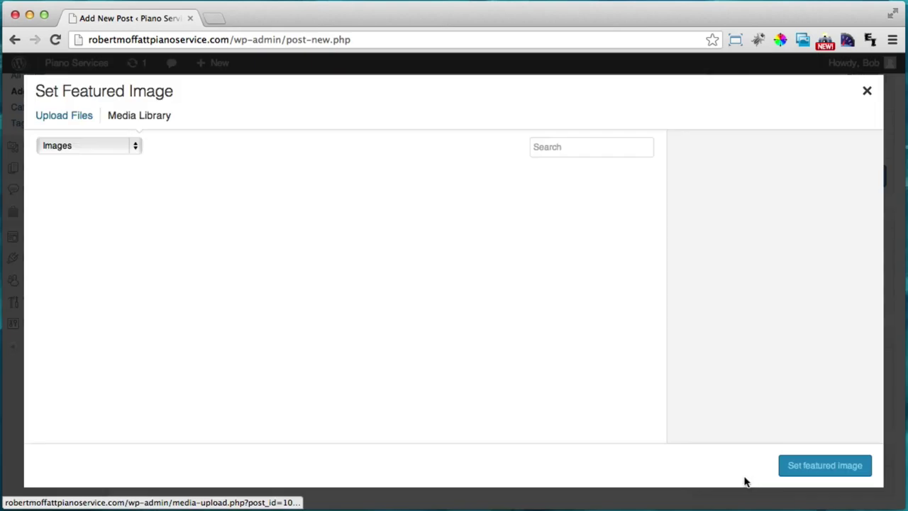
left_click(78, 118)
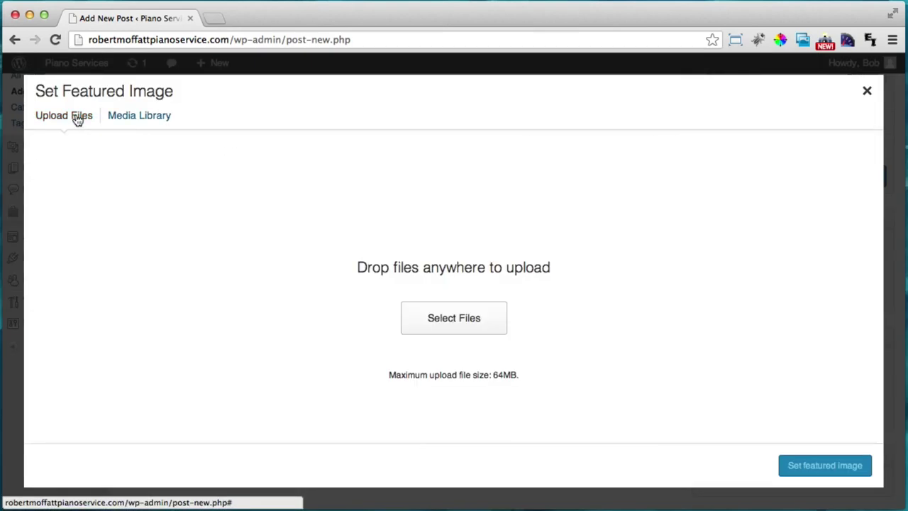
left_click(463, 319)
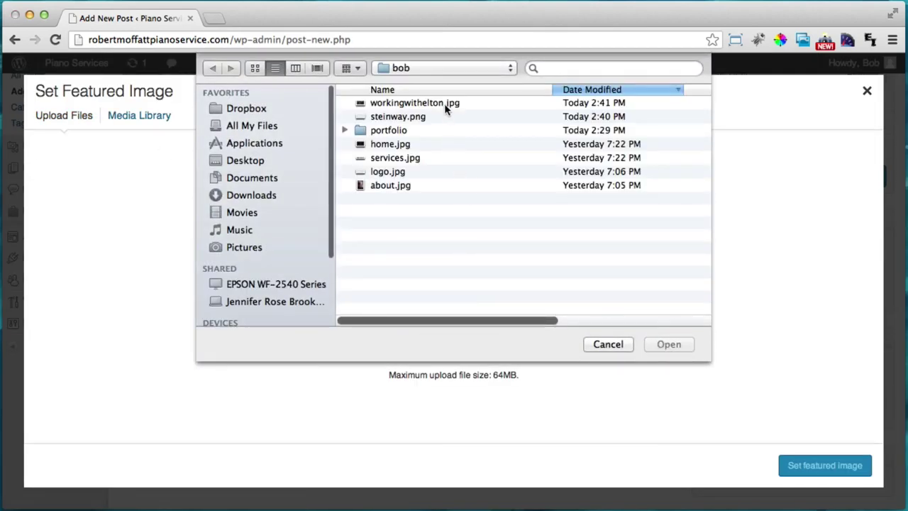
left_click(445, 105)
left_click(668, 344)
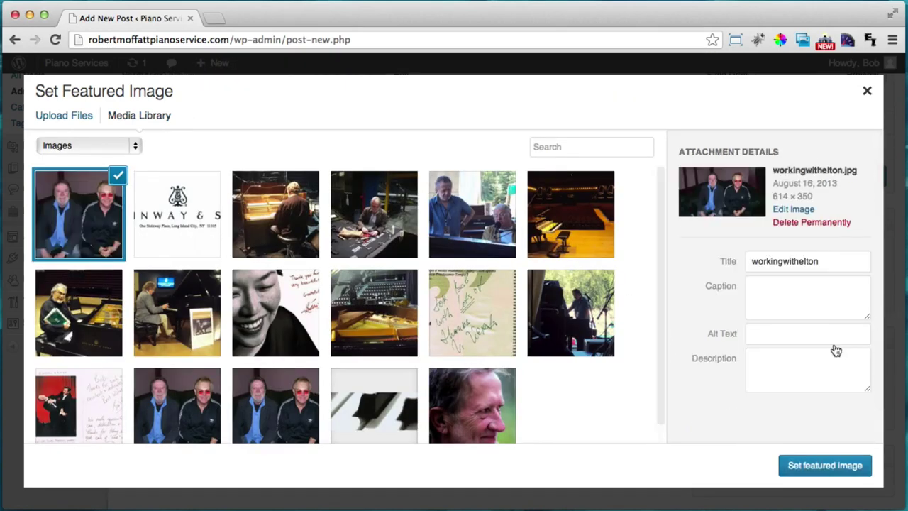
left_click(823, 466)
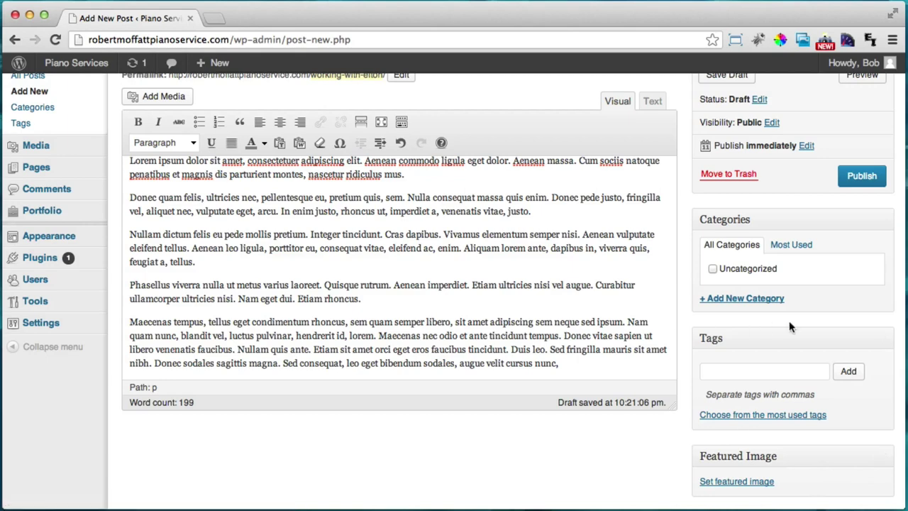
Publish the Working With Elton post and visit the live Piano Services homepage.
left_click(860, 177)
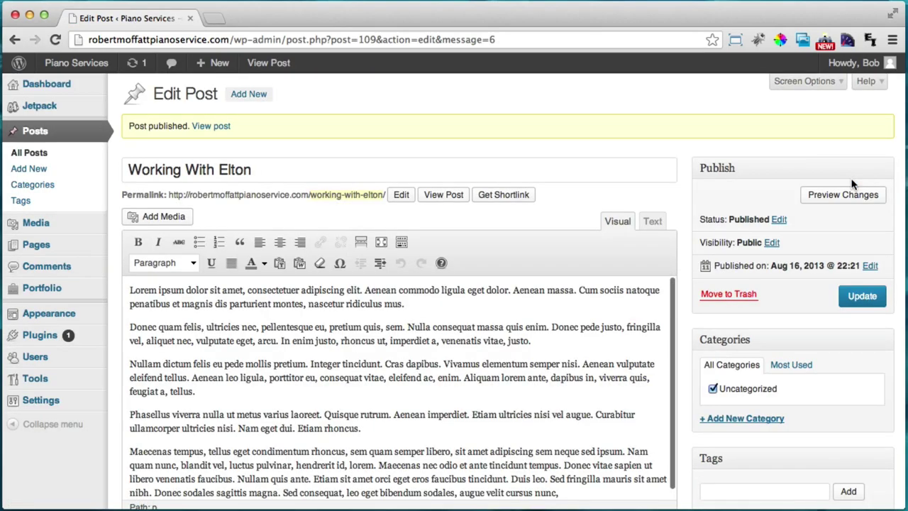
scroll(628, 295, "down", 10)
scroll(629, 296, "up", 10)
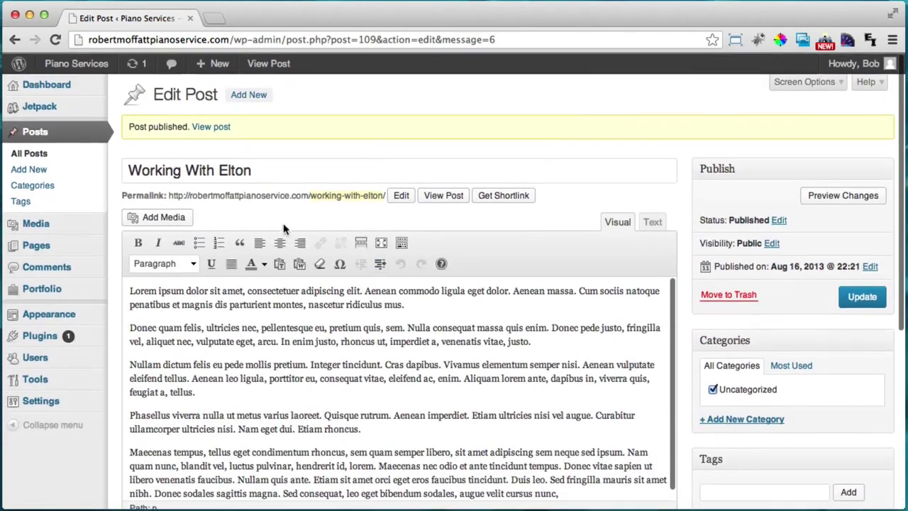
mouse_move(80, 62)
left_click(73, 91)
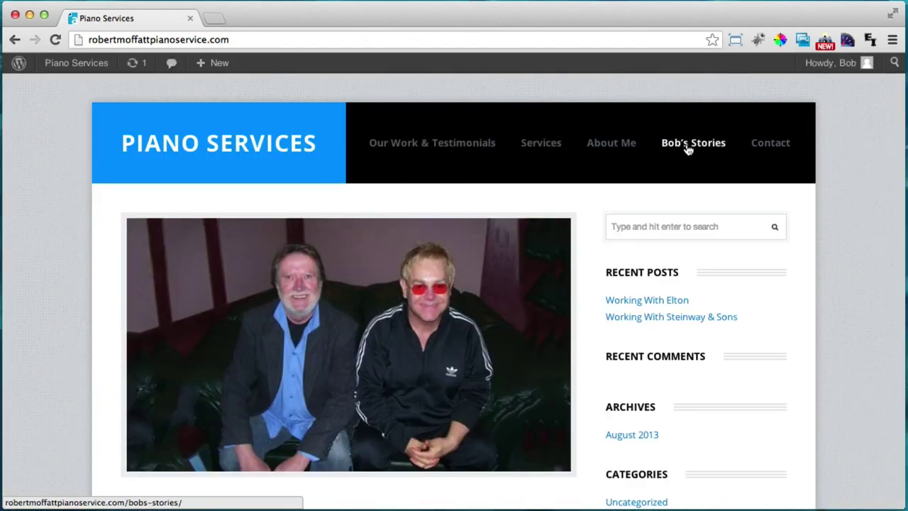
Browse the posts on the live site's Bob's Stories page.
left_click(687, 149)
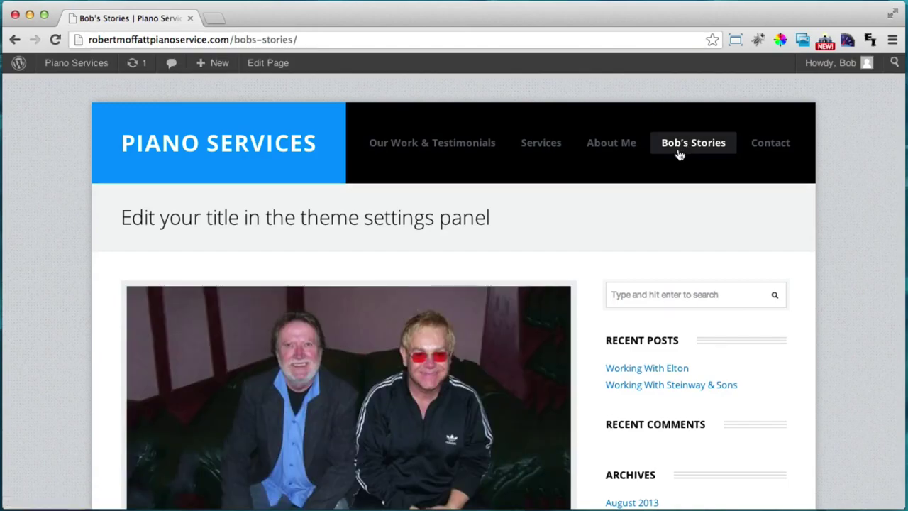
scroll(594, 127, "down", 3)
scroll(600, 206, "down", 10)
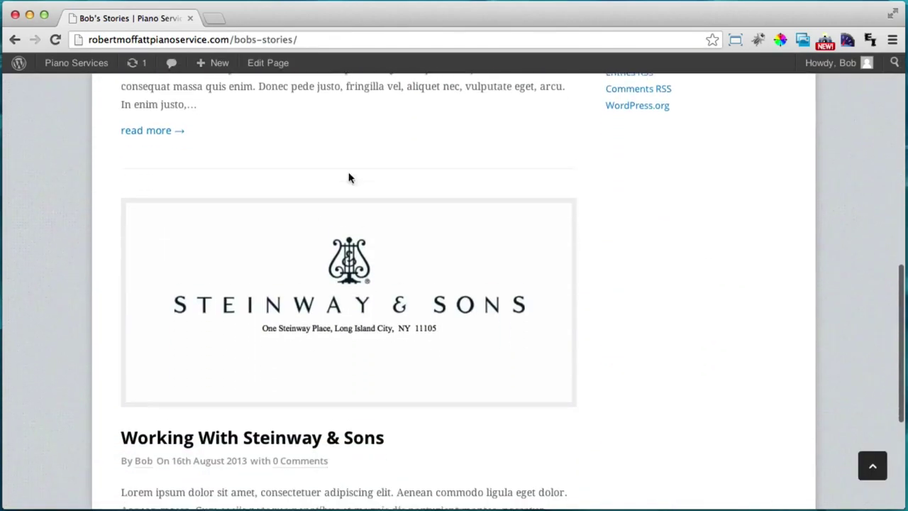
scroll(468, 260, "down", 4)
scroll(468, 259, "up", 15)
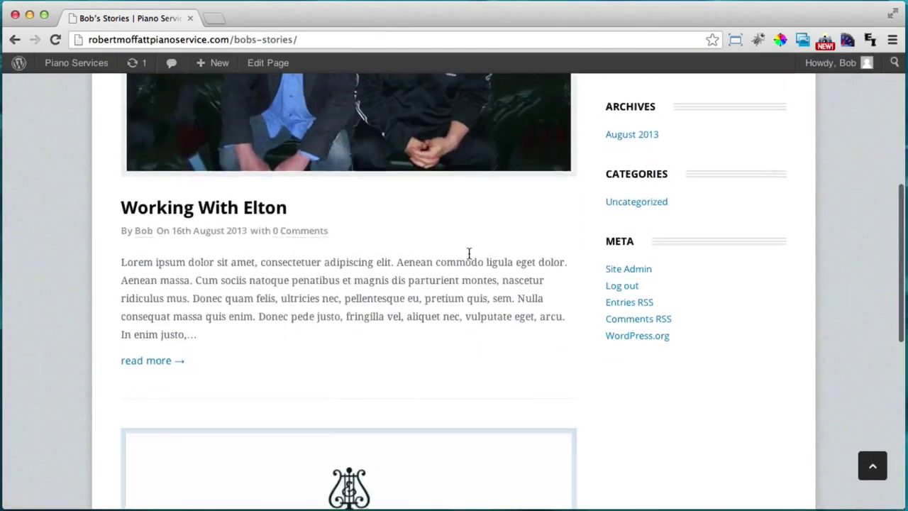
scroll(402, 283, "down", 8)
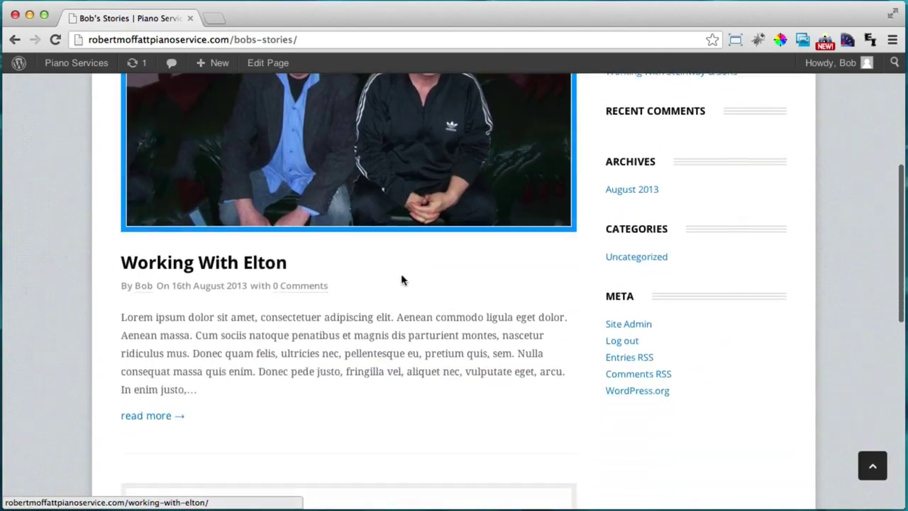
scroll(315, 277, "down", 11)
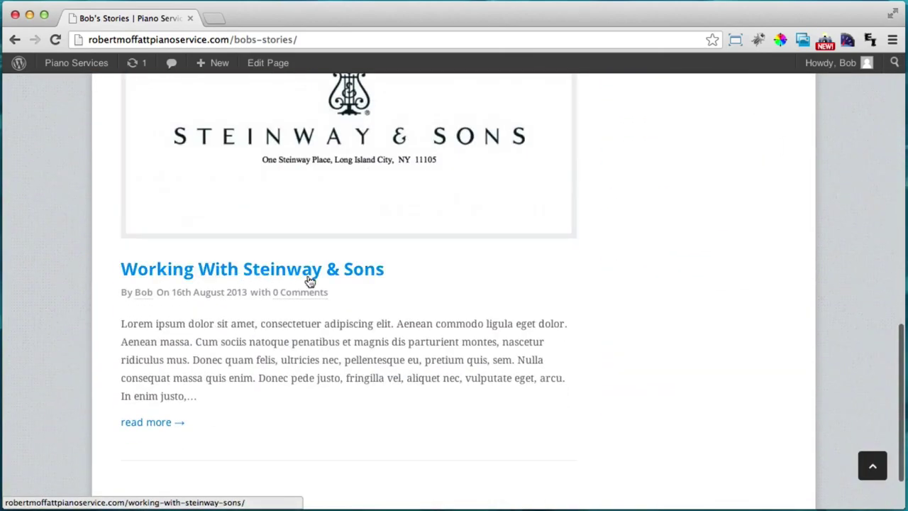
scroll(308, 280, "up", 9)
scroll(357, 290, "up", 6)
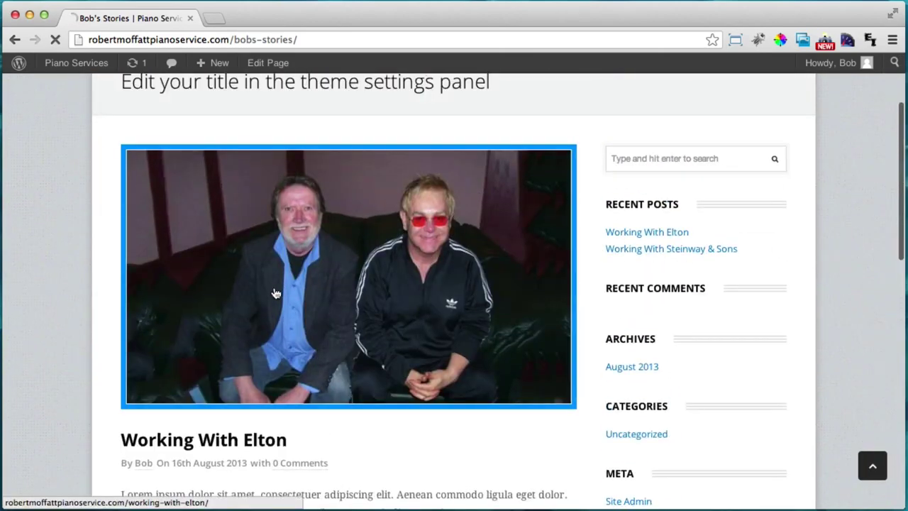
scroll(576, 242, "down", 6)
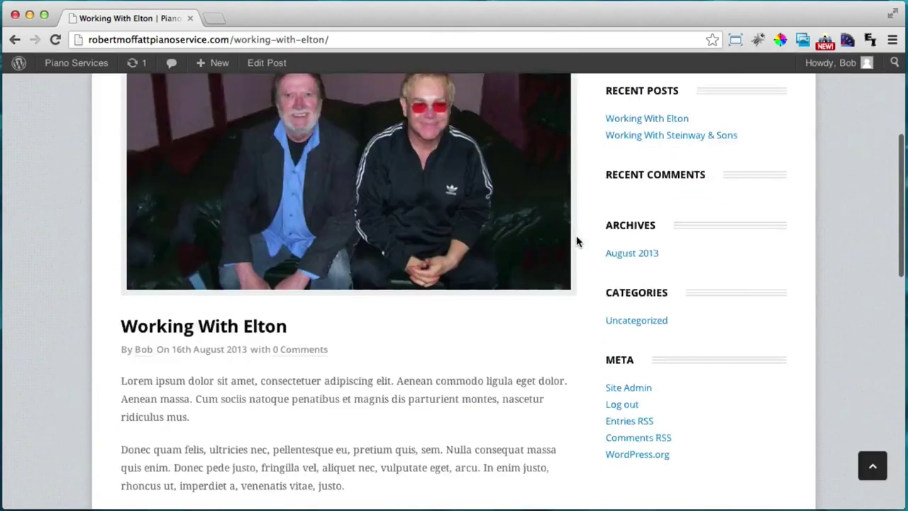
scroll(576, 242, "down", 5)
scroll(405, 298, "down", 12)
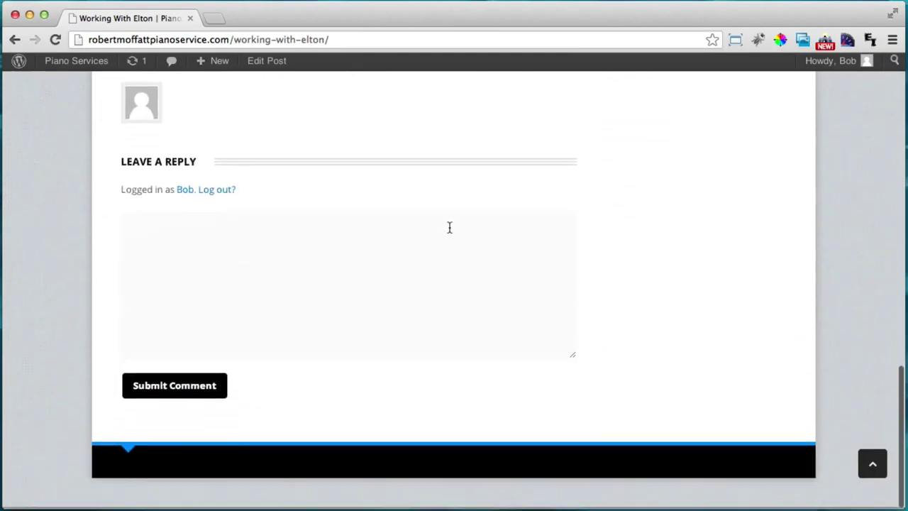
scroll(449, 227, "up", 15)
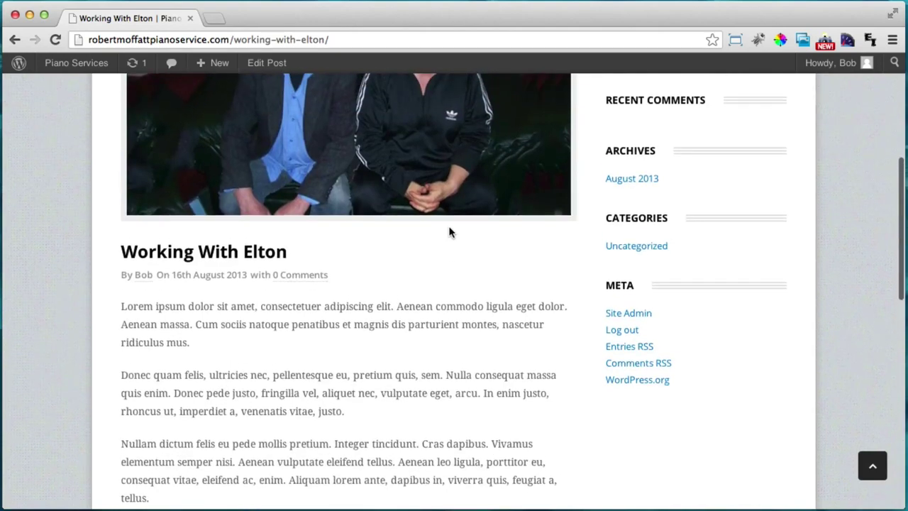
scroll(397, 305, "up", 10)
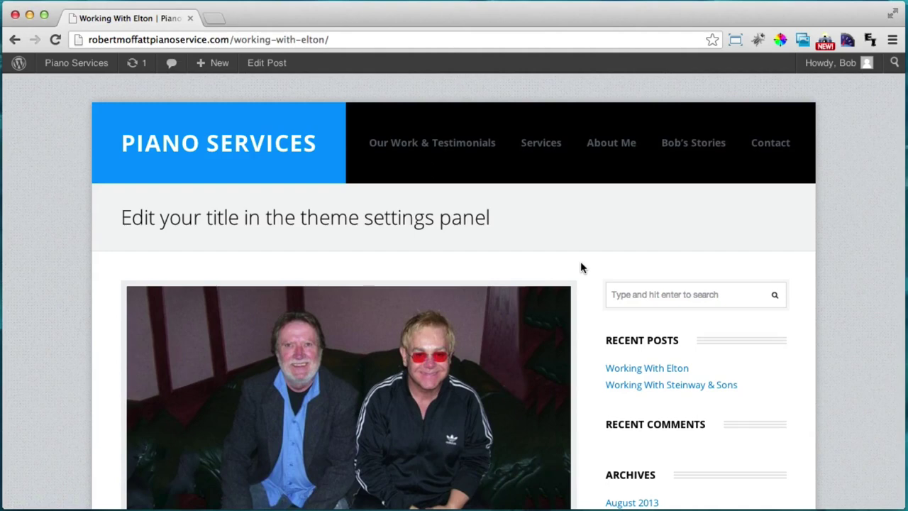
Return to the Piano Services home page and look over its Elton and Steinway posts.
left_click(264, 146)
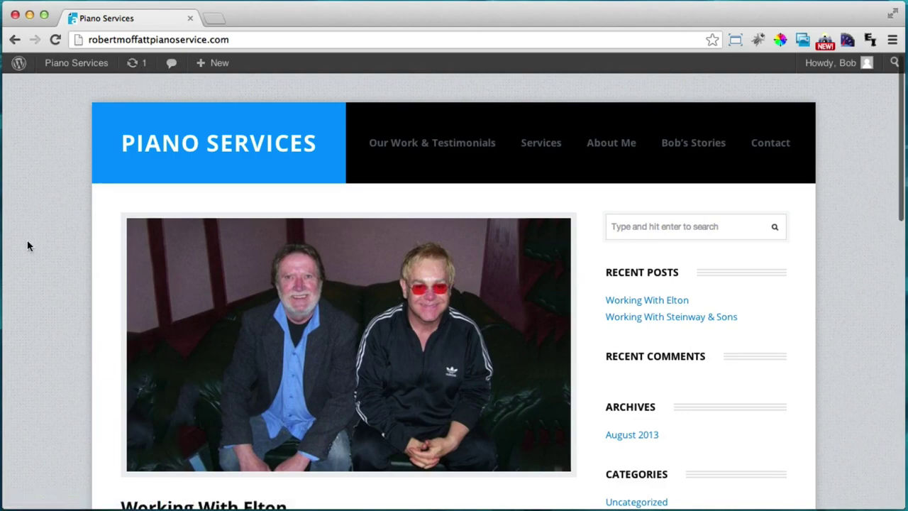
scroll(28, 246, "down", 10)
scroll(27, 246, "up", 10)
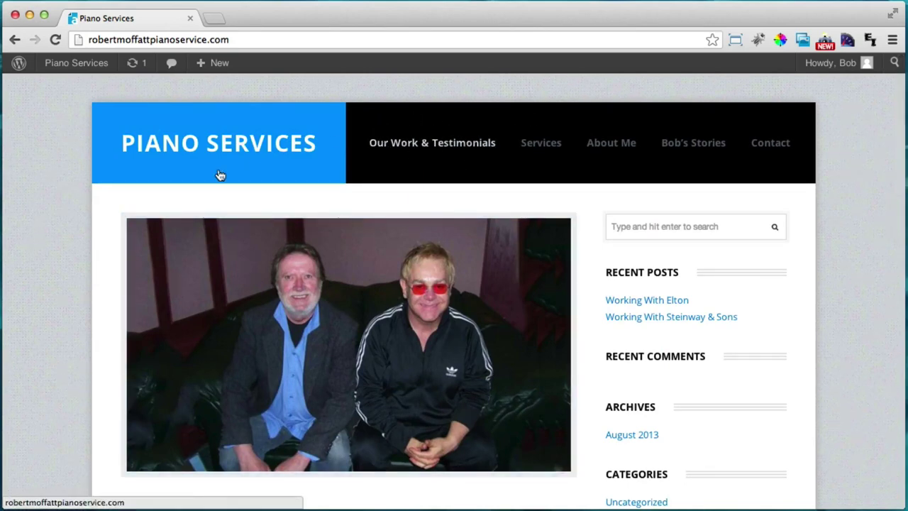
scroll(120, 310, "down", 3)
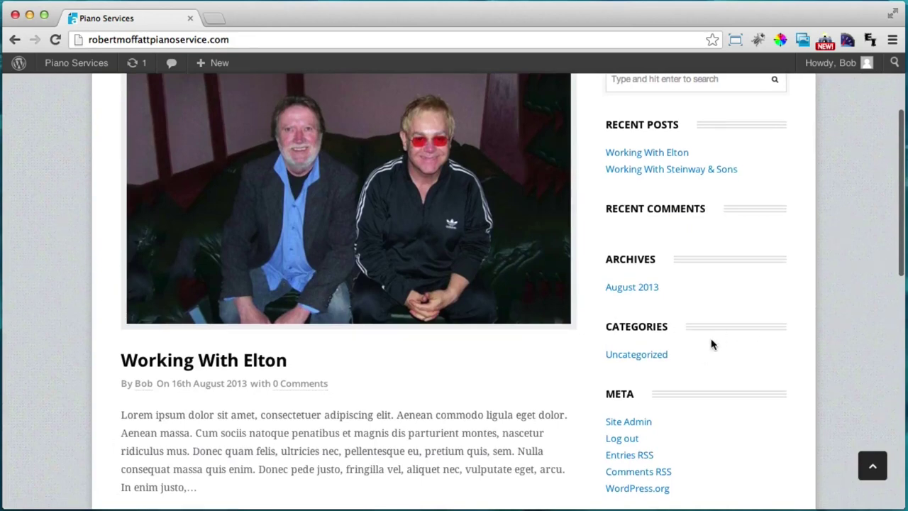
scroll(713, 345, "up", 3)
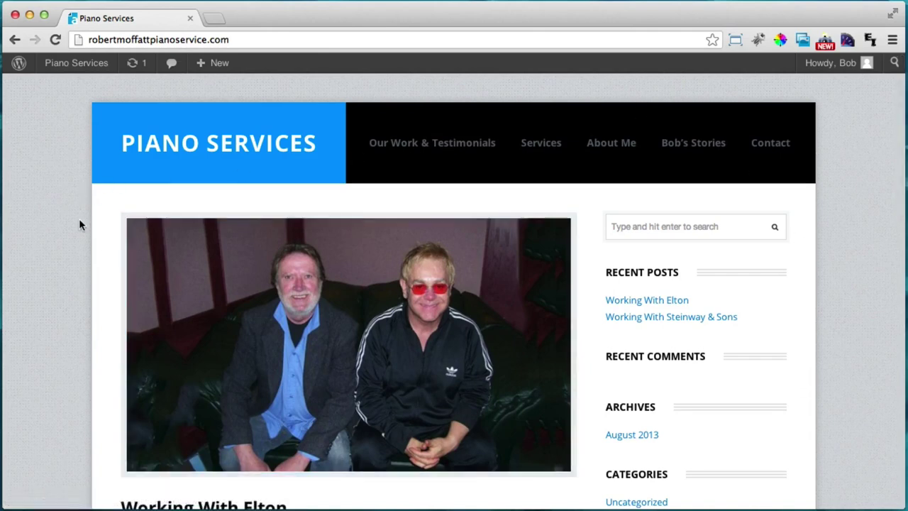
From the Dashboard, go to the Delta Theme Options Home section and expand Slide 1's fields.
left_click(68, 69)
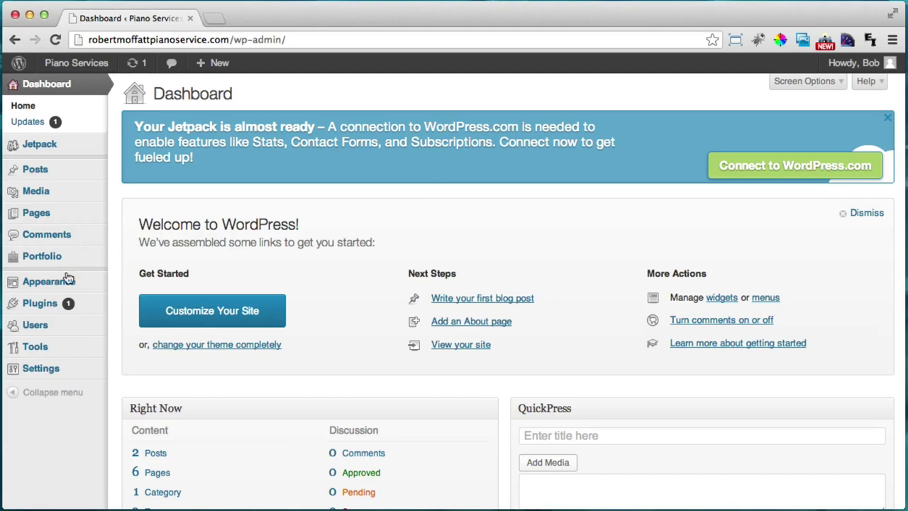
mouse_move(41, 286)
left_click(145, 347)
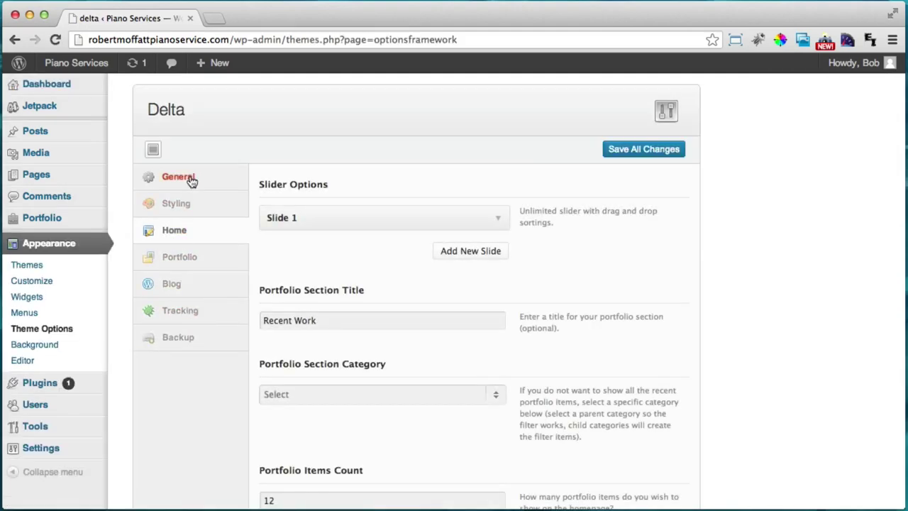
left_click(177, 240)
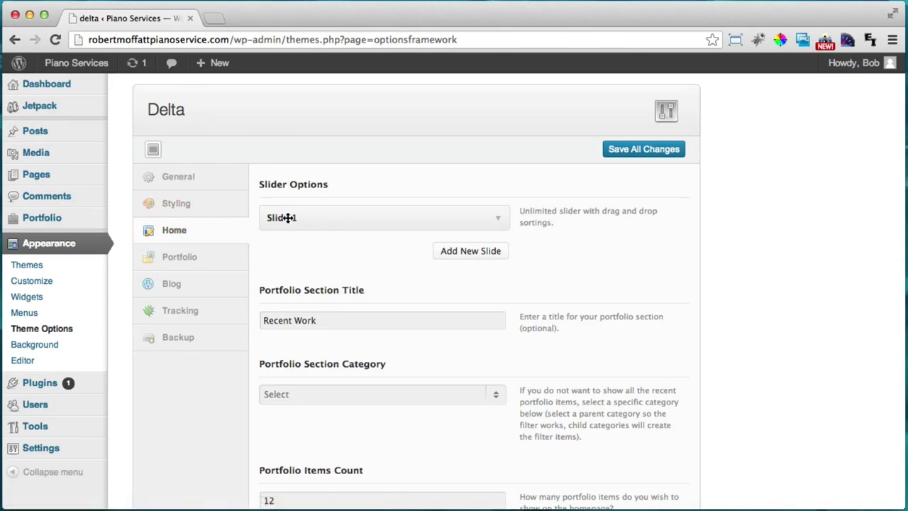
left_click(498, 225)
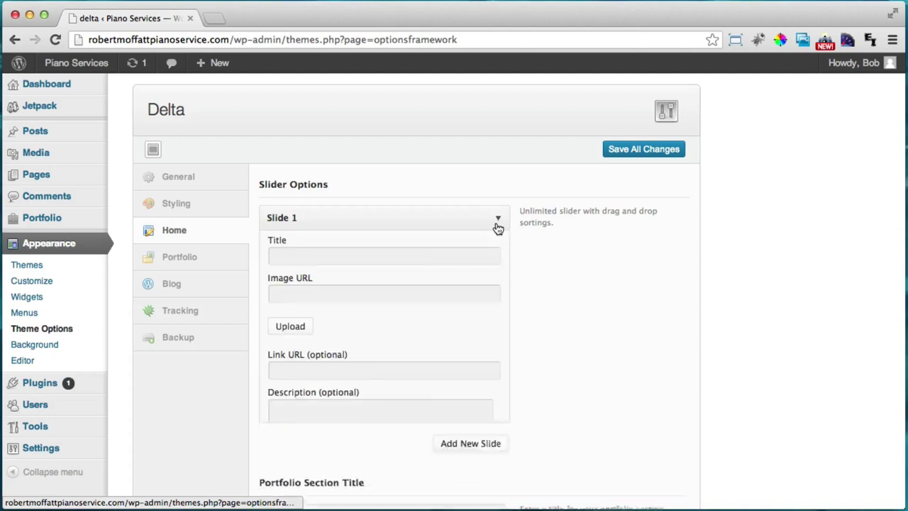
scroll(495, 220, "down", 3)
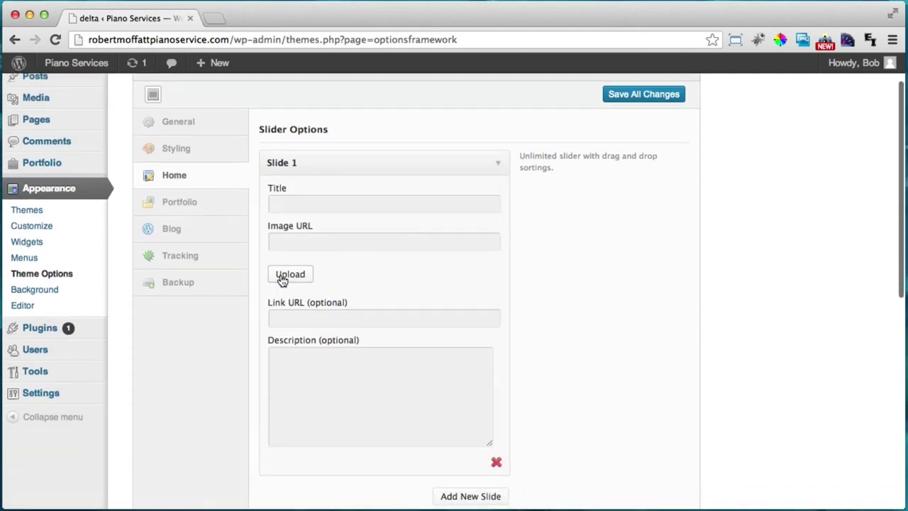
Upload home.jpg from the computer and set it as Slide 1's image.
left_click(282, 277)
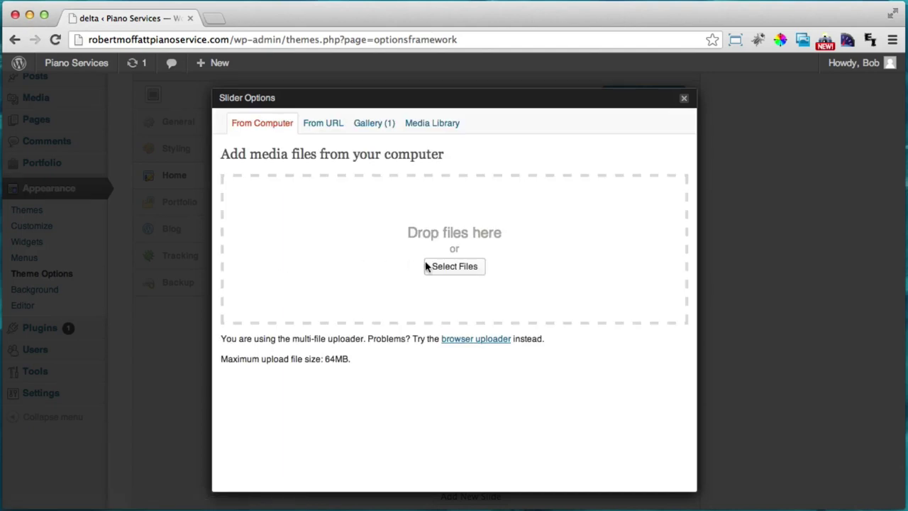
left_click(455, 268)
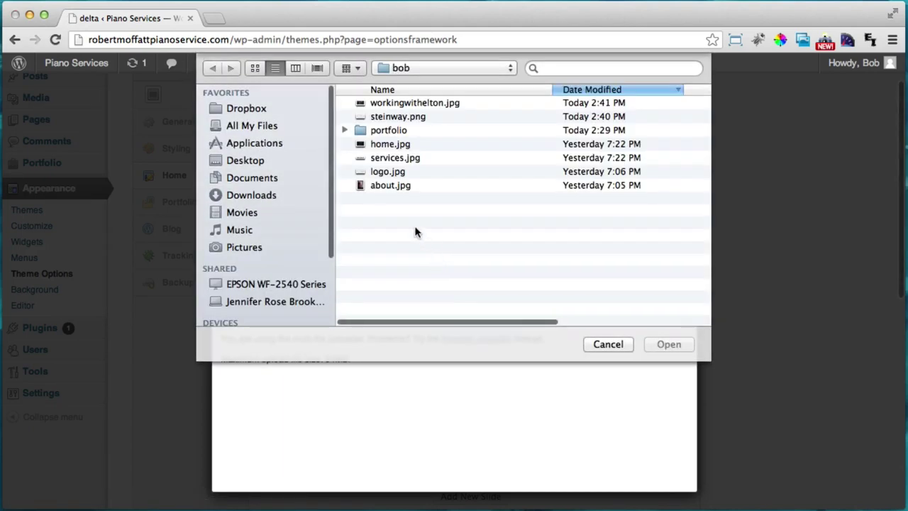
left_click(387, 144)
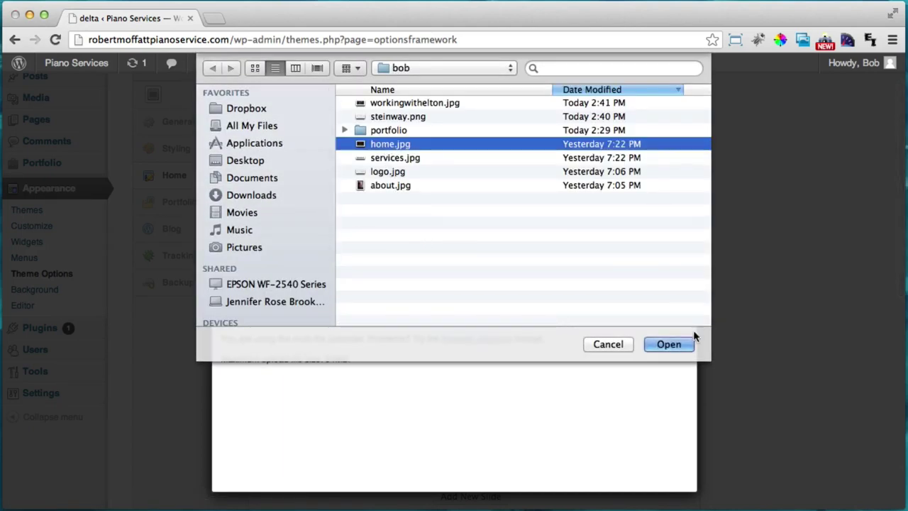
left_click(668, 344)
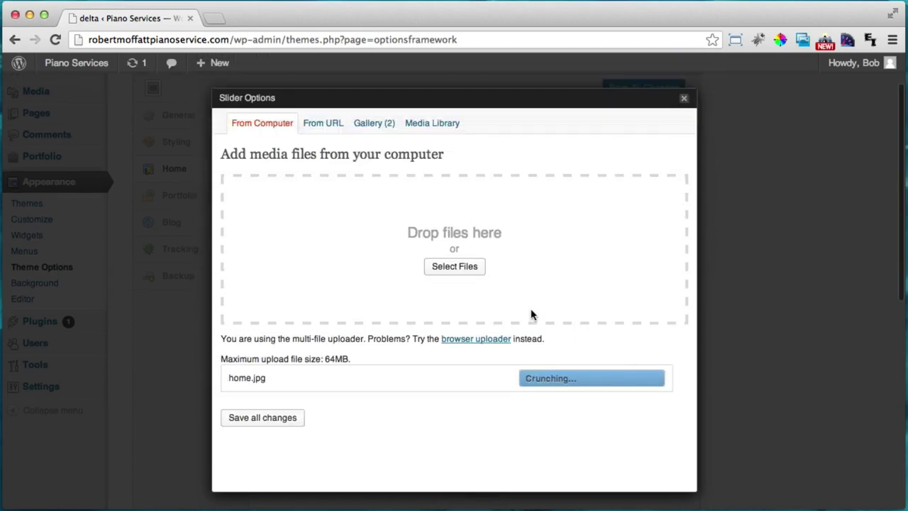
scroll(485, 289, "down", 10)
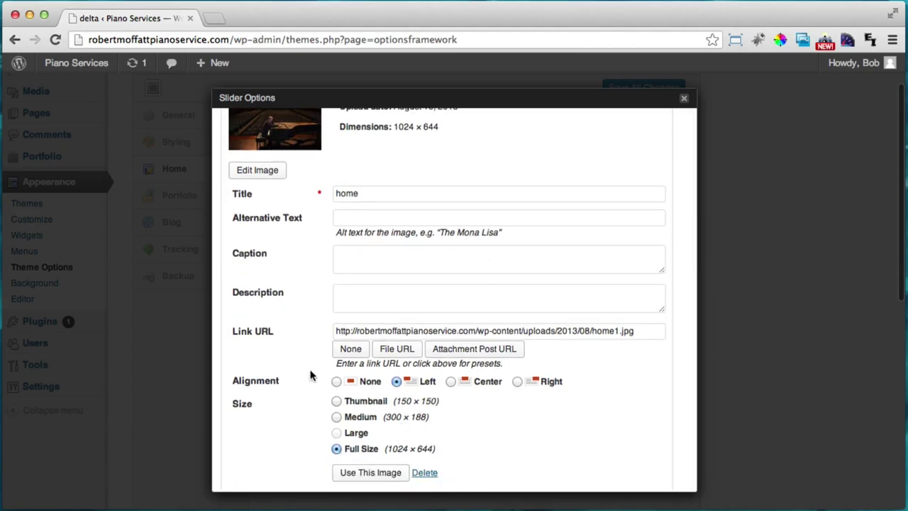
scroll(310, 381, "down", 1)
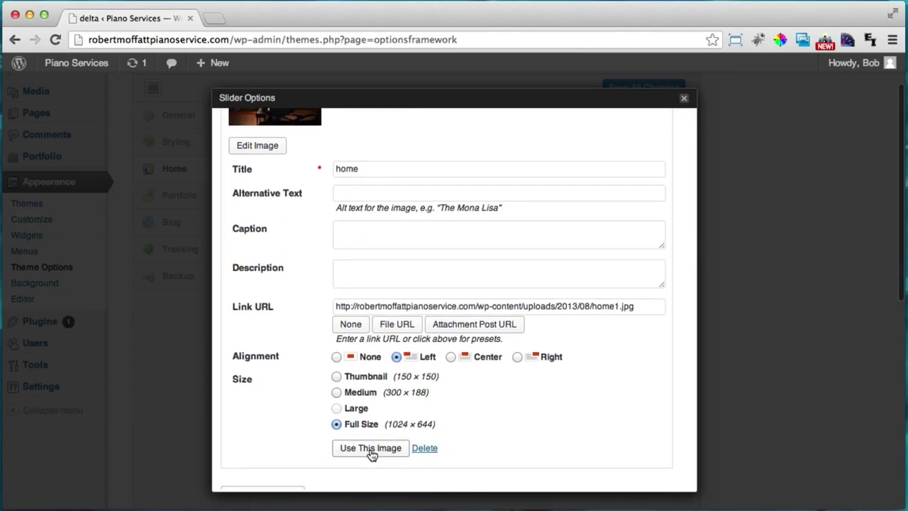
left_click(370, 448)
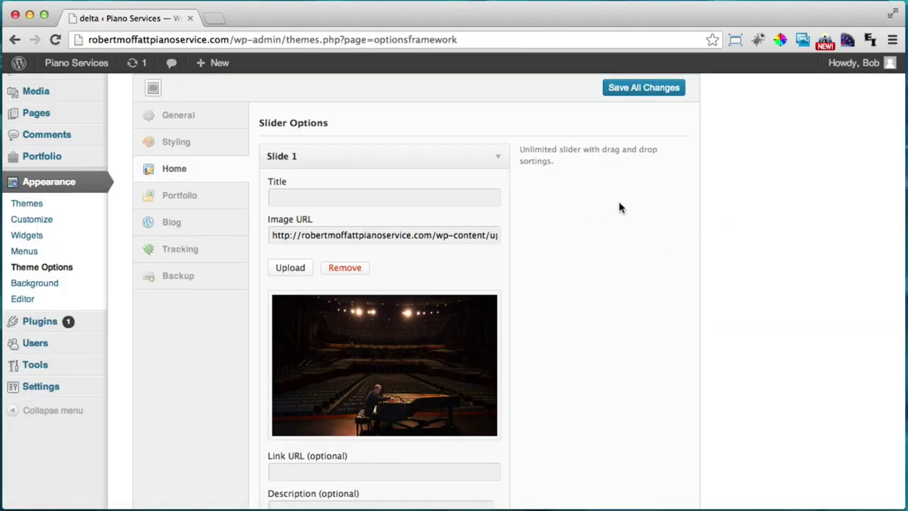
Copy the Our Work & Testimonials page address from the live site in a new tab.
scroll(619, 201, "down", 3)
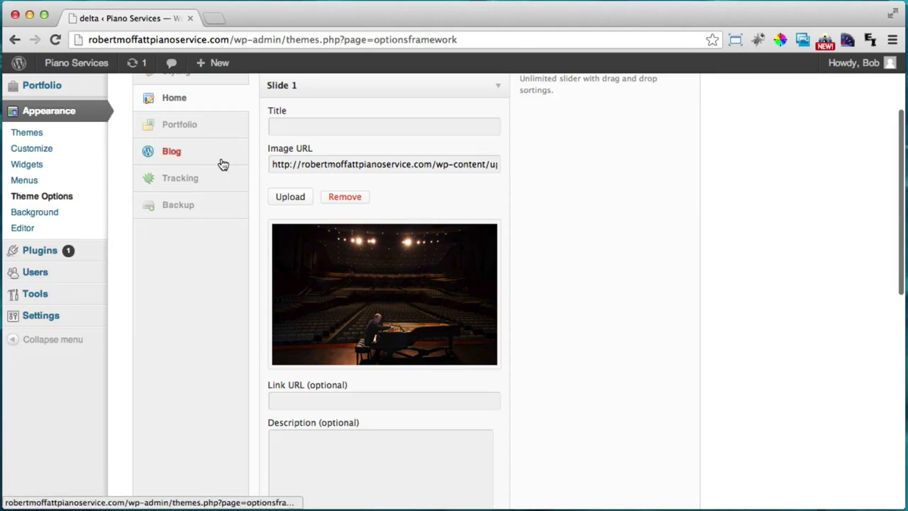
left_click(95, 64, "super")
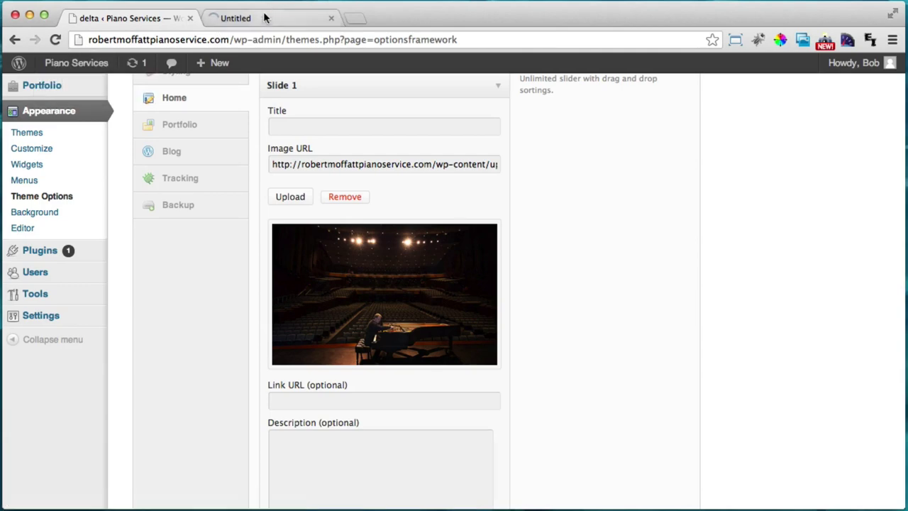
left_click(295, 16)
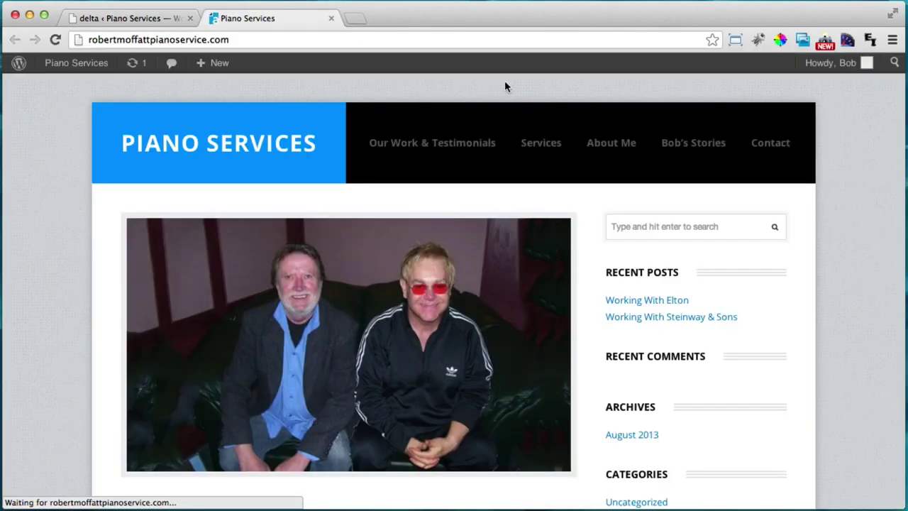
left_click(406, 144)
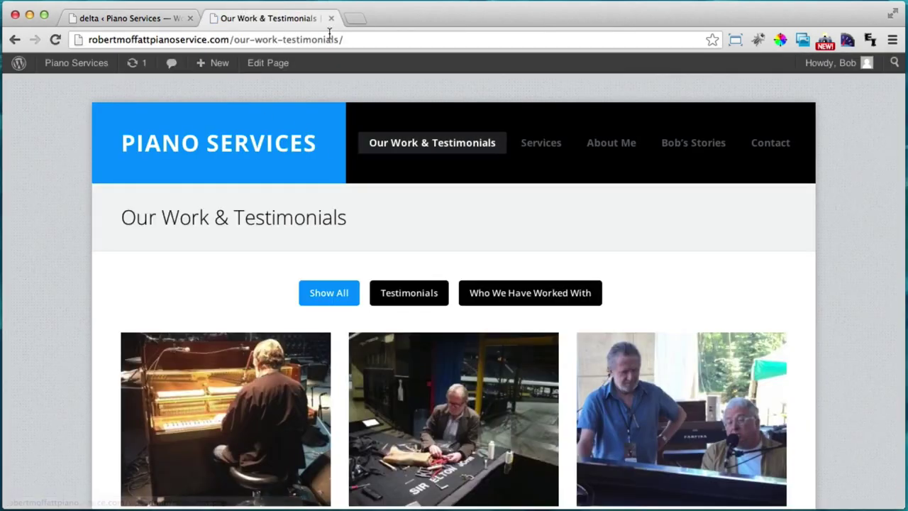
left_click(337, 39)
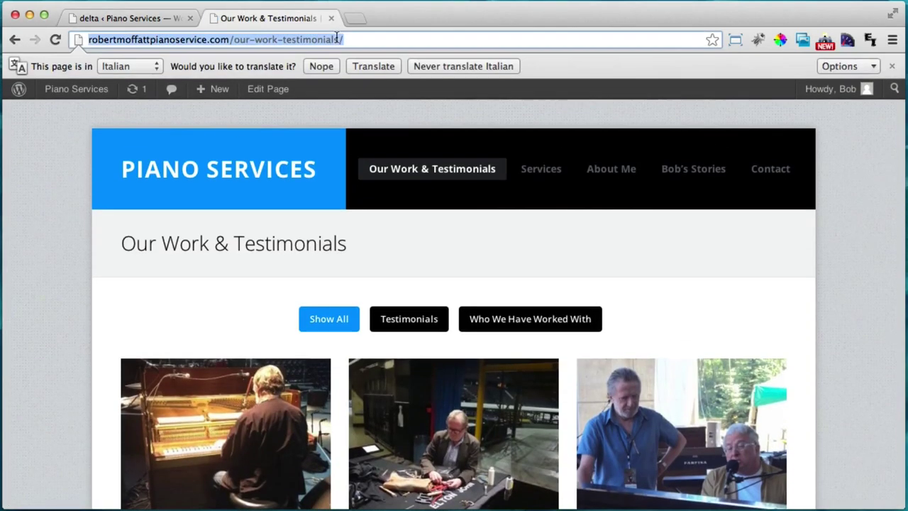
right_click(369, 41)
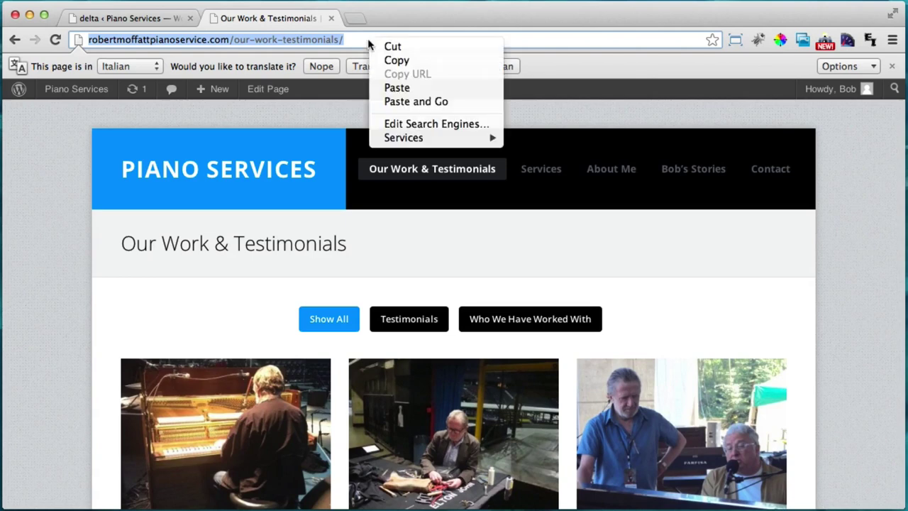
left_click(399, 63)
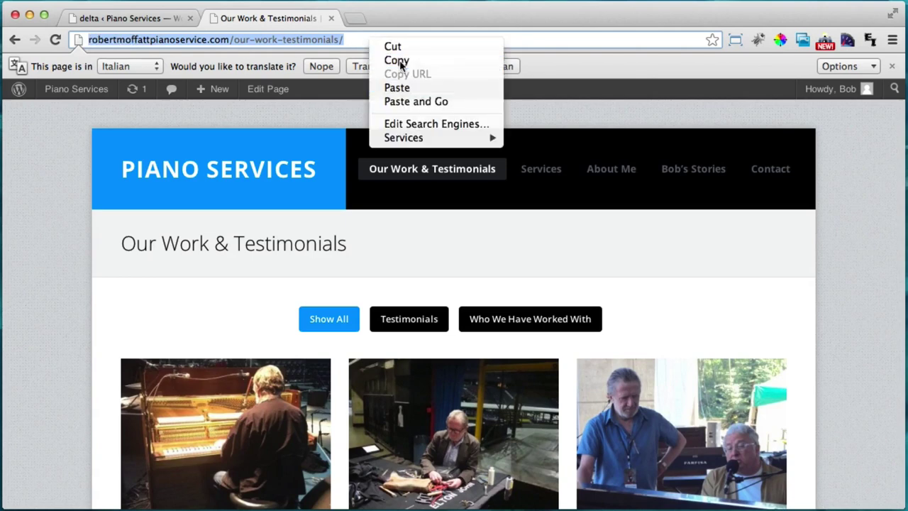
Close that tab and paste the testimonials address into Slide 1's Link URL field.
left_click(331, 18)
left_click(304, 400)
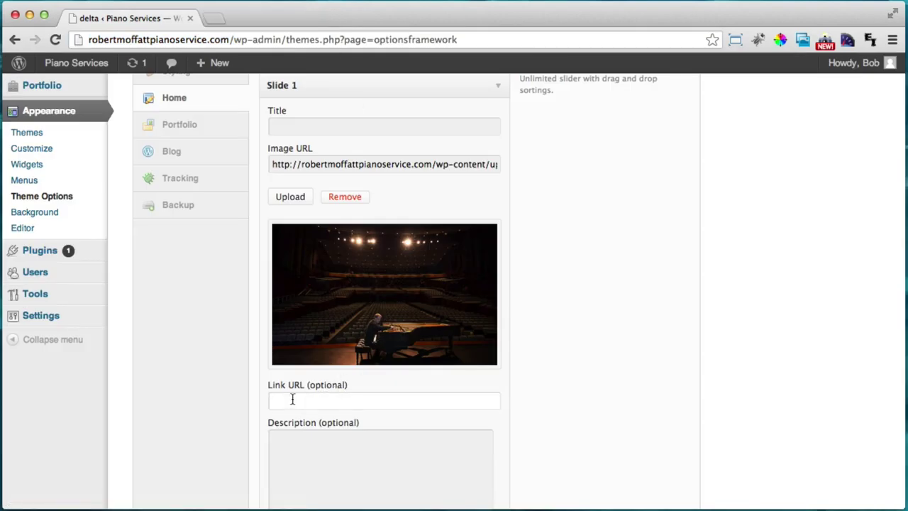
right_click(295, 400)
left_click(324, 471)
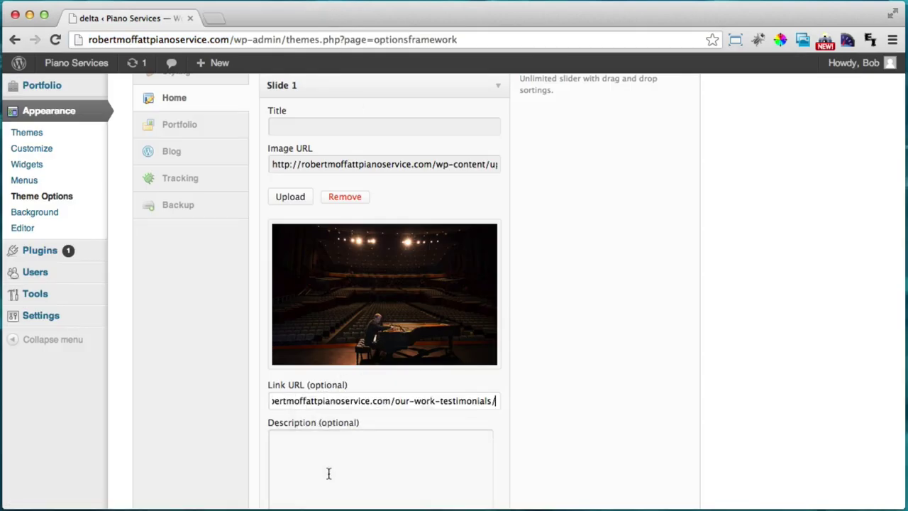
scroll(559, 297, "down", 4)
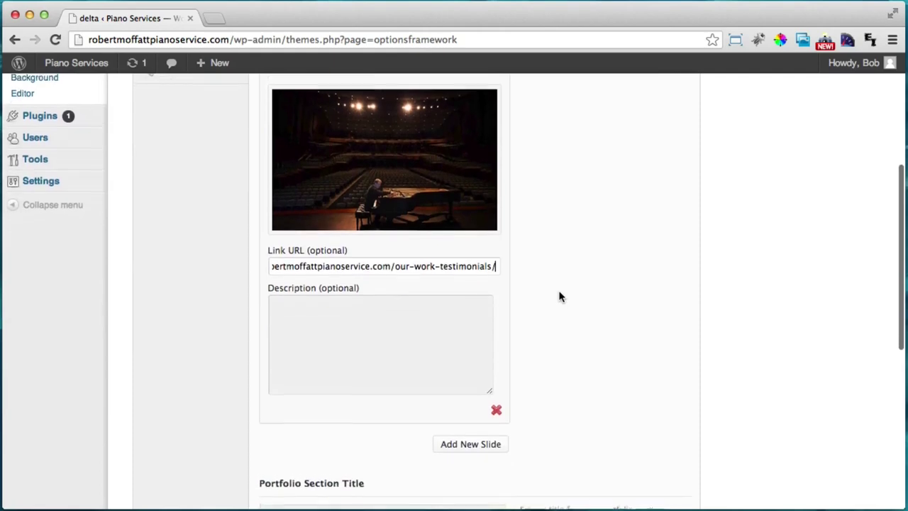
scroll(559, 296, "up", 5)
scroll(559, 297, "down", 1)
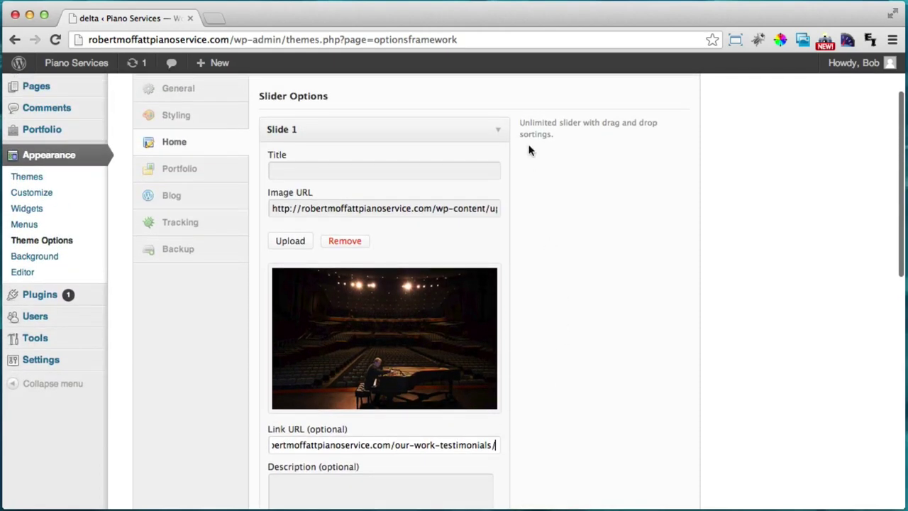
scroll(567, 177, "up", 3)
Save all Delta theme option changes and review the concert-stage slider on the live site.
left_click(656, 160)
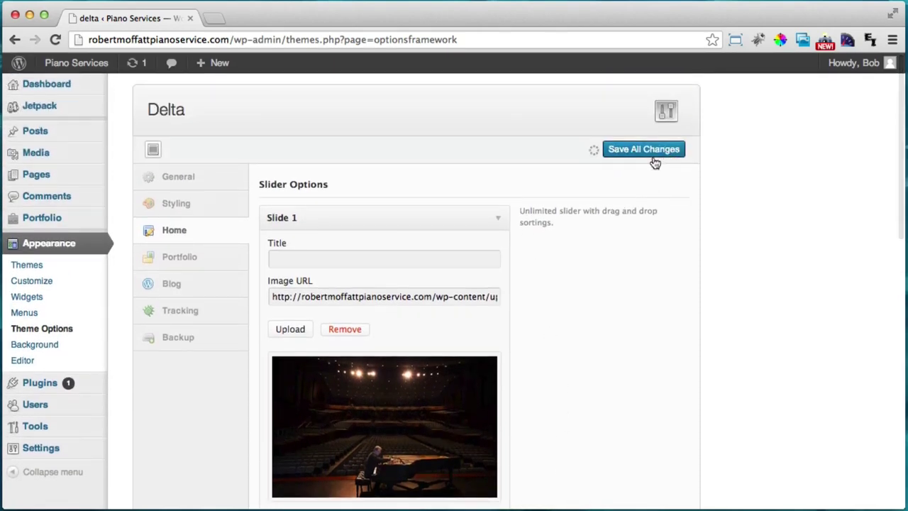
middle_click(88, 70)
left_click(264, 22)
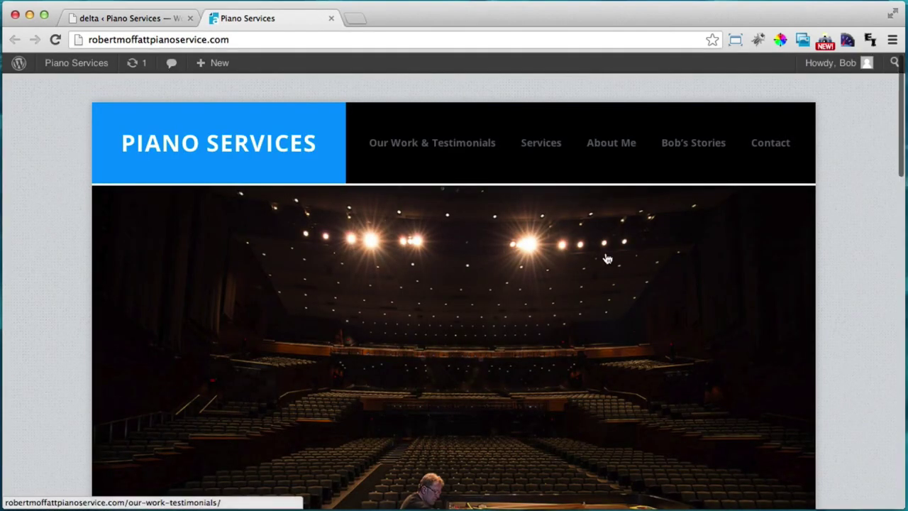
scroll(608, 258, "down", 5)
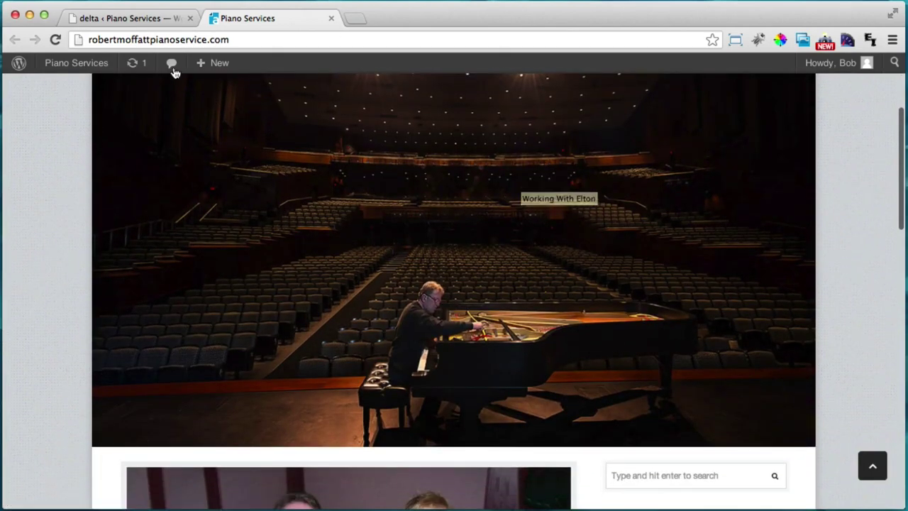
scroll(168, 114, "up", 5)
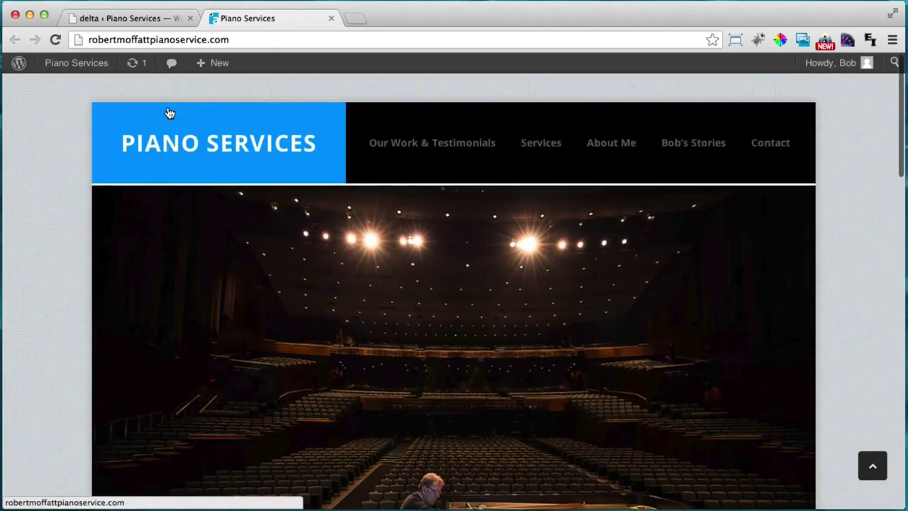
left_click(331, 17)
scroll(290, 267, "down", 8)
Change Portfolio Items Count from 12 to 6 and save the theme options.
scroll(291, 267, "down", 5)
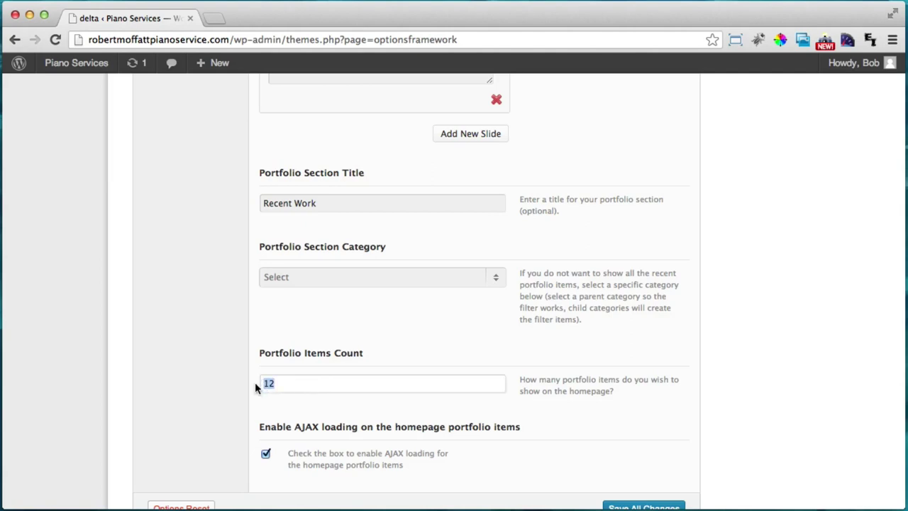
type("6")
scroll(289, 383, "up", 10)
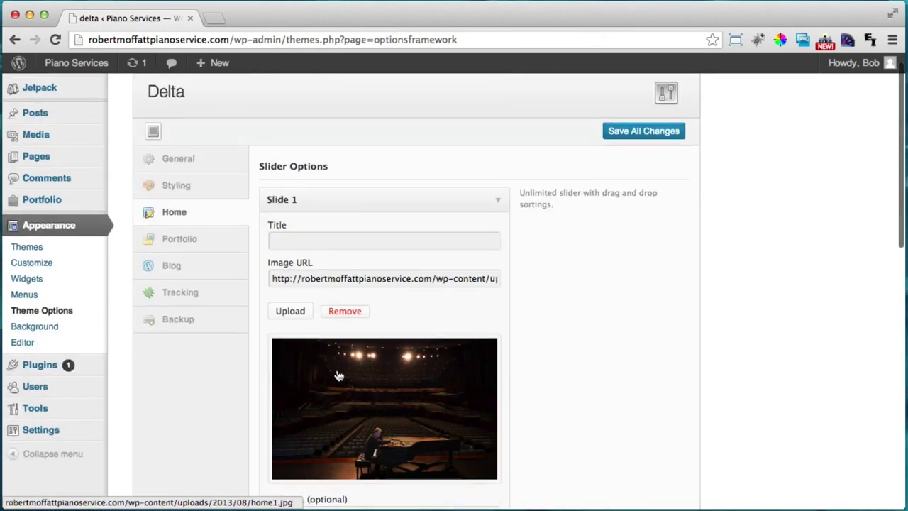
scroll(338, 375, "down", 10)
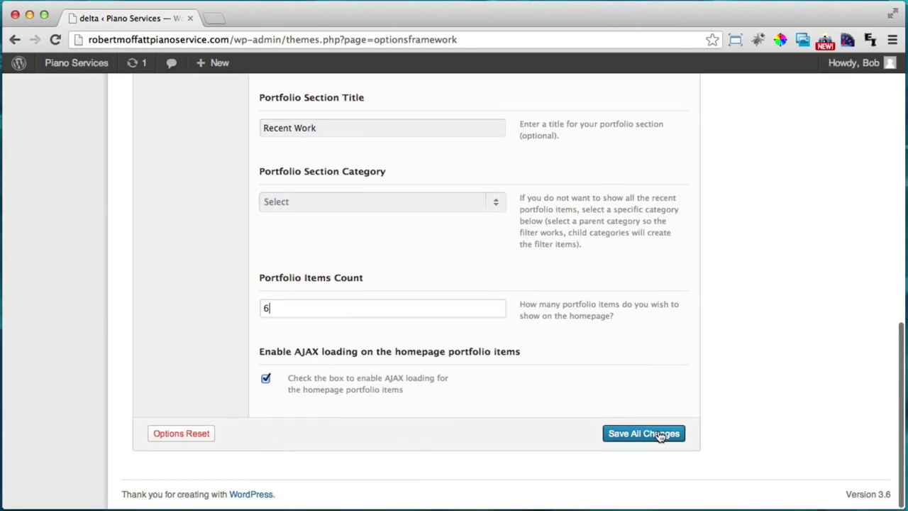
left_click(659, 435)
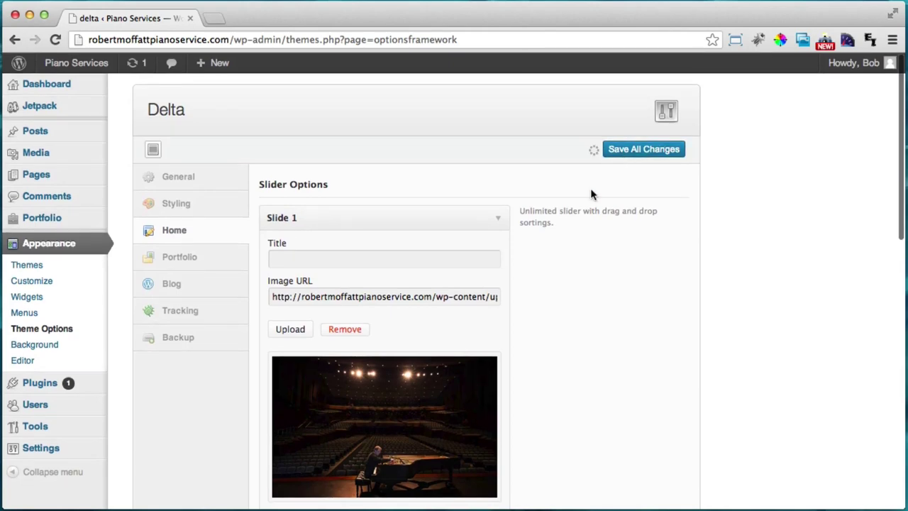
right_click(84, 65)
key("Escape")
left_click(83, 65)
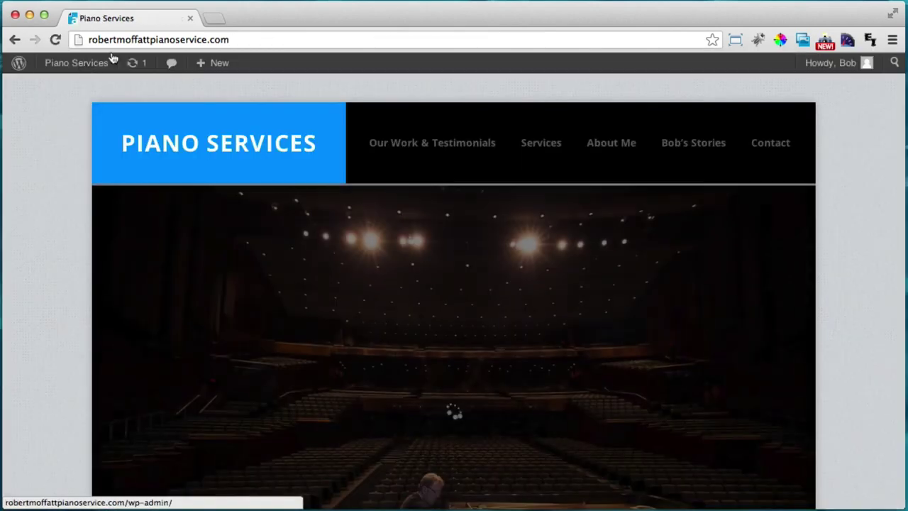
scroll(397, 272, "down", 5)
scroll(397, 272, "up", 3)
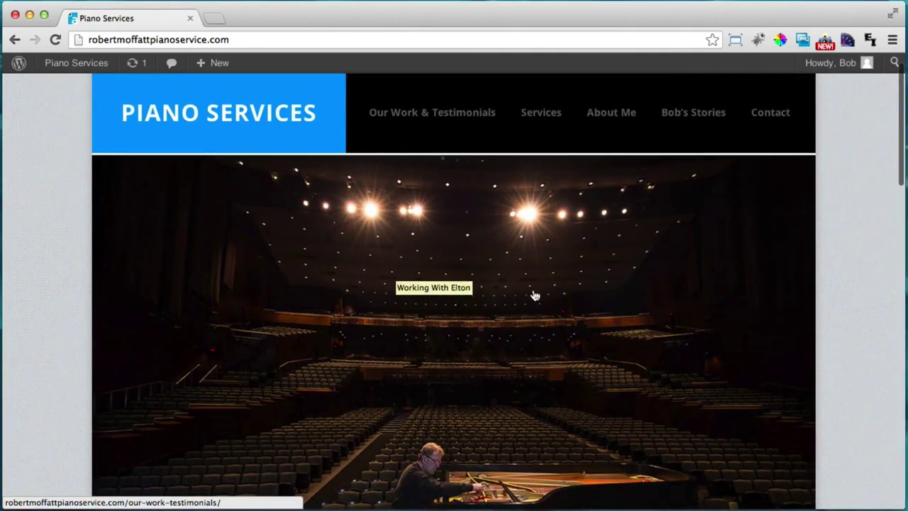
scroll(377, 331, "down", 12)
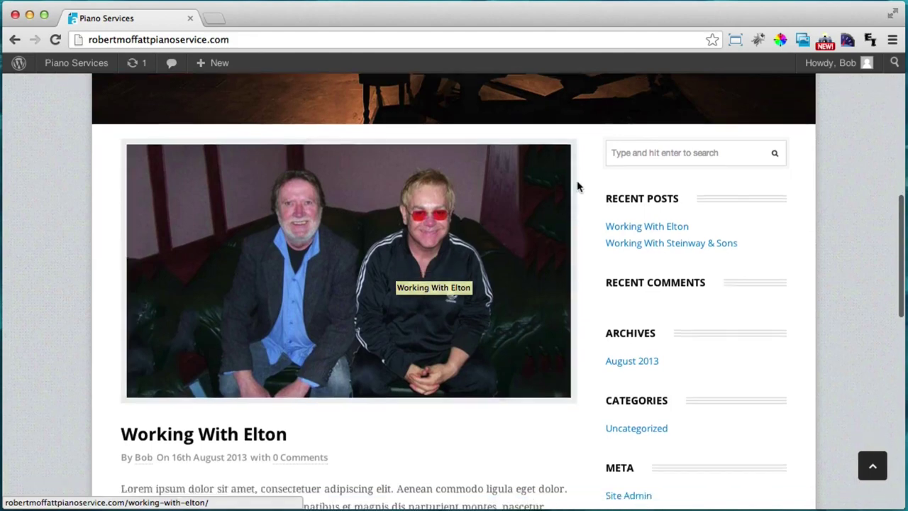
scroll(577, 187, "down", 3)
scroll(577, 187, "up", 12)
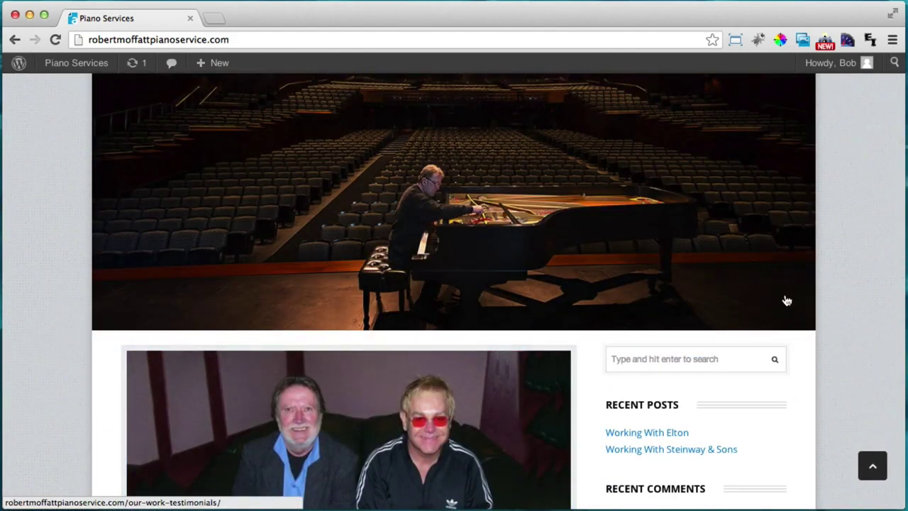
scroll(785, 300, "up", 5)
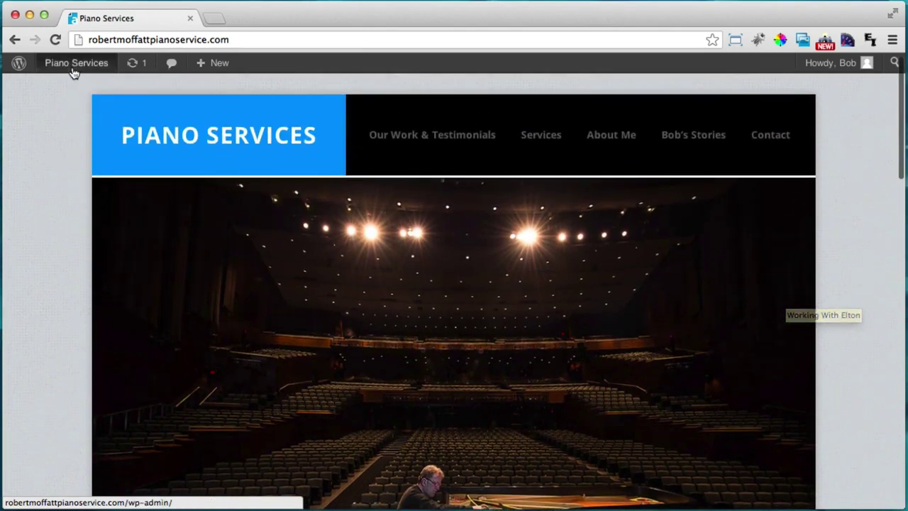
left_click(67, 202)
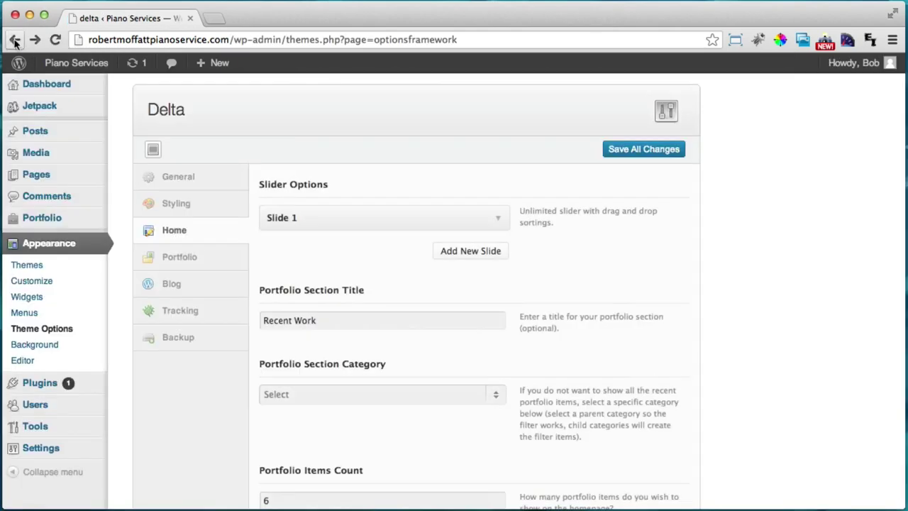
Create a page titled 'Home' with the Portfolio - AJAX template and publish it.
mouse_move(40, 177)
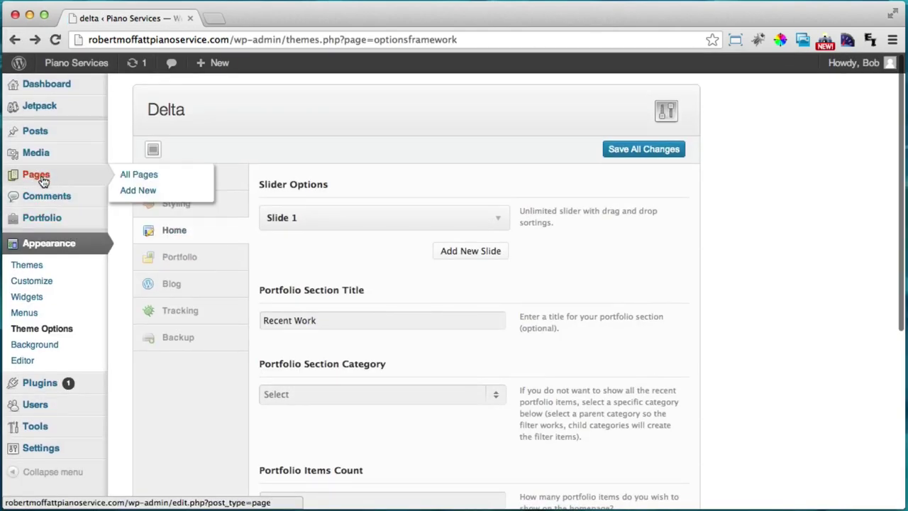
left_click(146, 197)
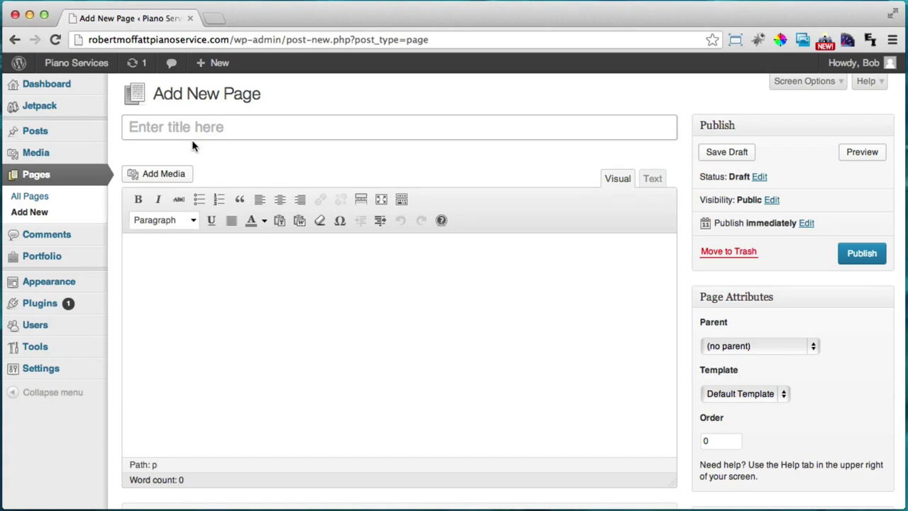
left_click(196, 133)
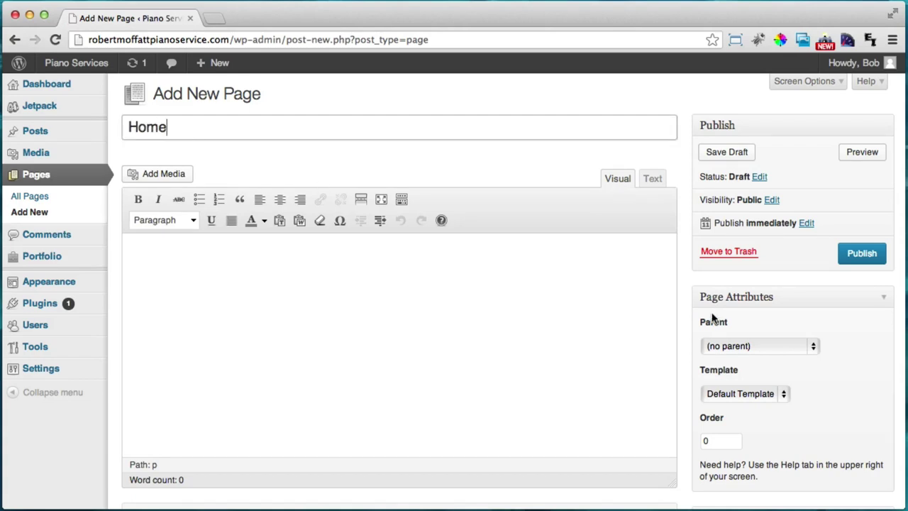
left_click(735, 393)
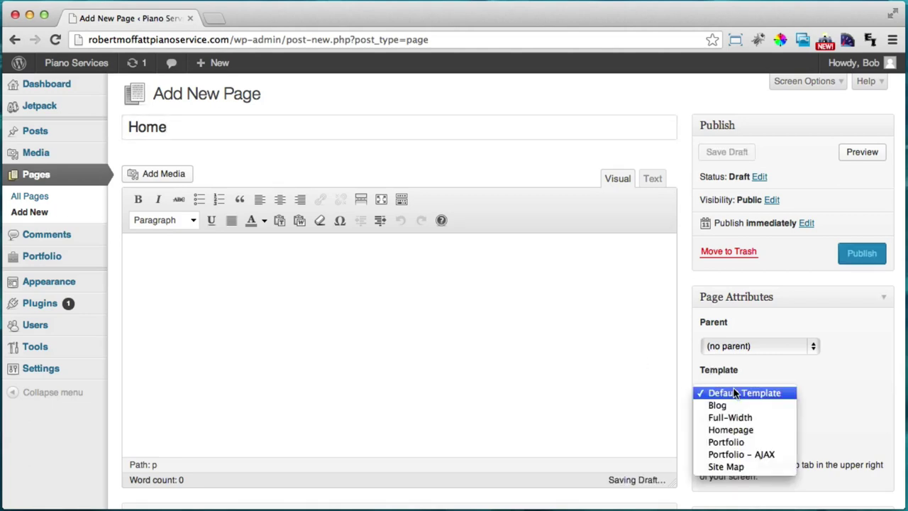
left_click(740, 454)
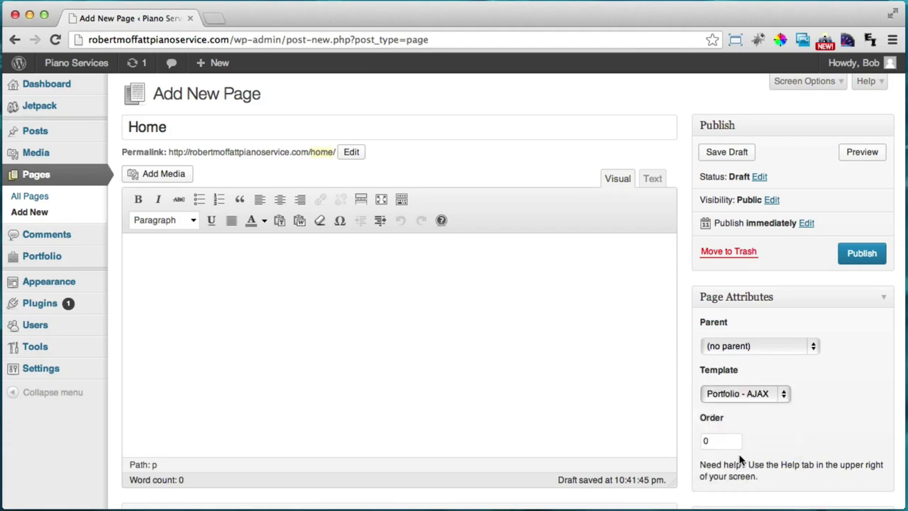
scroll(740, 460, "down", 5)
scroll(740, 459, "up", 5)
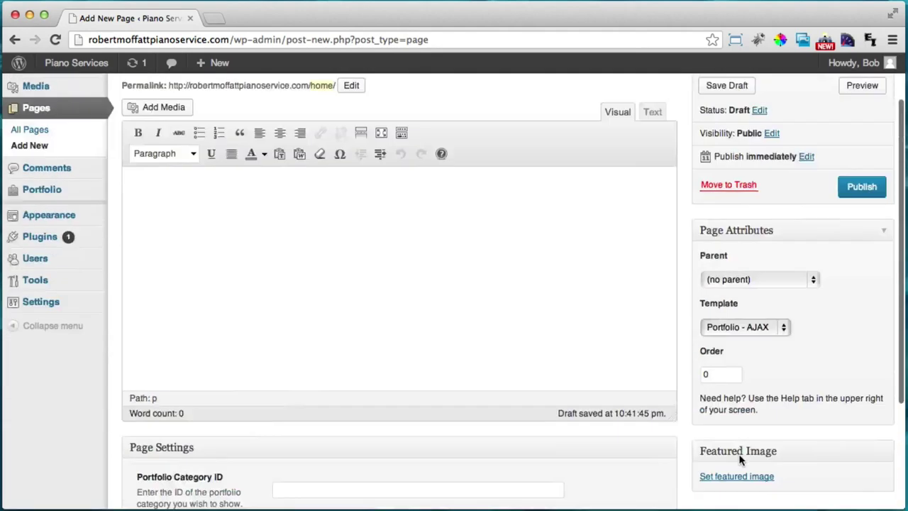
left_click(857, 248)
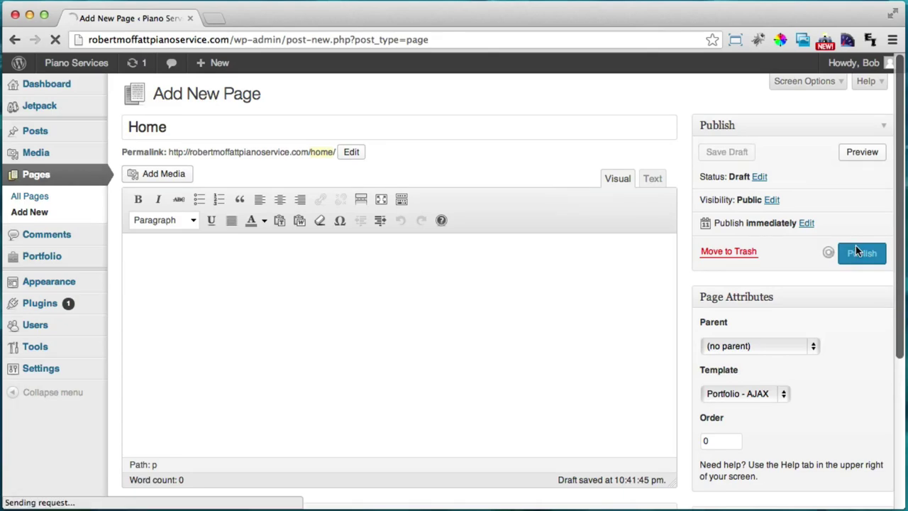
left_click(73, 67, "super")
left_click(240, 20)
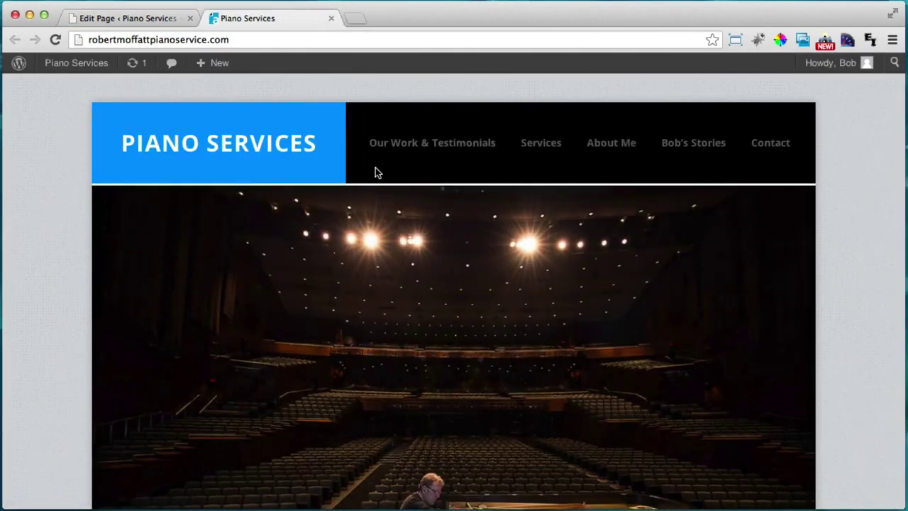
left_click(138, 19)
left_click(330, 18)
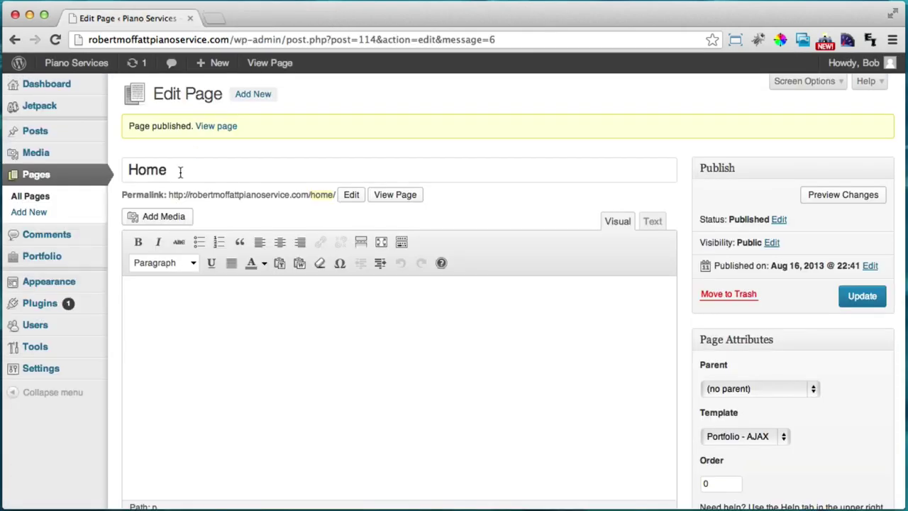
mouse_move(39, 374)
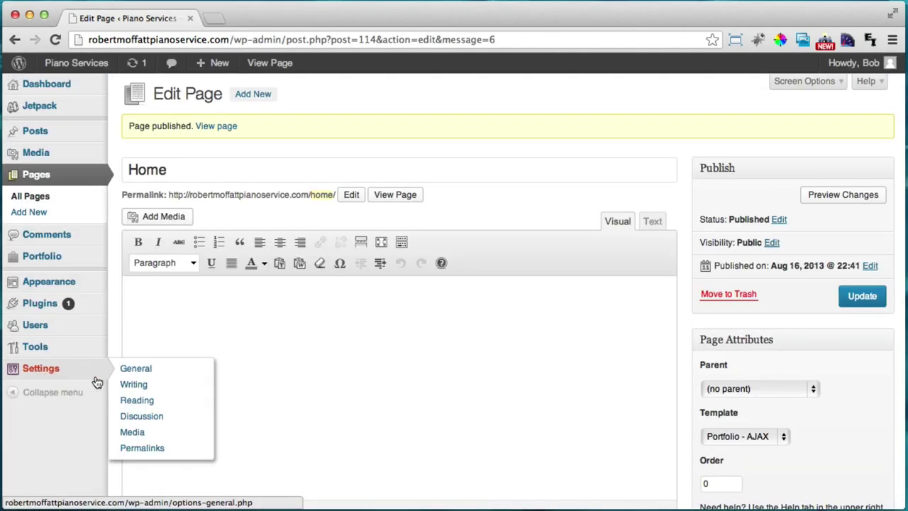
In Reading settings, choose a static front page of Home and posts page Bob's Stories, then save.
left_click(141, 410)
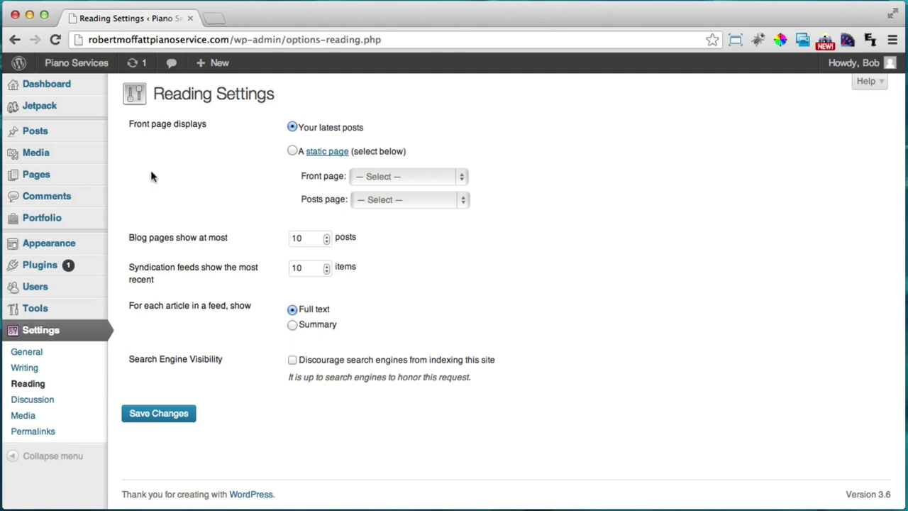
left_click(292, 152)
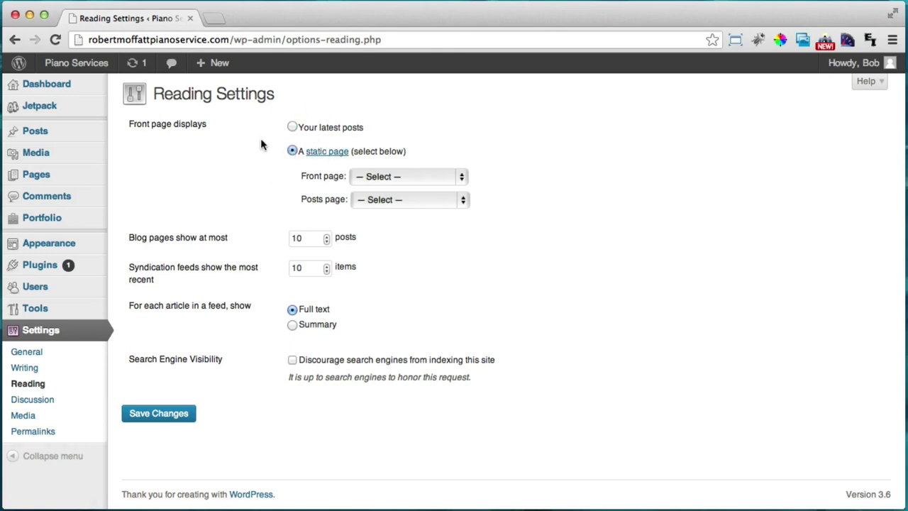
left_click(363, 176)
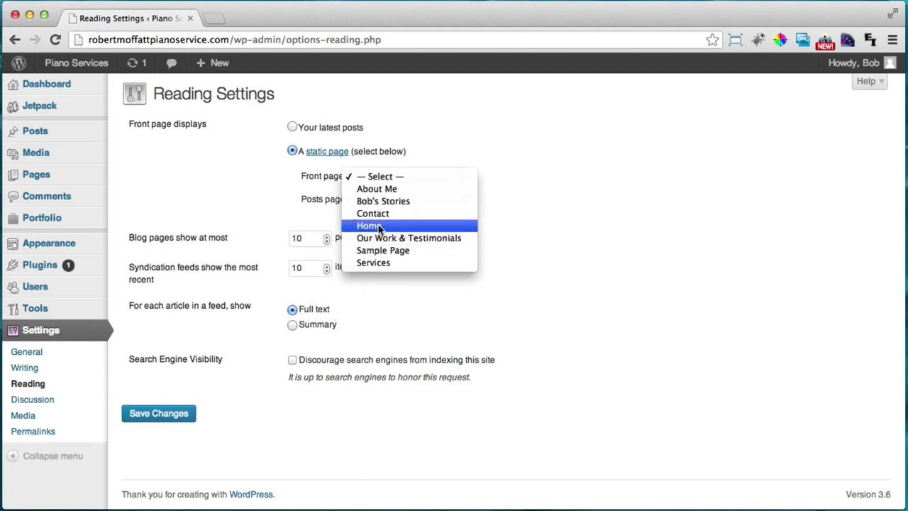
left_click(368, 225)
left_click(368, 201)
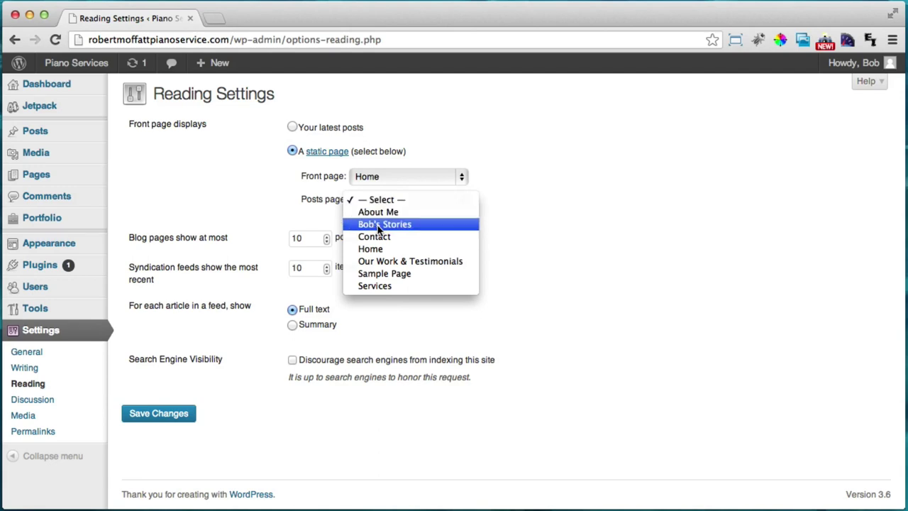
left_click(378, 224)
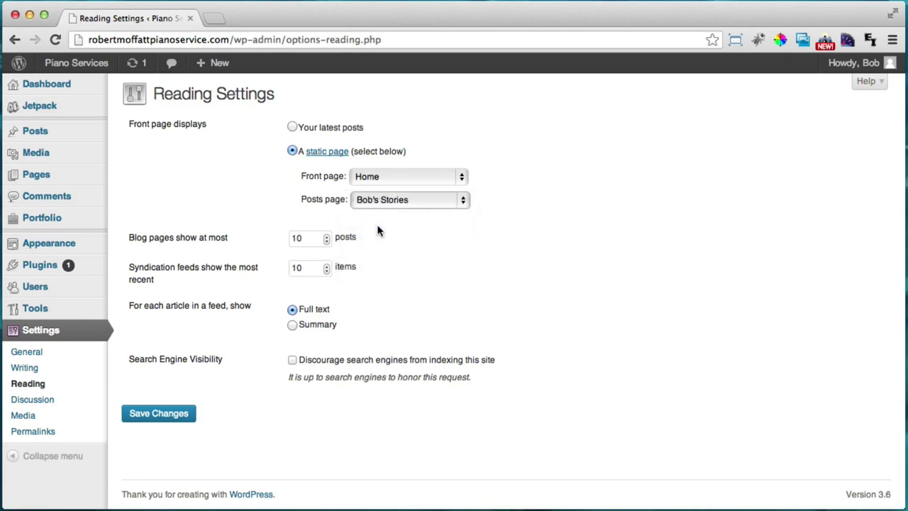
left_click(171, 422)
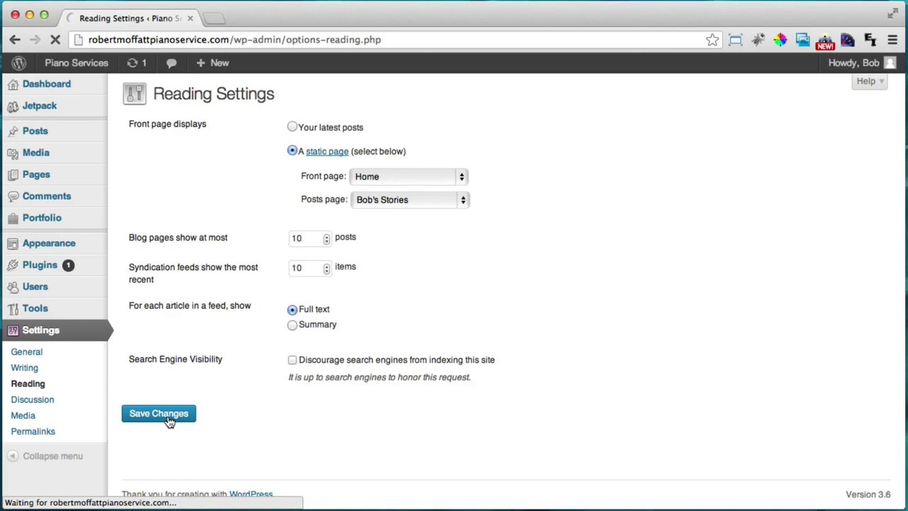
View the new Home page and its portfolio grid in a second tab, then return to Reading Settings.
left_click(57, 64, "super")
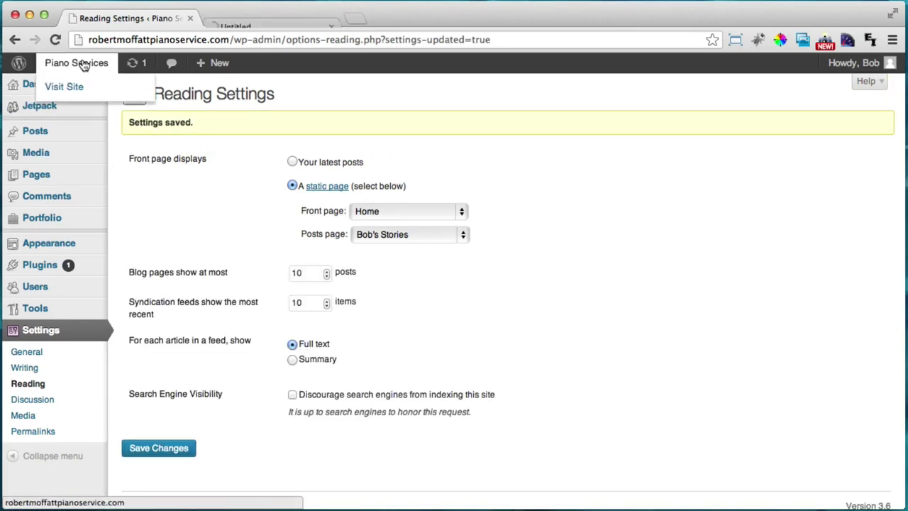
left_click(268, 12)
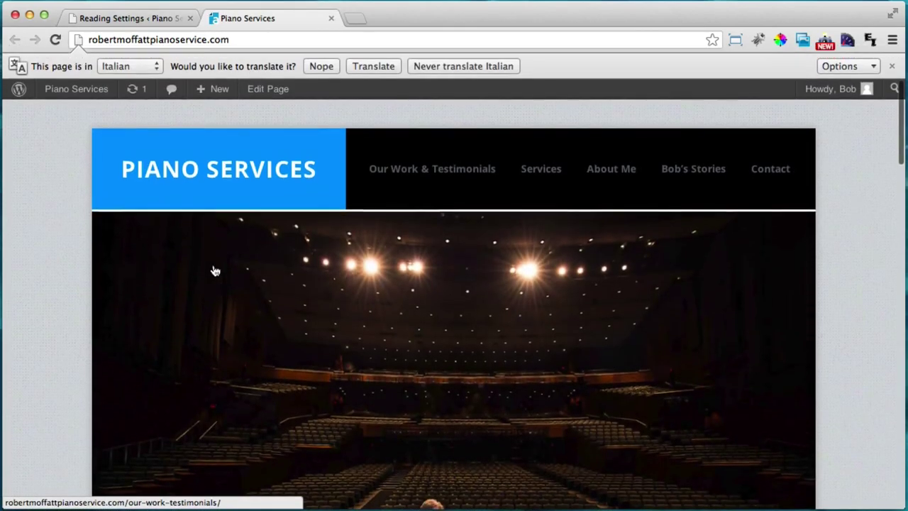
scroll(215, 266, "down", 5)
scroll(214, 267, "down", 15)
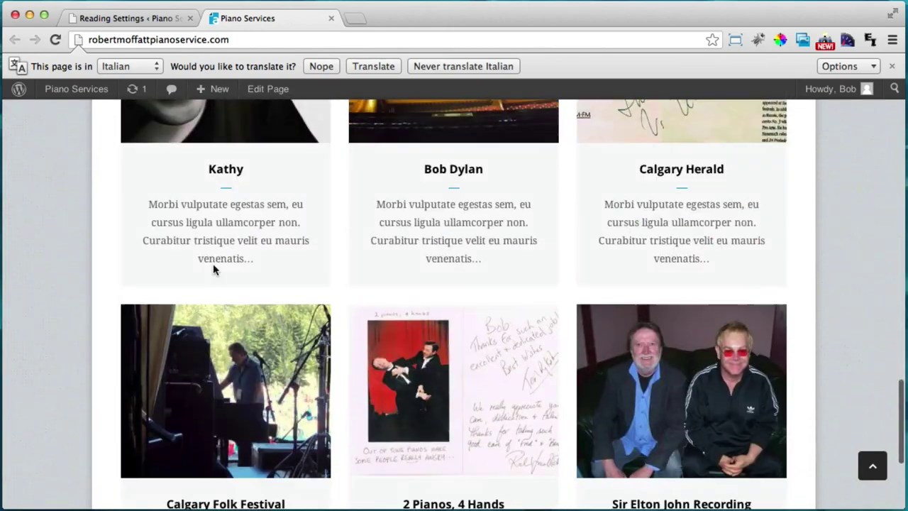
scroll(215, 270, "up", 20)
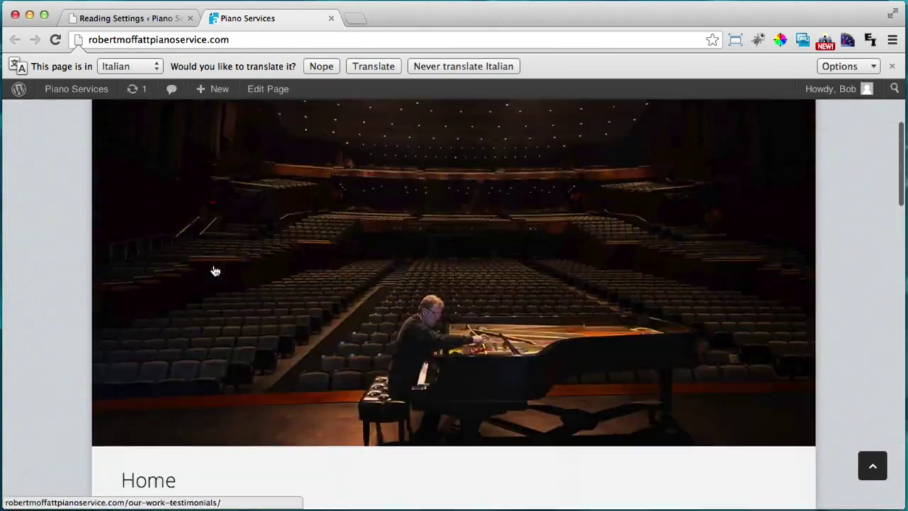
scroll(215, 270, "down", 10)
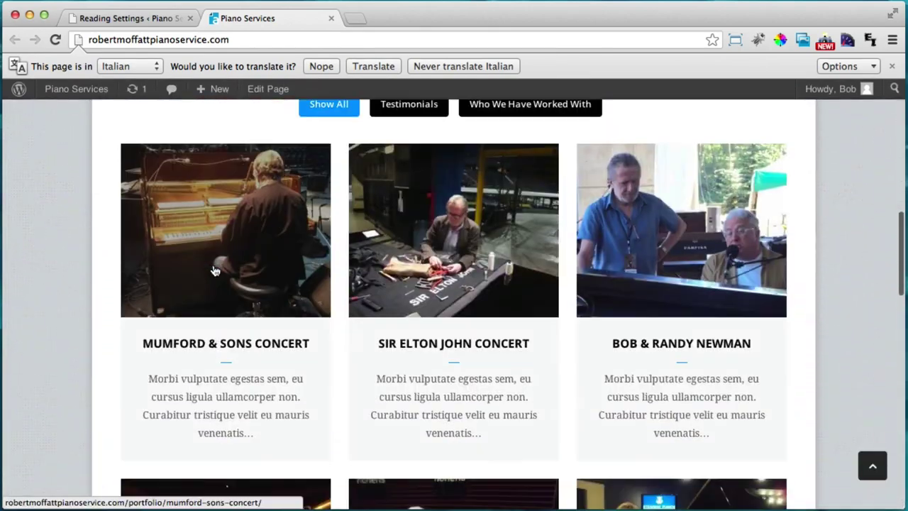
scroll(214, 268, "down", 3)
scroll(213, 266, "up", 10)
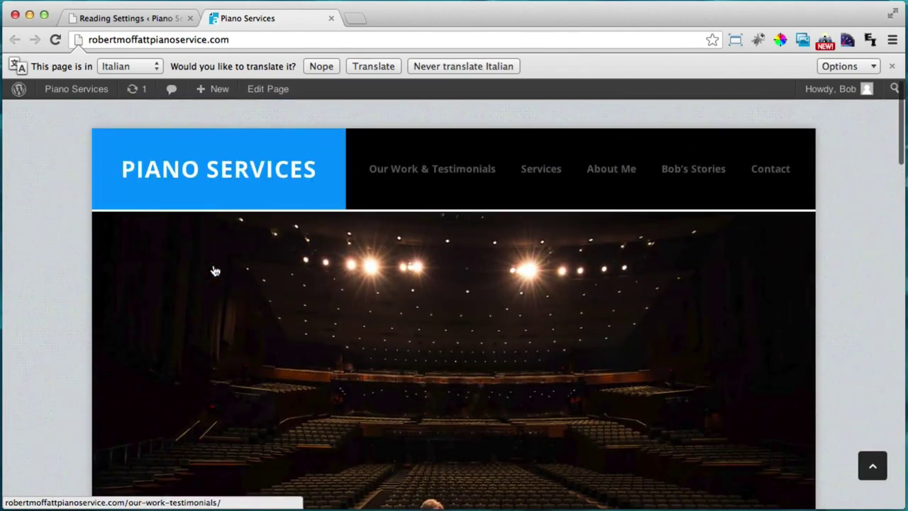
left_click(118, 17)
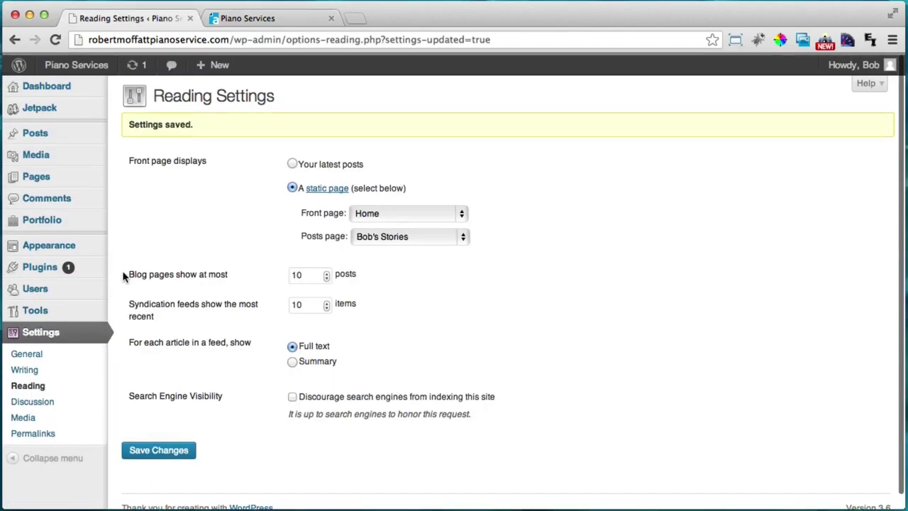
Assign the Homepage template to the Home page under Page Attributes and update it.
left_click(40, 181)
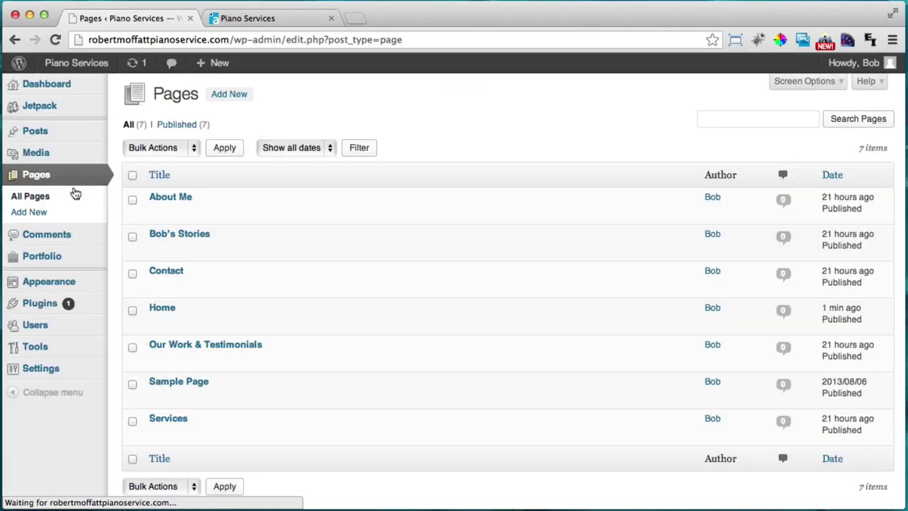
left_click(159, 309)
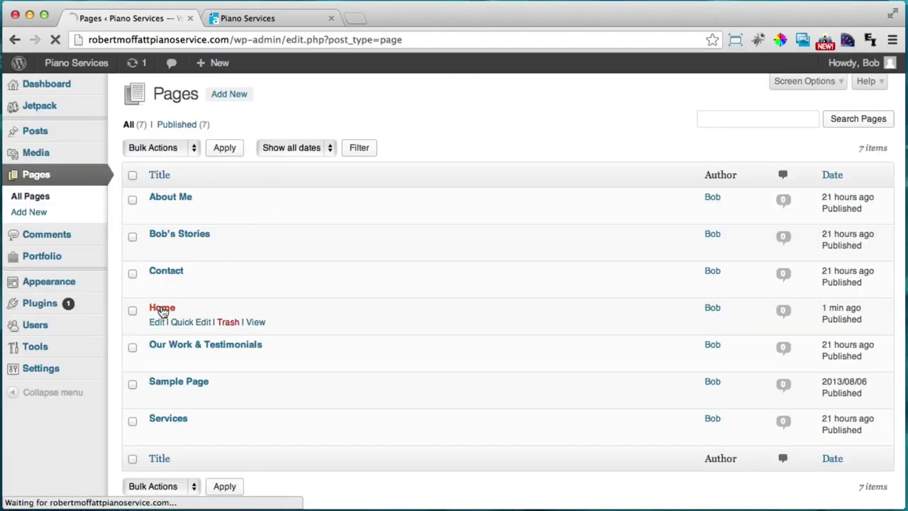
scroll(638, 341, "down", 1)
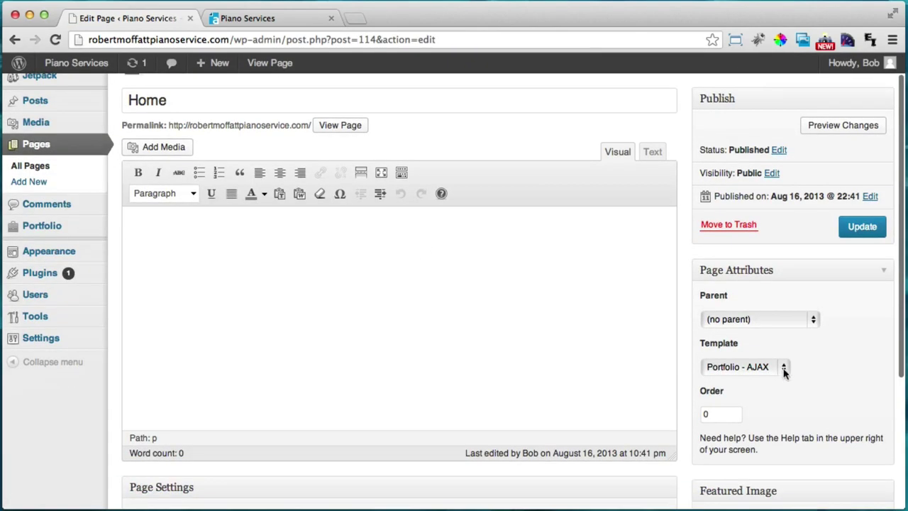
left_click(727, 368)
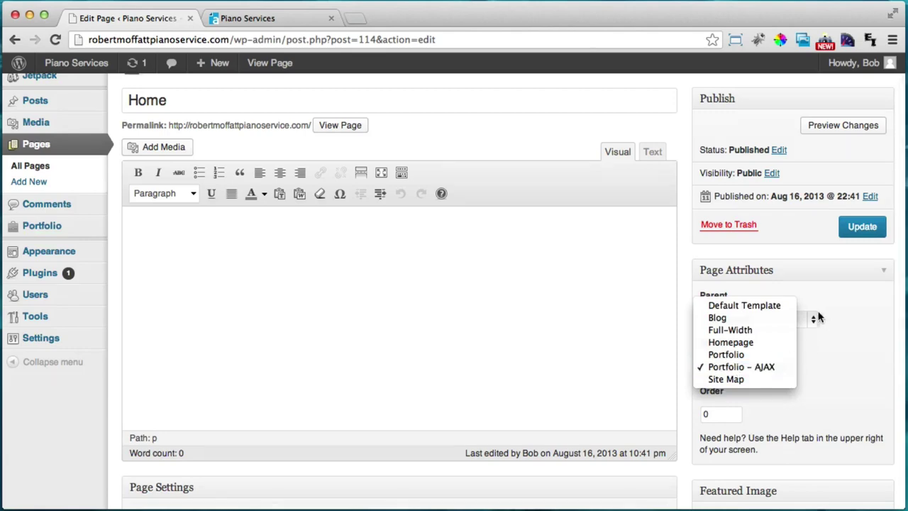
left_click(746, 343)
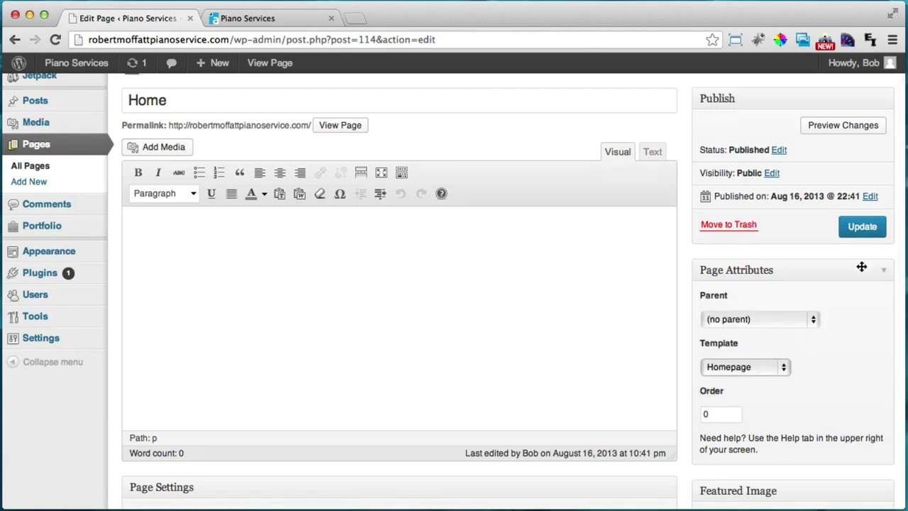
left_click(864, 227)
Reload the live site and scroll down to the new Recent Work section.
left_click(214, 19)
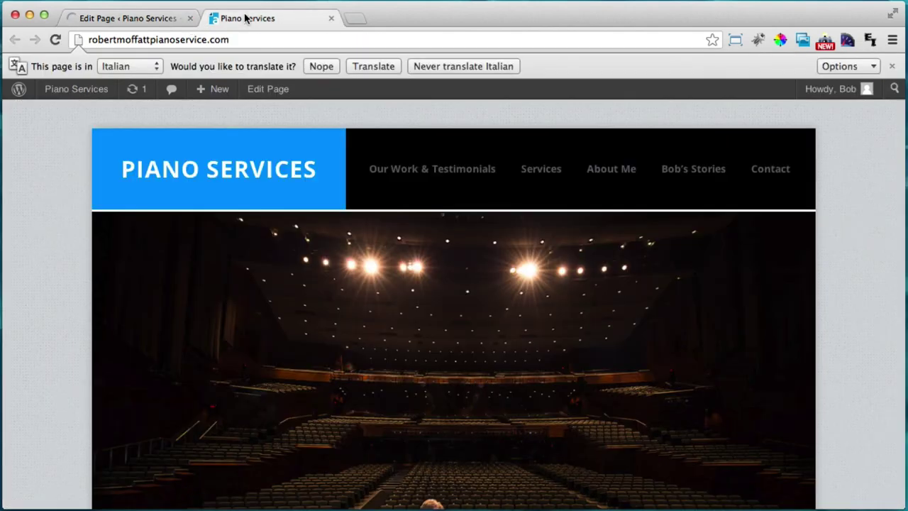
left_click(55, 40)
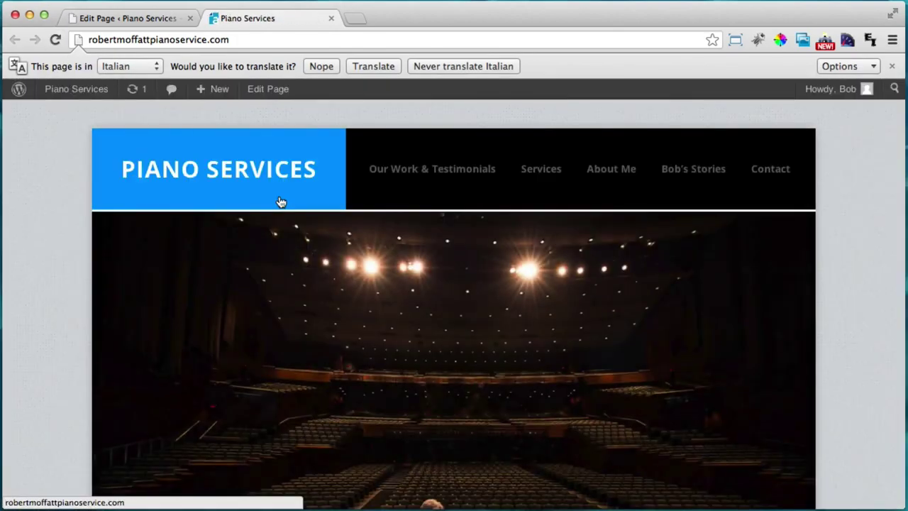
scroll(279, 203, "down", 5)
scroll(280, 203, "down", 8)
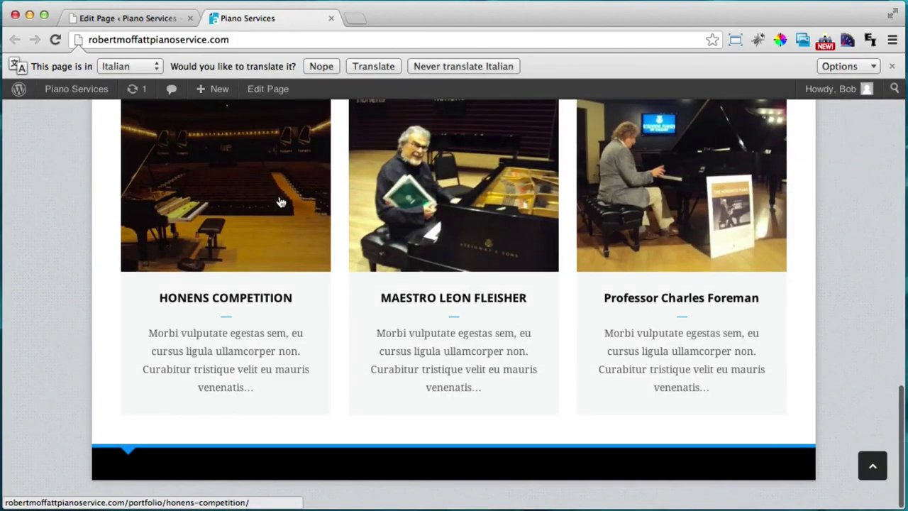
scroll(279, 203, "up", 4)
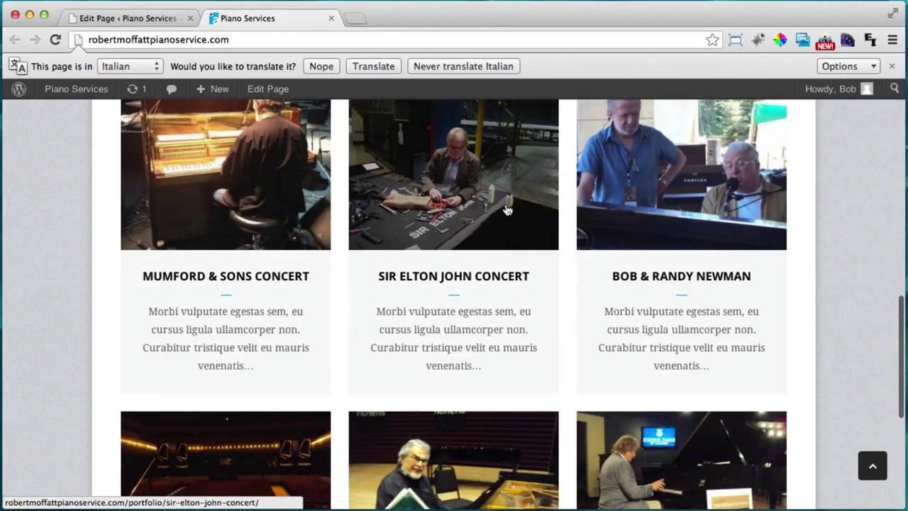
scroll(627, 183, "down", 5)
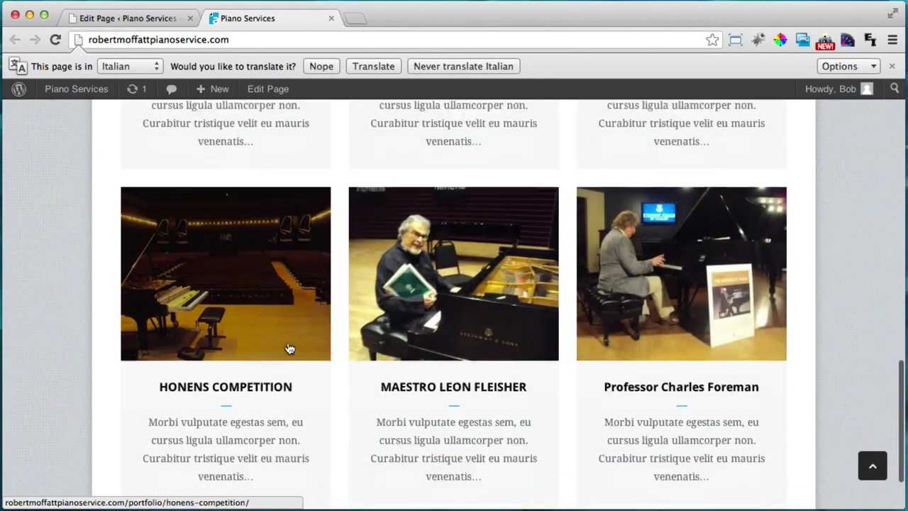
scroll(287, 340, "up", 6)
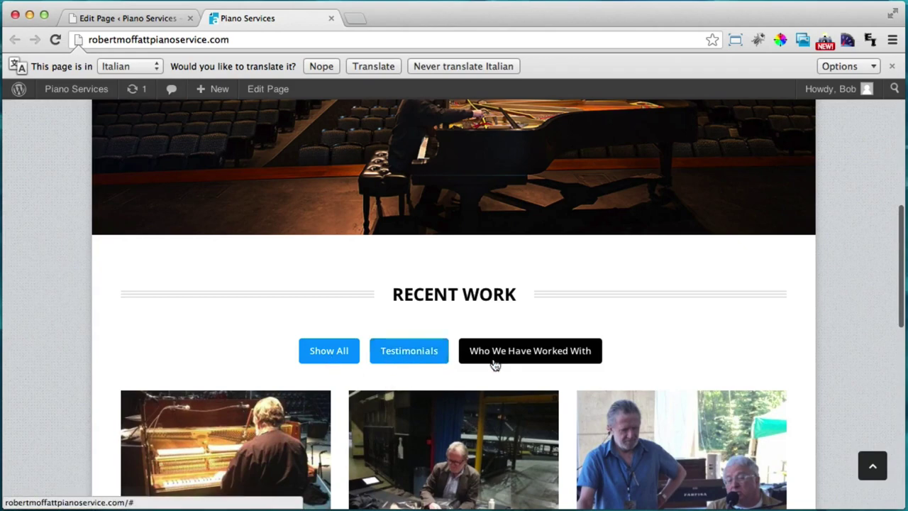
Try the Who We Have Worked With and Testimonials portfolio filters.
left_click(506, 359)
scroll(539, 319, "down", 3)
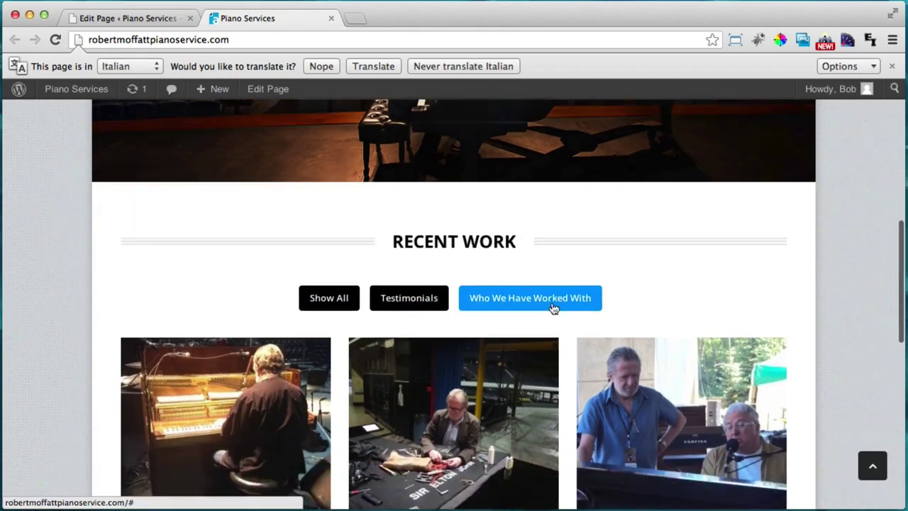
left_click(425, 272)
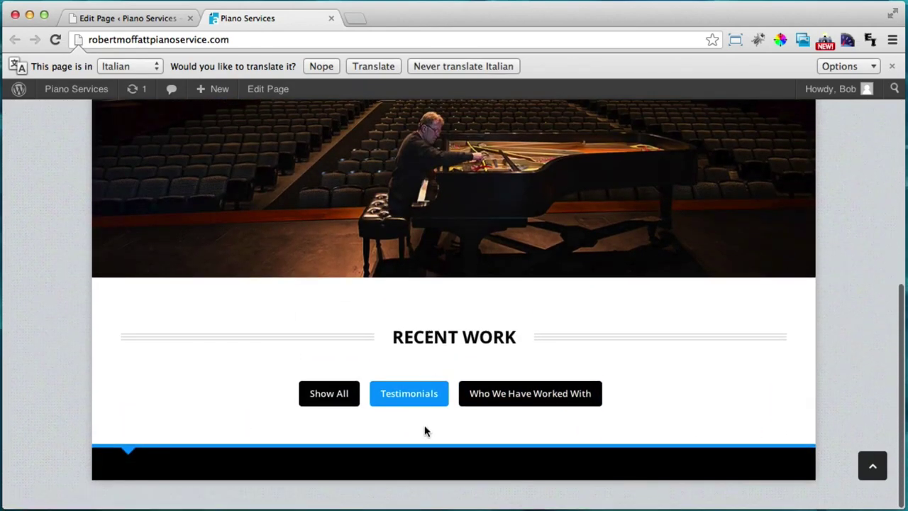
left_click(502, 397)
scroll(454, 423, "down", 3)
scroll(452, 424, "up", 10)
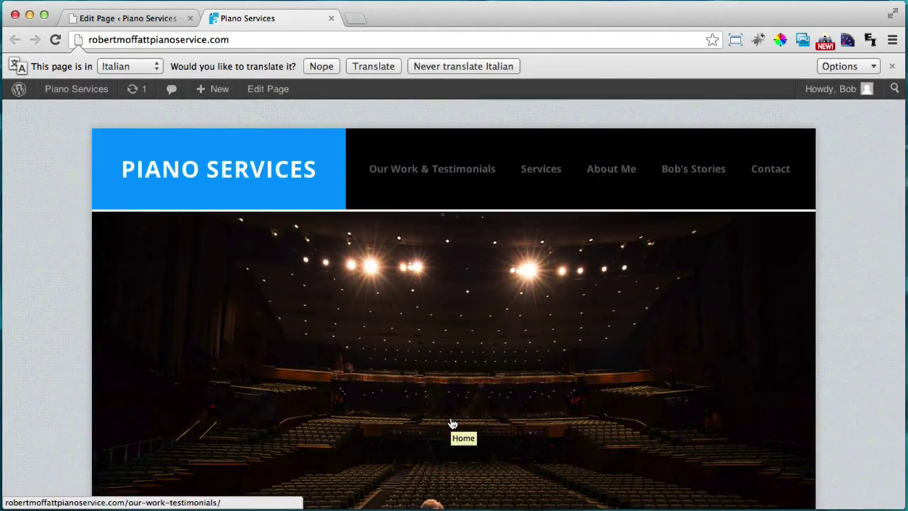
scroll(452, 424, "down", 3)
scroll(452, 424, "up", 5)
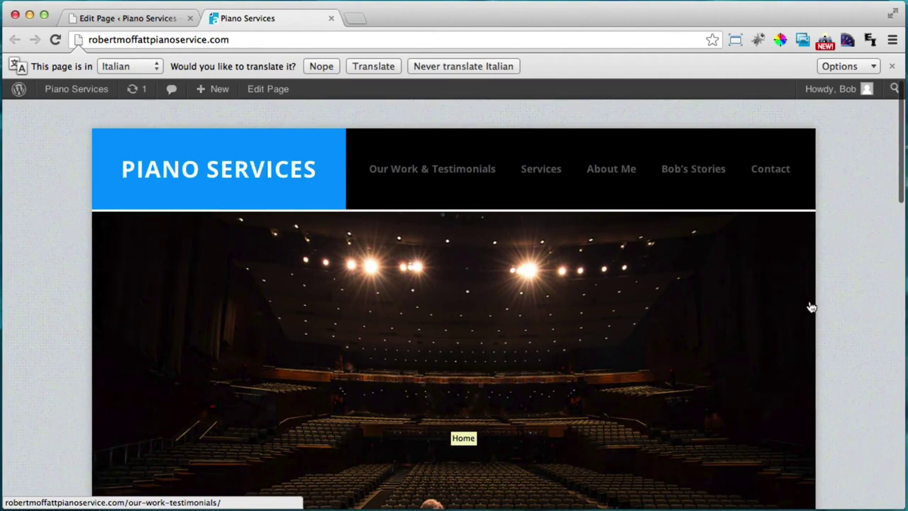
Go to Contact from the navigation bar and look over its comment form.
left_click(771, 170)
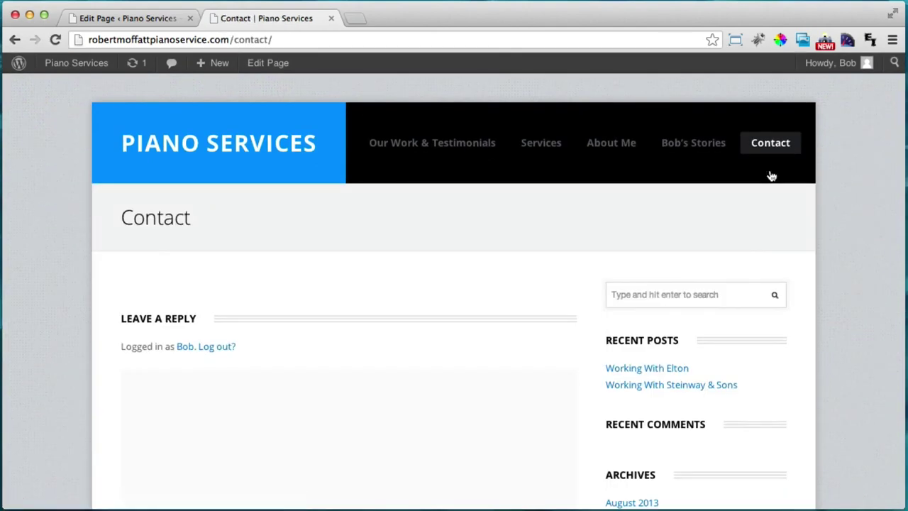
scroll(770, 174, "down", 3)
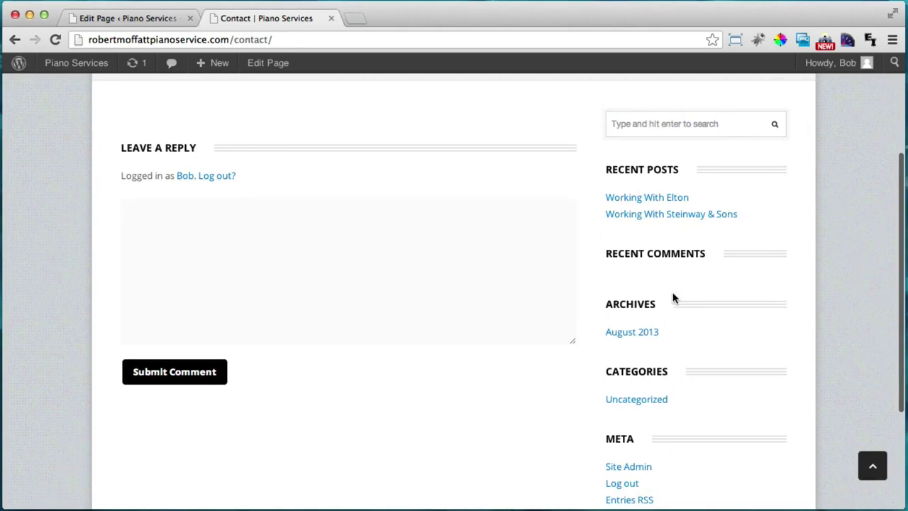
scroll(674, 298, "up", 4)
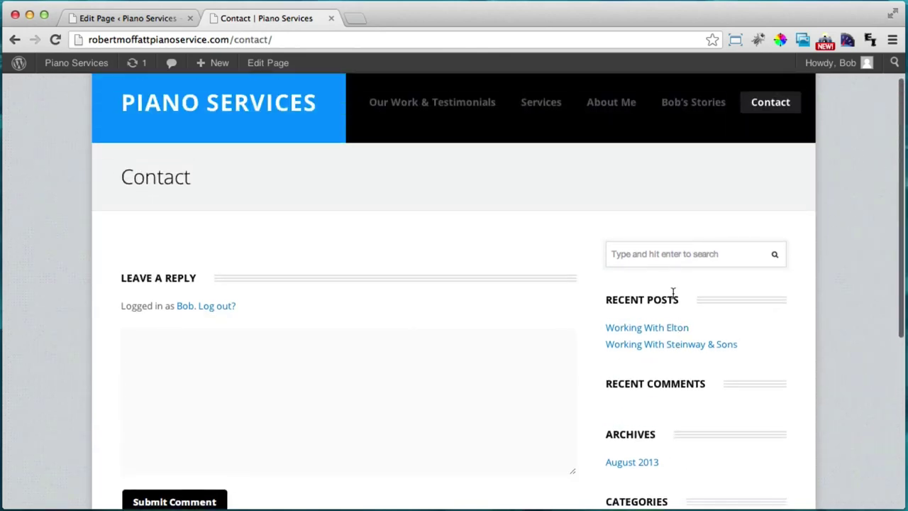
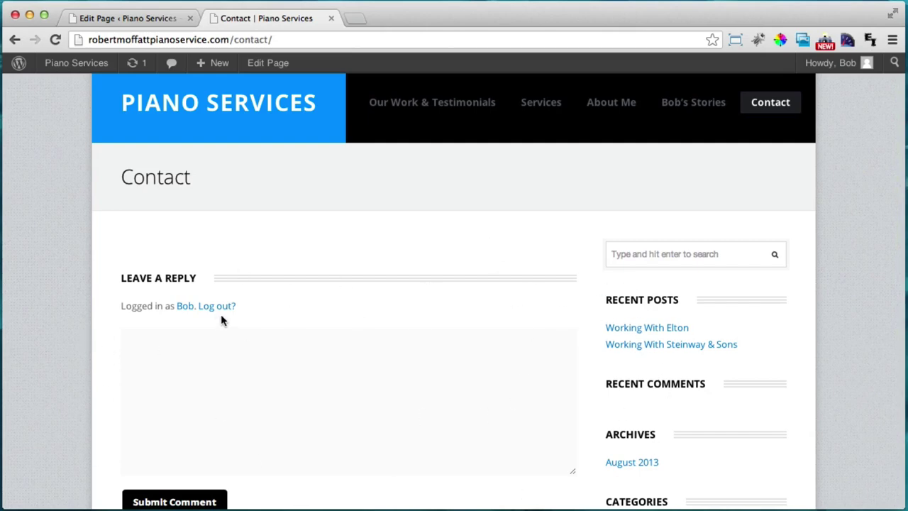
Close the live Contact tab, then find, install and activate the Contact Form 7 plugin.
left_click(157, 19)
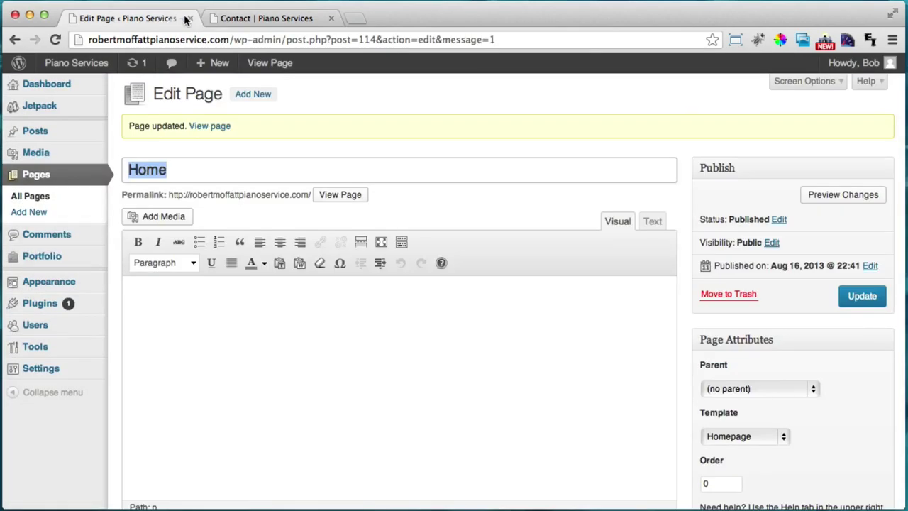
left_click(331, 19)
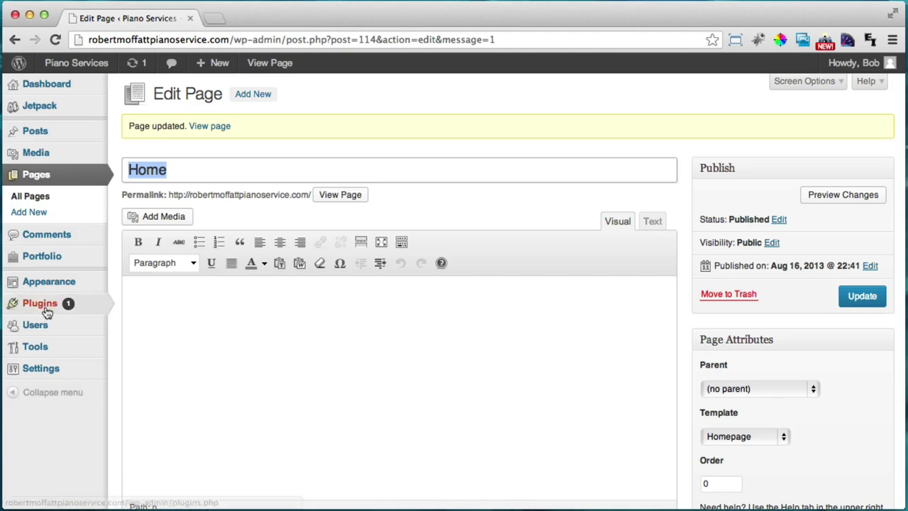
mouse_move(41, 307)
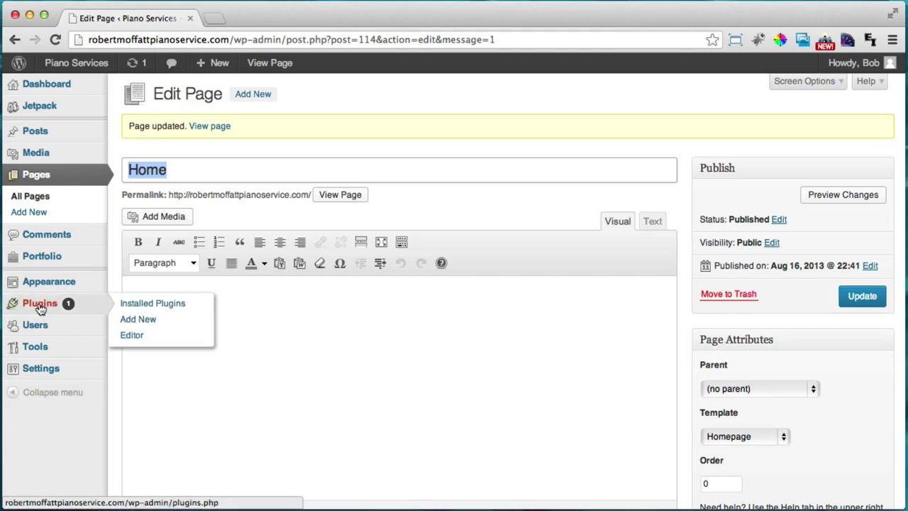
left_click(128, 322)
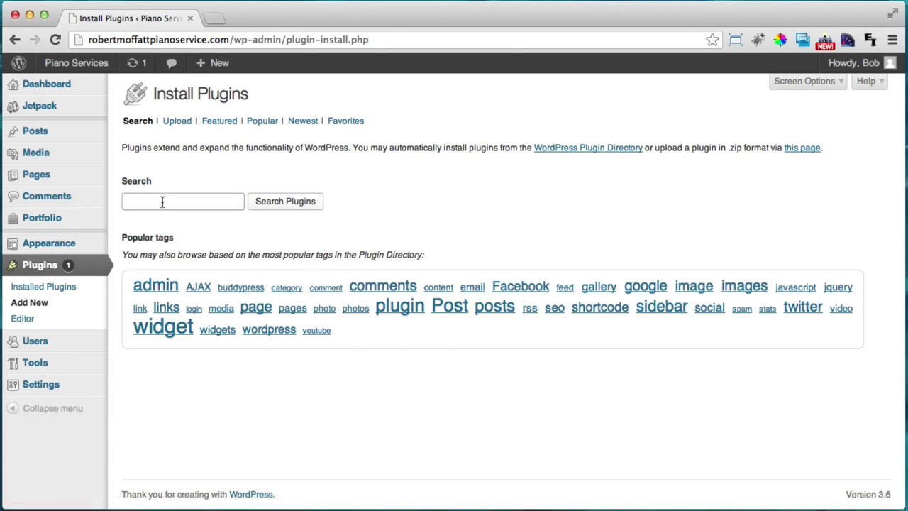
left_click(177, 200)
type("contact form 7")
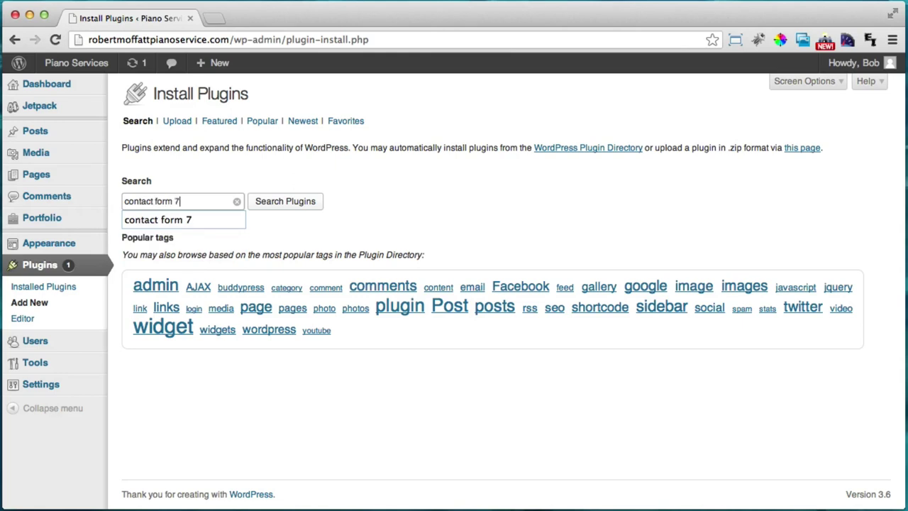
left_click(275, 201)
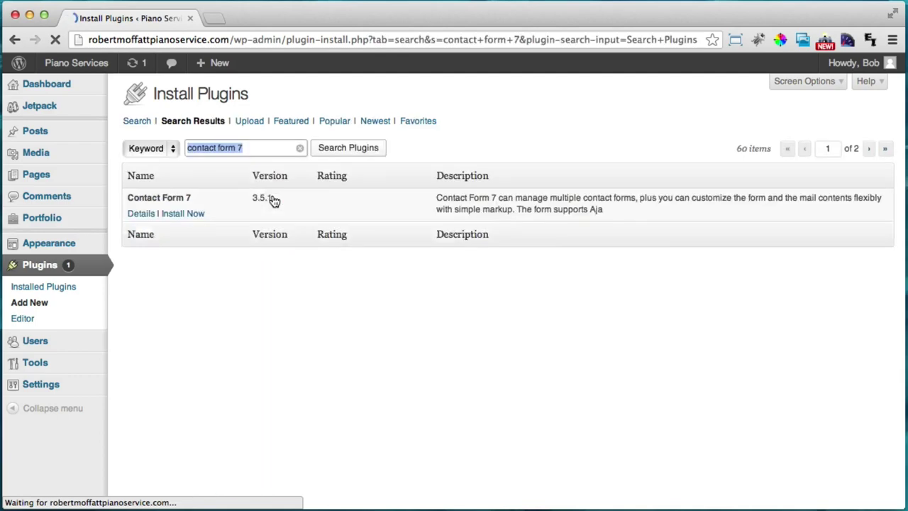
left_click(175, 218)
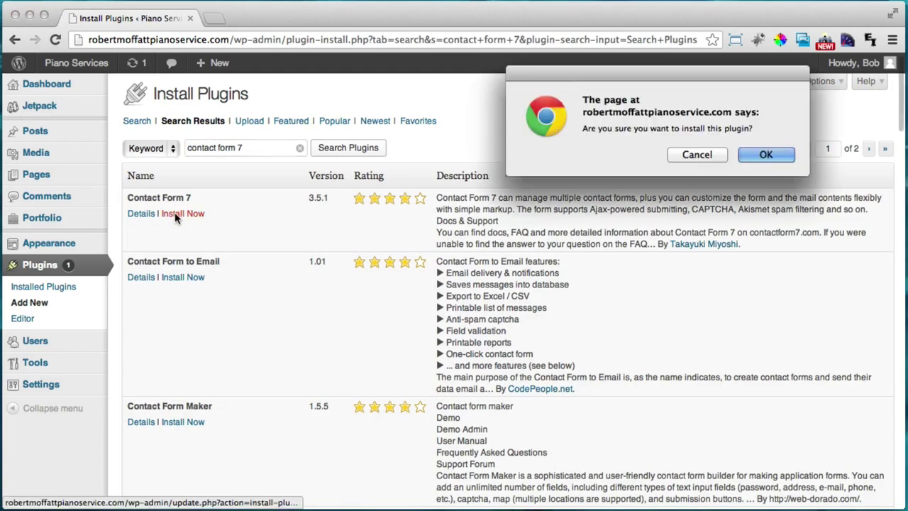
left_click(753, 157)
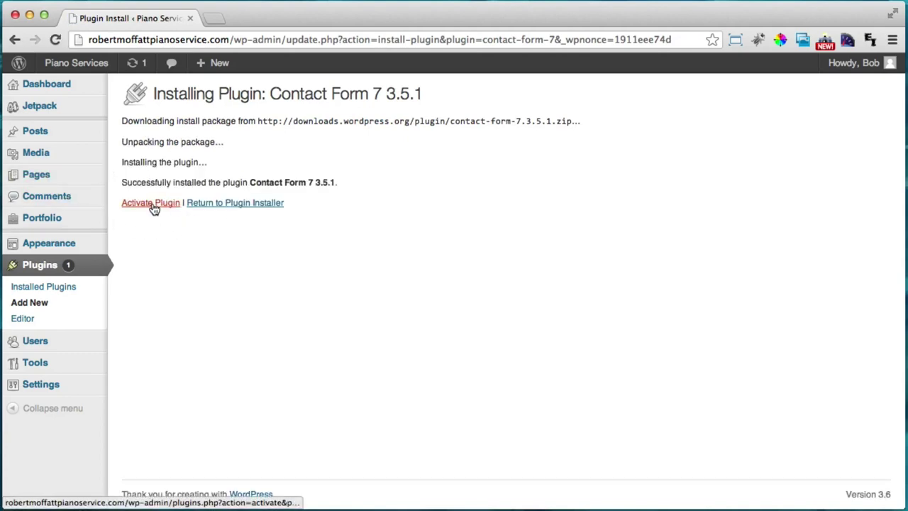
left_click(152, 203)
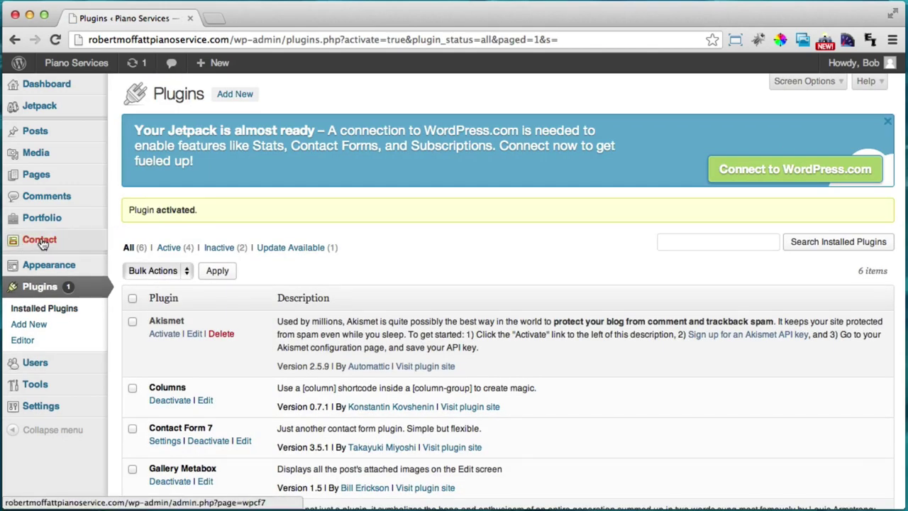
Open Contact form 1 for editing and copy its shortcode.
left_click(40, 243)
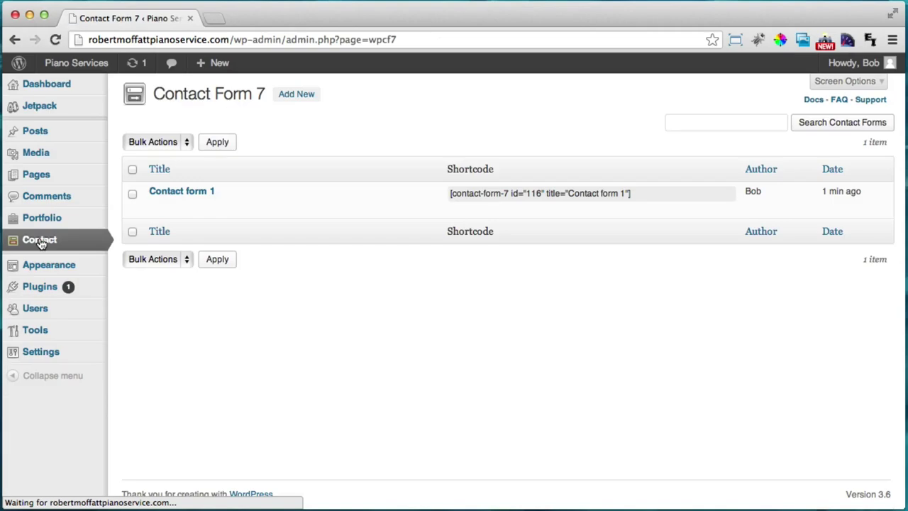
mouse_move(147, 196)
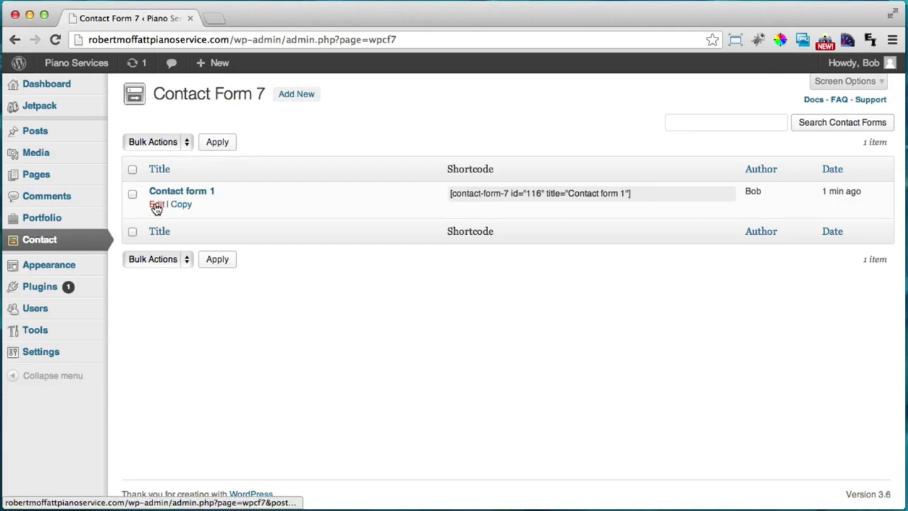
left_click(156, 206)
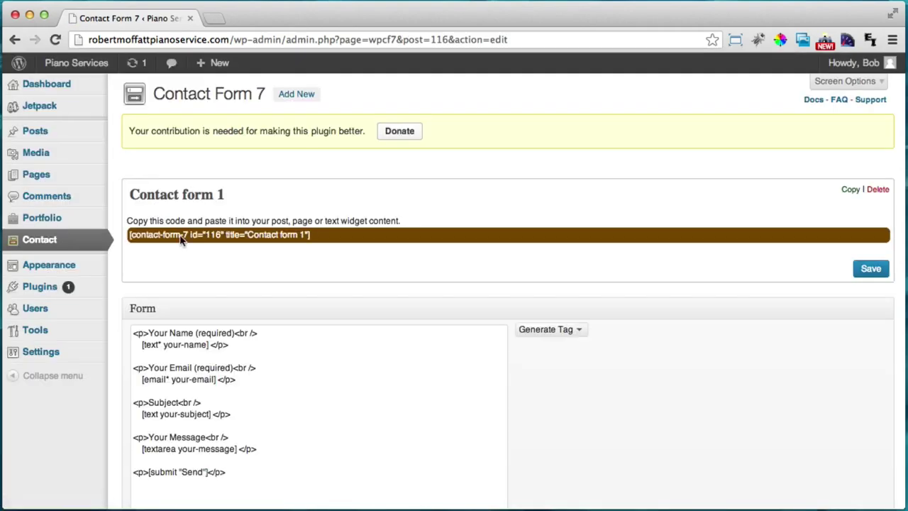
left_click_drag(317, 237, 124, 241)
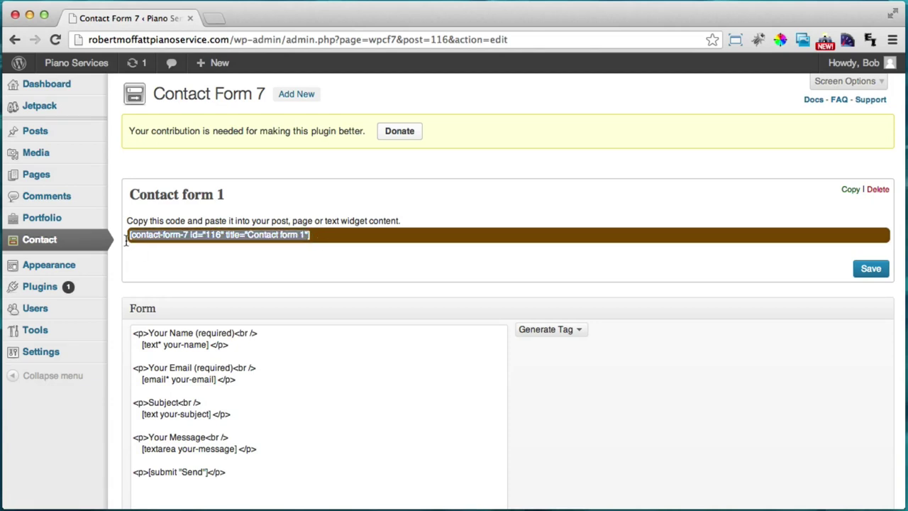
right_click(162, 239)
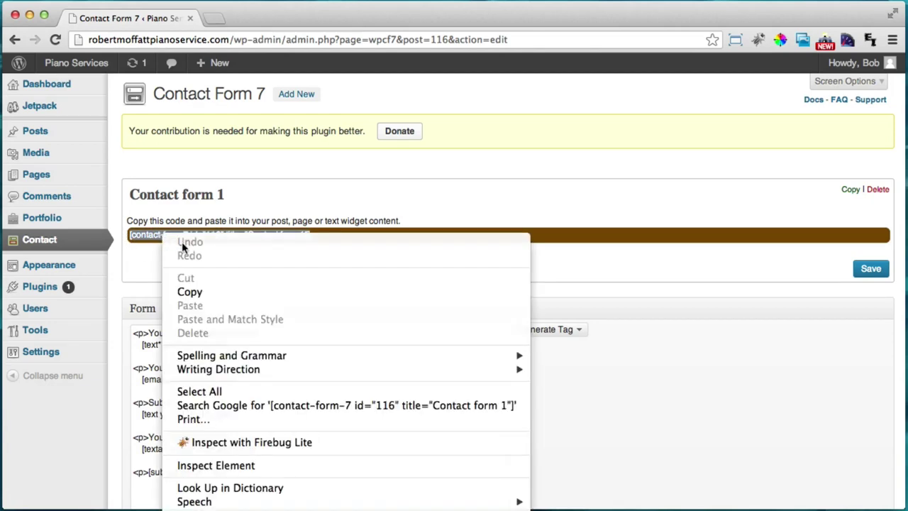
left_click(200, 288)
Check the recipient e-mail in the form's Mail settings and save Contact form 1.
scroll(288, 292, "down", 5)
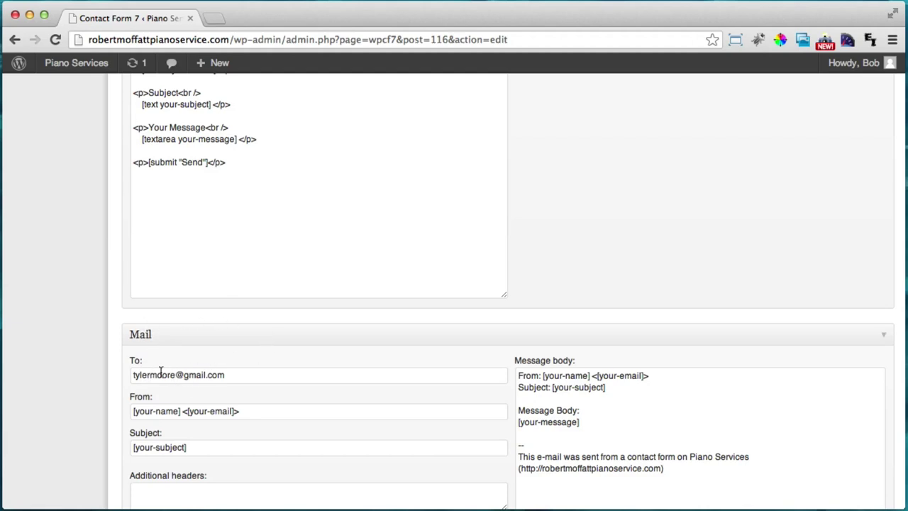
double_click(148, 376)
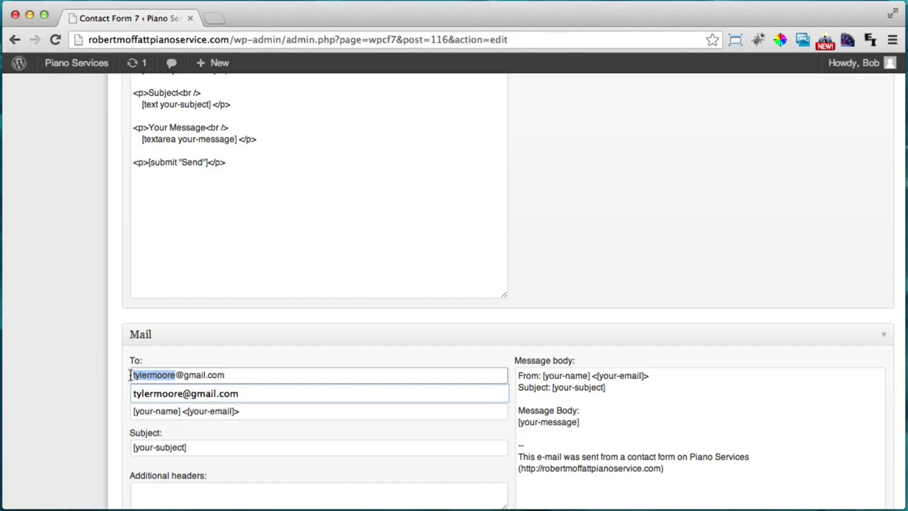
scroll(659, 293, "up", 2)
scroll(662, 294, "down", 2)
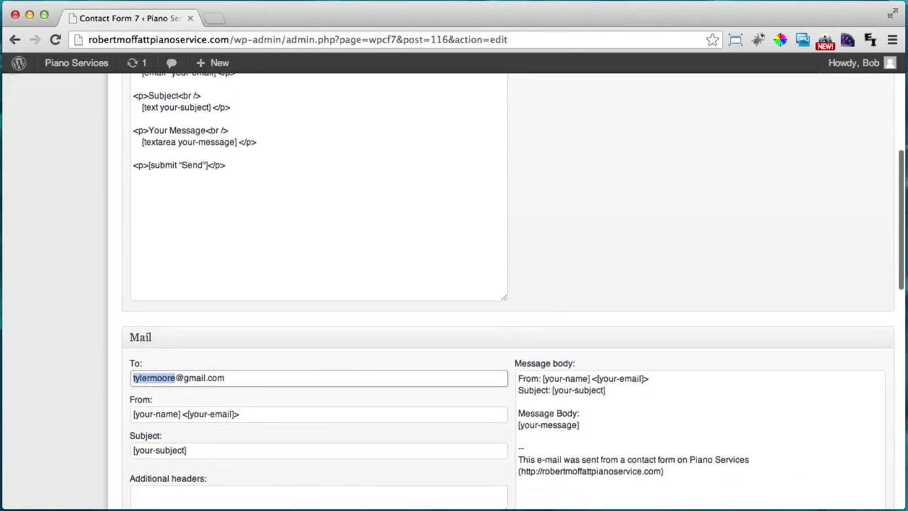
scroll(288, 359, "up", 10)
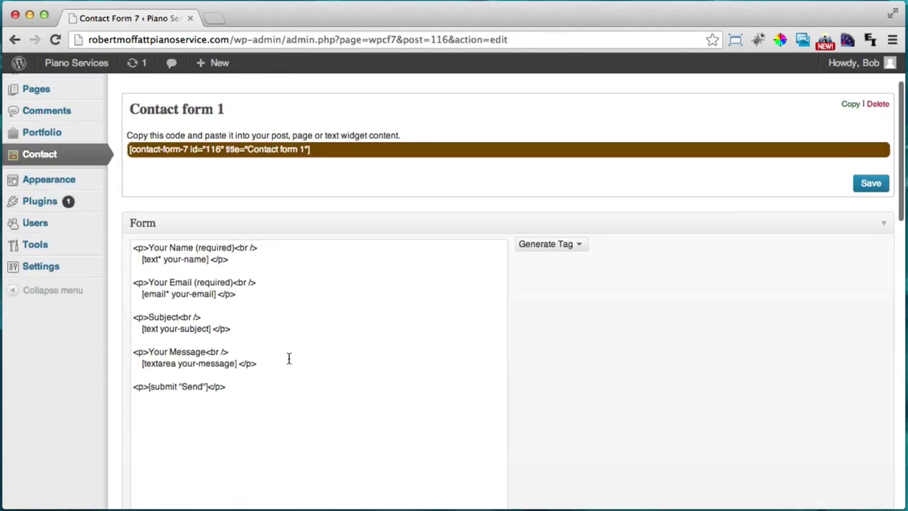
left_click(869, 212)
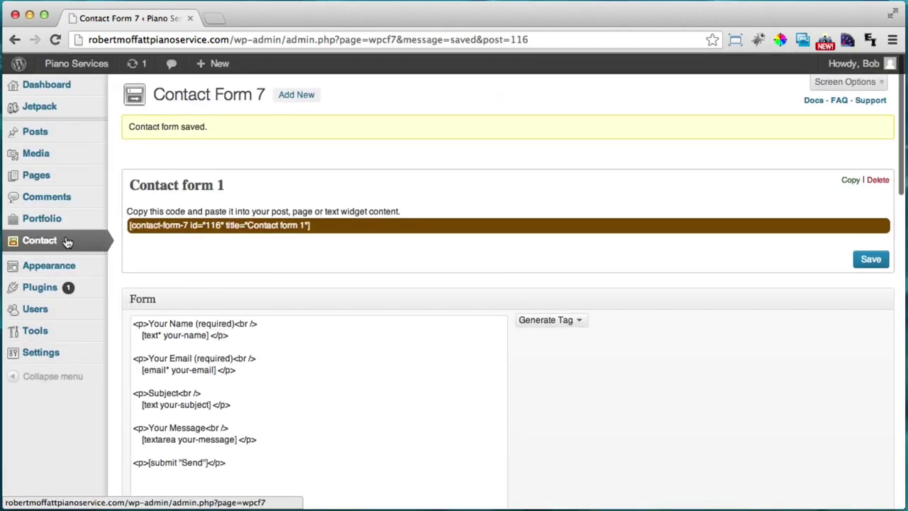
Paste the Contact form 1 shortcode into the Contact page, review Screen Options, and update the page.
left_click(46, 177)
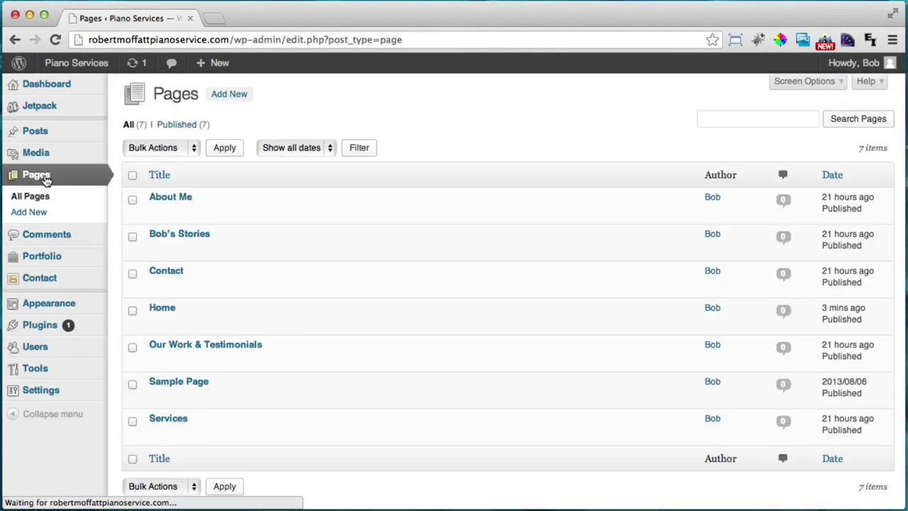
left_click(169, 272)
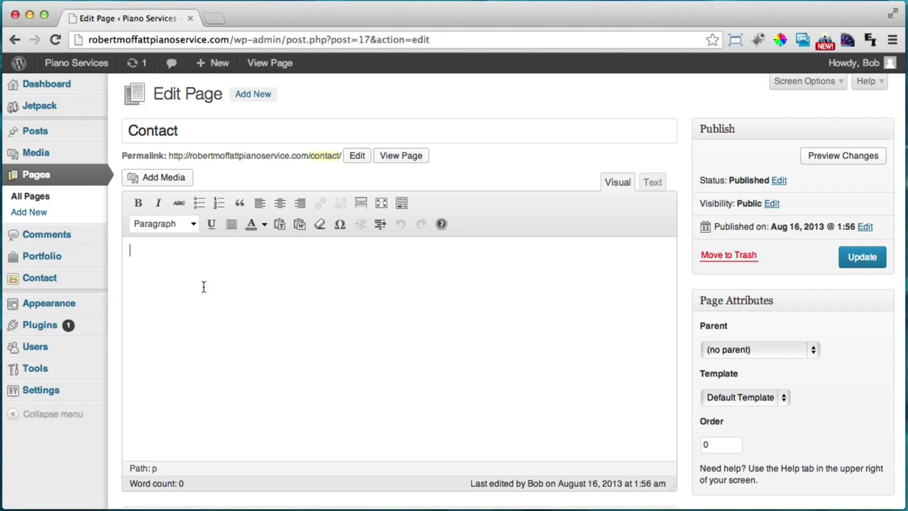
key("super+v")
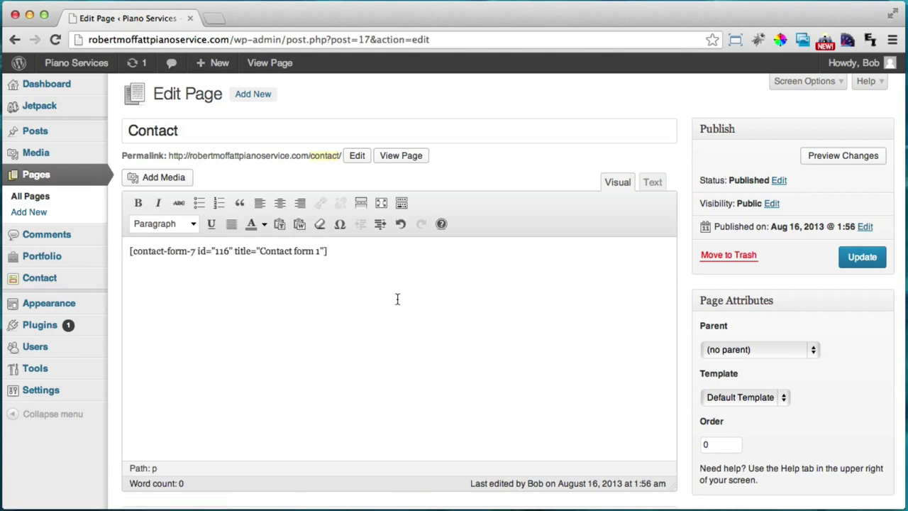
left_click(793, 82)
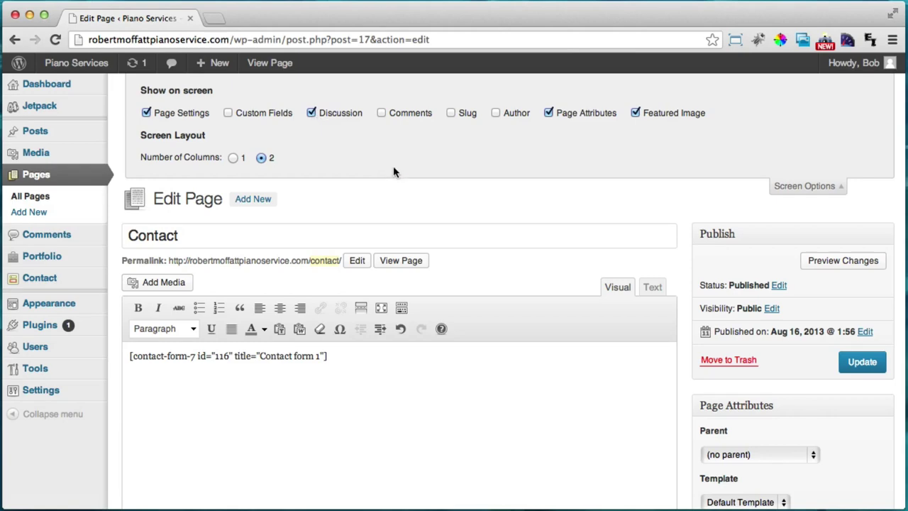
scroll(395, 172, "down", 10)
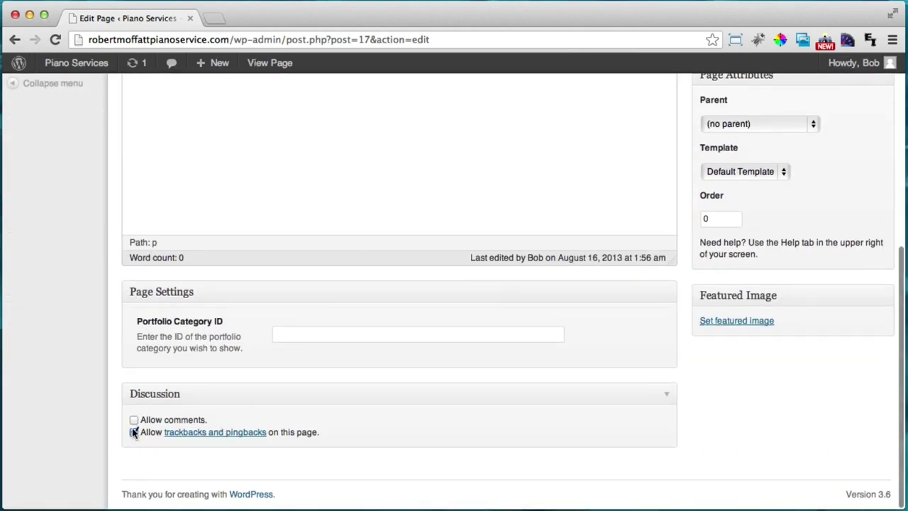
scroll(442, 363, "up", 10)
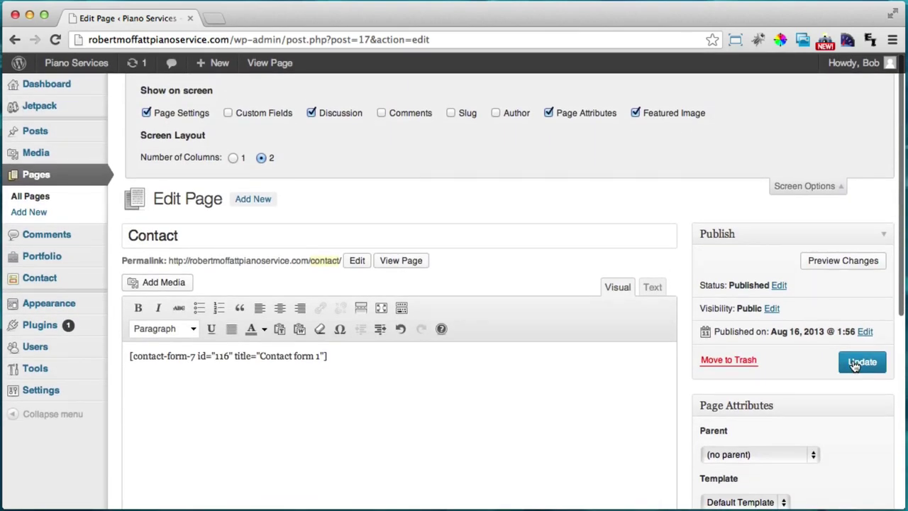
left_click(851, 363)
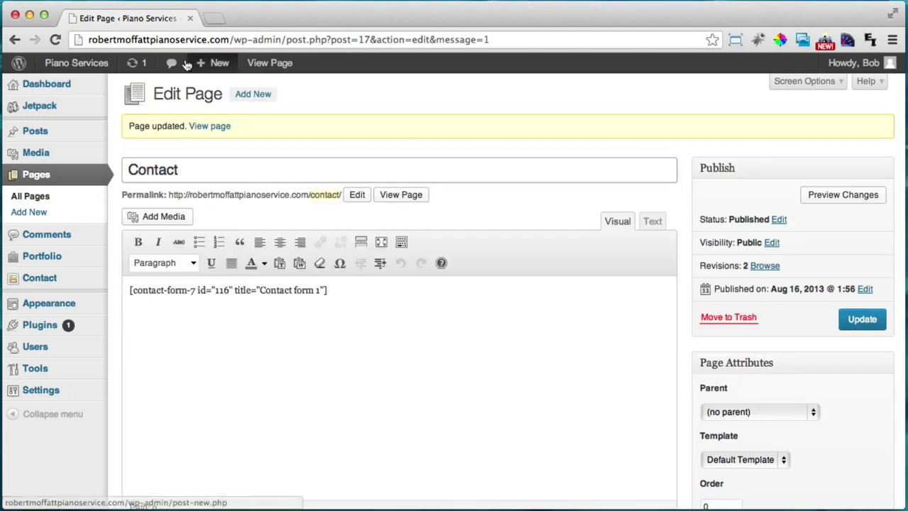
View the live site in a new tab and go to its Contact page.
mouse_move(76, 64)
left_click(64, 84, "super")
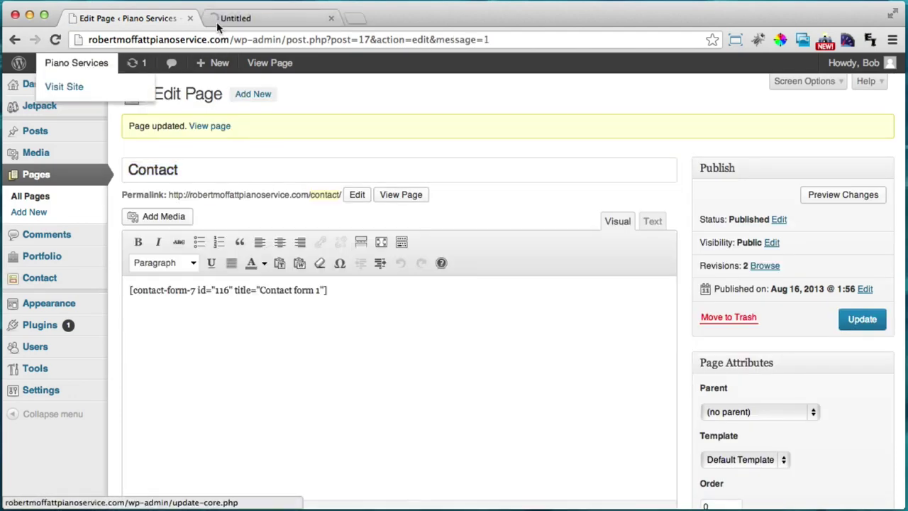
left_click(247, 20)
left_click(794, 145)
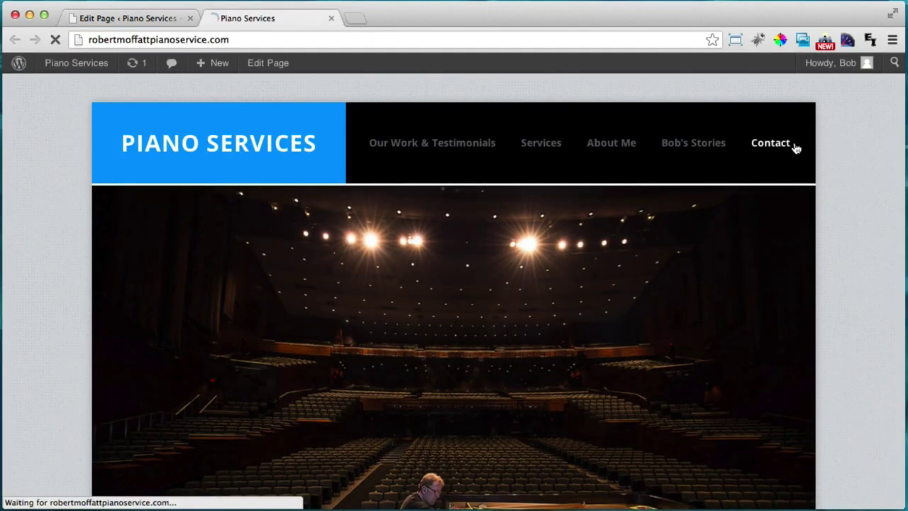
Try the form's Message, Subject, Name and Email fields, then close the live tab.
scroll(443, 327, "down", 3)
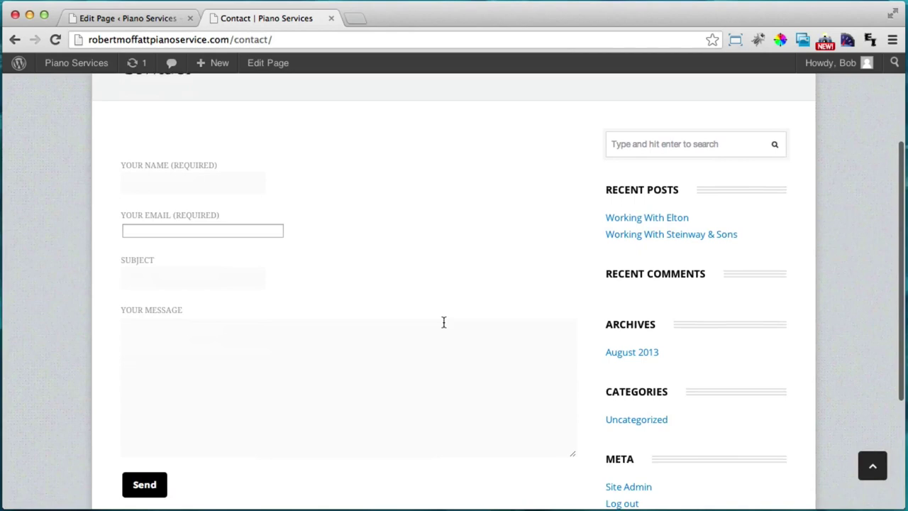
left_click(308, 378)
left_click(179, 278)
left_click(158, 182)
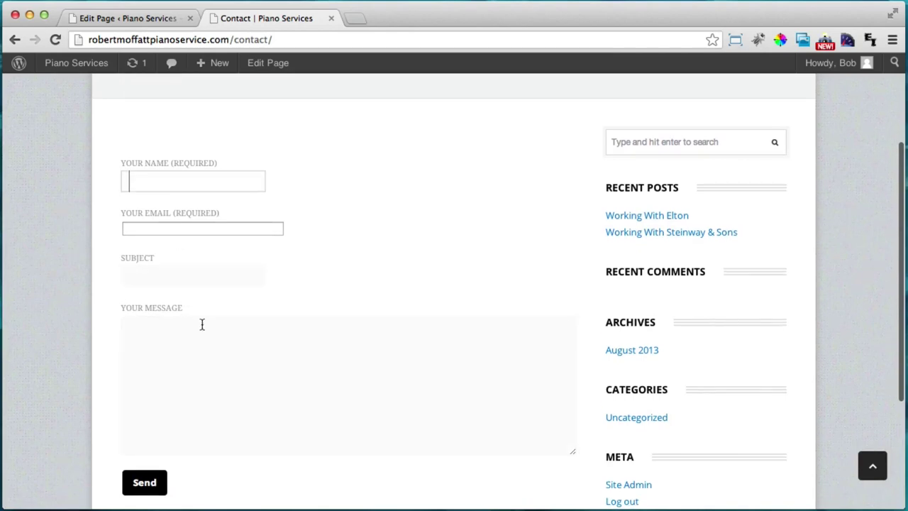
left_click(175, 264)
left_click(174, 226)
scroll(388, 376, "up", 3)
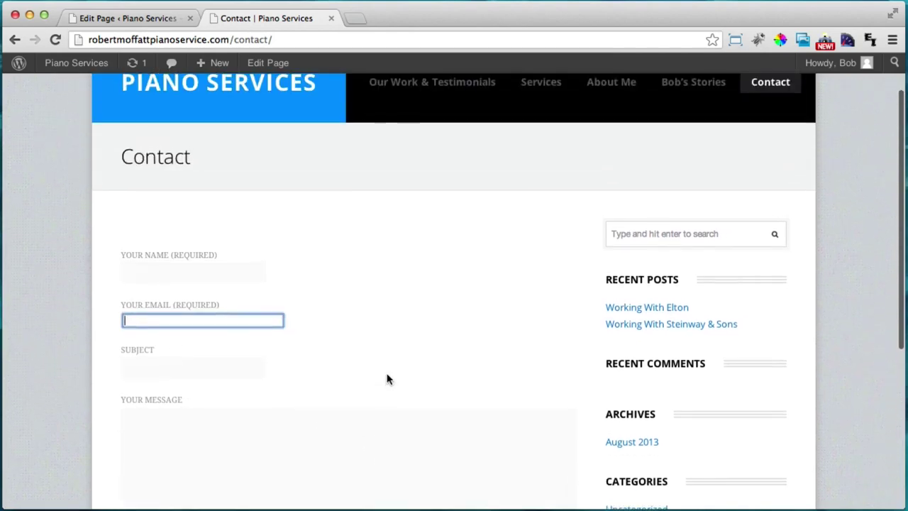
left_click(388, 376)
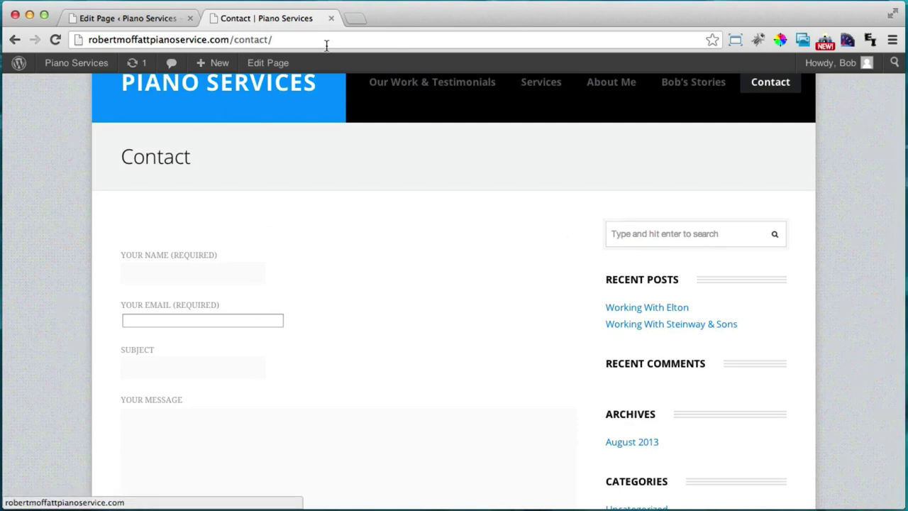
left_click(331, 19)
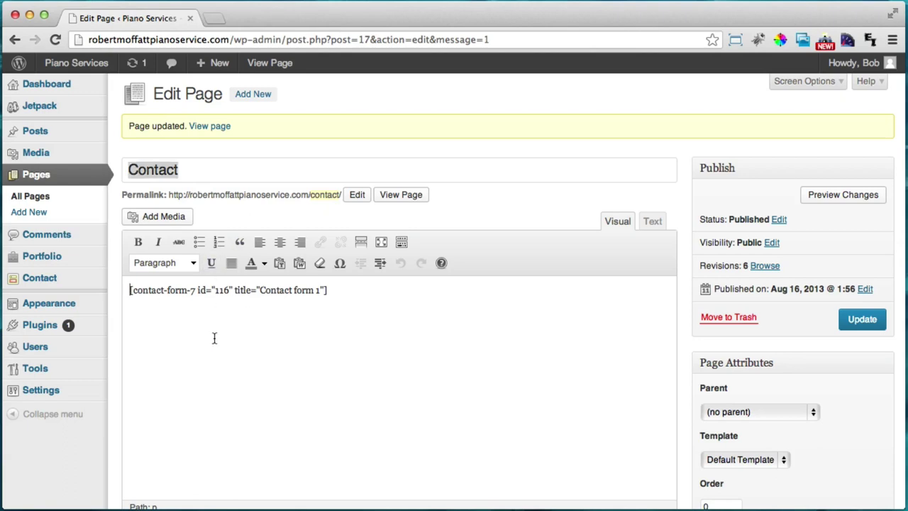
Update the Contact page, then install and activate Standout Color Boxes and Buttons from a 'standout boxes' search.
left_click(862, 319)
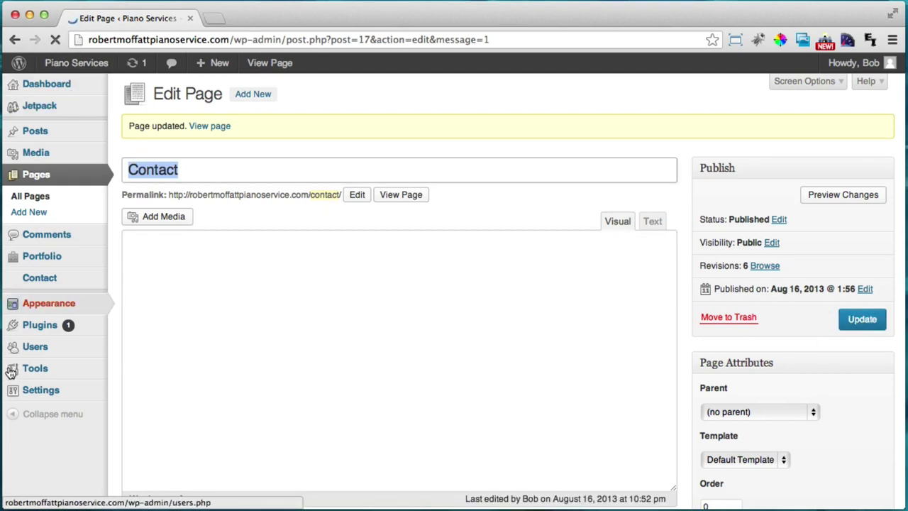
mouse_move(39, 332)
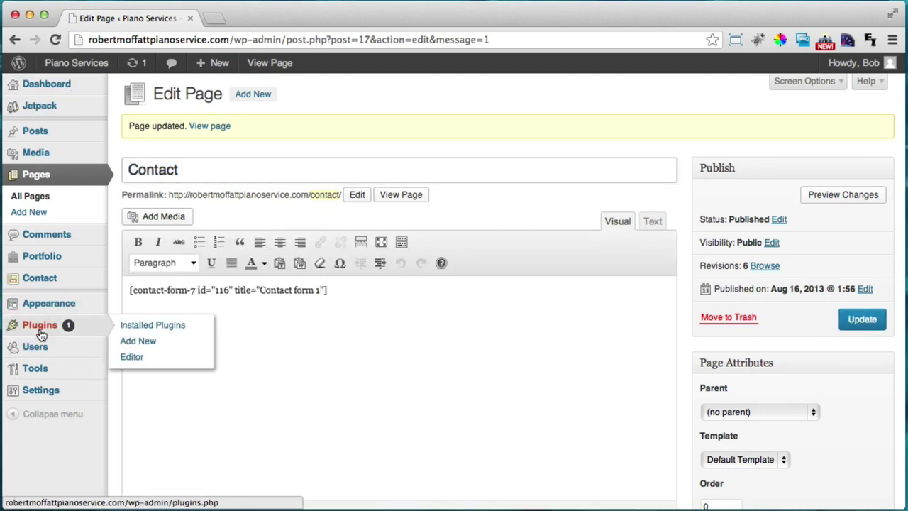
left_click(133, 344)
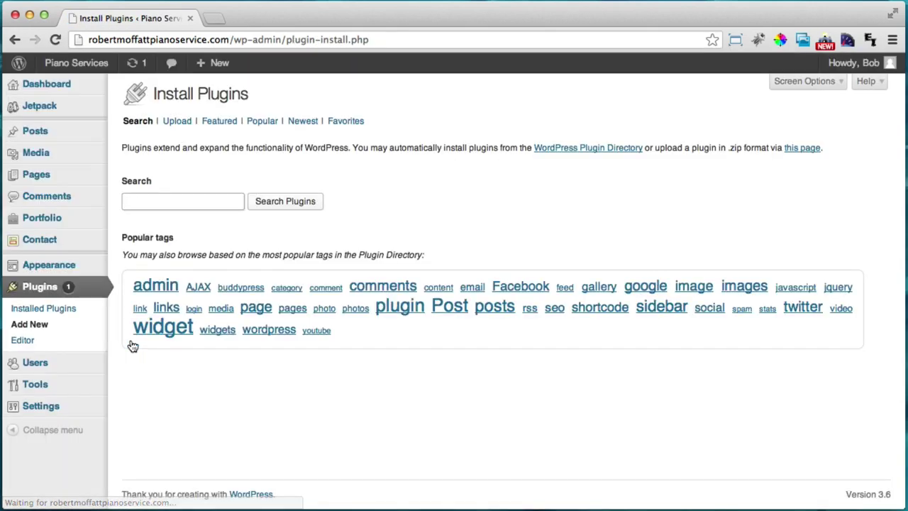
left_click(192, 204)
type("standout boxes")
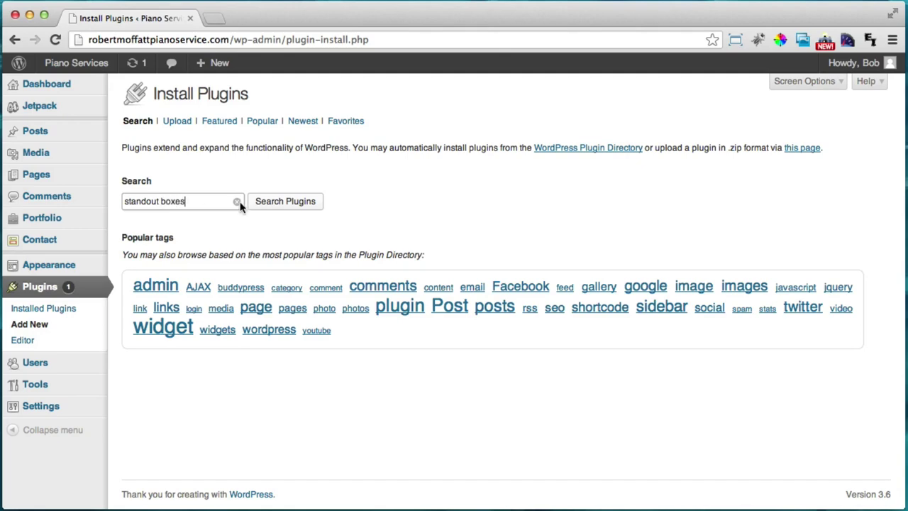
left_click(292, 204)
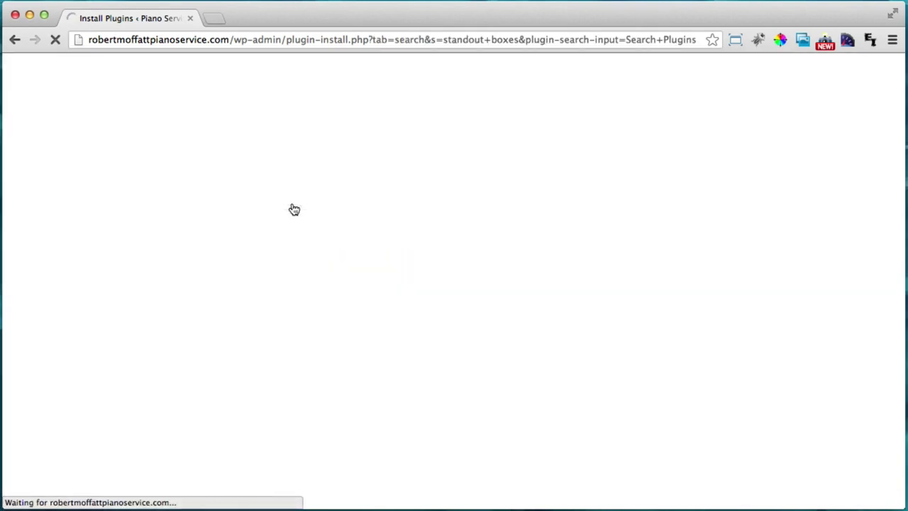
left_click_drag(142, 197, 223, 203)
left_click(220, 201)
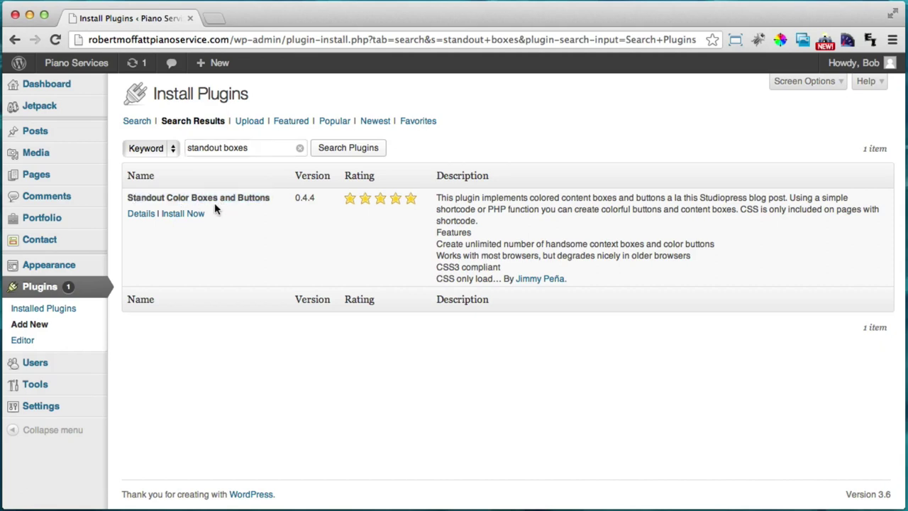
left_click(184, 212)
left_click(788, 154)
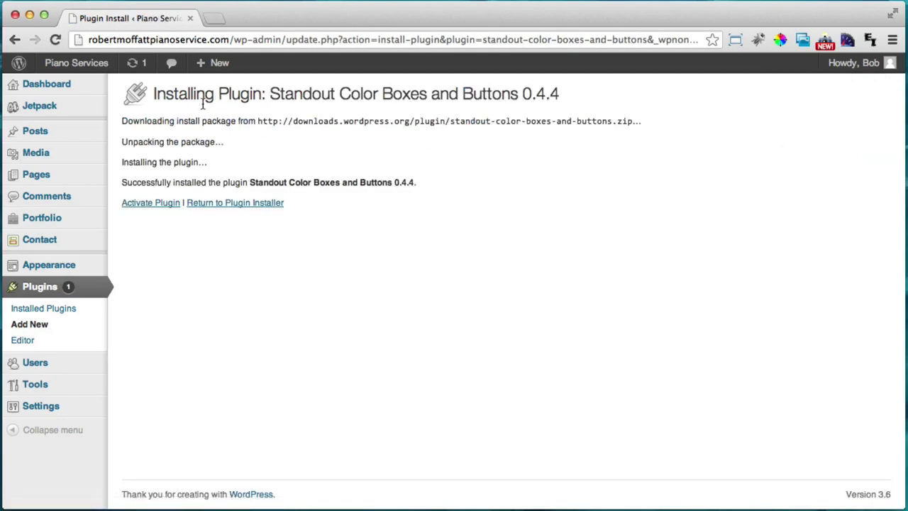
left_click(157, 204)
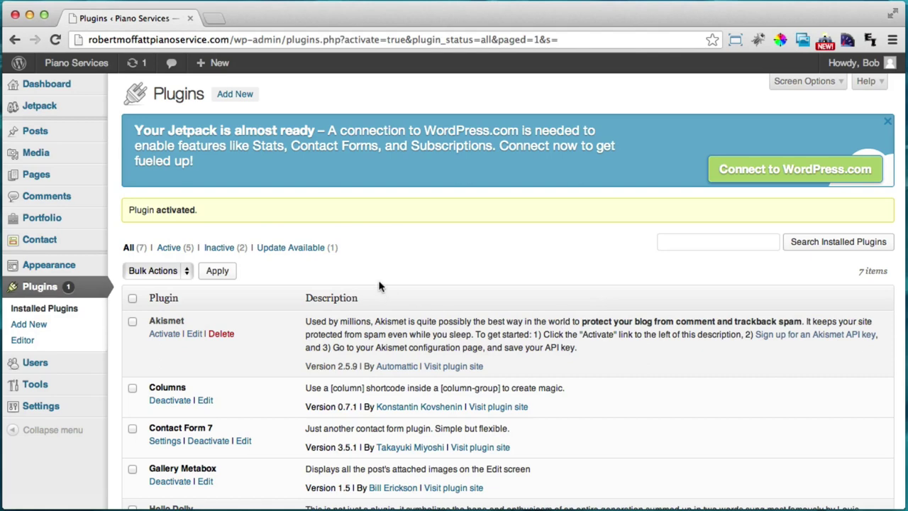
Open the Contact page in the page editor.
left_click(37, 176)
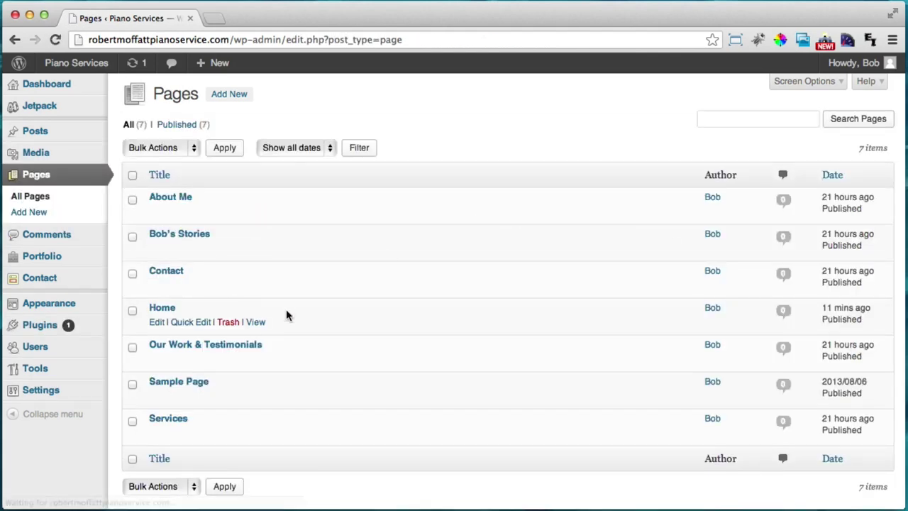
scroll(286, 314, "left", 5)
scroll(286, 309, "down", 7)
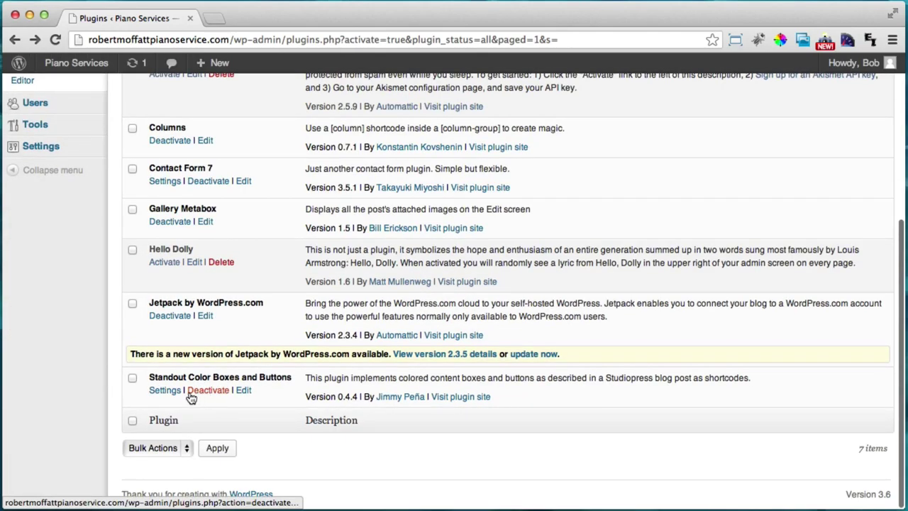
scroll(196, 396, "up", 10)
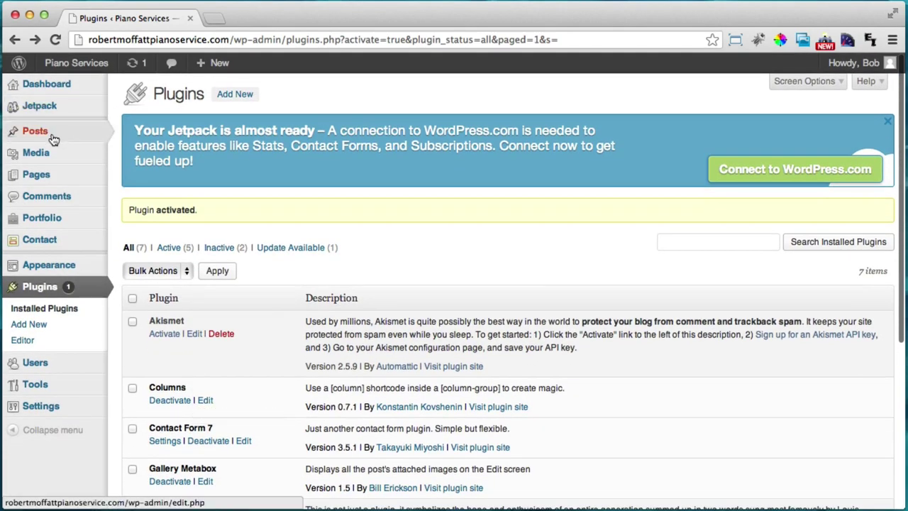
mouse_move(42, 227)
left_click(35, 175)
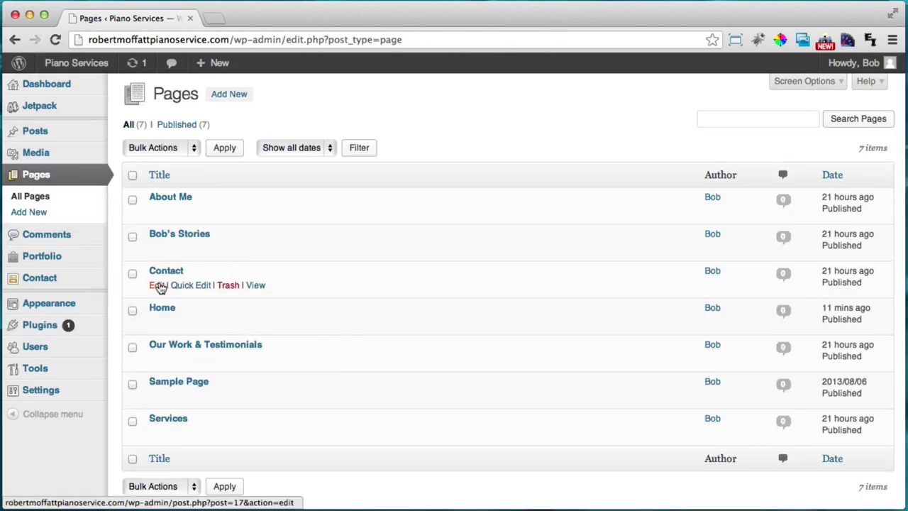
left_click(165, 272)
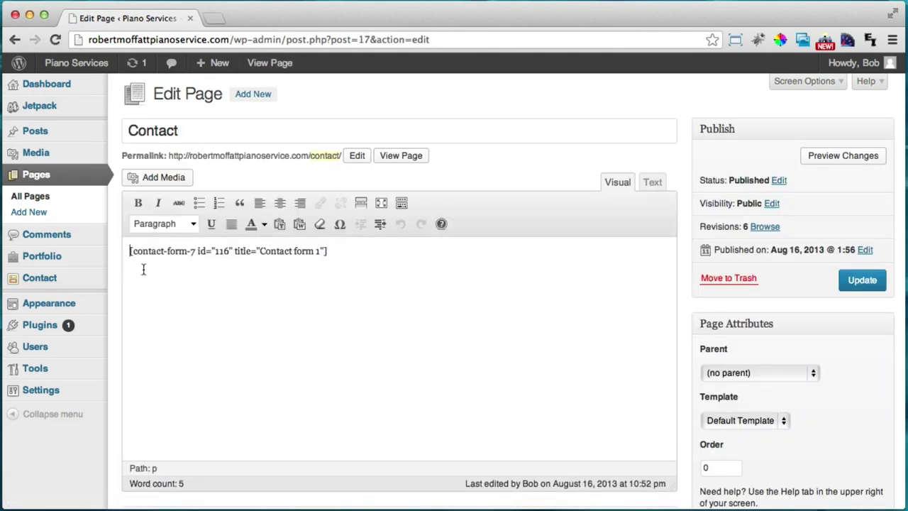
Insert a [color-box color=grey] line above the contact form shortcode.
left_click_drag(130, 251, 225, 276)
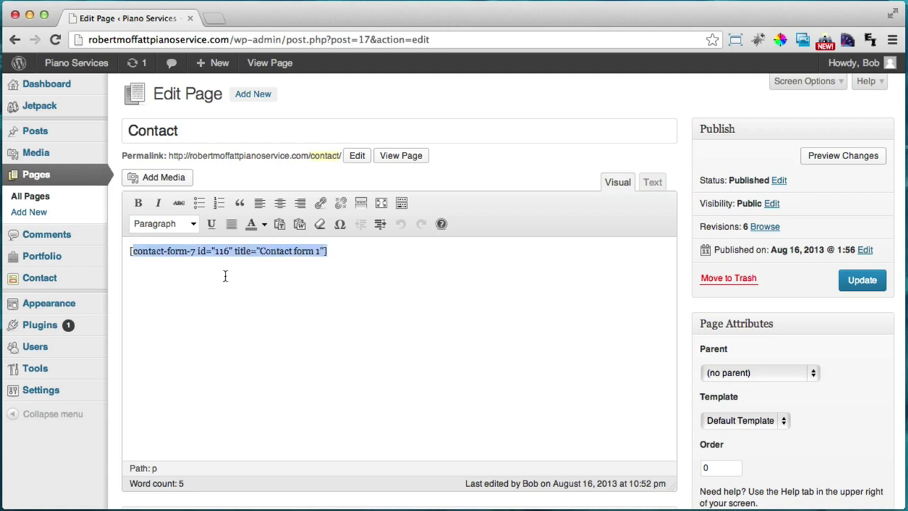
left_click(201, 275)
left_click(130, 252)
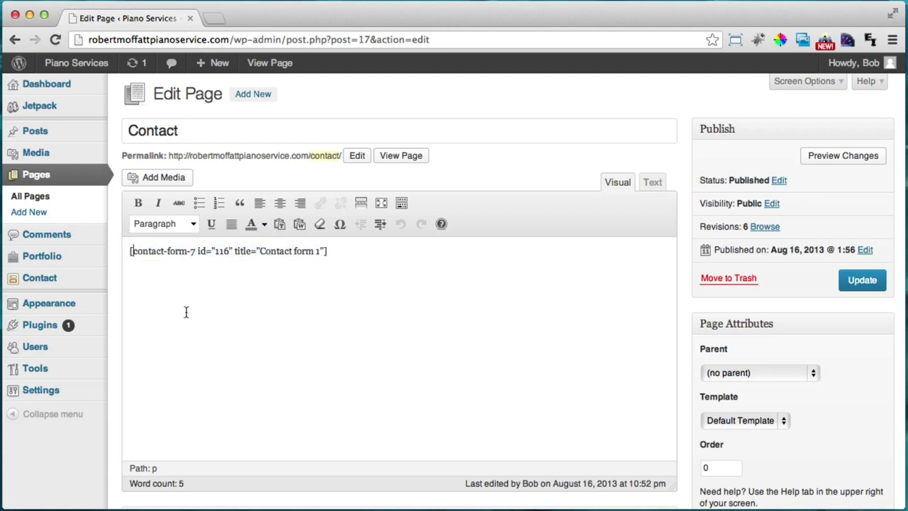
key("Return")
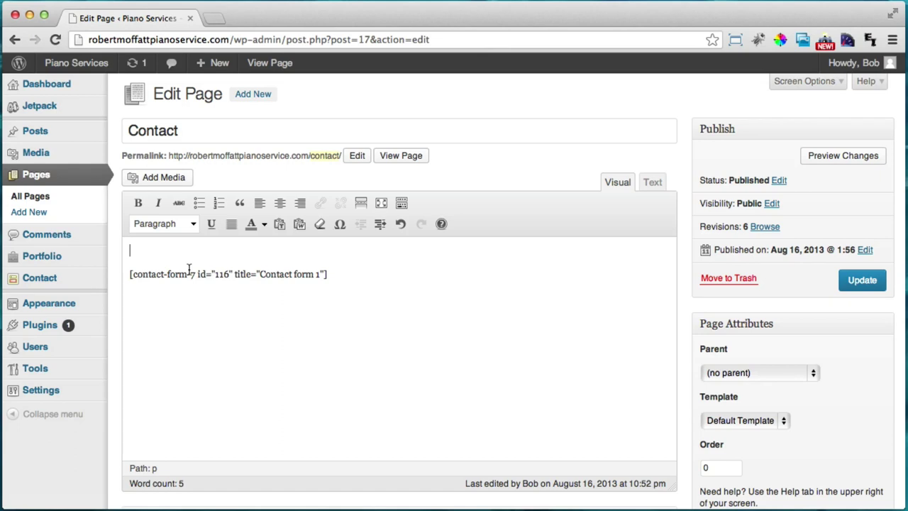
type("[color-box color-")
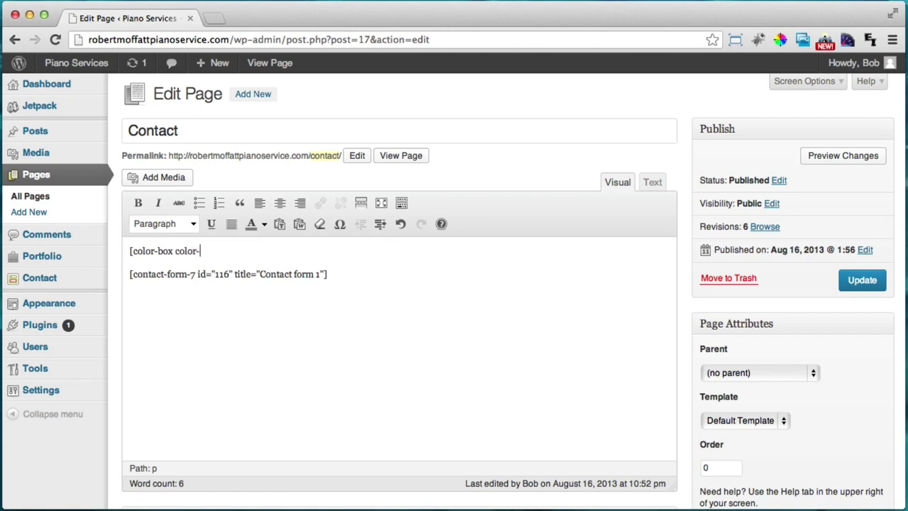
key("BackSpace")
type("=grey")
type("]")
key("Return")
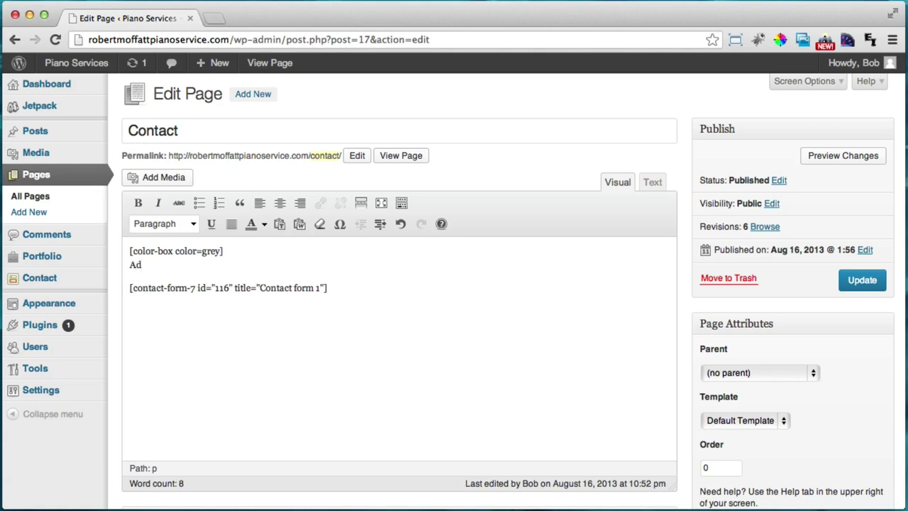
Add an 'Address' line followed by the pasted street address.
type("Address:")
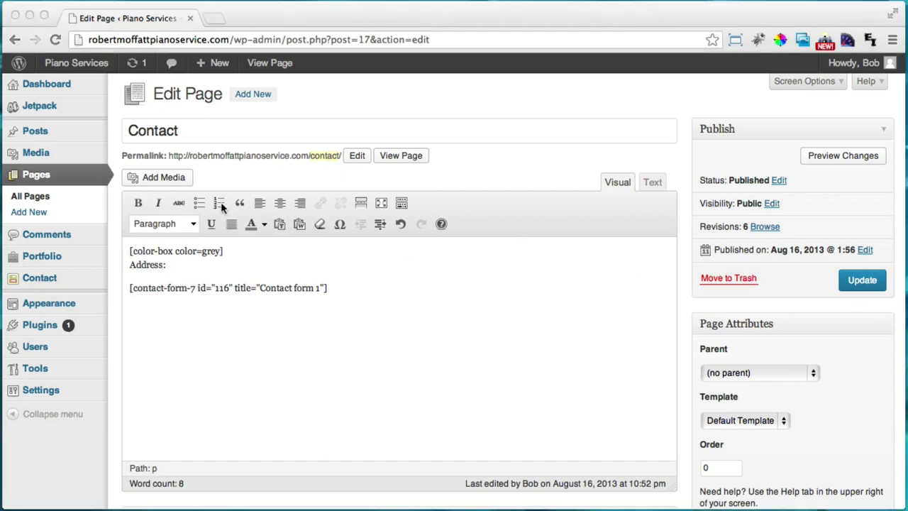
left_click(199, 266)
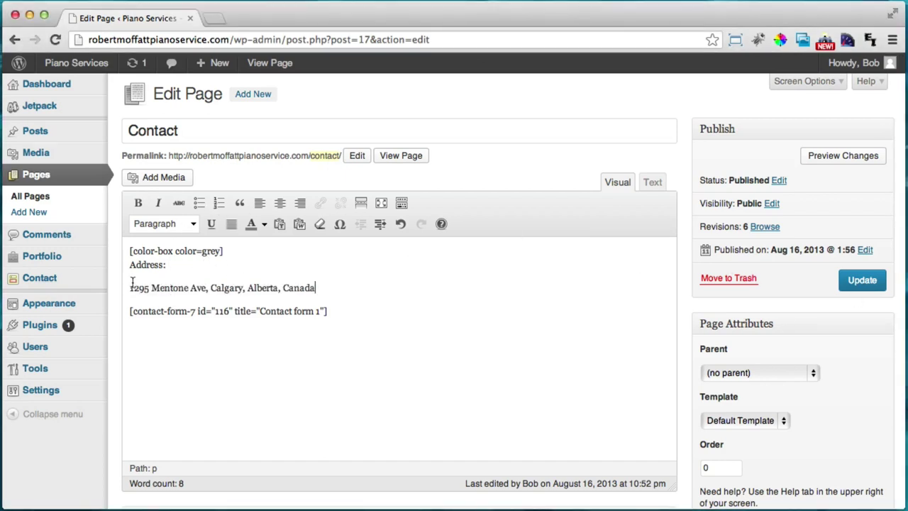
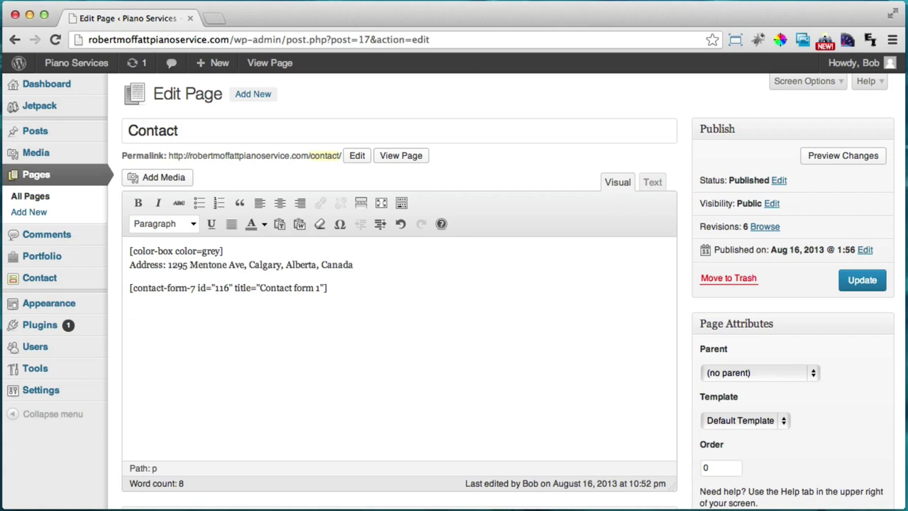
left_click(369, 265)
Paste the Cell phone line directly under the address with a line break.
key("Return")
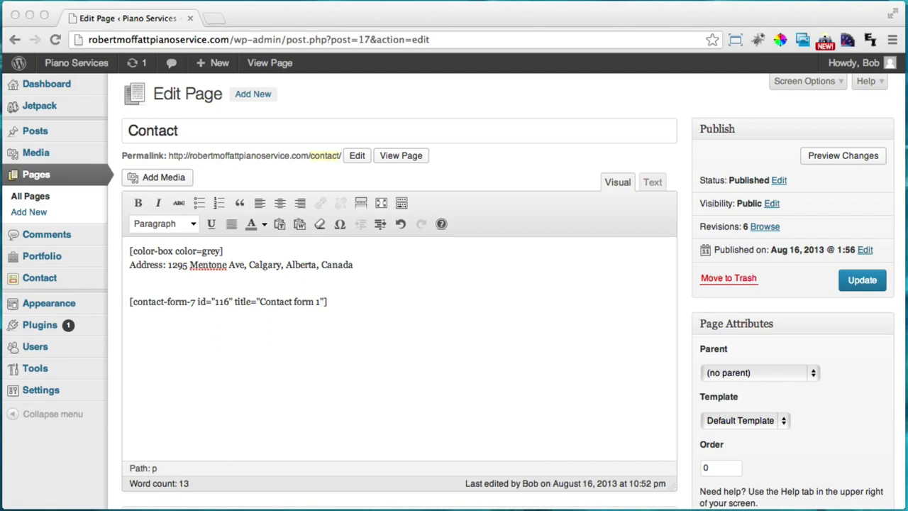
left_click(134, 275)
key("super+v")
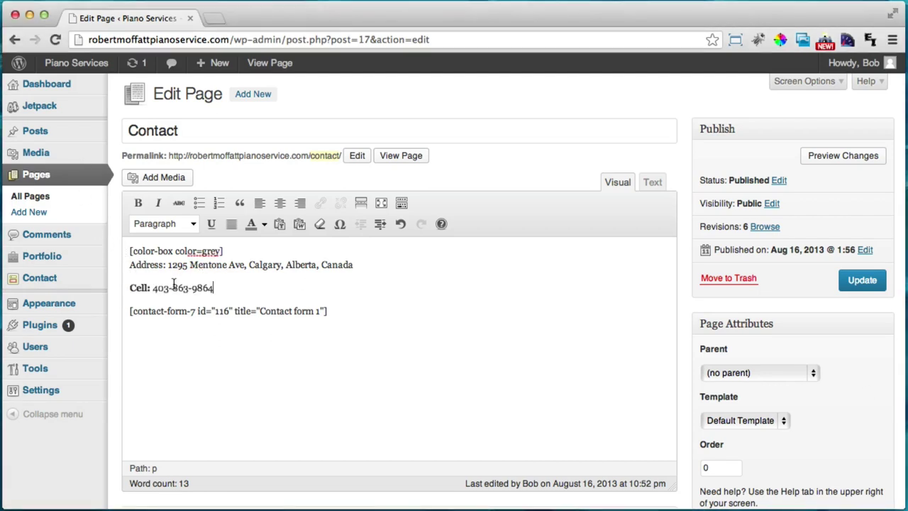
left_click(131, 284)
key("BackSpace")
key("shift+Return")
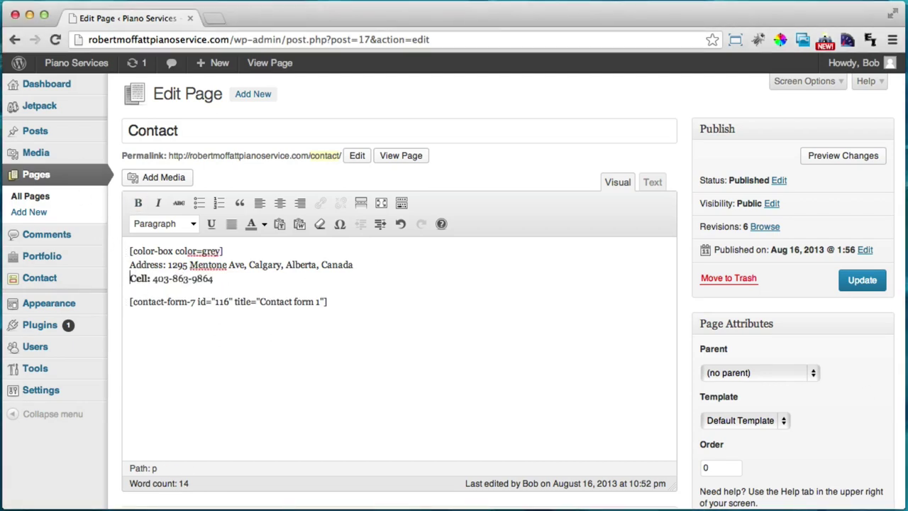
Paste the Business phone line directly under the Cell line with a line break.
left_click(226, 277)
key("super+Tab")
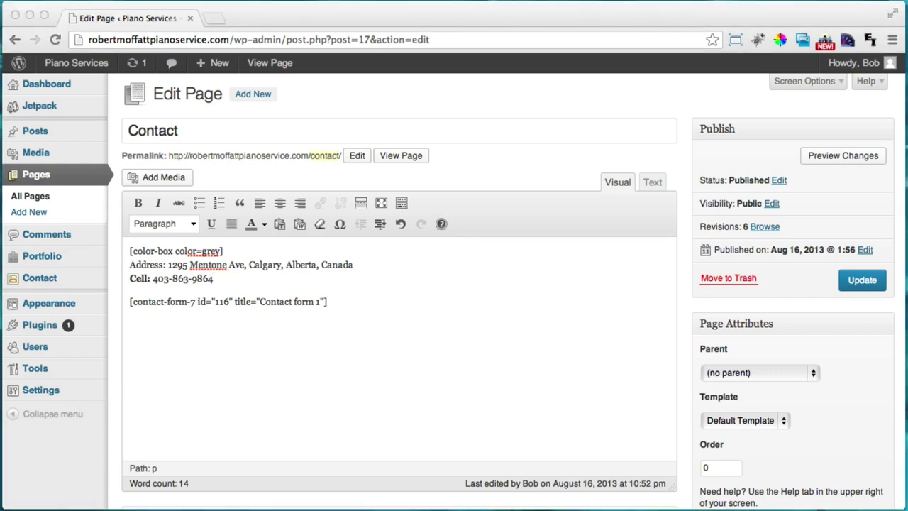
key("super+Tab")
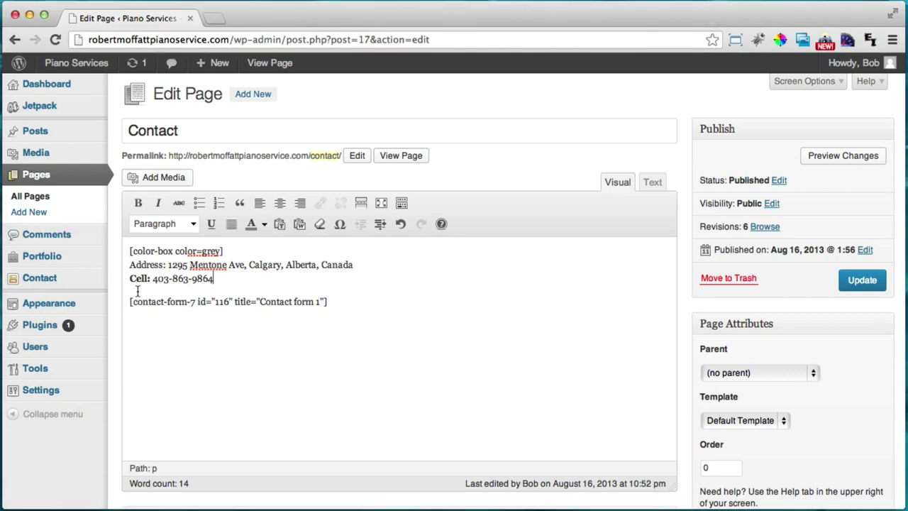
left_click(131, 278)
left_click(132, 300)
left_click(130, 278)
left_click(241, 291)
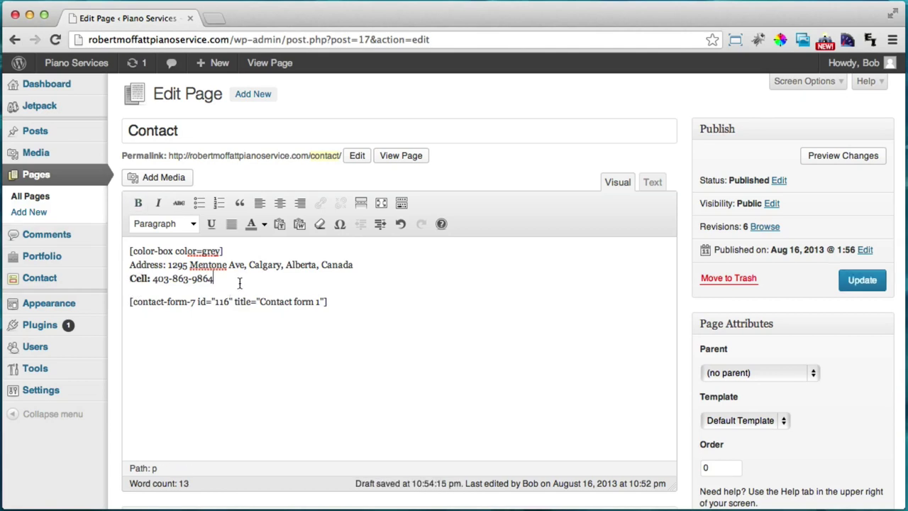
key("super+v")
left_click(132, 302)
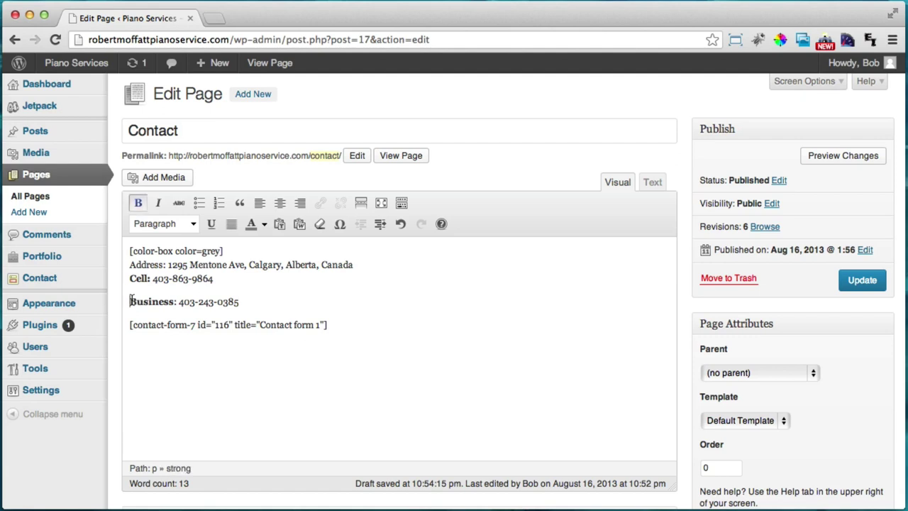
key("BackSpace")
key("shift+Return")
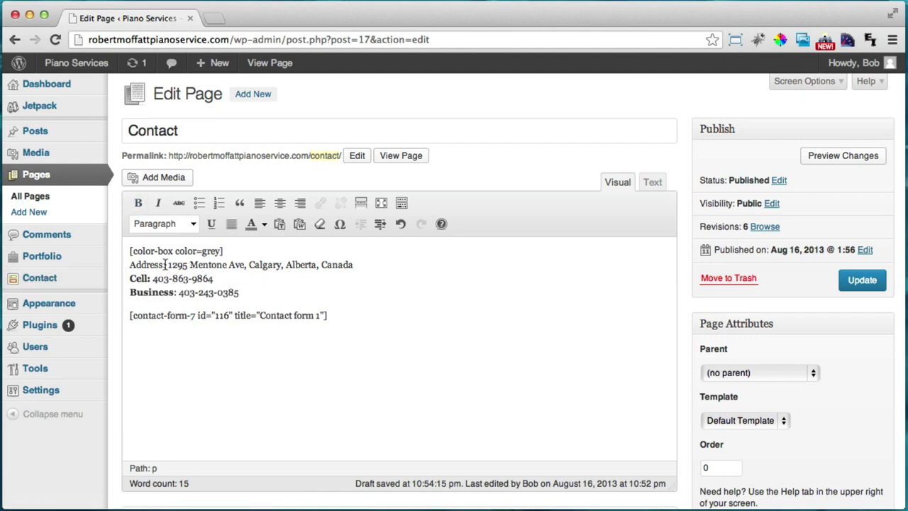
Bold the 'Address:' label and add the closing [/color-box] line above the form shortcode.
left_click_drag(165, 264, 122, 266)
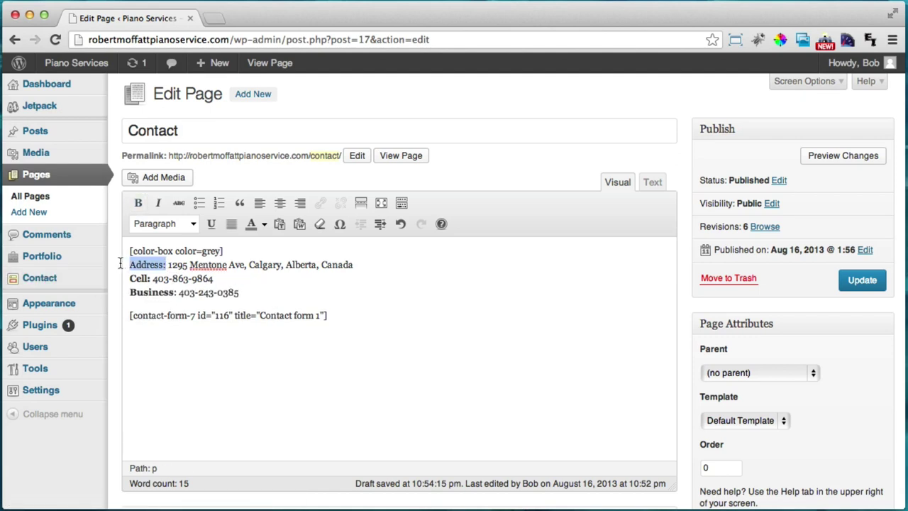
left_click(139, 203)
left_click(256, 293)
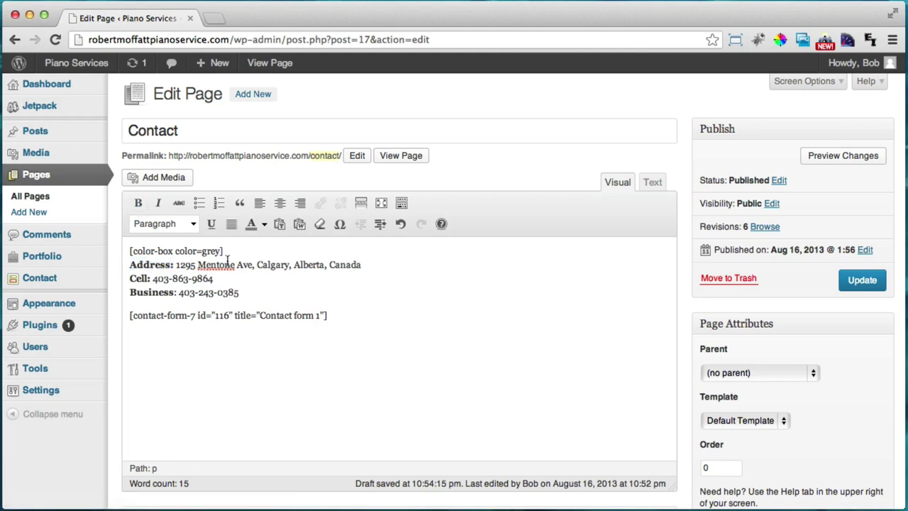
left_click_drag(223, 251, 129, 245)
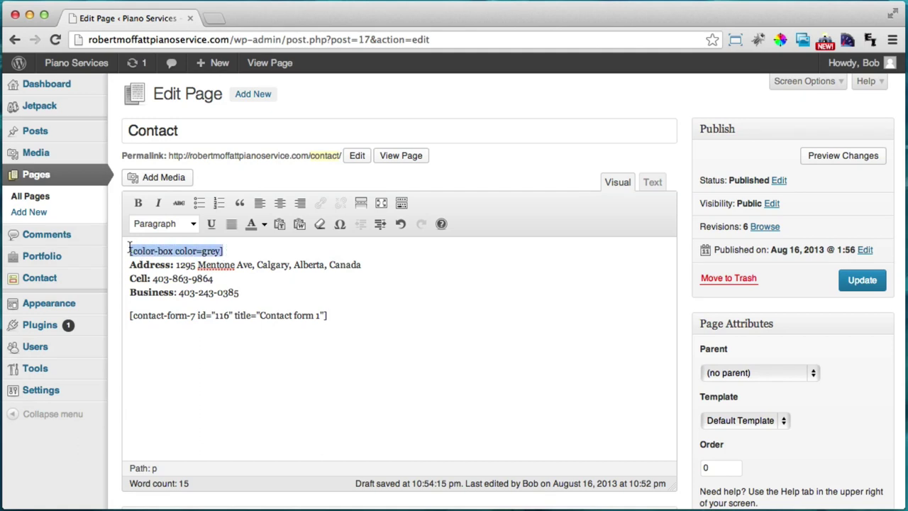
left_click(258, 298)
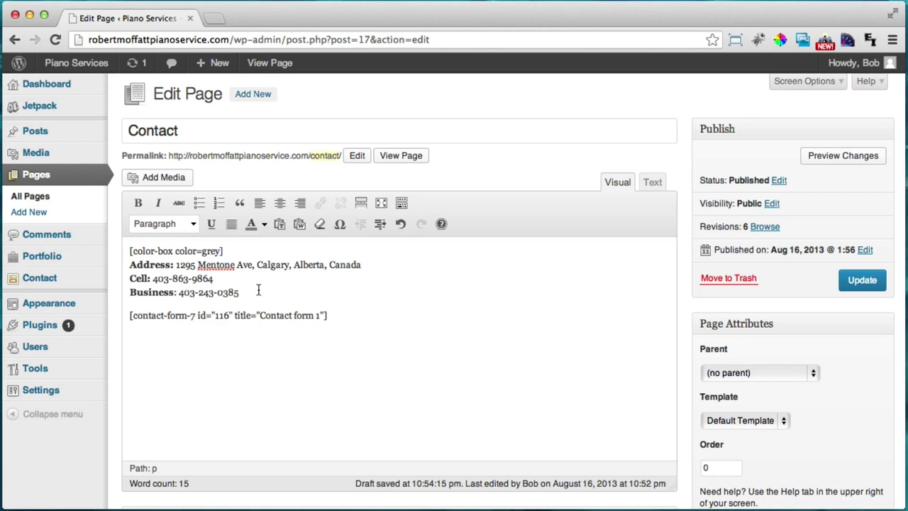
key("Return")
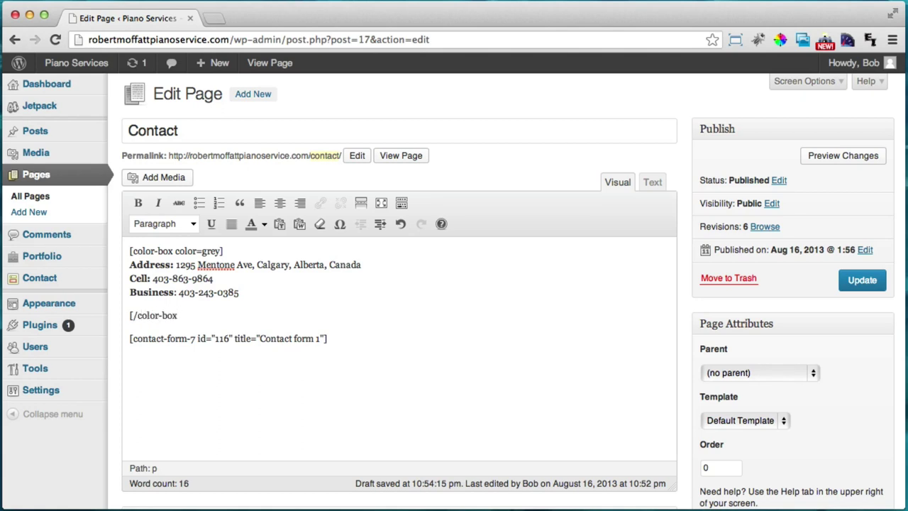
Check the opening and closing color-box shortcodes around the address and phone lines.
left_click_drag(211, 317, 120, 250)
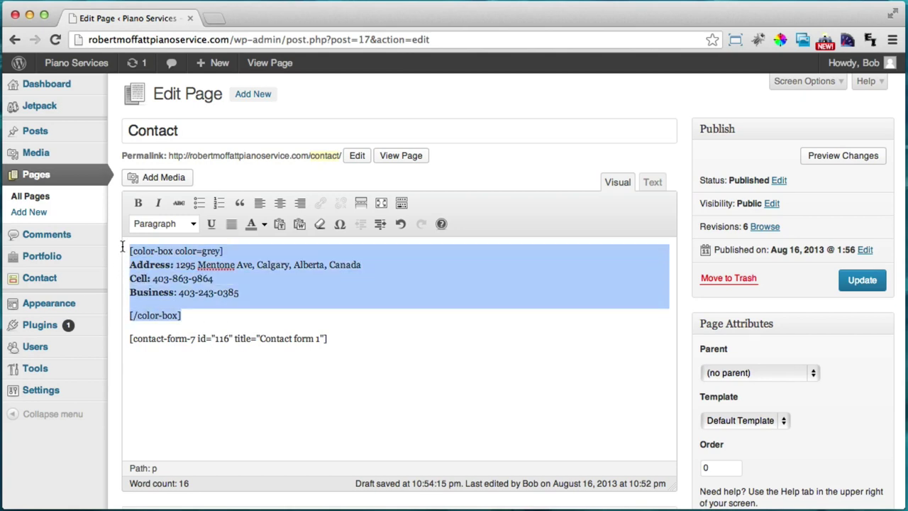
left_click(146, 259)
left_click_drag(250, 254, 128, 249)
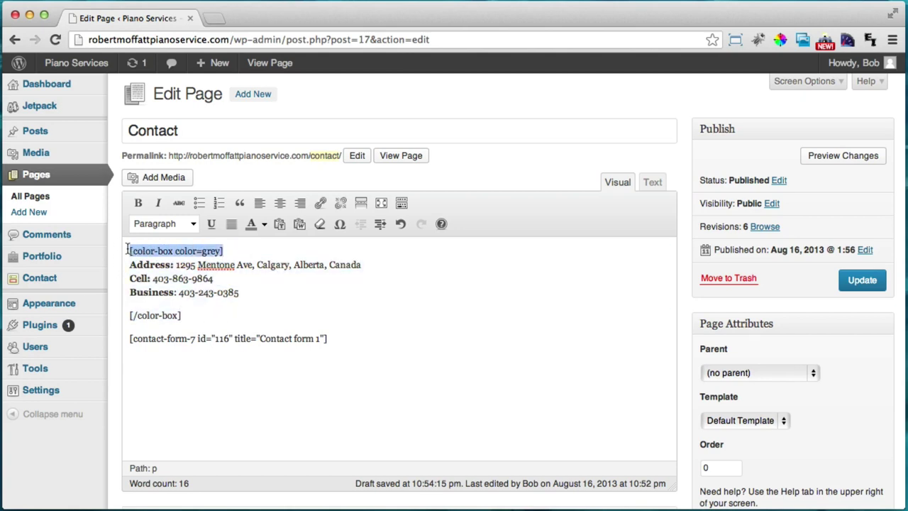
left_click_drag(192, 315, 130, 316)
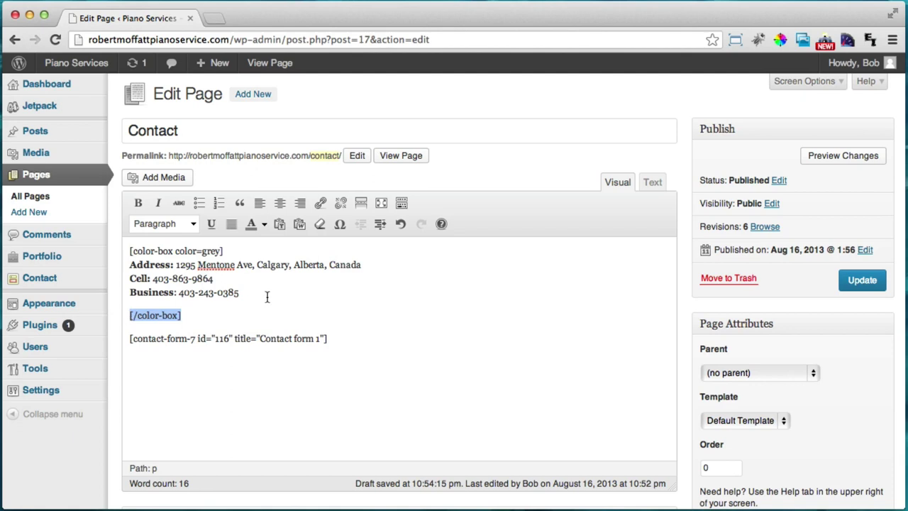
left_click_drag(267, 296, 128, 263)
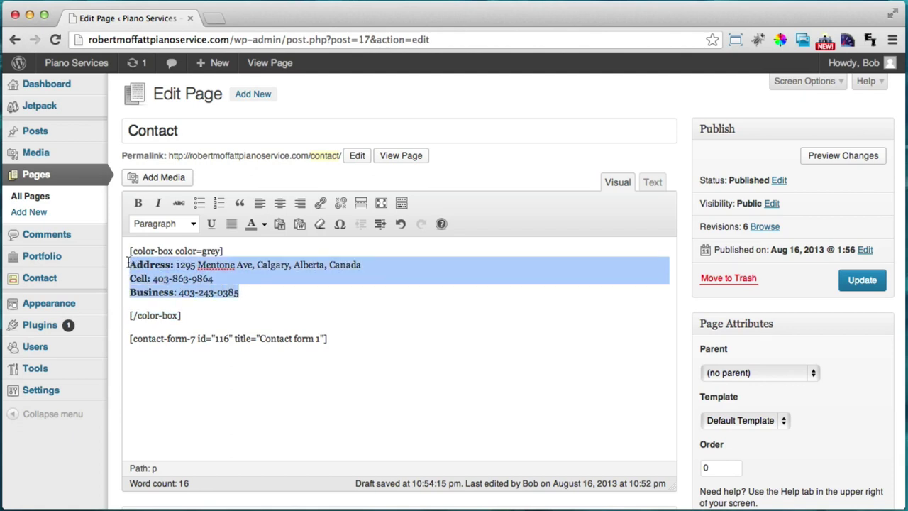
left_click(248, 319)
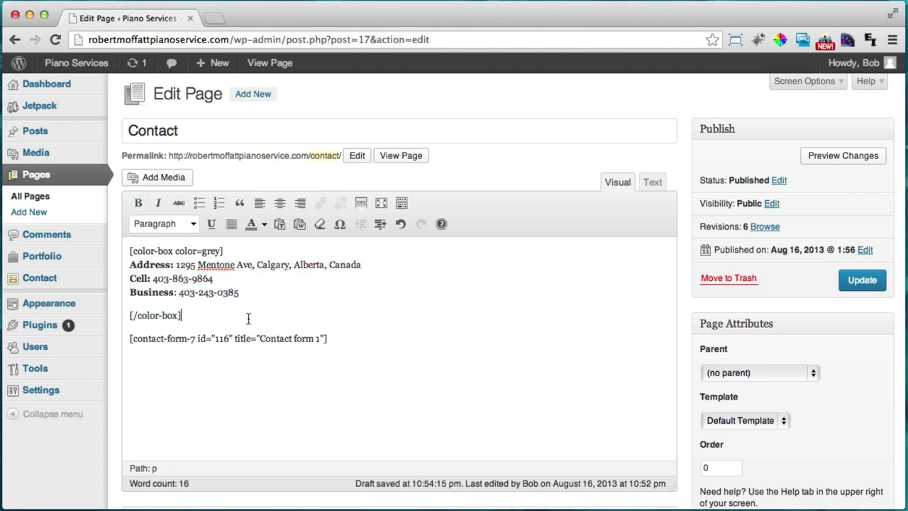
Update the Contact page and view it on the live site in a new tab.
left_click(863, 284)
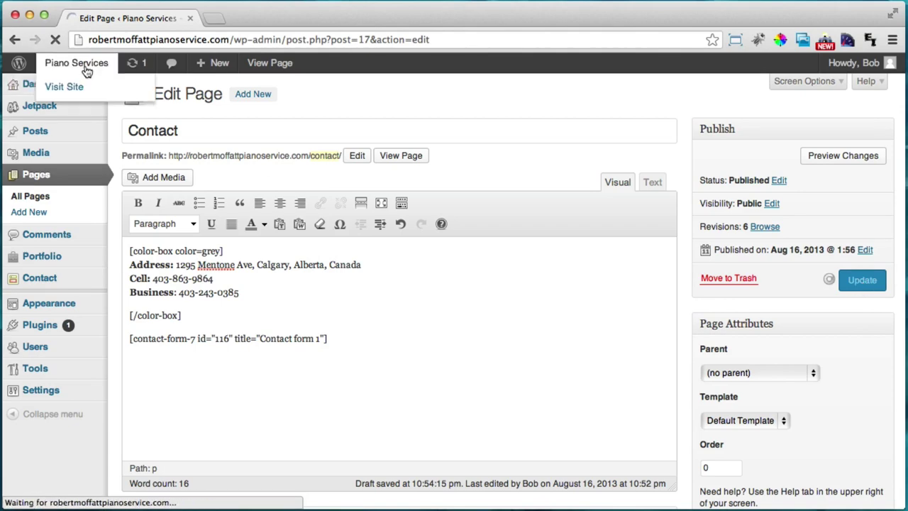
left_click(62, 64, "super")
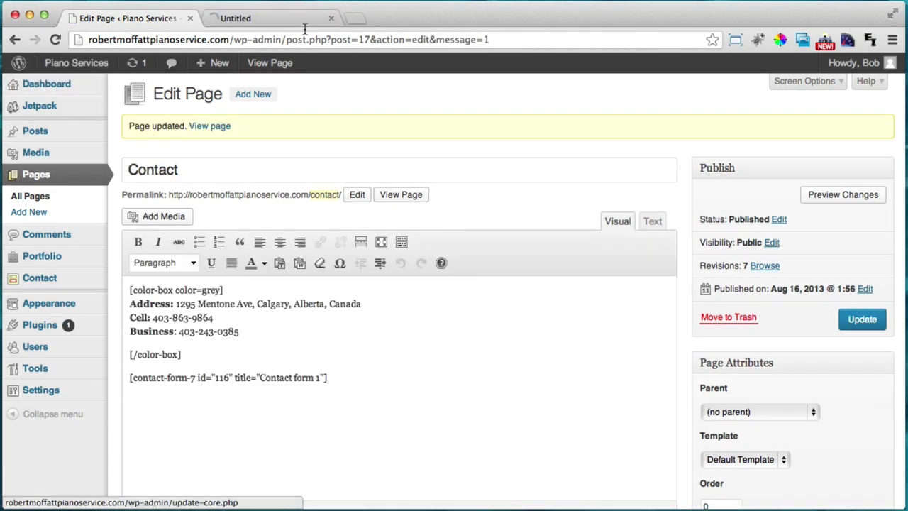
left_click(280, 15)
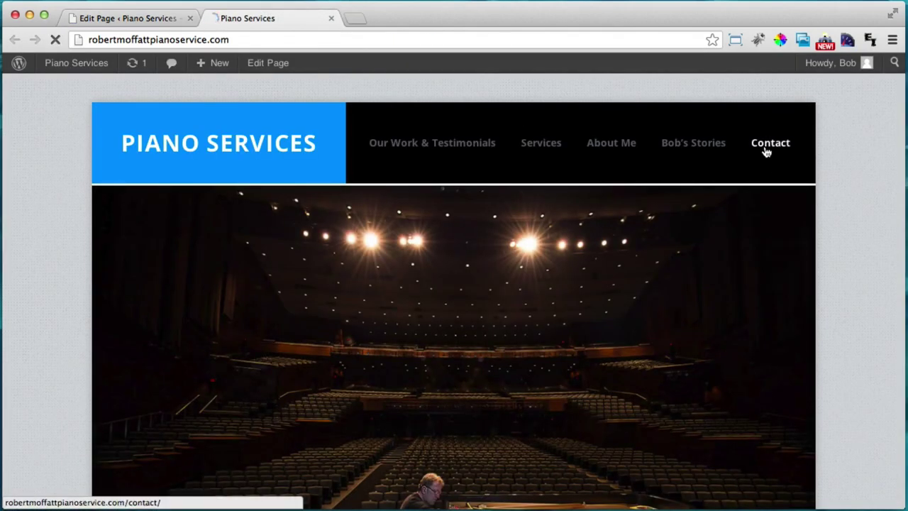
left_click(766, 150)
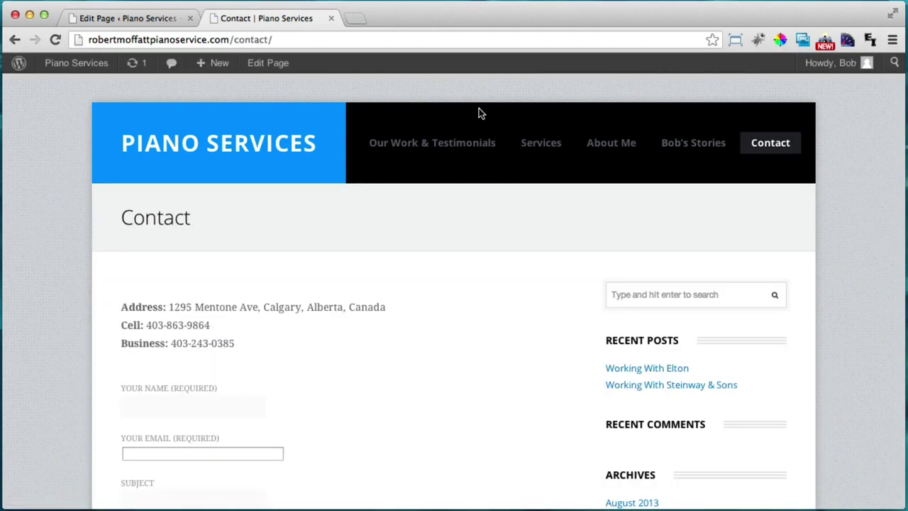
Change color=grey to color=gray, update the page, and reload the live Contact page.
left_click(164, 20)
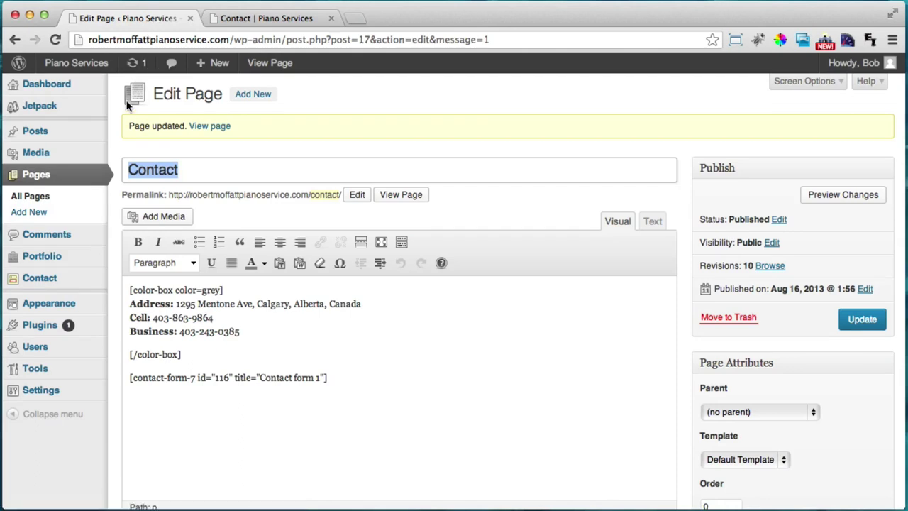
left_click(216, 291)
key("BackSpace")
type("a")
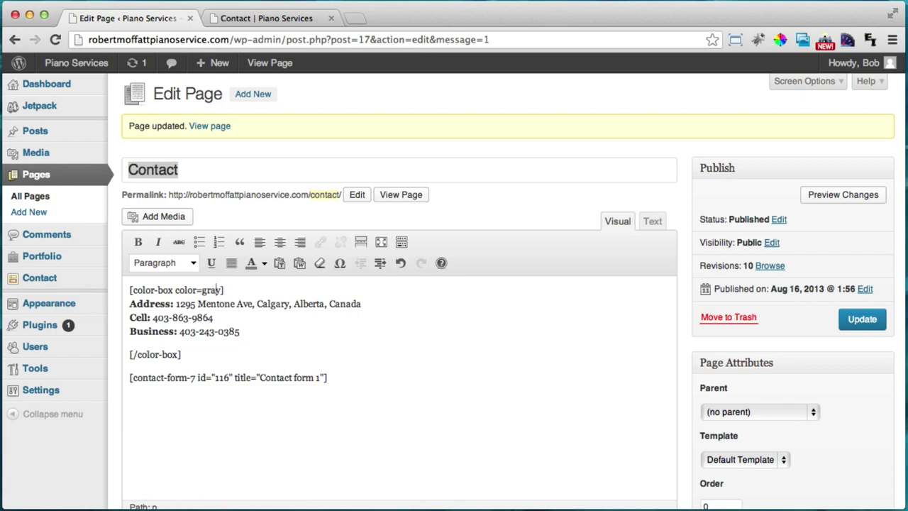
left_click(854, 322)
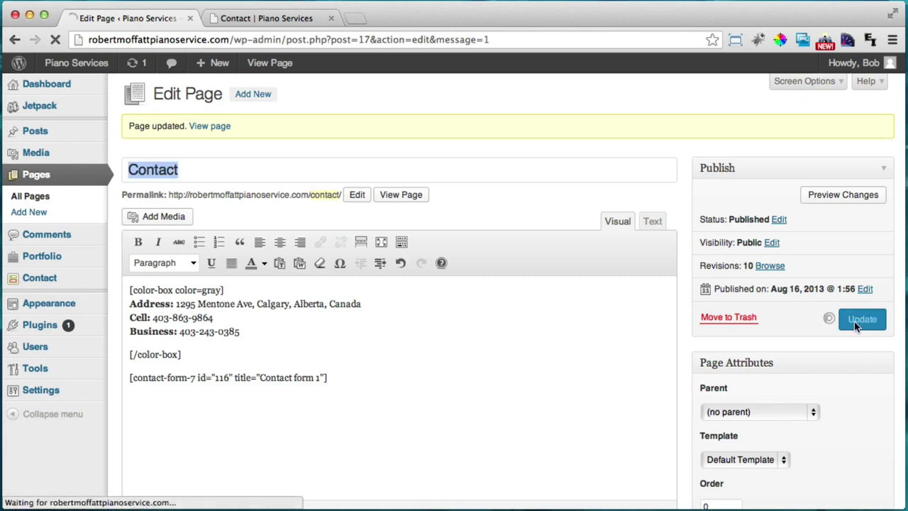
left_click(260, 20)
left_click(56, 39)
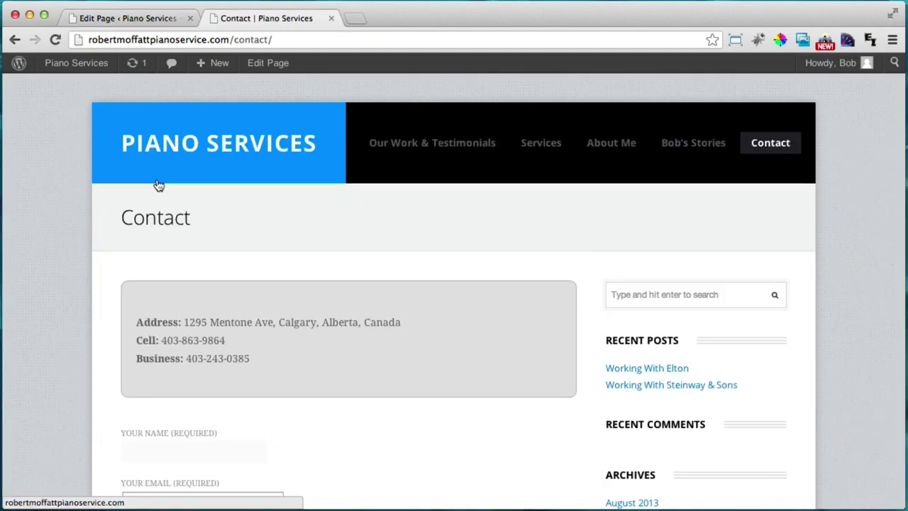
scroll(216, 359, "down", 2)
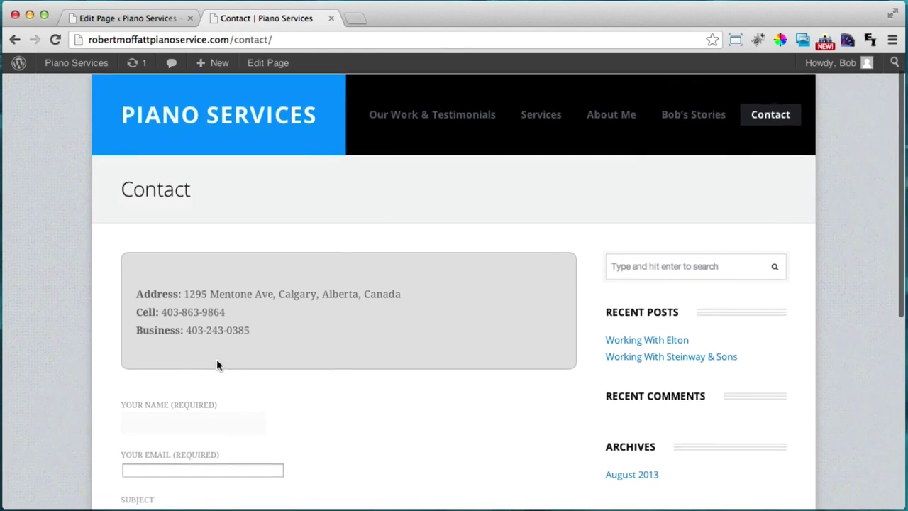
Join the closing [/color-box] onto the Business line, update, and reload the live page.
left_click(181, 18)
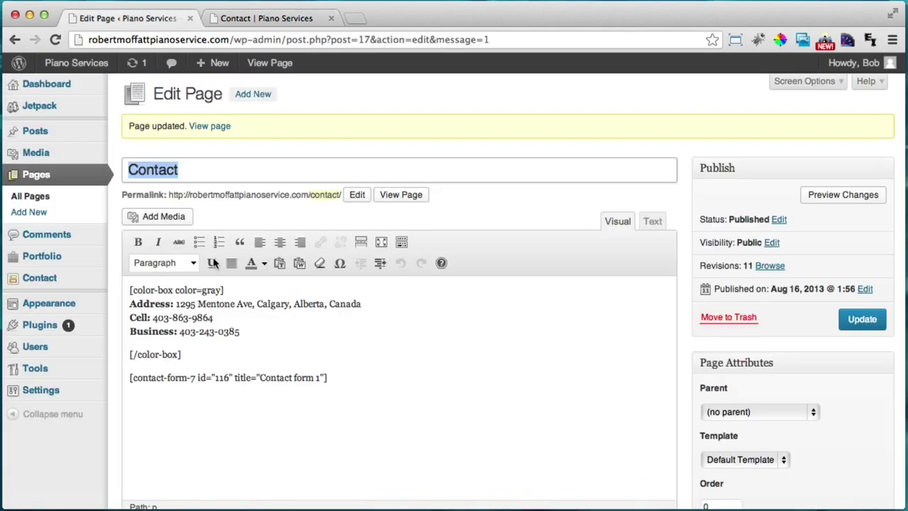
left_click(144, 345)
key("BackSpace")
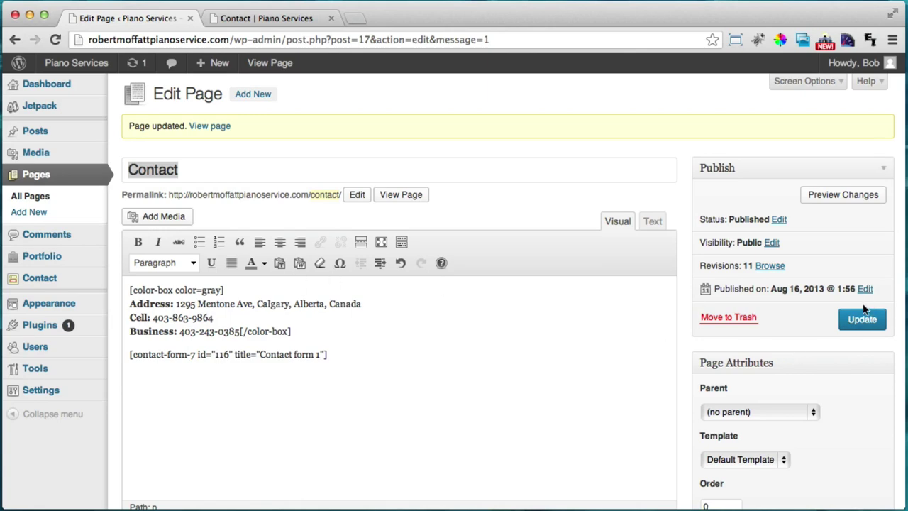
left_click(857, 319)
left_click(266, 18)
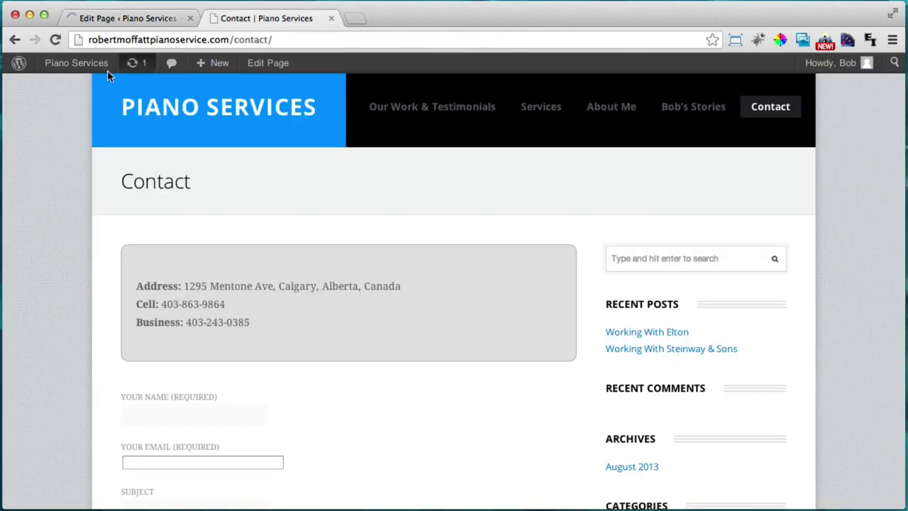
left_click(55, 39)
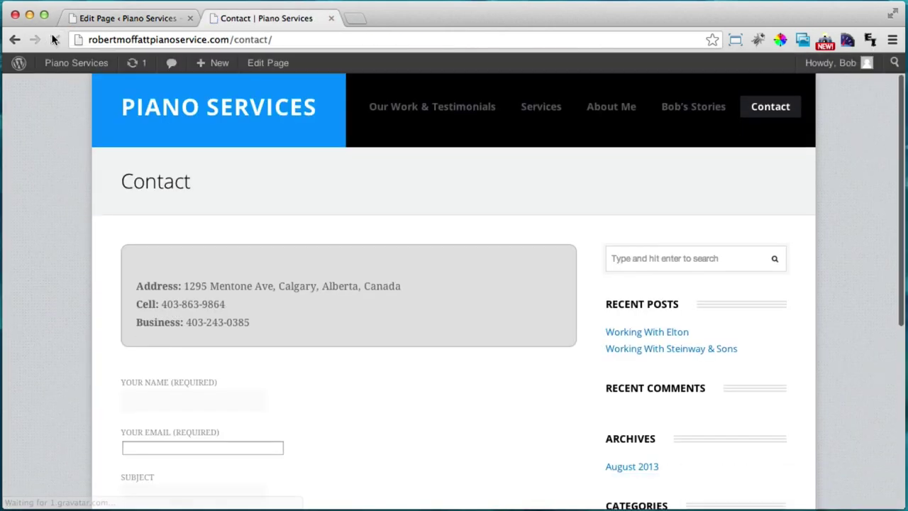
Join the Address line onto the color-box line, update, and recheck the live Contact page.
left_click(169, 24)
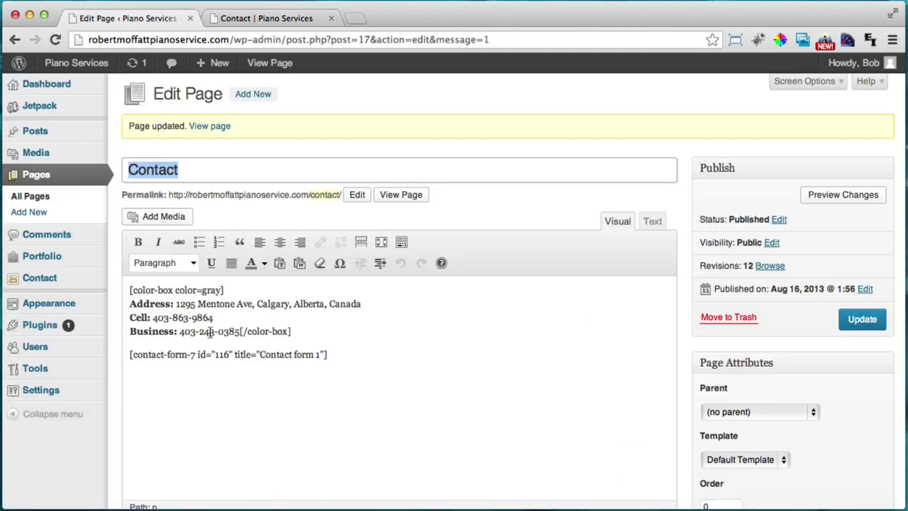
left_click(129, 304)
key("BackSpace")
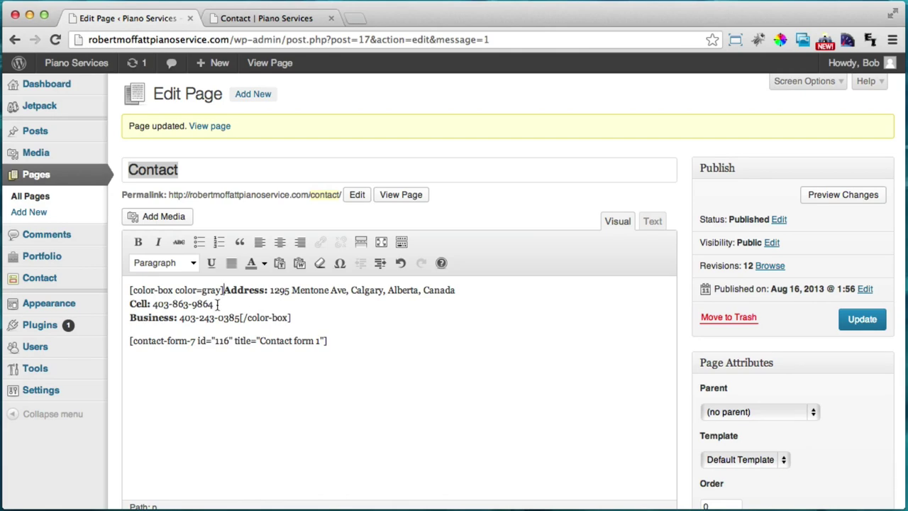
left_click(862, 321)
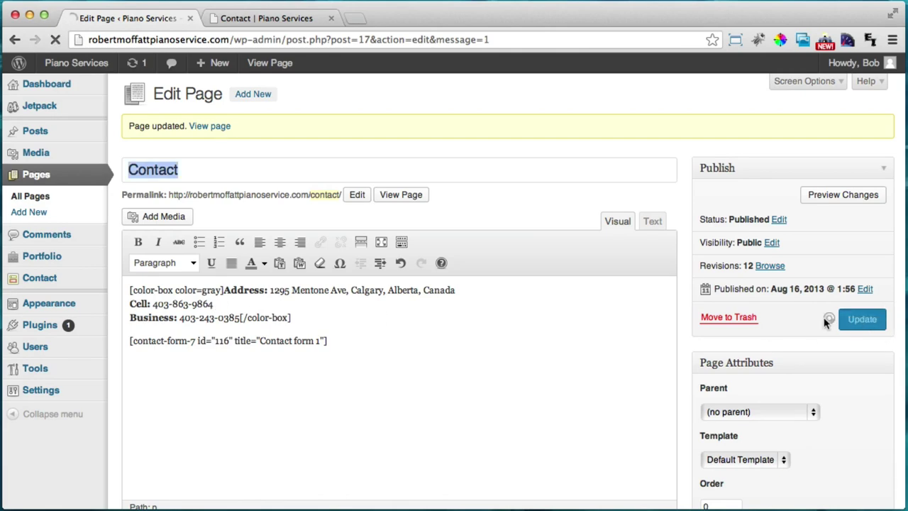
left_click(270, 21)
left_click(55, 40)
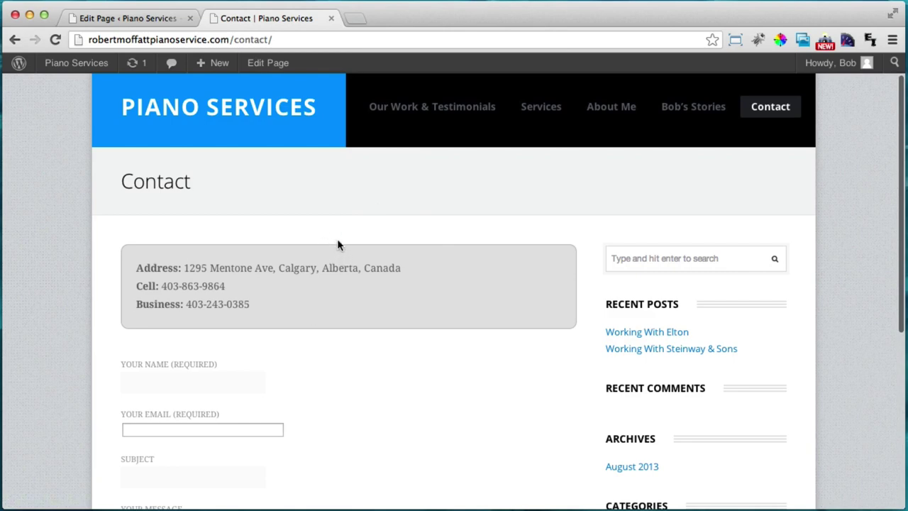
scroll(624, 321, "down", 3)
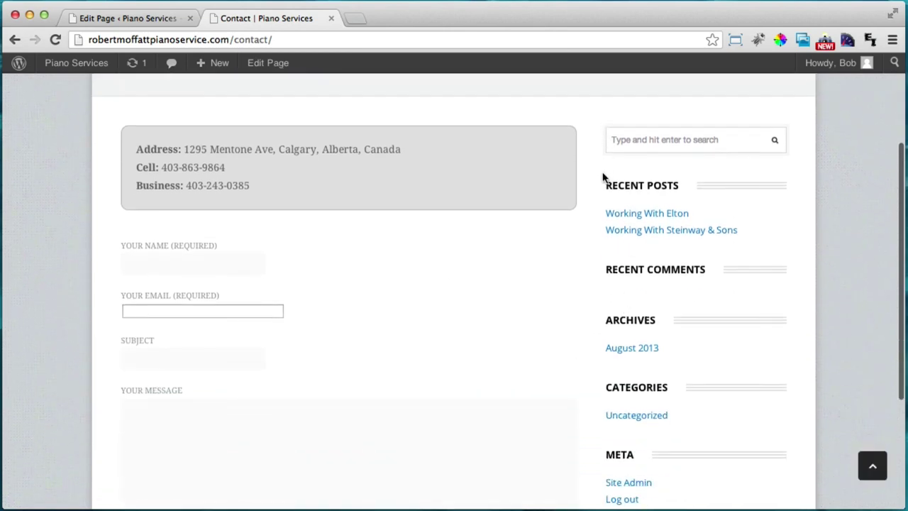
scroll(619, 432, "down", 1)
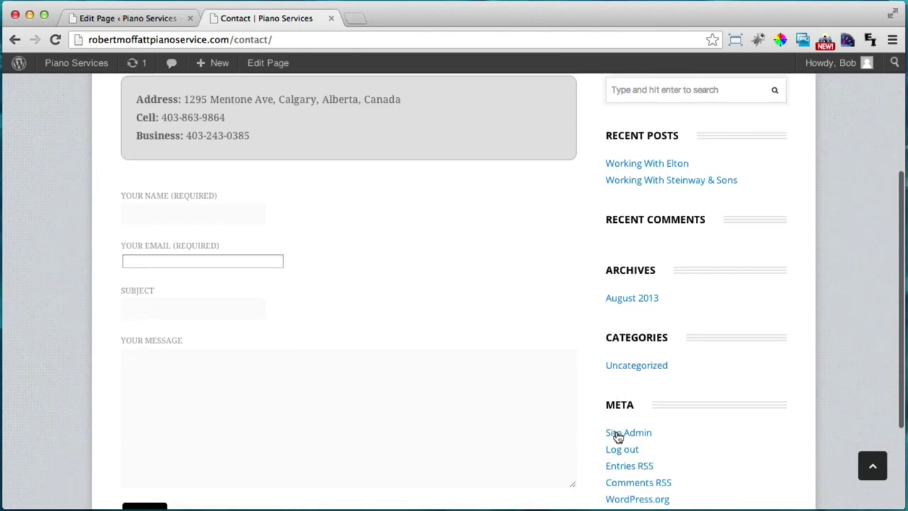
scroll(617, 436, "down", 1)
scroll(762, 466, "up", 5)
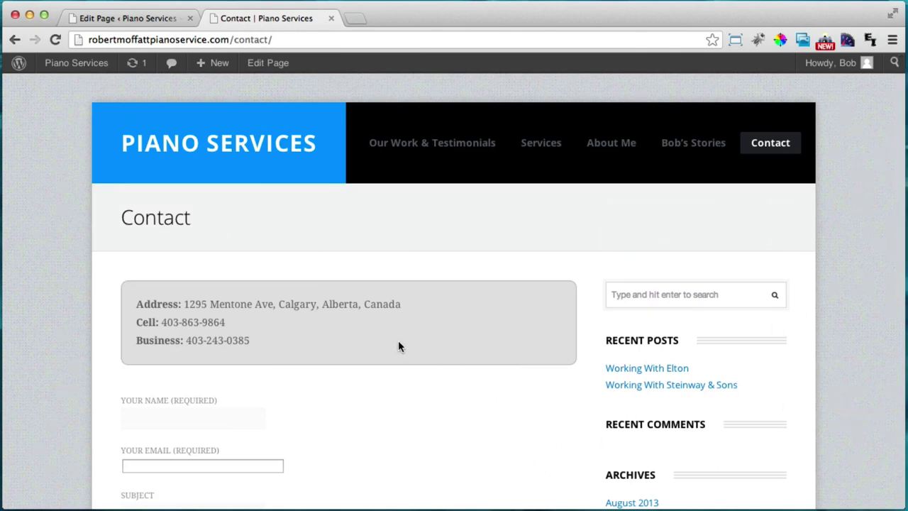
Open Google Maps in a new browser window.
key("super+n")
type("maps.google.com")
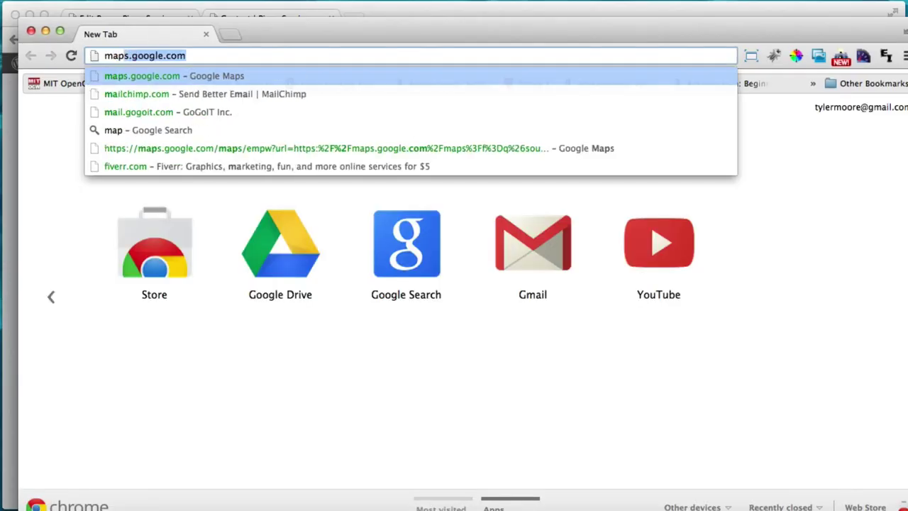
key("Return")
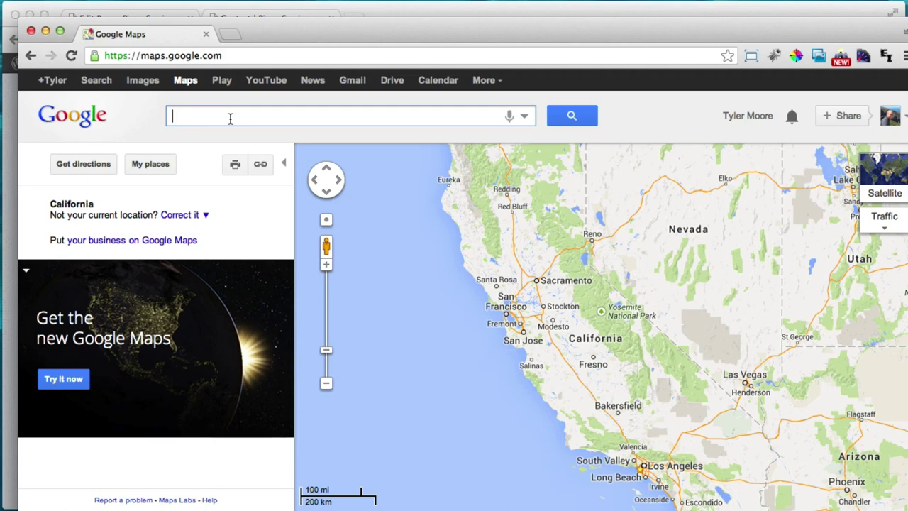
Search for 'calgary alberta' and bring up the map's link and embed HTML.
type("calga")
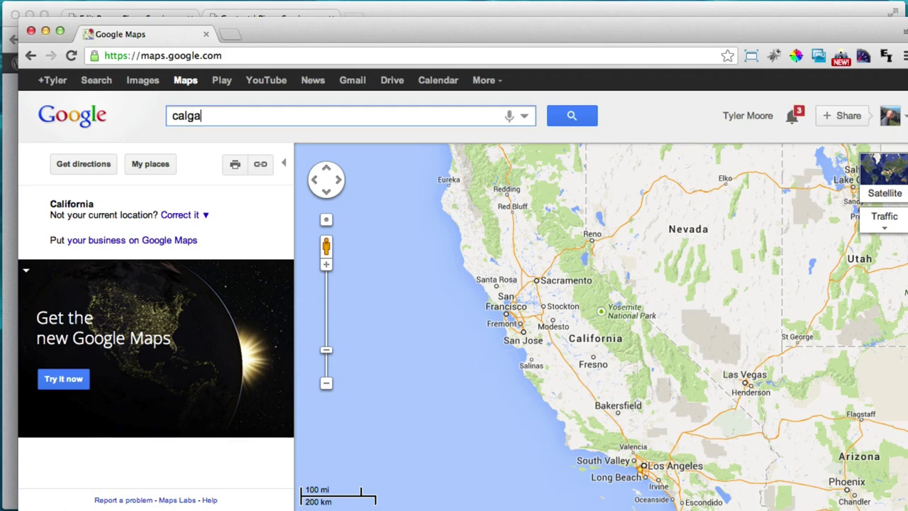
type("ga")
key("BackSpace")
key("BackSpace")
key("BackSpace")
type("ary")
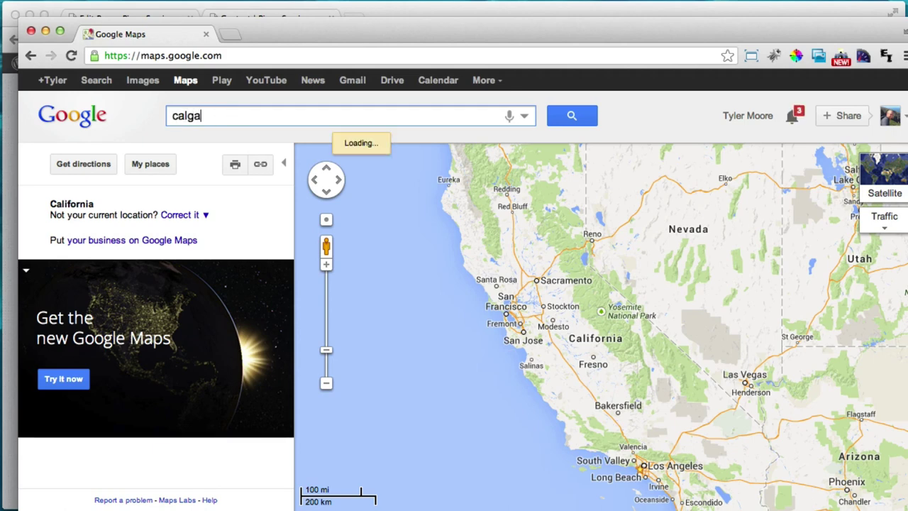
type(" alberta")
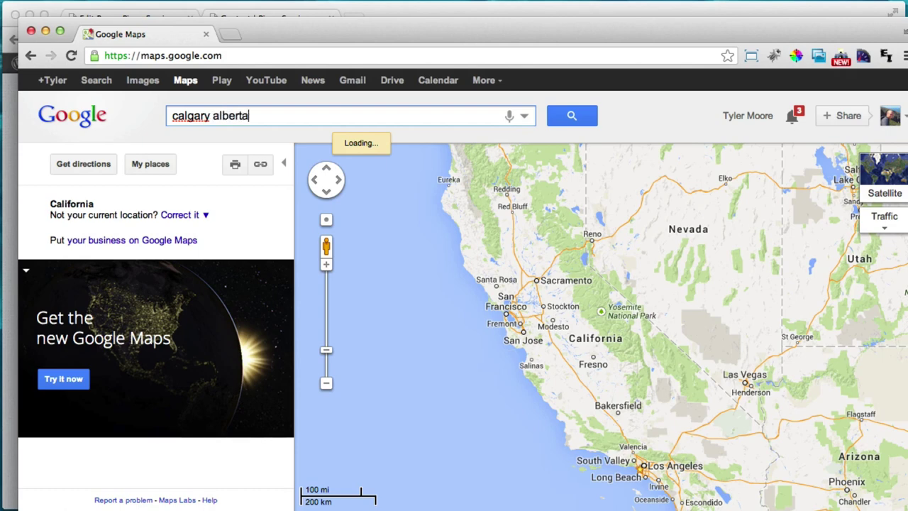
key("Return")
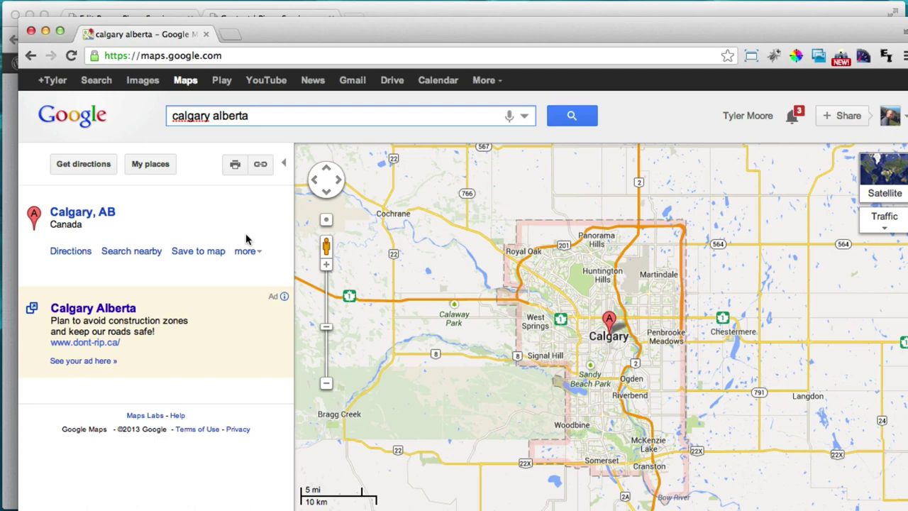
left_click(261, 166)
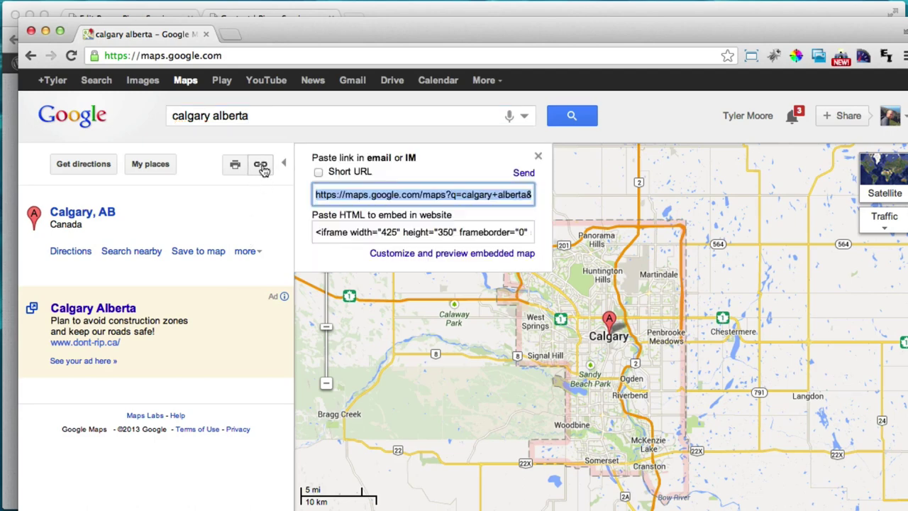
Give the embedded Calgary map a custom size of 250 wide by 700 tall and preview it.
left_click(395, 255)
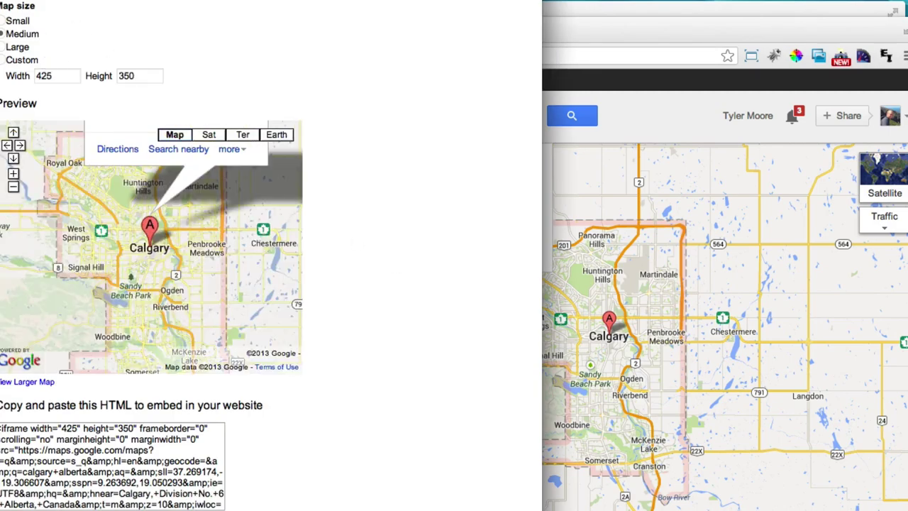
left_click(2, 61)
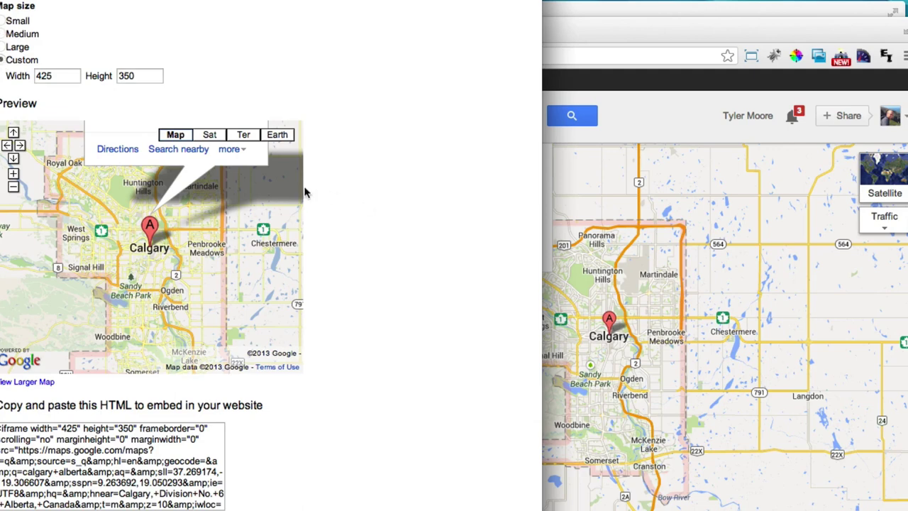
double_click(42, 72)
type("70")
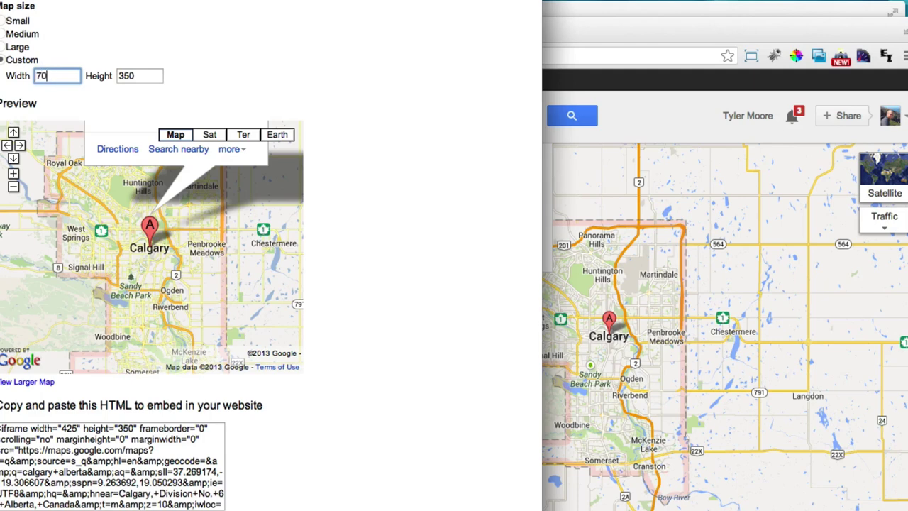
left_click_drag(49, 71, 33, 75)
type("25")
key("Tab")
type("7")
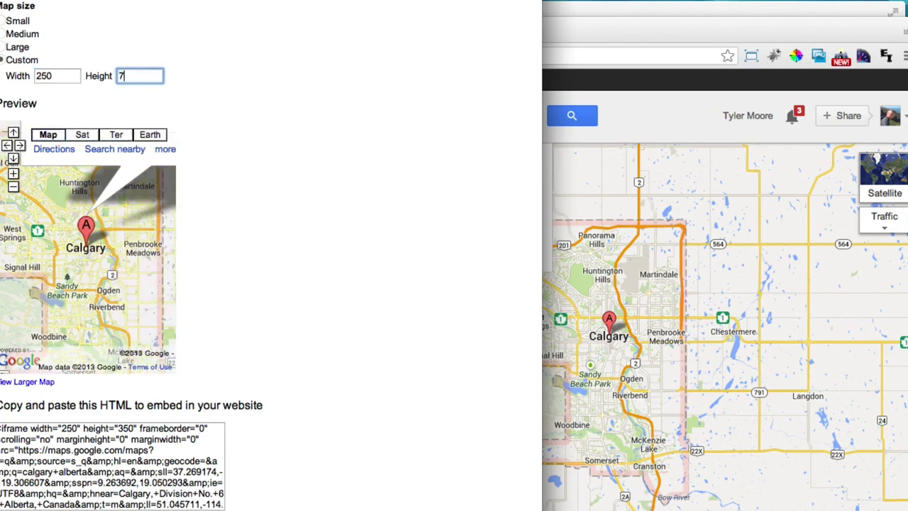
left_click(439, 153)
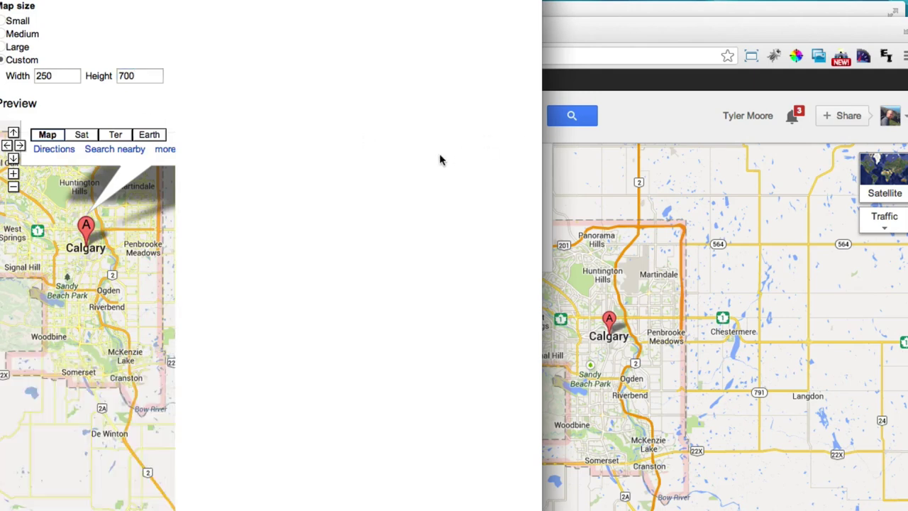
left_click_drag(90, 398, 96, 414)
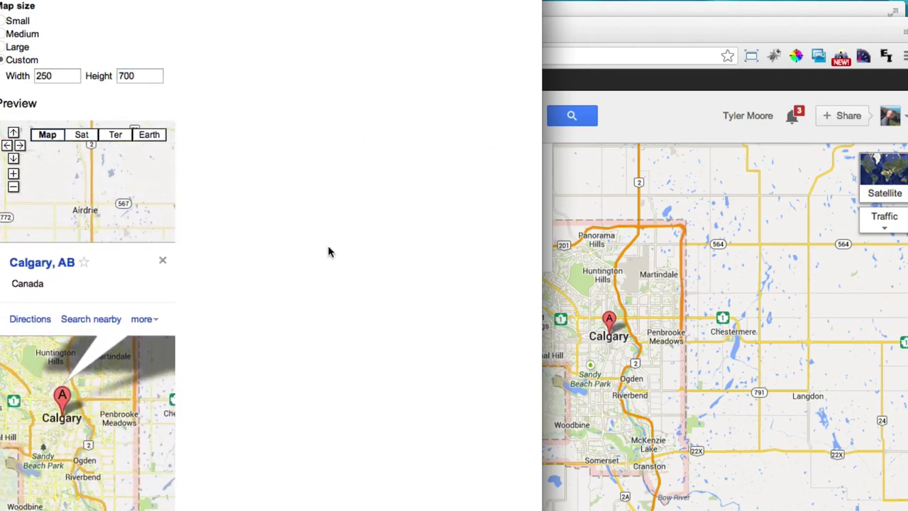
scroll(328, 251, "down", 4)
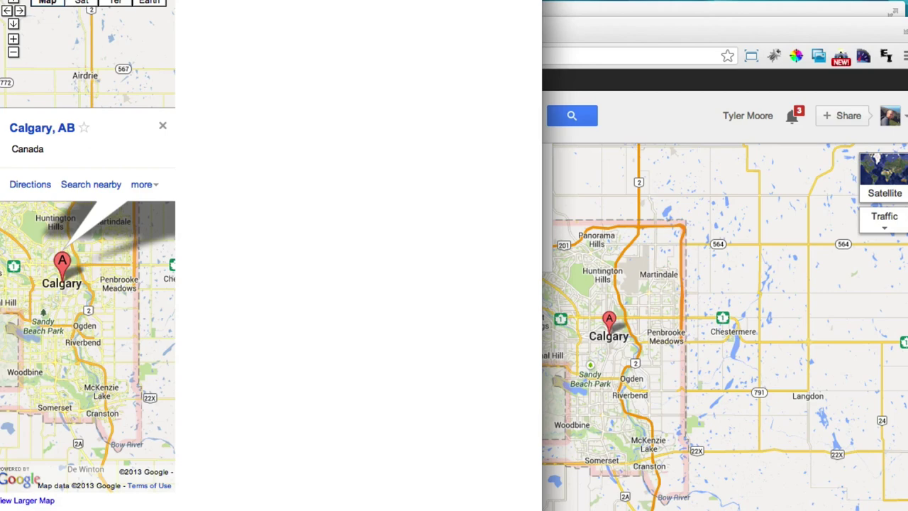
Select all of the map's embed HTML code.
right_click(37, 318)
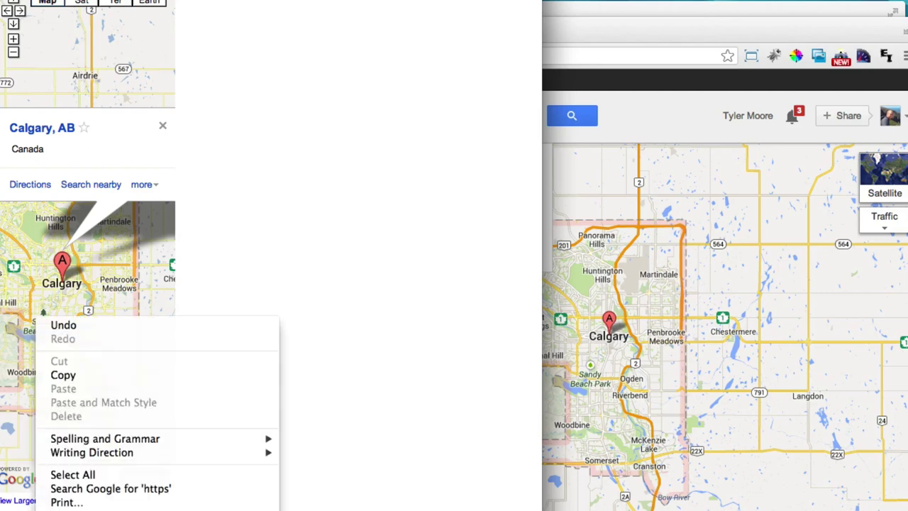
left_click(85, 474)
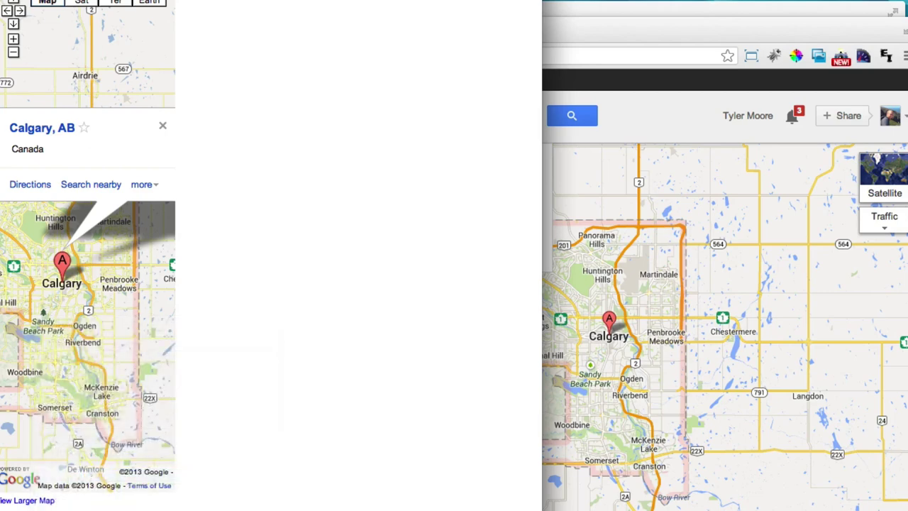
right_click(61, 353)
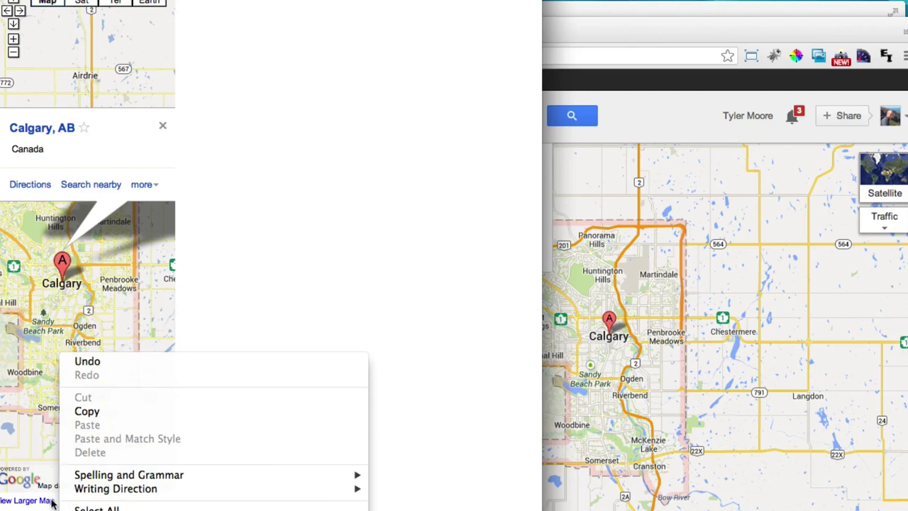
left_click(86, 508)
right_click(51, 317)
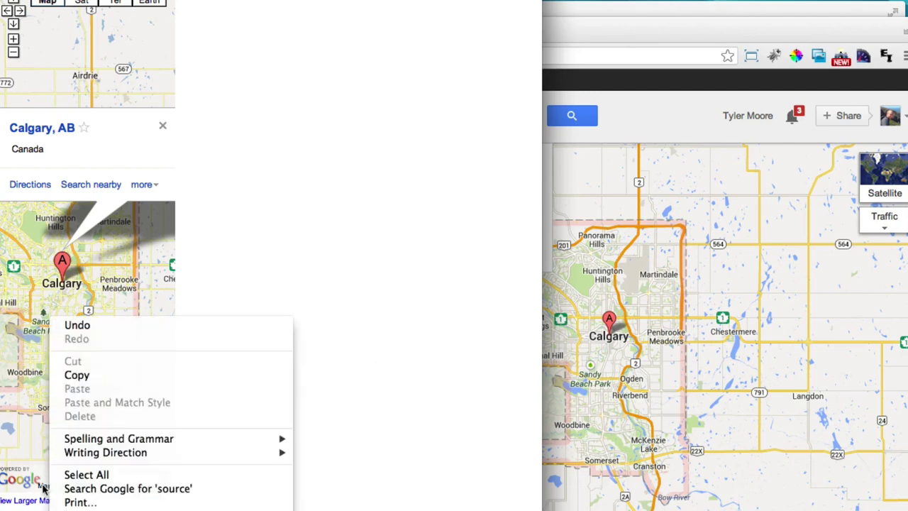
left_click(98, 474)
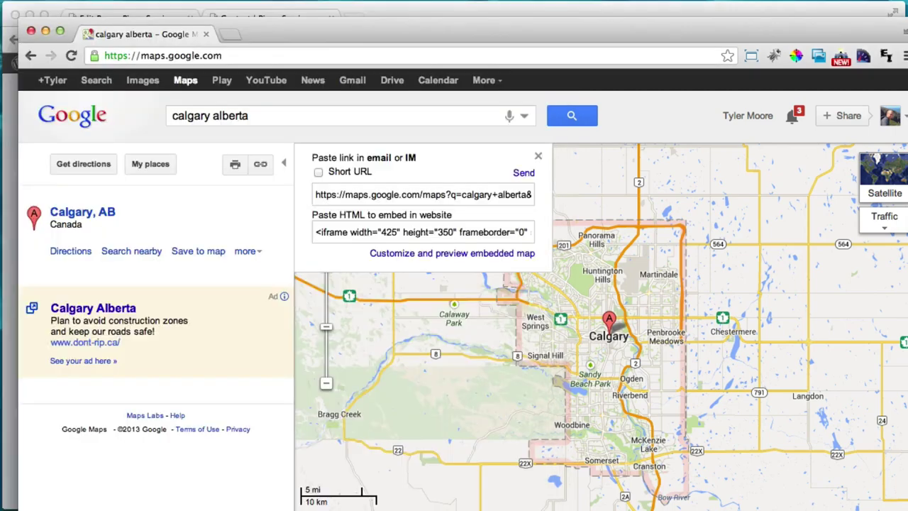
Close Google Maps, open the Widgets page, and glance at the live Contact page.
left_click(32, 32)
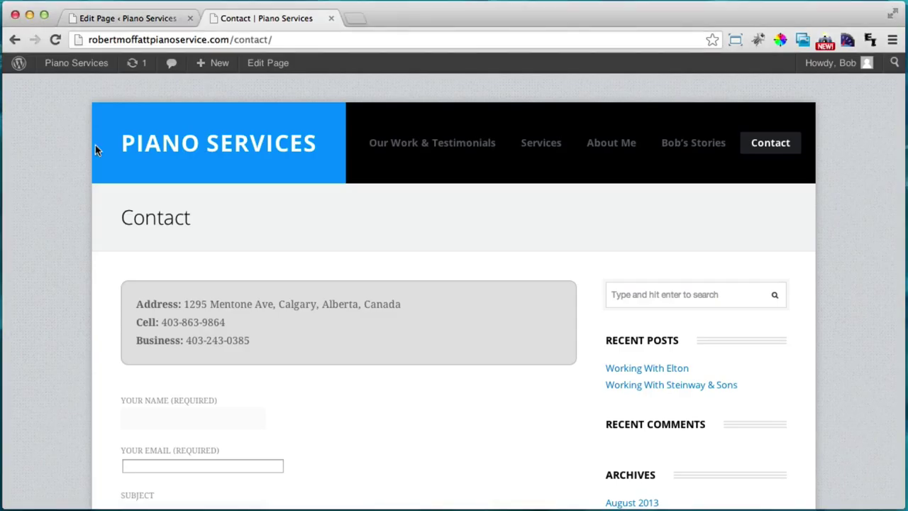
left_click(132, 19)
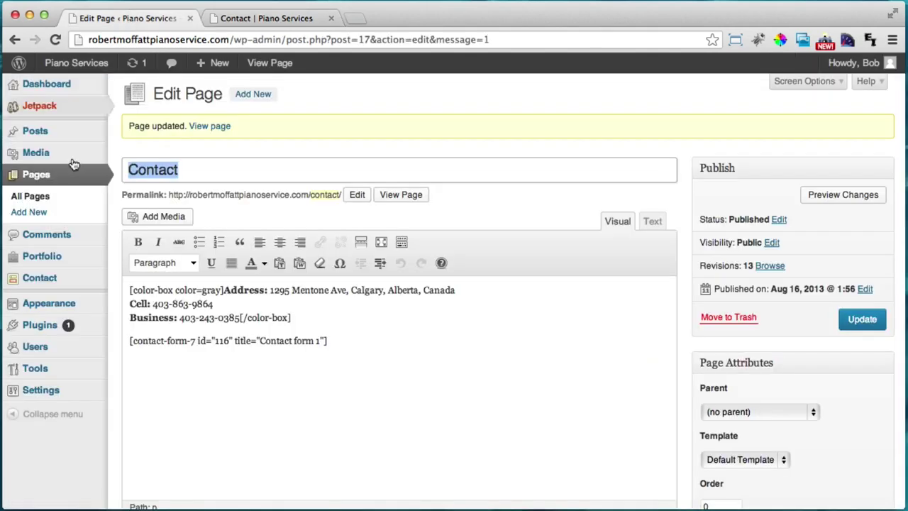
mouse_move(64, 305)
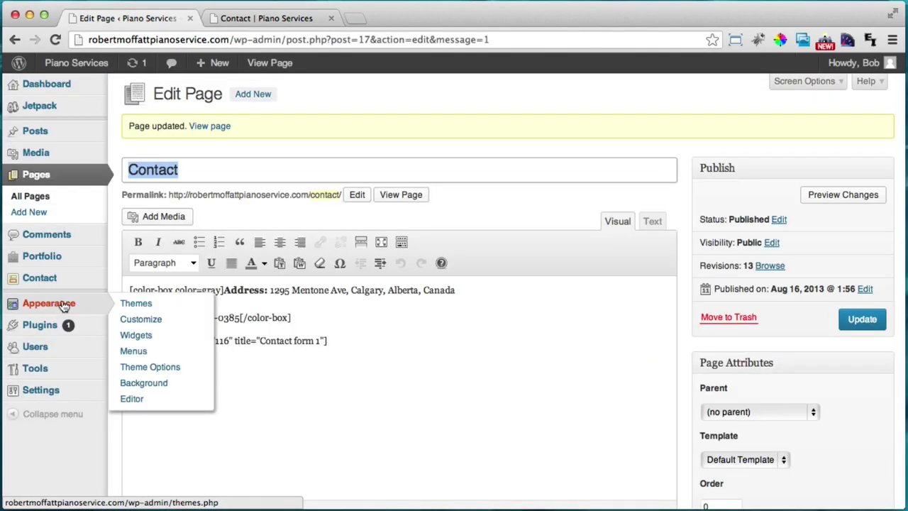
left_click(142, 337)
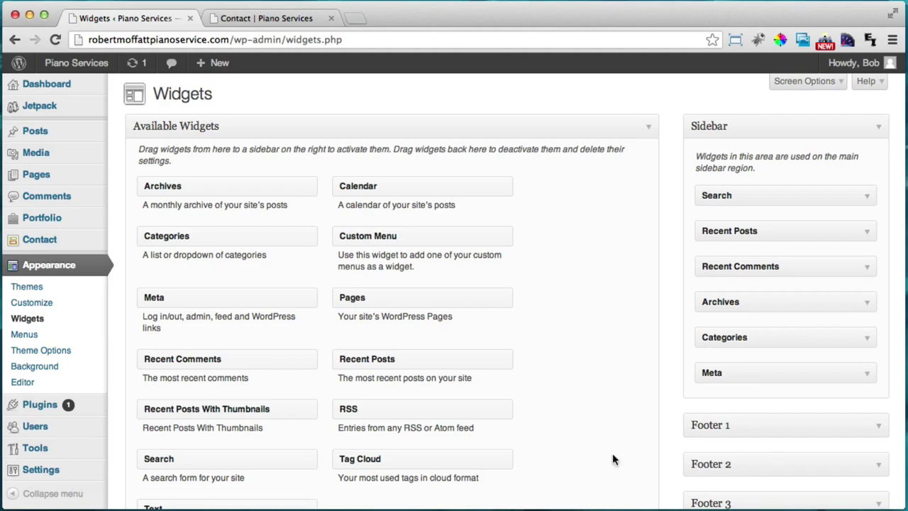
left_click(286, 19)
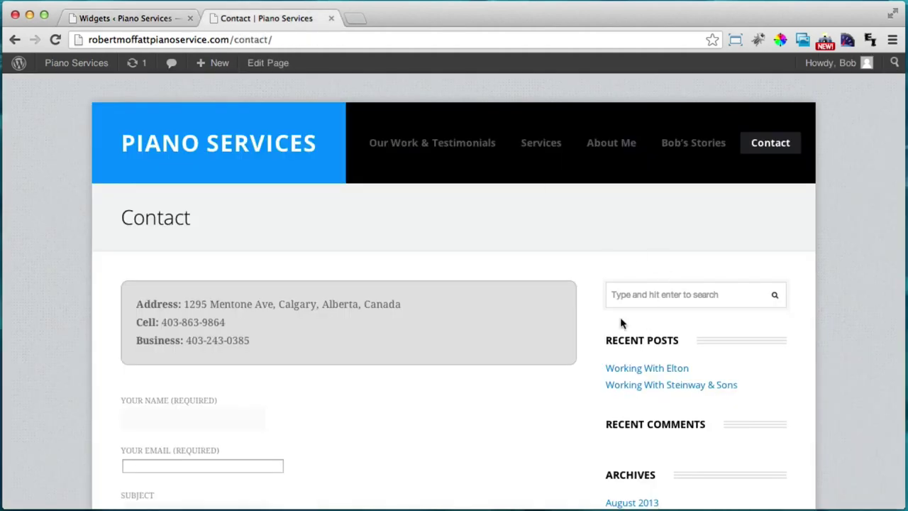
scroll(621, 318, "down", 5)
scroll(603, 323, "up", 2)
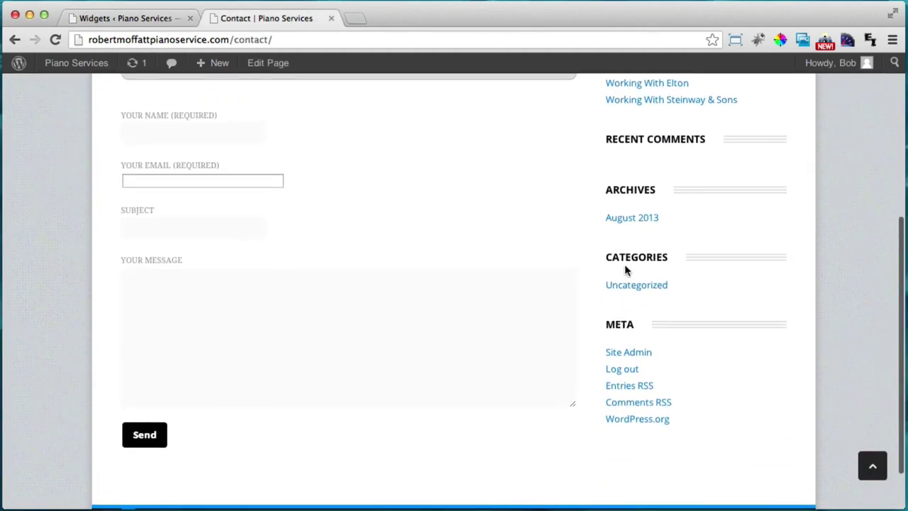
left_click(110, 6)
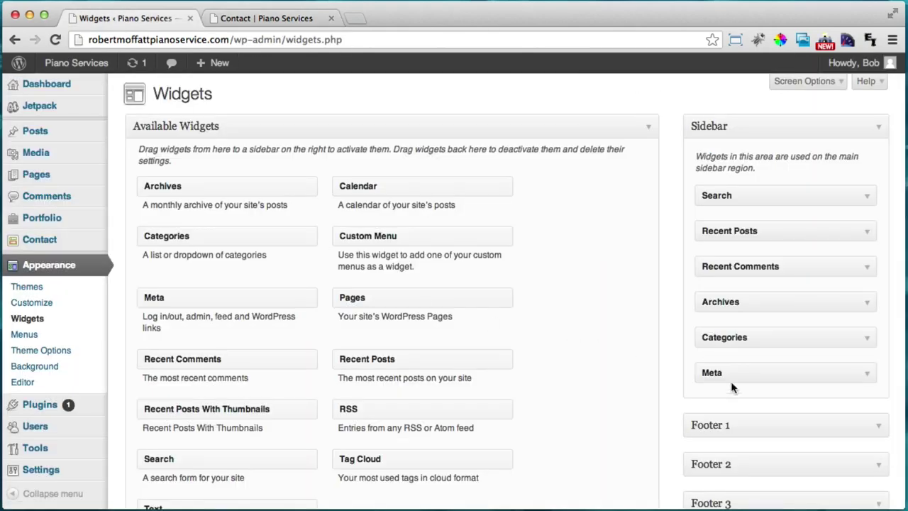
Remove Meta, Categories, Archives, Recent Comments, Recent Posts and Search from the Sidebar.
left_click_drag(731, 382, 425, 363)
left_click_drag(721, 339, 454, 339)
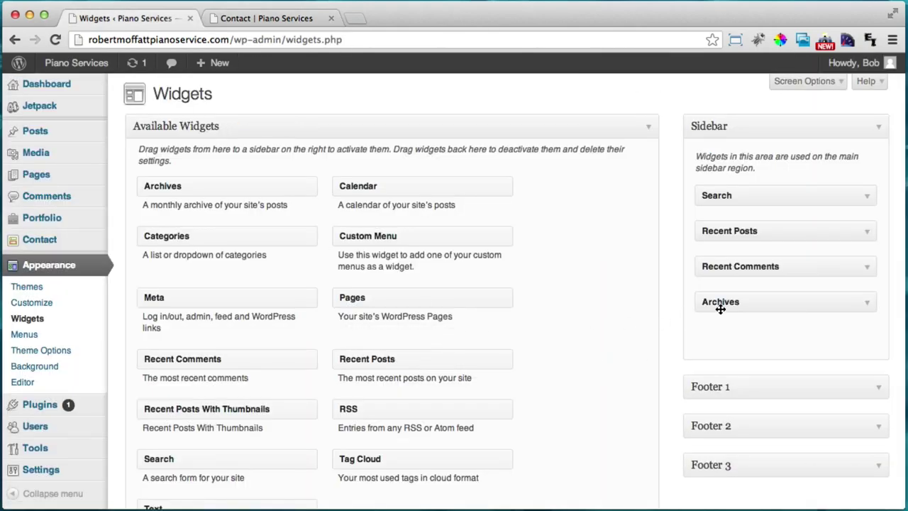
left_click_drag(721, 309, 408, 293)
left_click_drag(736, 267, 523, 243)
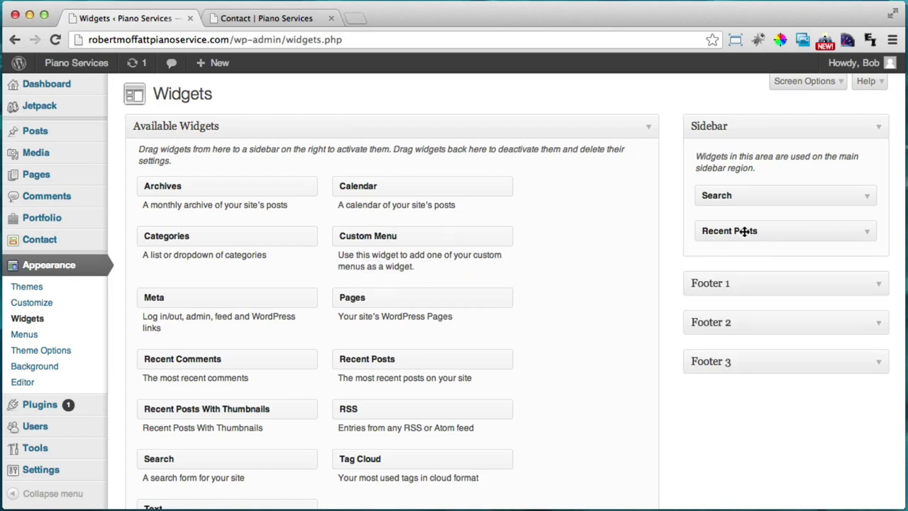
left_click_drag(744, 231, 622, 198)
left_click_drag(724, 201, 375, 198)
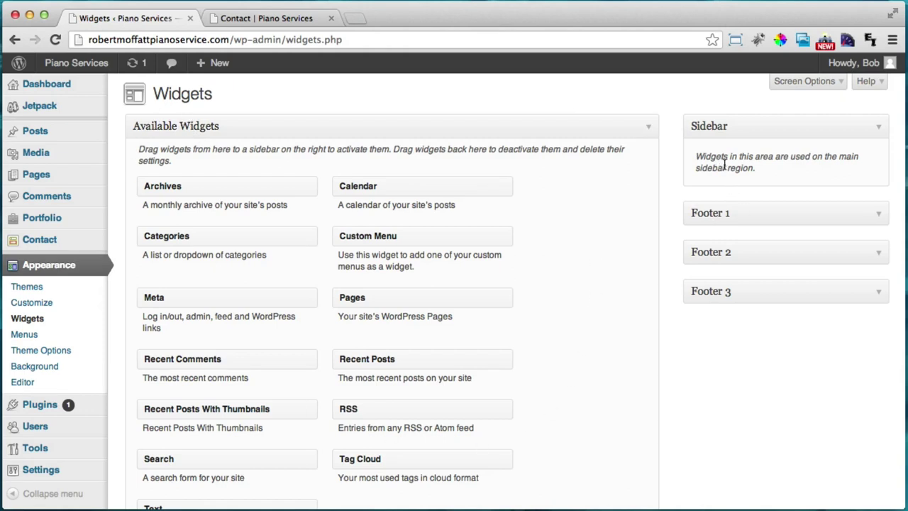
left_click_drag(695, 152, 831, 178)
Add a Sidebar Text widget titled 'Service Area', paste the Calgary map iframe into it, and save.
left_click(831, 178)
scroll(830, 178, "down", 3)
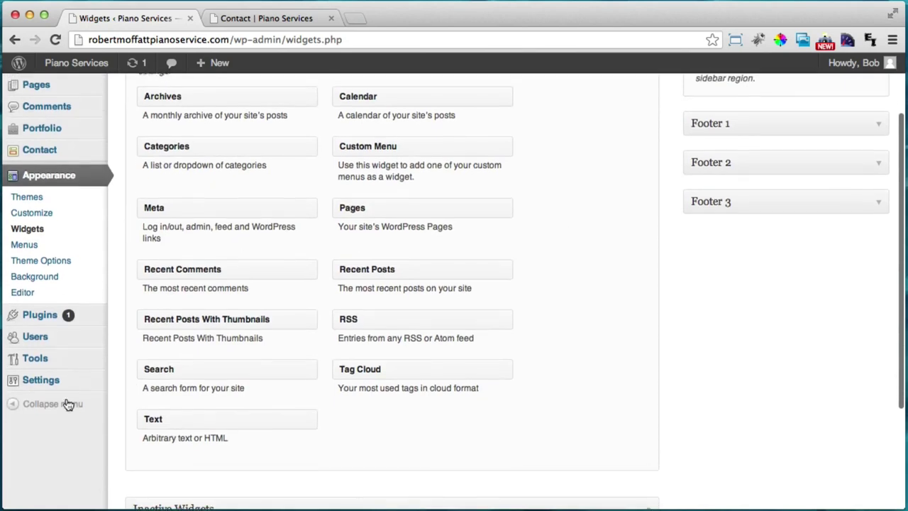
scroll(65, 404, "up", 1)
scroll(239, 402, "up", 2)
left_click_drag(156, 491, 732, 159)
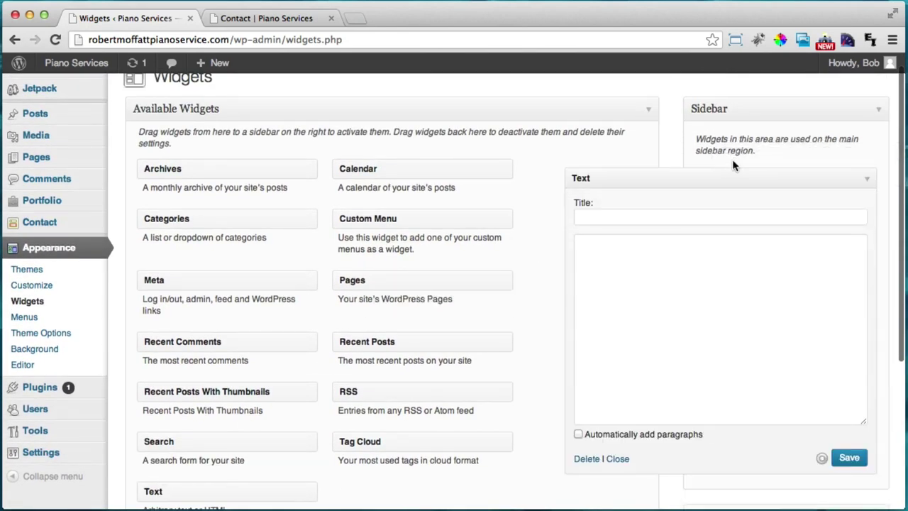
left_click(651, 219)
type("Serv")
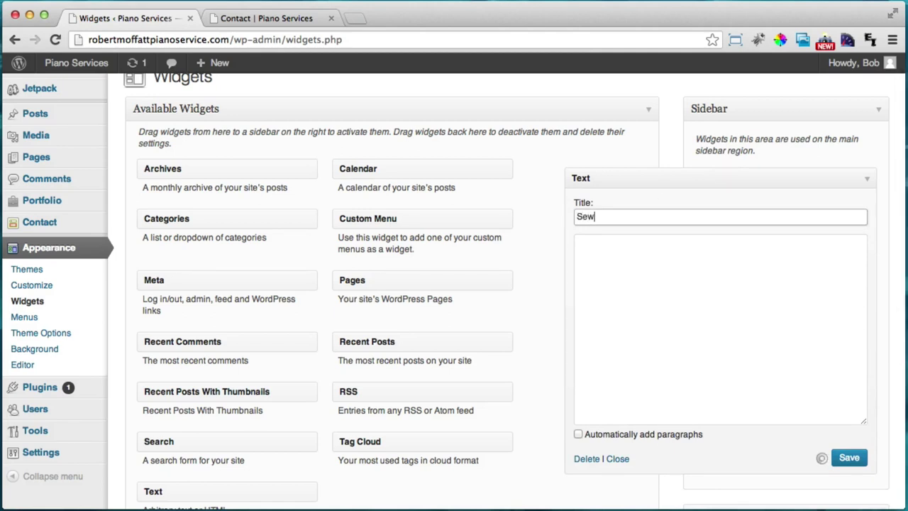
type("ice Area")
left_click(648, 257)
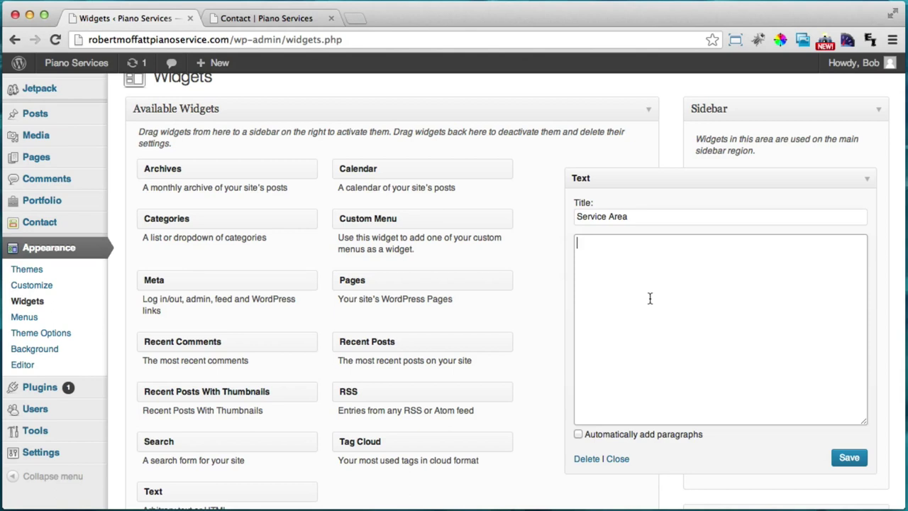
type("<iframe width=\"250\" height=\"700\" frameborder=\"0\" scrolling=\"no\" marginheight=\"0\" marginwidth=\"0\" src=\"https://maps.google.com/maps?f=q&amp;source=s_q&amp;hl=en&amp;geocode=&amp;q=calgary+alberta&amp;aq=&amp;sll=37.269174,-119.306607&amp;sspn=9.263692,19.050293&amp;ie=UTF8&amp;hq=&amp;hnear=Calgary,+Division+No.+6,+Alberta,+Canada&amp;t=m&amp;ll=51.097485,-114.013367&amp;spn=0.603698,0.341949&amp;z=10&amp;iwloc=A&amp;output=embed\"></iframe><br /><small><a href=\"https://maps.google.com/maps?f=q&amp;source=embed&amp;hl=en&amp;geocode=&amp;q=calgary+alberta&amp;aq=&amp;sll=37.269174,-119.306607&amp;sspn=9.263692,19.050293&amp;ie=UTF8&amp;hq=&amp;hnear=Calgary,+Division+No.+6,+Alberta,+Canada&amp;t=m&amp;ll=51.097485,-114.013367&amp;spn=0.603698,0.341949&amp;z=10&amp;iwloc=A\" style=\"color:#0000FF;text-align:left\">View Larger Map</a></small>")
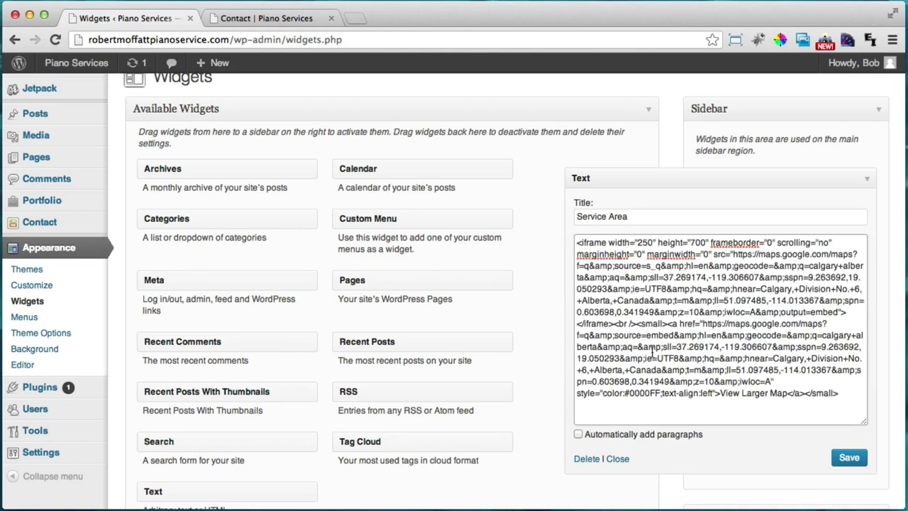
left_click(848, 468)
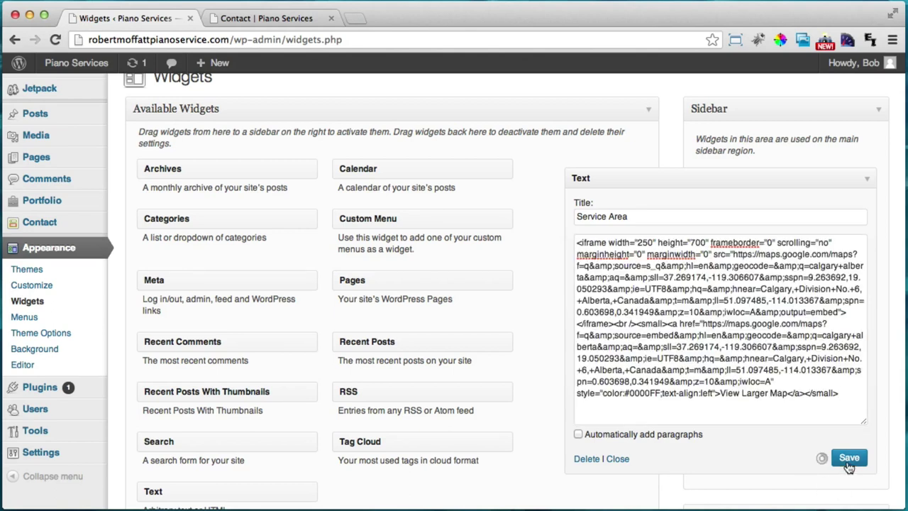
Reload the live Contact page to see the Service Area map, then return to Widgets.
left_click(286, 20)
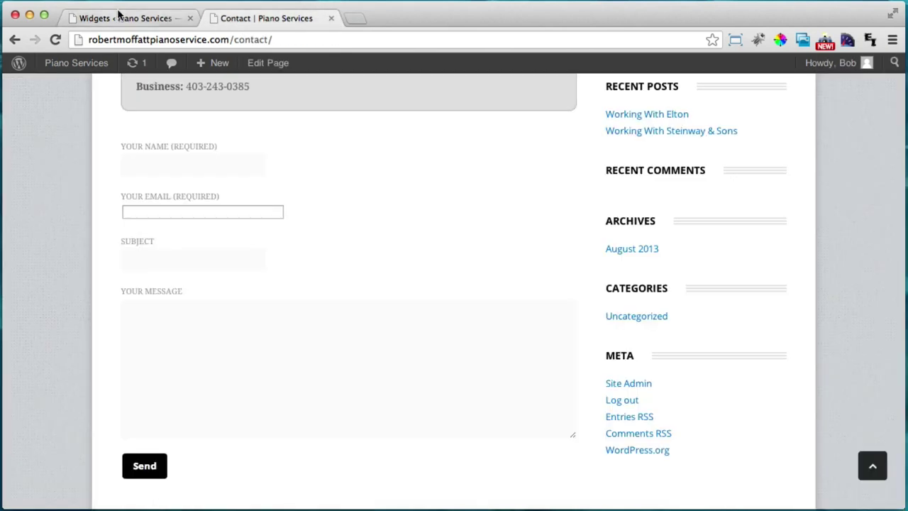
left_click(56, 40)
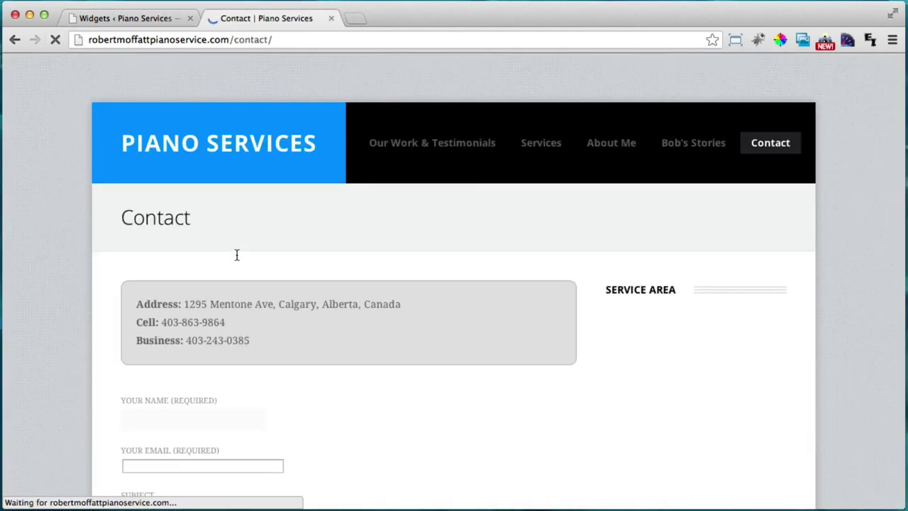
scroll(237, 255, "up", 4)
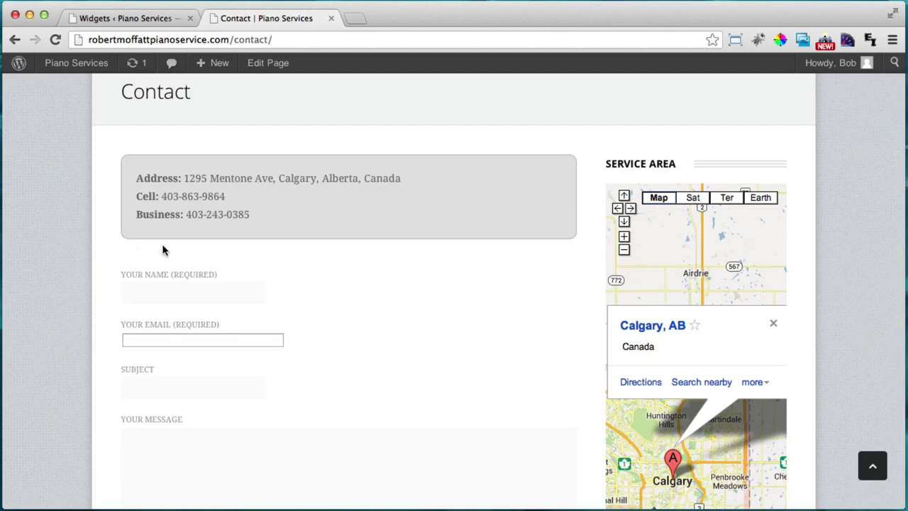
left_click(160, 20)
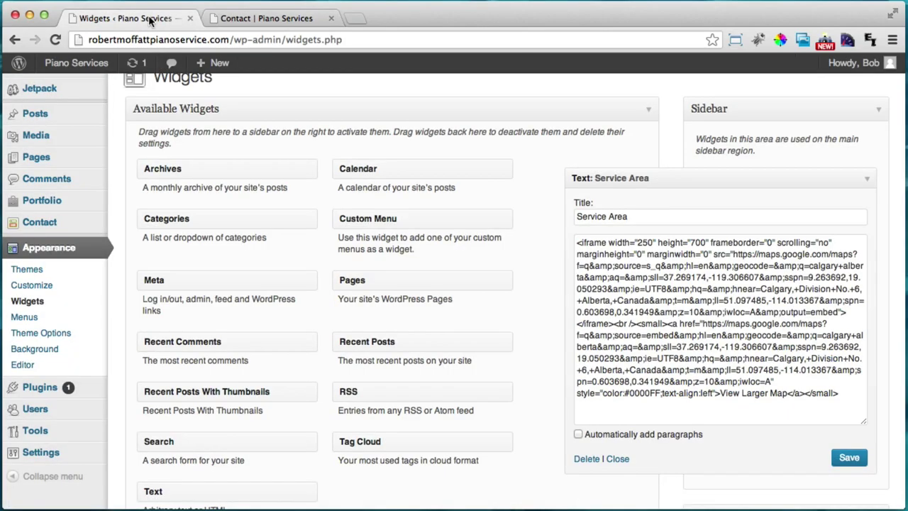
scroll(361, 281, "up", 1)
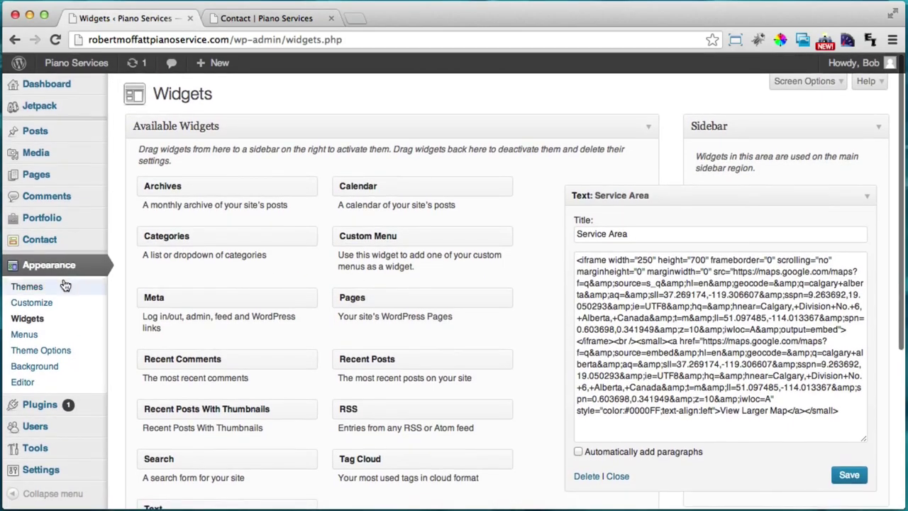
Add an intro line above the form inviting quotes or questions about our services, then update the Contact page.
left_click(55, 174)
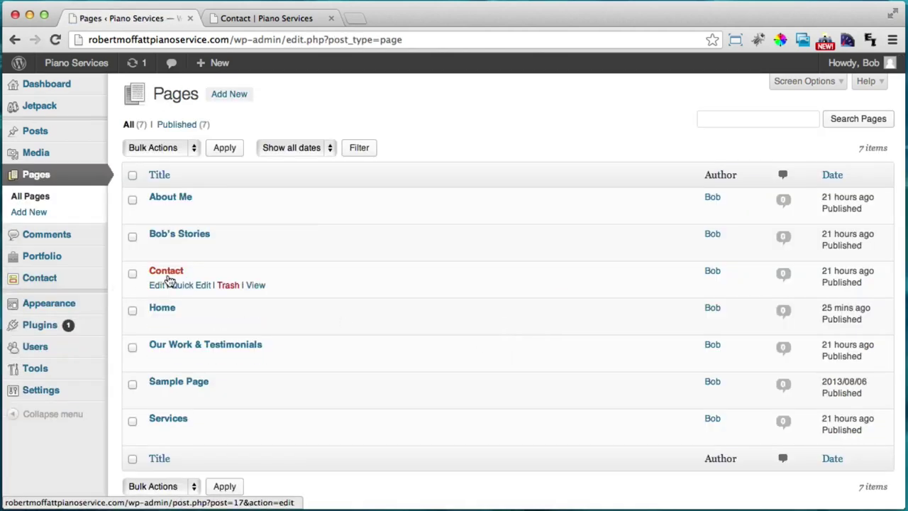
left_click(157, 285)
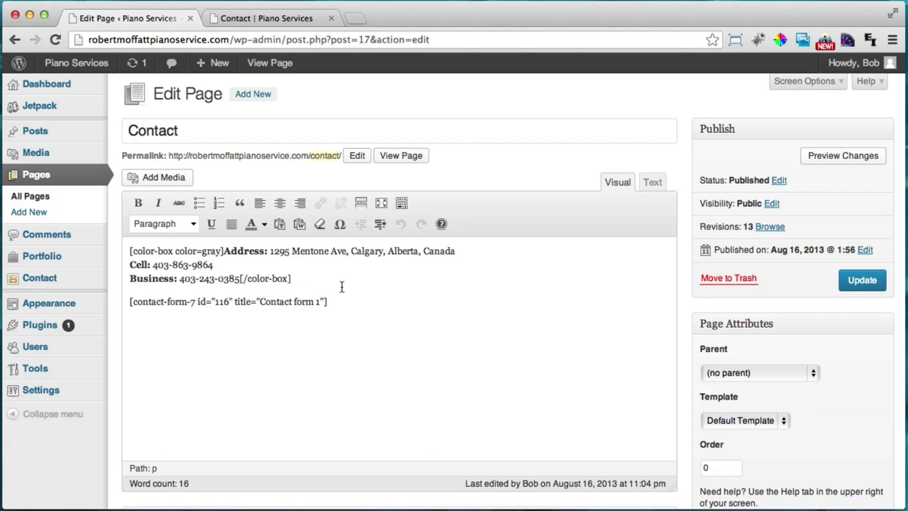
key("Return")
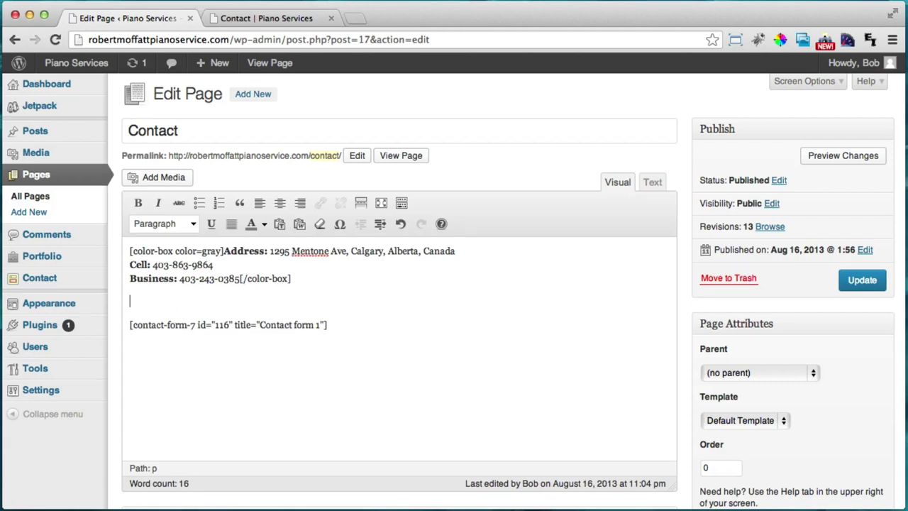
type("Call us or fill out the email")
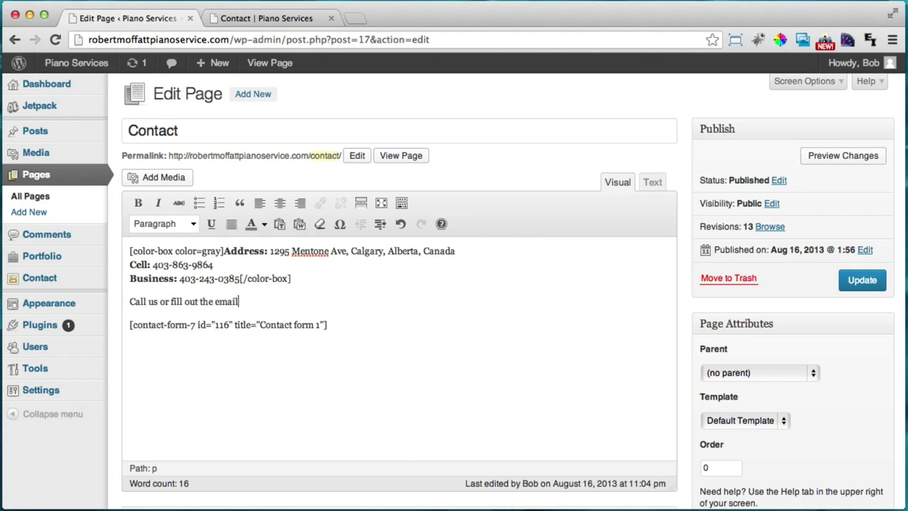
type(" e")
type(" form below for a quot")
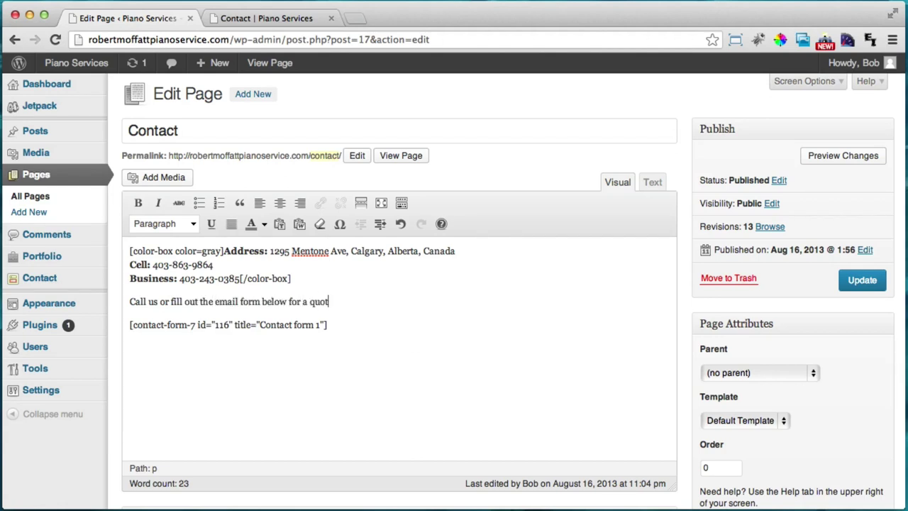
type("e or task ")
type(" ask more q")
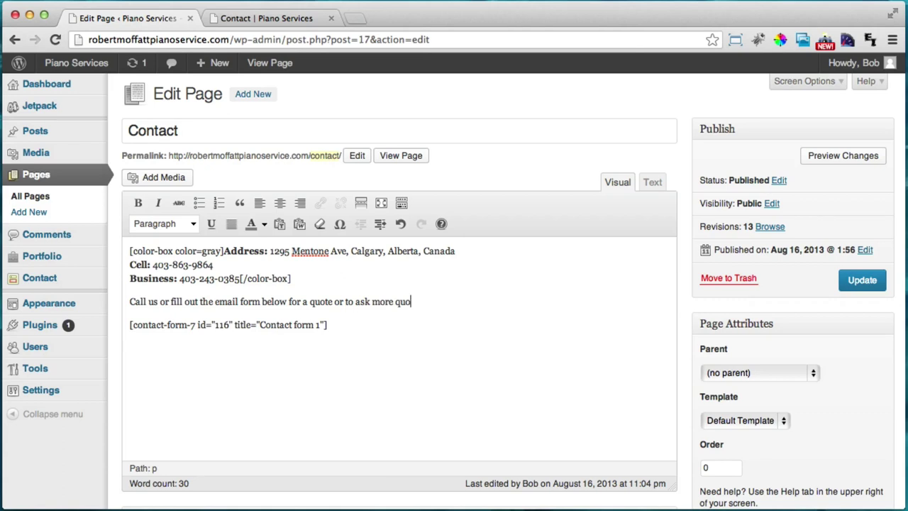
type("uestions")
type(" ba")
key("BackSpace")
key("BackSpace")
type("about our s")
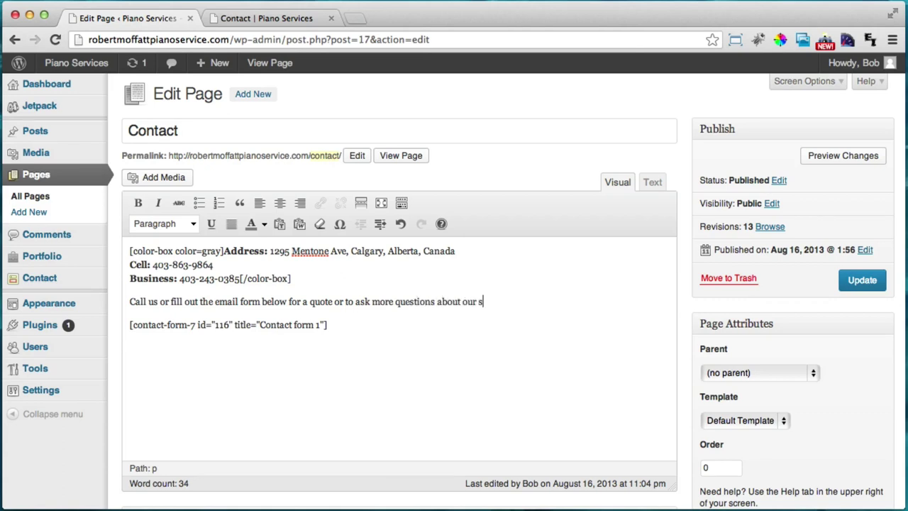
type("ervices")
key("BackSpace")
key("BackSpace")
type("ces")
left_click(864, 281)
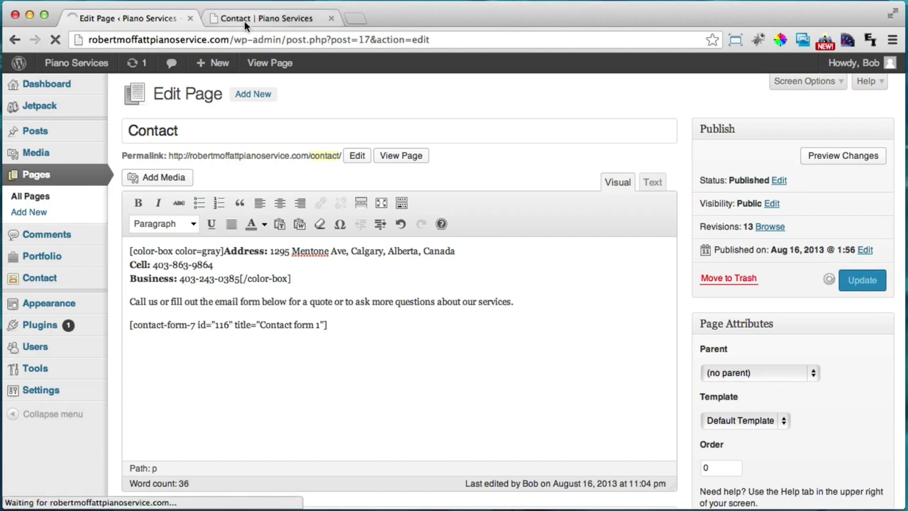
left_click(245, 20)
Reload the live Contact page and scroll through its address box, form and map.
left_click(60, 39)
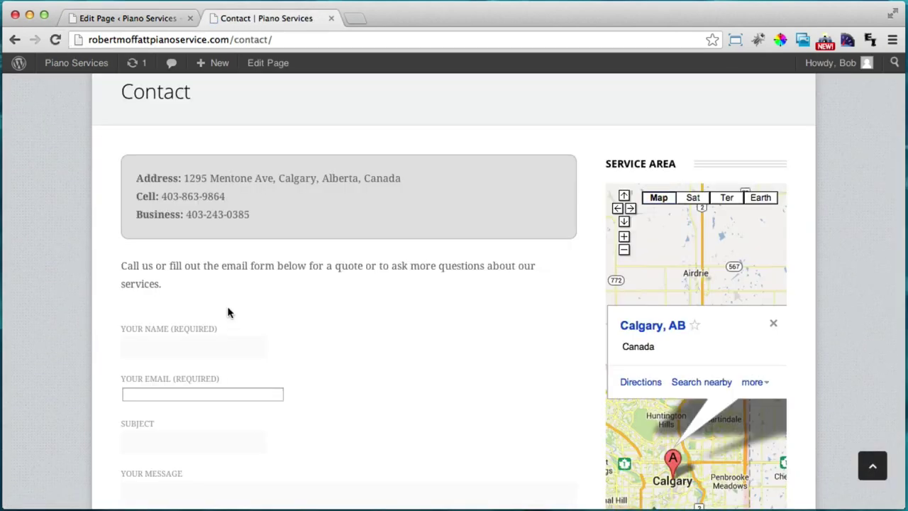
scroll(230, 329, "down", 10)
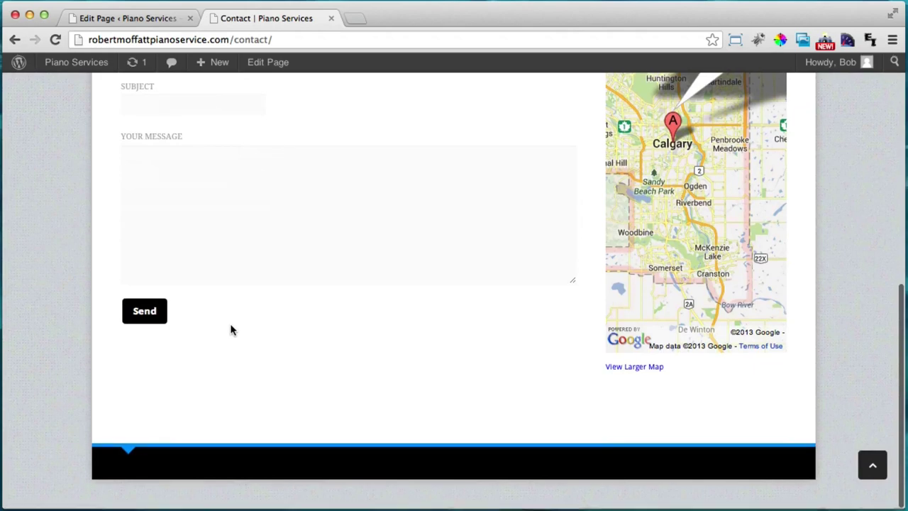
scroll(230, 329, "up", 15)
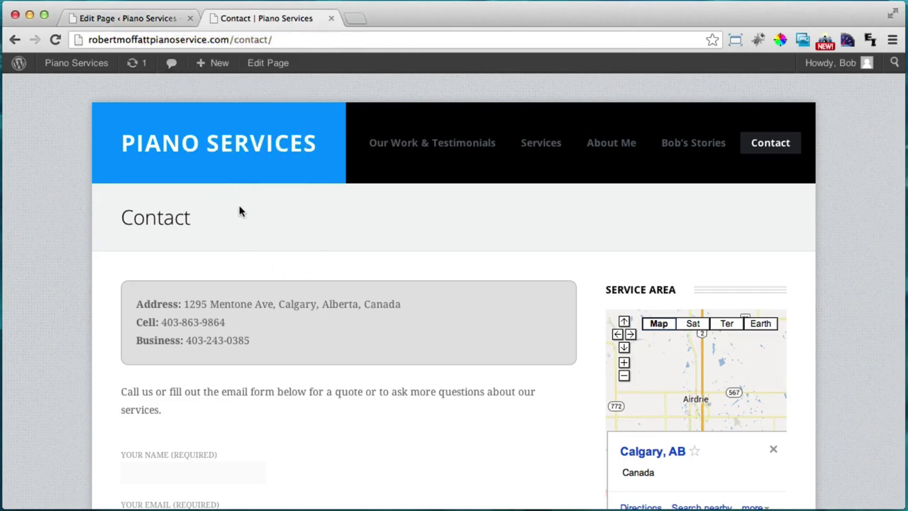
Go to fiverr.com in a new window and browse Graphics & Design > Logo Design gigs.
key("super+n")
type("fiverr.com")
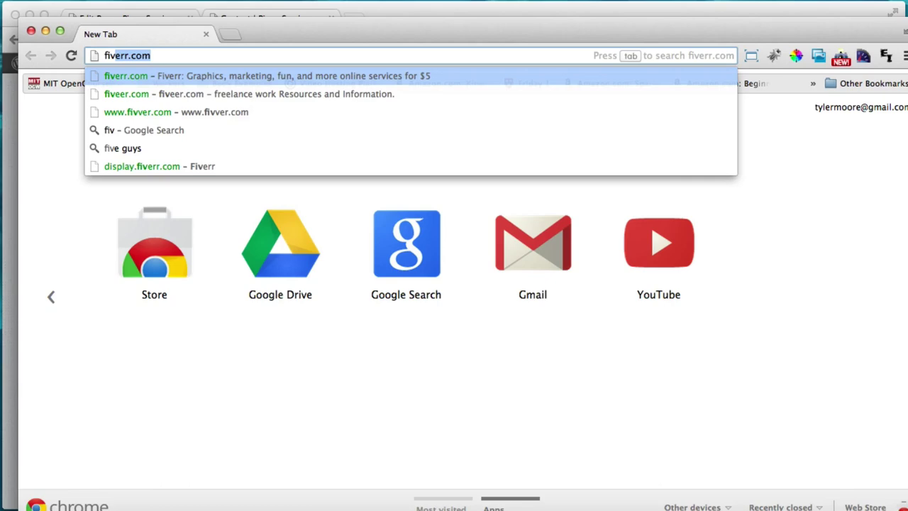
key("Return")
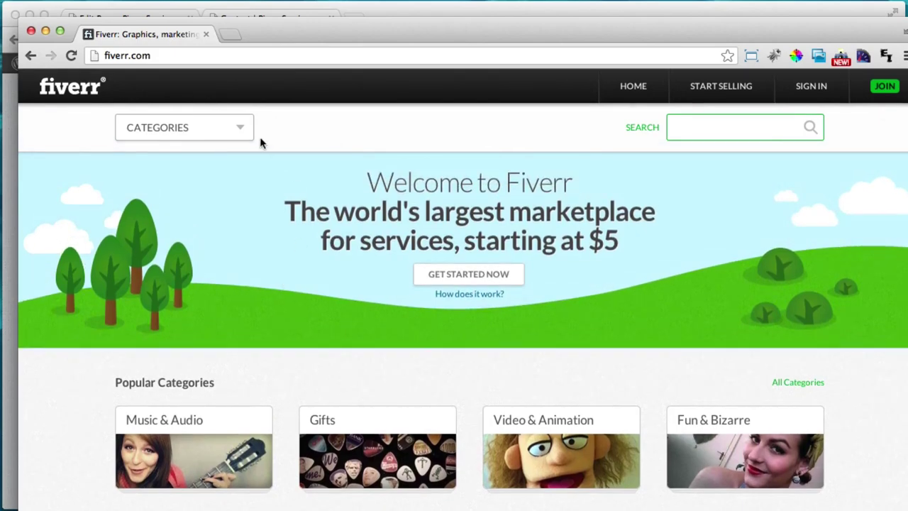
left_click(242, 130)
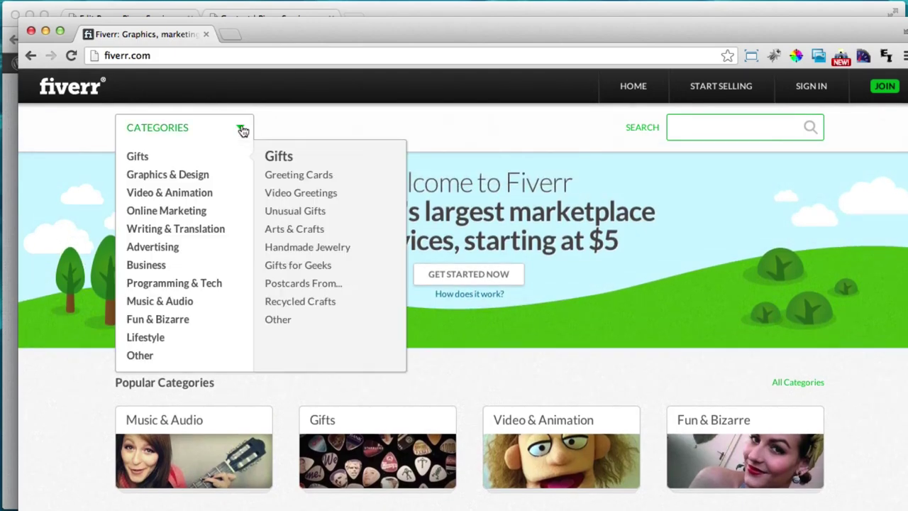
left_click(183, 174)
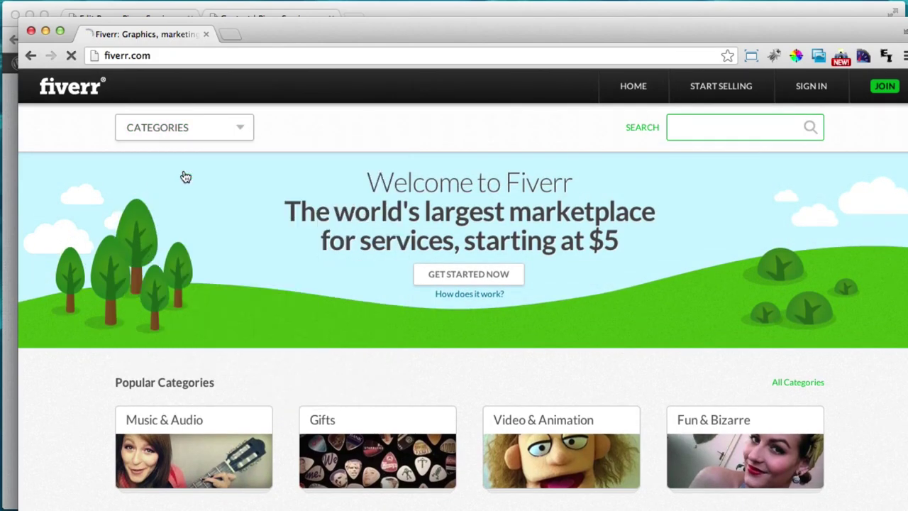
scroll(358, 221, "down", 3)
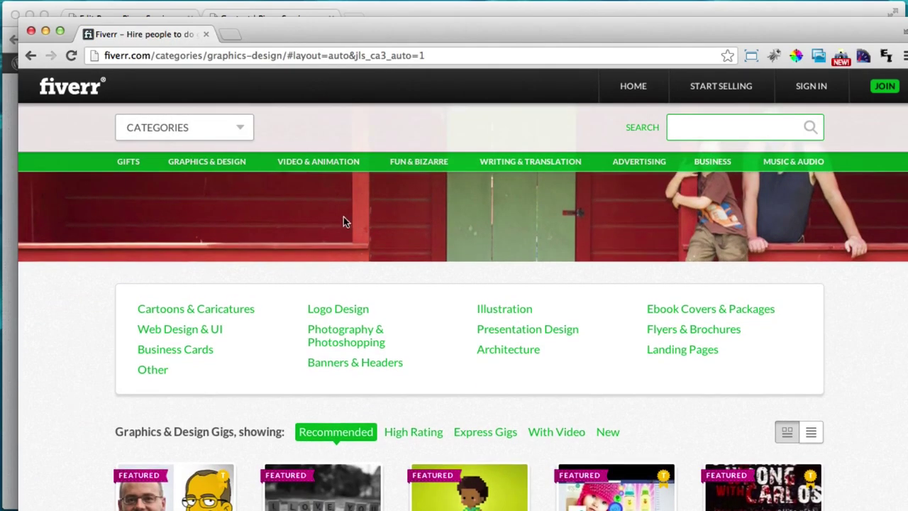
left_click(342, 310)
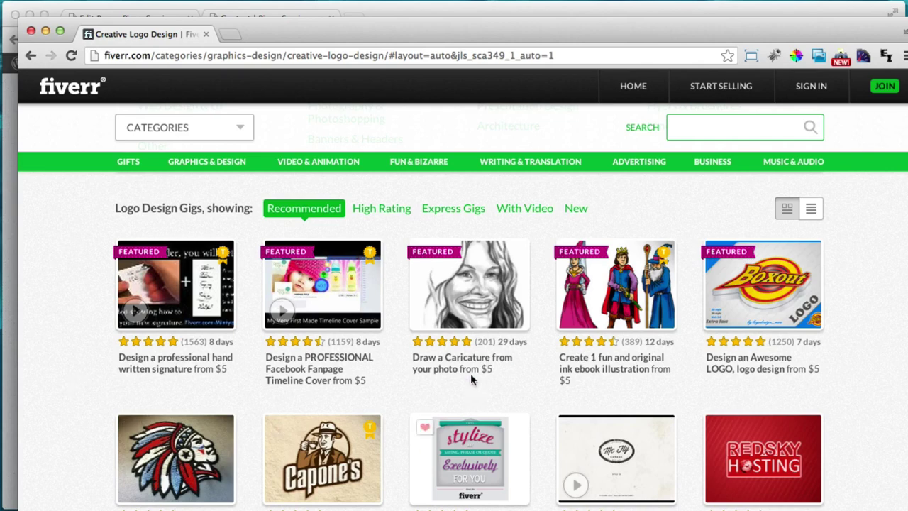
scroll(473, 380, "up", 5)
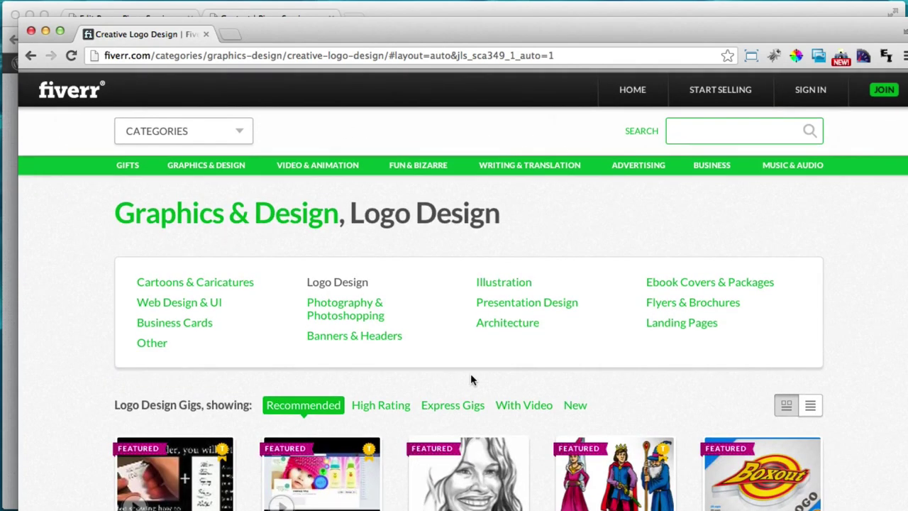
scroll(470, 380, "down", 3)
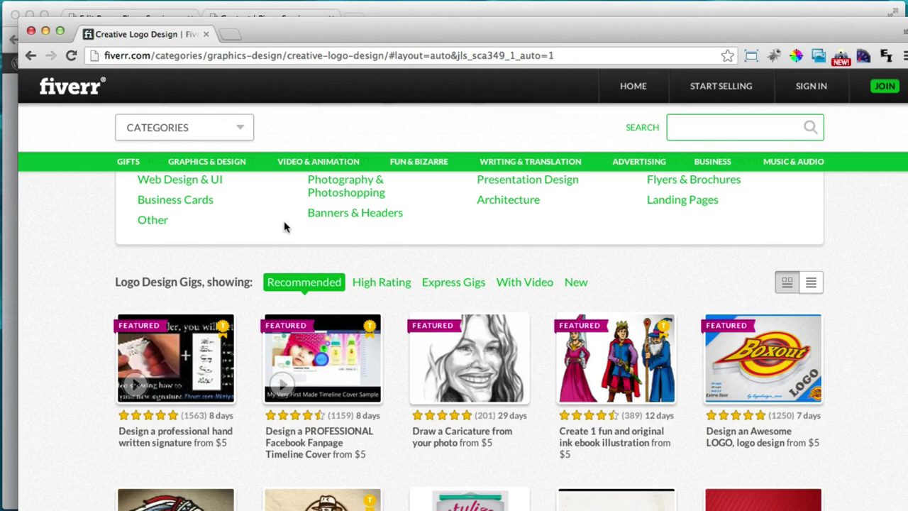
scroll(284, 227, "down", 6)
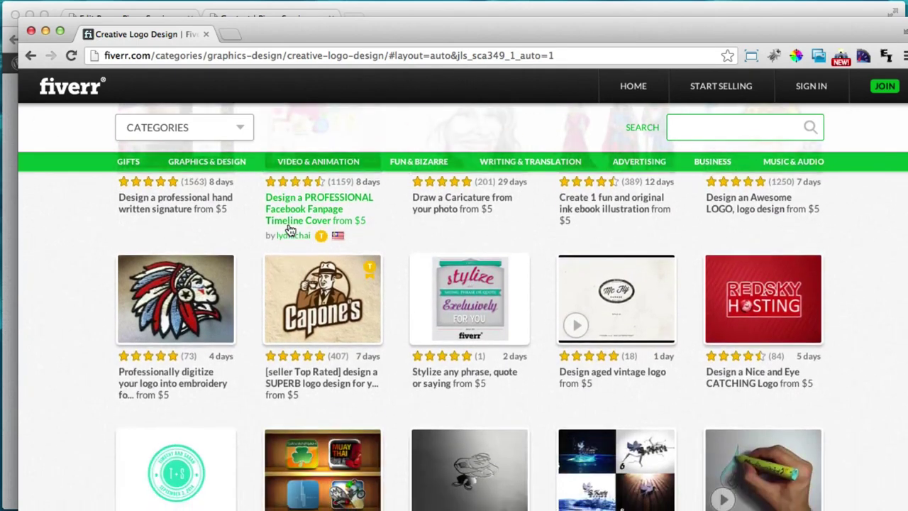
scroll(290, 231, "up", 10)
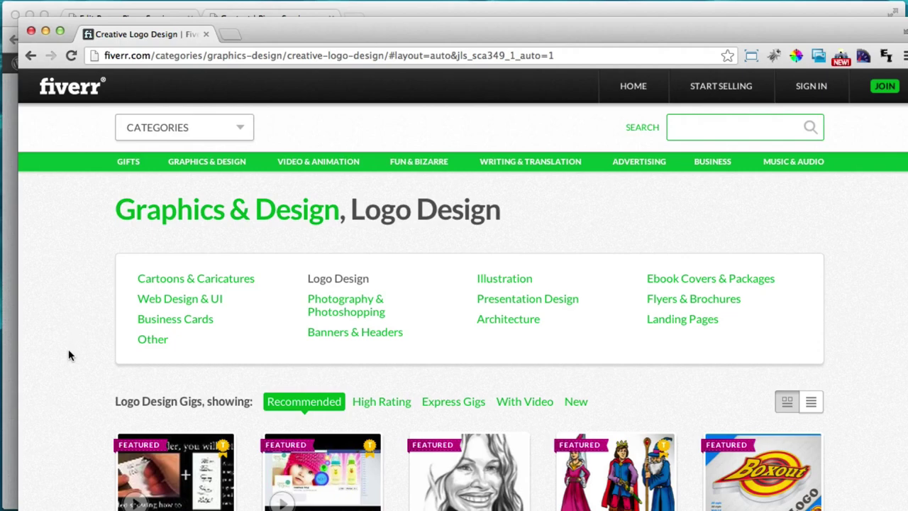
Close the Fiverr window and return to the Contact page editor.
left_click_drag(284, 34, 246, 41)
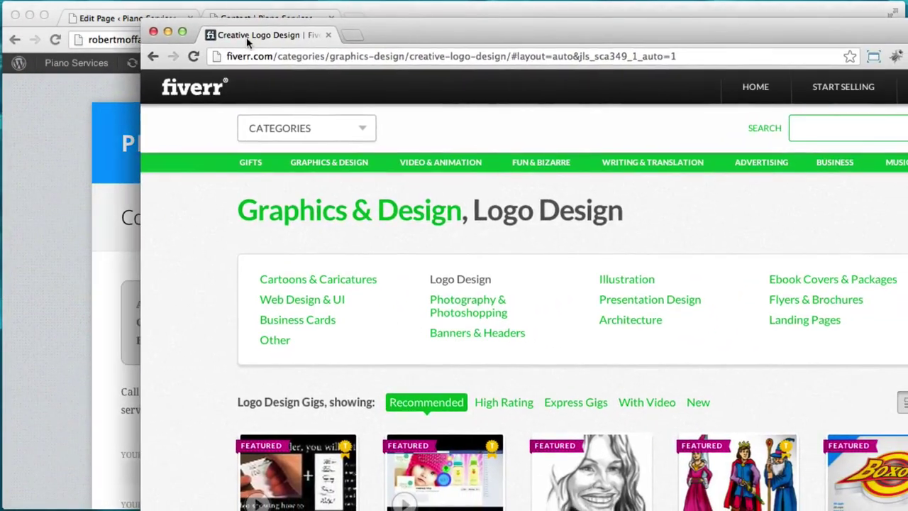
left_click(154, 32)
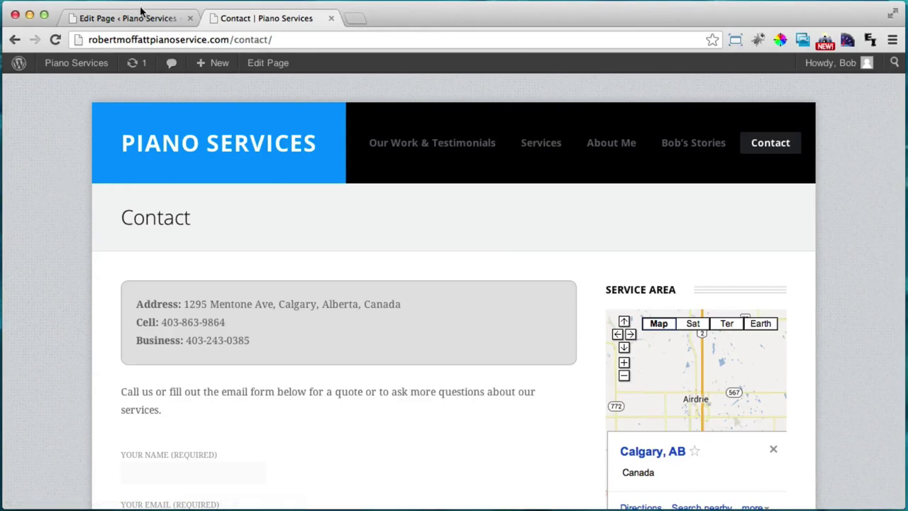
left_click(141, 17)
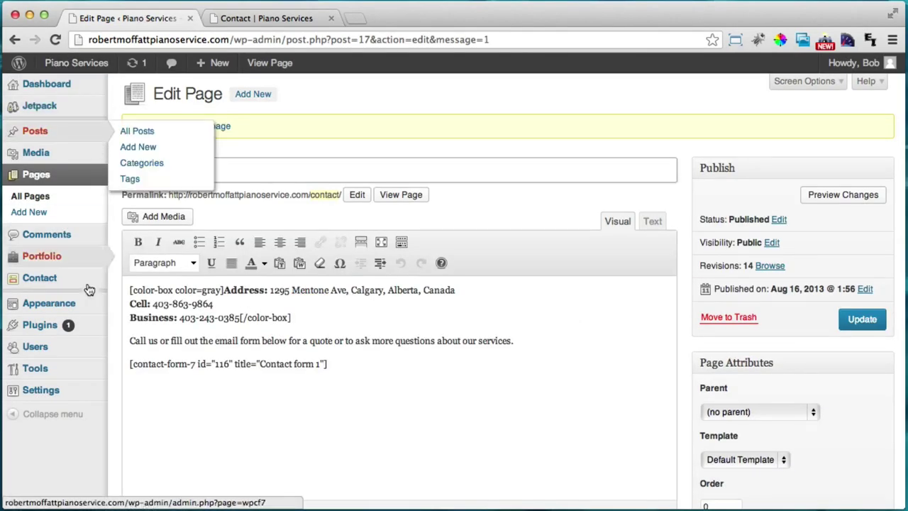
Upload logo.jpg in Delta Theme Options > General and use it as the Main Logo.
mouse_move(57, 302)
left_click(164, 369)
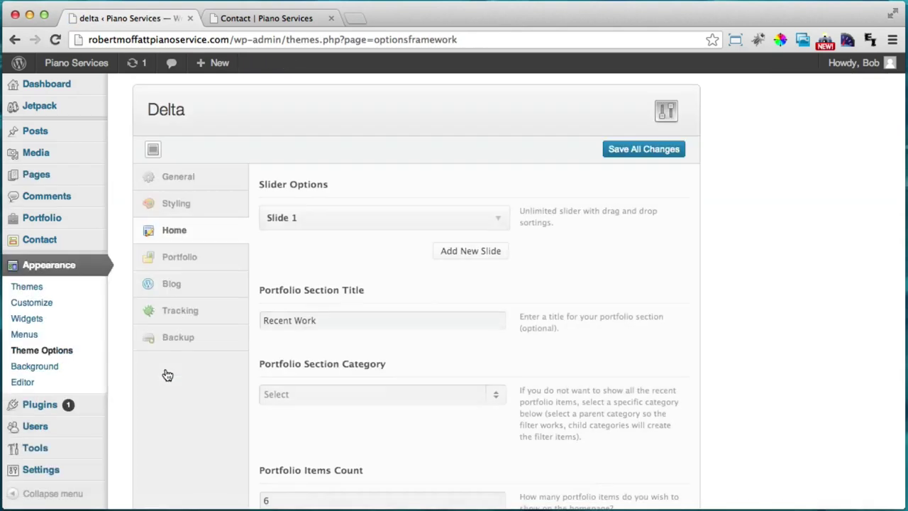
left_click(220, 183)
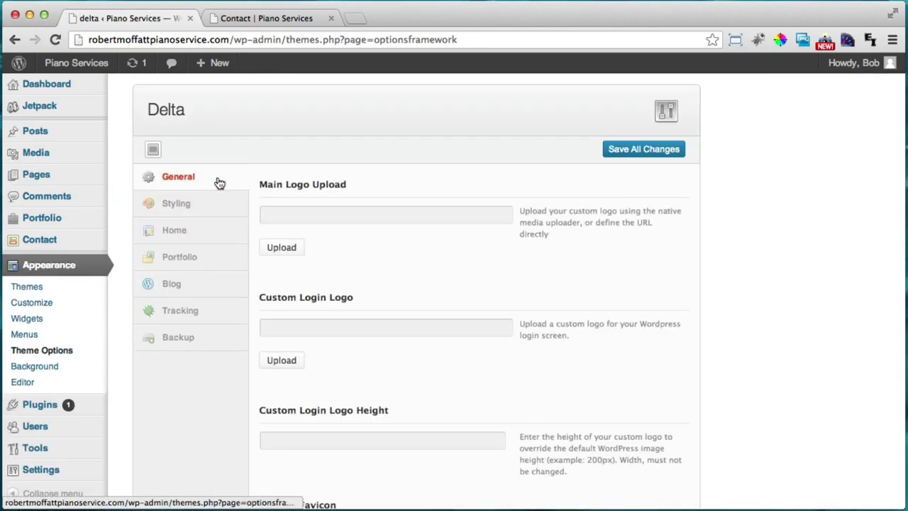
left_click(287, 246)
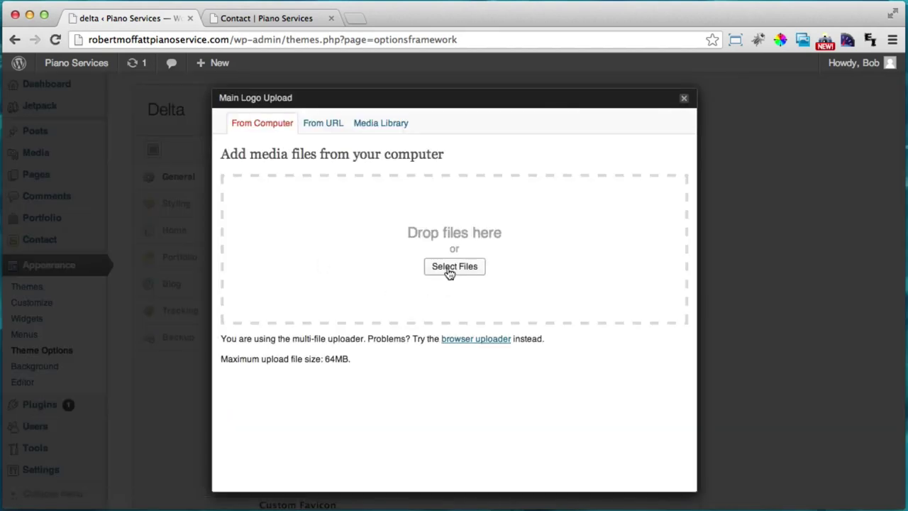
left_click(450, 267)
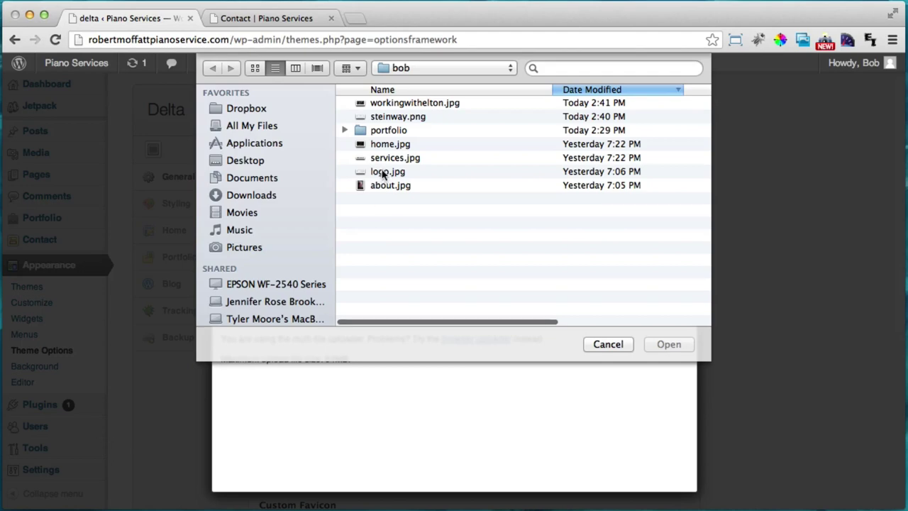
left_click(383, 173)
left_click(668, 345)
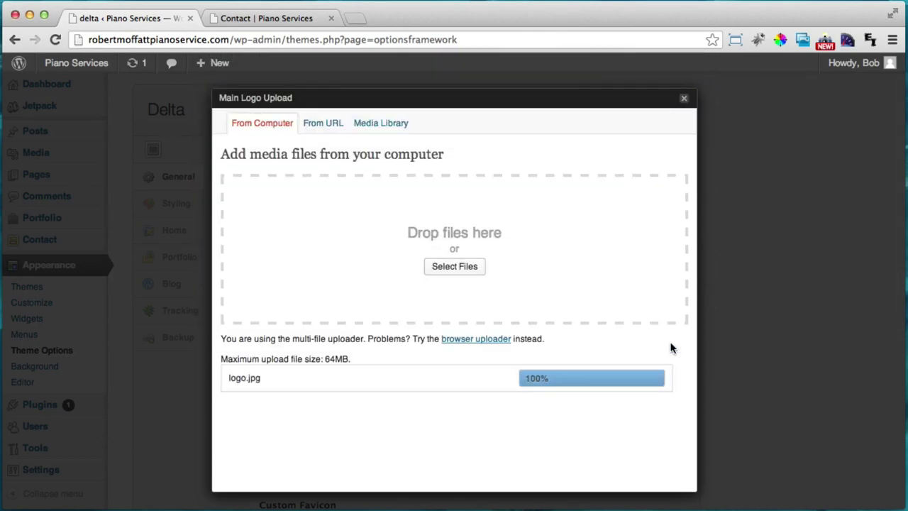
scroll(671, 348, "down", 5)
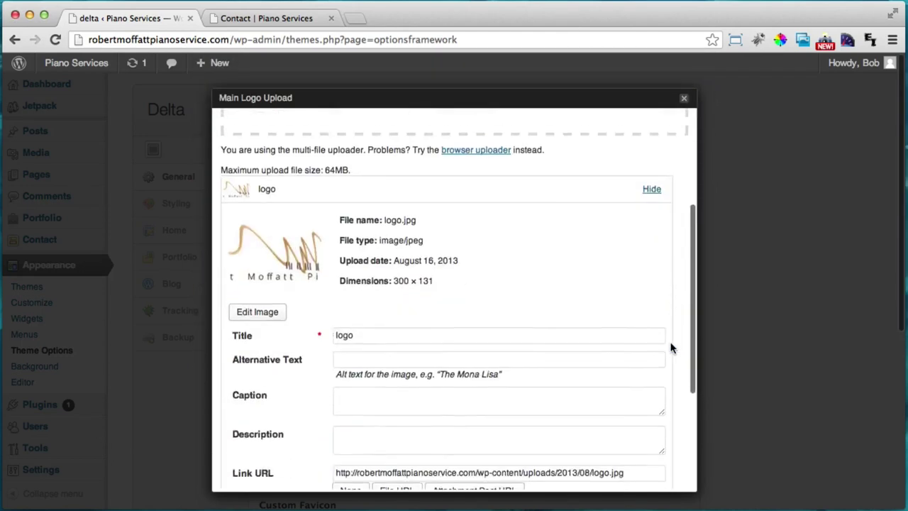
scroll(671, 348, "down", 5)
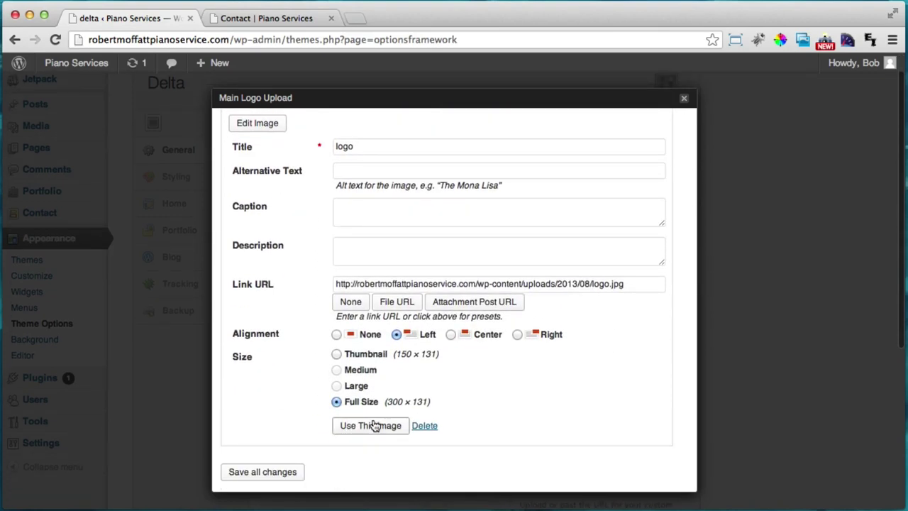
left_click(374, 424)
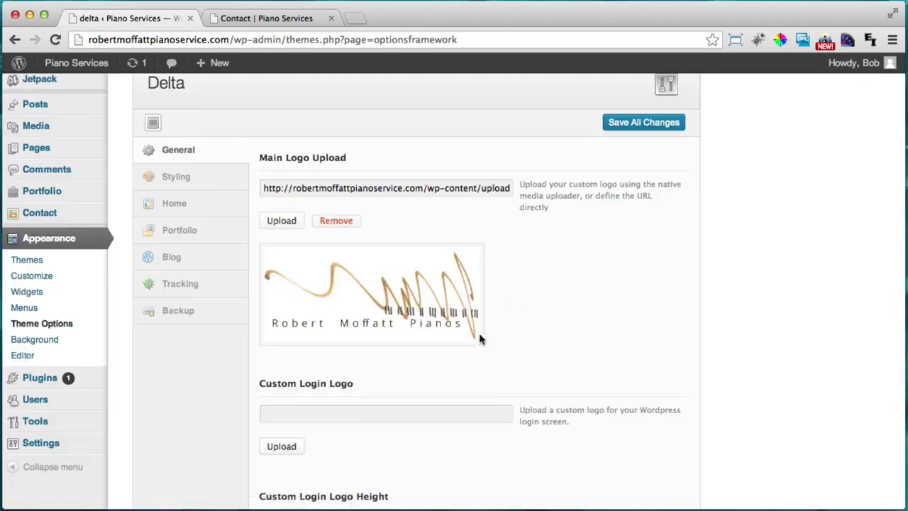
Reload the live Contact page to see the new logo, then open Bob's Stories.
left_click(260, 18)
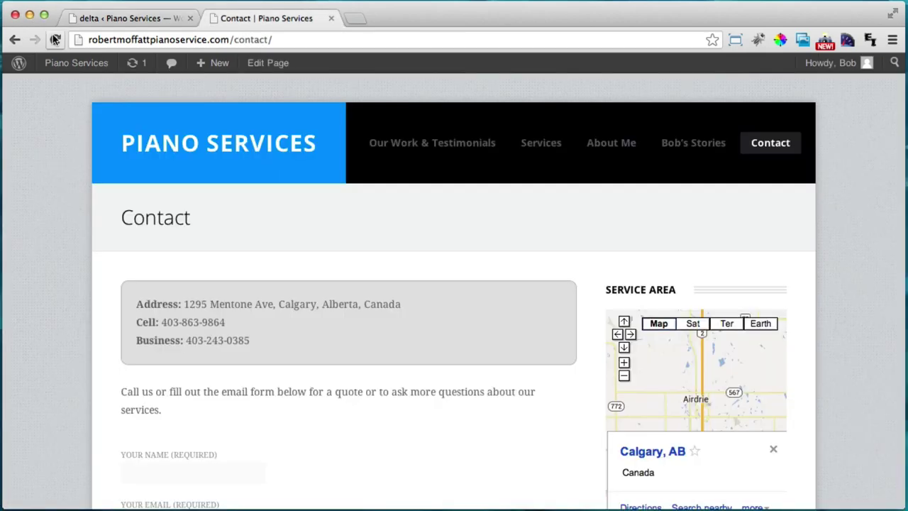
left_click(54, 40)
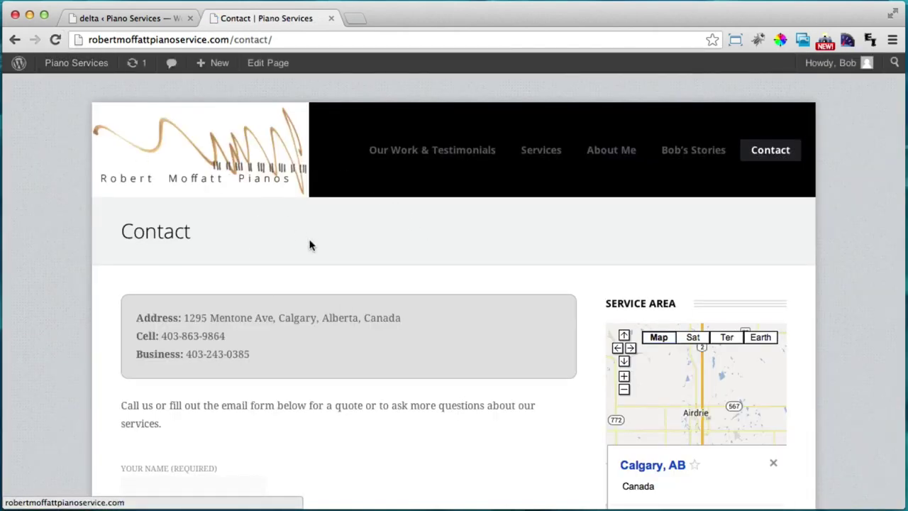
left_click(667, 152)
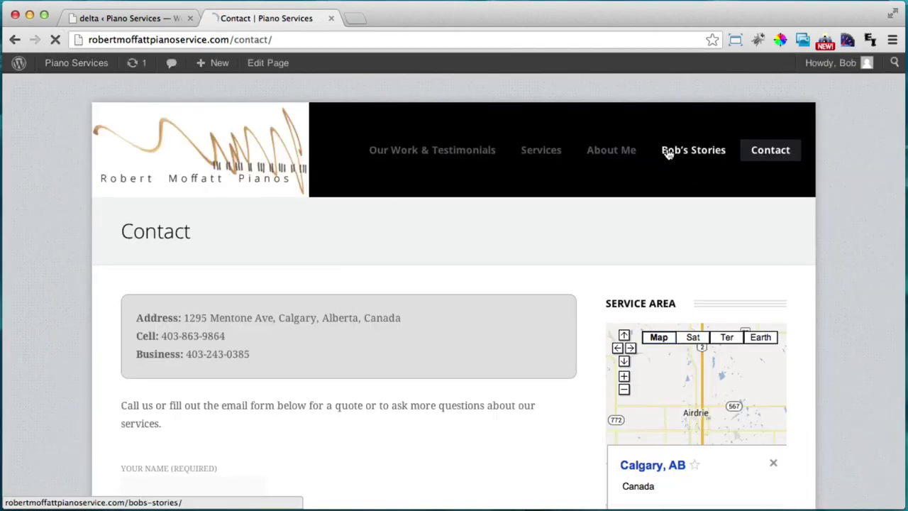
scroll(472, 242, "down", 5)
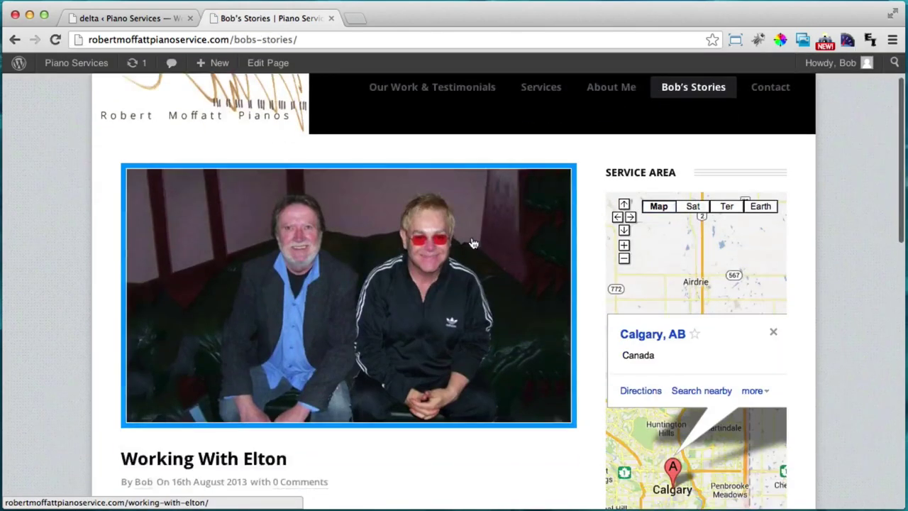
scroll(471, 235, "up", 3)
scroll(359, 127, "up", 3)
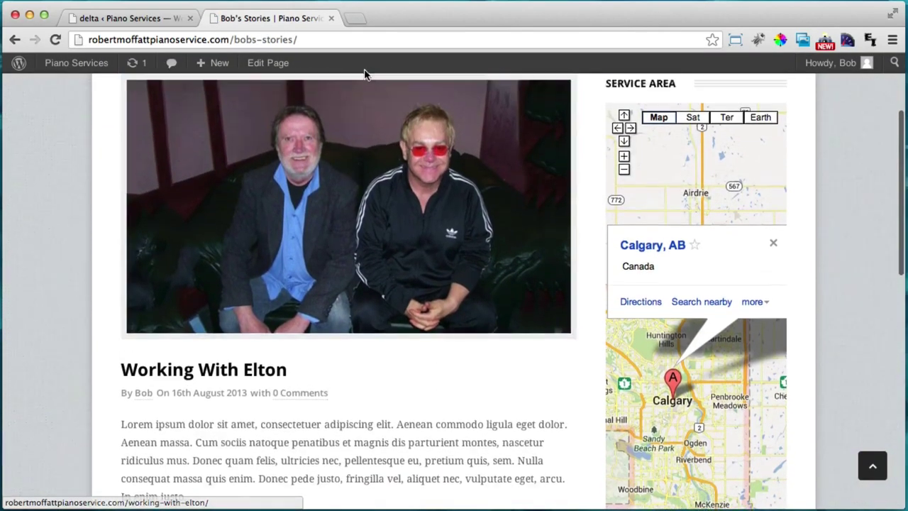
Inspect the Working With Elton post's placeholder blog title, then return to Delta theme options.
left_click(179, 482)
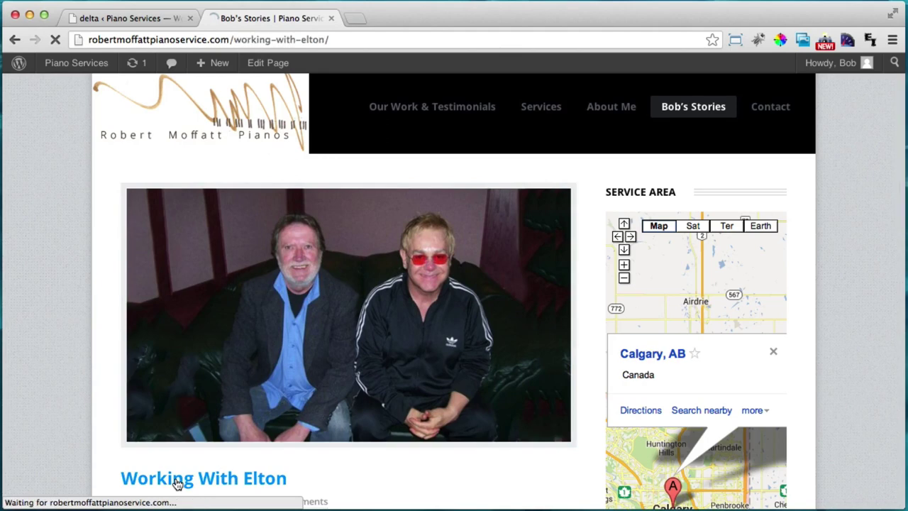
left_click_drag(130, 231, 462, 231)
double_click(461, 231)
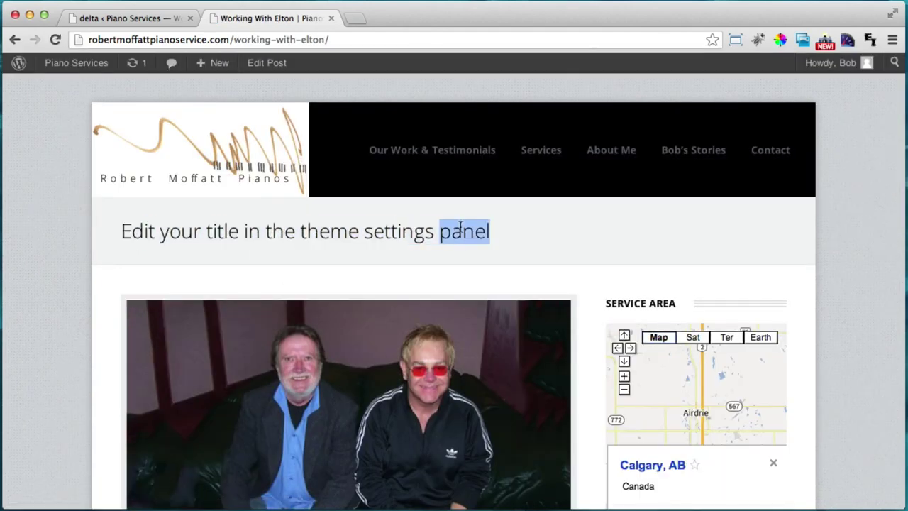
right_click(461, 231)
left_click(419, 228)
triple_click(288, 251)
left_click(248, 238)
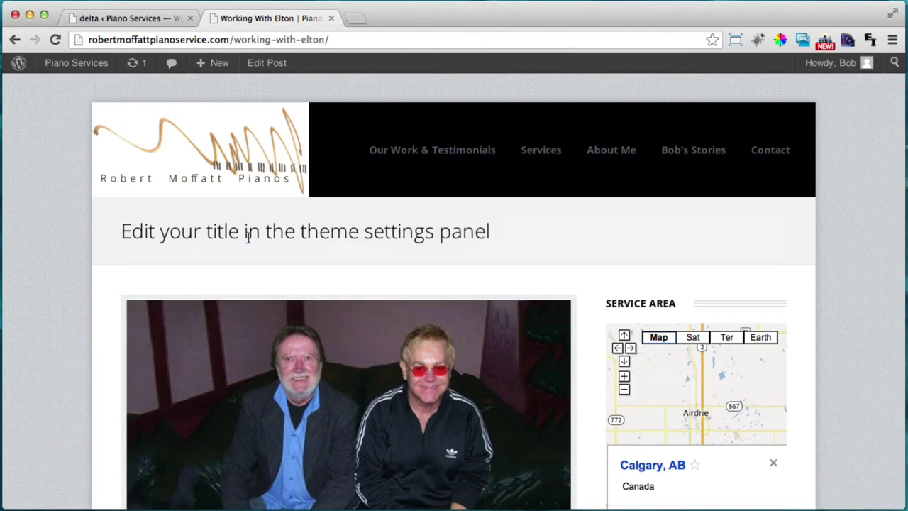
left_click(162, 25)
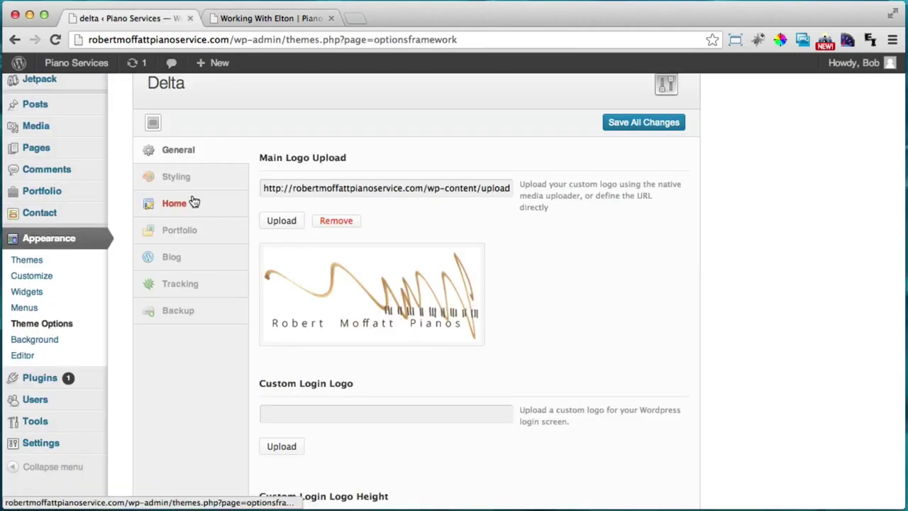
scroll(304, 253, "down", 8)
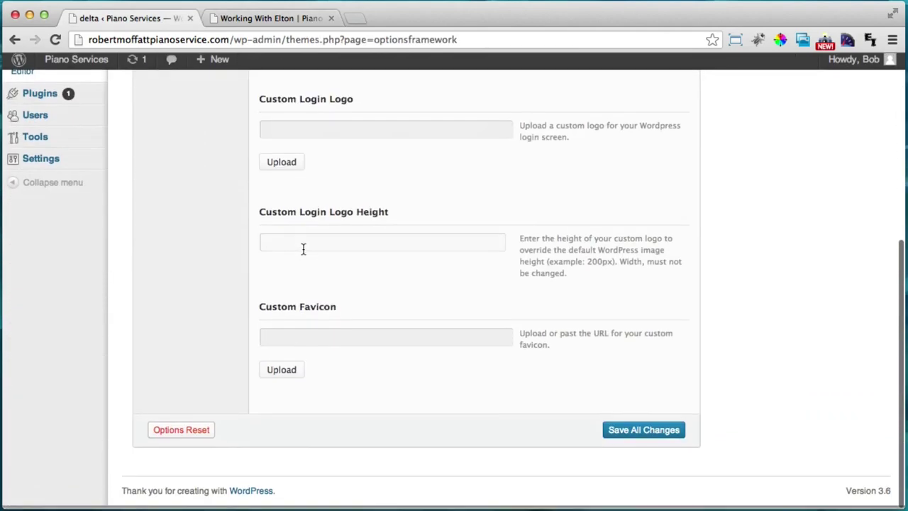
scroll(304, 249, "up", 6)
scroll(304, 253, "up", 3)
left_click(153, 287)
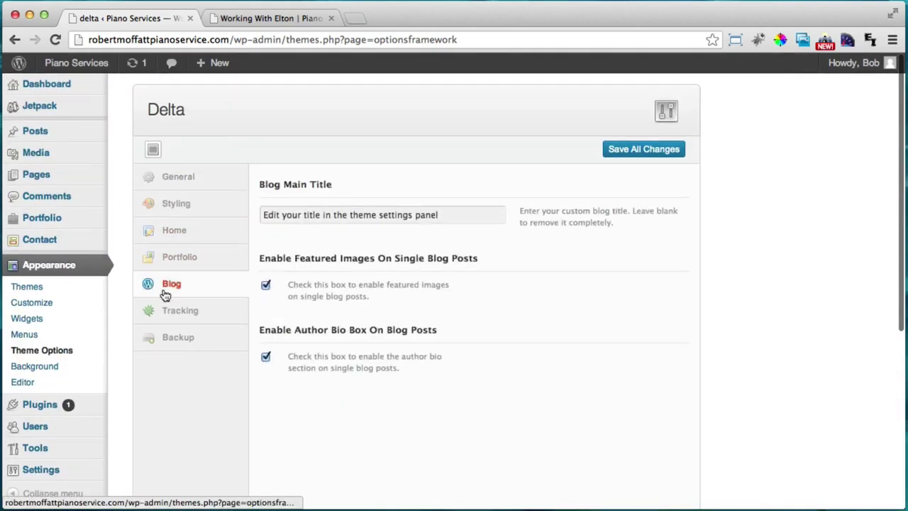
triple_click(333, 220)
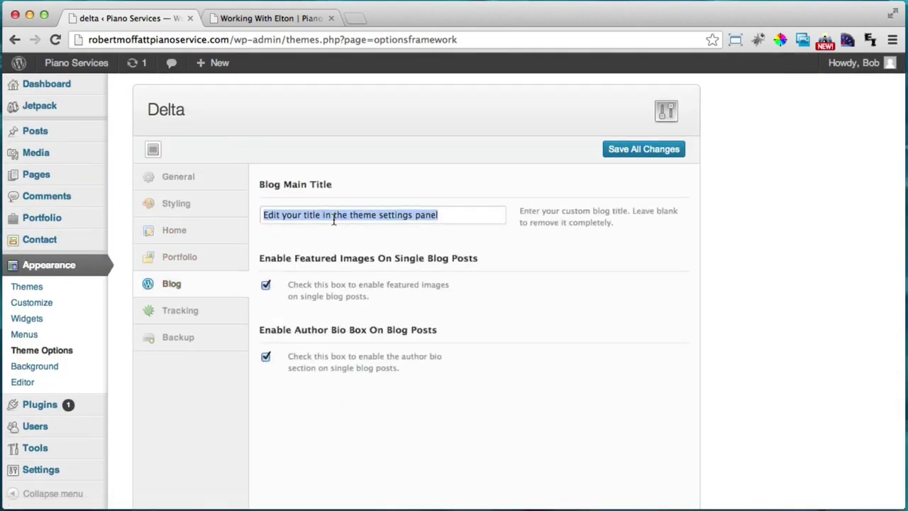
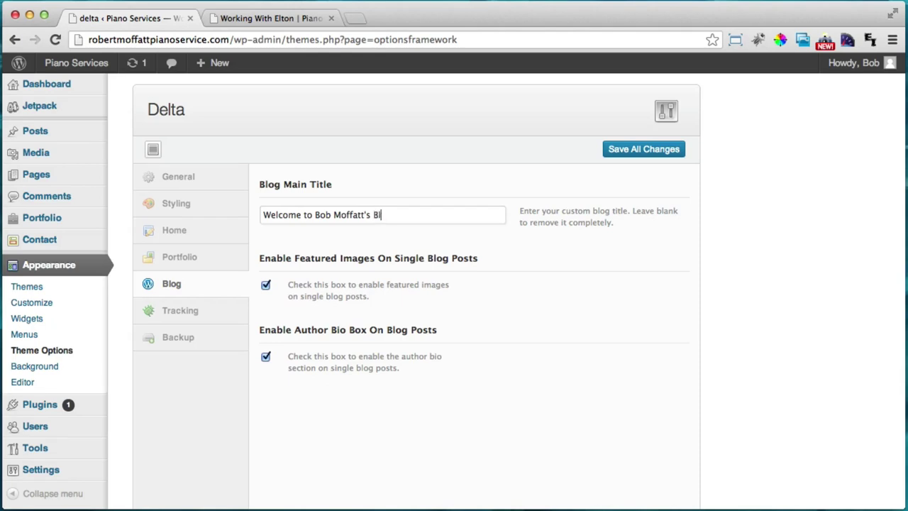
left_click(615, 155)
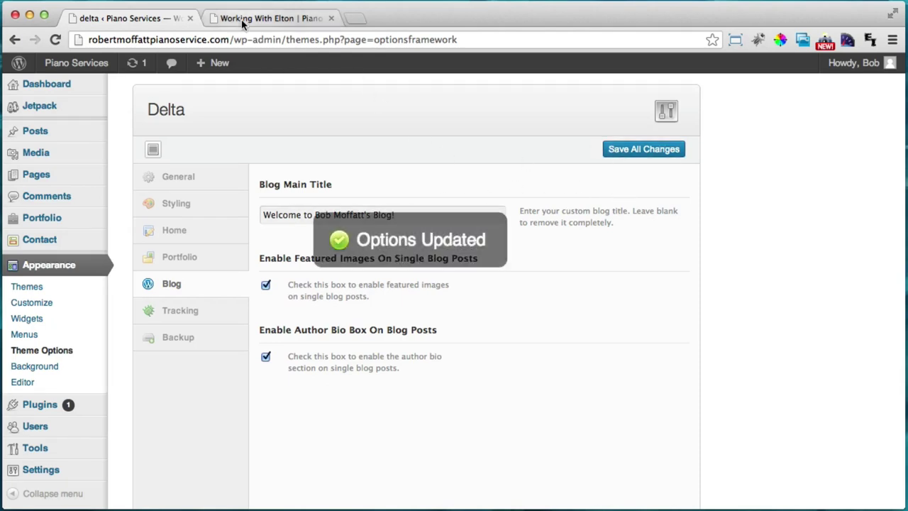
left_click(268, 18)
left_click(55, 40)
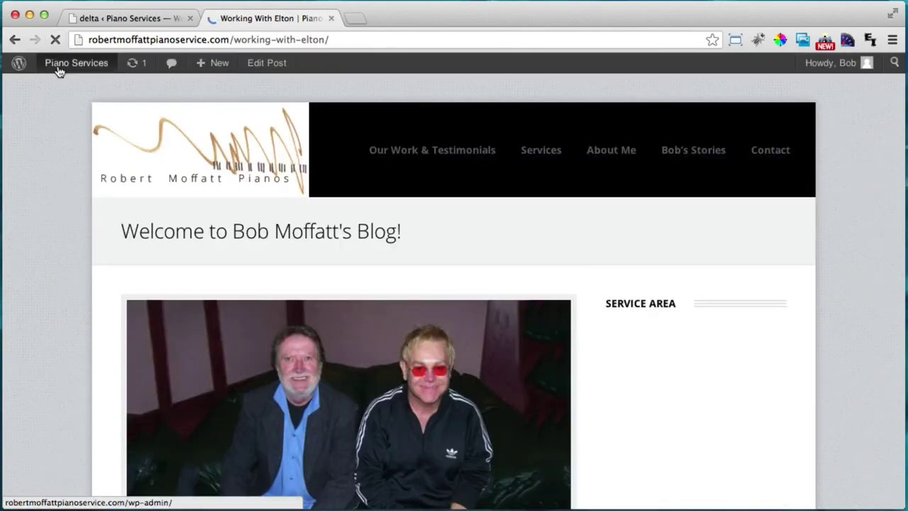
Go to the home page from the logo and scroll through its content.
scroll(361, 232, "down", 15)
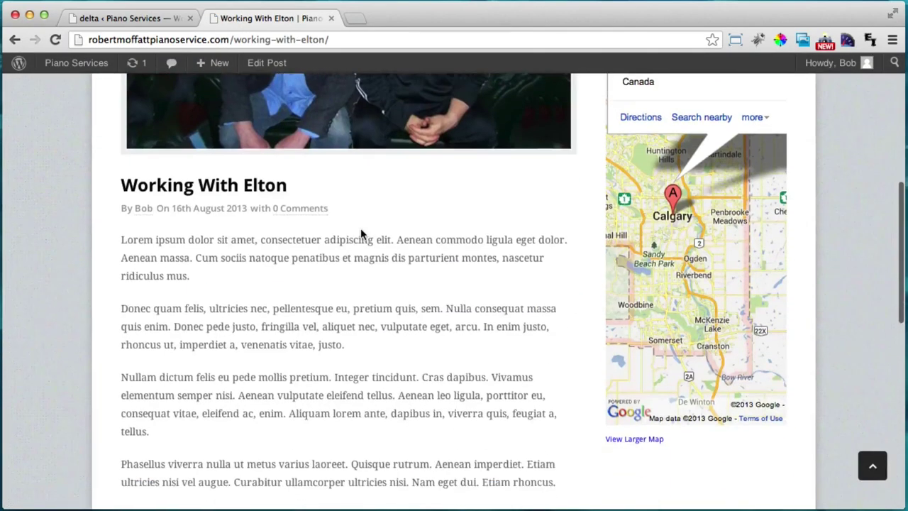
scroll(336, 223, "up", 15)
left_click(206, 165)
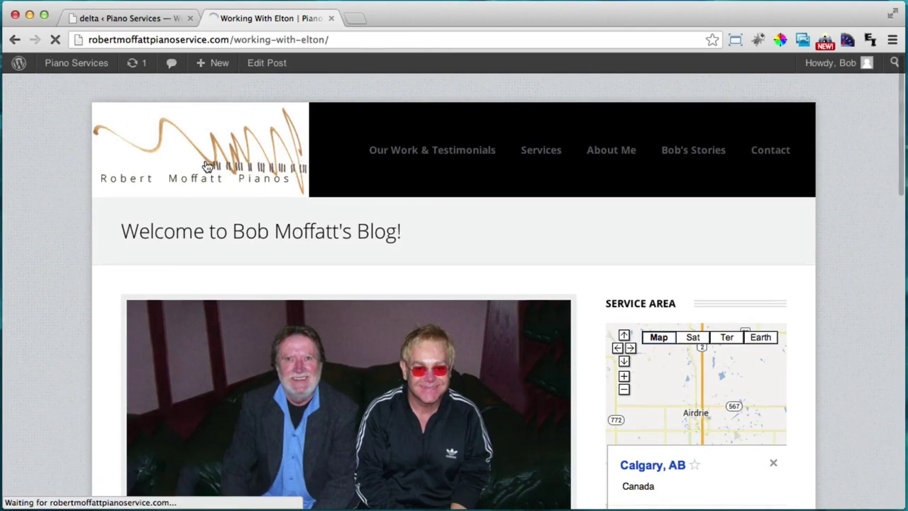
scroll(85, 268, "down", 3)
scroll(265, 255, "down", 2)
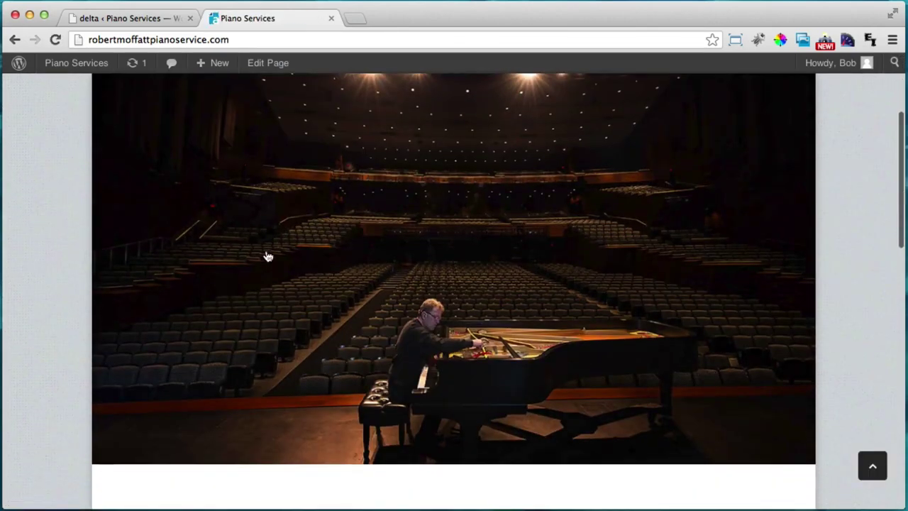
scroll(686, 247, "down", 7)
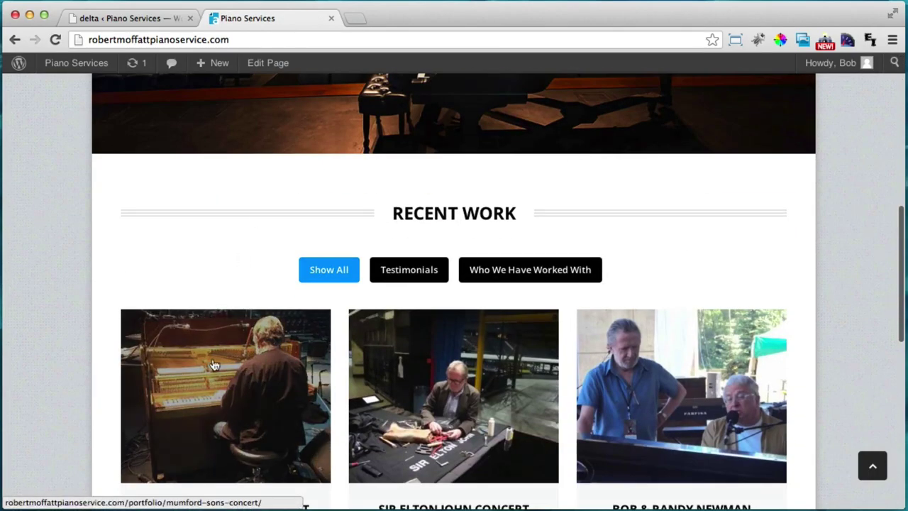
scroll(148, 262, "down", 4)
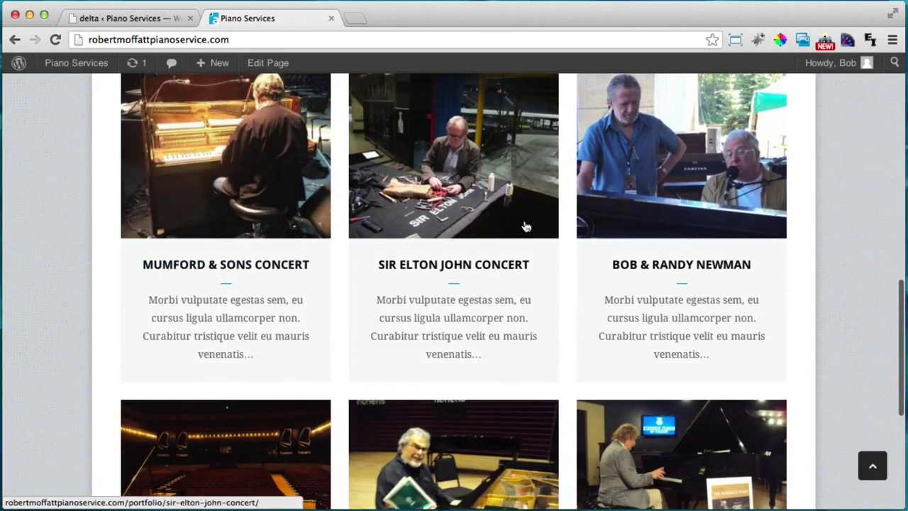
scroll(282, 384, "up", 7)
scroll(284, 386, "up", 3)
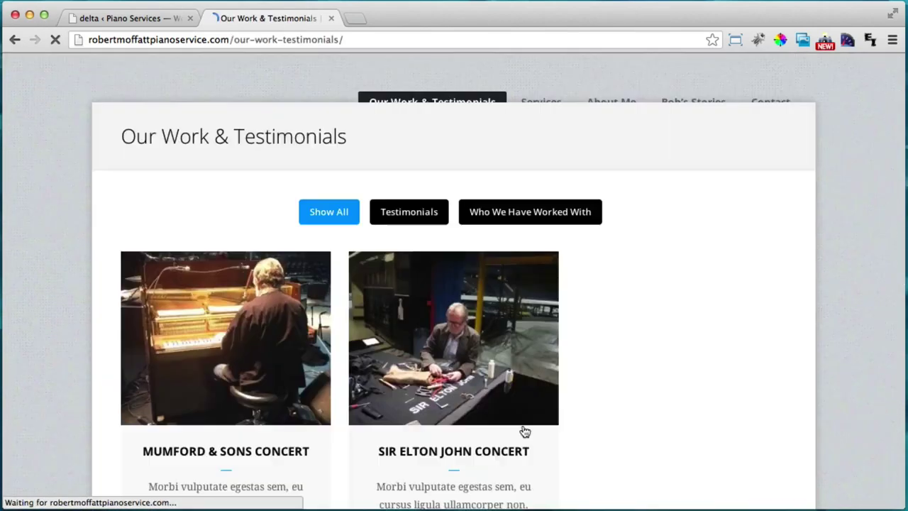
scroll(435, 415, "down", 6)
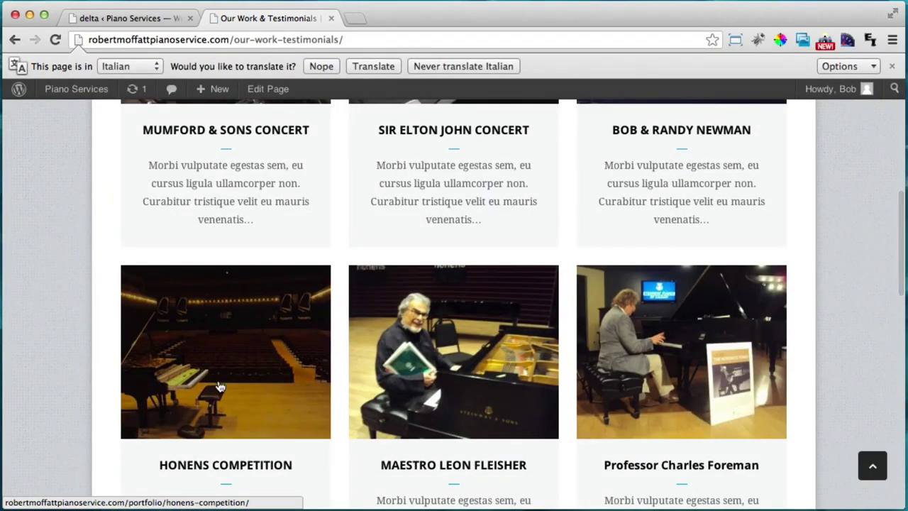
View the Honens Competition portfolio item, then the Contact page.
left_click(220, 387)
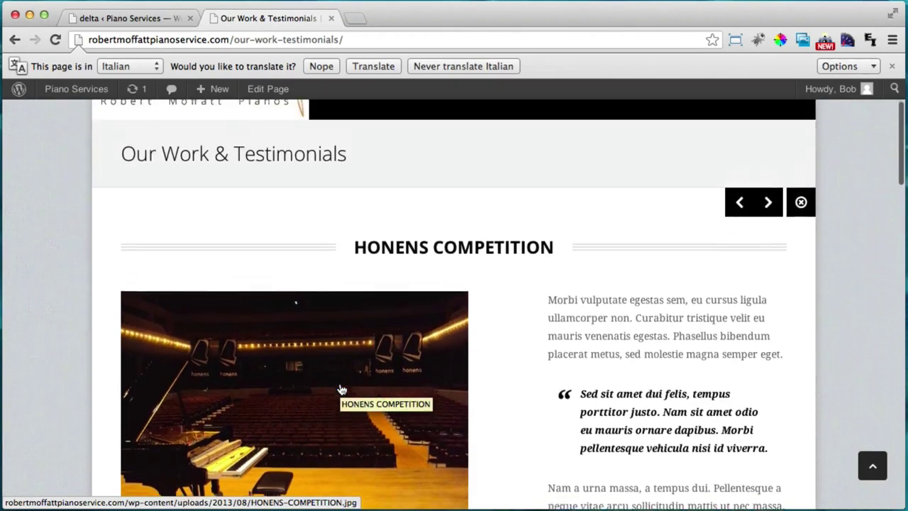
scroll(339, 390, "down", 3)
left_click(600, 412)
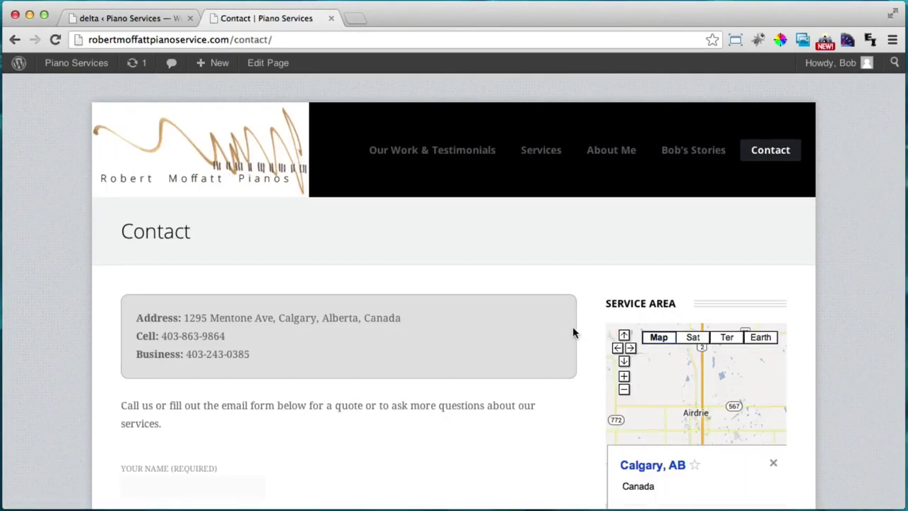
Review the About Me page, then the Services page's tuning and repair offerings.
left_click(600, 151)
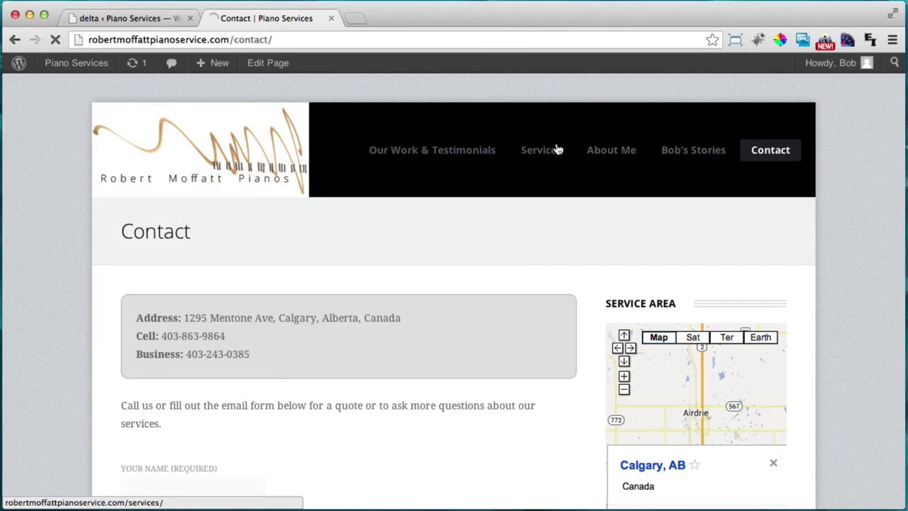
scroll(330, 369, "down", 3)
scroll(330, 369, "up", 2)
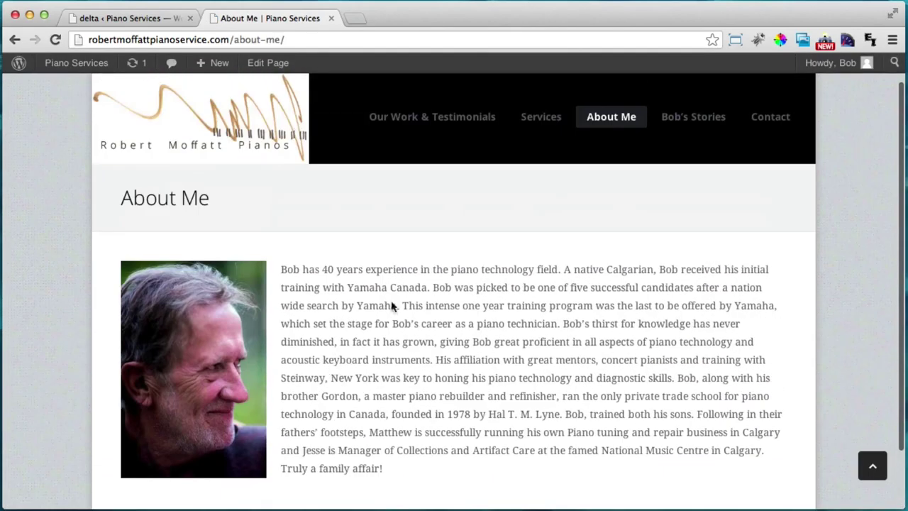
left_click(554, 118)
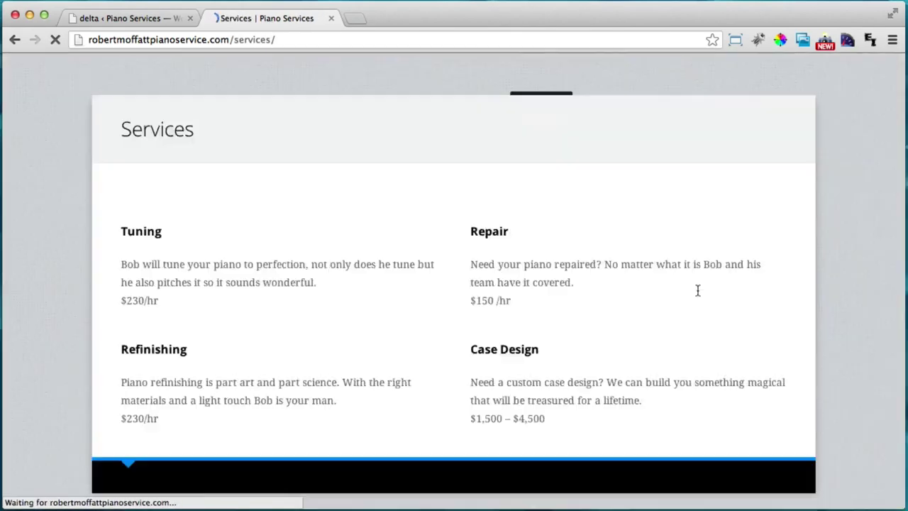
scroll(658, 312, "down", 2)
scroll(659, 313, "down", 3)
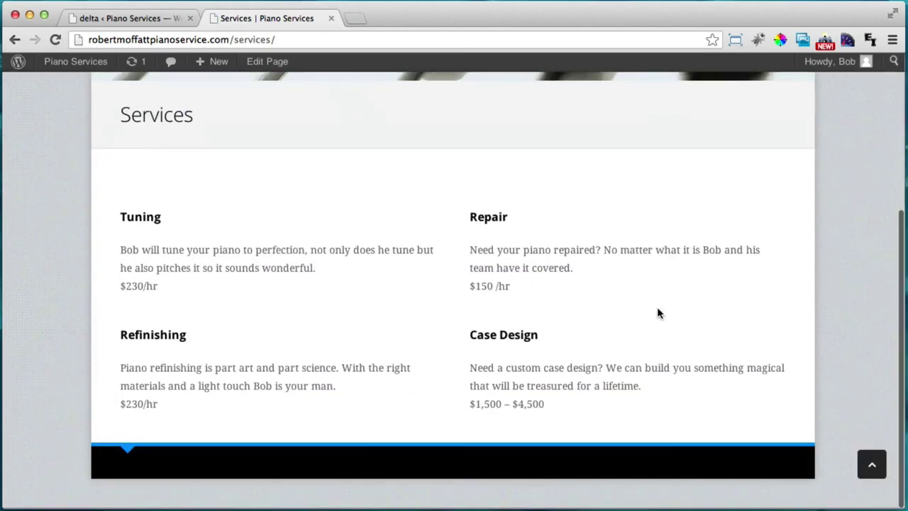
scroll(658, 312, "up", 5)
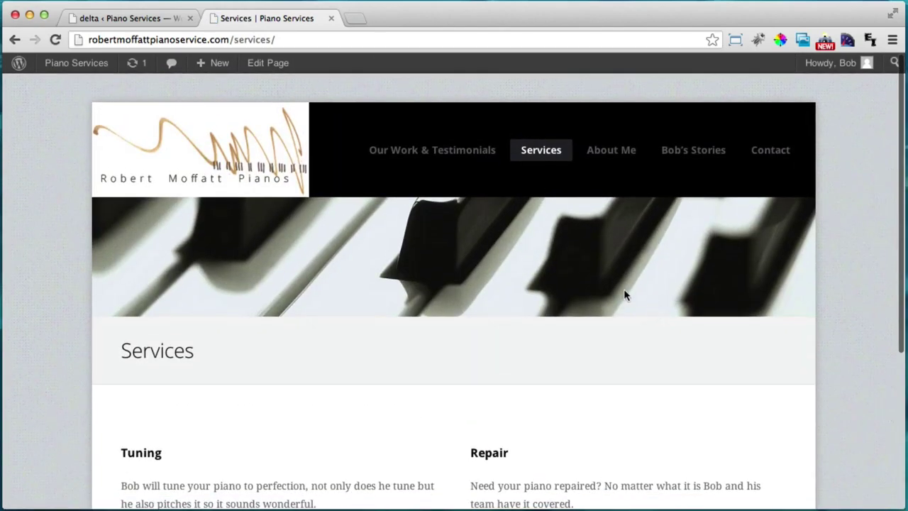